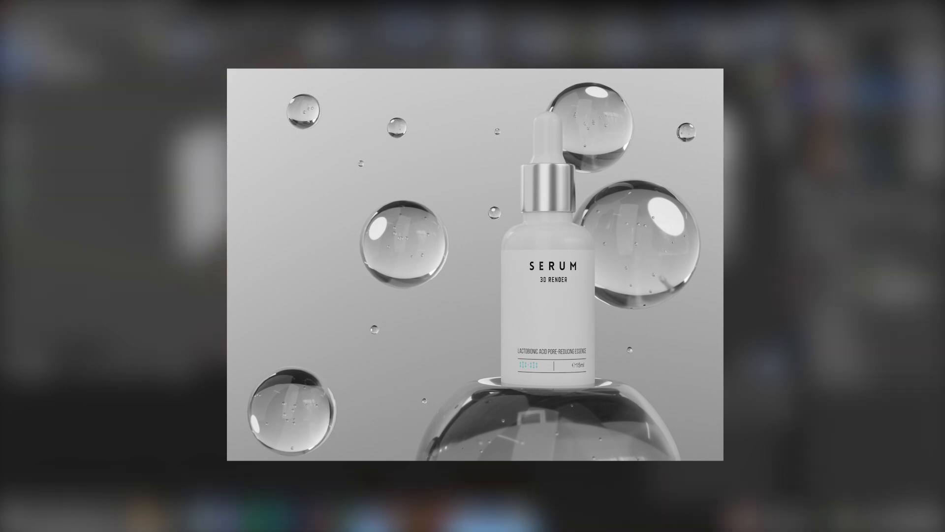
Scale the Area.003 light by about 2.07 along the global Y axis
key("s")
key("x")
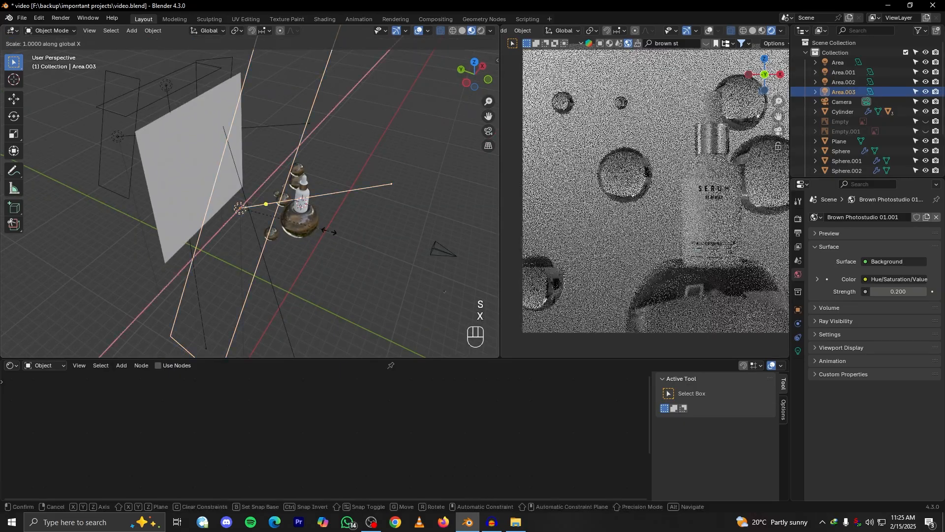
key("y")
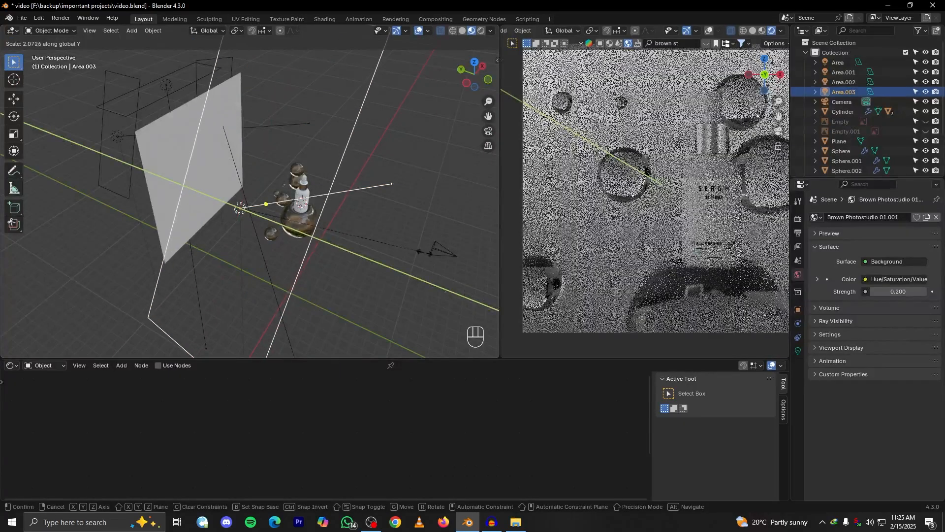
left_click(344, 231)
Duplicate the Area.003 light and rotate the copy around the global Z axis
scroll(657, 189, "down", 4)
scroll(369, 232, "down", 4)
middle_click_drag(368, 232, 320, 227)
scroll(320, 226, "up", 2)
left_click(237, 31)
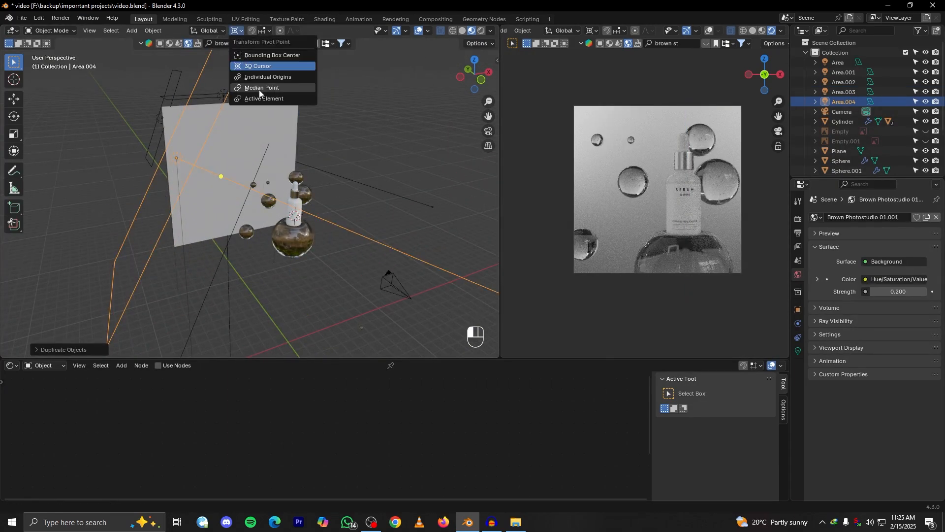
left_click(259, 88)
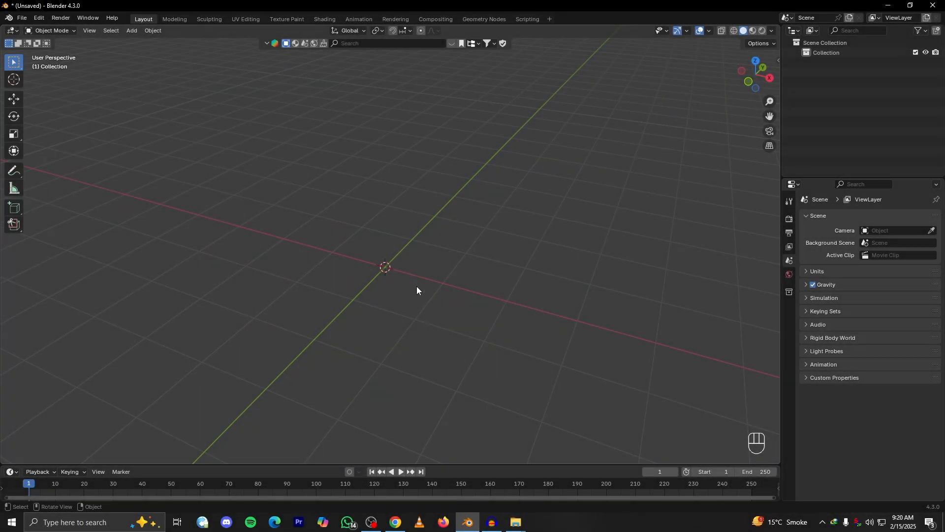
Add the serum bottle picture 1.jpg to the empty scene as a reference image
middle_click_drag(417, 290, 439, 310)
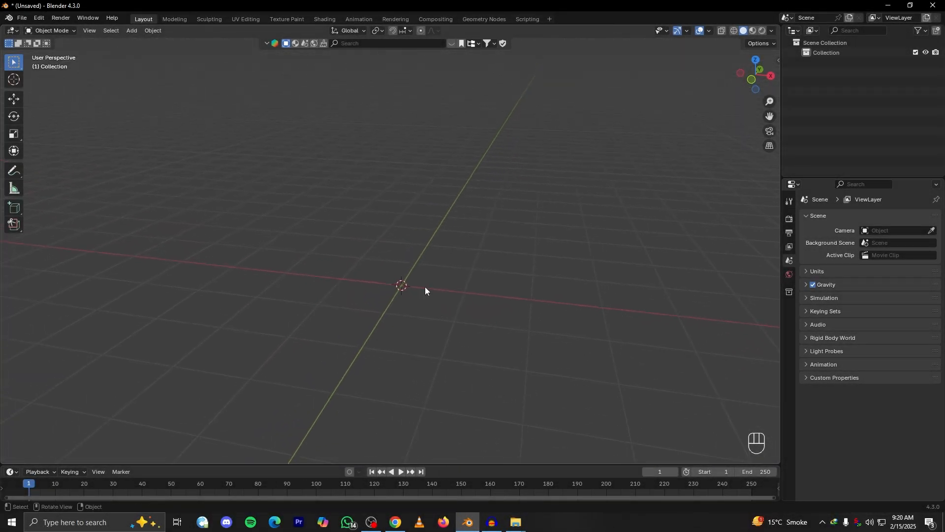
key("shift+a")
mouse_move(425, 290)
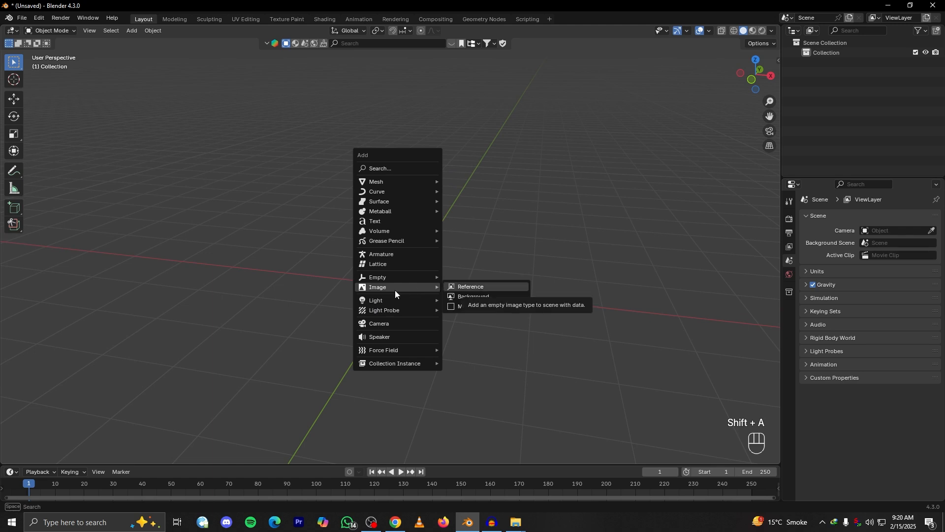
left_click(478, 284)
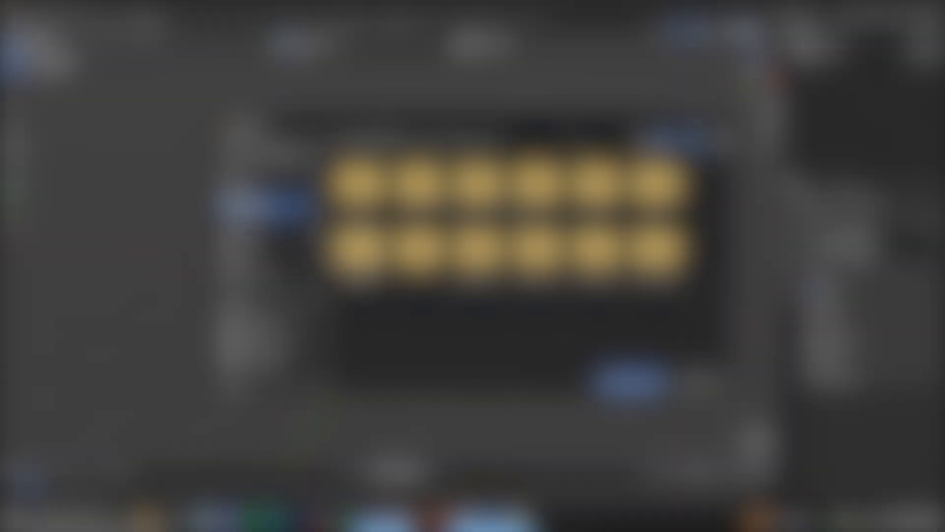
left_click(301, 200)
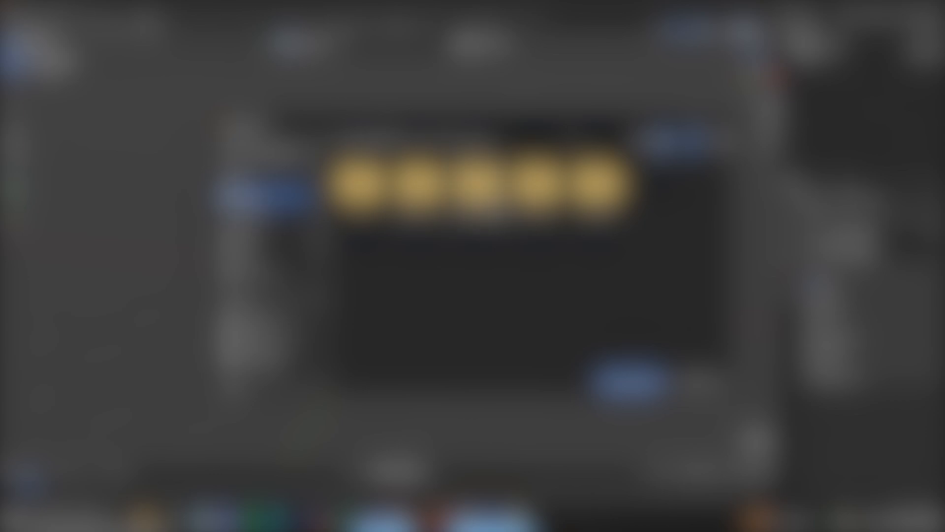
double_click(492, 203)
left_click(419, 189)
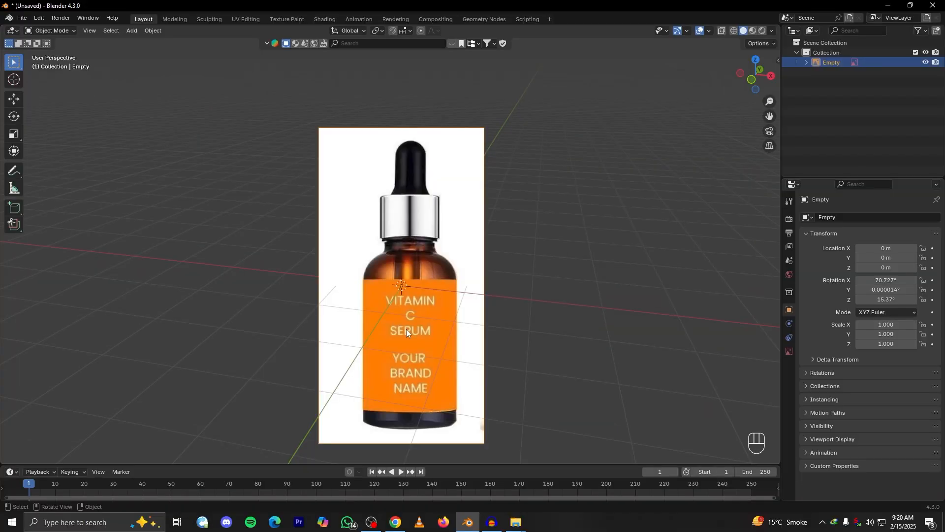
middle_click_drag(406, 329, 381, 335)
Switch to Chrome, look over the image results for "serum bottle reference", and return to Blender
left_click(395, 522)
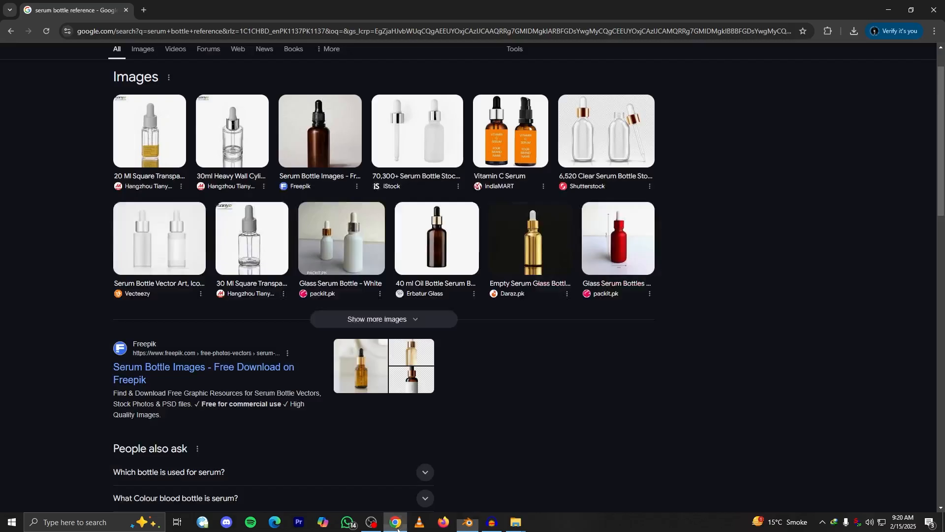
scroll(169, 78, "up", 1)
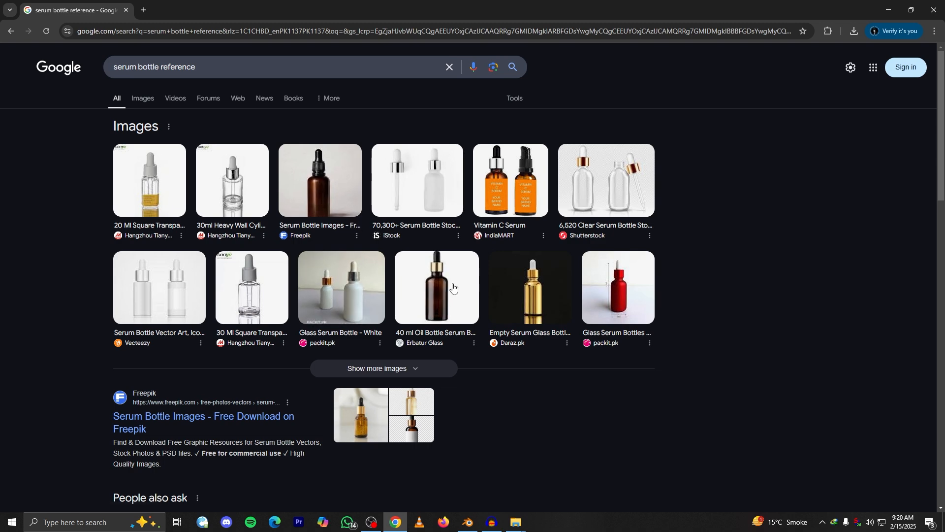
left_click(468, 521)
middle_click_drag(379, 275, 503, 223)
Try setting the reference image's X, Y and Z rotation to 0°
key("b")
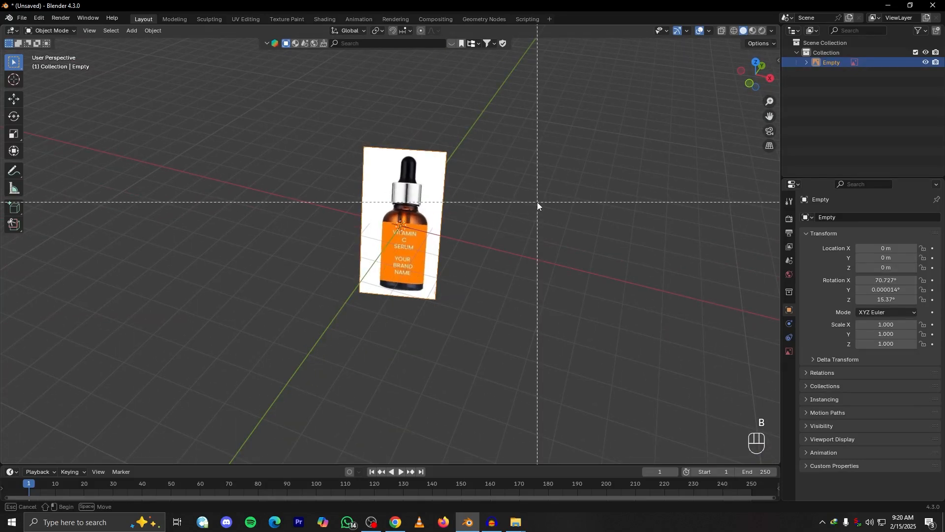
key("n")
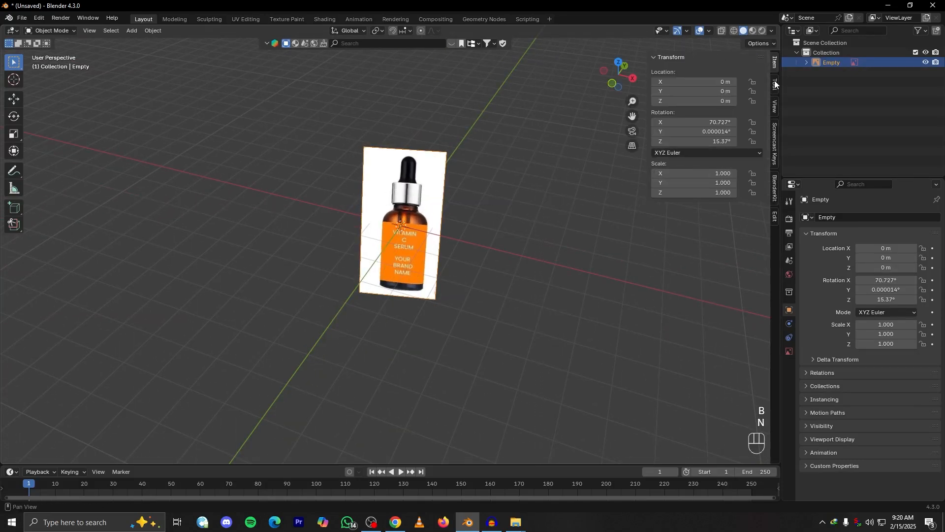
left_click_drag(707, 120, 707, 141)
type("0")
key("Return")
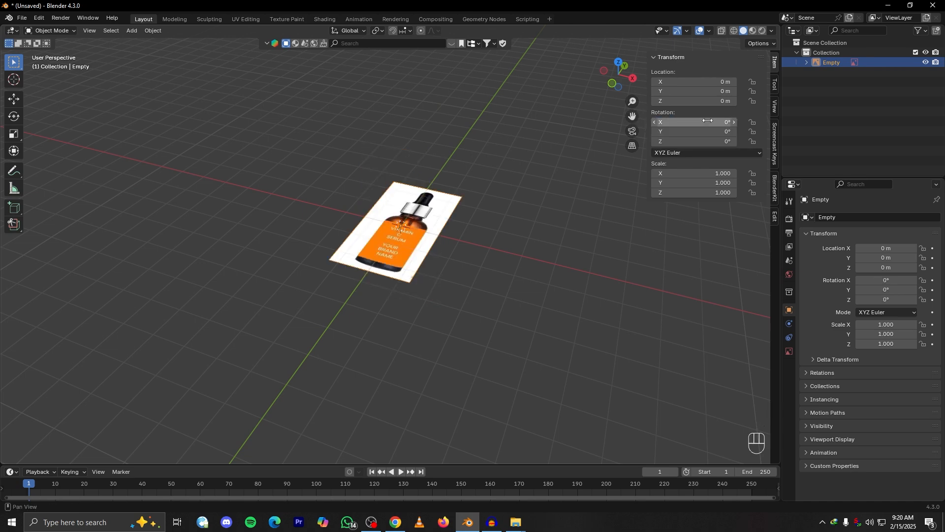
left_click(448, 272)
key("ctrl+z")
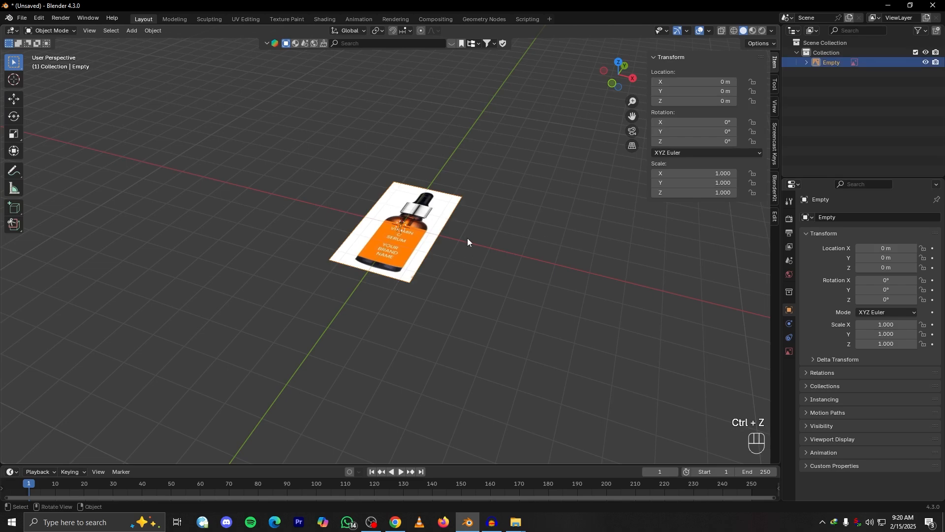
key("ctrl+z")
key("n")
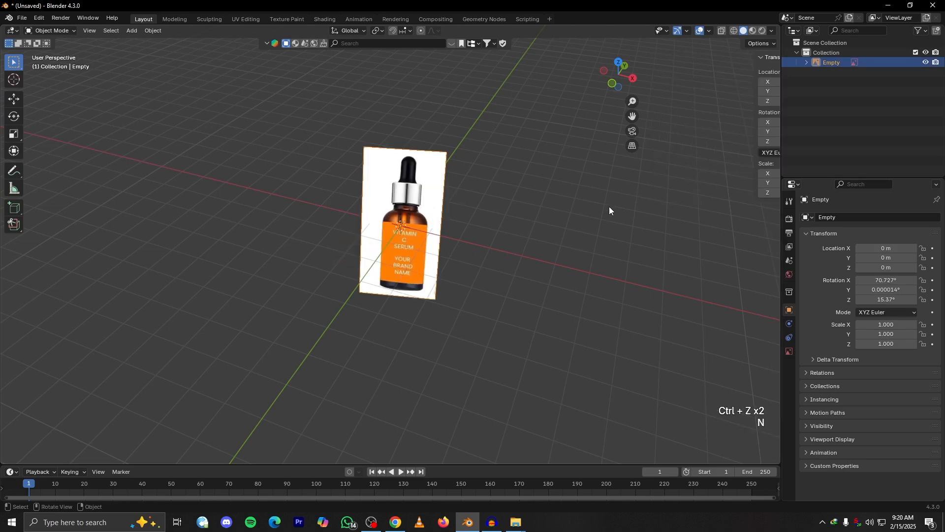
Apply all transforms to the bottle reference image
key("ctrl+a")
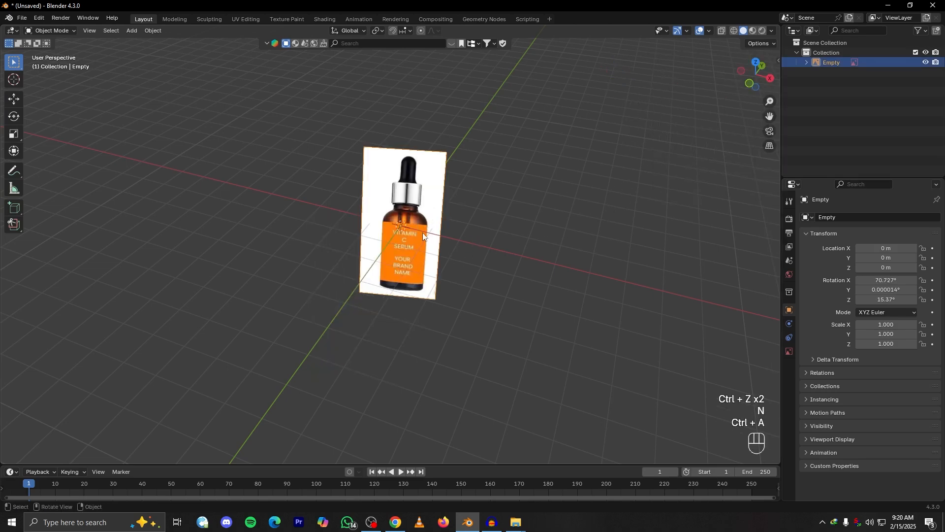
key("ctrl+a")
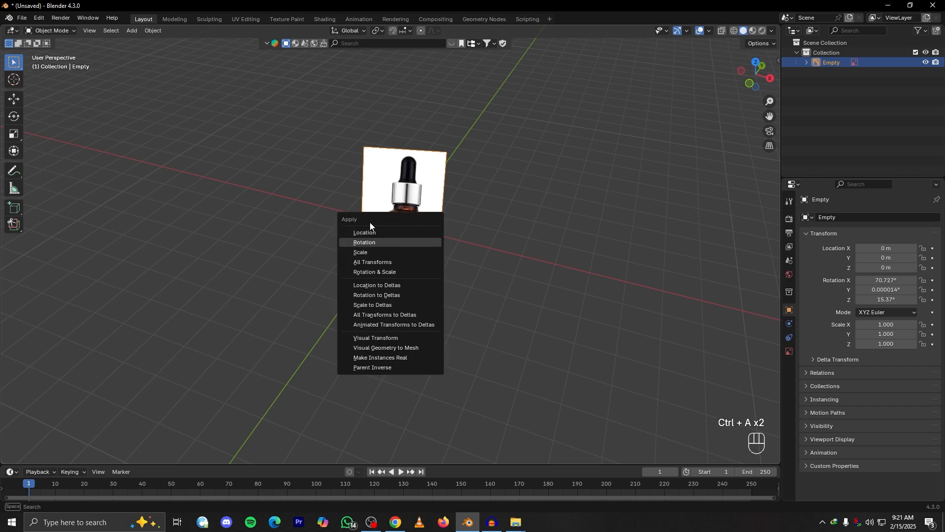
left_click(372, 262)
scroll(500, 195, "up", 1)
key("t")
key("t")
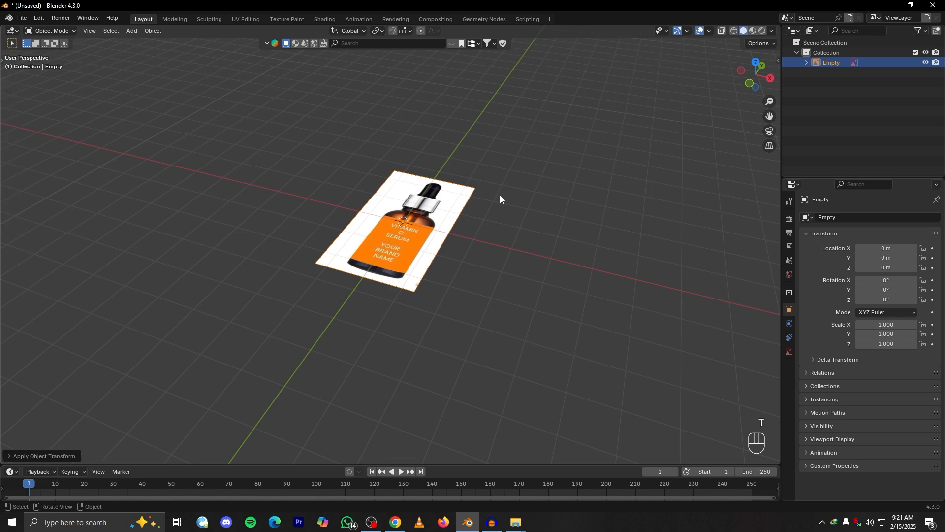
key("r")
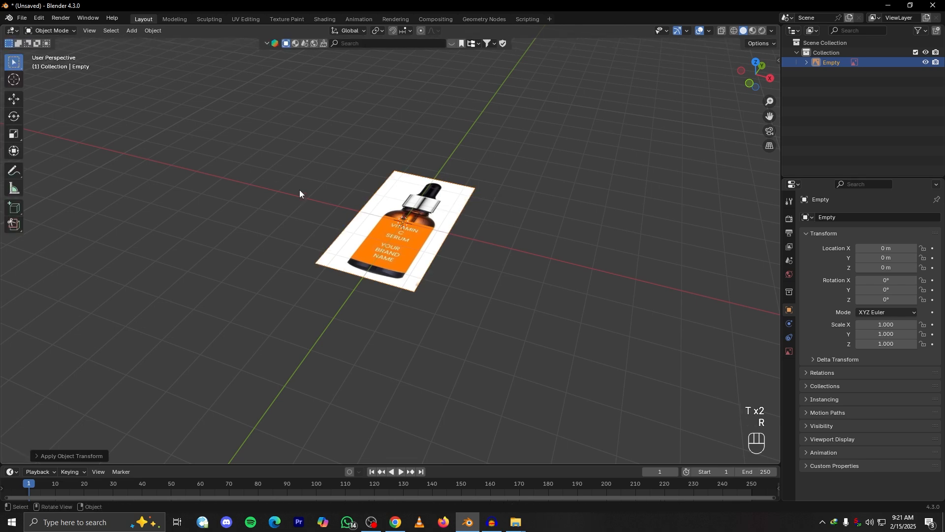
mouse_move(378, 220)
left_mouse_down()
mouse_move(440, 237)
mouse_move(258, 197)
left_mouse_up()
mouse_move(228, 160)
right_mouse_down()
mouse_move(617, 302)
mouse_move(658, 265)
mouse_move(279, 192)
mouse_move(433, 238)
right_mouse_up()
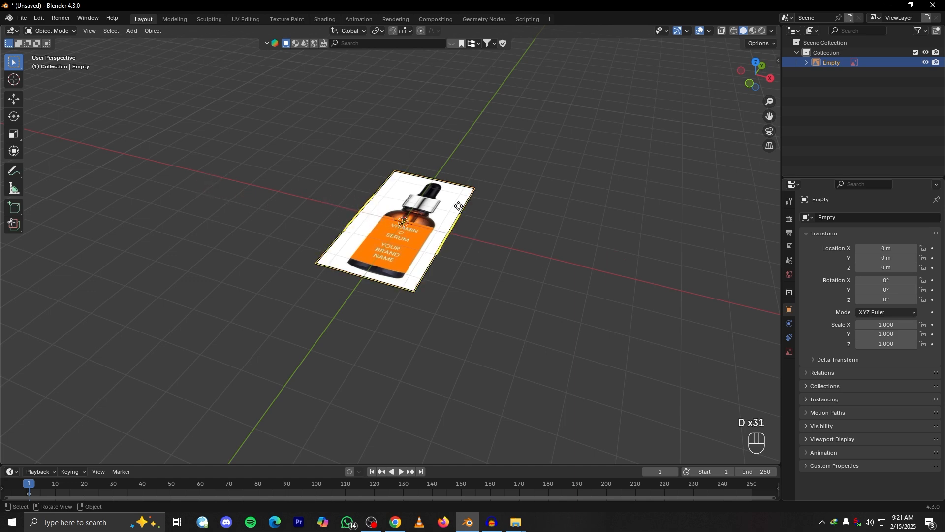
Rotate the reference image 90° about the X axis so it stands upright, and view it from the front
key("r")
key("x")
key("KP_9")
key("KP_0")
left_click(501, 273)
middle_click_drag(500, 273, 447, 239)
left_click_drag(329, 220, 367, 243, "alt+shift")
key("grave")
left_click(299, 183)
scroll(412, 246, "down", 4)
scroll(412, 245, "up", 4)
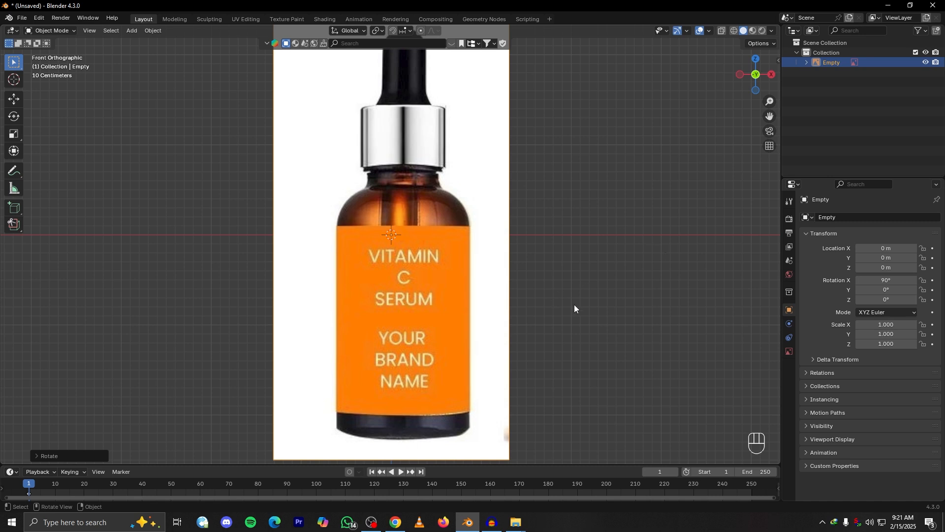
Enable opacity for the reference image and lower it to about 0.6
left_click(790, 353)
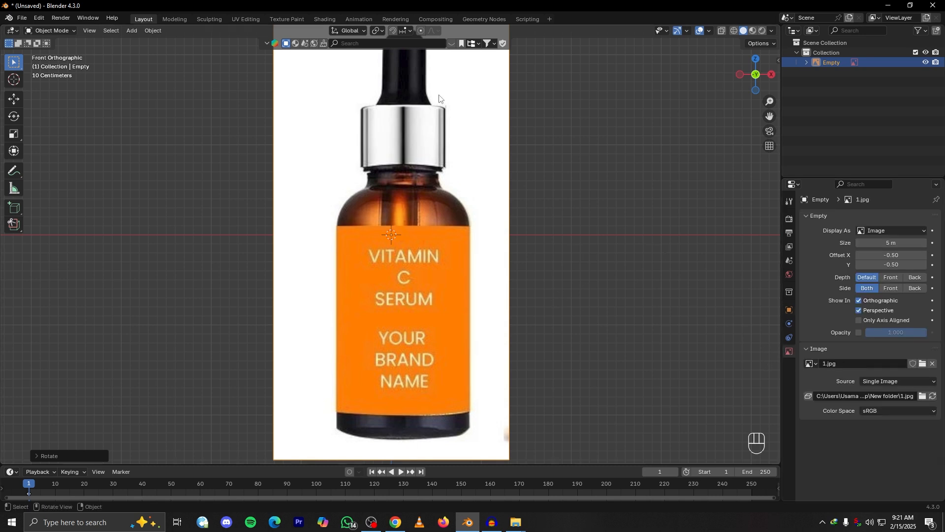
left_click(859, 333)
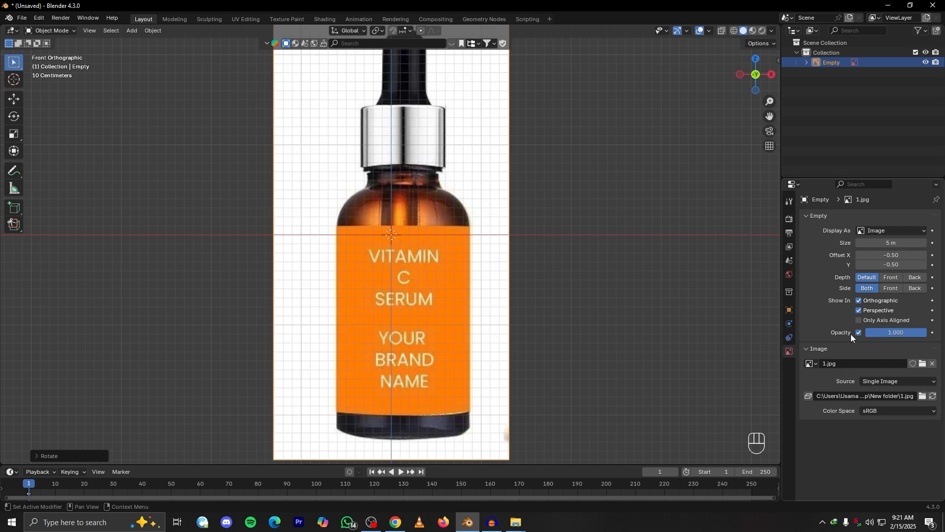
mouse_move(920, 335)
left_mouse_down()
mouse_move(877, 336)
mouse_move(903, 333)
left_mouse_up()
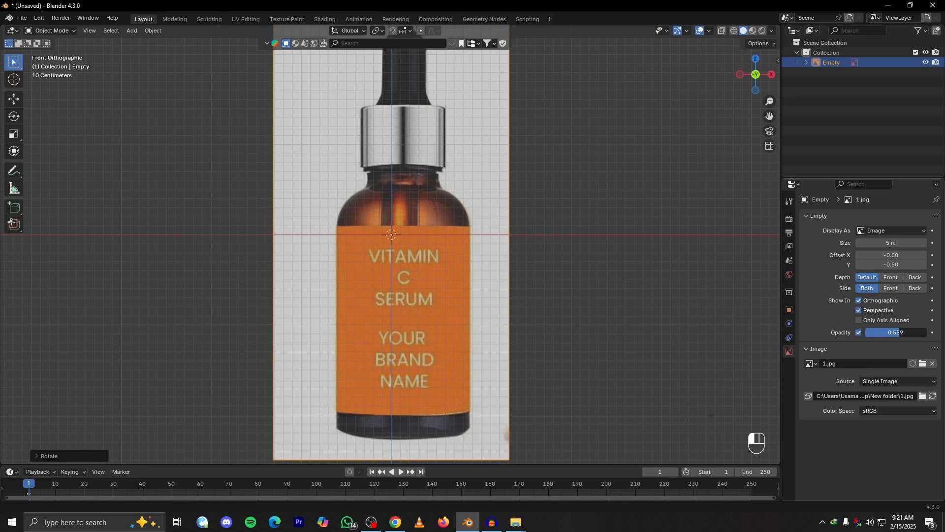
Add a cylinder mesh at the world origin over the bottle reference
scroll(448, 231, "down", 3)
middle_click_drag(448, 232, 429, 254)
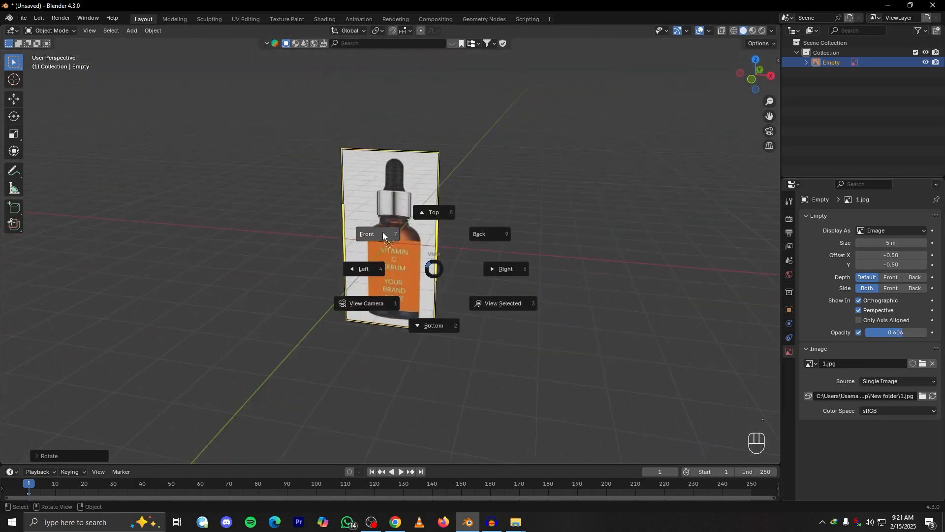
left_click(396, 239)
middle_click_drag(393, 237, 403, 244, "shift")
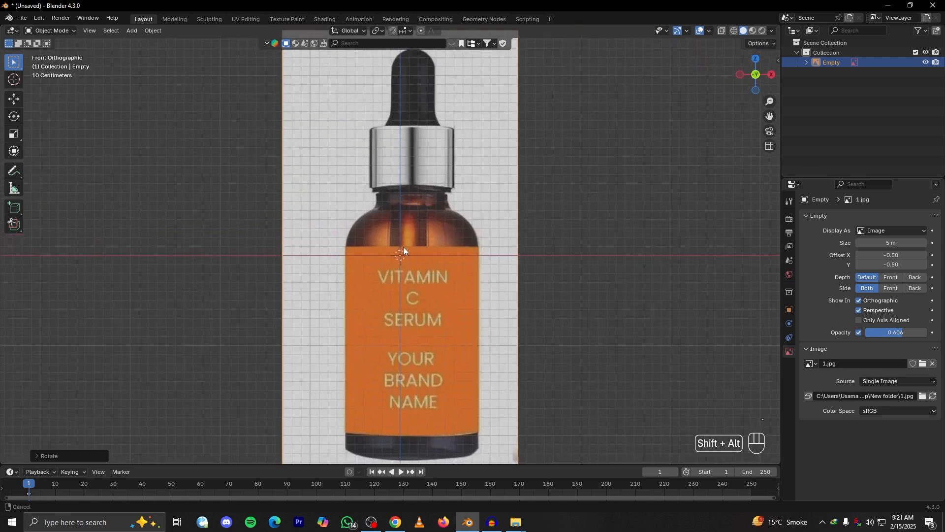
key("shift+a")
mouse_move(427, 211)
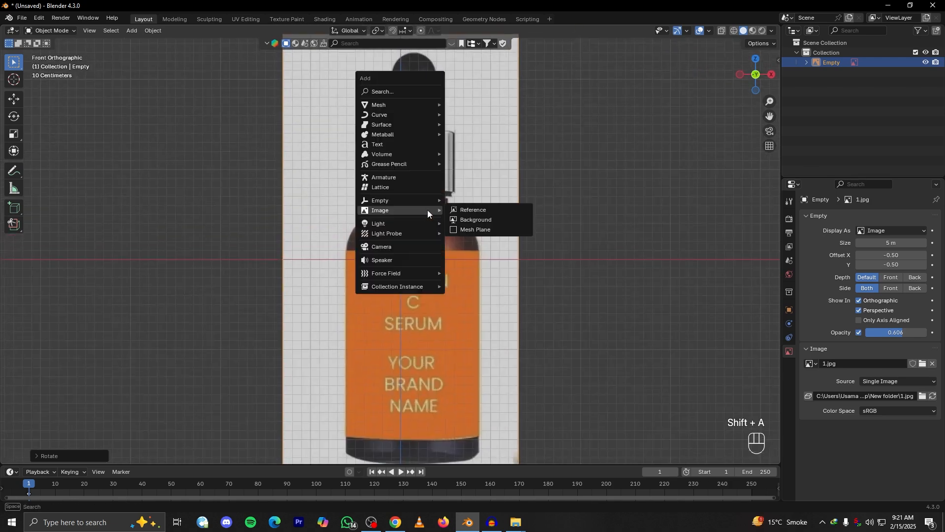
mouse_move(408, 107)
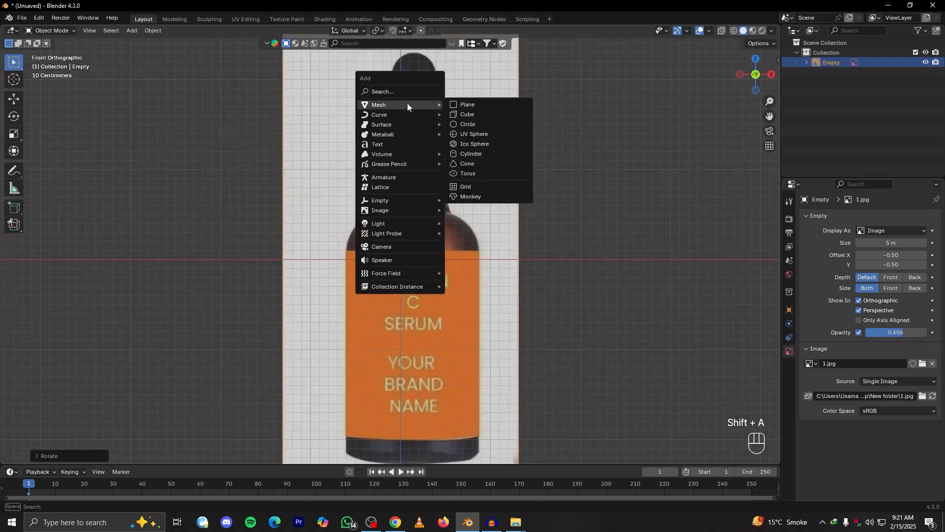
left_click(471, 154)
scroll(473, 212, "down", 5)
scroll(485, 250, "up", 5)
scroll(490, 256, "down", 2)
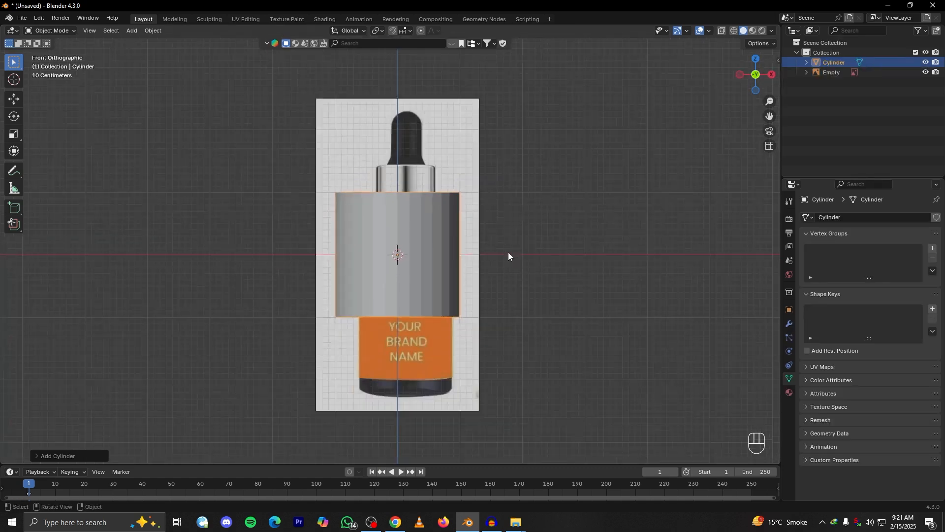
Move the cylinder down along Z and sideways along X over the bottle's lower body, and turn on X-ray display
key("g")
key("z")
left_click(543, 343)
key("g")
key("x")
left_click(559, 341)
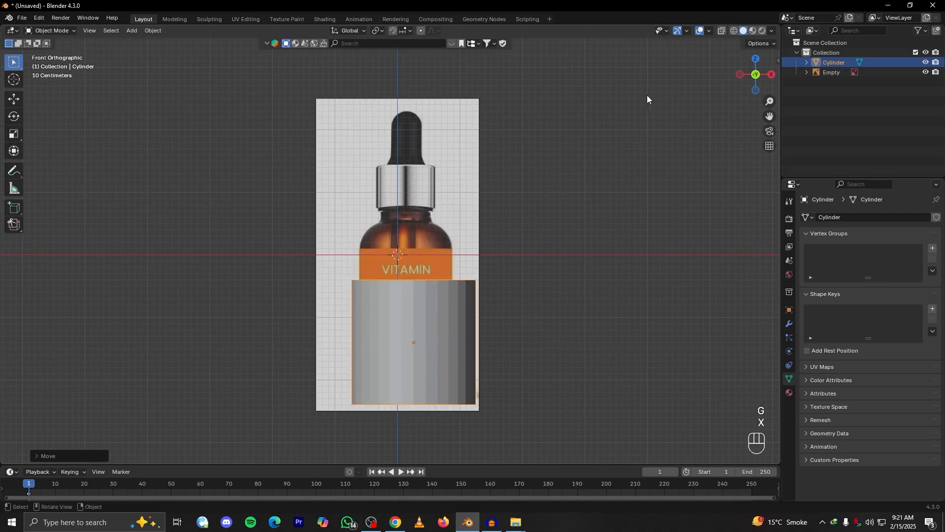
left_click(723, 31)
scroll(522, 292, "up", 3)
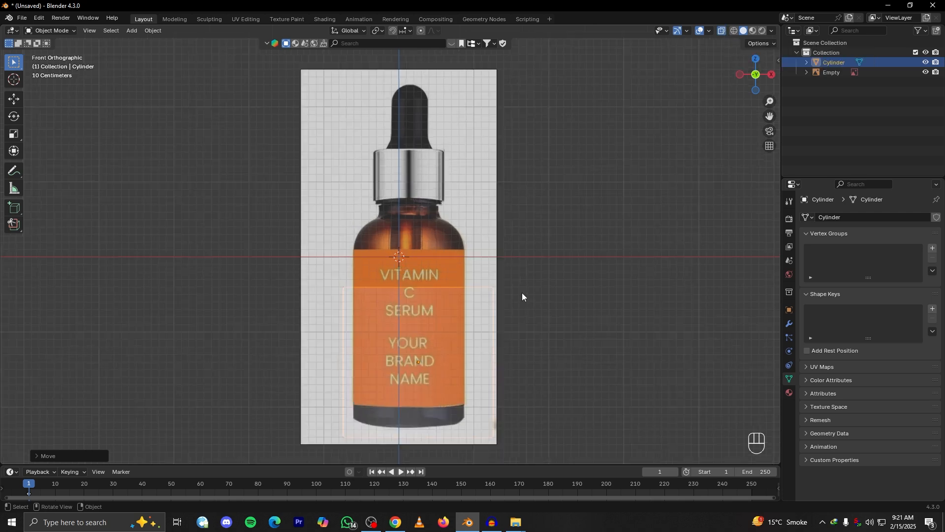
In Edit Mode, centre the cylinder mesh on the bottle along X and scale it to about 0.74 to match the body's width
key("Tab")
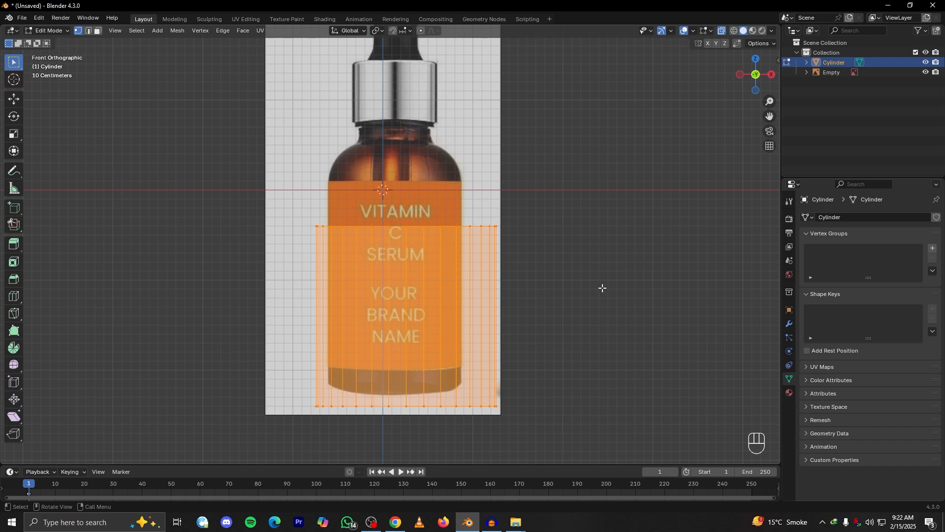
key("g")
key("g")
key("x")
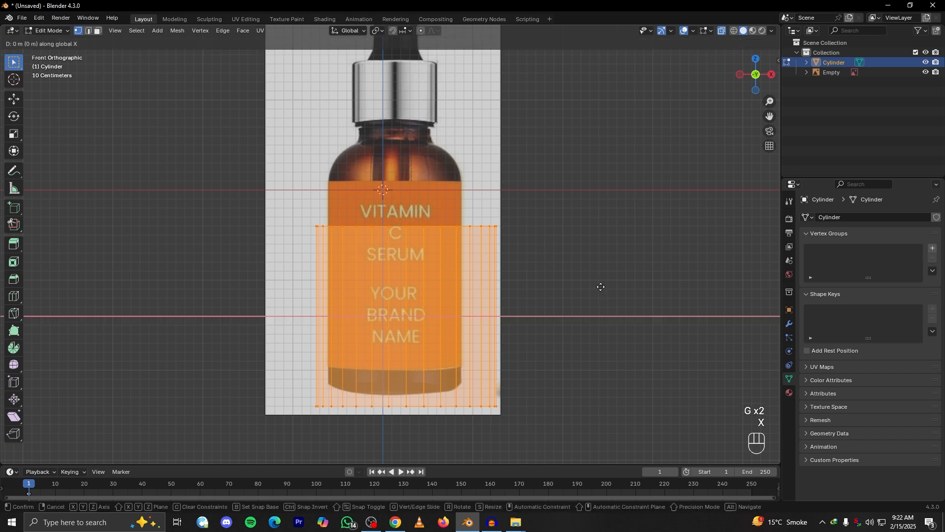
left_click(592, 287)
key("s")
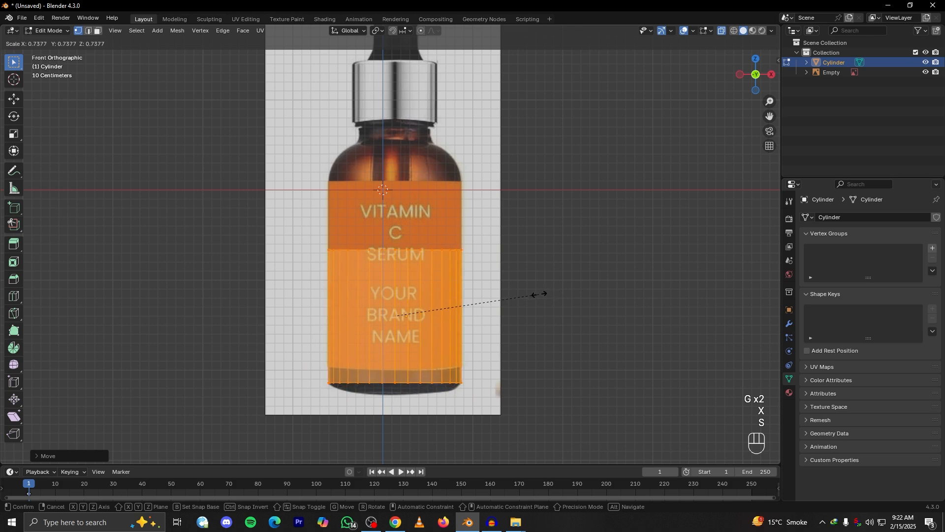
left_click(541, 294)
scroll(535, 308, "up", 3)
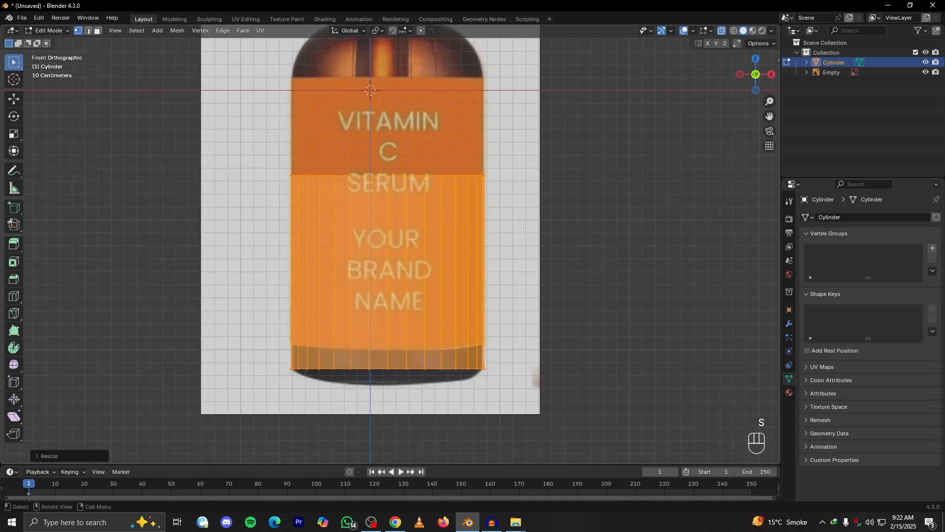
Move the cylinder mesh up along Z by about 0.74 m so its top meets the label's upper edge
key("g")
key("z")
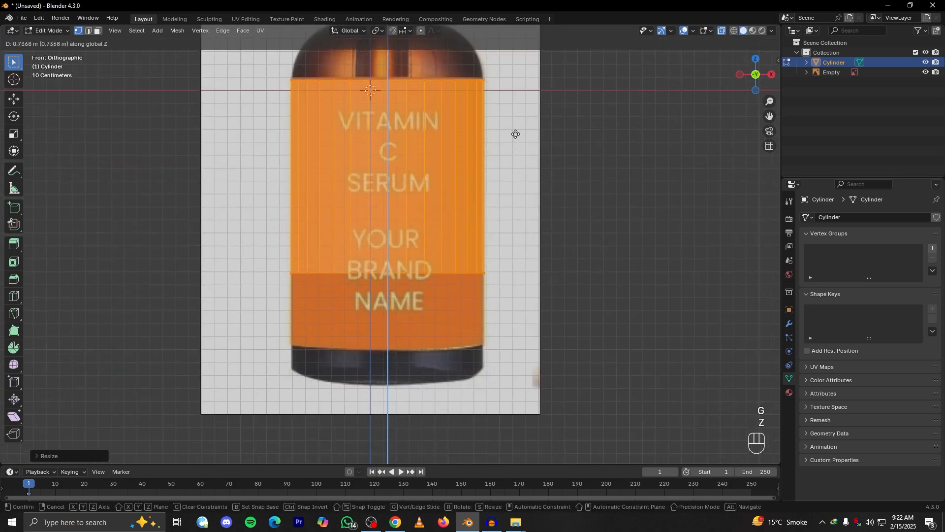
left_click(515, 132)
Select the cylinder's bottom ring of vertices and lower it along Z to the base of the bottle
left_click_drag(536, 237, 604, 342)
key("g")
key("z")
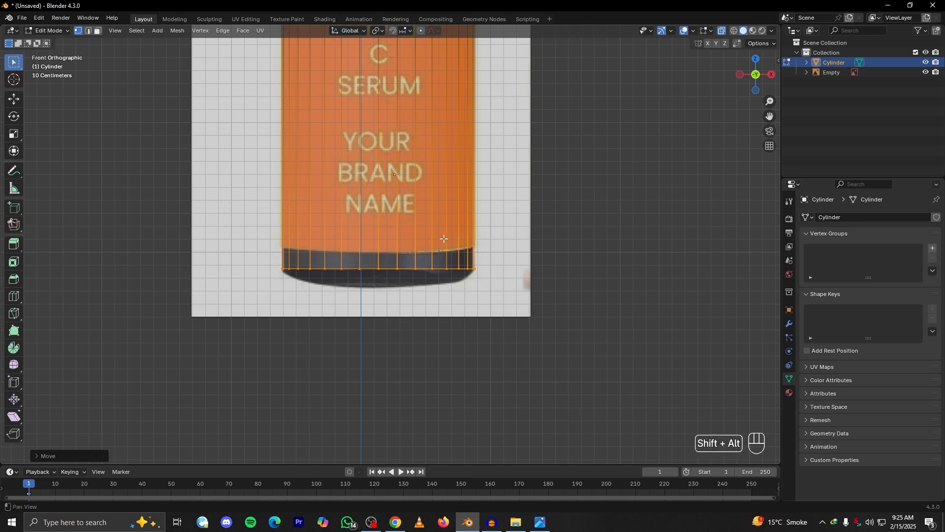
middle_click_drag(446, 239, 453, 270, "shift")
scroll(452, 269, "up", 2)
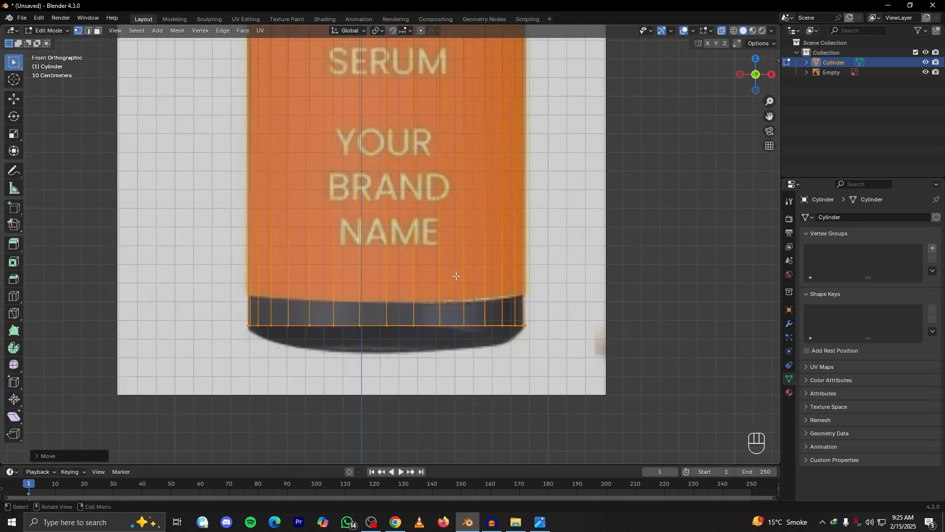
key("g")
key("z")
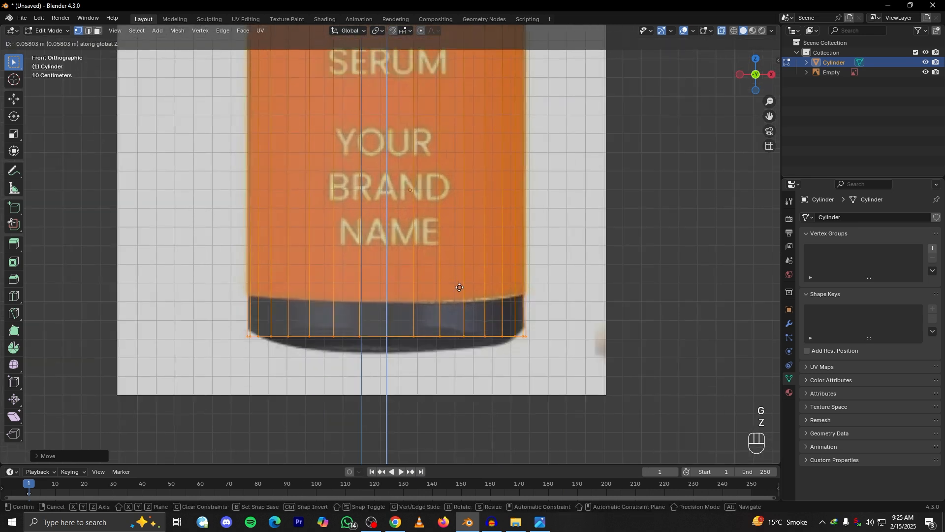
left_click(459, 301)
Select the cylinder's top ring of vertices and raise it along Z to the base of the bottle's neck
scroll(459, 301, "down", 3)
middle_click_drag(348, 50, 348, 290, "shift")
left_click_drag(266, 243, 647, 334)
scroll(573, 305, "up", 3)
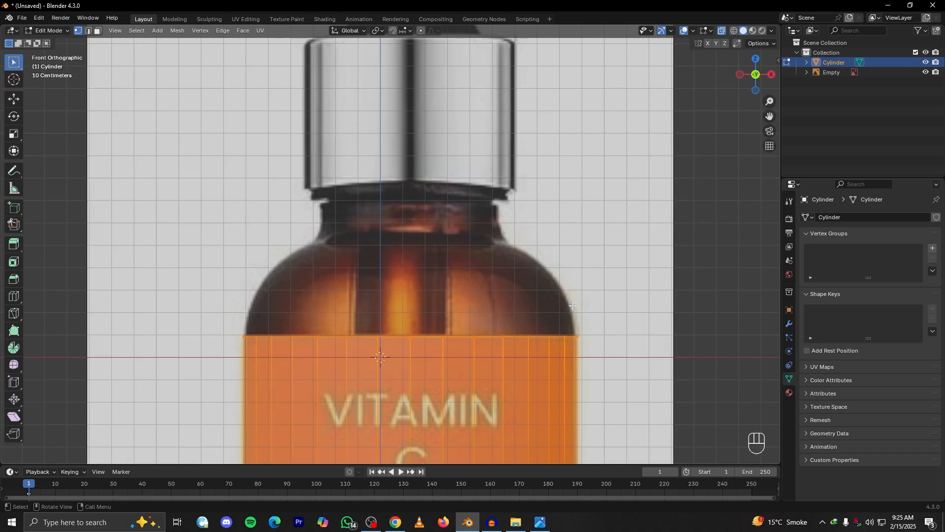
key("g")
key("z")
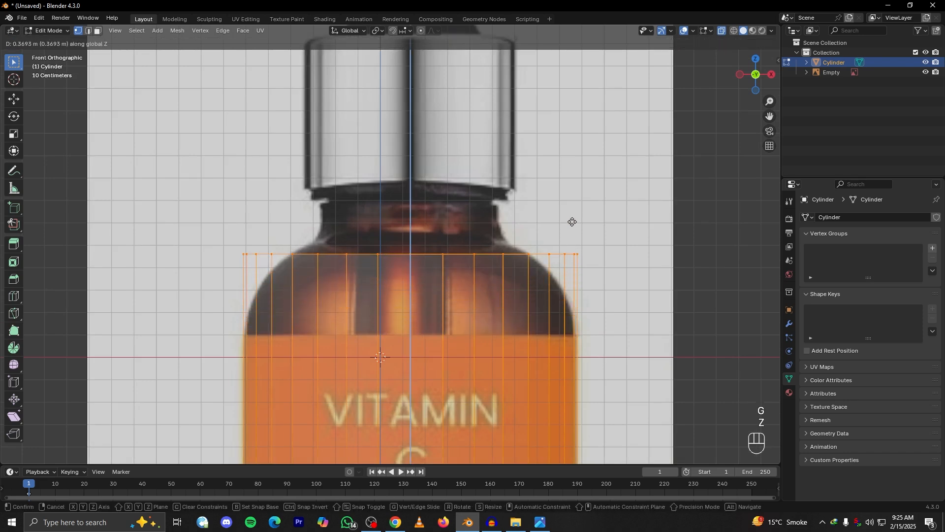
left_click(575, 209)
Annotate the bottle's shoulder curves on both sides with freehand strokes, and clear the strokes
scroll(514, 304, "down", 4)
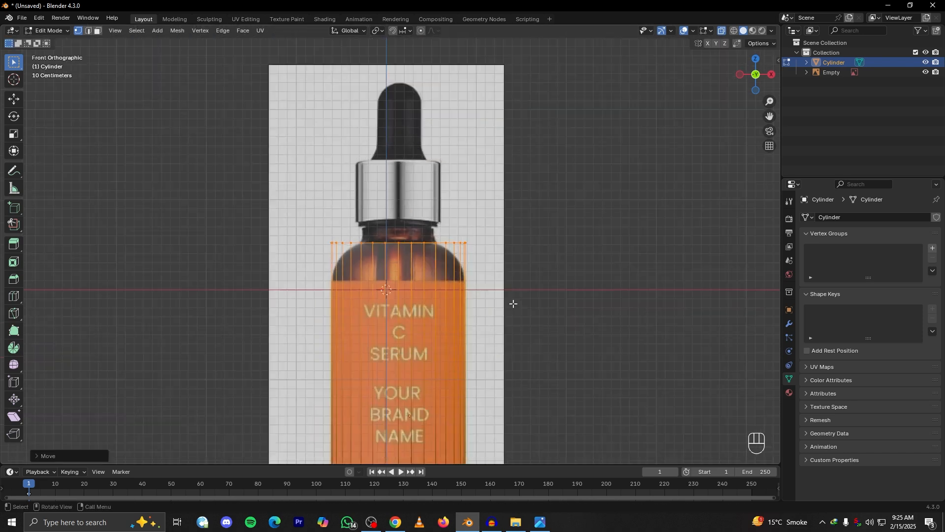
scroll(513, 303, "down", 4)
left_click_drag(466, 313, 465, 315, "alt")
key("grave")
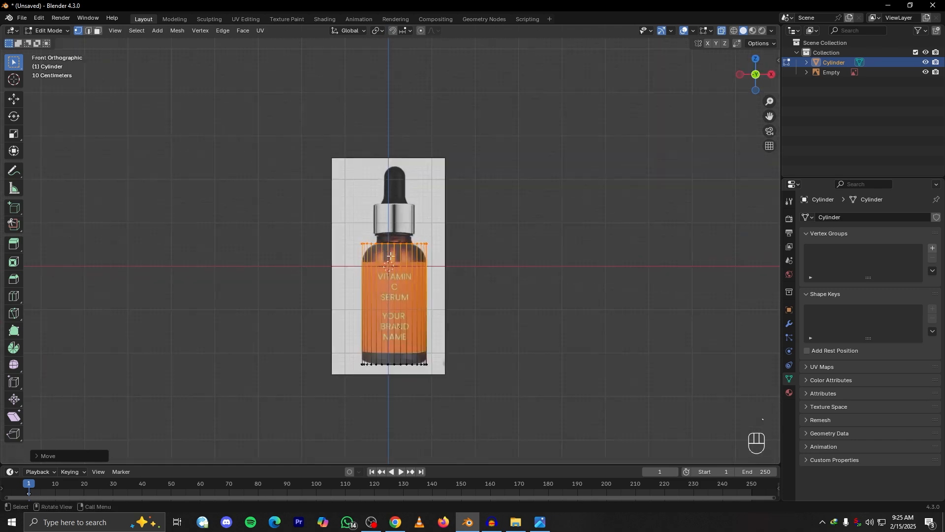
scroll(390, 256, "up", 7)
mouse_move(273, 297)
left_mouse_down()
mouse_move(313, 242)
mouse_move(276, 303)
left_mouse_up()
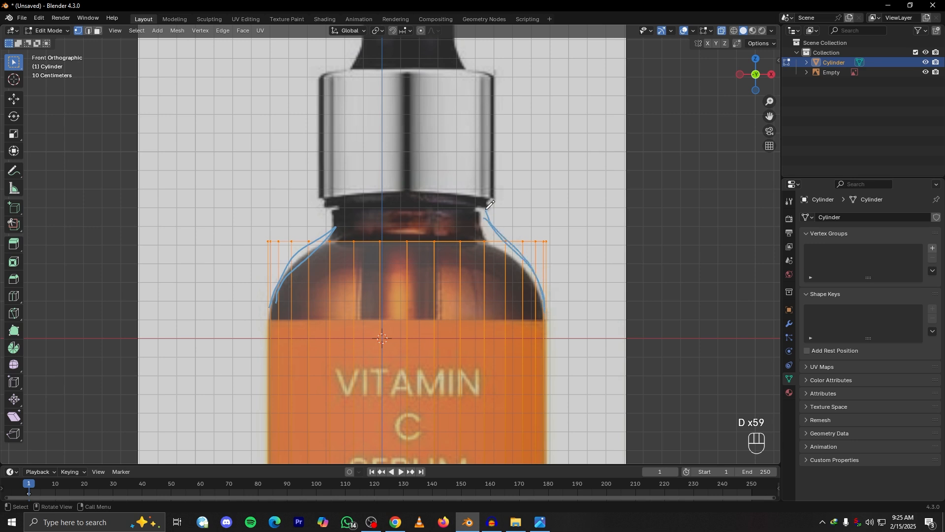
mouse_move(349, 215)
right_mouse_down()
mouse_move(376, 194)
mouse_move(546, 294)
right_mouse_up()
scroll(556, 176, "down", 4)
middle_click_drag(556, 176, 447, 291)
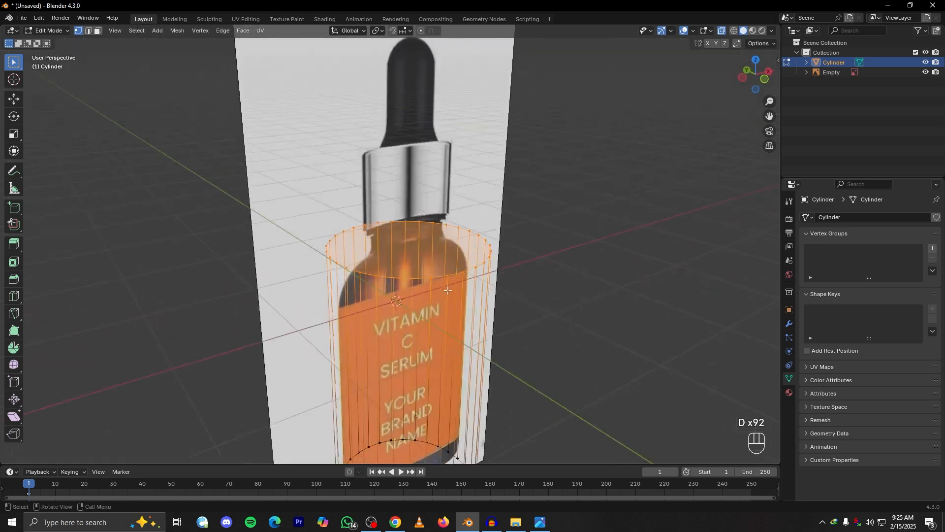
left_click(441, 277)
left_click(441, 277, "alt")
middle_click_drag(441, 277, 468, 265)
scroll(428, 254, "up", 2)
key("ctrl+b")
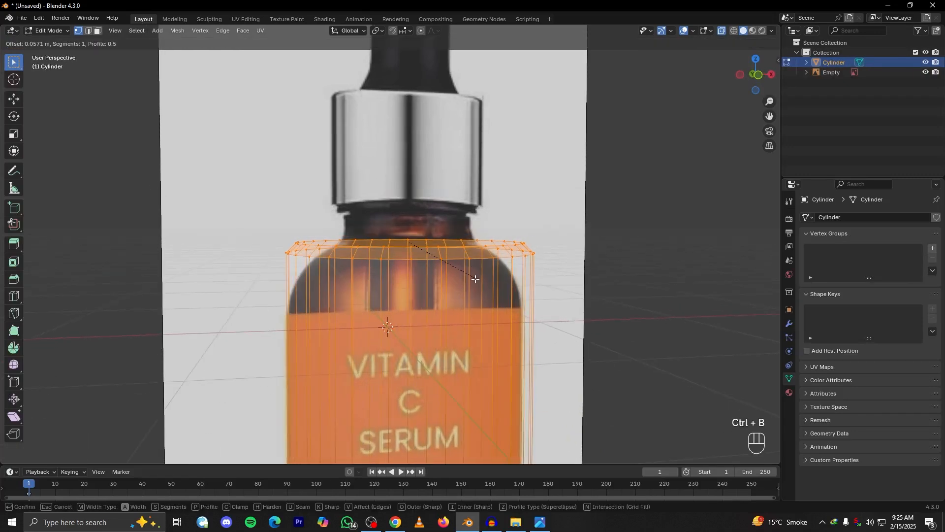
right_click(488, 308)
key("KP_1")
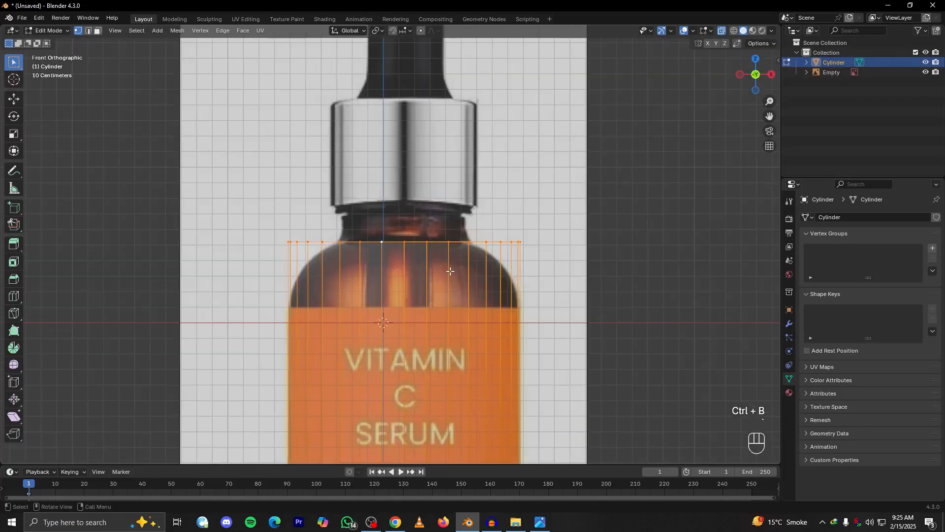
key("ctrl+b")
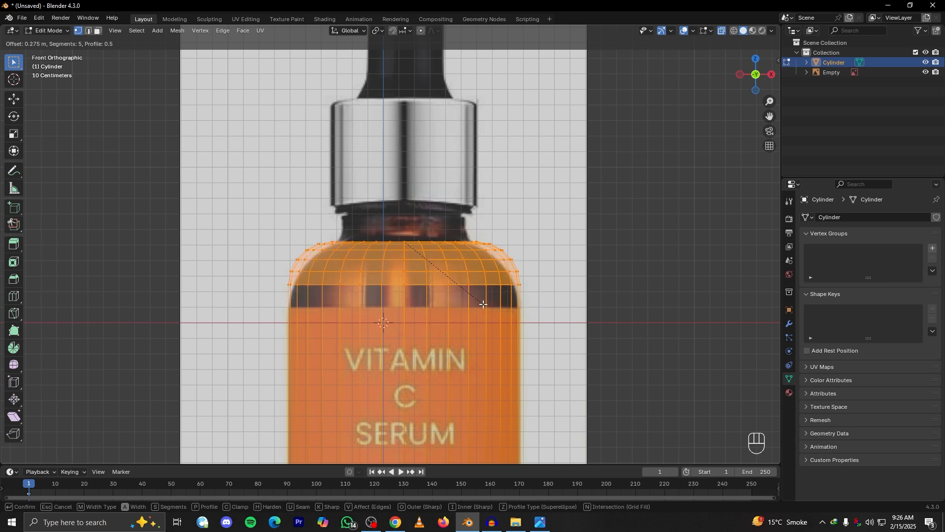
right_click(483, 305)
Bevel the cylinder's top rim by about 0.35 m with 4 segments to form the shoulder, and turn off X-ray display
key("ctrl+b")
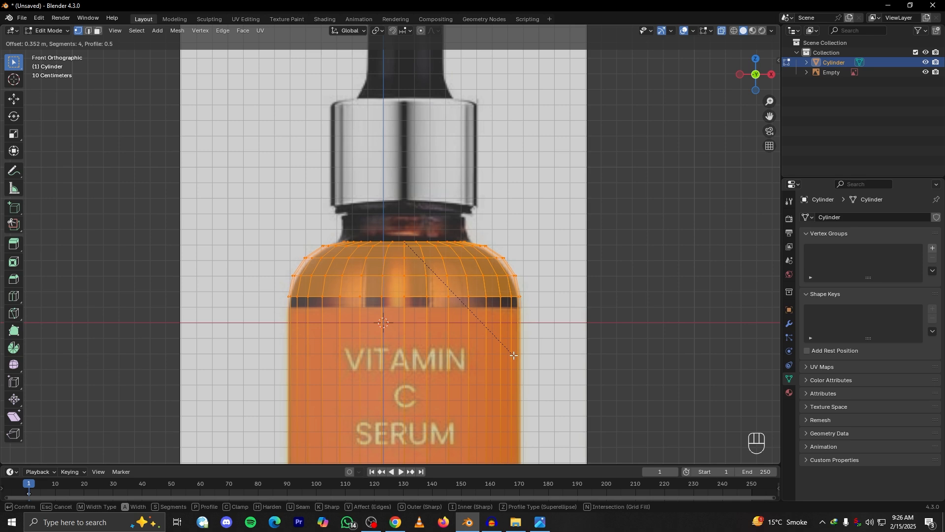
left_click(514, 355)
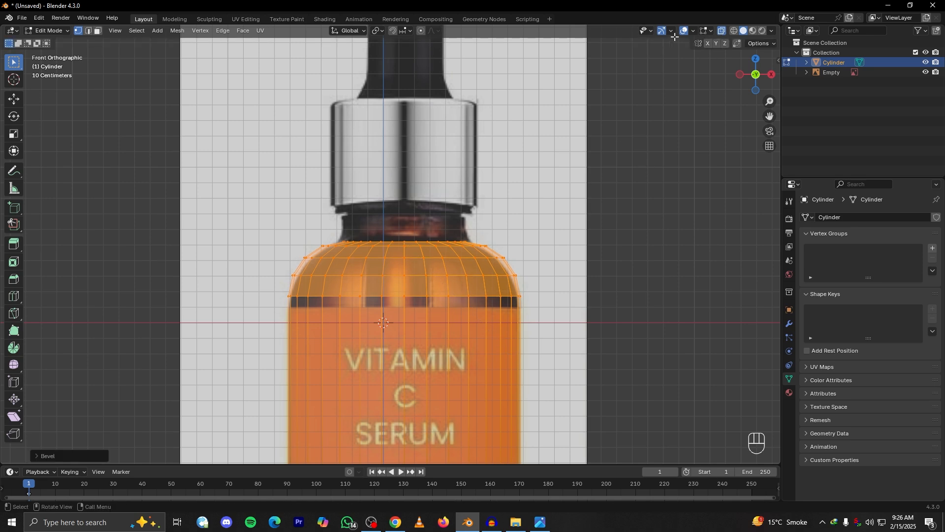
left_click(721, 32)
middle_click_drag(542, 246, 396, 266)
Apply Shade Auto Smooth to the bottle body in Object Mode
key("Tab")
scroll(497, 255, "up", 4)
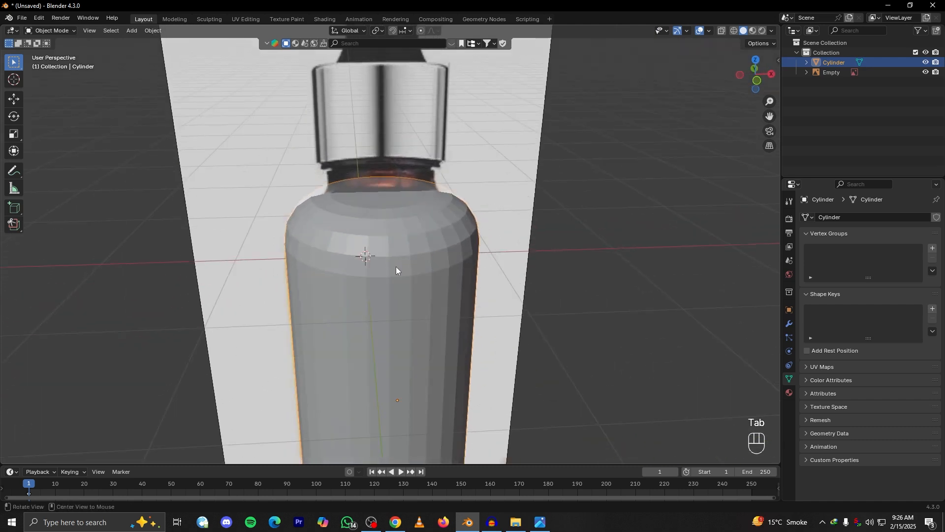
right_click(403, 260)
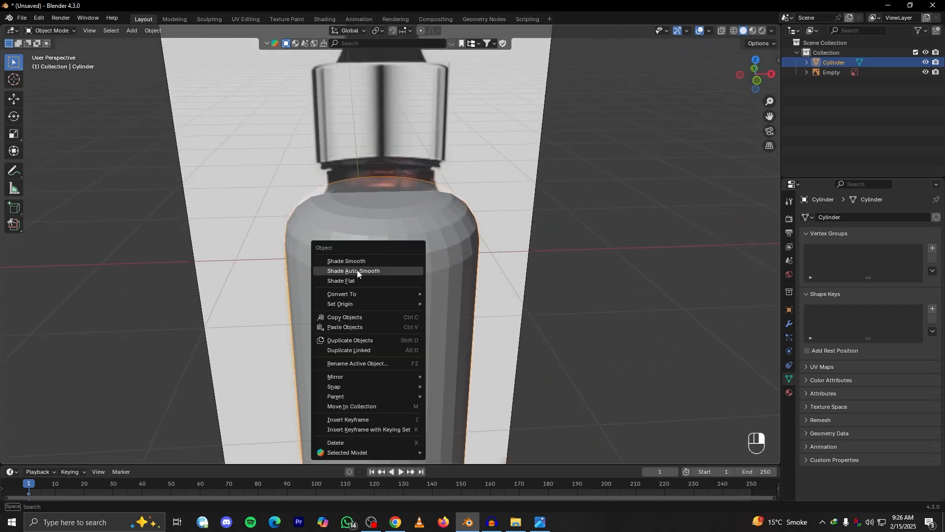
right_click(431, 258)
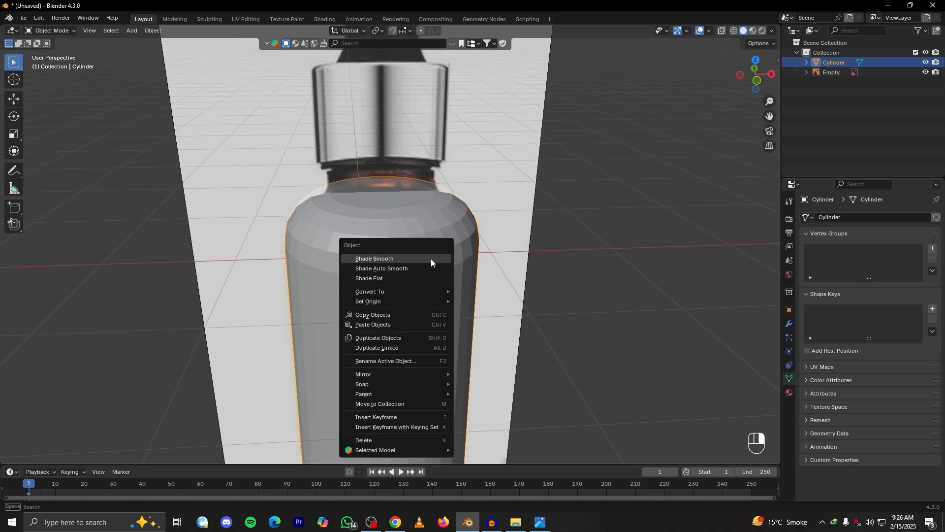
left_click(374, 267)
middle_click_drag(439, 266, 400, 237)
In Edit Mode, turn on X-ray display and select the bottom ring of vertices of the bottle body
key("Tab")
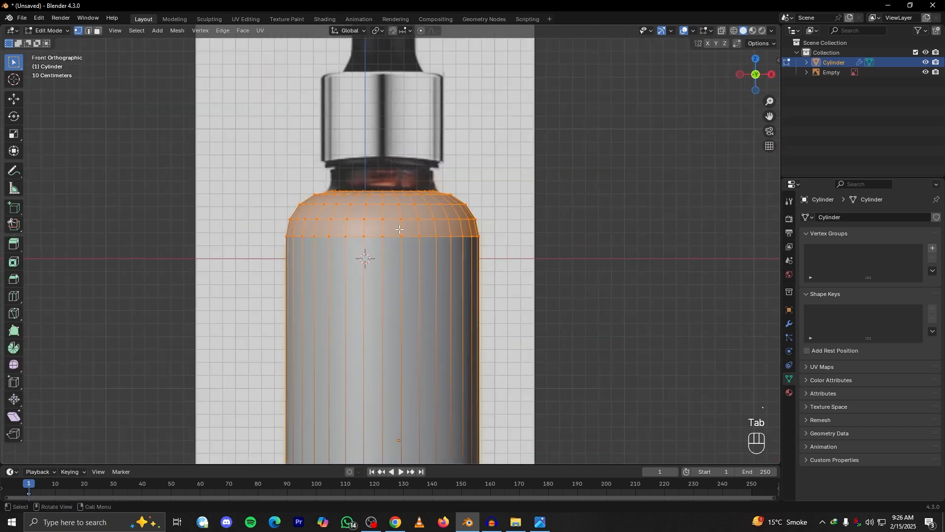
scroll(388, 211, "down", 3)
middle_click_drag(406, 327, 406, 151, "shift")
scroll(426, 225, "up", 4)
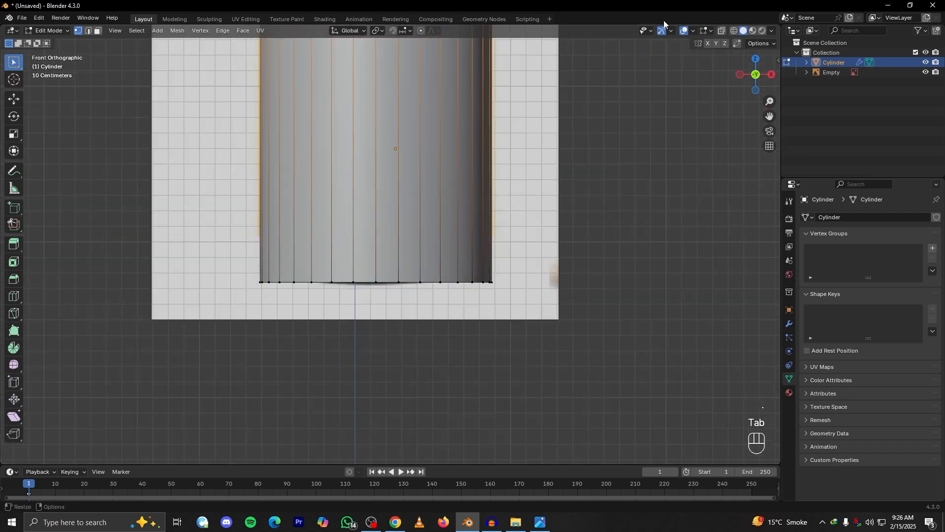
left_click(724, 28)
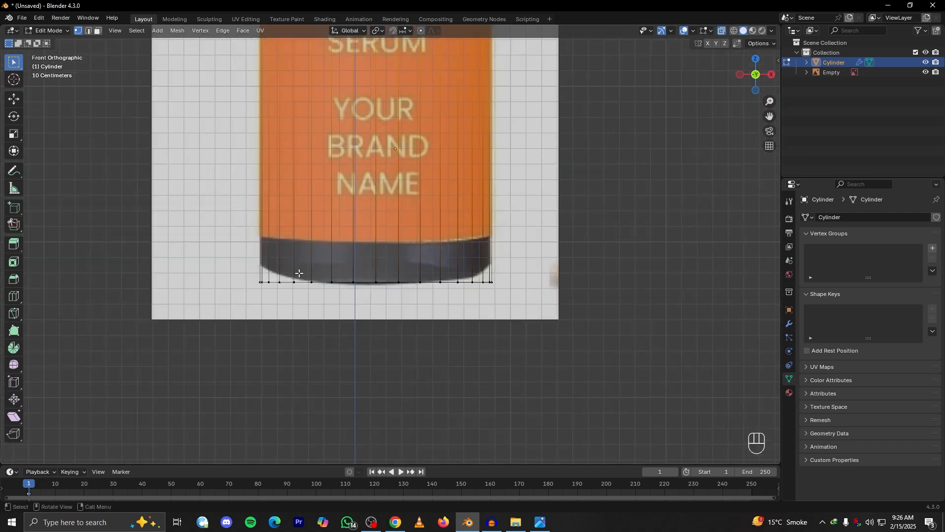
scroll(321, 265, "up", 3)
key("a")
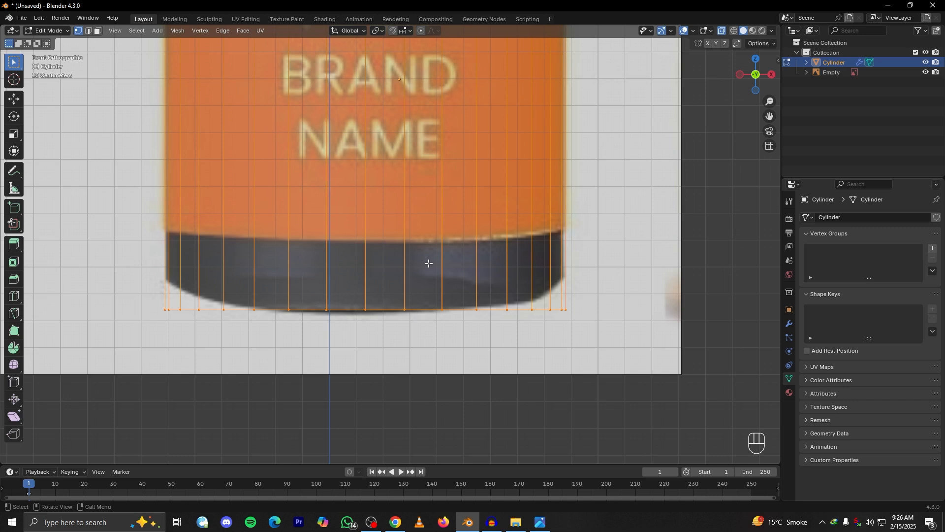
Try a 4-segment bevel of about 0.057 m on the bottle body's bottom rim
key("ctrl+b")
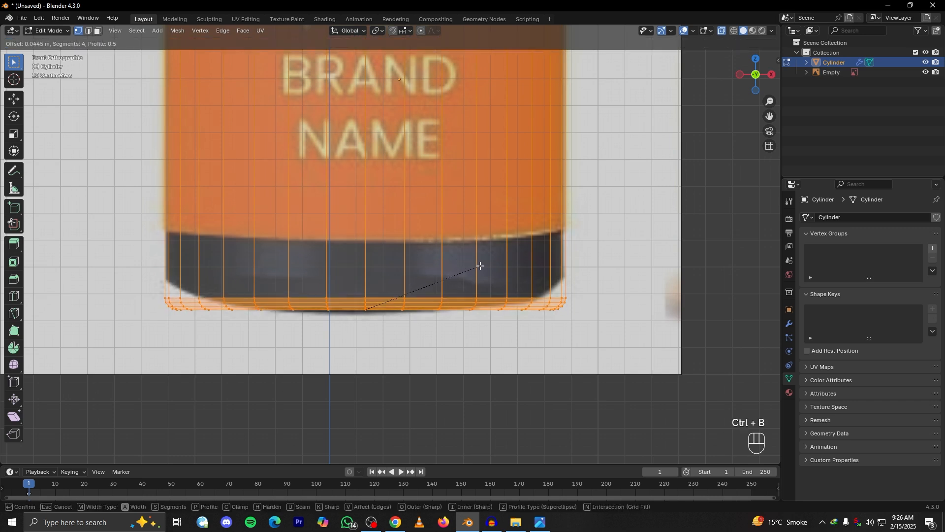
scroll(483, 266, "down", 1)
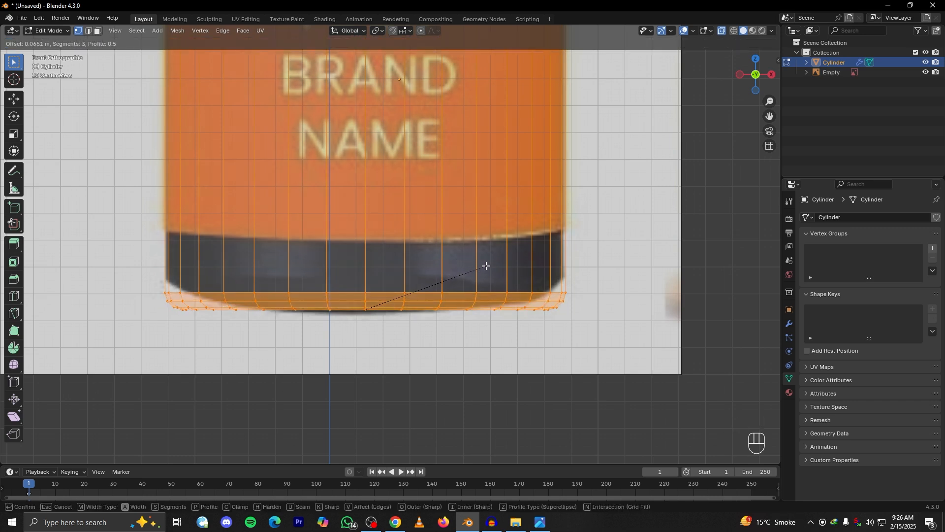
scroll(485, 266, "up", 1)
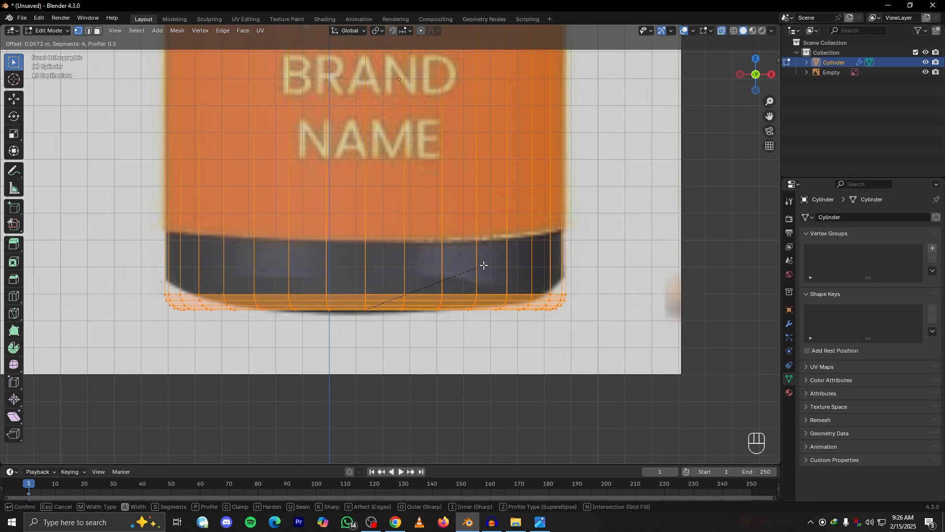
left_click(483, 265)
key("Tab")
scroll(483, 265, "down", 2)
Turn off X-ray display and redo the bottom rim's bevel at about 0.05 m with 4 segments
left_click(721, 31)
middle_click_drag(554, 231, 538, 219)
key("ctrl+z")
key("ctrl+z")
key("ctrl+b")
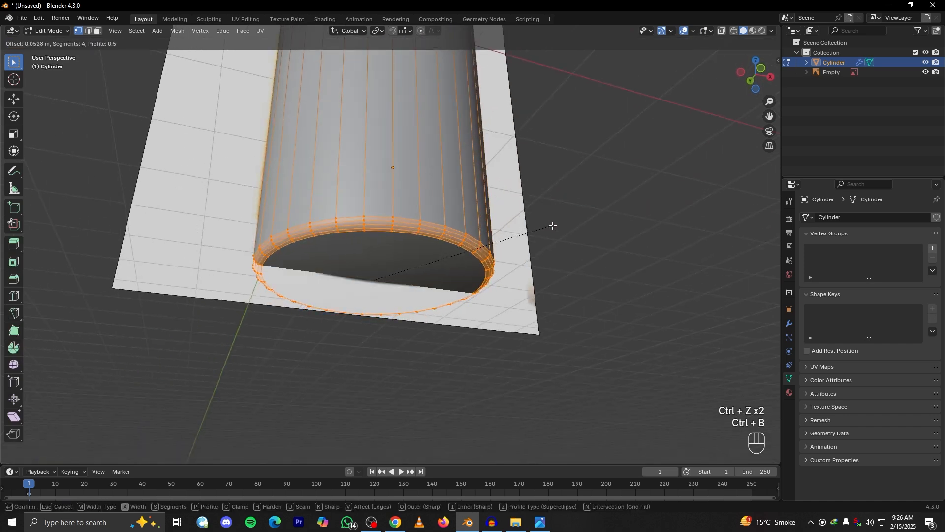
left_click(551, 230)
Inspect the beveled bottle body and the outline of its shoulder from several angles in Object Mode
left_click_drag(551, 230, 470, 233, "alt")
key("Tab")
scroll(462, 221, "down", 3)
left_click_drag(433, 197, 409, 245, "alt+shift")
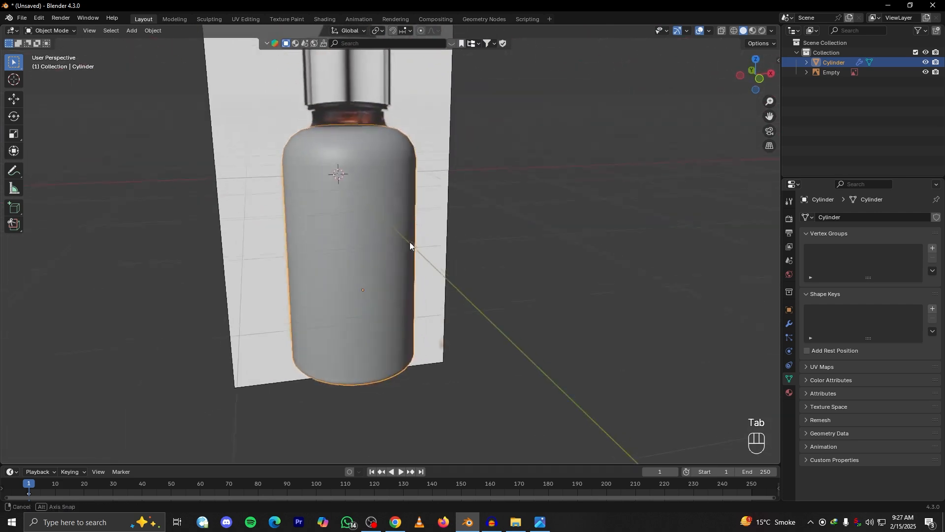
left_click_drag(384, 197, 433, 288, "alt+shift")
key("Tab")
scroll(433, 283, "up", 3)
left_click_drag(433, 256, 452, 300, "alt")
key("Tab")
scroll(472, 301, "up", 3)
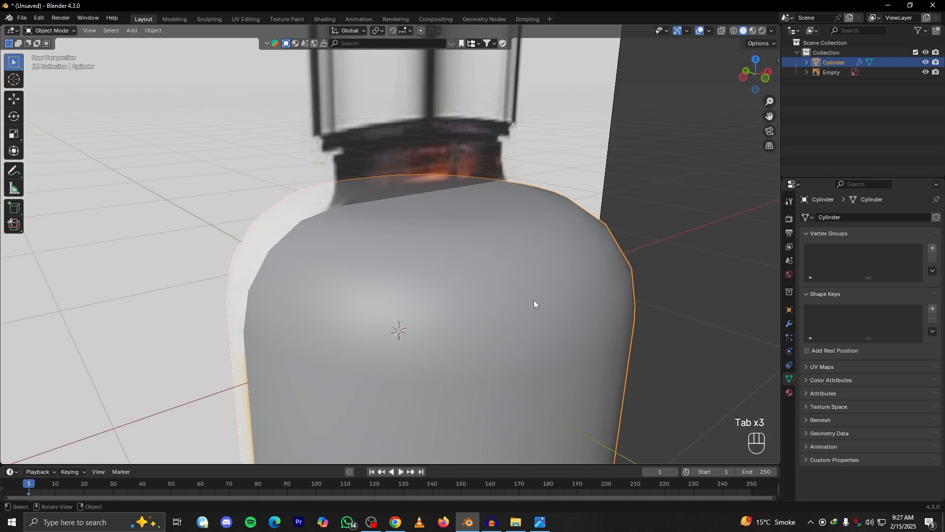
left_click_drag(585, 286, 541, 275, "alt")
scroll(597, 271, "up", 1)
left_click_drag(602, 270, 488, 253, "alt+shift")
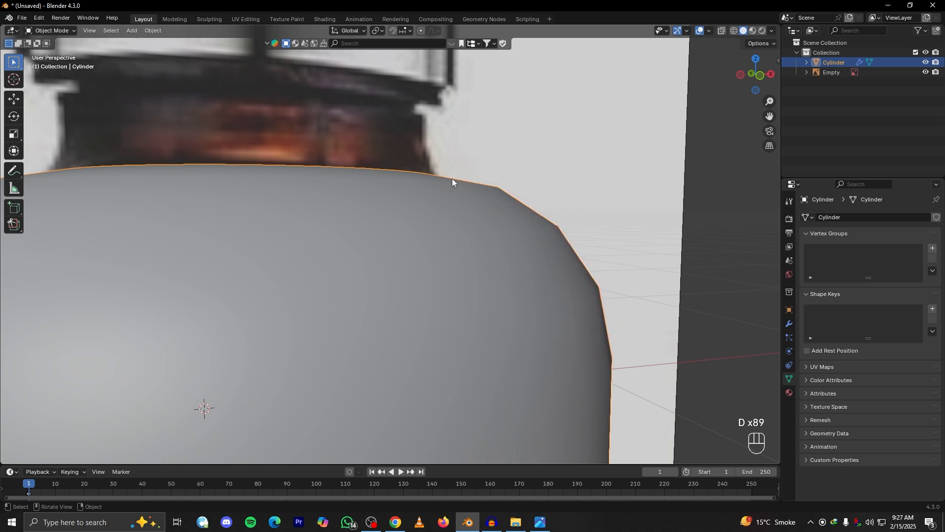
Add a Subdivision Surface modifier to the bottle body and set its viewport level to 2
left_click(789, 324)
left_click(847, 217)
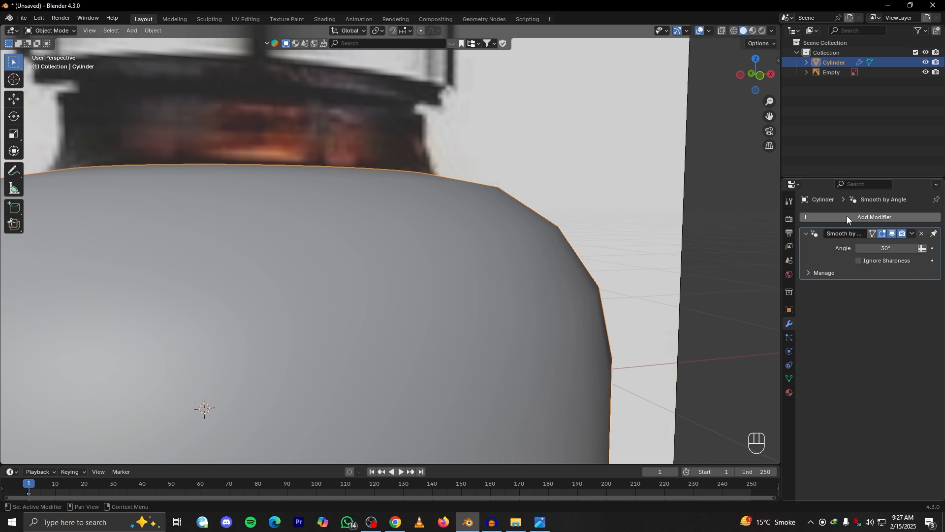
left_click(874, 218)
left_click(834, 214)
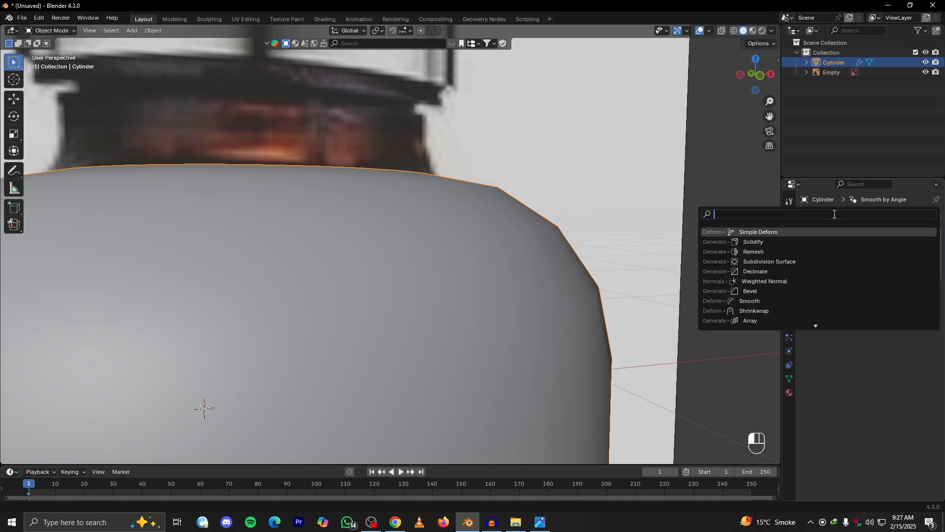
type("sub")
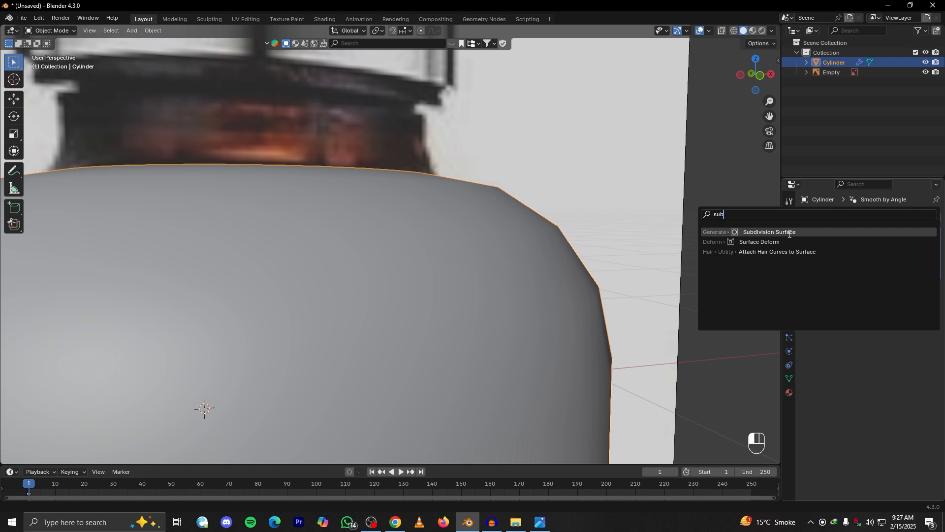
left_click(803, 232)
middle_click_drag(551, 240, 575, 240)
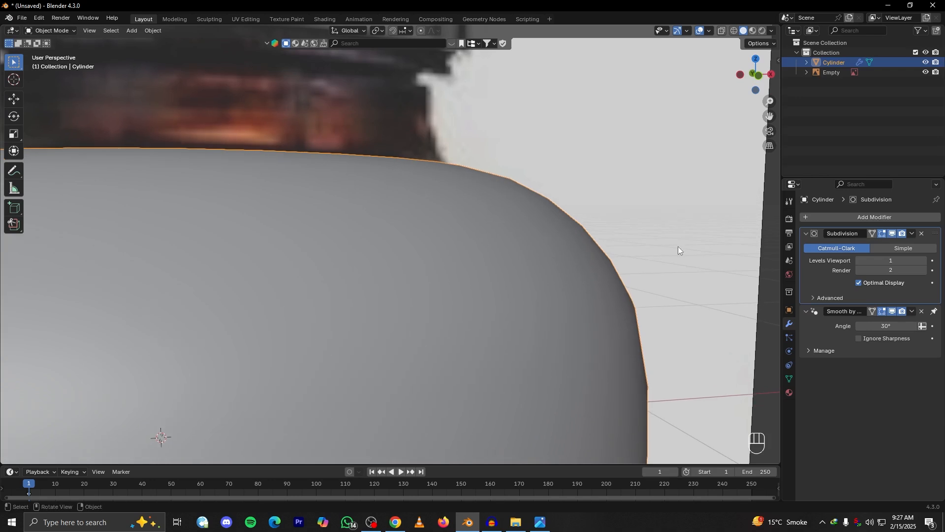
left_click(924, 260)
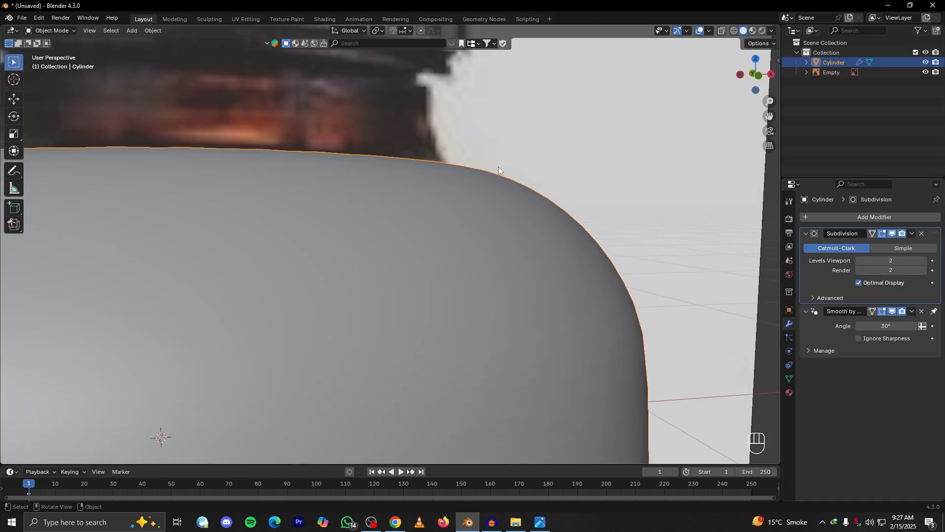
Check the smoothed shoulder of the bottle body from several angles and enter Edit Mode on it
middle_click_drag(582, 282, 427, 220)
scroll(404, 305, "down", 3)
scroll(453, 253, "up", 3)
middle_click_drag(453, 254, 430, 255)
key("Tab")
scroll(437, 252, "up", 2)
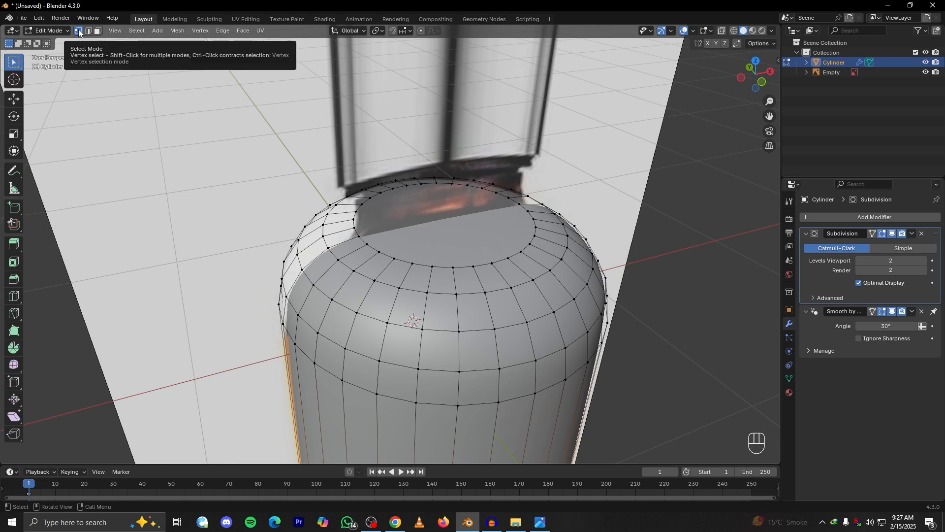
Try out vertex, edge and face selection on the bottle's shoulder mesh, starting and cancelling moves of the selected elements
left_click(418, 256)
key("g")
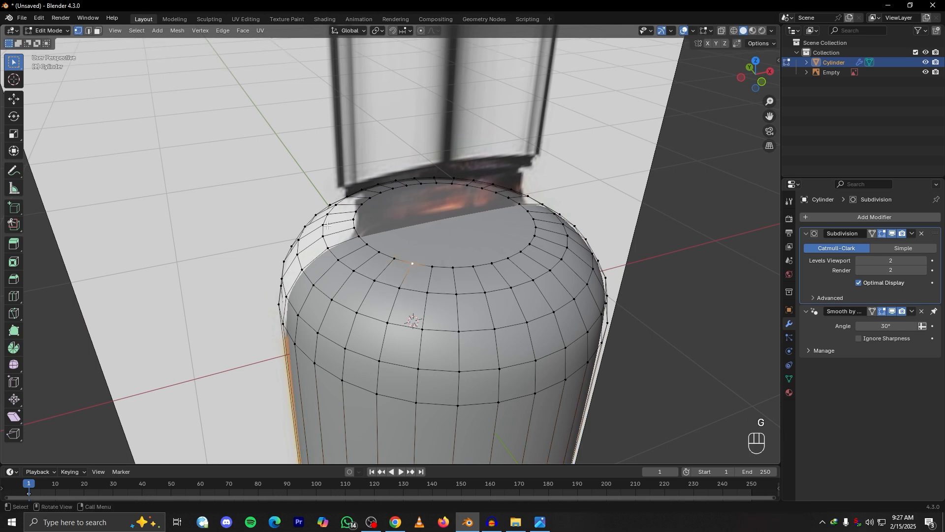
left_click(497, 218)
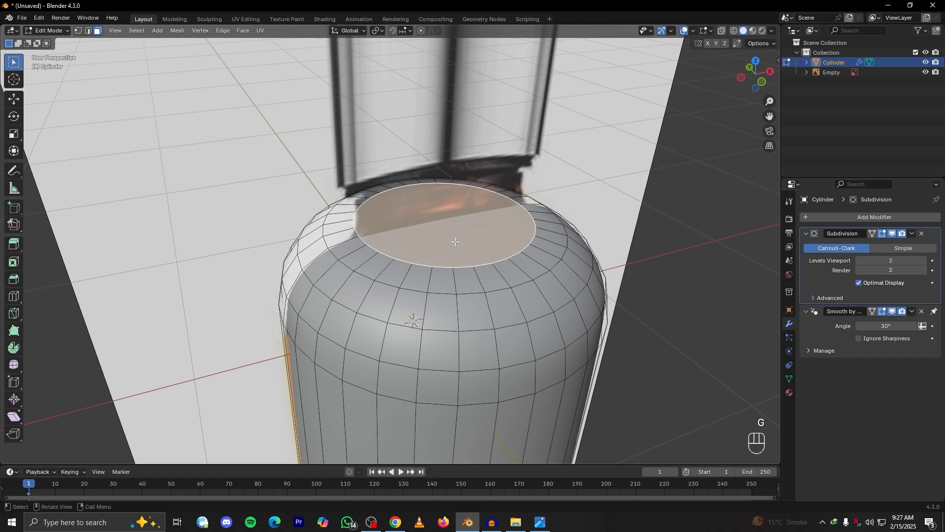
middle_click_drag(497, 218, 159, 72)
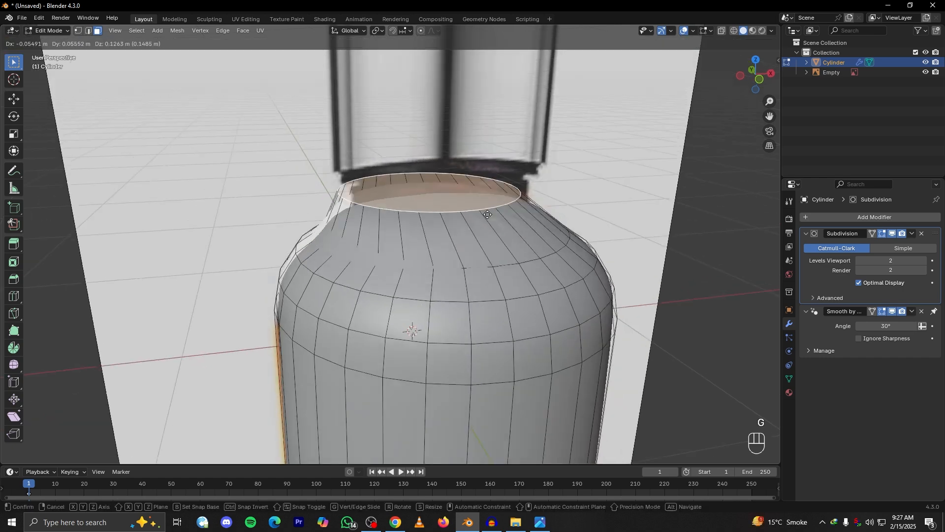
left_click(90, 32)
middle_click_drag(248, 158, 413, 260)
left_click(419, 257)
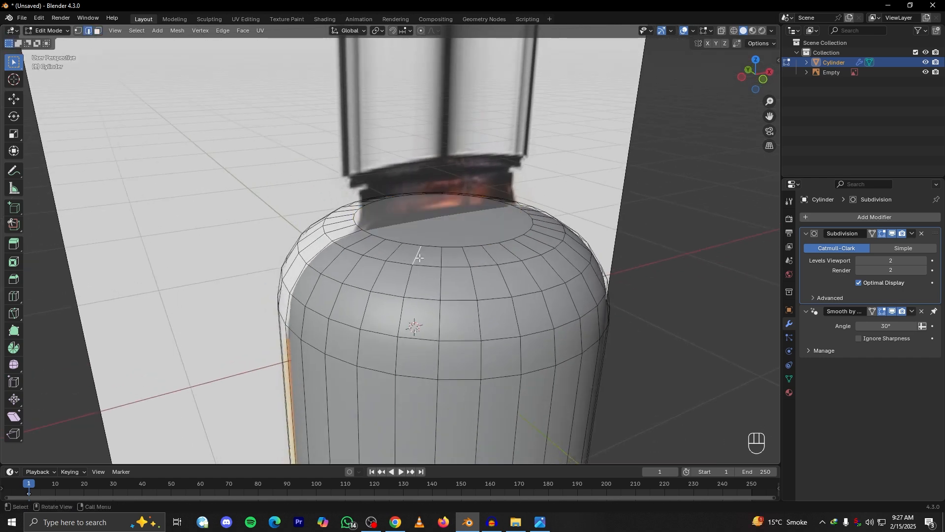
left_click(76, 32)
left_click(378, 256)
key("g")
right_click(366, 242)
key("g")
right_click(427, 253)
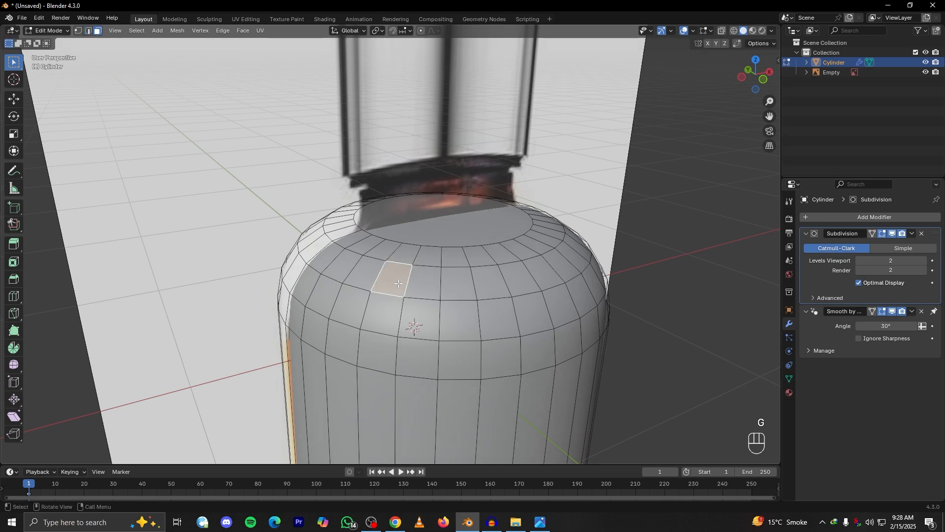
Try extruding the bottle's top face upward along Z by about 0.17 m in front view, and undo it
left_click(457, 291)
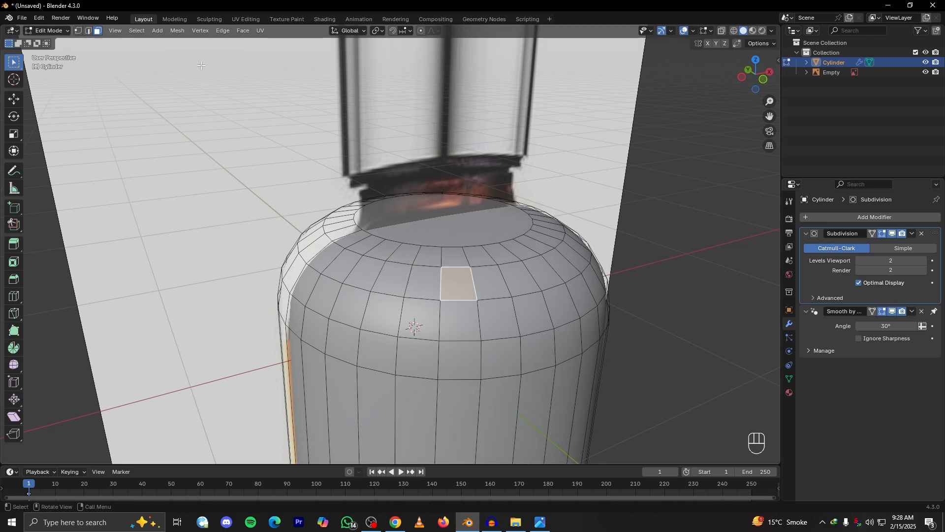
left_click(494, 234)
middle_click_drag(544, 283, 410, 224, "alt")
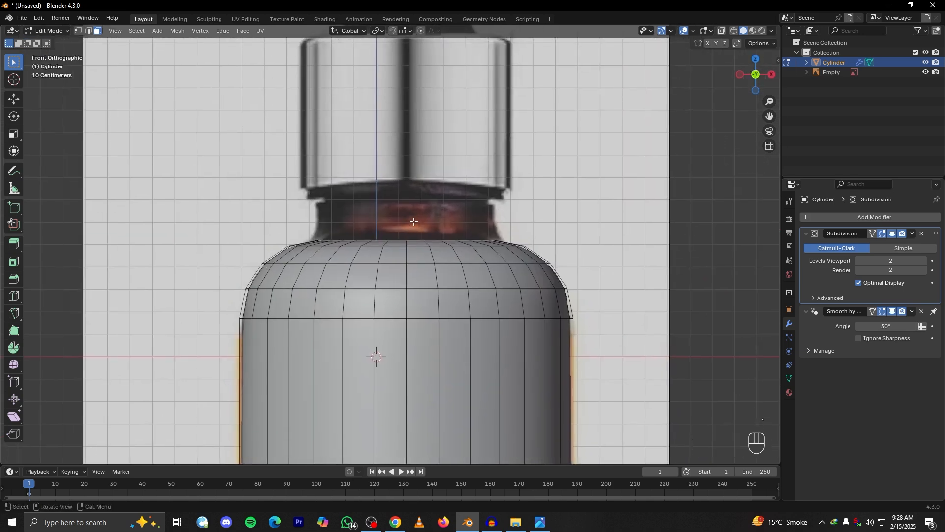
key("g")
key("z")
left_click(413, 201)
key("e")
key("z")
key("z")
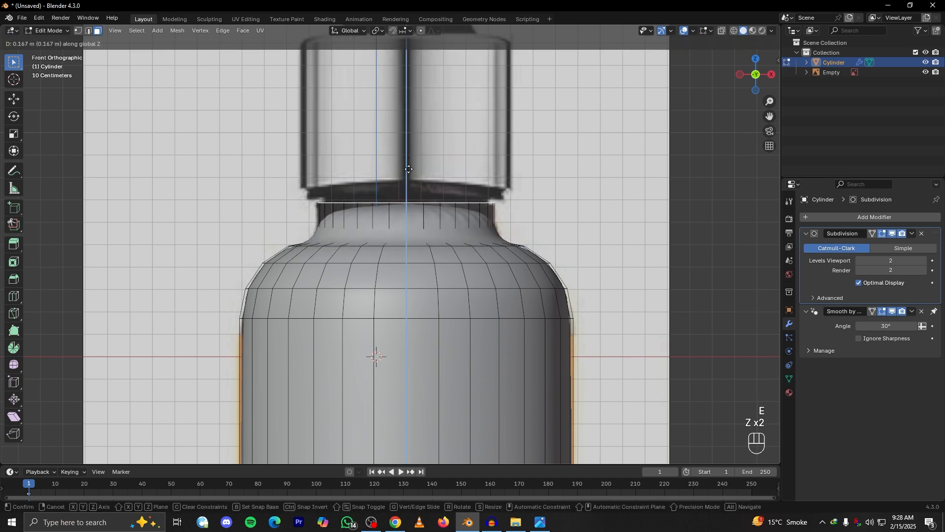
key("ctrl+z")
Try moving the bottle's top face up along Z by about 0.19 m without extruding, and cancel the change
key("g")
key("z")
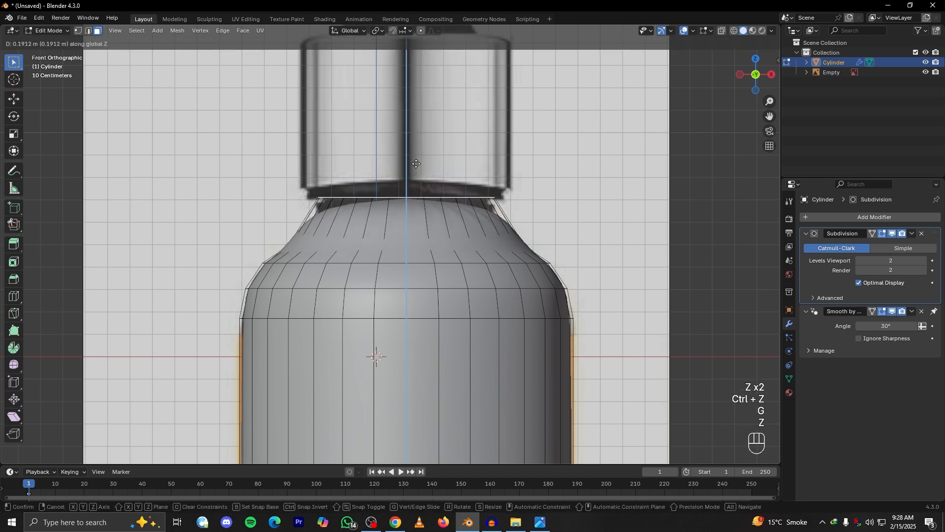
right_click(416, 160)
key("ctrl+z")
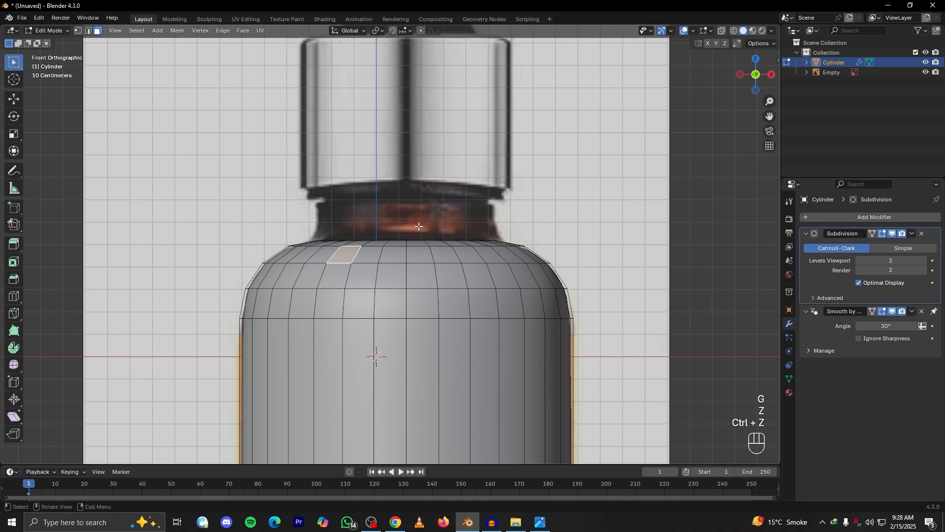
Select the bottle's top face and extrude it up about 0.18 m in front view to form the neck
left_click_drag(420, 225, 422, 260, "alt")
left_click(421, 261)
key("grave")
left_click(405, 237)
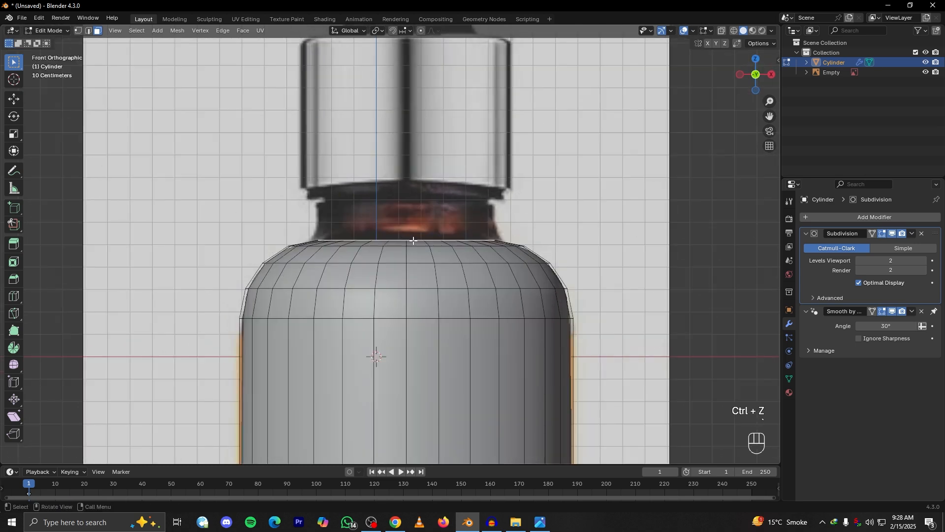
key("e")
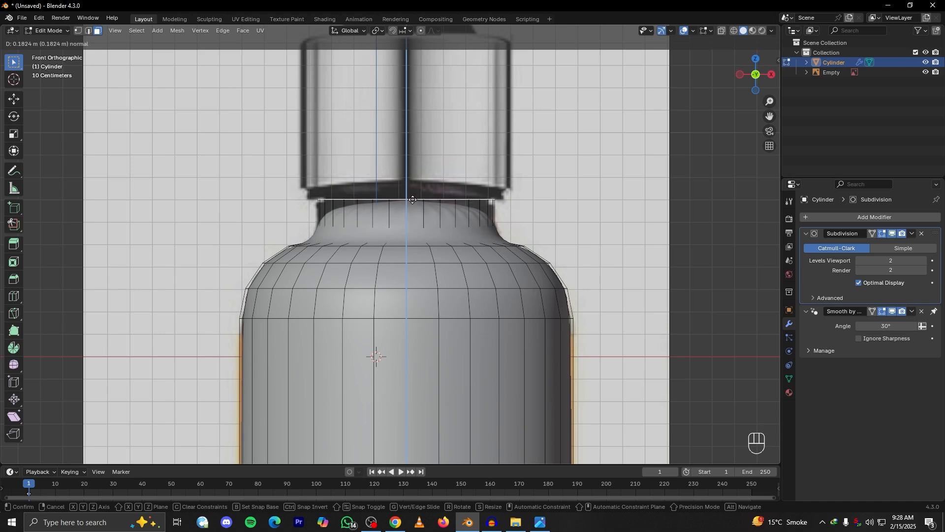
left_click(413, 199)
Try adding a loop cut around the neck and sliding it toward the rim, and undo the cut
scroll(481, 223, "up", 3)
key("ctrl+r")
left_click(561, 221)
key("g")
key("g")
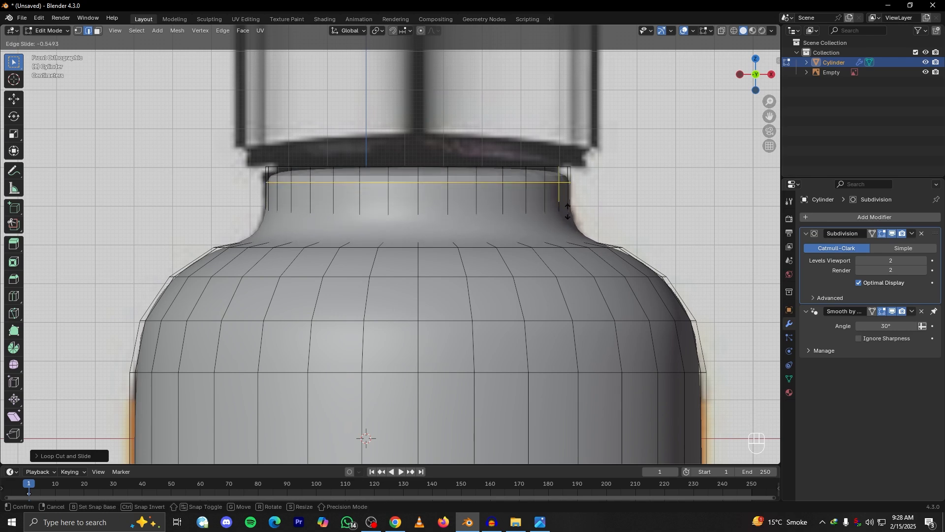
right_click(561, 202)
left_click(474, 229, "alt")
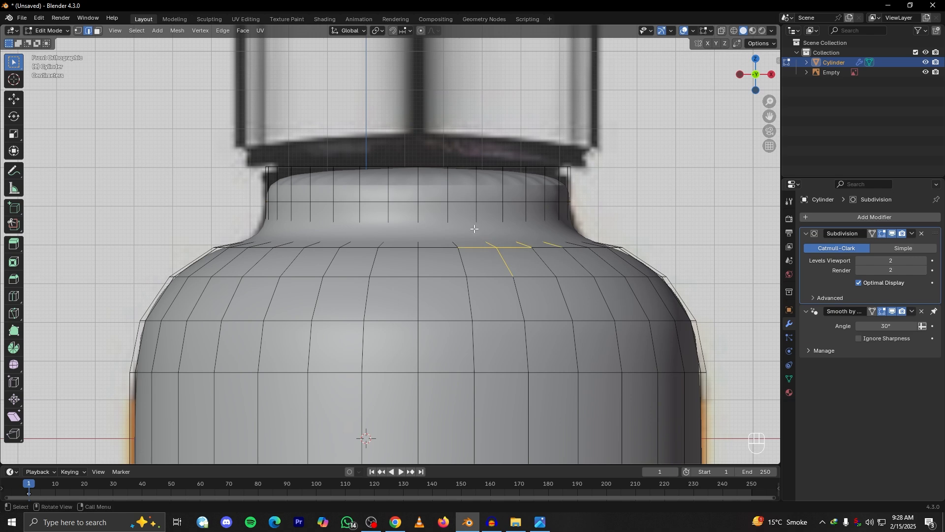
middle_click_drag(474, 229, 562, 222)
key("ctrl+z")
key("ctrl+z")
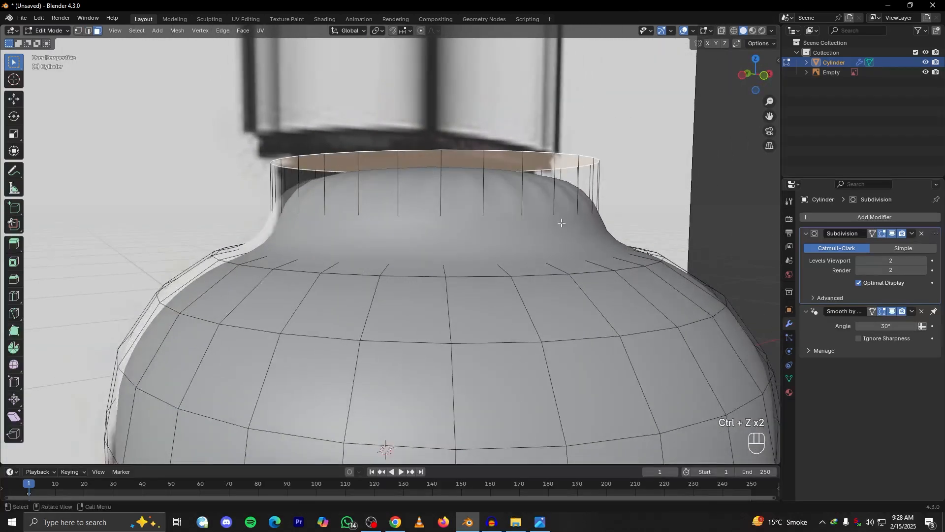
Add a loop cut around the neck and edge-slide it up by a factor of about 0.78 to just below the rim
key("ctrl+r")
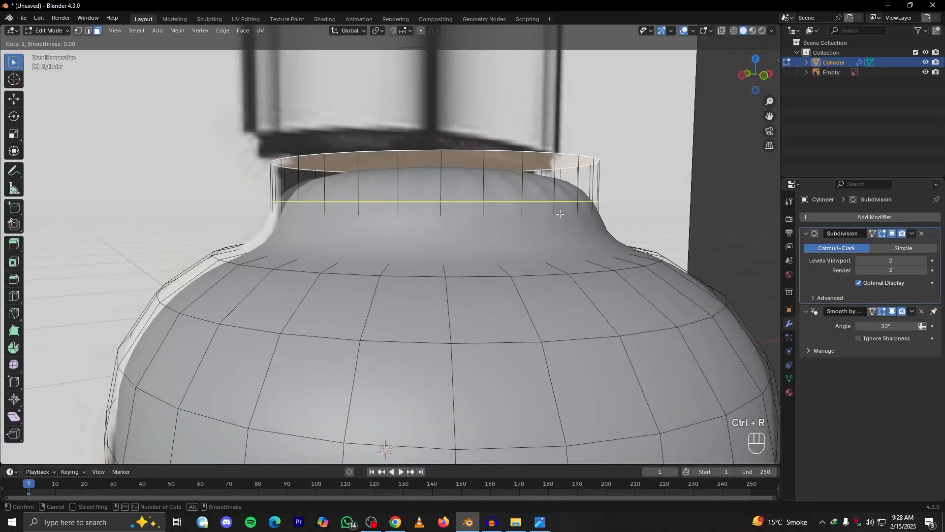
left_click(560, 213)
left_click(531, 217)
middle_click_drag(530, 217, 492, 242)
left_click(473, 290)
left_click(473, 289, "alt")
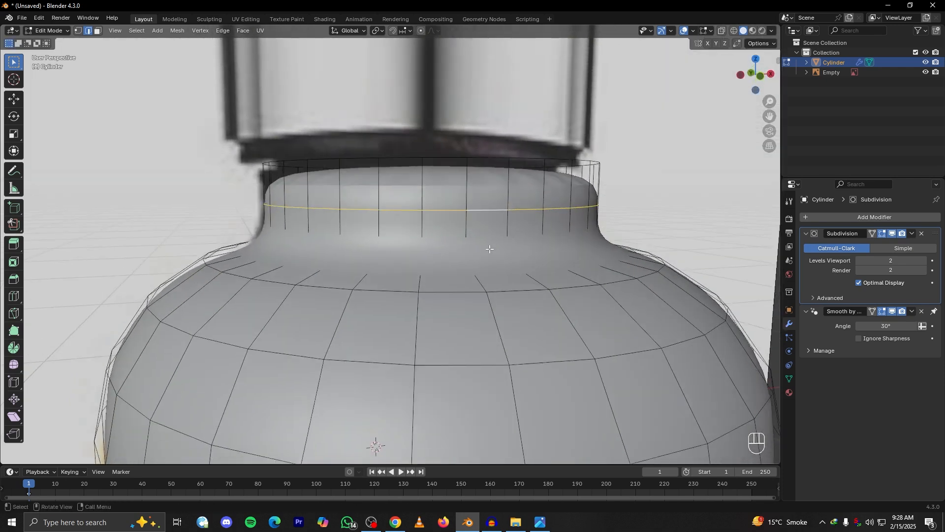
key("g")
key("g")
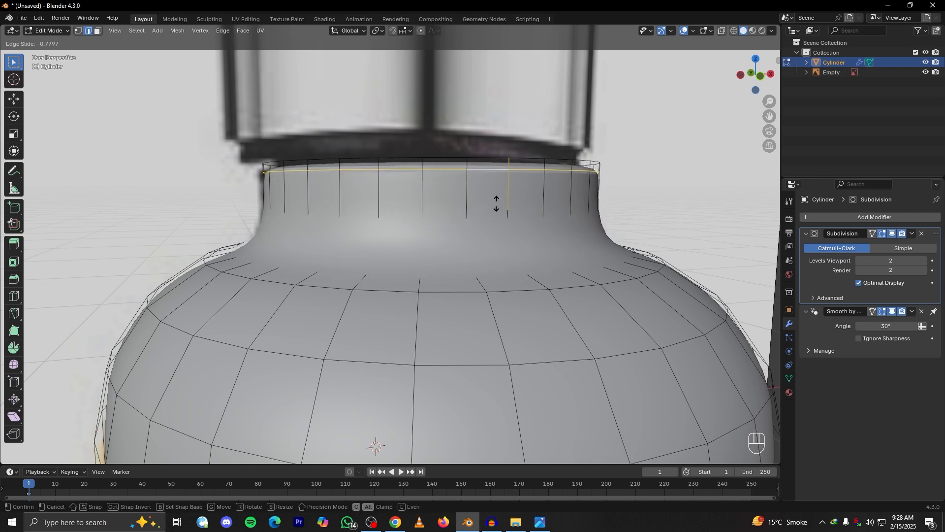
left_click(497, 204)
Add a second loop cut around the neck and edge-slide it down close to where the neck meets the shoulder
key("ctrl+r")
left_click(496, 203)
key("g")
key("g")
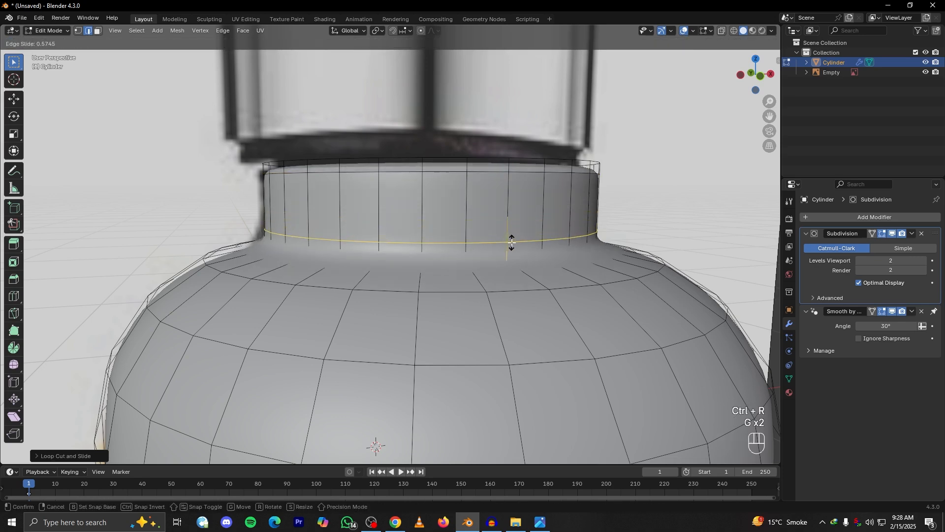
left_click(510, 238)
In front view, select the neck's upper edge loop and edge-slide it slightly closer to the rim
key("grave")
left_click(431, 180)
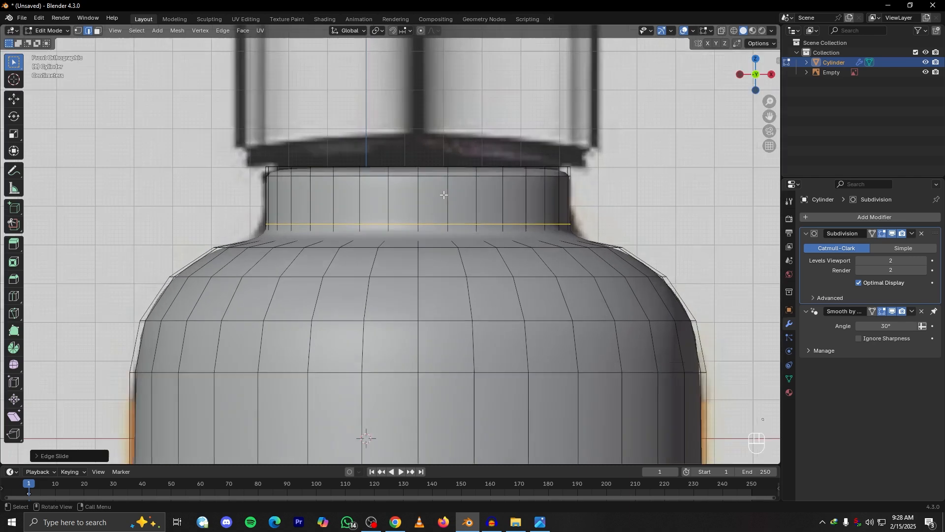
key("Tab")
key("Tab")
left_click(455, 145, "alt")
key("g")
key("g")
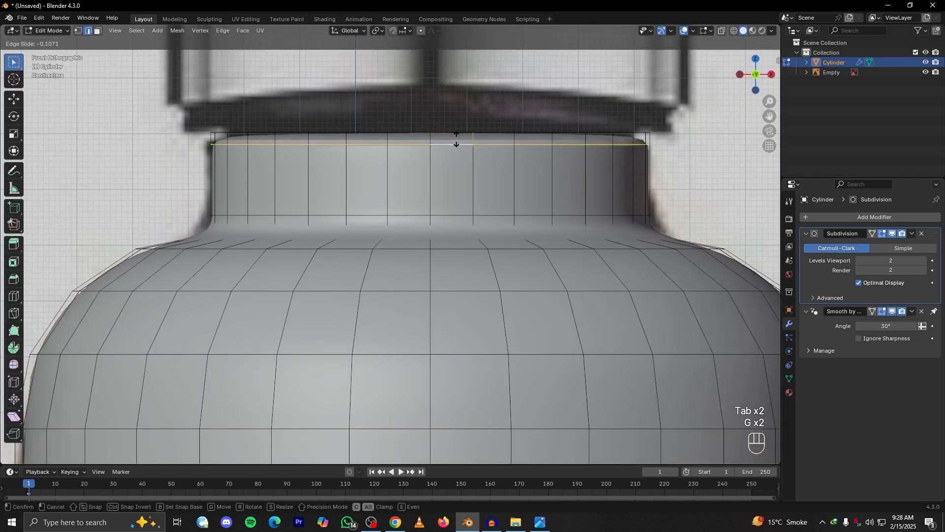
left_click(456, 140)
Return to Object Mode, duplicate the reference image and move the copy about 3.03 m along X beside the bottle
scroll(443, 196, "down", 3)
middle_click_drag(369, 405, 464, 237)
scroll(447, 231, "down", 4)
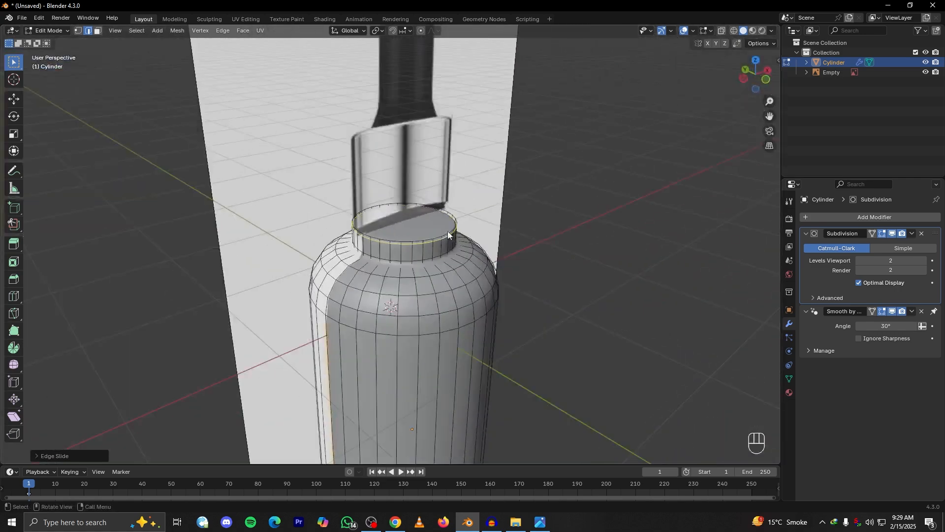
key("Tab")
scroll(420, 178, "down", 3)
left_click(426, 182, "shift")
key("shift+d")
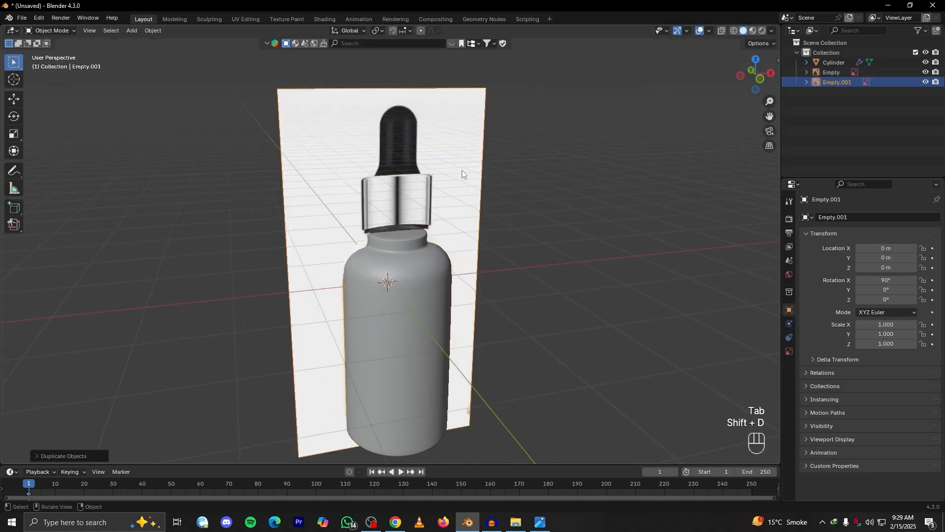
key("g")
key("x")
left_click(583, 194)
Draw a small annotation marking the side of the neck just below the metal cap on the duplicated reference image
scroll(470, 191, "up", 3)
left_click_drag(583, 193, 506, 234, "alt")
scroll(506, 235, "up", 3)
middle_click_drag(506, 234, 538, 206)
key("f")
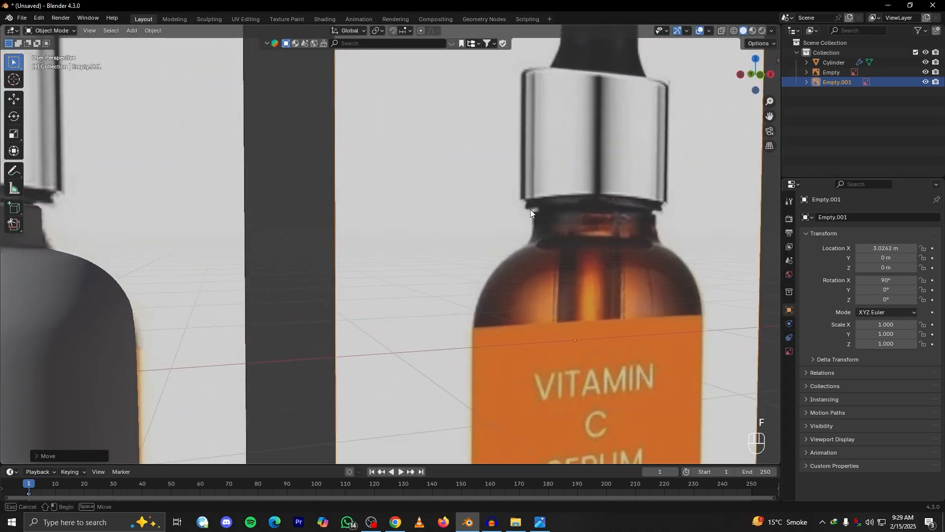
key("d")
left_click_drag(530, 229, 531, 209)
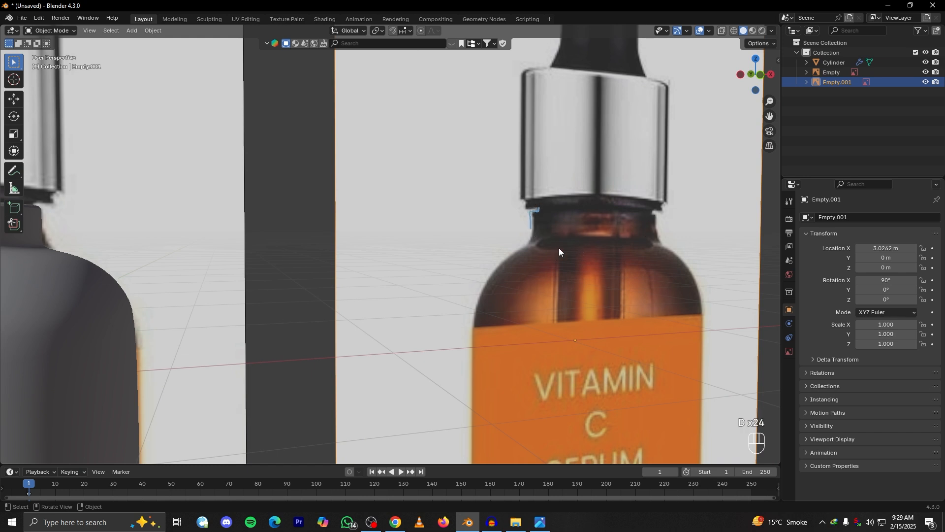
Select the bottle body, enter Edit Mode with face selection and select the neck's top face
scroll(417, 315, "down", 2)
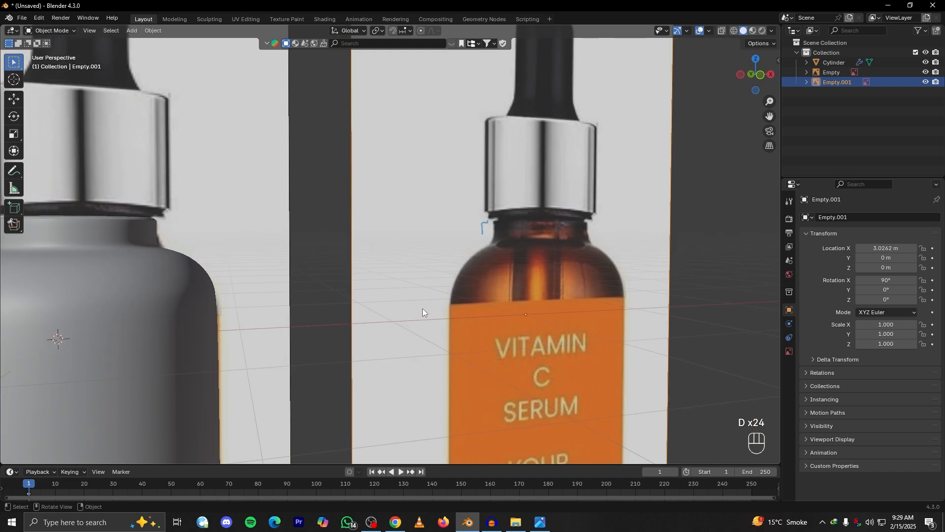
middle_click_drag(394, 259, 344, 244, "alt")
middle_click_drag(216, 216, 444, 266, "shift")
scroll(444, 266, "up", 5)
scroll(486, 266, "up", 1)
middle_click_drag(290, 276, 461, 293, "shift")
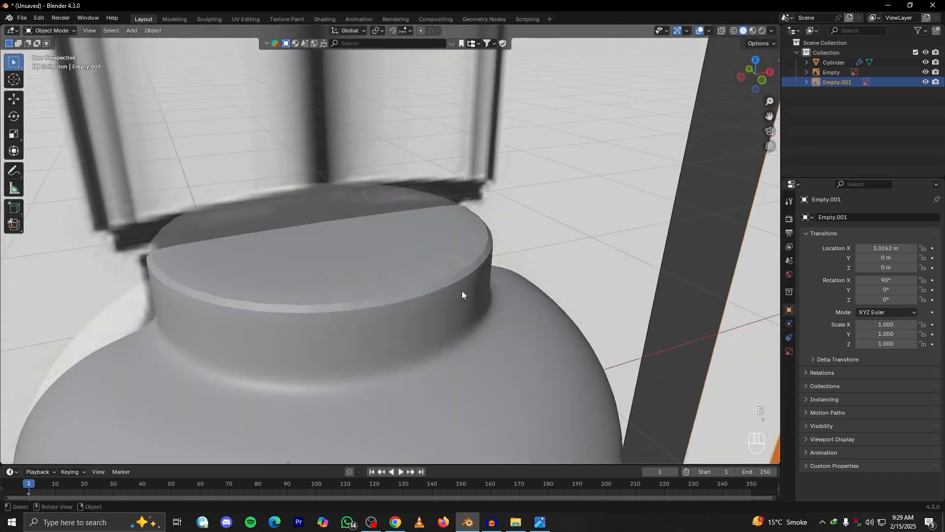
left_click(428, 264)
key("Tab")
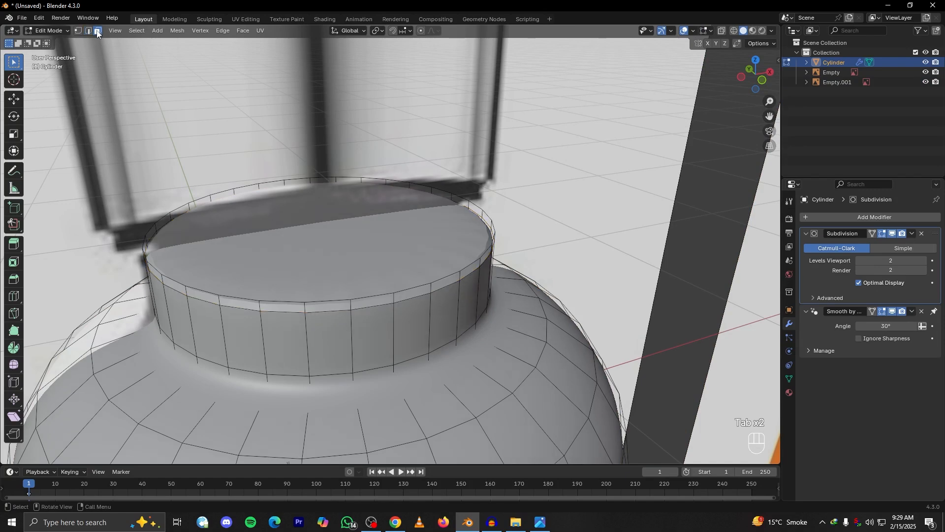
left_click(97, 32)
middle_click_drag(502, 305, 506, 279)
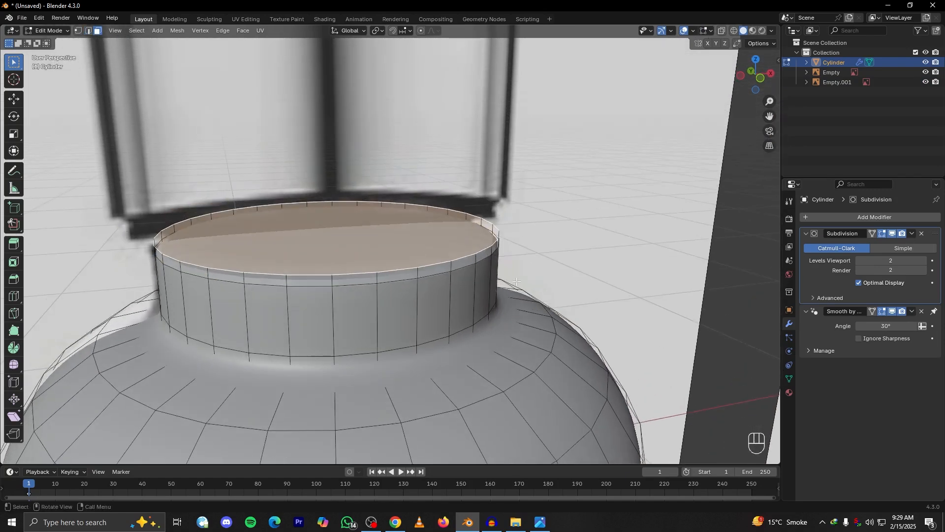
Try insetting the neck's top face in perspective and again in front view, undoing each inset
key("i")
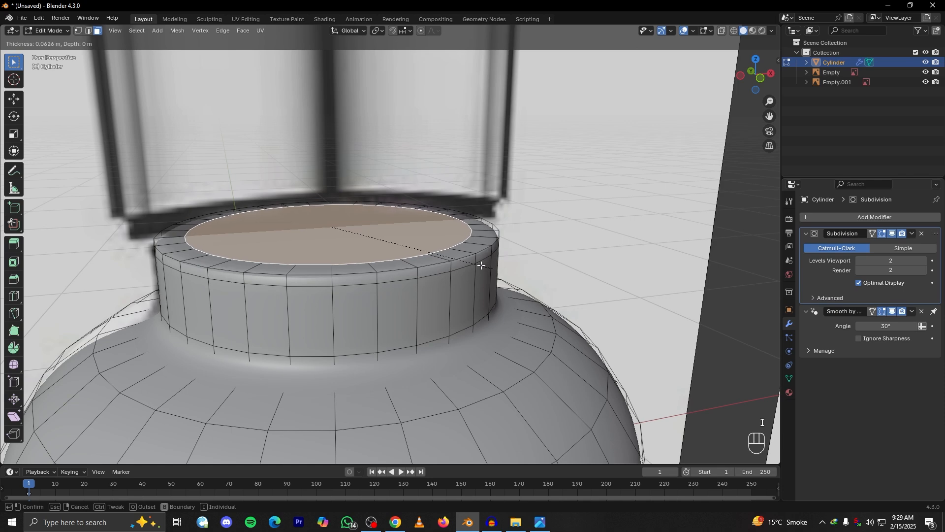
left_click(465, 266)
key("ctrl+z")
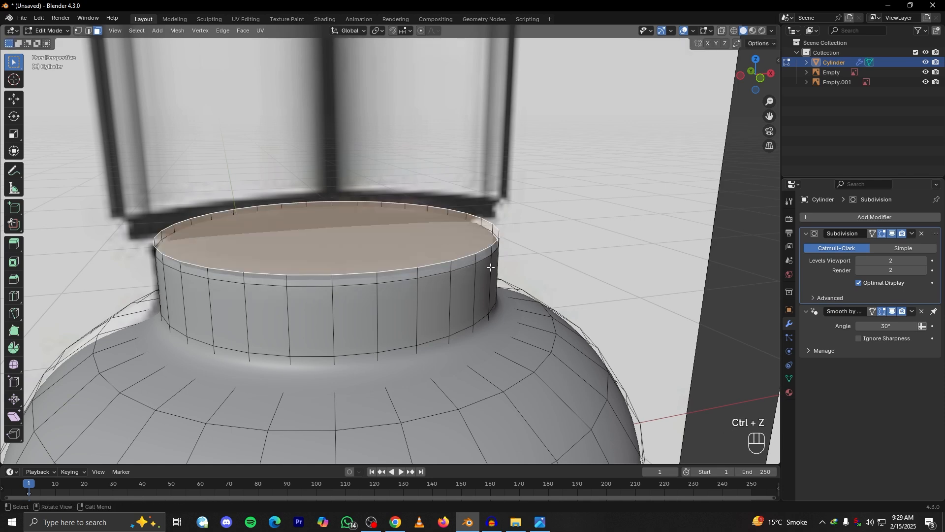
key("KP_1")
key("i")
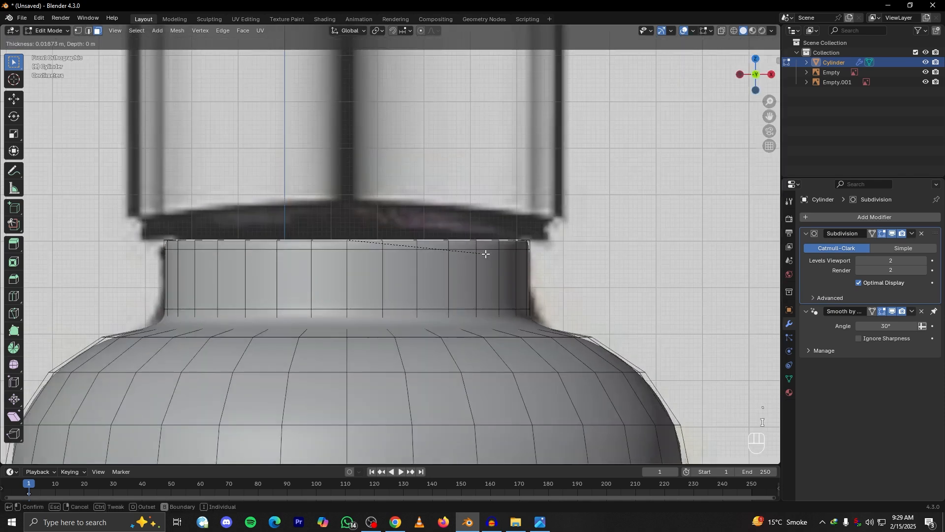
left_click(482, 253)
key("ctrl+z")
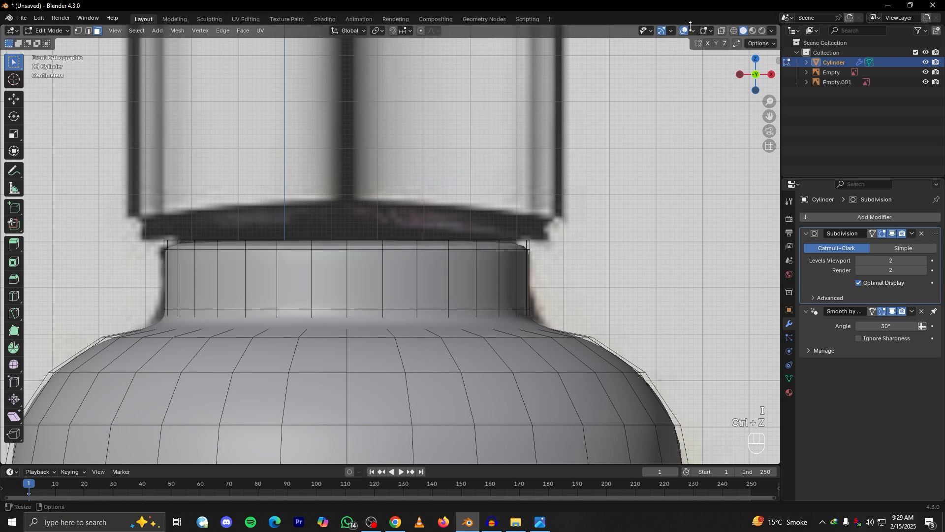
Turn on X-ray display to see the reference image through the bottle's neck
left_click(722, 31)
scroll(585, 272, "up", 2)
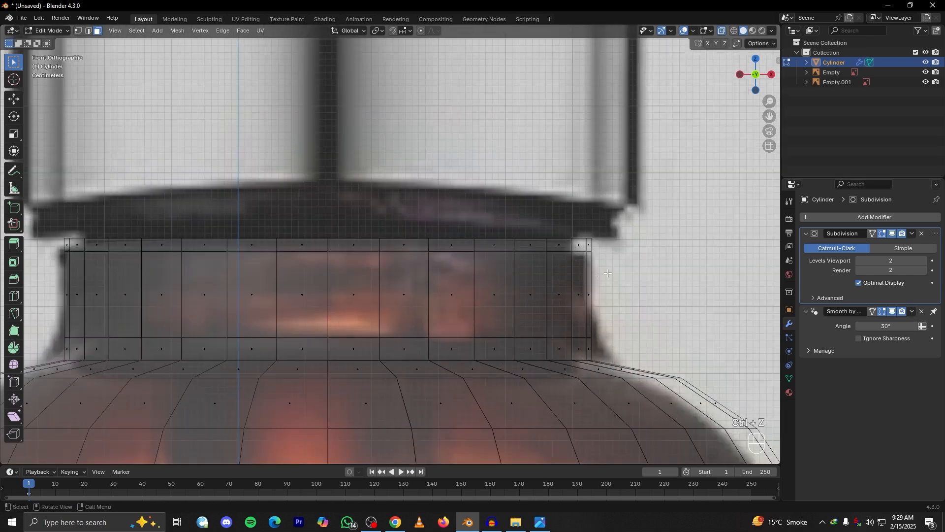
Select the neck's top face with X-ray off, and return to front view with X-ray display on
scroll(359, 222, "down", 4)
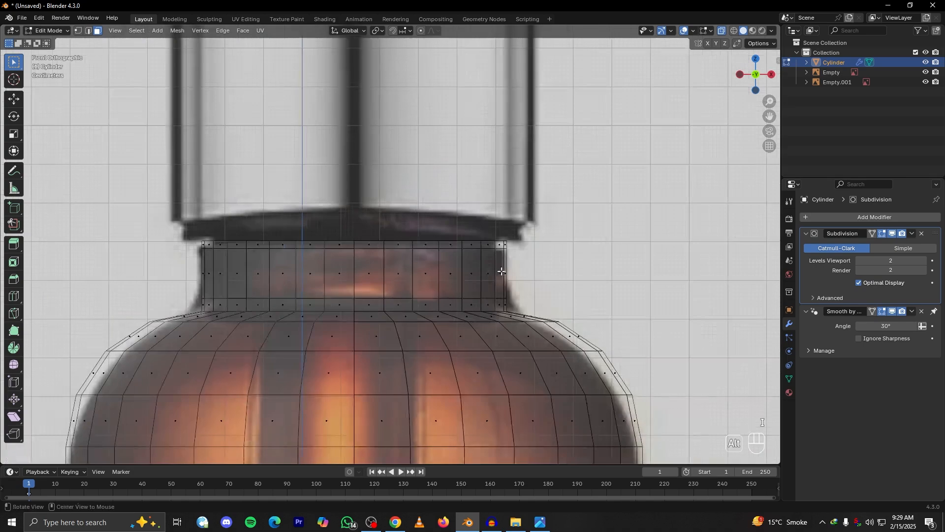
middle_click_drag(502, 270, 507, 295)
left_click(722, 31)
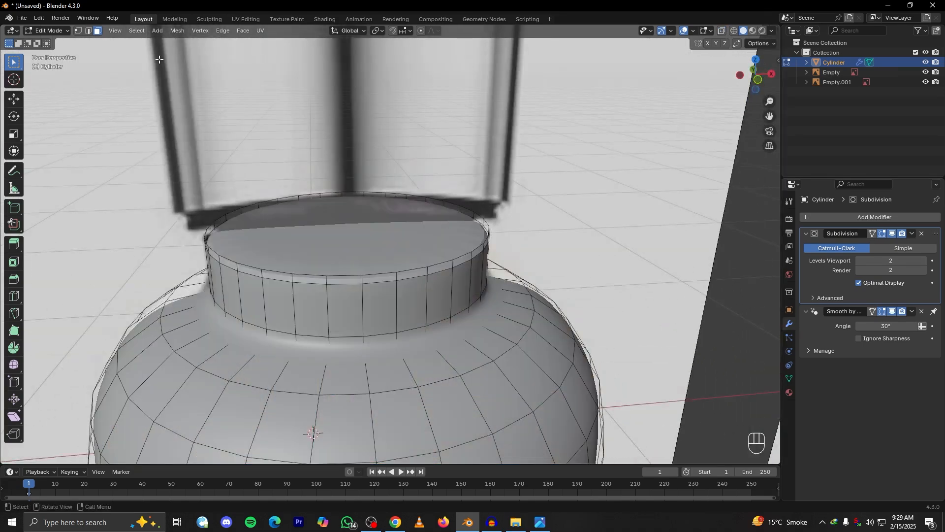
left_click(347, 247)
scroll(530, 295, "up", 2)
key("grave")
left_click(480, 247)
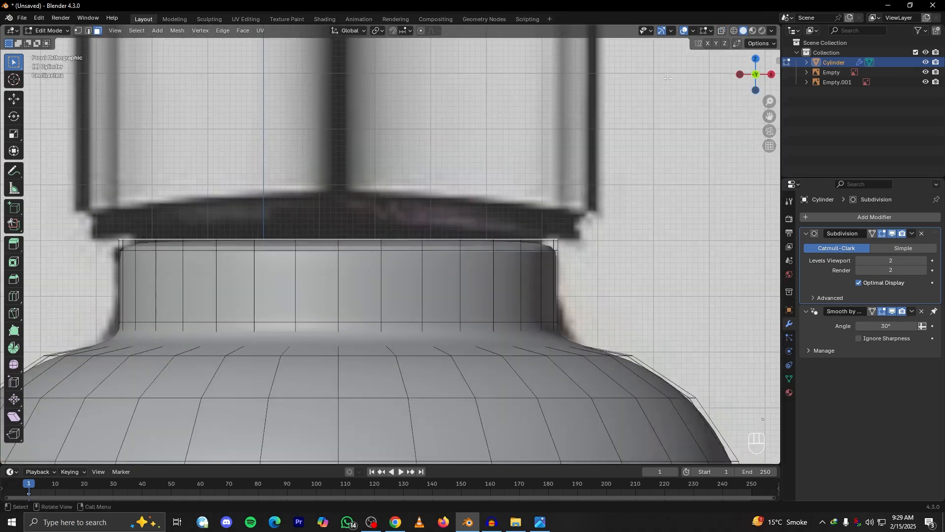
left_click(720, 32)
Try insetting the neck's top face and extruding the inset upward, undoing both operations
key("i")
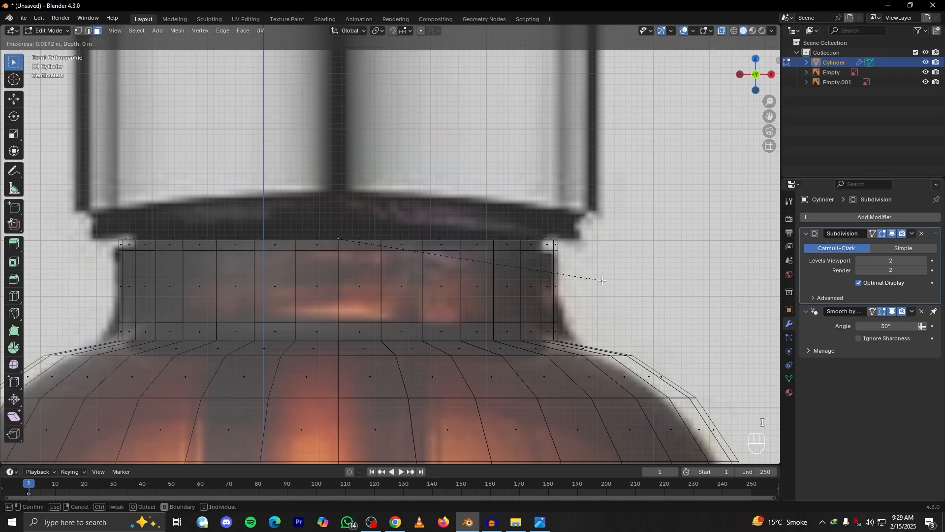
left_click(599, 279)
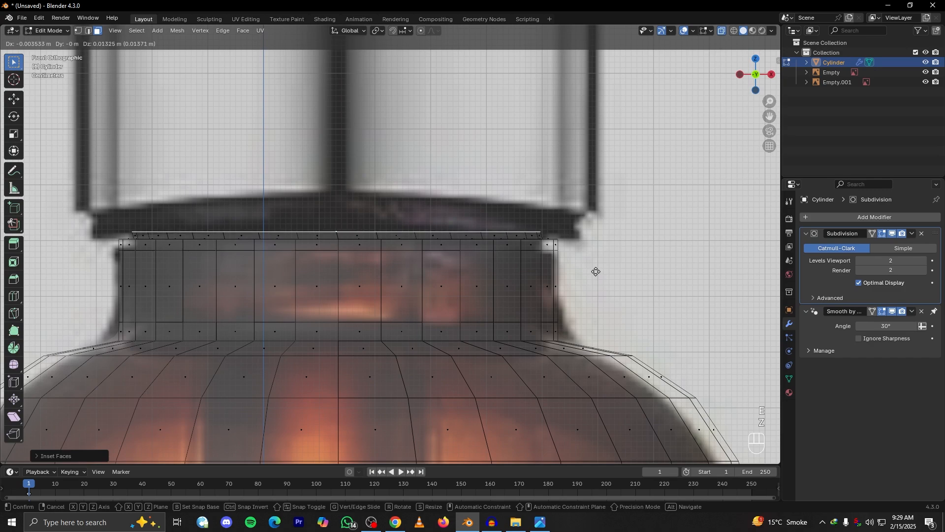
key("ctrl+z")
middle_click_drag(596, 270, 604, 295)
key("ctrl+z")
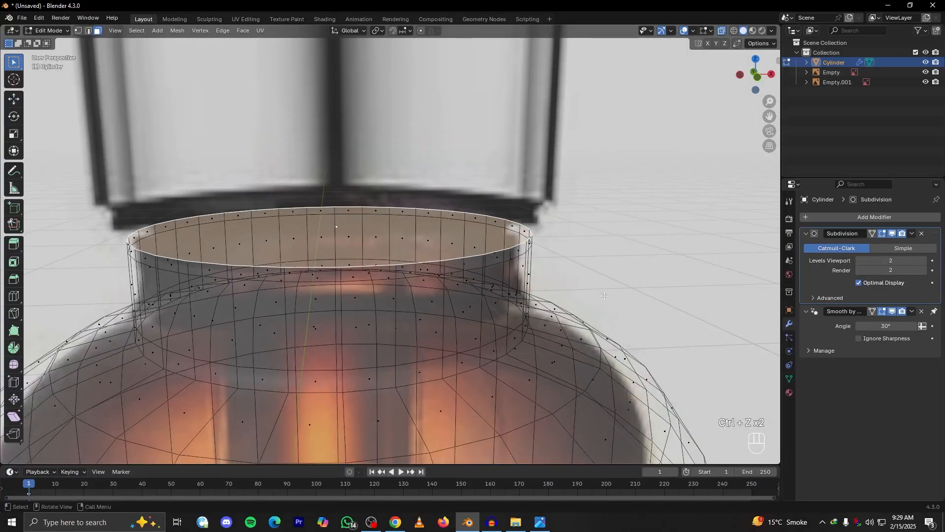
Inset the neck's top face slightly, leaving a thin ring around its edge
key("i")
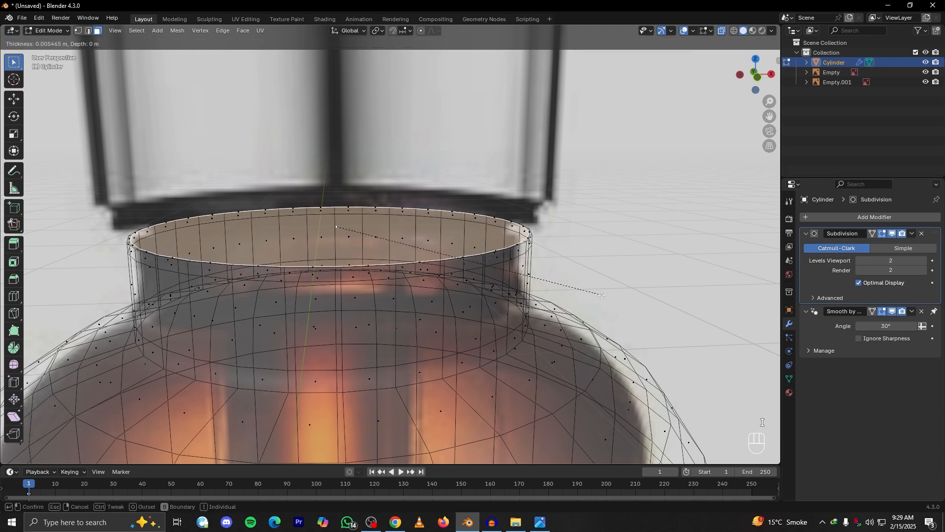
left_click(596, 294)
key("KP_1")
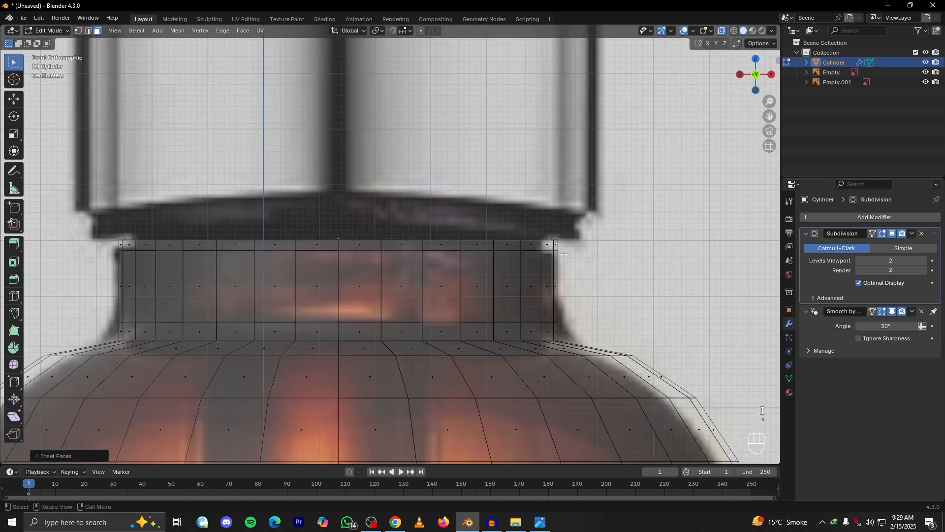
Try extruding the inset top face upward along global Z in front view and in perspective, undoing each extrusion
key("e")
key("z")
key("z")
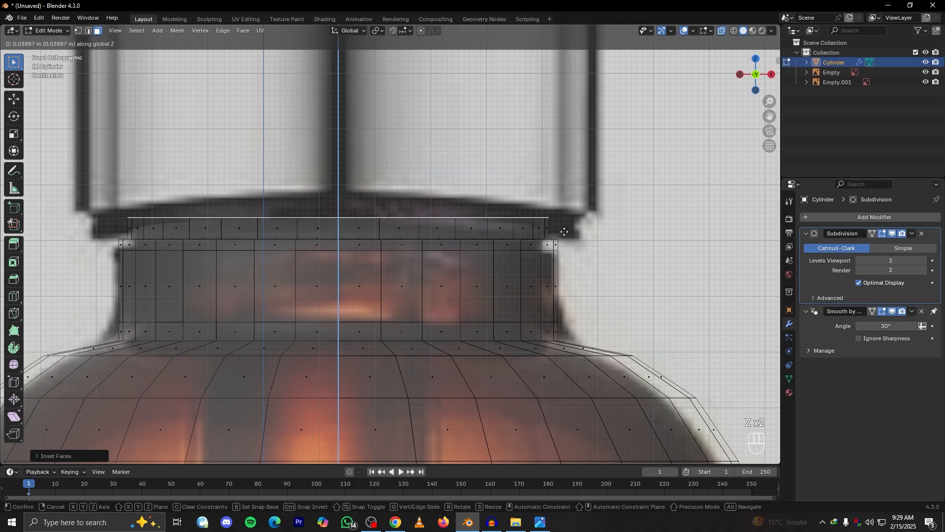
right_click(564, 230)
key("ctrl+z")
middle_click_drag(564, 230, 542, 261)
key("e")
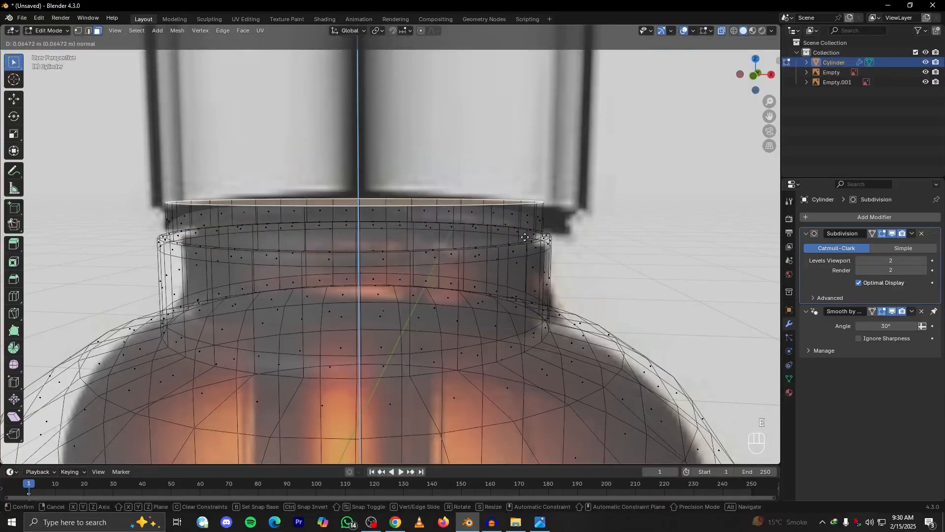
key("z")
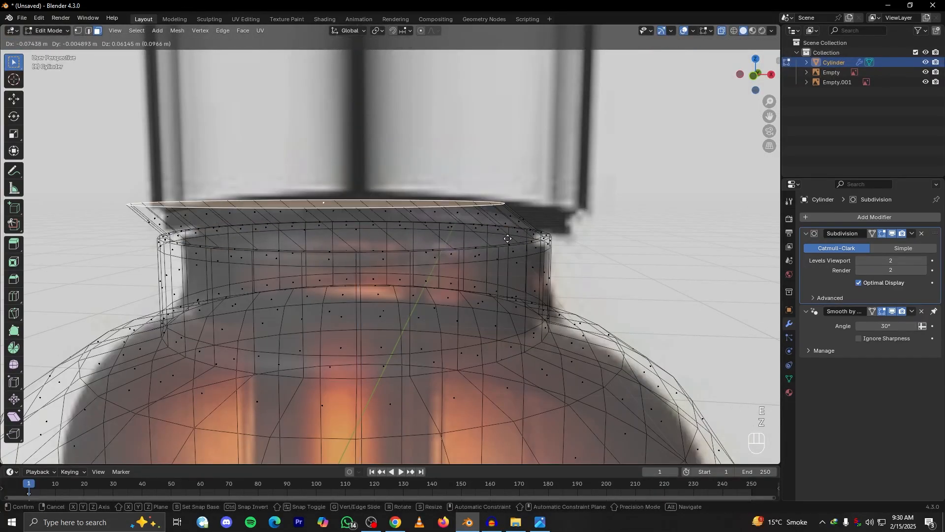
key("z")
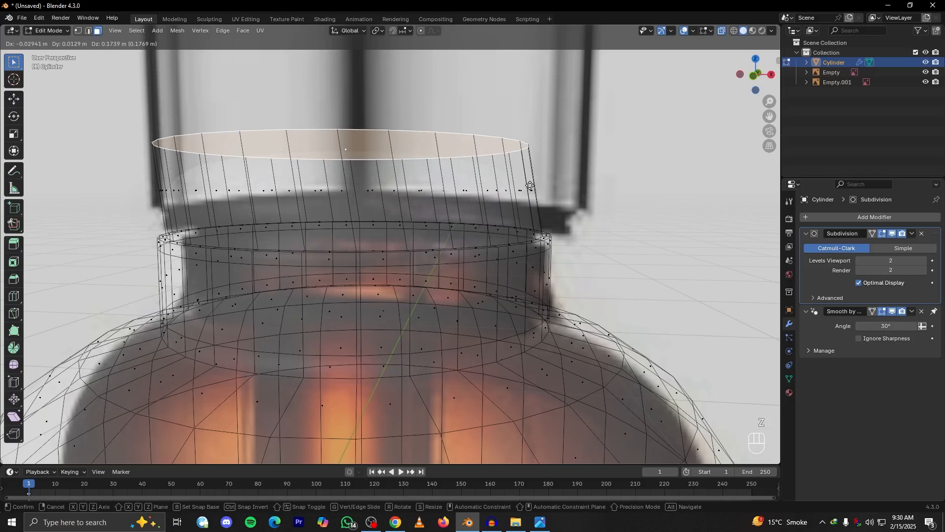
right_click(509, 245)
key("KP_1")
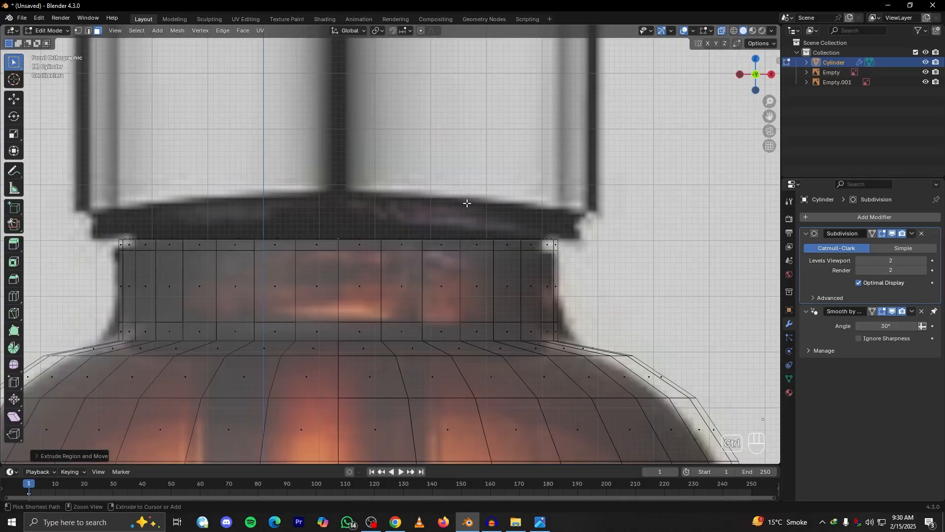
key("ctrl+z")
Extrude the neck's inset top face upward along global Z by about 0.011 m
key("KP_1")
key("e")
key("z")
key("z")
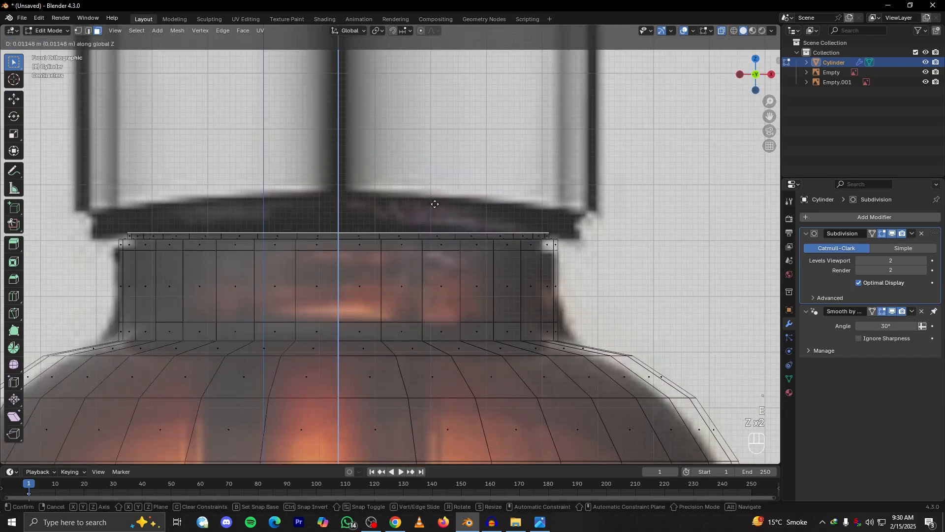
left_click(435, 204)
Turn off X-ray display and return to Object Mode
key("alt+z")
middle_click_drag(435, 203, 373, 237)
key("Tab")
Examine the top of the bottle's neck against the lower edge of the metal cap in the reference image
scroll(521, 264, "down", 4)
scroll(408, 243, "up", 4)
key("grave")
scroll(406, 216, "down", 4)
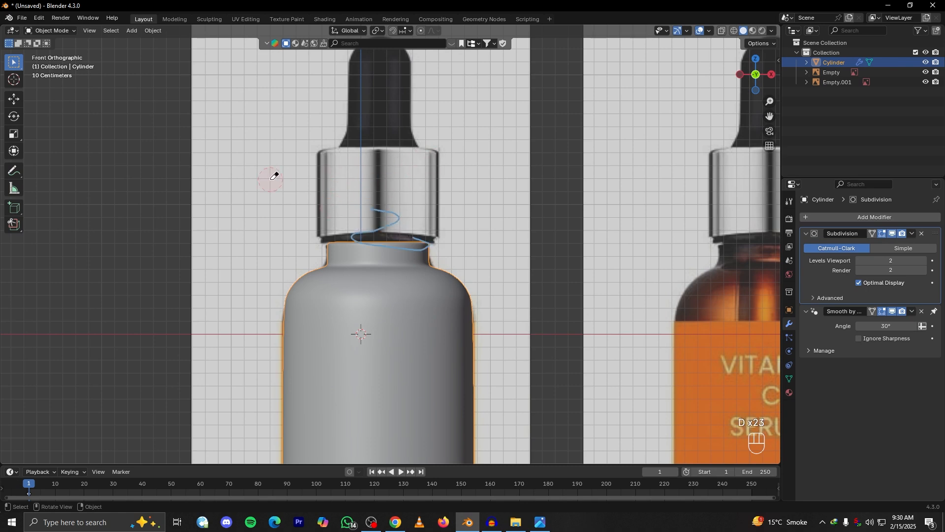
scroll(432, 220, "up", 3)
scroll(427, 217, "down", 3)
middle_click_drag(386, 205, 398, 264)
scroll(398, 264, "up", 4)
key("KP_1")
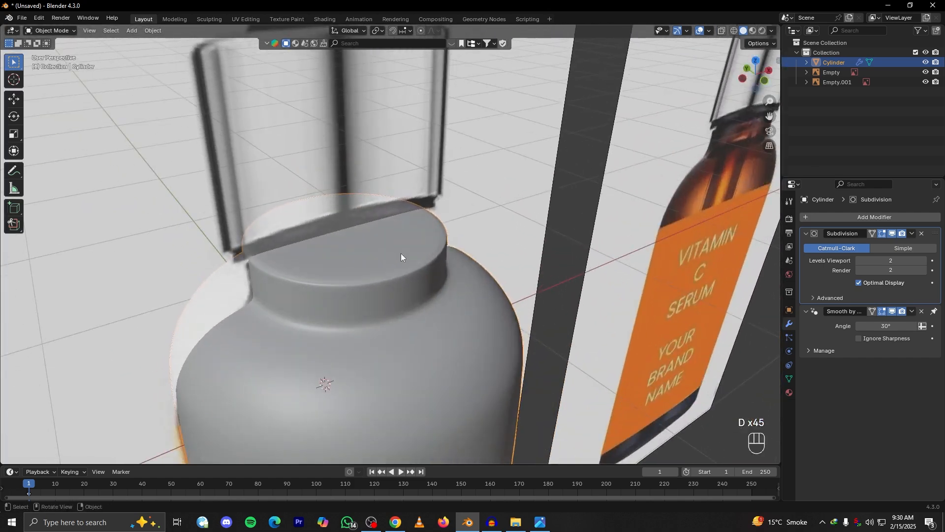
scroll(377, 229, "up", 4)
scroll(344, 233, "up", 1)
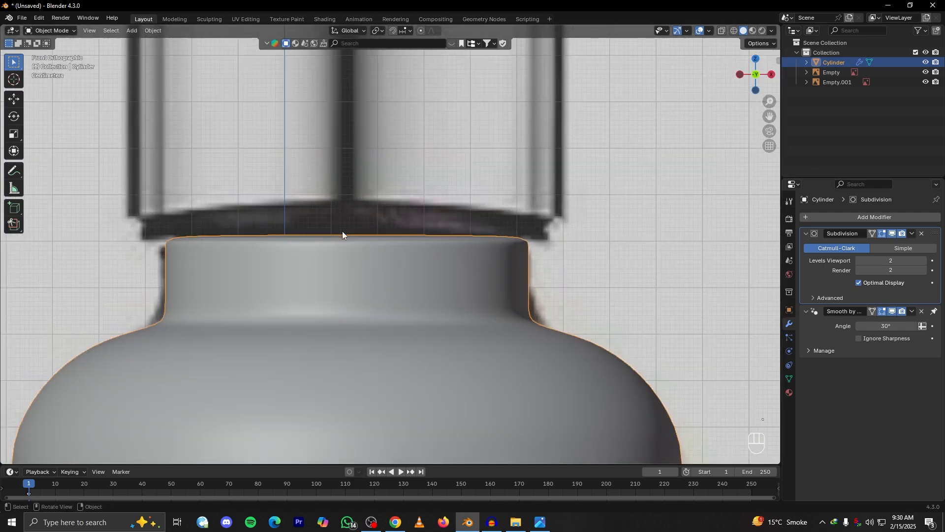
scroll(435, 253, "down", 4)
Enter Edit Mode and raise the neck's top face along Z into the reference cap's area
middle_click_drag(434, 253, 400, 279)
key("Tab")
key("g")
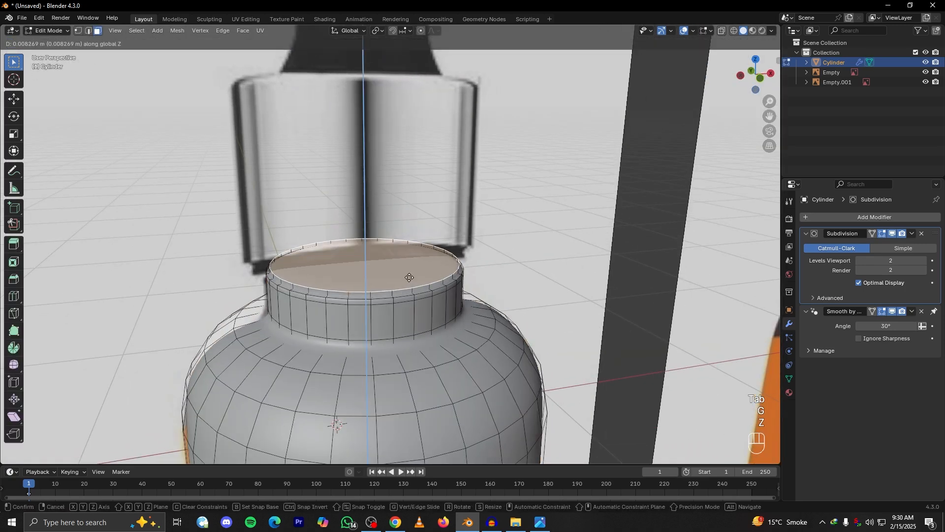
key("z")
left_click(407, 227)
key("KP_1")
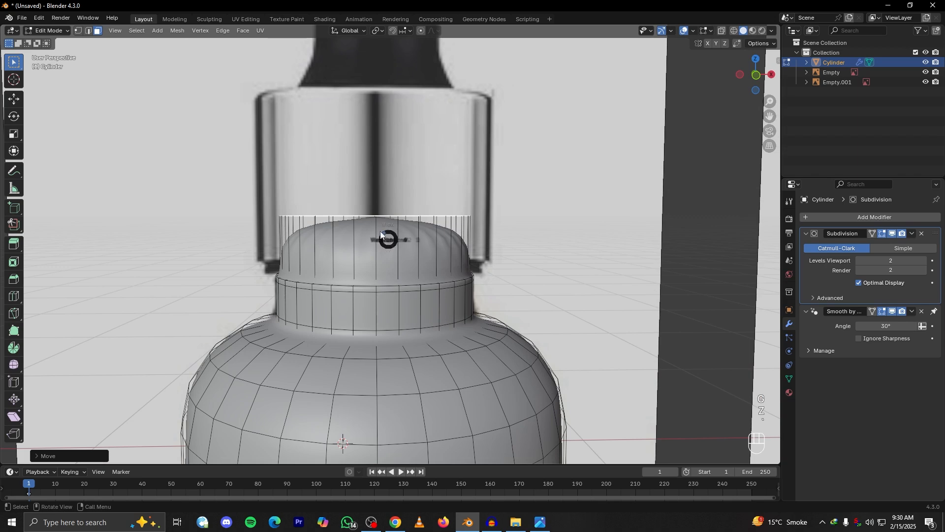
Add one loop cut around the middle of the raised upper neck section
scroll(471, 229, "up", 3)
key("ctrl+r")
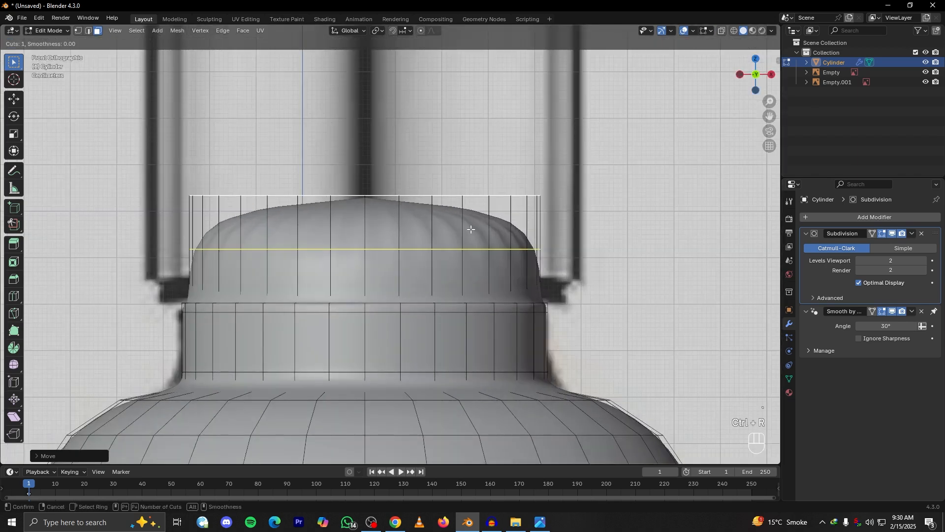
left_click(471, 229)
right_click(507, 252)
key("g")
key("g")
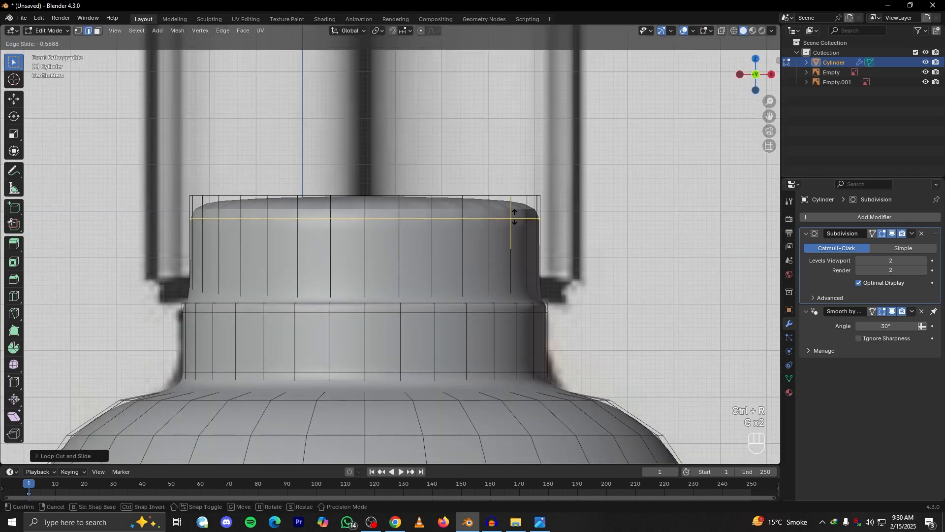
right_click(526, 241)
key("g")
key("g")
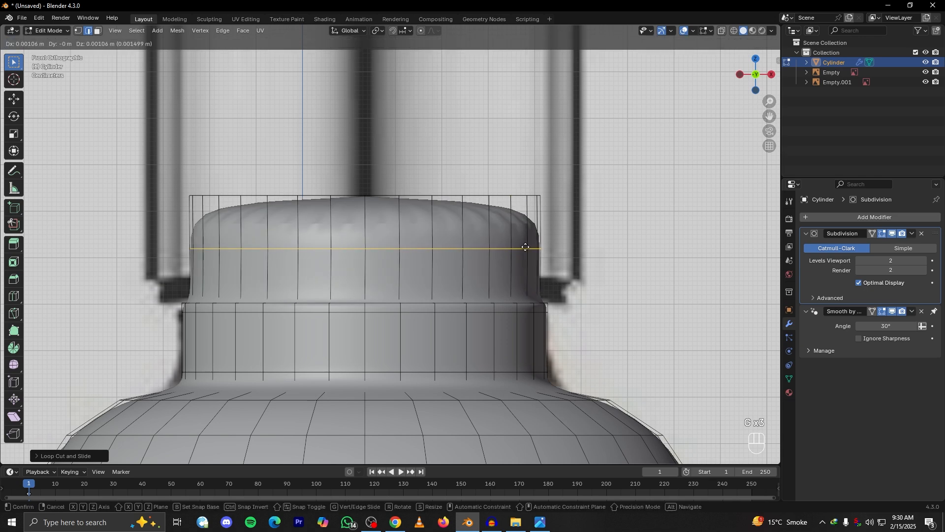
right_click(522, 267)
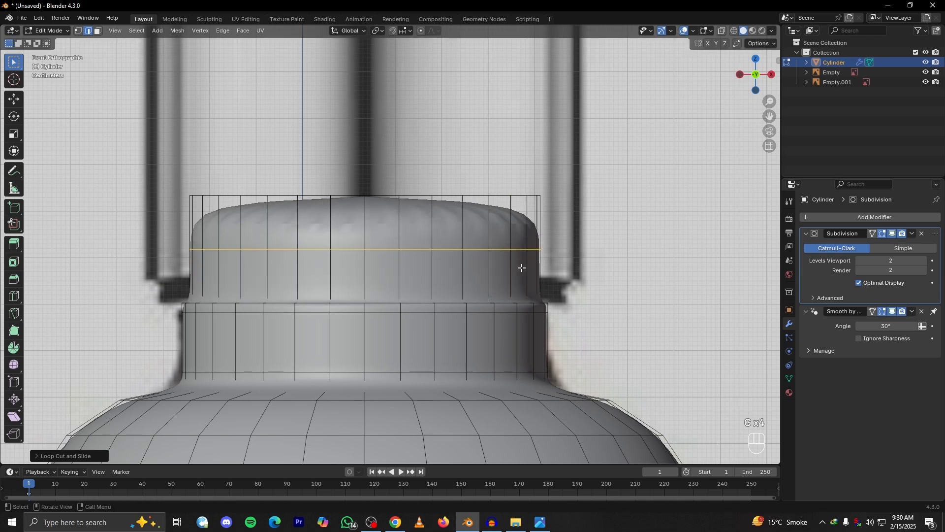
Slide the new edge loop down close to the ledge at the base of the upper neck section
key("g")
key("g")
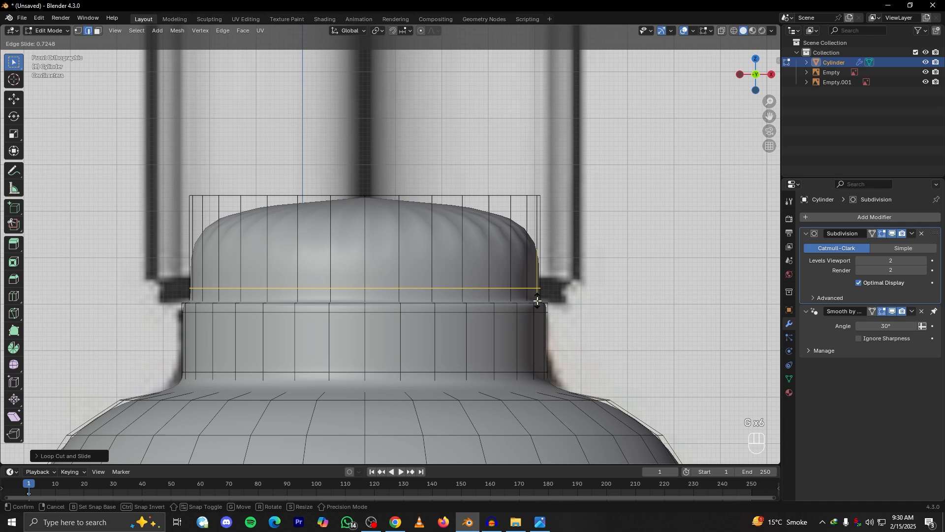
left_click(527, 236)
Select the neck's top face in face selection mode and lower it along Z to shorten the upper section
middle_click_drag(447, 203, 116, 58)
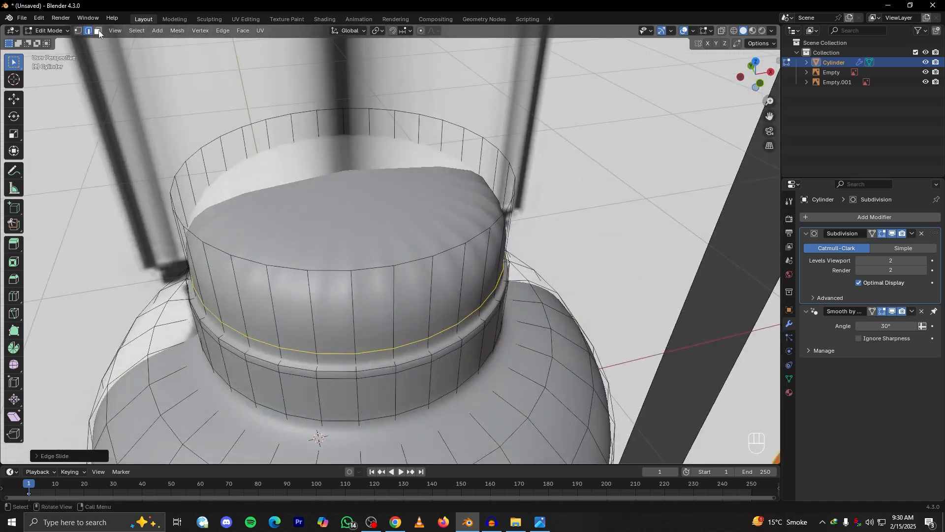
left_click(98, 31)
left_click(408, 227)
key("g")
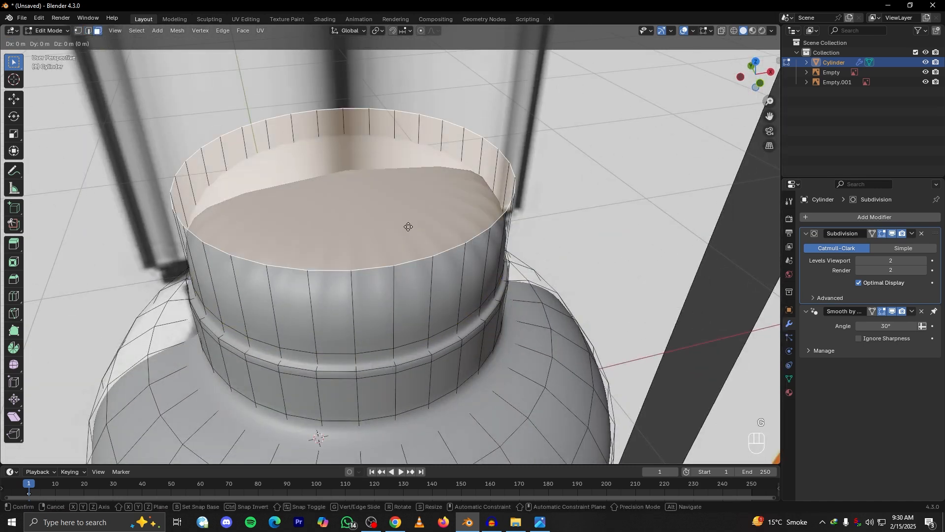
key("z")
left_click(418, 271)
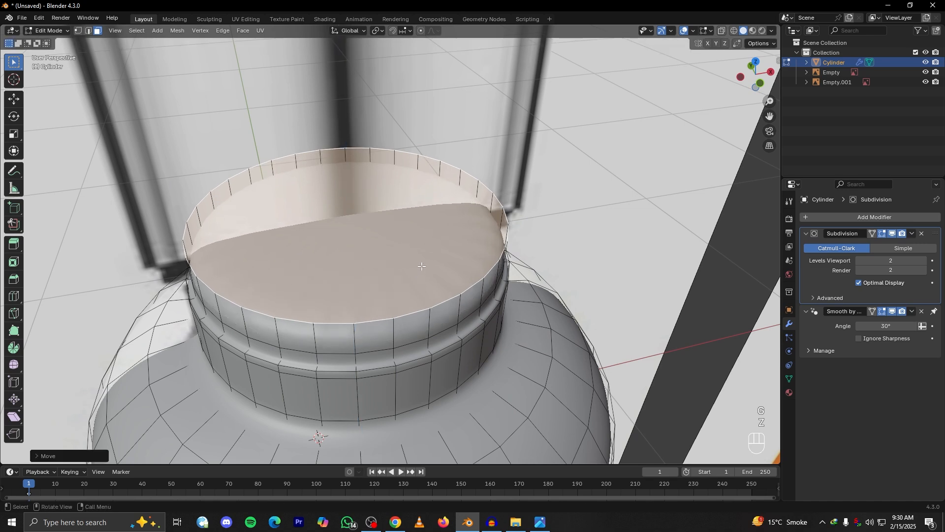
Delete the neck's top face to open the bottle and return to Object Mode
key("Delete")
left_click(380, 294)
middle_click_drag(380, 294, 325, 204)
key("Tab")
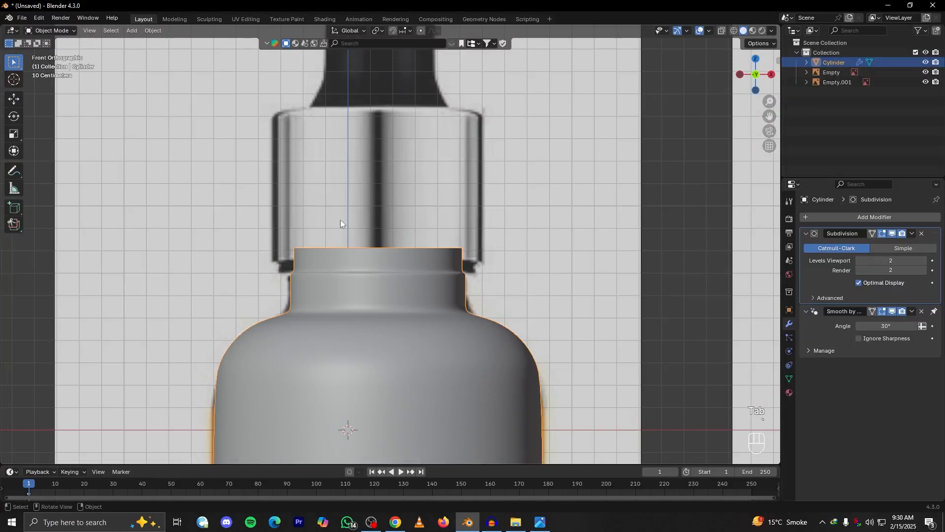
Examine the open neck's rim and ledge against the black ring beneath the metal cap in the reference image
scroll(393, 276, "down", 5)
scroll(404, 285, "up", 4)
middle_click_drag(411, 275, 433, 325, "shift")
middle_click_drag(400, 161, 419, 264, "shift")
scroll(427, 229, "up", 3)
middle_click_drag(427, 229, 426, 280, "shift")
scroll(426, 280, "up", 4)
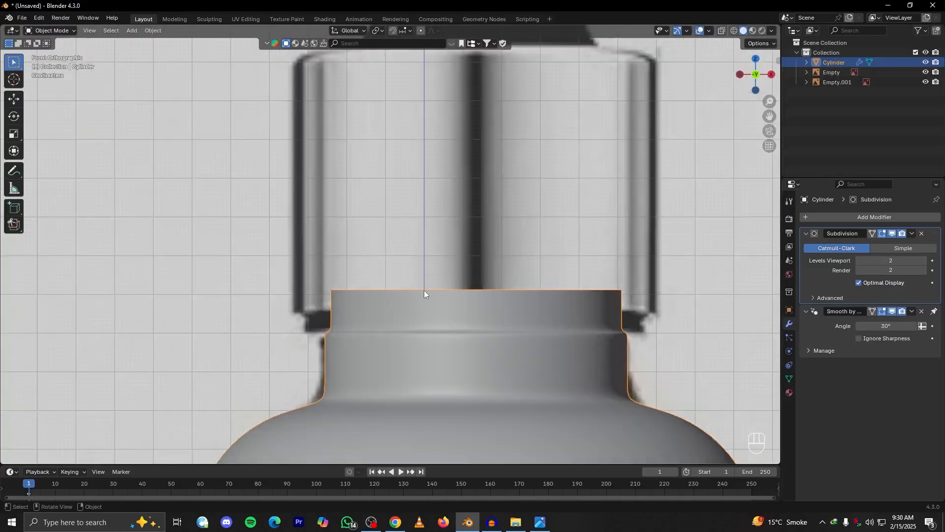
key("Tab")
left_click(721, 32)
left_click(720, 31)
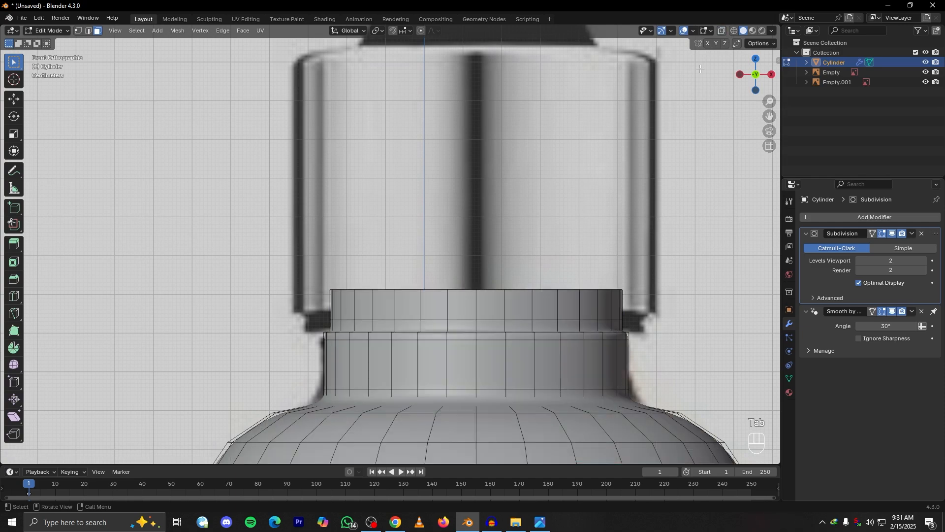
left_click_drag(298, 347, 322, 357, "alt")
key("grave")
left_click(230, 273)
scroll(271, 364, "up", 4)
left_click_drag(281, 397, 294, 359, "alt+shift")
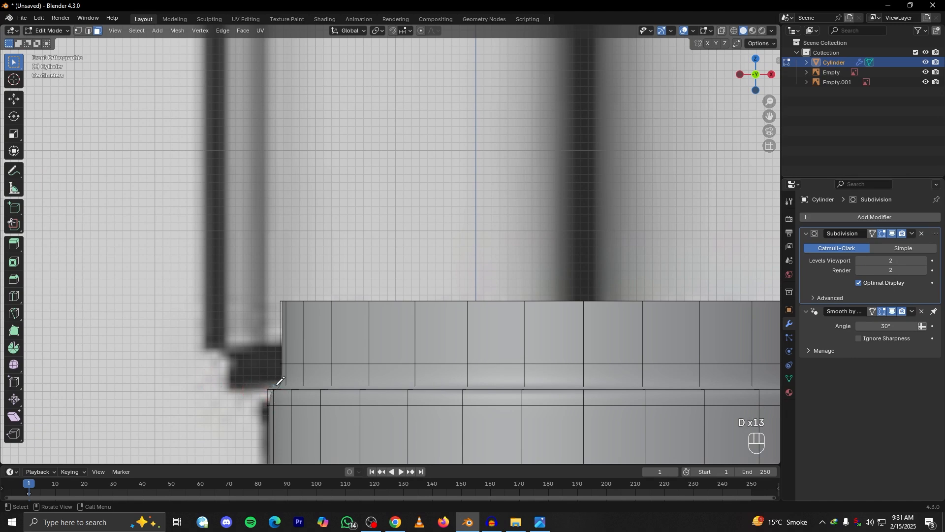
scroll(307, 378, "down", 4)
left_click_drag(346, 359, 378, 332, "alt+shift")
scroll(327, 374, "up", 5)
key("d")
scroll(313, 373, "down", 4)
Return to Object Mode and add a mesh circle for the cap
key("shift+a")
key("Tab")
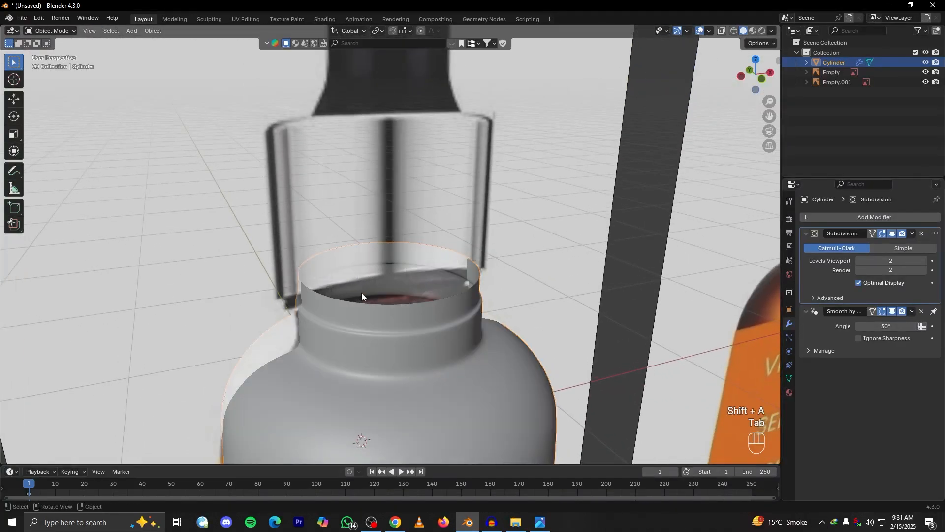
key("shift+a")
mouse_move(394, 307)
left_click(434, 329)
scroll(442, 338, "down", 4)
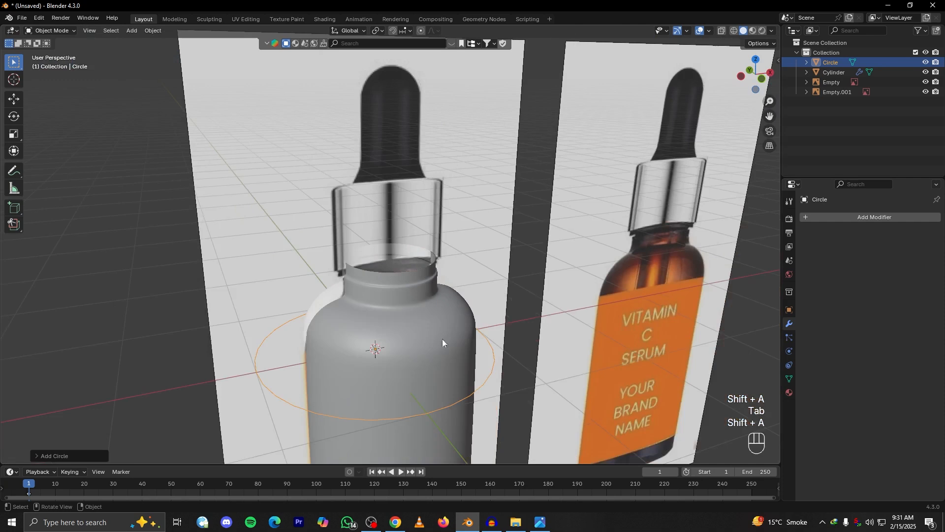
key("g")
key("z")
right_click(502, 294)
Raise the circle along Z to the bottle's neck and scale it down to about half its size
key("g")
key("z")
left_click(516, 225)
key("s")
left_click(463, 258)
key("g")
key("z")
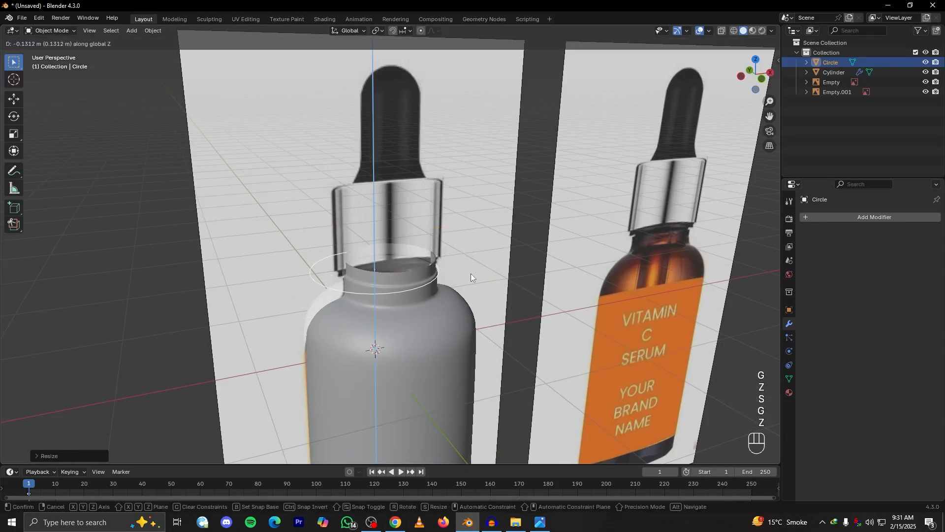
left_click(471, 279)
Try moving the circle along X towards the neck's centre in front view, and undo the move
key("grave")
left_click(438, 282)
scroll(438, 282, "up", 4)
key("g")
key("x")
left_click(468, 281)
key("g")
key("z")
right_click(462, 311)
key("ctrl+z")
key("ctrl+z")
key("ctrl+z")
key("ctrl+z")
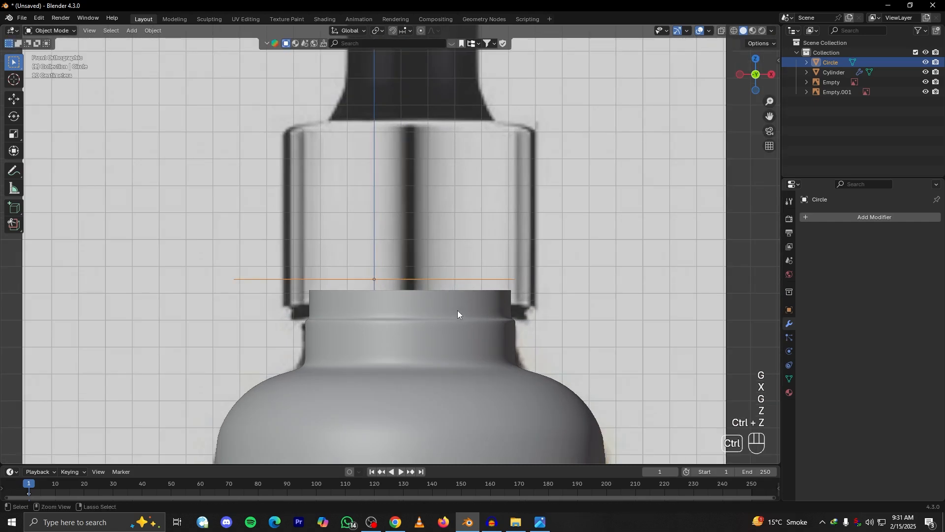
Open the bottle for mesh editing and select the edge loop around the neck's ledge in edge select mode
scroll(423, 353, "up", 6)
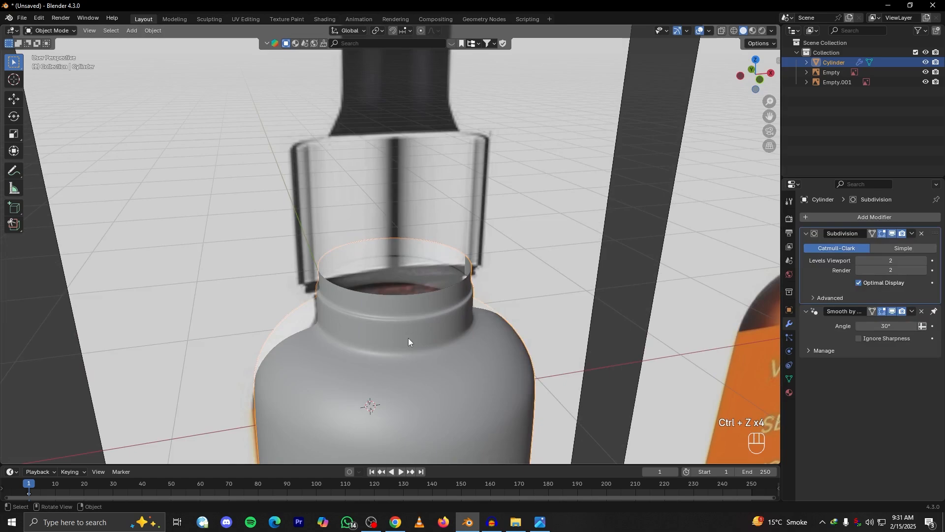
key("Tab")
scroll(378, 348, "up", 3)
left_click_drag(378, 348, 400, 319, "alt")
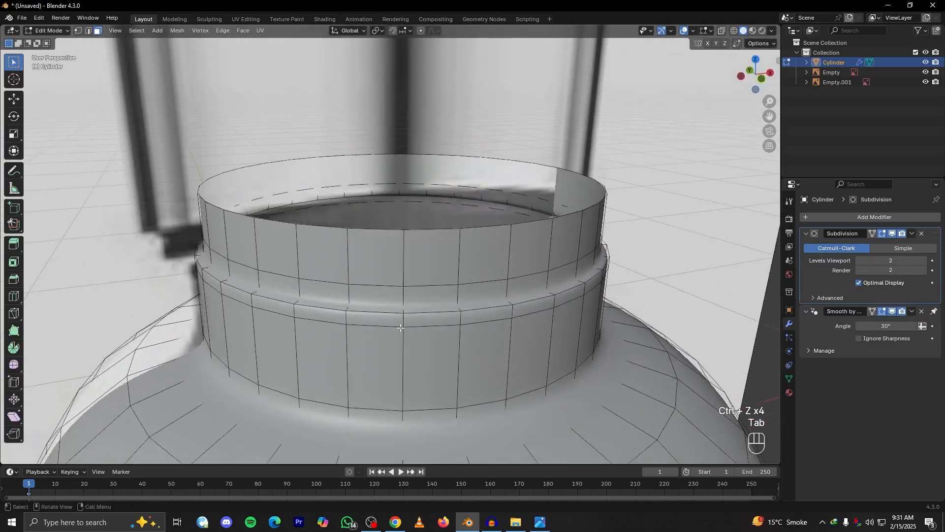
left_click_drag(236, 272, 283, 298, "alt")
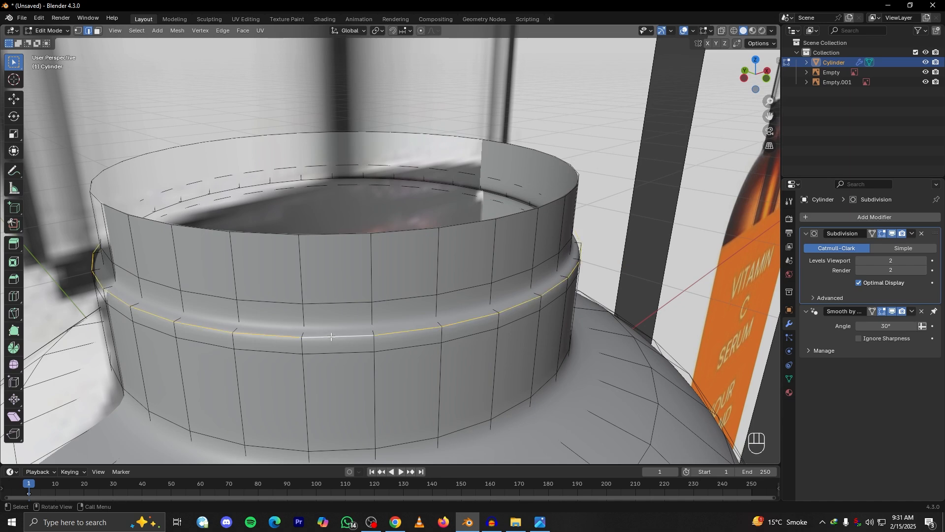
mouse_move(323, 327)
left_mouse_down("alt")
mouse_move(304, 319)
mouse_move(319, 319)
left_mouse_up("alt")
middle_click_drag(326, 286, 327, 316)
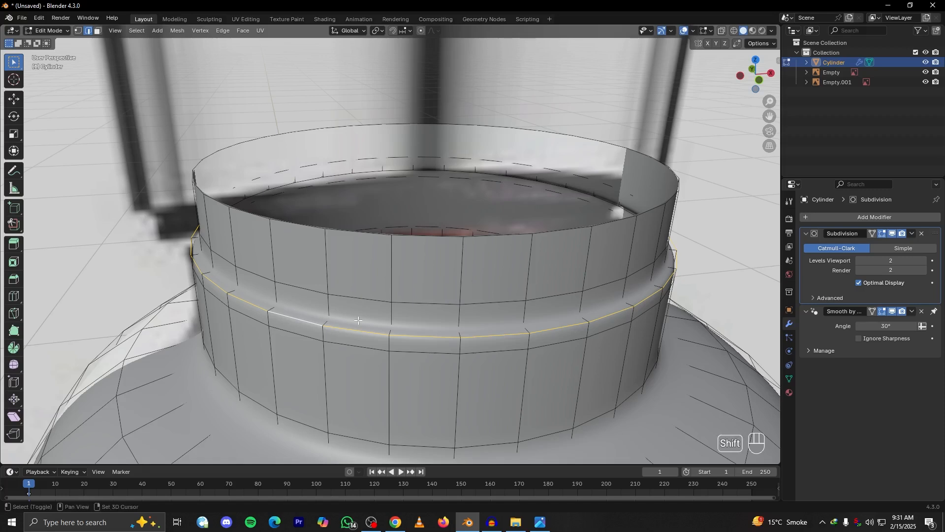
Duplicate the ledge's edge loop in place, separate it into its own object and select that ring in Object Mode
key("shift+d")
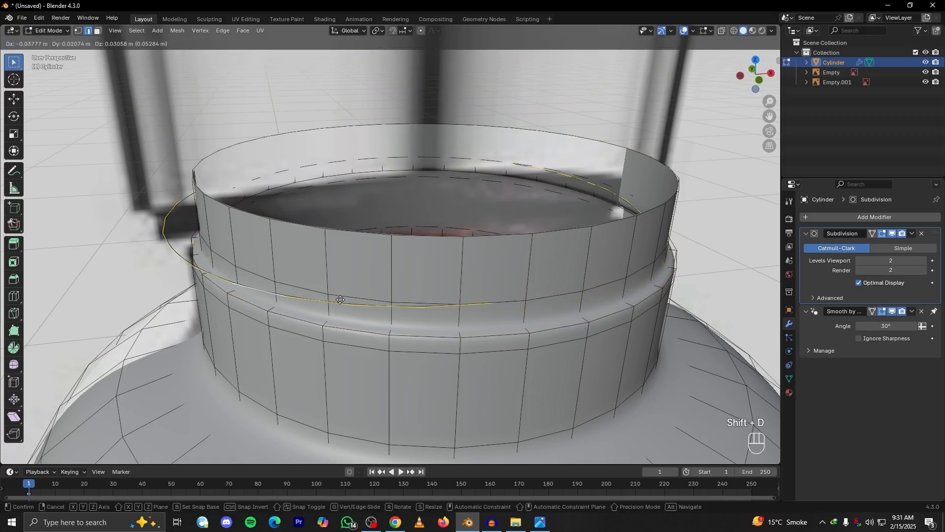
left_click(350, 304)
key("p")
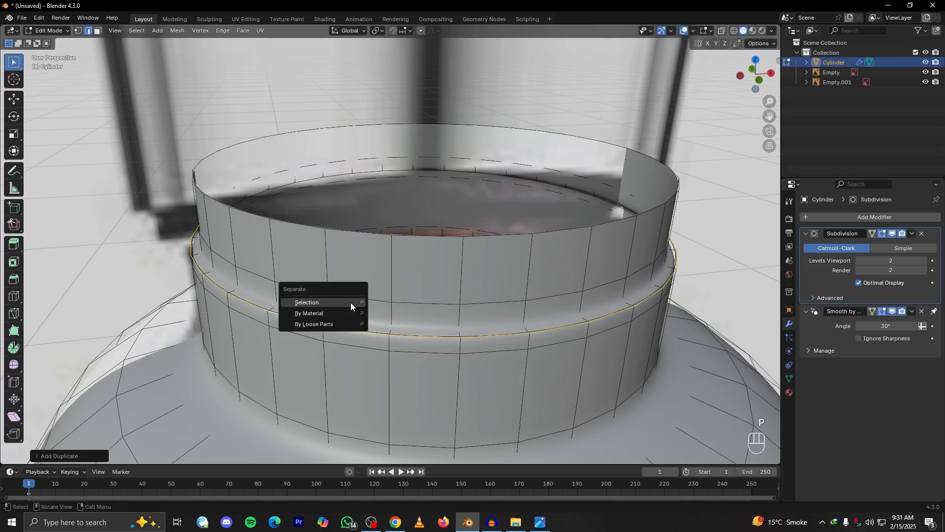
left_click(350, 303)
key("Tab")
key("g")
right_click(422, 267)
left_click(834, 72)
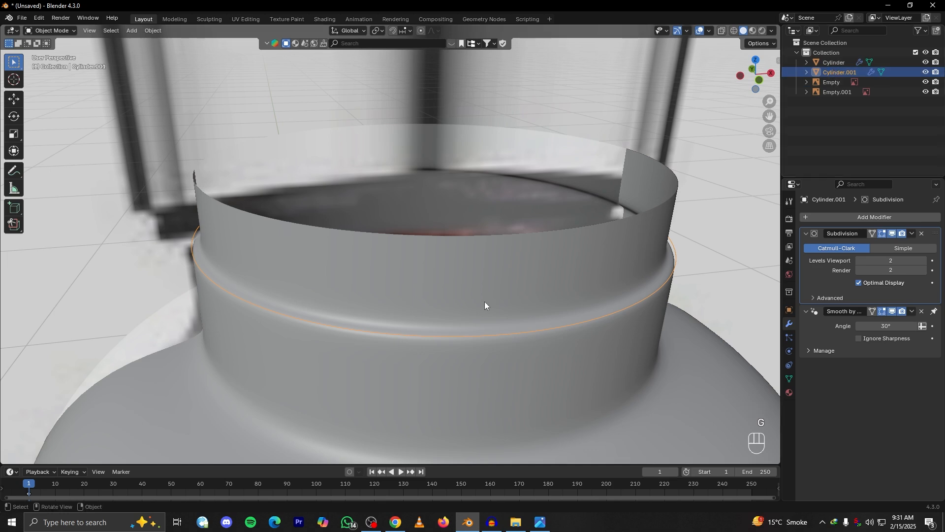
Enter Edit Mode on the separated ring and select all its vertices in front view
key("grave")
left_click(406, 274)
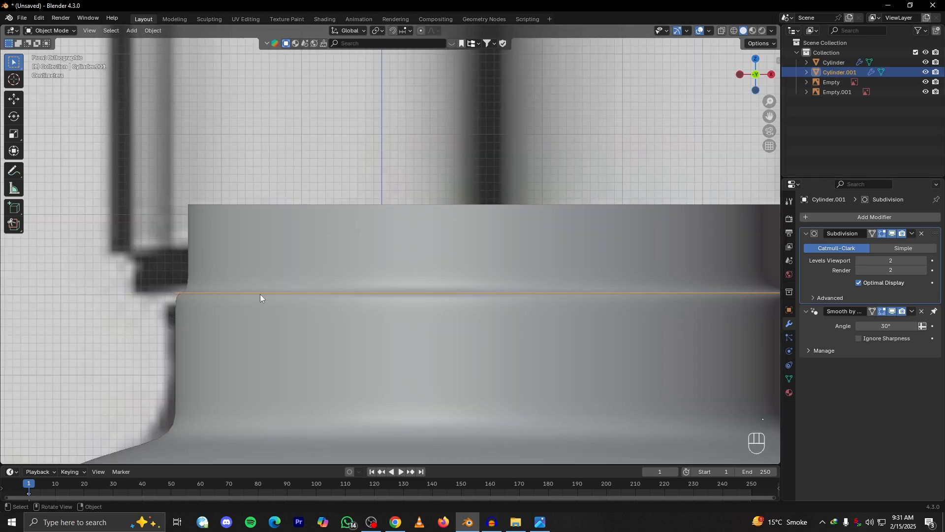
left_click_drag(260, 295, 181, 274, "alt+shift")
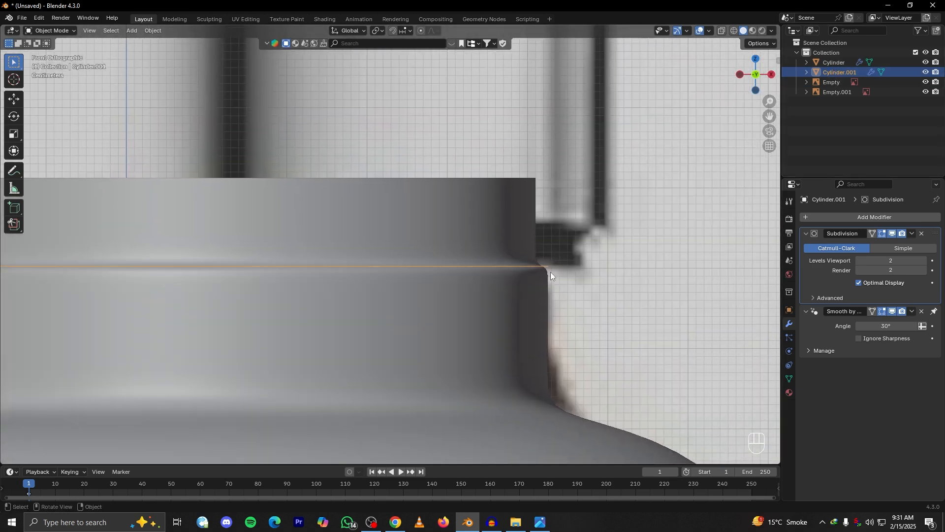
scroll(340, 283, "down", 4)
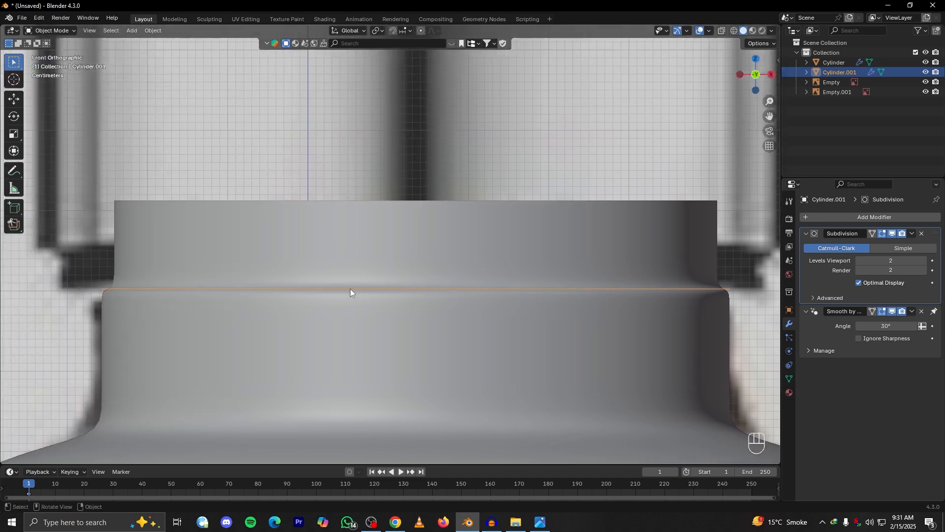
middle_click_drag(350, 289, 324, 287)
key("Tab")
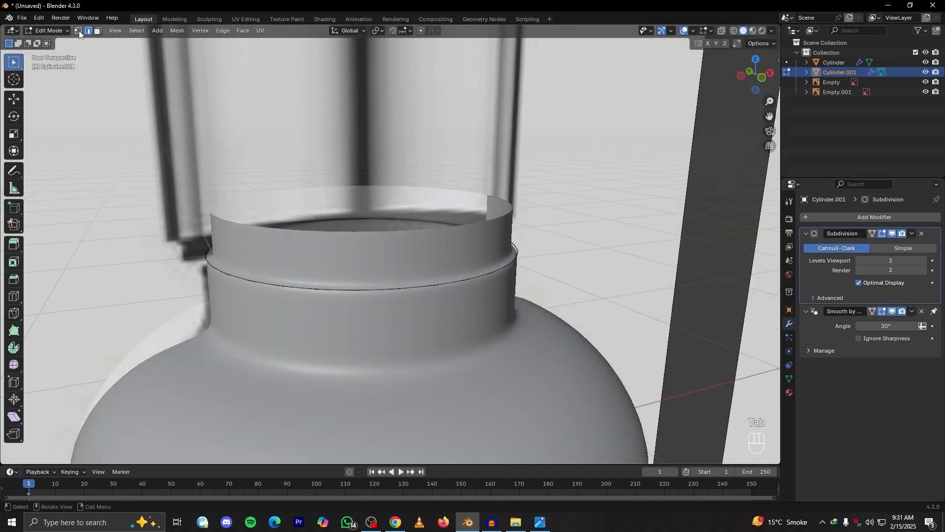
key("grave")
left_click(369, 274)
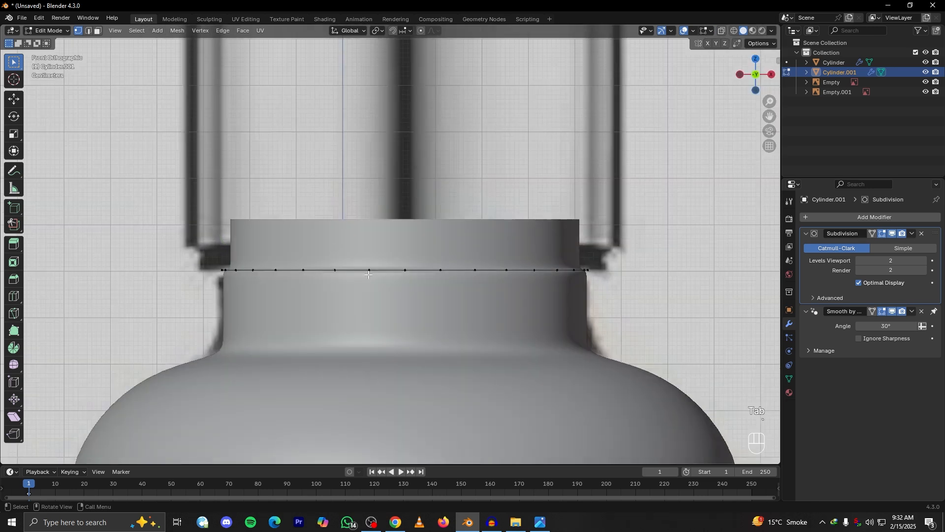
left_click_drag(389, 292, 378, 371, "alt+shift")
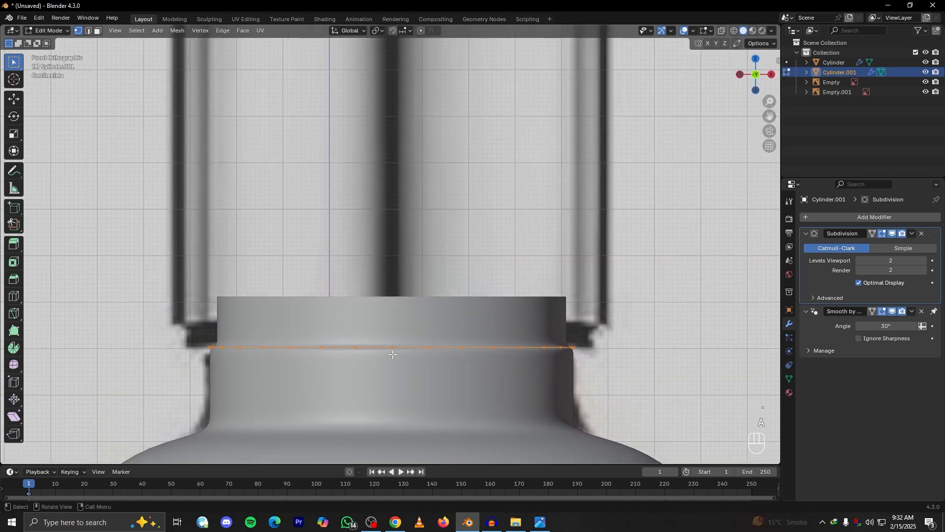
key("e")
key("z")
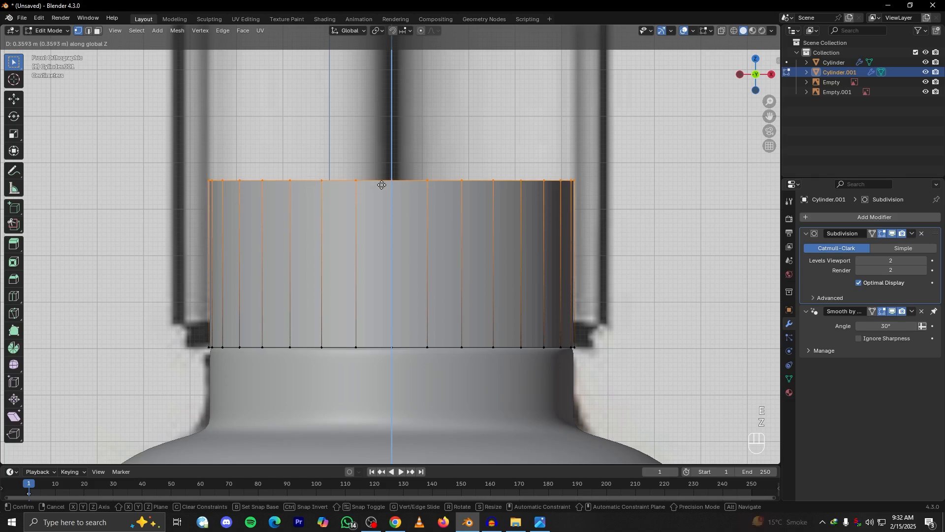
right_click(396, 307)
key("ctrl+z")
Scale the ring outward by about 1.09 to the reference's black ring and extrude it up along Z to the metal cap's lower edge
key("s")
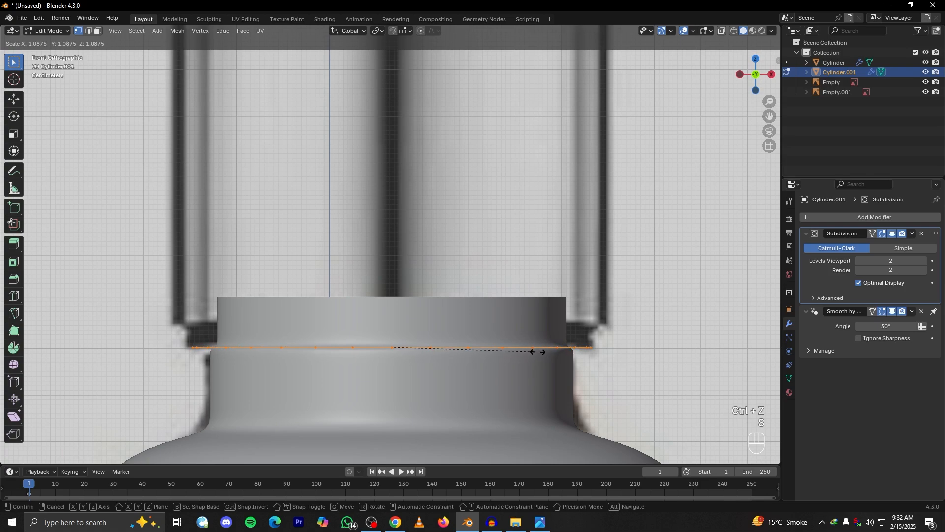
left_click(539, 351)
key("e")
key("z")
left_click(538, 324)
Raise the extruded upper edge along Z until it reaches the top of the metal cap in the reference
scroll(538, 324, "down", 5)
middle_click_drag(612, 348, 413, 353, "shift")
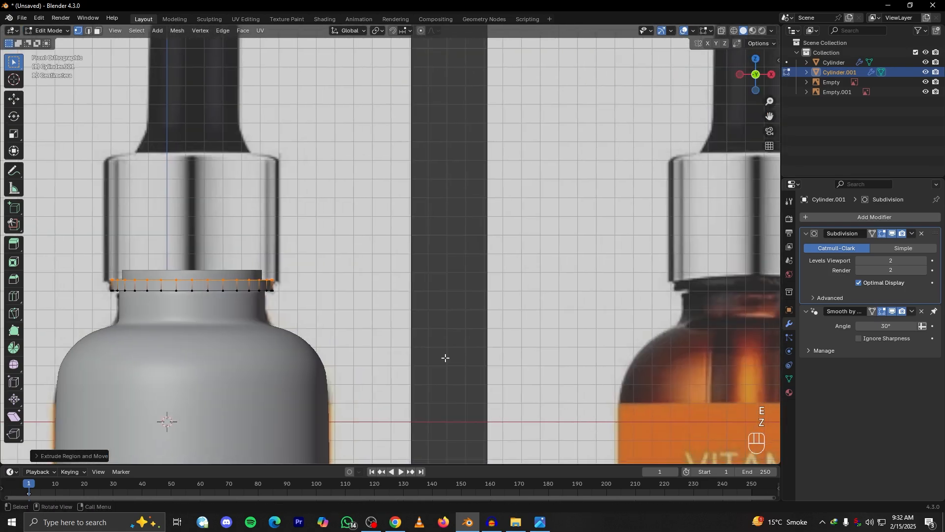
scroll(414, 353, "down", 1)
middle_click_drag(652, 315, 518, 329, "shift")
scroll(518, 328, "up", 3)
middle_click_drag(570, 350, 413, 313, "shift")
scroll(339, 317, "down", 2)
middle_click_drag(338, 318, 709, 362, "shift")
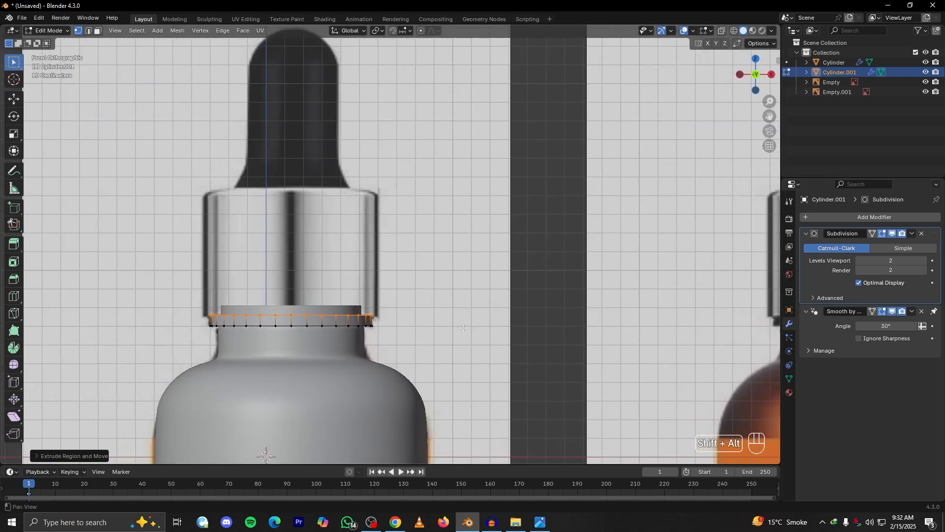
scroll(369, 346, "up", 3)
key("g")
key("z")
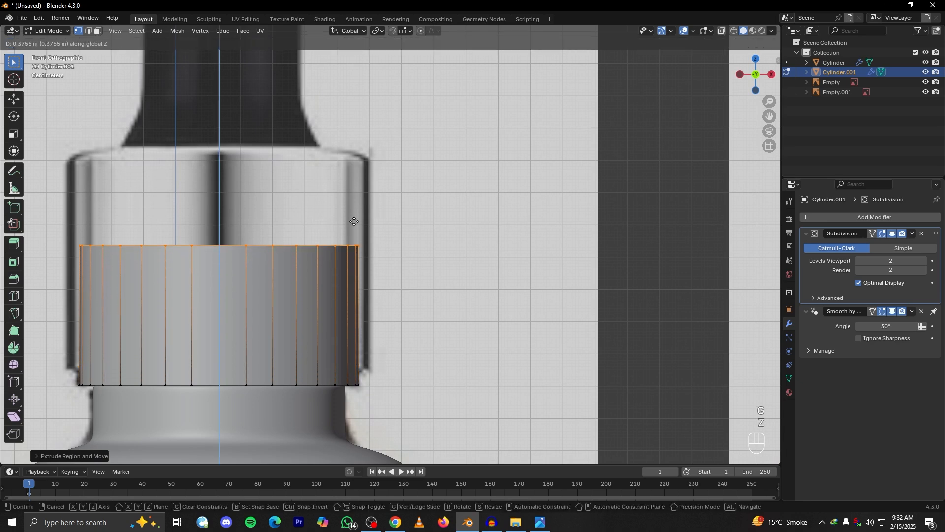
left_click(350, 131)
middle_click_drag(346, 218, 456, 269, "shift")
scroll(404, 245, "down", 2)
key("g")
key("z")
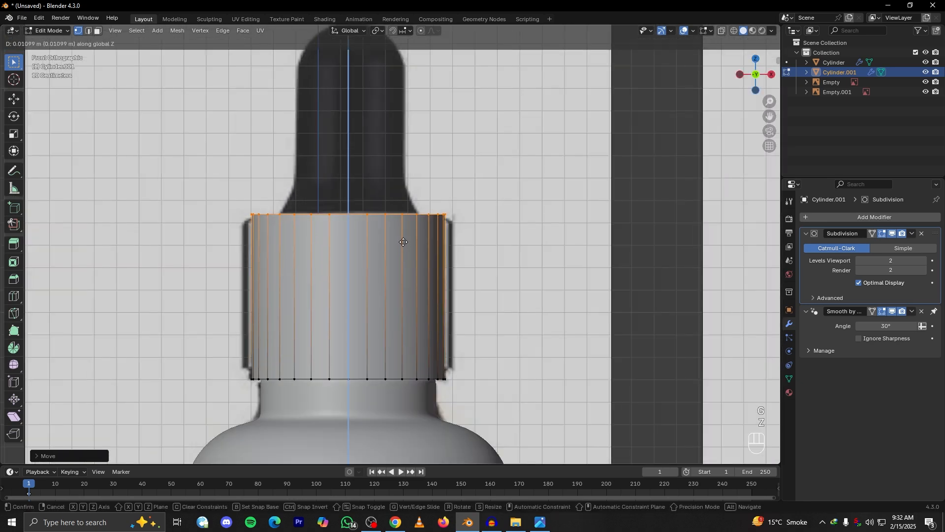
left_click(403, 242)
Select the cap's bottom edge loop and extrude it slightly inward by scaling to form a lower lip
middle_click_drag(404, 242, 374, 256)
key("Tab")
scroll(396, 325, "up", 3)
key("Tab")
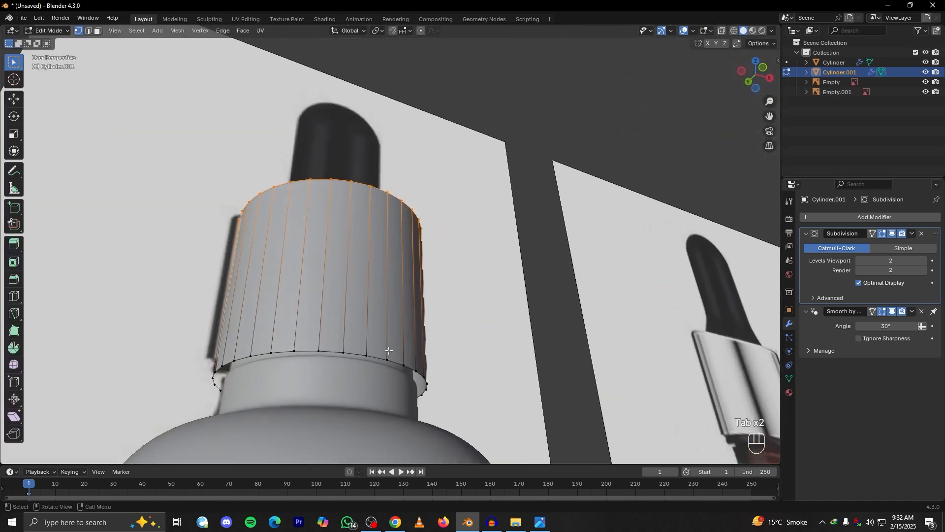
scroll(379, 385, "up", 1)
left_click(379, 385, "alt")
middle_click_drag(379, 385, 458, 382)
key("e")
key("s")
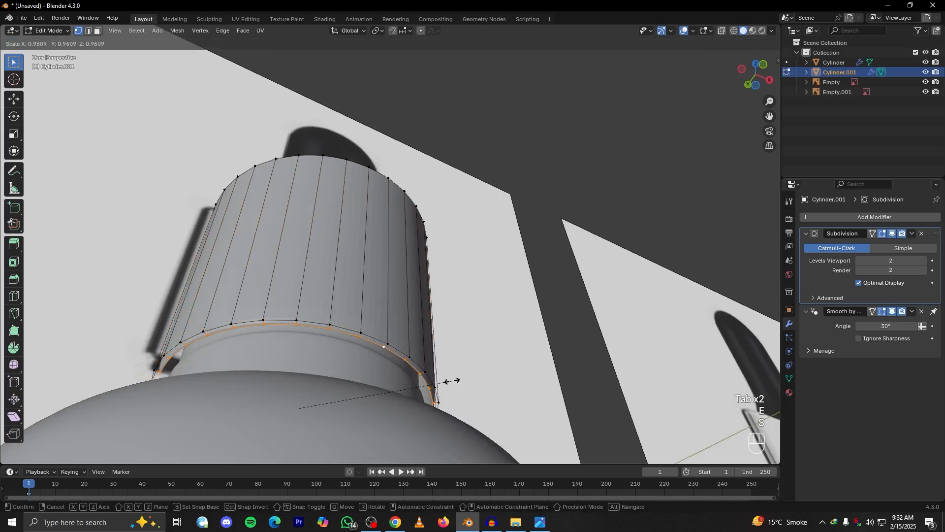
left_click(442, 382)
key("Tab")
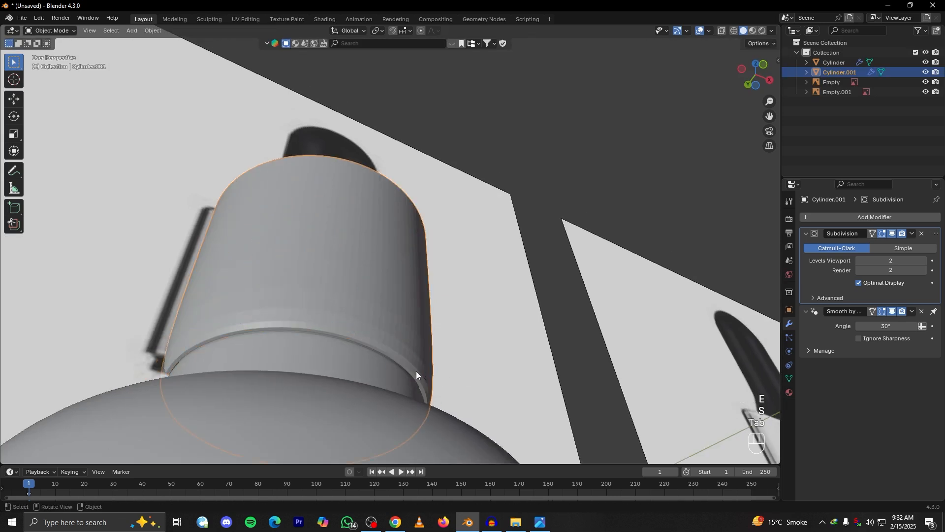
Set the Subdivision modifier's viewport levels to 3 on both the cap and the bottle
scroll(399, 378, "up", 2)
left_click(925, 261)
left_click_drag(433, 418, 409, 436, "alt")
left_click(401, 420)
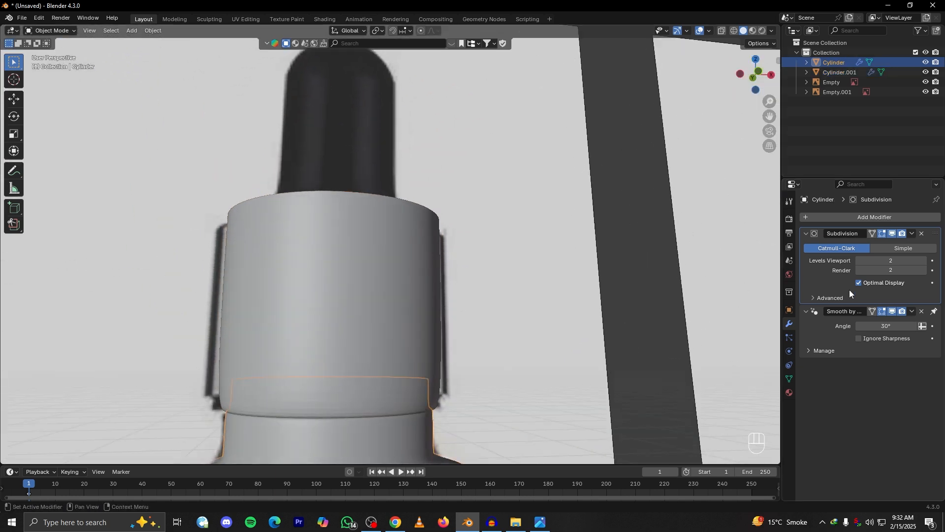
left_click_drag(397, 370, 388, 256, "alt+shift")
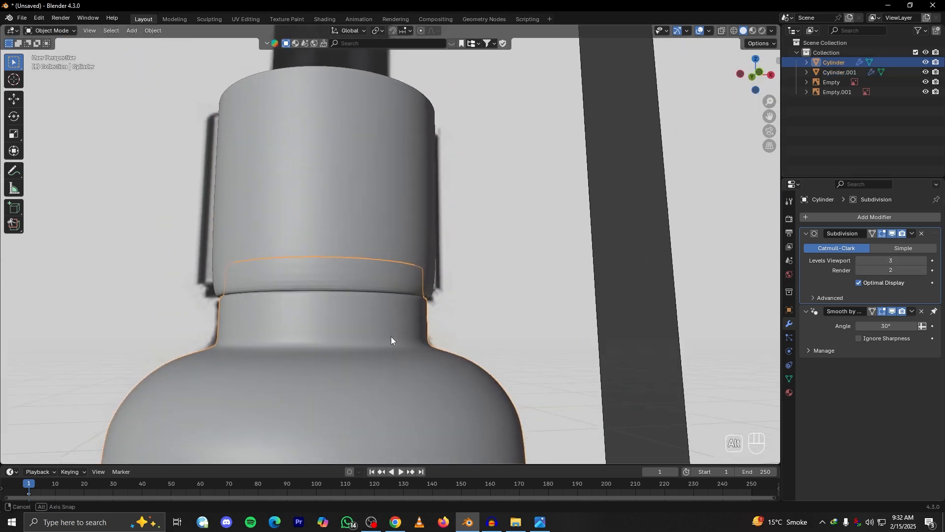
left_click_drag(388, 335, 380, 347, "alt")
scroll(379, 385, "up", 3)
left_click_drag(380, 385, 406, 306, "alt+shift")
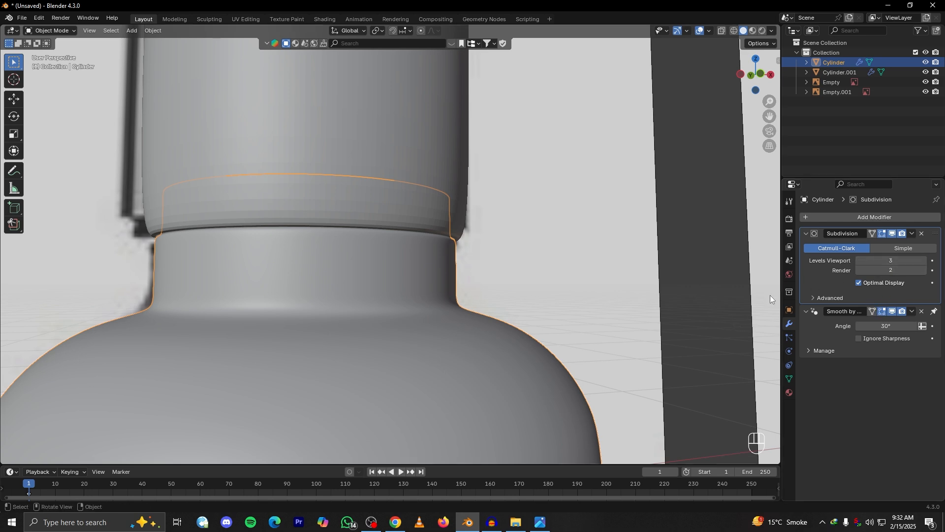
Apply Shade Auto Smooth to the cap
left_click_drag(471, 231, 449, 266, "alt")
left_click(447, 209)
right_click(447, 183)
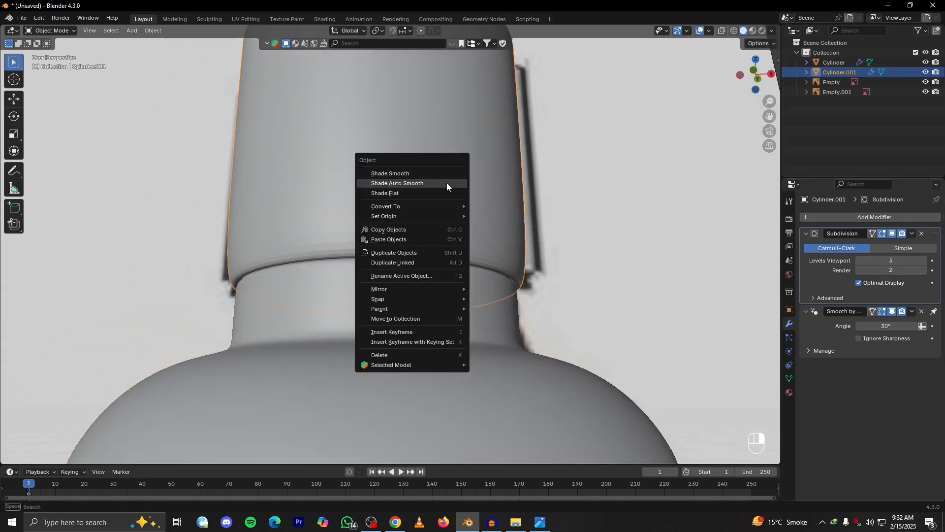
left_click(424, 182)
left_click_drag(424, 182, 441, 203, "alt")
Add one loop cut around the cap and slide it down by about 0.96 next to the bottom edge to sharpen it
key("grave")
scroll(443, 243, "down", 5)
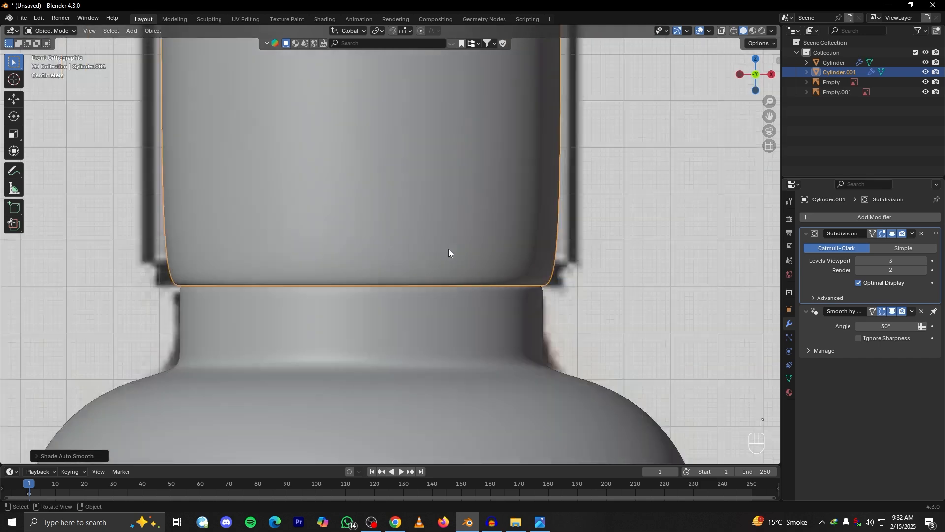
scroll(422, 226, "up", 3)
key("Tab")
key("ctrl+r")
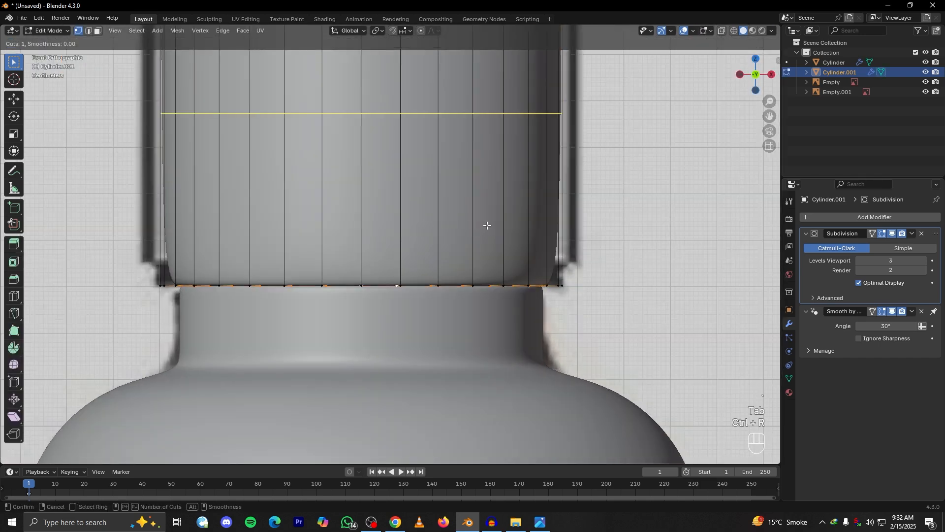
left_click(487, 226)
right_click(490, 225)
key("g")
key("g")
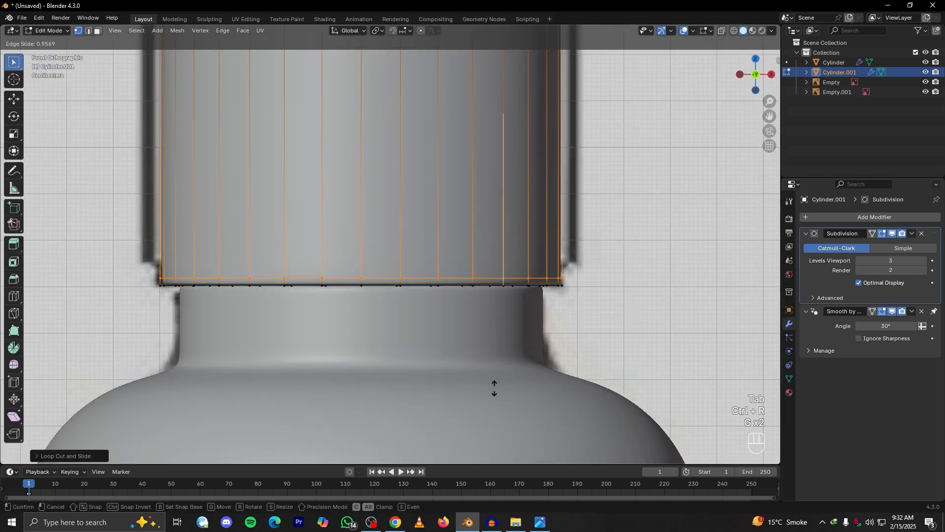
left_click(494, 388)
key("Tab")
scroll(491, 386, "down", 6)
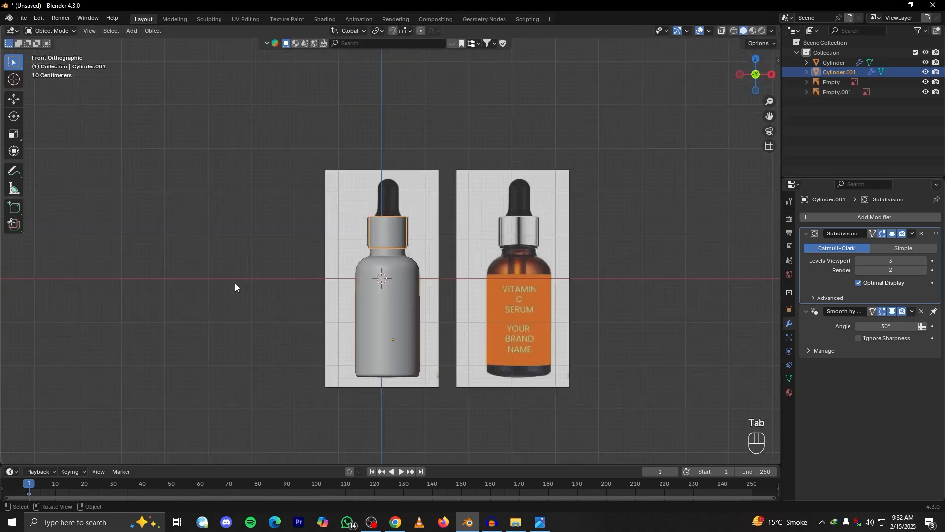
left_click(235, 282)
scroll(379, 268, "up", 6)
left_click(380, 226)
scroll(388, 234, "up", 4)
key("s")
right_click(422, 281)
scroll(443, 320, "down", 6)
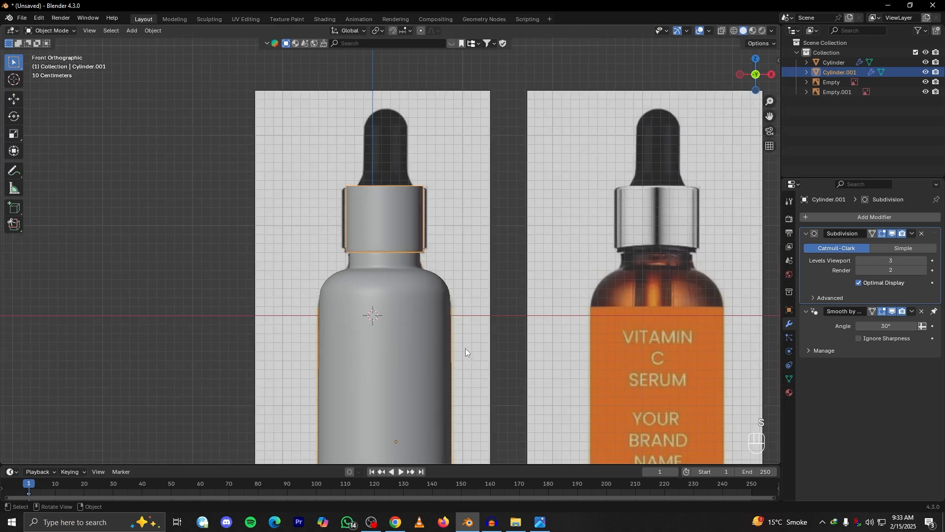
scroll(400, 287, "up", 4)
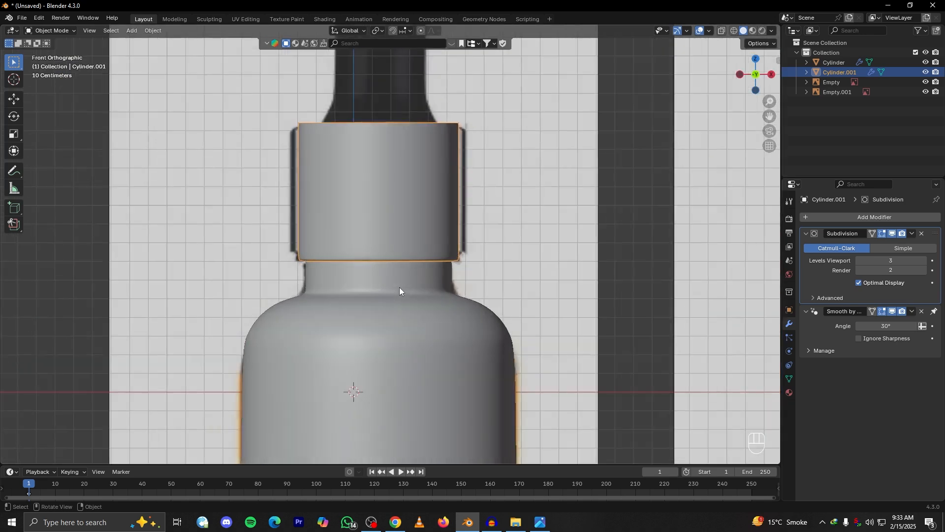
Examine the cap's width and the bottle's rounded base in the reference image against the modelled bottle
middle_click_drag(426, 278, 477, 309, "shift")
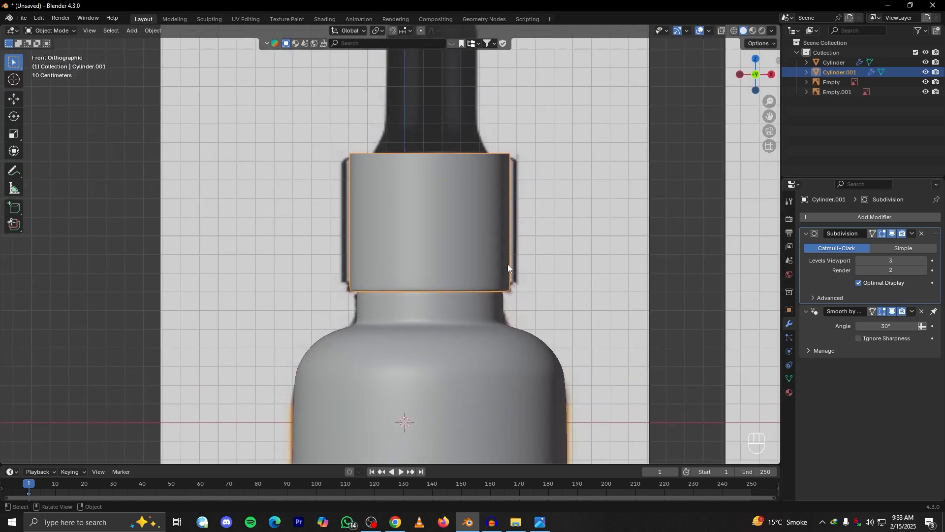
scroll(507, 264, "up", 3)
scroll(497, 248, "down", 10)
left_click_drag(652, 303, 531, 241, "alt+shift")
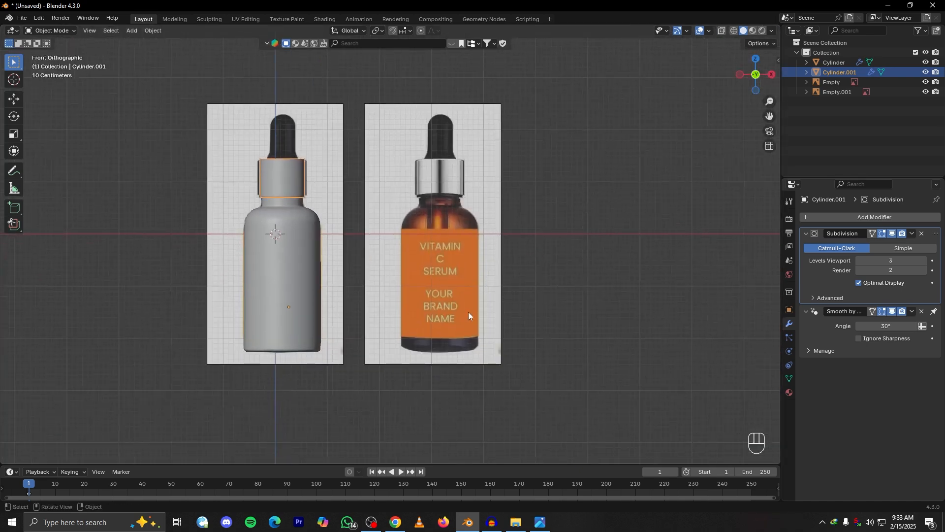
scroll(471, 297, "up", 3)
left_click_drag(460, 315, 433, 321, "alt+shift")
left_click_drag(414, 161, 398, 316, "alt+shift")
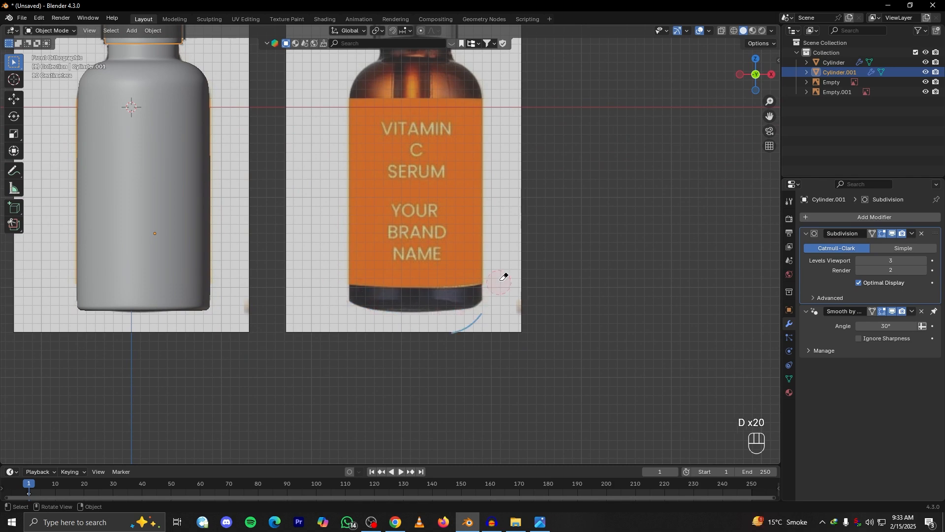
scroll(446, 331, "down", 4)
mouse_move(446, 332)
middle_mouse_down()
mouse_move(507, 312)
mouse_move(472, 323)
mouse_move(323, 220)
mouse_move(460, 321)
middle_mouse_up()
scroll(414, 280, "up", 8)
key("s")
right_click(478, 297)
right_click(492, 227)
scroll(445, 307, "down", 8)
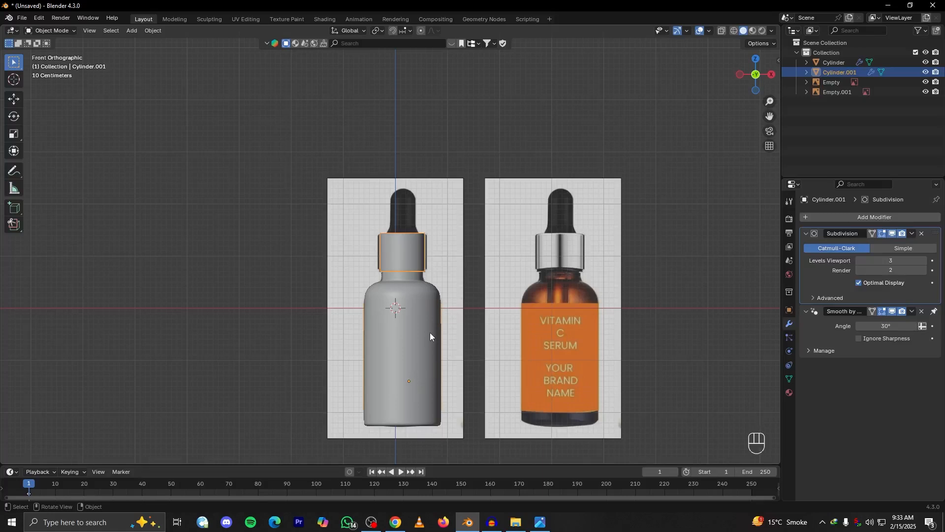
Set the cap's origin to its geometry
key("s")
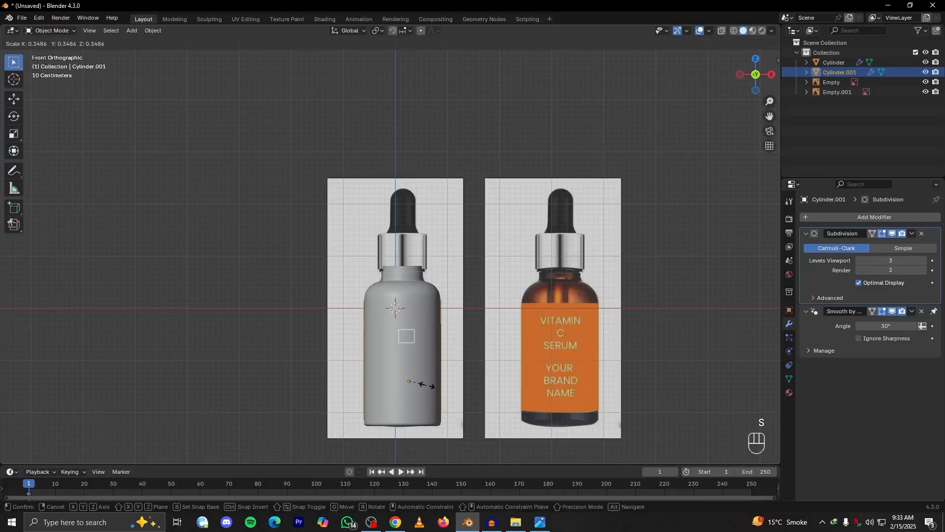
right_click(418, 387)
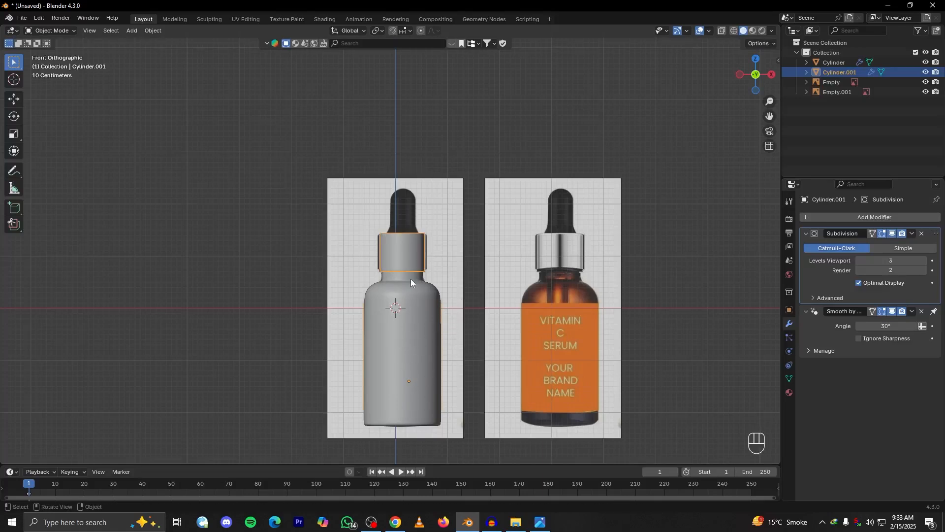
right_click(406, 243)
right_click(420, 252)
mouse_move(348, 288)
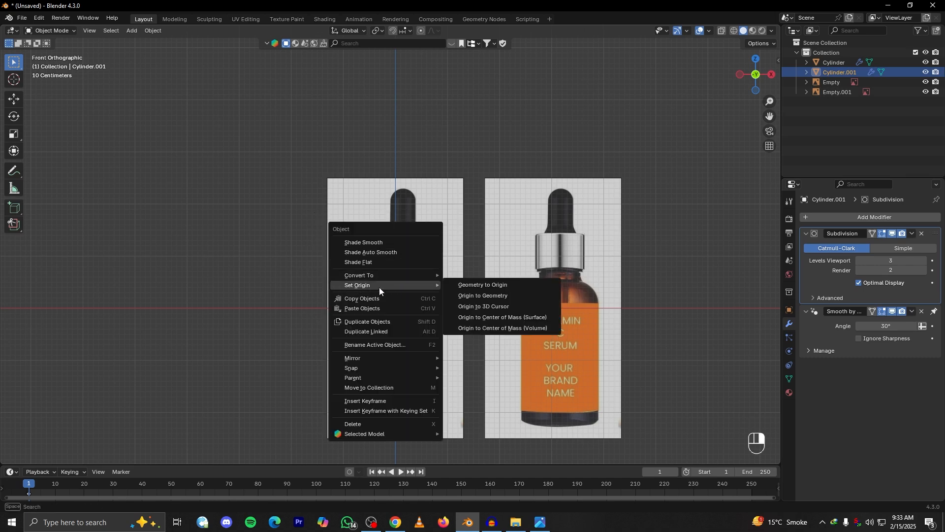
left_click(484, 296)
Scale the cap slightly towards the reference cap's width and lower it about 0.009 m along Z
scroll(420, 256, "up", 5)
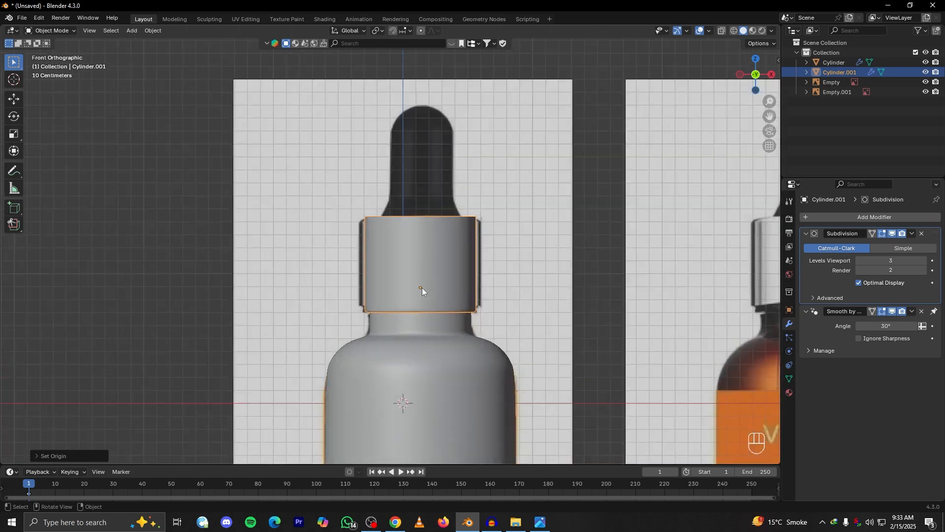
left_click_drag(427, 267, 506, 281, "alt")
key("s")
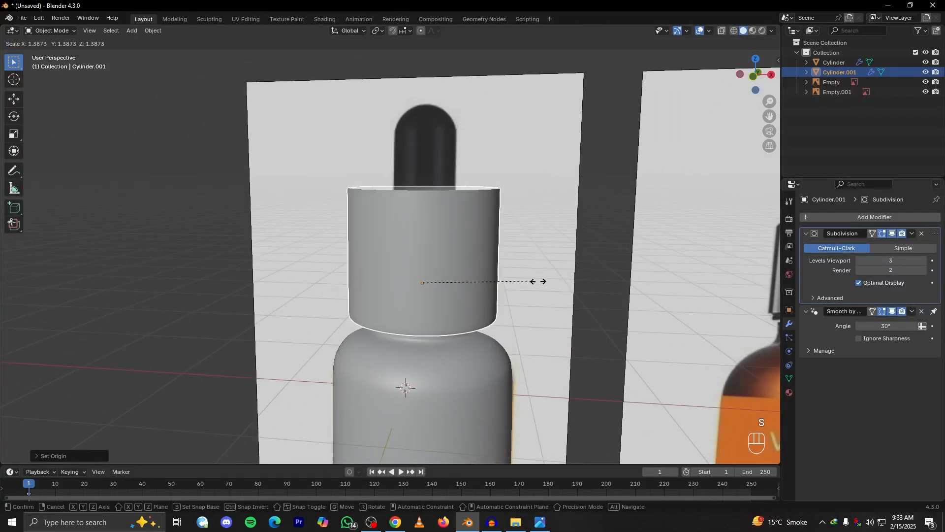
left_click(483, 253)
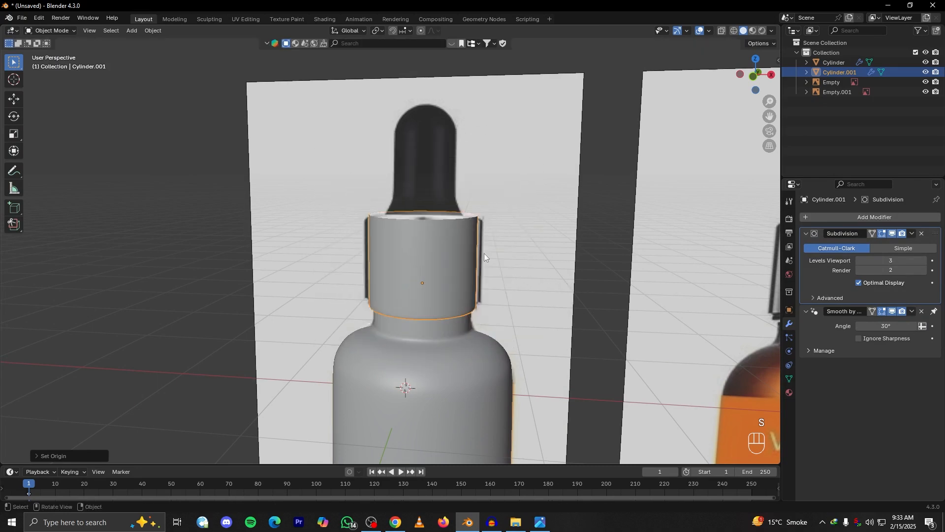
key("KP_1")
scroll(559, 234, "up", 3)
key("s")
left_click(564, 234)
key("g")
key("z")
key("shift")
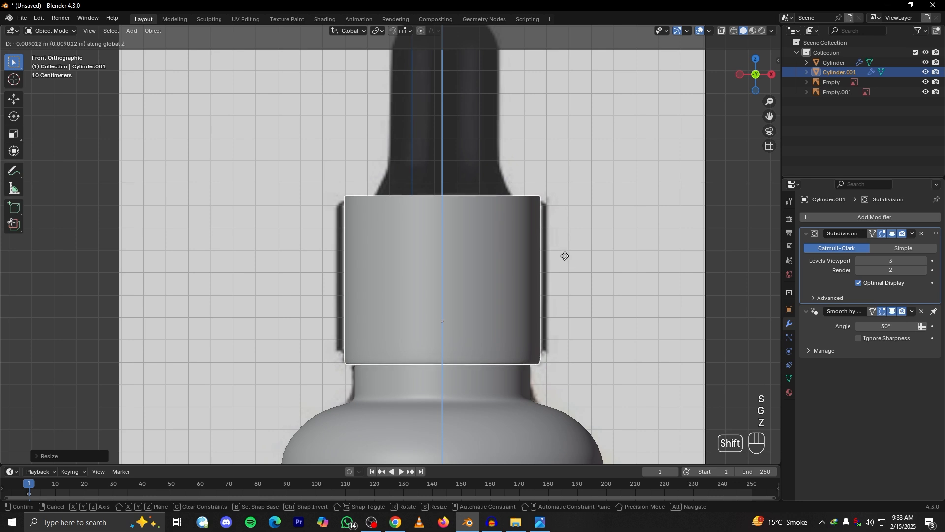
left_click(565, 255)
Select the edge loop around the cap's open top rim for mesh editing
middle_click_drag(566, 251, 432, 312)
scroll(374, 273, "down", 4)
scroll(395, 329, "up", 4)
scroll(443, 340, "up", 3)
key("Tab")
left_click(442, 335, "alt")
scroll(434, 315, "up", 3)
middle_click_drag(457, 369, 562, 324, "shift")
key("e")
key("s")
left_click(517, 317)
key("ctrl+z")
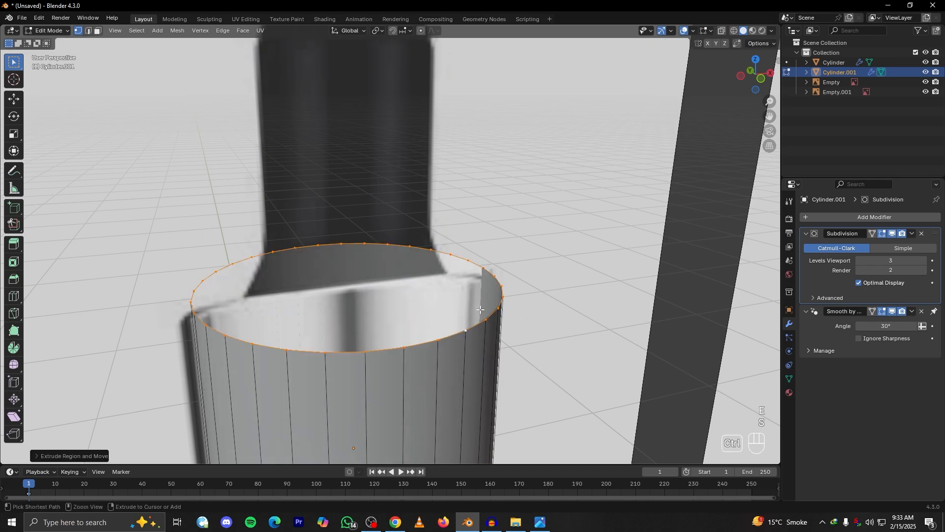
key("e")
key("s")
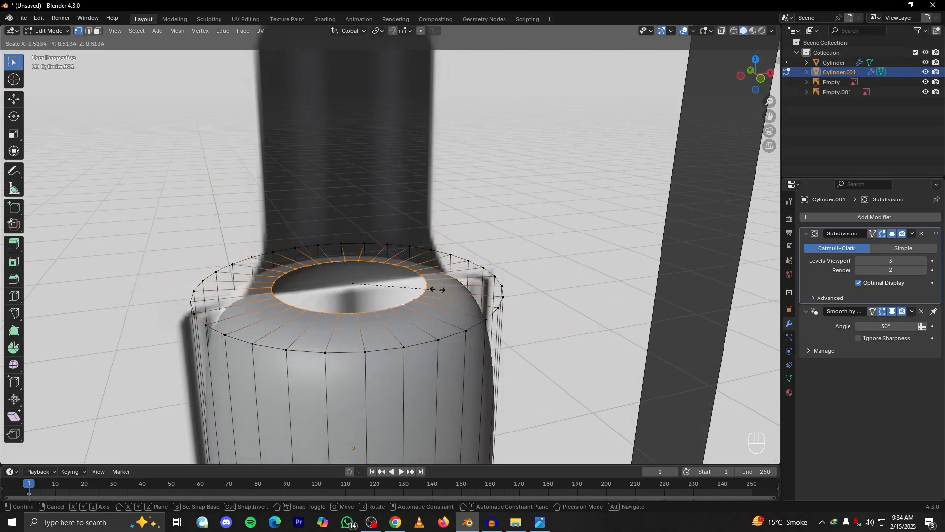
right_click(610, 296)
key("ctrl+z")
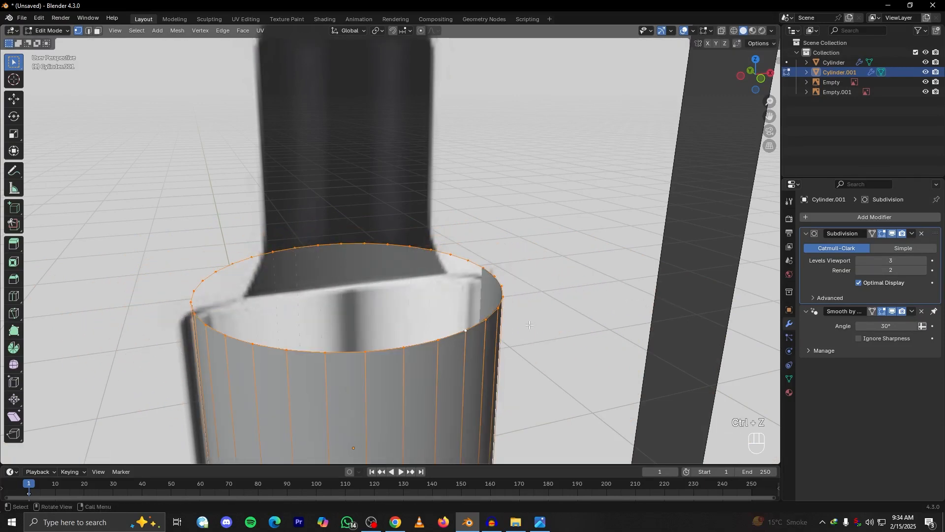
Extrude the cap's top rim and scale it inward to about 0.4, leaving a round central opening
key("e")
key("s")
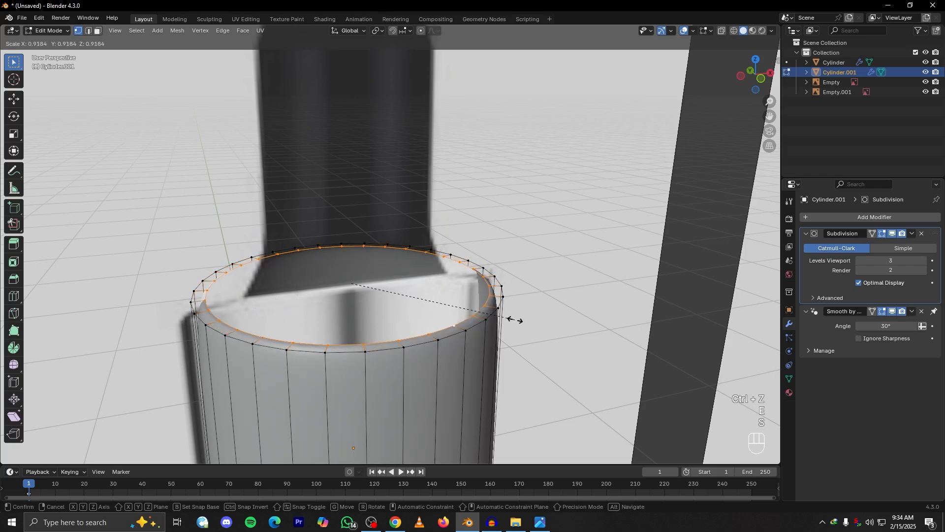
left_click(426, 305)
Add a loop cut on the cap's top face and slide it outward by about 0.79, close to the outer rim
key("ctrl+r")
left_click(432, 317)
right_click(436, 321)
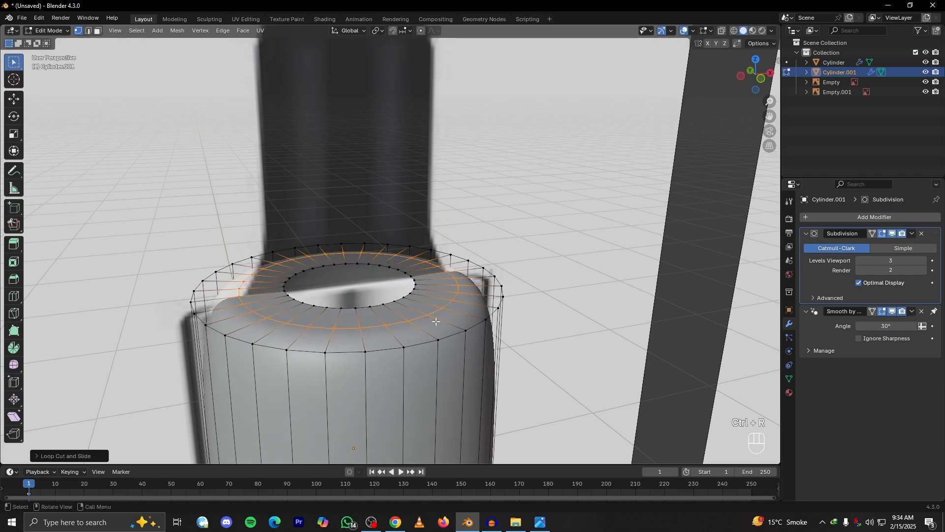
key("g")
key("g")
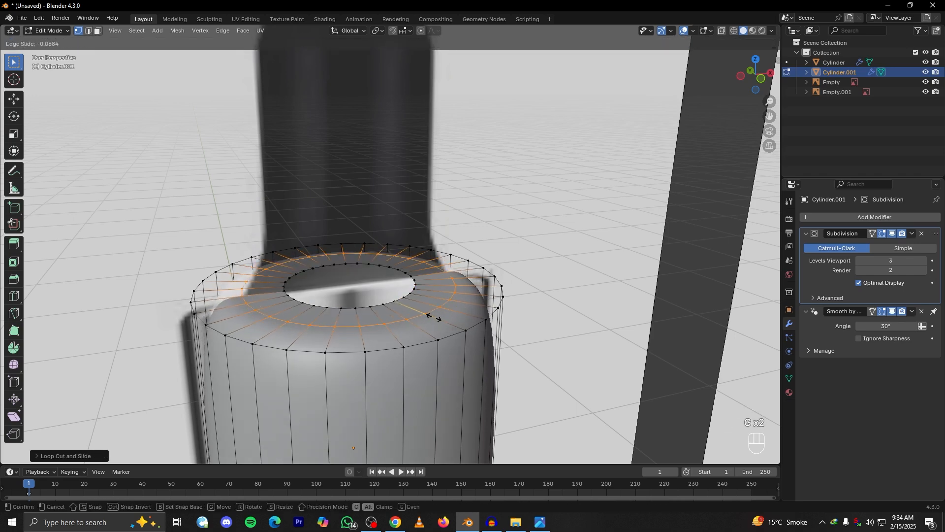
left_click(435, 317)
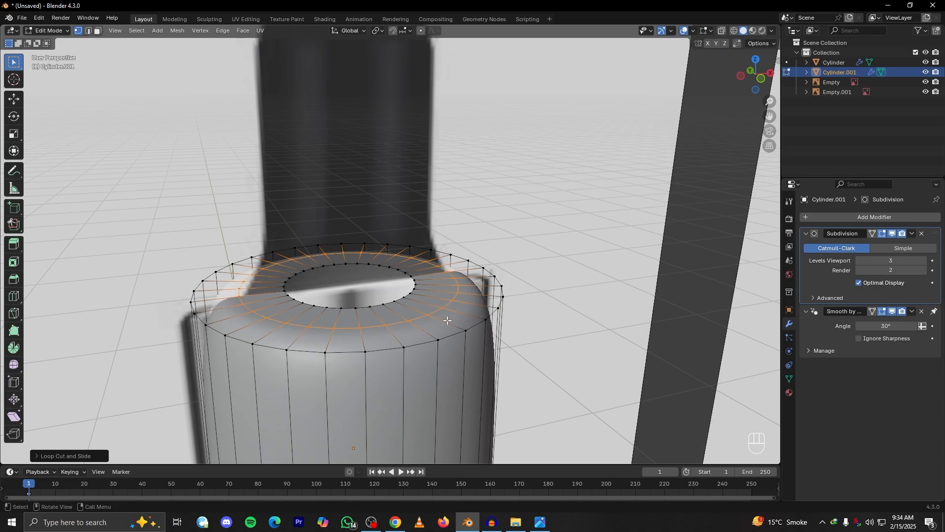
key("g")
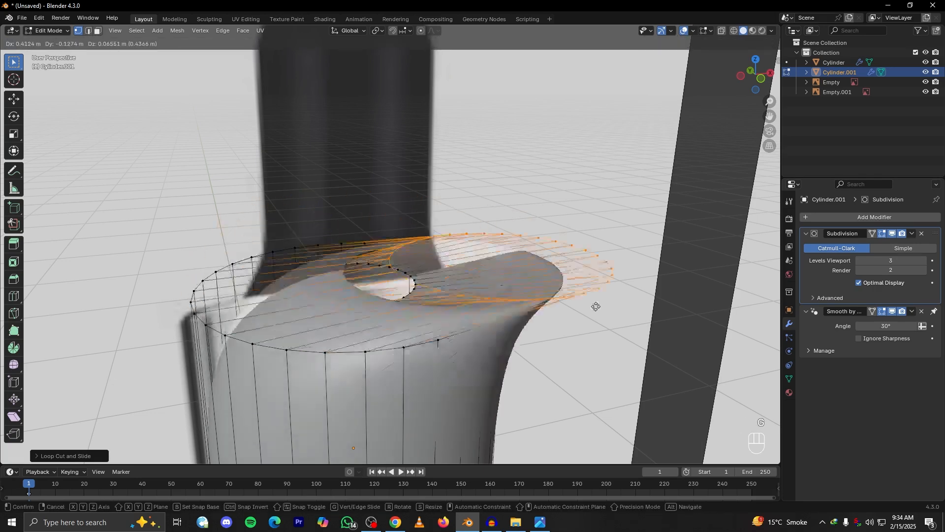
right_click(487, 273)
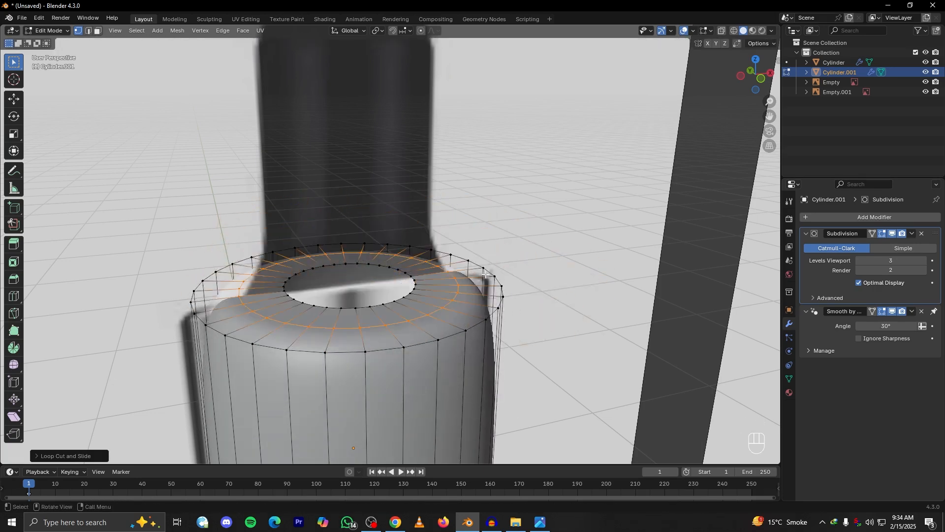
key("g")
key("g")
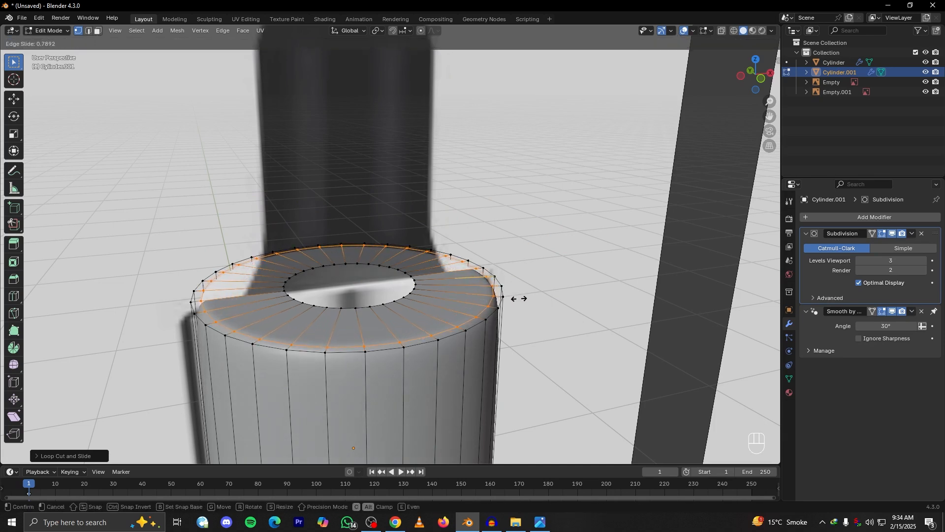
left_click(518, 298)
Add a loop cut around the cap's side wall, slide it up by about 0.77 towards the top rim and return to Object Mode
middle_click_drag(518, 298, 566, 338)
key("ctrl+r")
left_click(571, 342)
left_click(571, 342)
key("g")
key("g")
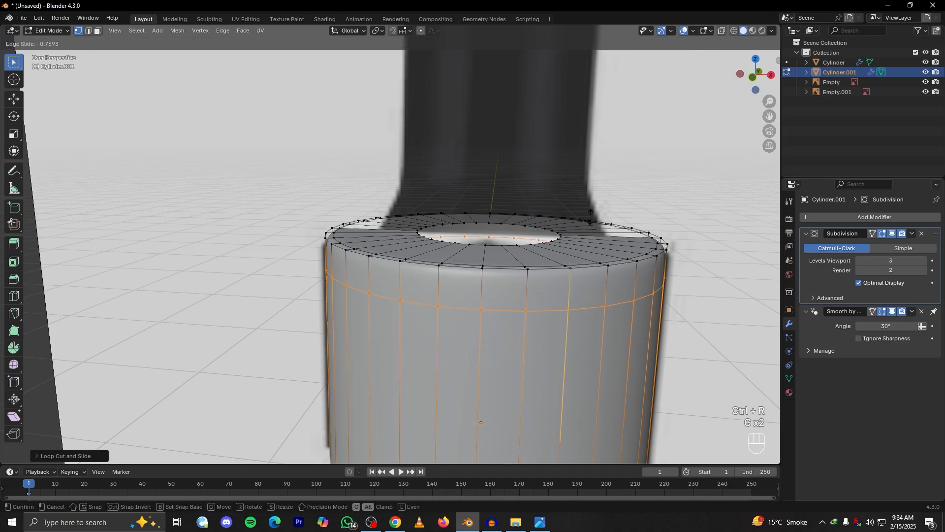
left_click(591, 228)
key("Tab")
Examine the cap's top face and opening against the dropper bulb in the reference images
mouse_move(577, 299)
middle_mouse_down()
mouse_move(601, 300)
mouse_move(655, 269)
mouse_move(572, 301)
middle_mouse_up()
scroll(572, 301, "down", 5)
left_click_drag(572, 301, 463, 315, "alt")
scroll(574, 339, "down", 3)
scroll(487, 291, "up", 3)
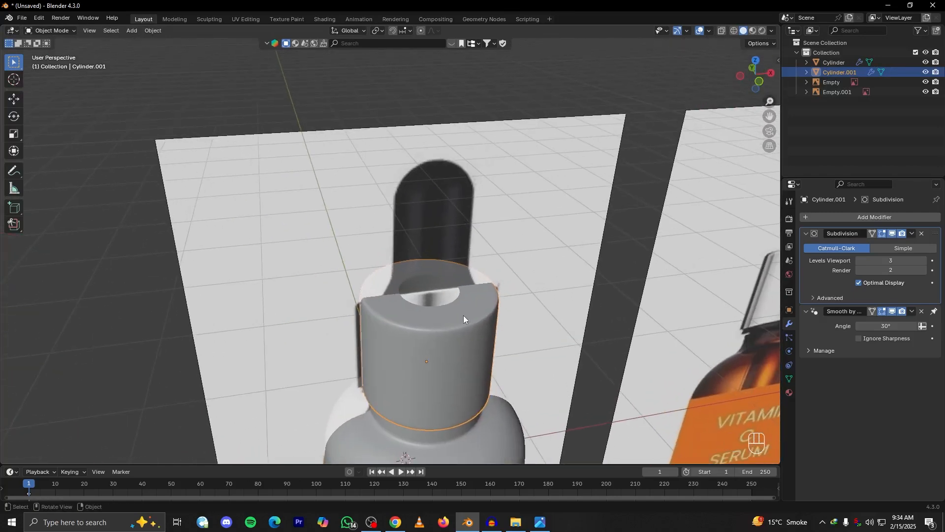
key("grave")
left_click_drag(399, 260, 359, 236, "alt+shift")
scroll(365, 243, "up", 4)
left_click_drag(393, 285, 417, 326, "alt")
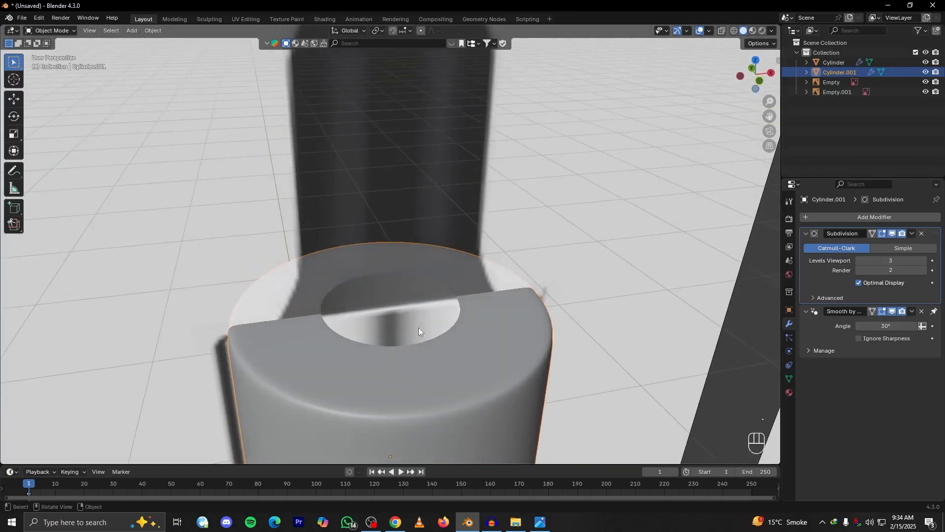
left_click(459, 309)
key("Tab")
scroll(465, 290, "down", 5)
left_click_drag(700, 247, 497, 272, "alt+shift")
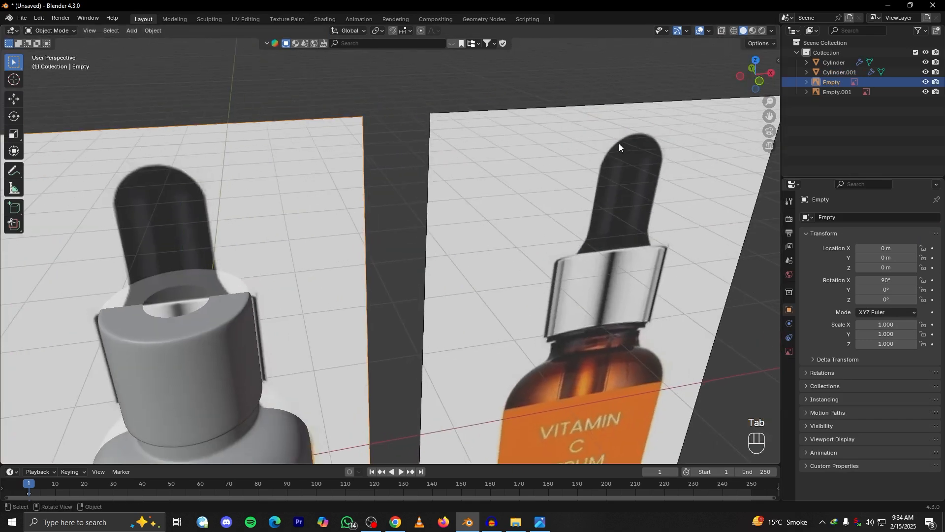
left_click_drag(375, 290, 541, 226, "alt+shift")
Select the inner rim of the cap's top opening and scale it down slightly to narrow the hole
scroll(443, 280, "up", 4)
left_click_drag(425, 289, 491, 305, "alt+shift")
left_click(445, 289)
key("Tab")
left_click_drag(414, 260, 446, 293, "alt+shift")
left_click(448, 294, "alt")
middle_click_drag(481, 293, 444, 224, "alt")
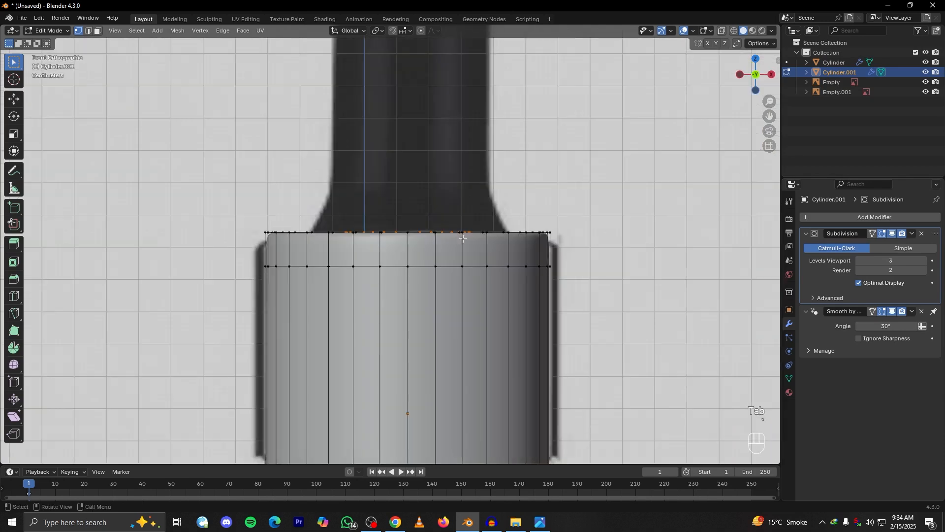
middle_click_drag(500, 242, 529, 291)
key("s")
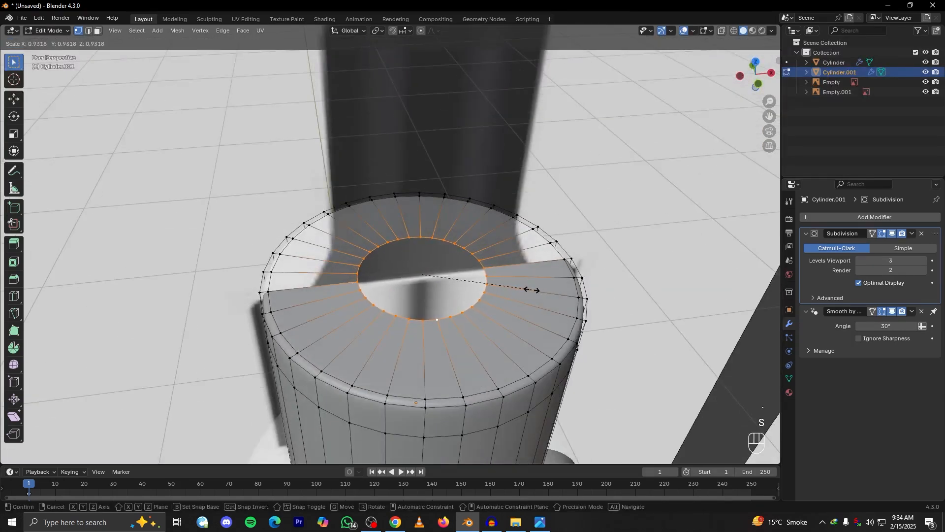
left_click(526, 289)
key("grave")
left_click(411, 202)
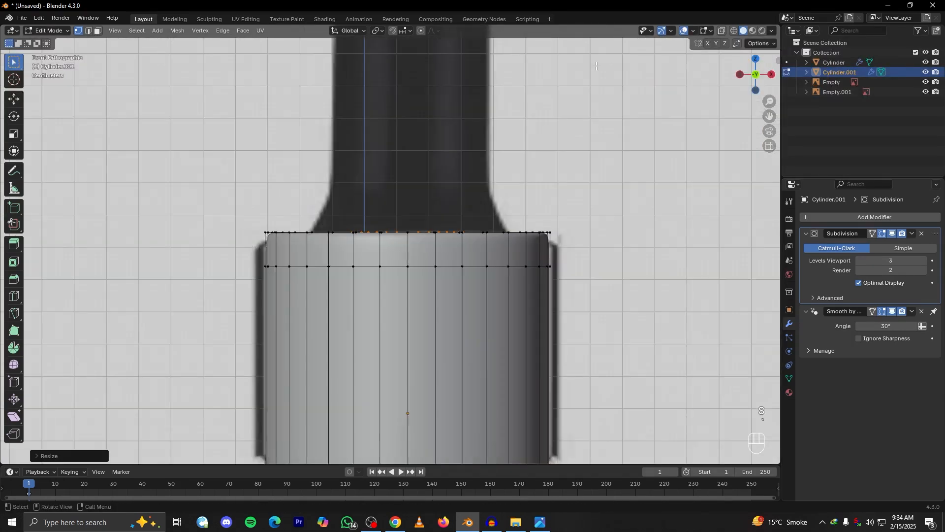
middle_click_drag(436, 184, 512, 251)
key("s")
left_click(487, 250)
Duplicate the opening's inner edge loop in place, separate it into its own object and return to Object Mode
key("shift+d")
right_click(490, 197)
key("p")
left_click(493, 193)
key("Tab")
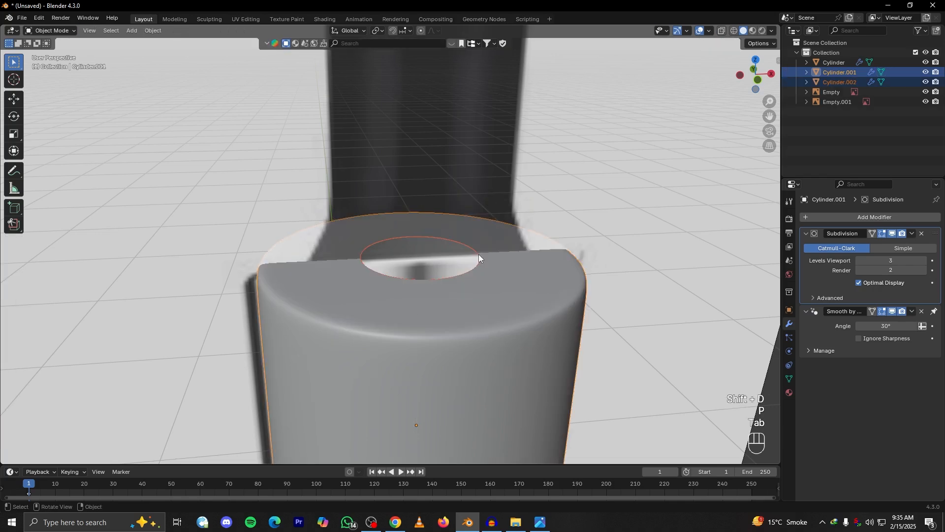
Try to select only the separated ring around the cap's opening
left_click(474, 252)
left_click(478, 256)
left_click(480, 260)
left_click(473, 268)
left_click(473, 267)
scroll(484, 267, "up", 1)
left_click_drag(485, 266, 504, 279, "alt")
Show the selectability toggles in the Outliner and make the reference image behind the bottle unselectable
left_click(529, 207)
scroll(529, 207, "down", 5)
left_click_drag(528, 206, 505, 168, "alt")
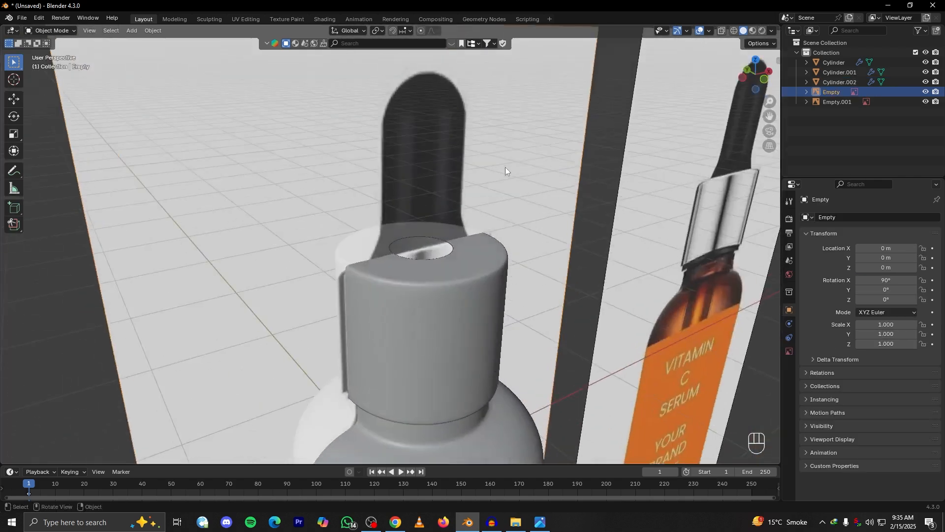
left_click(460, 277)
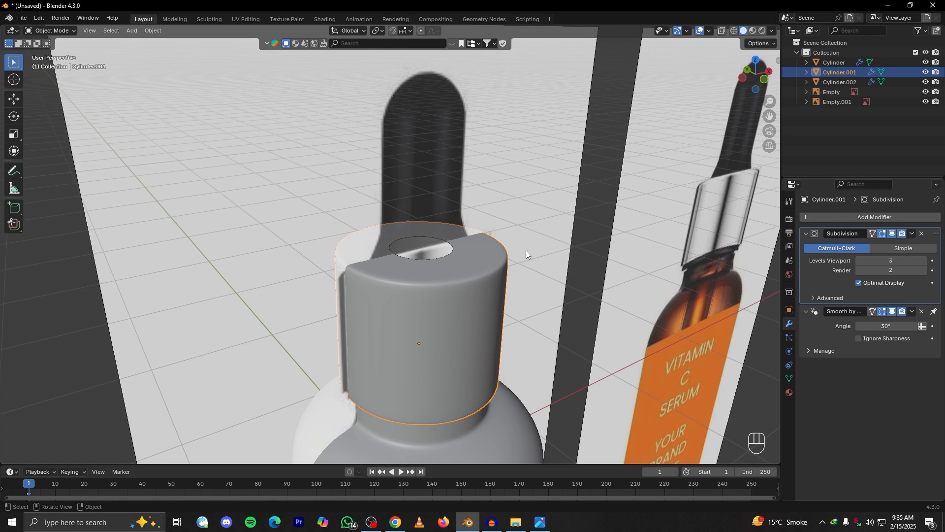
left_click(521, 193)
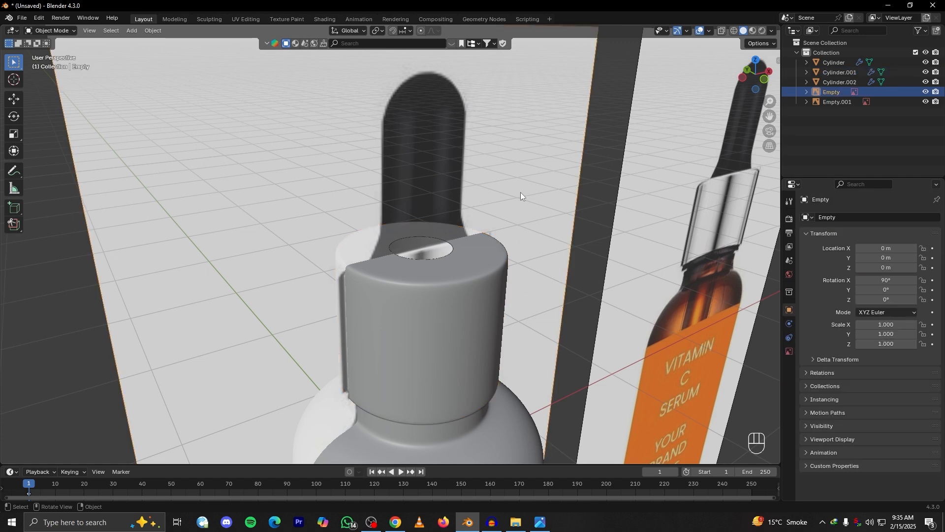
left_click(923, 30)
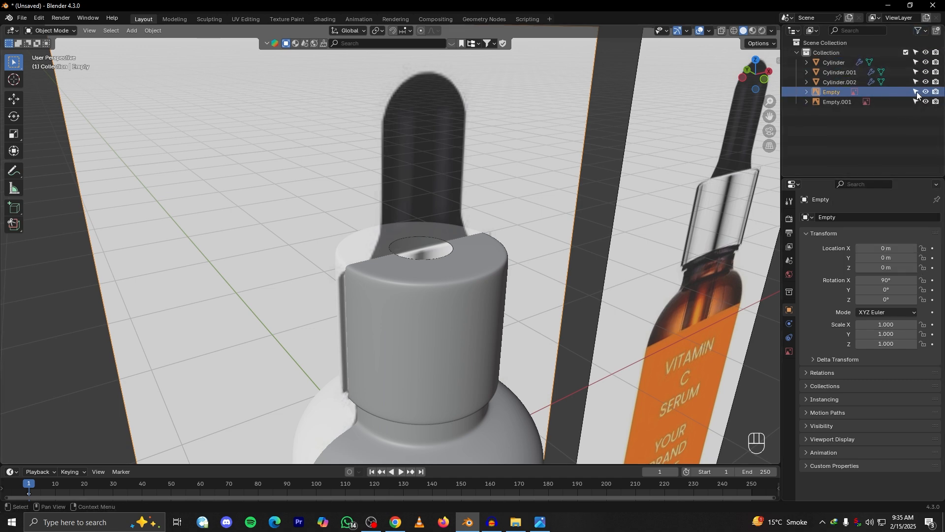
left_click(916, 91)
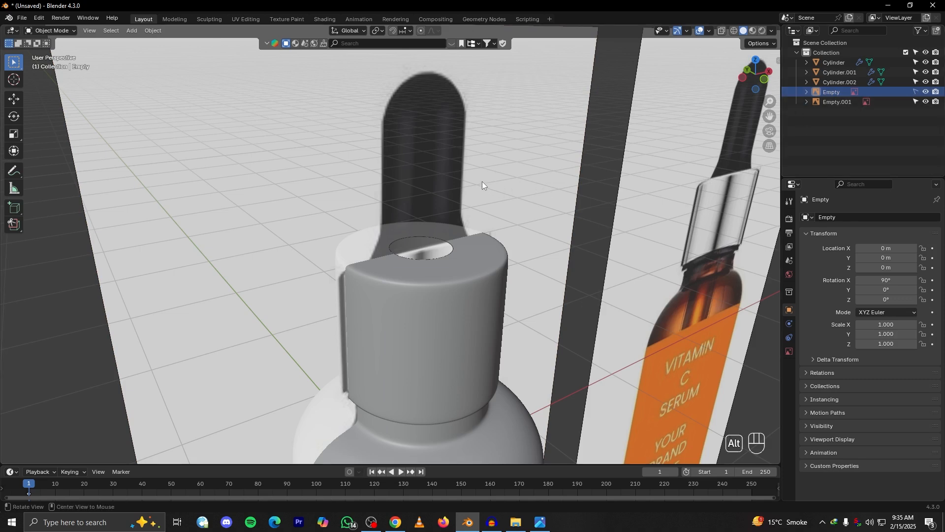
Test selection of the cap and the locked reference image in the viewport
middle_click_drag(484, 182, 498, 151, "alt")
left_click(438, 300)
middle_click_drag(438, 300, 466, 256)
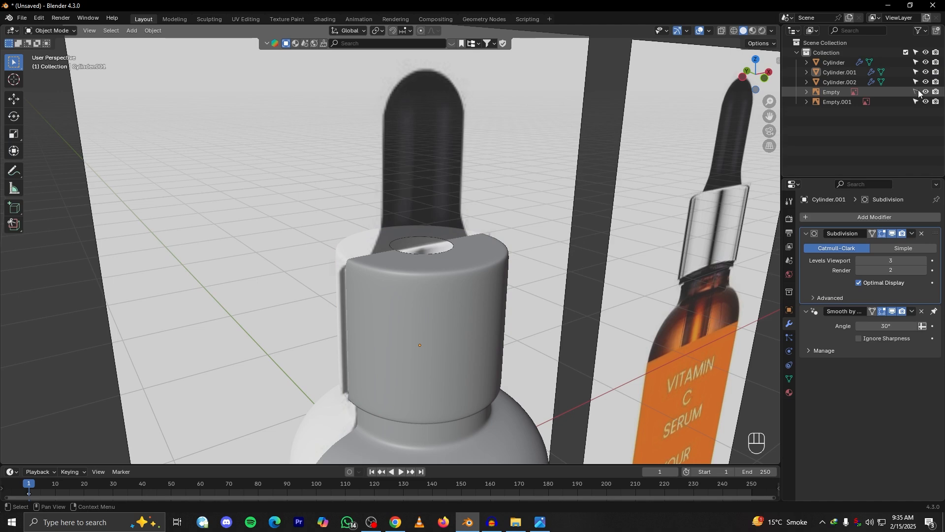
scroll(462, 162, "down", 5)
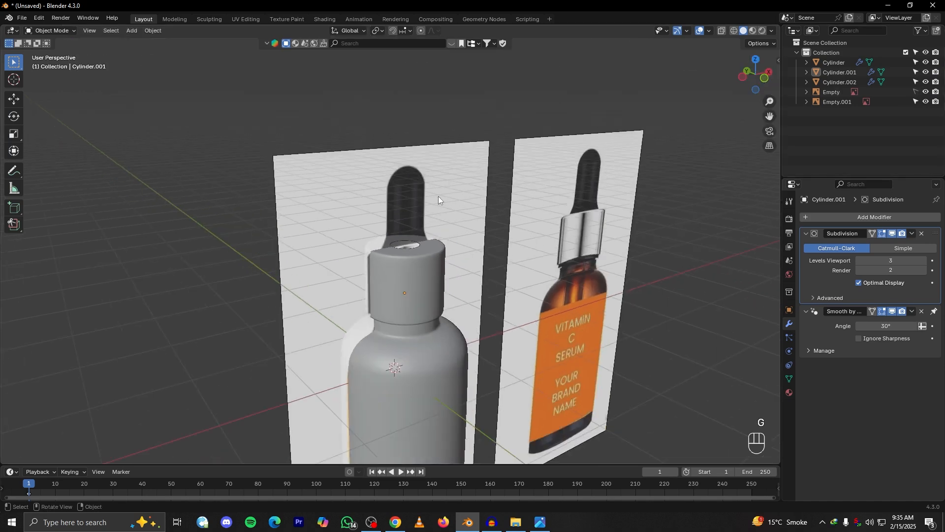
left_click(917, 93)
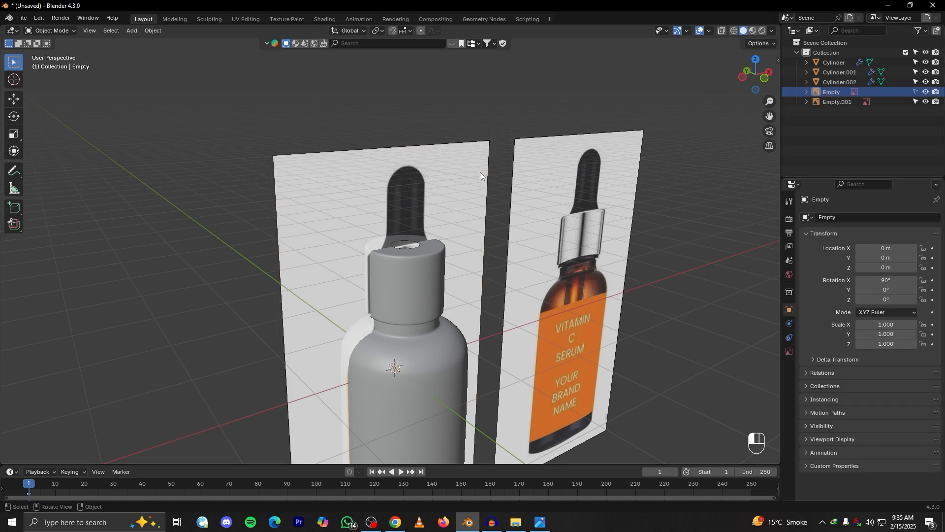
Select the separated ring object at the cap's top opening
scroll(414, 246, "up", 8)
left_click(436, 268)
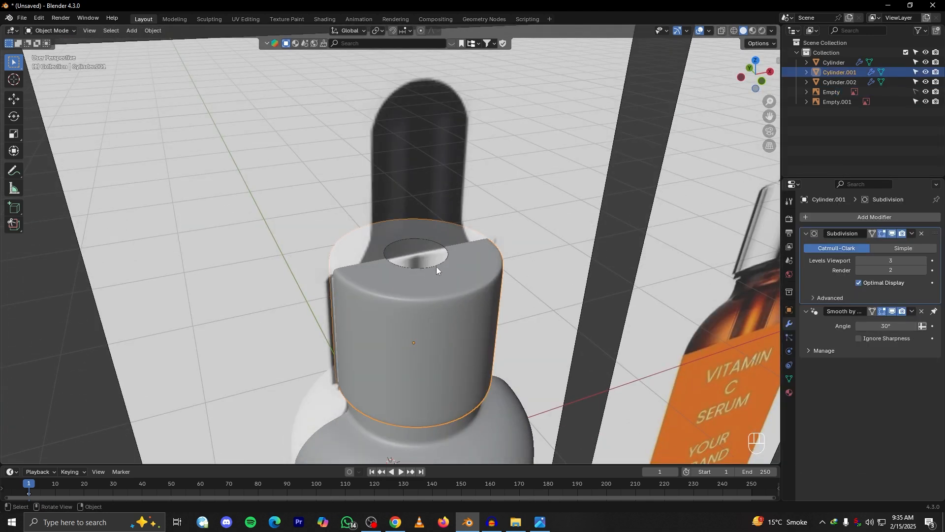
key("g")
right_click(440, 262)
scroll(483, 291, "up", 4)
left_click(474, 298)
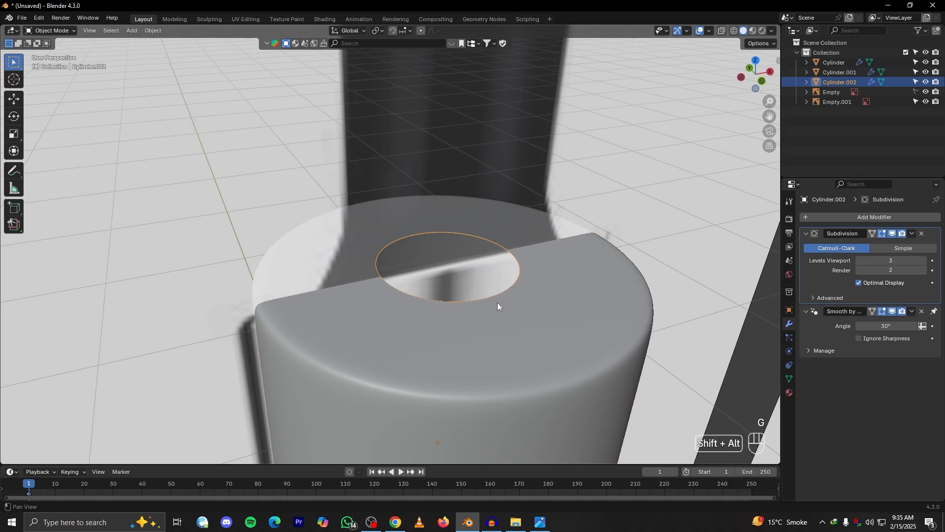
Extrude the ring's edge loop slightly upward along Z and scale it out to the width of the reference bulb's base
middle_click_drag(497, 302, 445, 282)
key("Tab")
middle_click_drag(452, 241, 428, 204, "alt")
key("e")
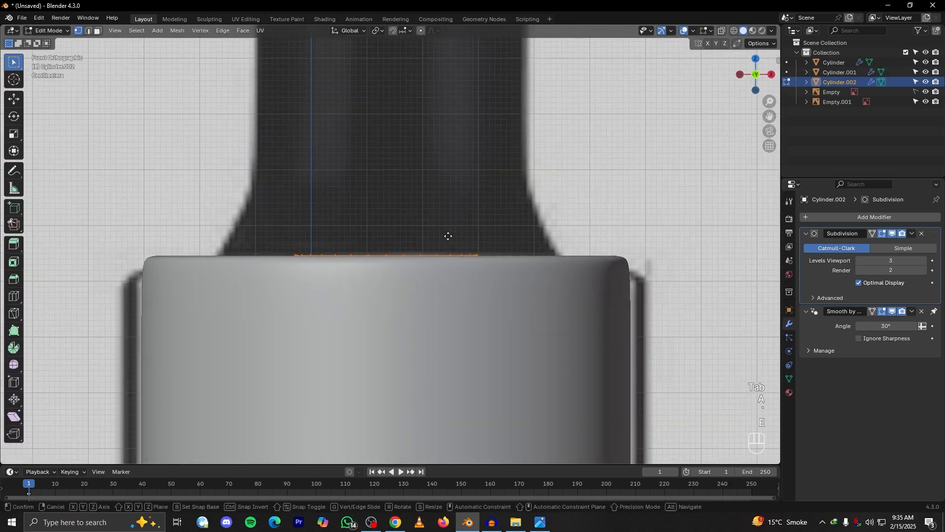
key("z")
left_click(448, 223)
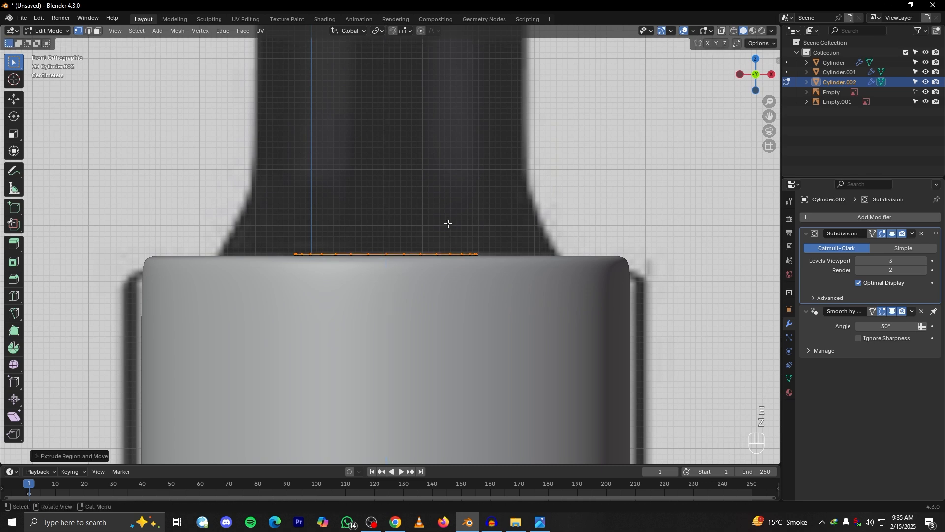
key("s")
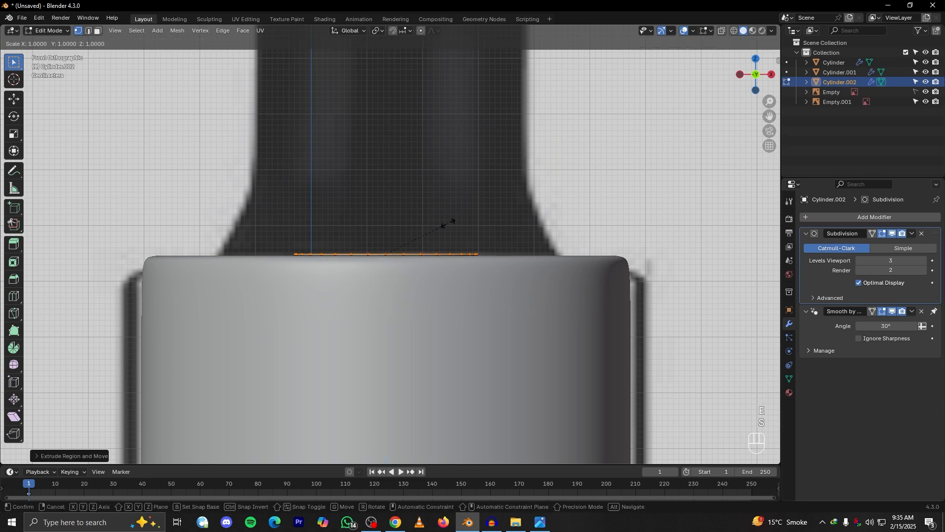
left_click(512, 227)
Extrude the widened edge loop about 0.16 m upward along Z to form the bulb's collar
scroll(512, 227, "down", 3)
key("e")
key("z")
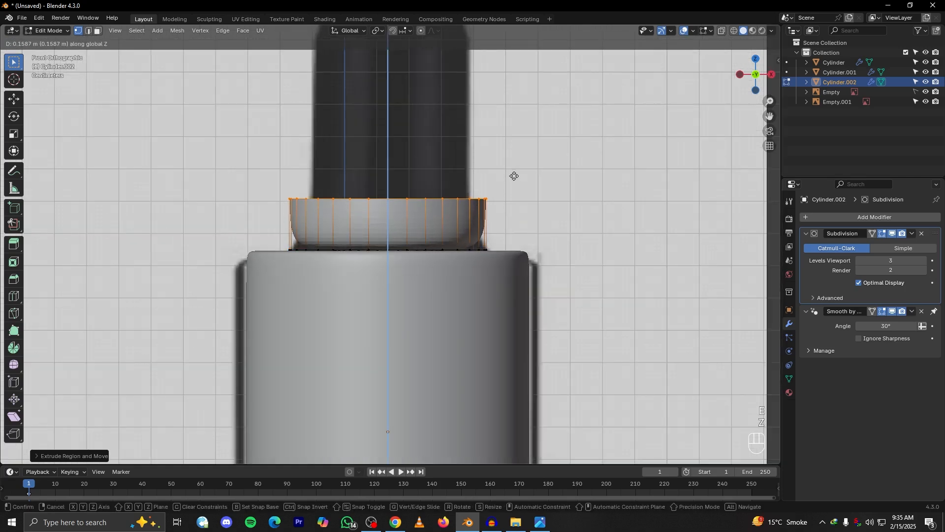
left_click(514, 175)
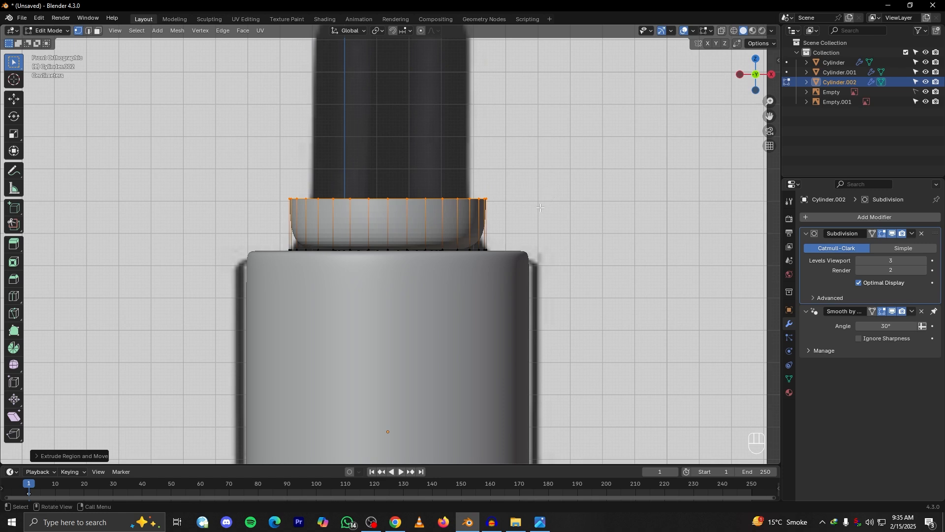
key("s")
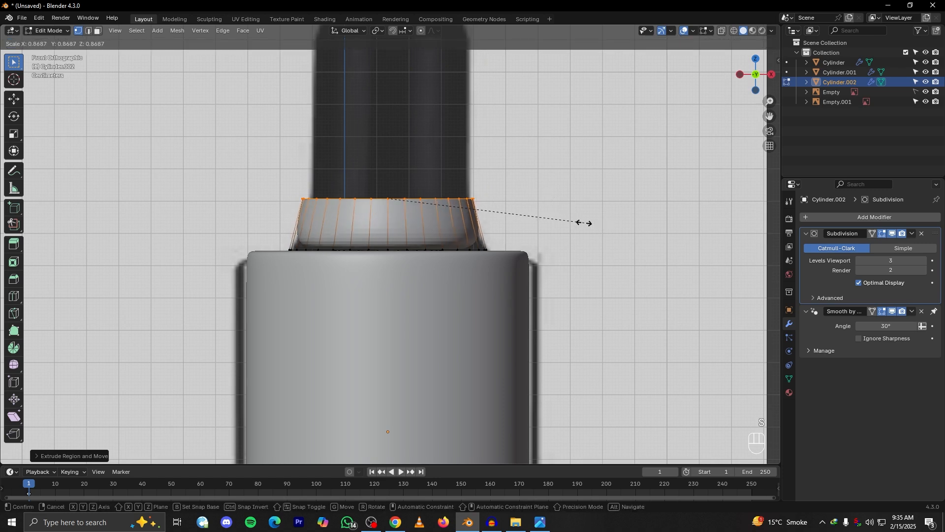
right_click(664, 86)
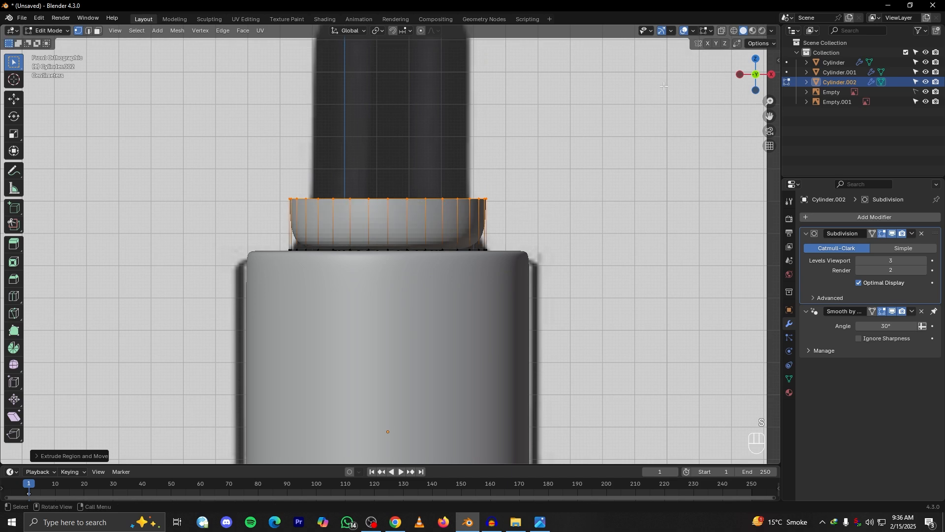
With X-ray on, scale the collar's upper edge loop to about 0.78 and lower it slightly along Z to match the reference flare
left_click(721, 30)
scroll(566, 197, "up", 3)
key("s")
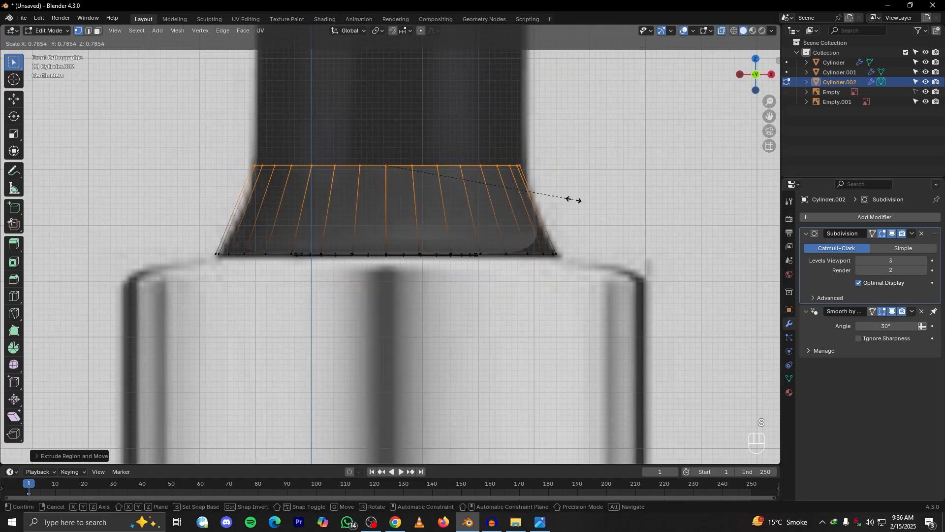
left_click(566, 202)
key("g")
key("z")
left_click(568, 207)
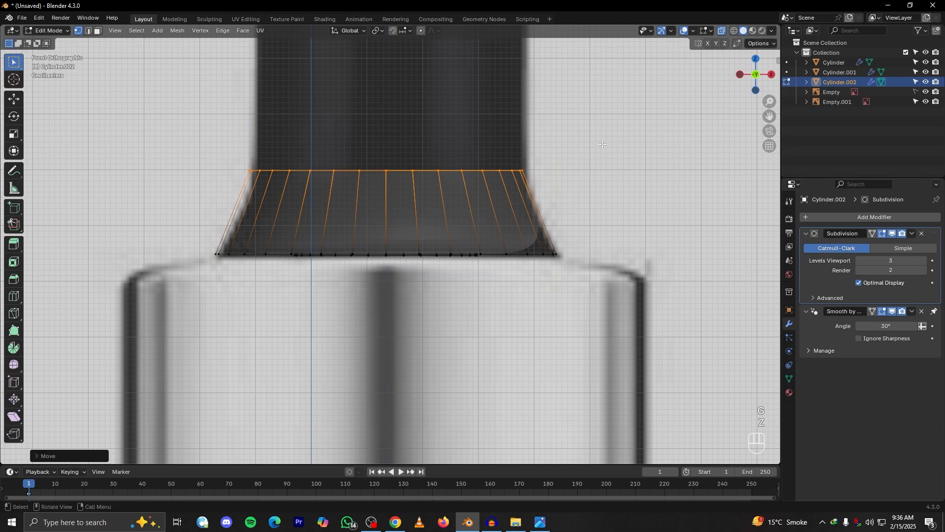
Turn off X-ray, scale the collar's upper loop to about 0.975, and extrude it about 0.52 m upward along Z
left_click(722, 31)
scroll(575, 238, "down", 3)
key("s")
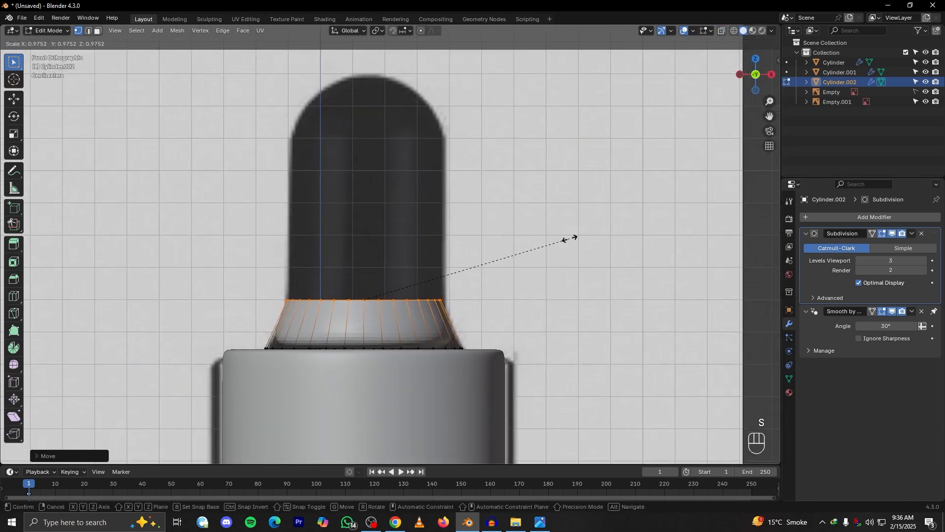
left_click(570, 239)
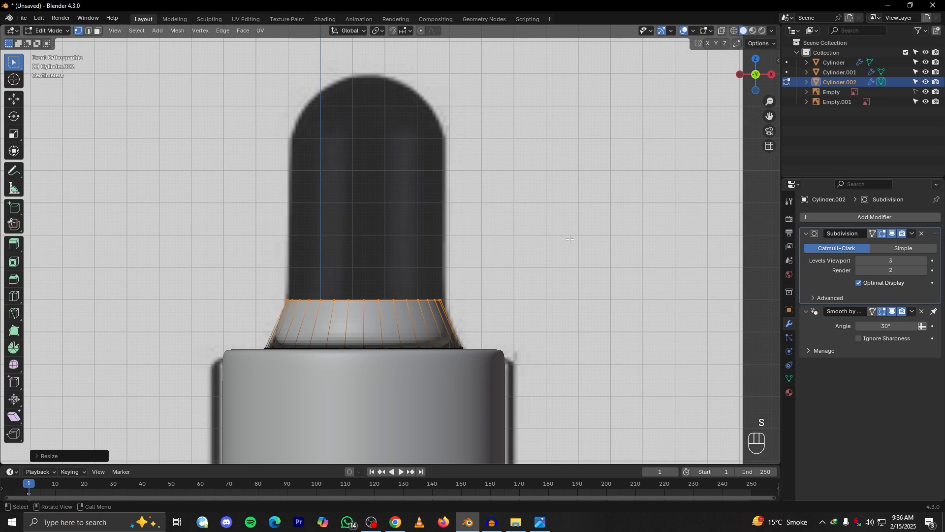
key("e")
key("z")
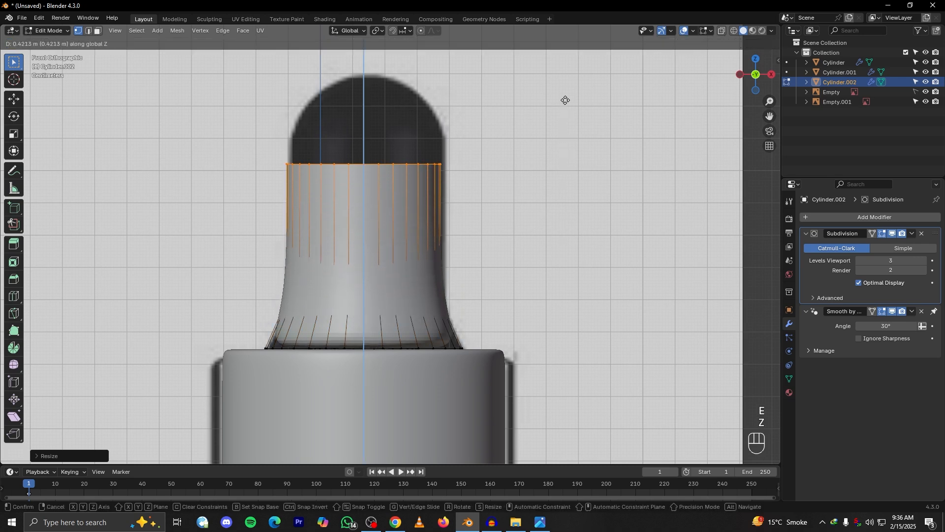
left_click(584, 70)
Raise the bulb's top edge loop along Z to the peak of the reference bulb, checking the alignment with X-ray
middle_click_drag(379, 116, 394, 220, "shift")
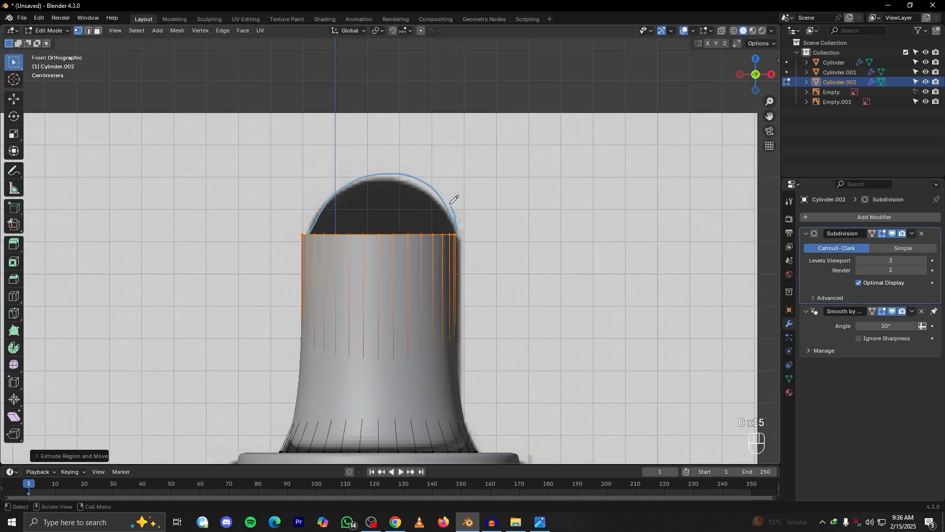
right_click_drag(329, 210, 314, 217)
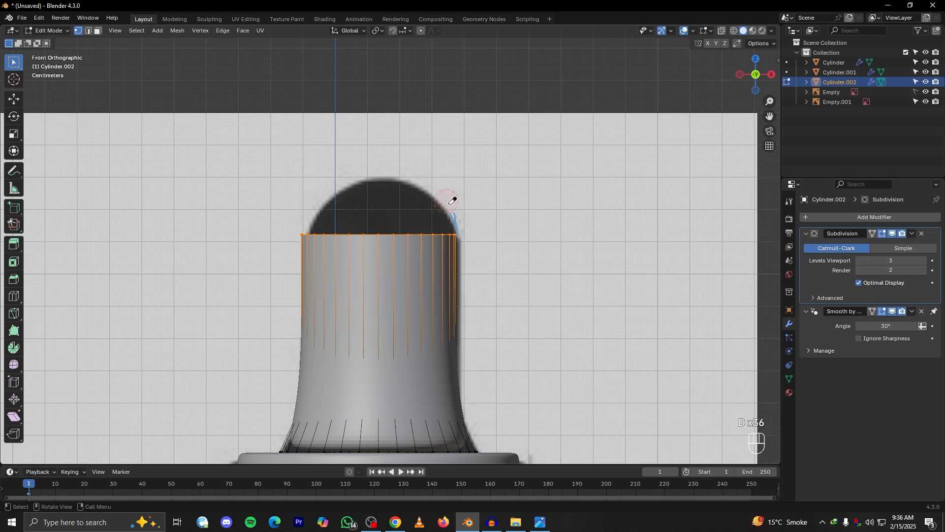
scroll(539, 247, "down", 2)
key("g")
key("z")
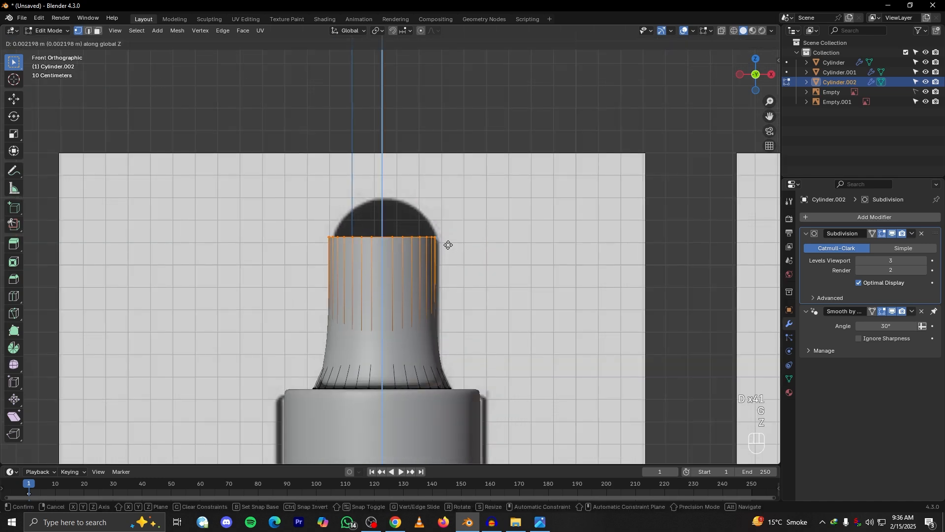
left_click(721, 31)
scroll(395, 131, "up", 5)
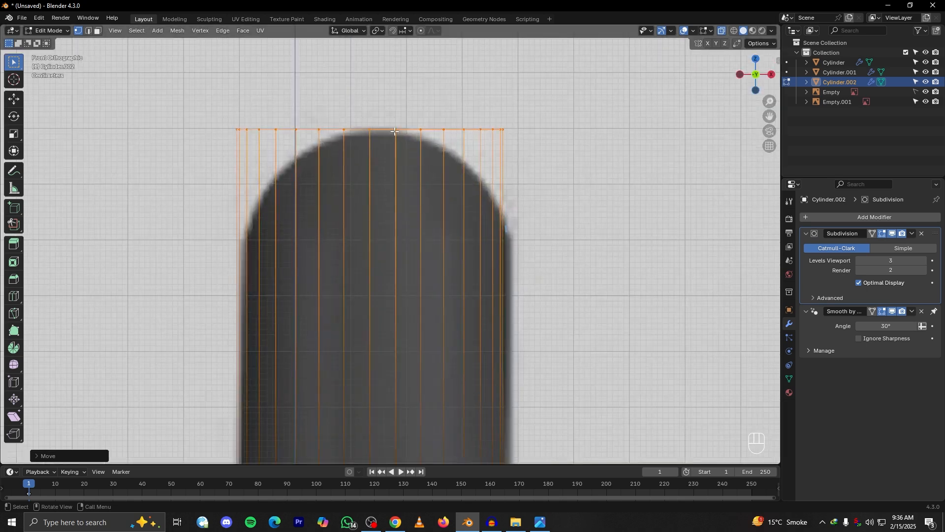
left_click(723, 30)
scroll(394, 246, "down", 5)
Fill the bulb's open top rim with a face and switch to edge selection
middle_click_drag(394, 246, 429, 230)
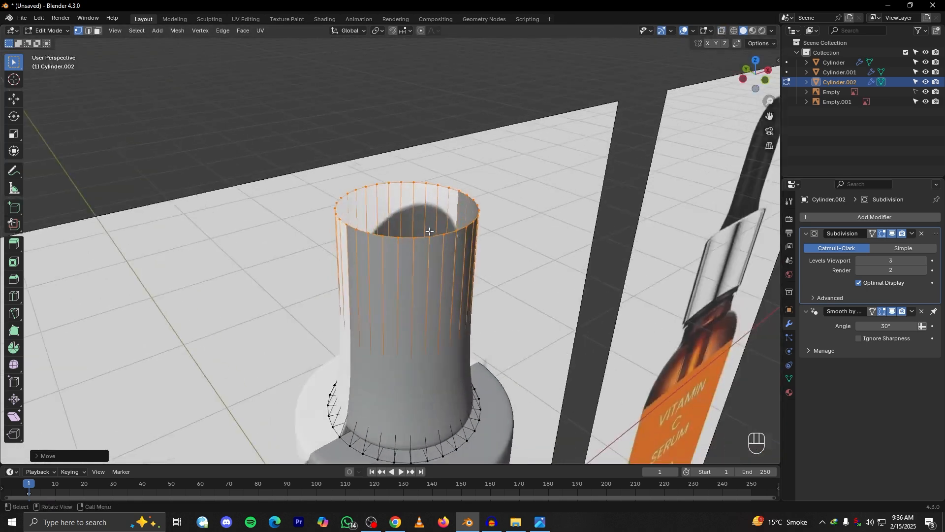
middle_click_drag(472, 256, 473, 253)
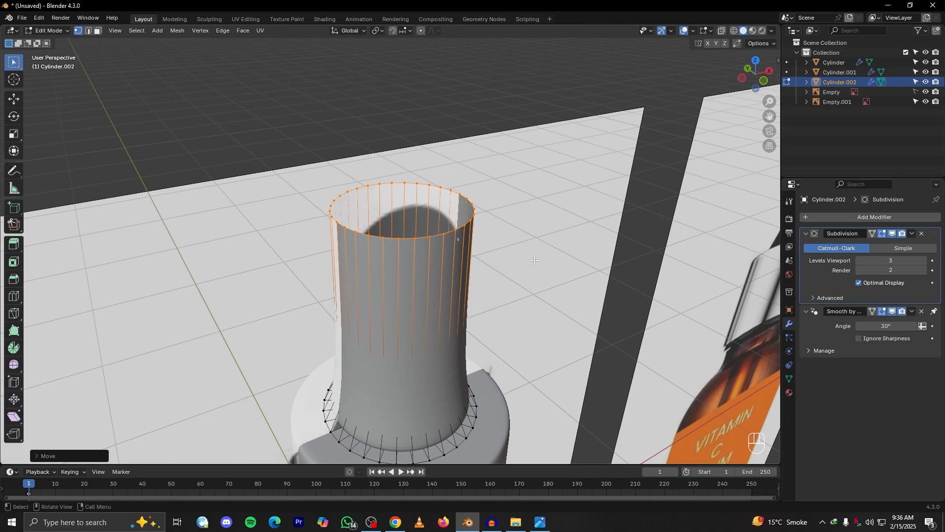
key("f")
scroll(459, 274, "up", 3)
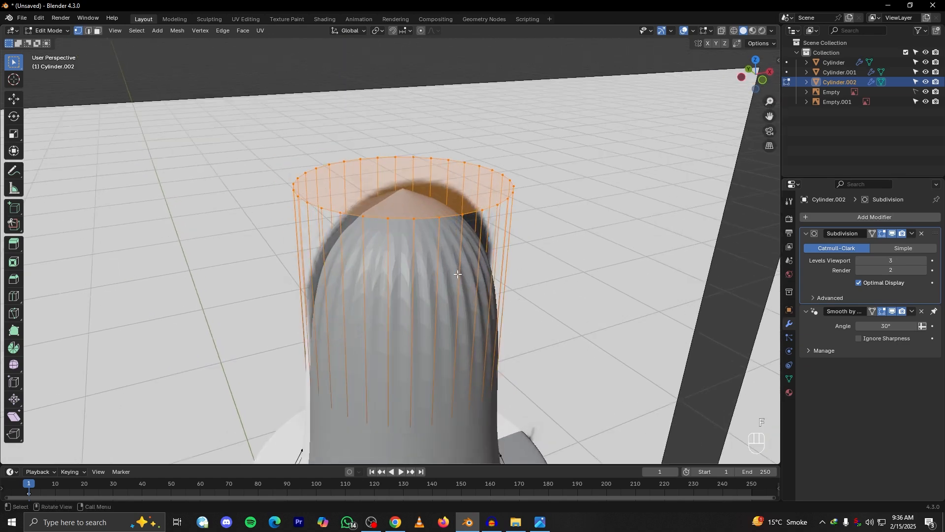
left_click(89, 31)
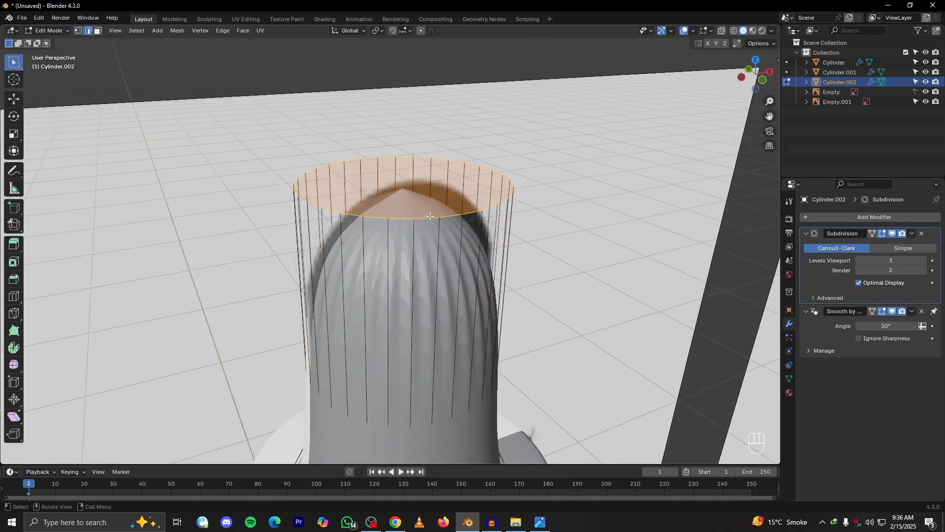
middle_click_drag(458, 245, 473, 242)
key("ctrl+b")
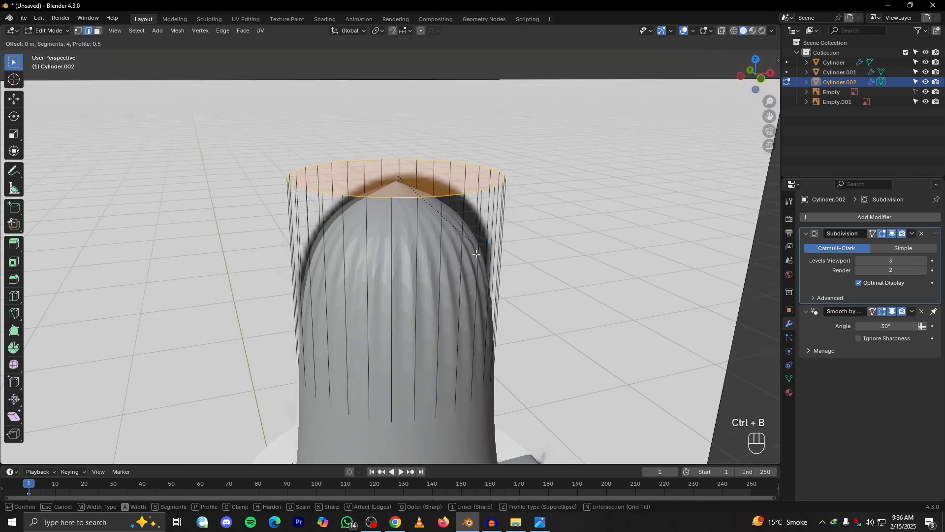
scroll(487, 269, "up", 3)
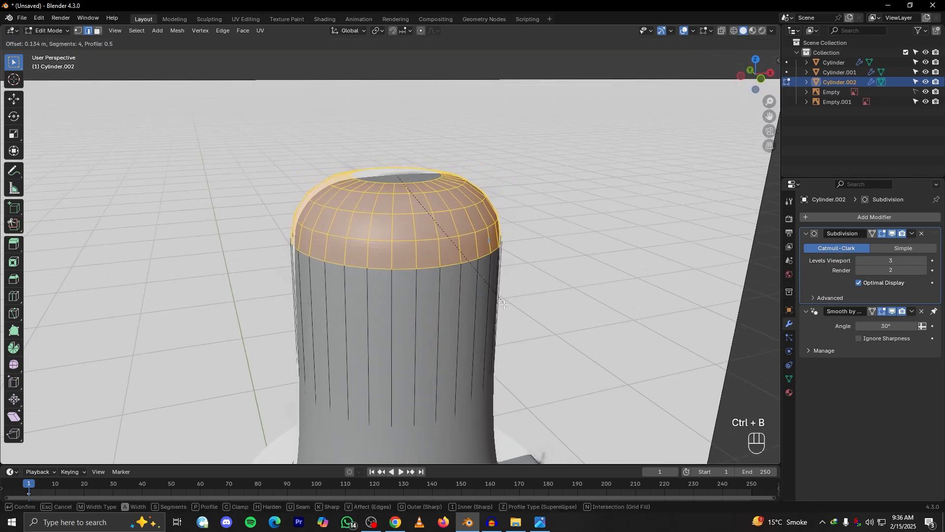
left_click(479, 295)
key("KP_1")
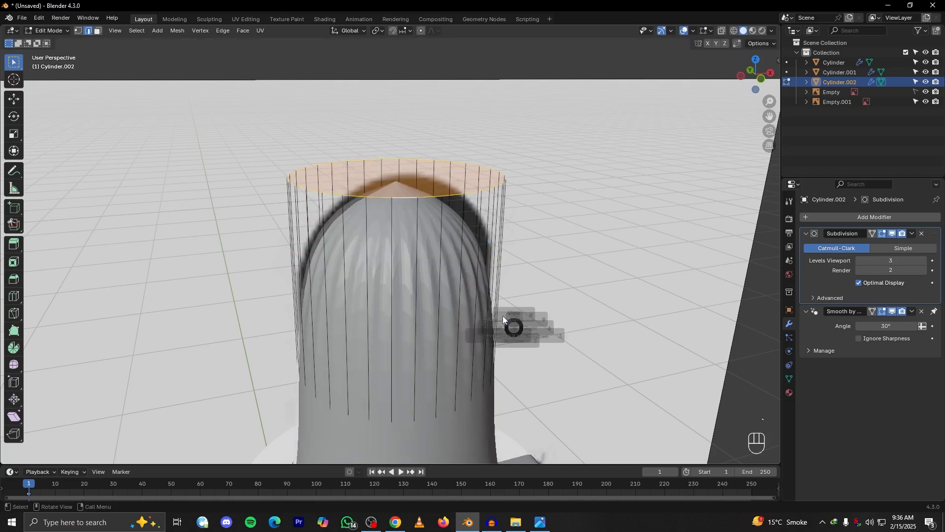
key("ctrl+b")
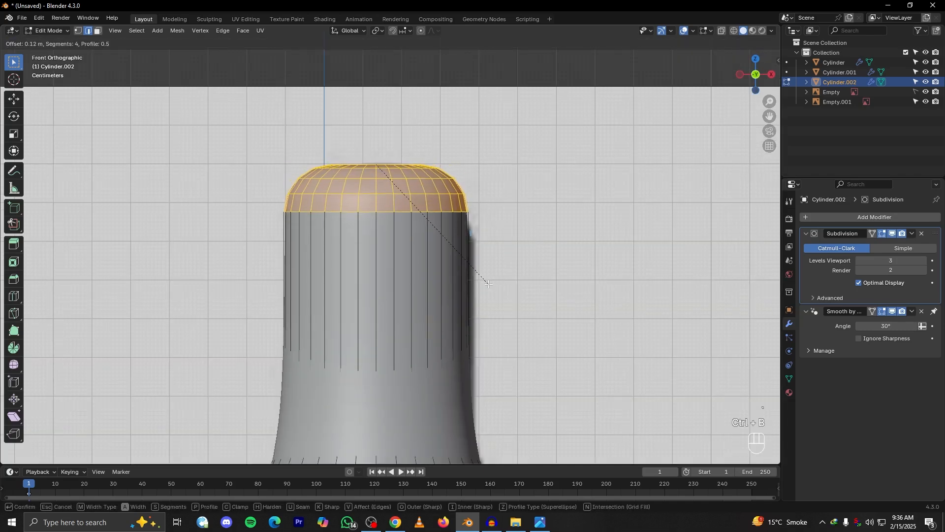
right_click(713, 52)
Try an oversized 4-segment bevel on the bulb's top rim, inspect its shape without X-ray, and undo it
left_click(722, 30)
key("ctrl+b")
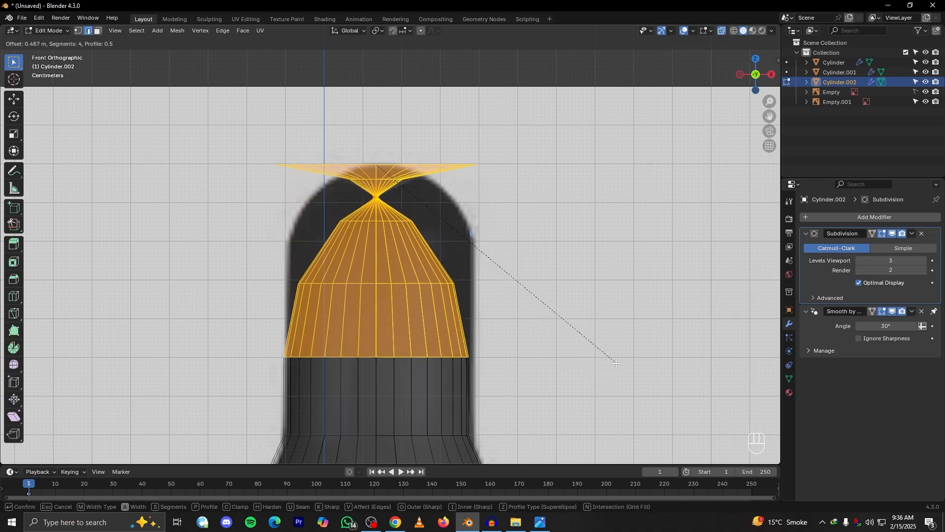
left_click(624, 338)
middle_click_drag(434, 186, 677, 73)
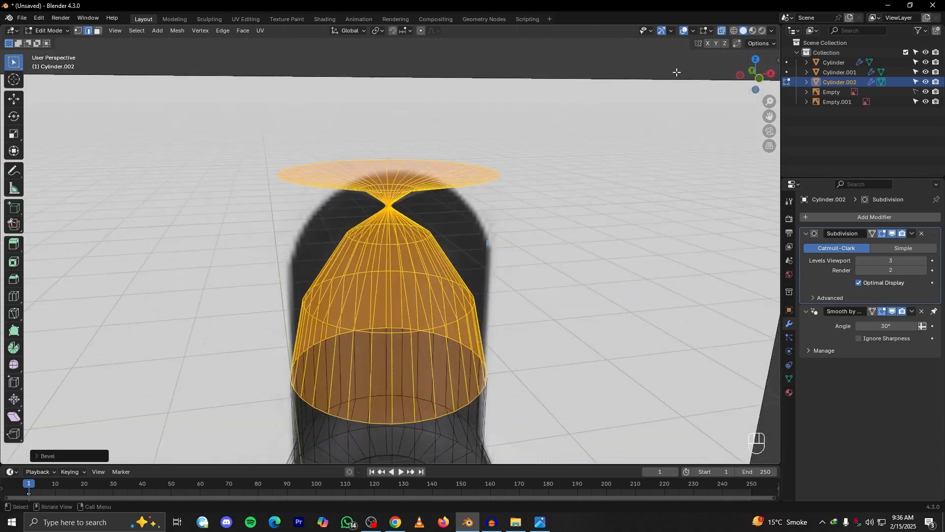
left_click(725, 28)
mouse_move(426, 219)
left_mouse_down("alt")
mouse_move(471, 259)
mouse_move(481, 219)
mouse_move(444, 255)
mouse_move(499, 243)
mouse_move(480, 188)
mouse_move(438, 217)
left_mouse_up("alt")
key("Tab")
key("grave")
left_click(343, 147)
key("Tab")
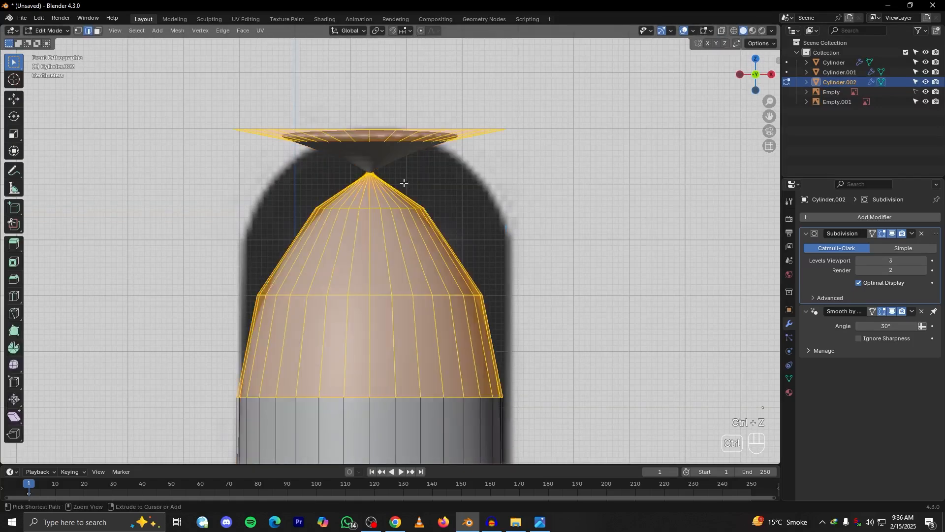
key("ctrl+z")
key("ctrl+z")
With X-ray on, bevel the bulb's top rim with 4 segments and clamping to follow the reference dome
left_click(723, 32)
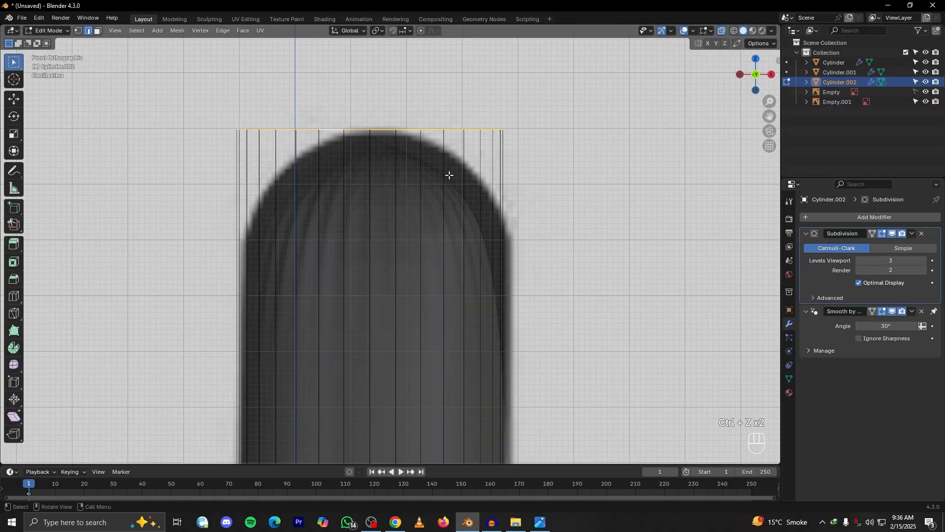
key("ctrl+b")
scroll(492, 222, "up", 3)
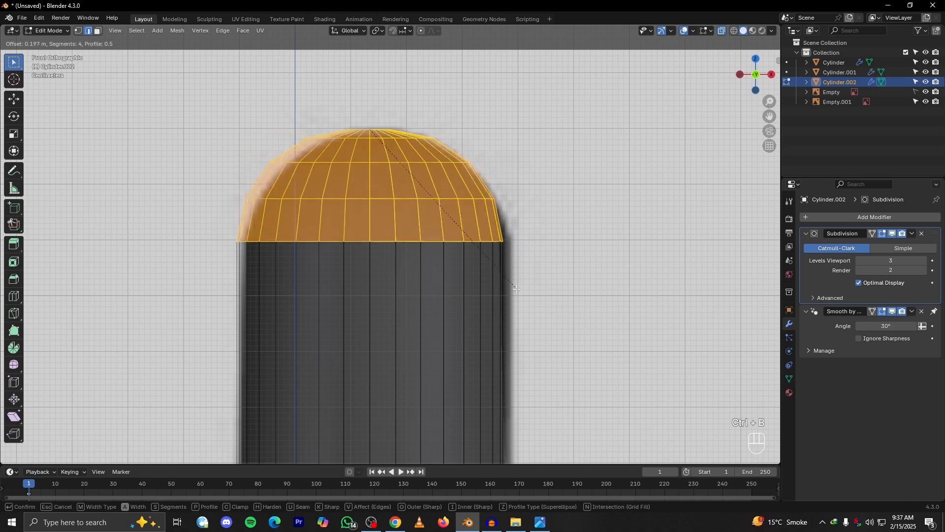
key("c")
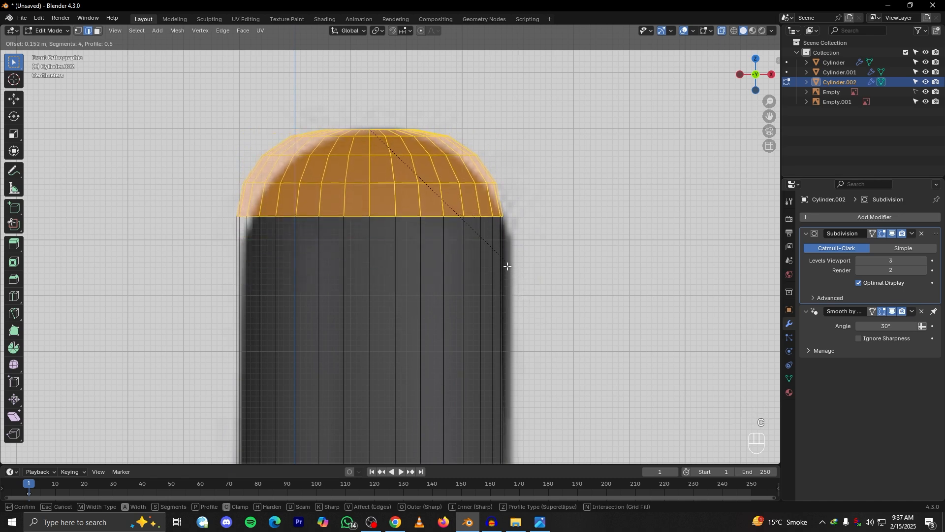
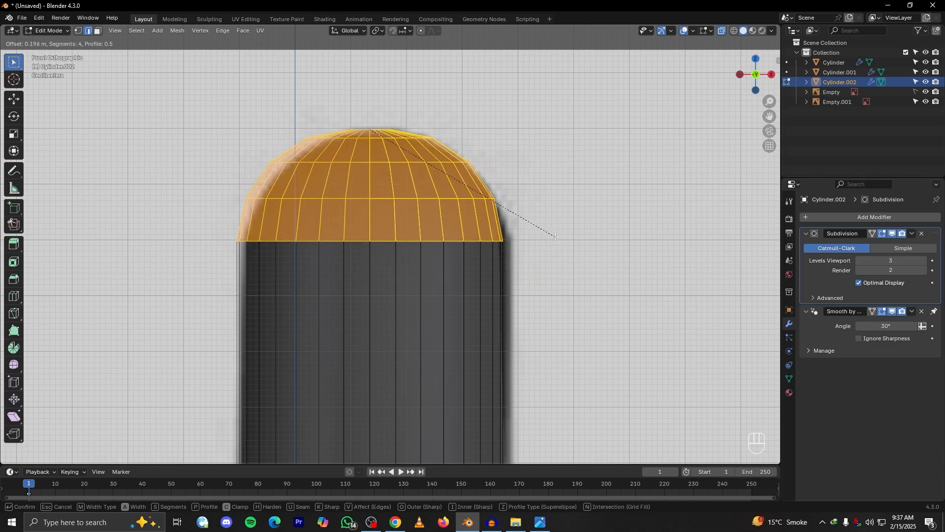
Confirm the bulb's rim bevel, turn off X-ray and inspect the smoothed bulb down to its flared base
left_click(556, 237)
left_click(721, 32)
scroll(443, 212, "down", 4)
left_click_drag(436, 216, 462, 270, "alt")
key("Tab")
scroll(477, 274, "down", 3)
key("grave")
scroll(421, 285, "up", 4)
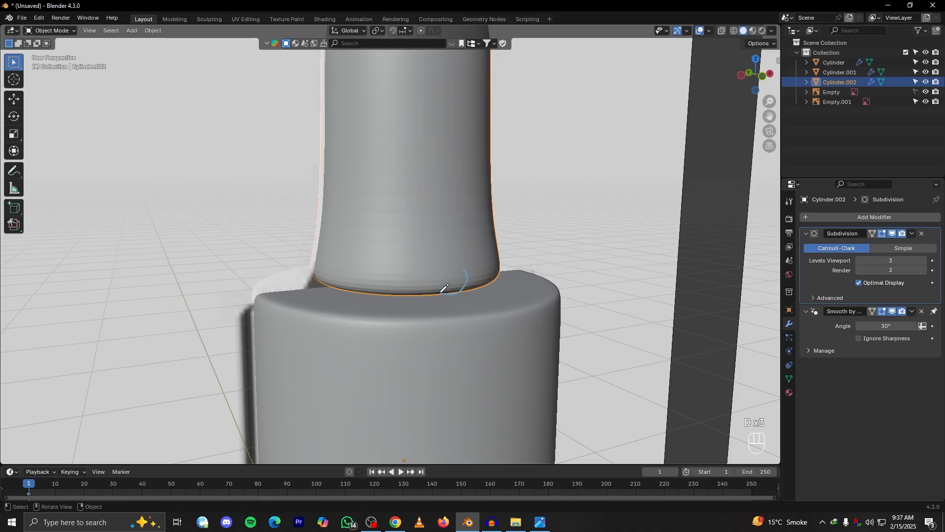
key("d")
key("d")
key("grave")
left_click_drag(432, 236, 462, 286, "alt+shift")
Add a loop cut around the bulb's straight body and slide it down to just above the flare, factor about 0.81
key("Tab")
key("ctrl+r")
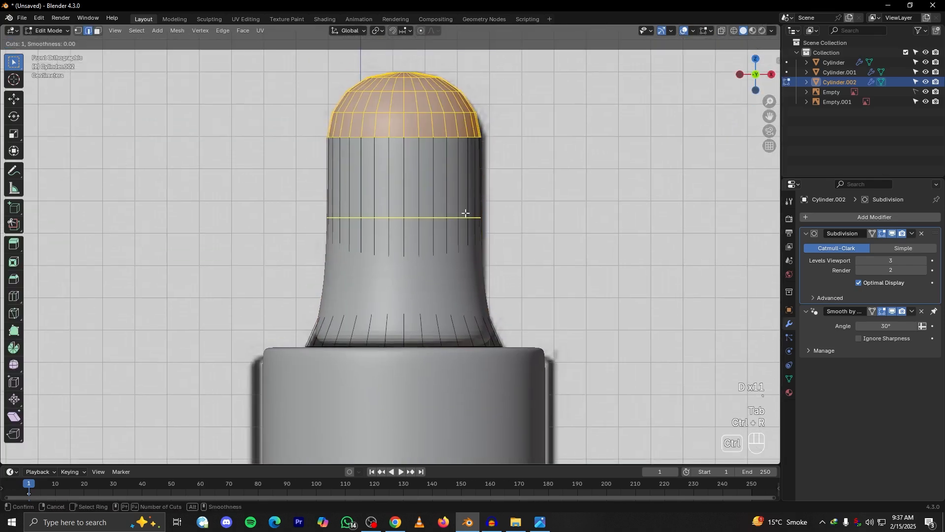
left_click(464, 211)
right_click(465, 211)
key("g")
key("g")
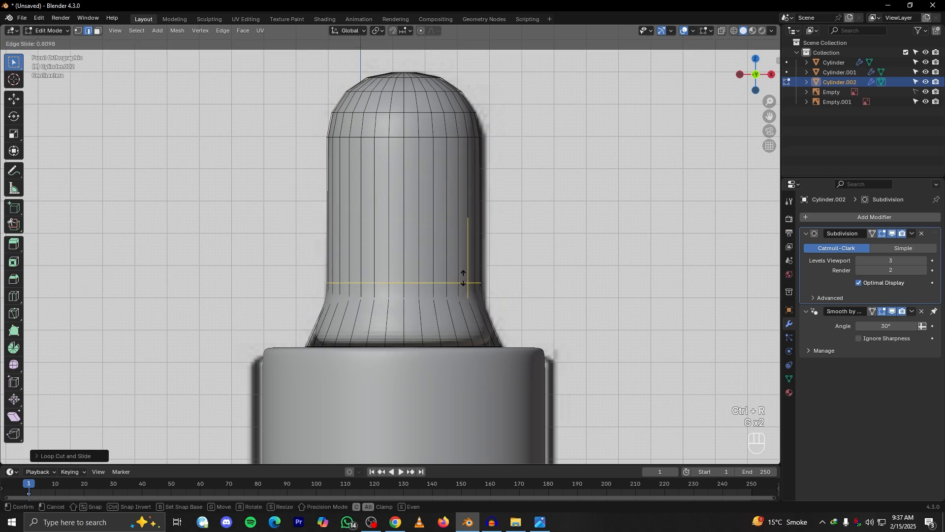
left_click(463, 278)
Add a loop cut around the bulb's flare and slide it down close to the bottom rim
key("ctrl+r")
left_click(480, 322)
right_click(481, 321)
key("g")
key("g")
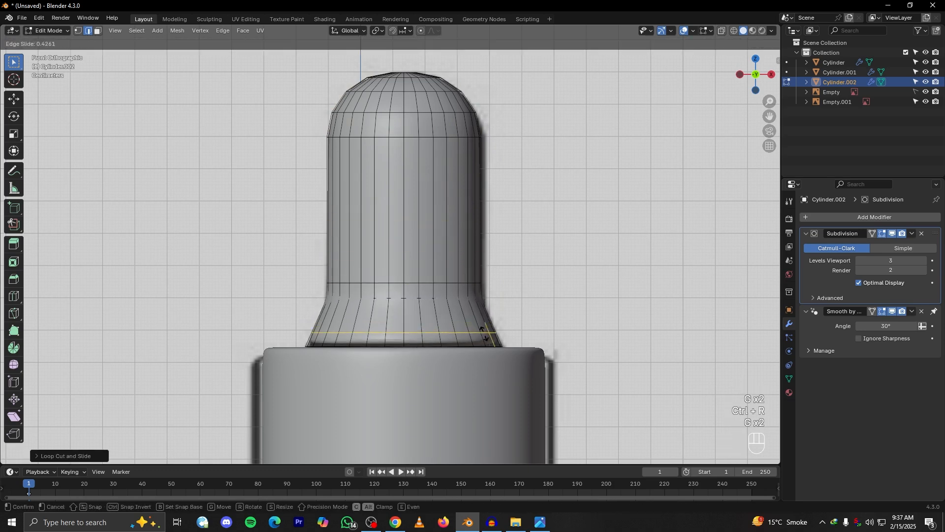
left_click(487, 343)
Add another loop cut across the middle of the bulb's flare and slide it upward by a factor of about -0.30
key("Tab")
middle_click_drag(462, 316, 495, 327)
key("Tab")
key("ctrl+r")
left_click(493, 327)
right_click(494, 327)
key("g")
key("g")
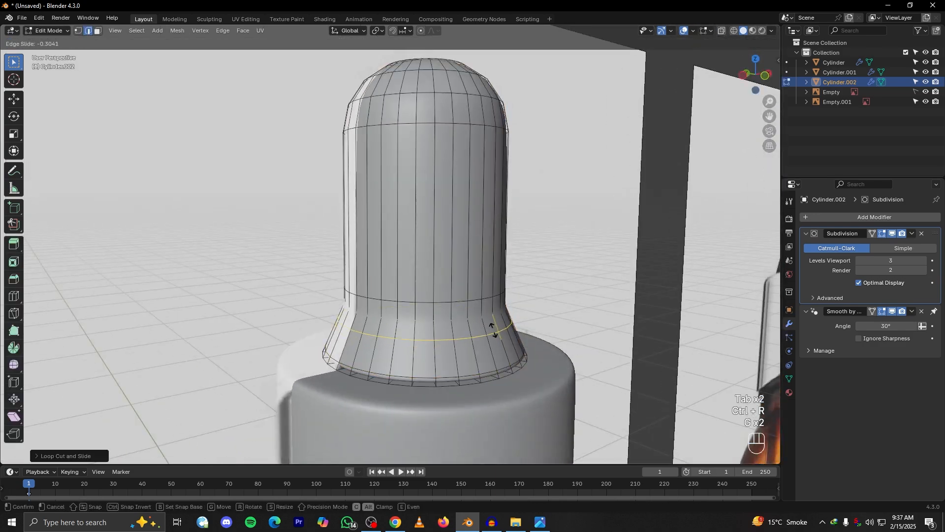
left_click(493, 329)
key("Tab")
middle_click_drag(491, 333, 415, 316)
left_click(416, 316)
key("g")
right_click(508, 367)
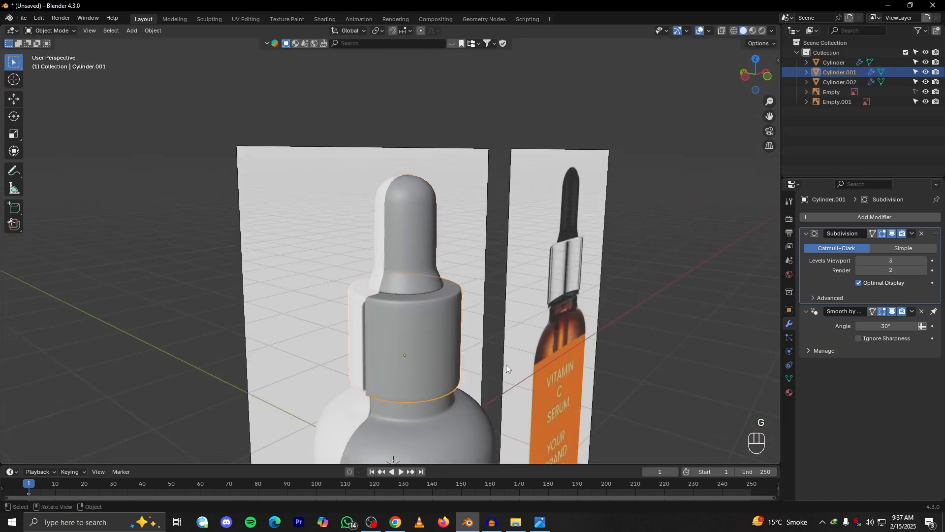
middle_click_drag(432, 278, 402, 261)
left_click(402, 261)
key("g")
right_click(410, 266)
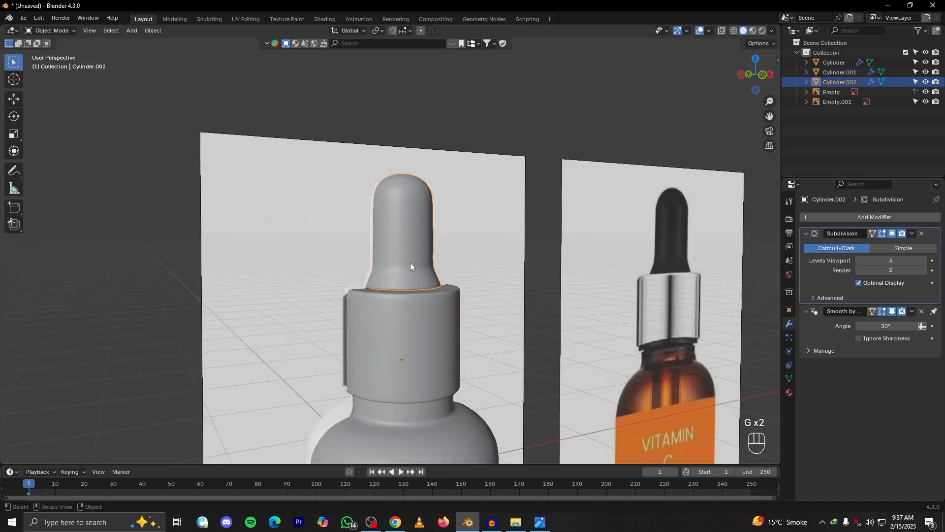
scroll(427, 270, "up", 4)
scroll(427, 270, "down", 4)
Raise the bulb along Z clear of the collar and open its mesh for editing, viewed from below
key("g")
key("z")
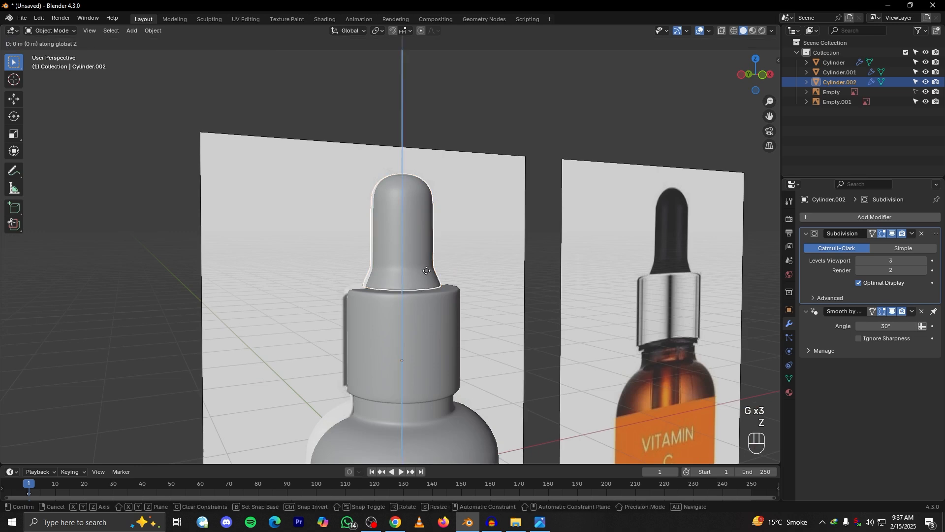
left_click(417, 103)
middle_click_drag(417, 104, 407, 187, "shift")
scroll(413, 226, "up", 3)
key("Tab")
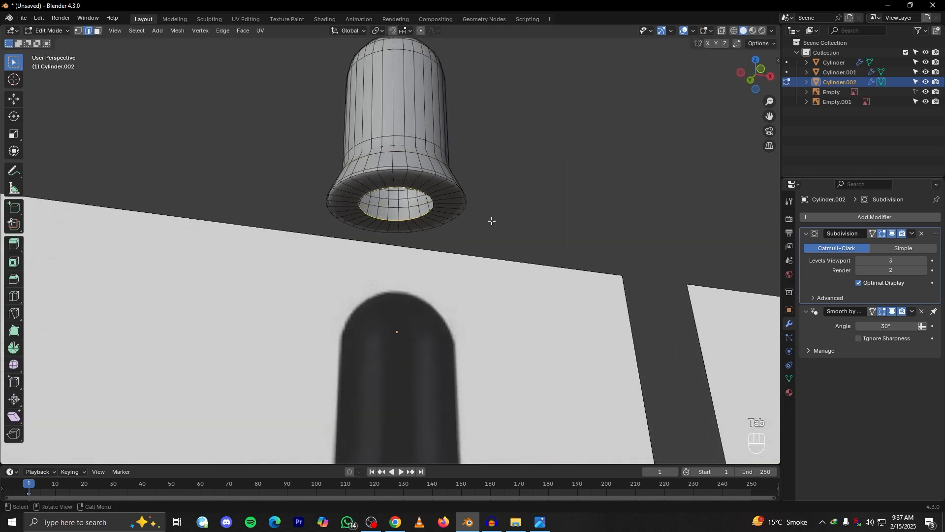
Try extruding the bulb's open bottom rim inward and then down along Z, and undo the extrusions
key("e")
key("s")
left_click(438, 215)
key("e")
key("z")
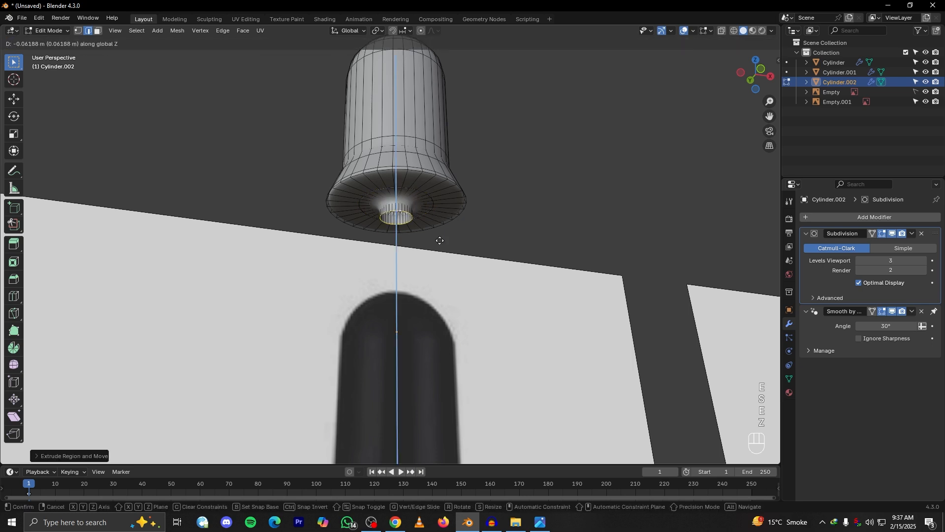
right_click(459, 385)
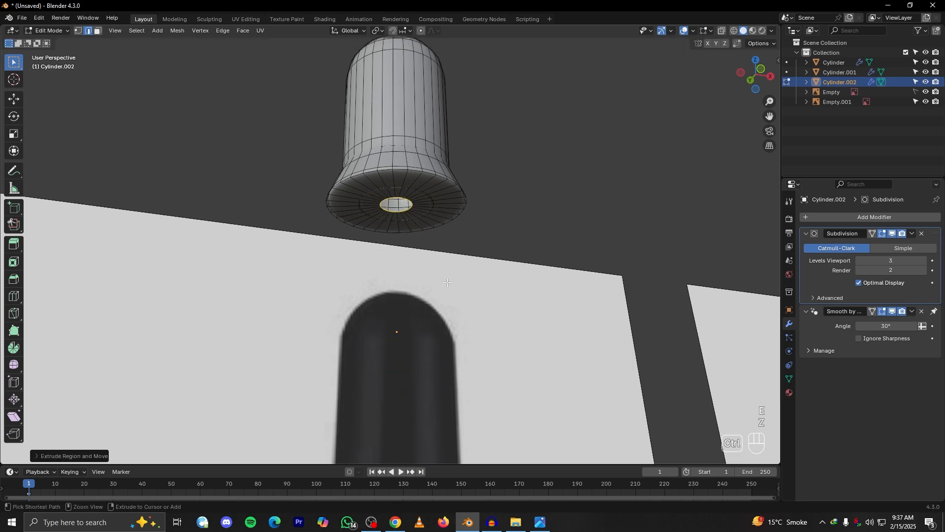
key("ctrl+z")
key("ctrl+z")
scroll(451, 276, "down", 2)
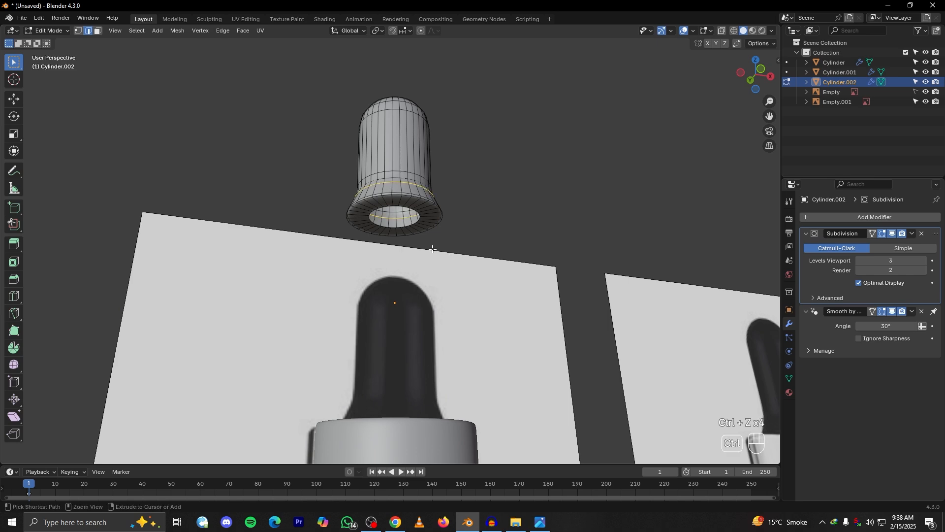
Try to lower the raised bulb along Z back onto the collar, then undo the bulb's moves
middle_click_drag(432, 249, 418, 306)
key("Tab")
key("grave")
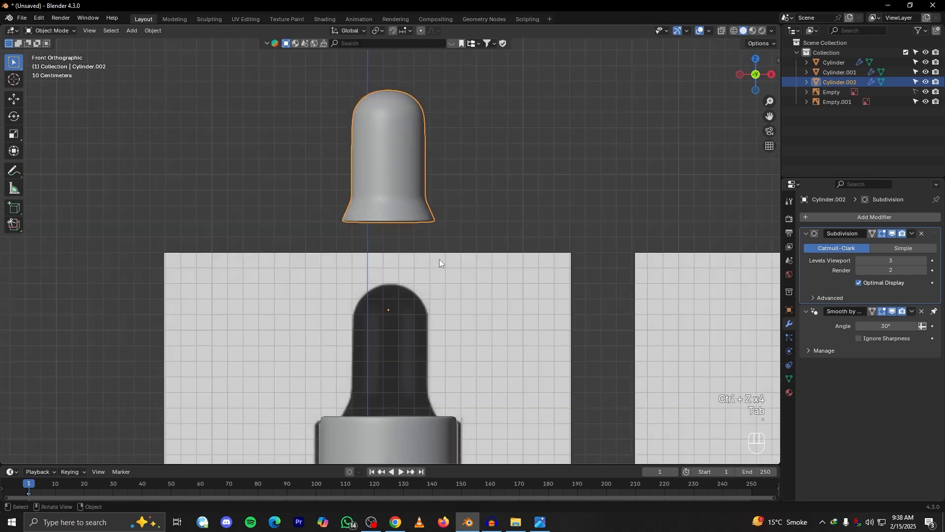
key("g")
key("z")
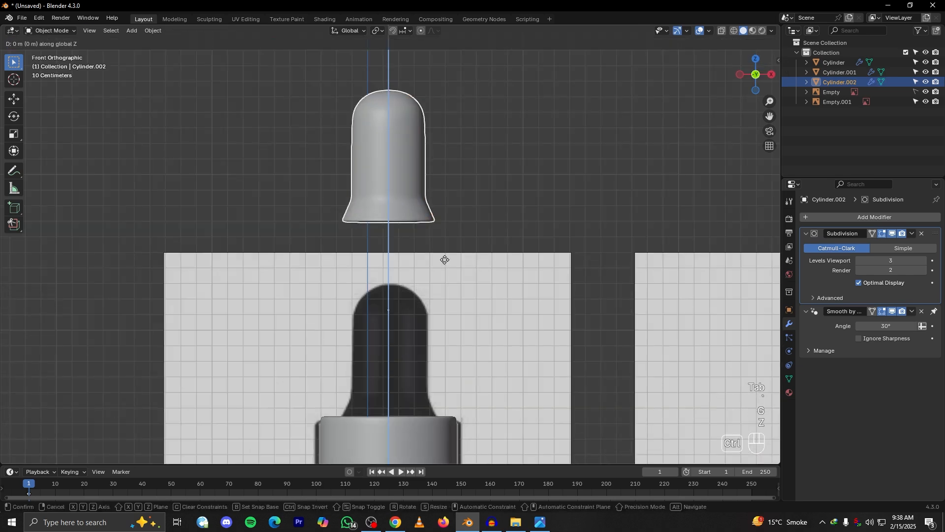
right_click(453, 450)
middle_click_drag(453, 448, 435, 239)
key("ctrl+z")
key("ctrl+z")
key("ctrl+z")
key("ctrl+z")
scroll(435, 235, "down", 4)
left_click_drag(435, 235, 431, 301, "alt")
mouse_move(431, 301)
left_mouse_down("alt")
mouse_move(407, 270)
mouse_move(412, 300)
left_mouse_up("alt")
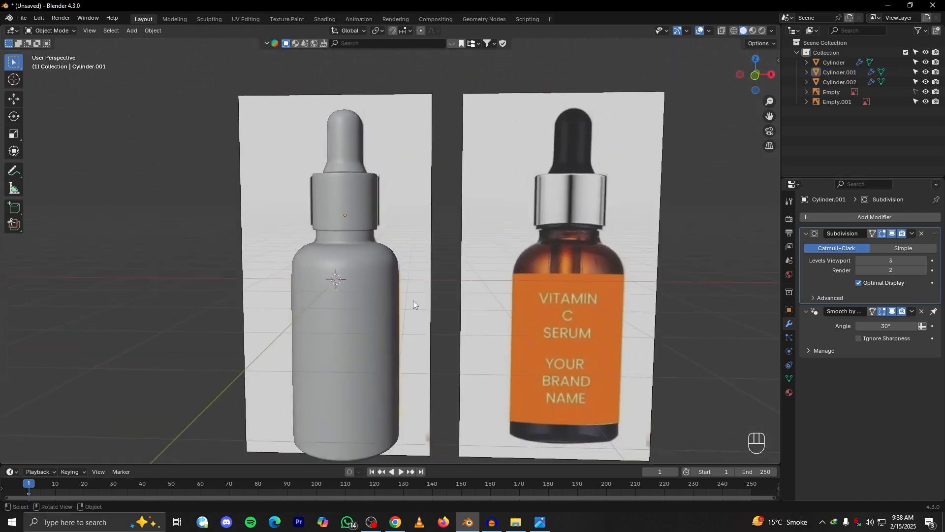
Select the bottle body's bottom face and inset it
scroll(415, 300, "up", 2)
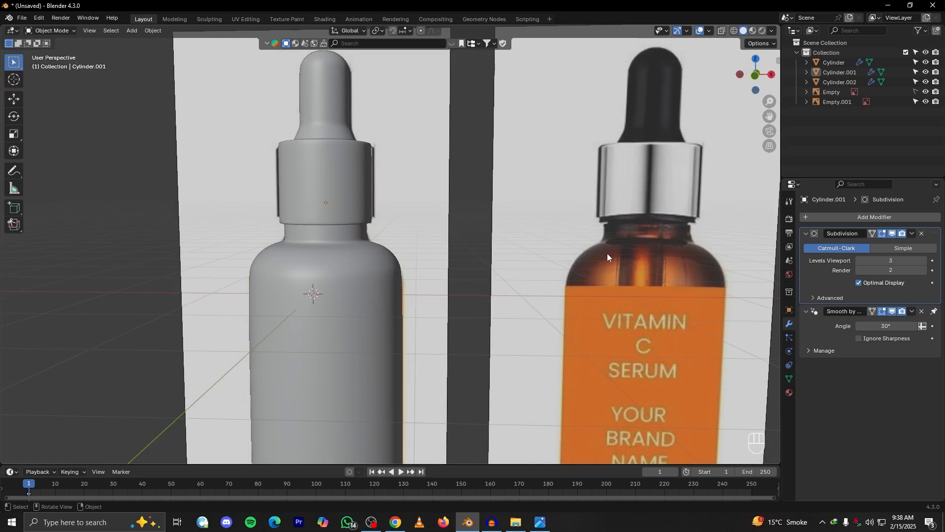
left_click(323, 286)
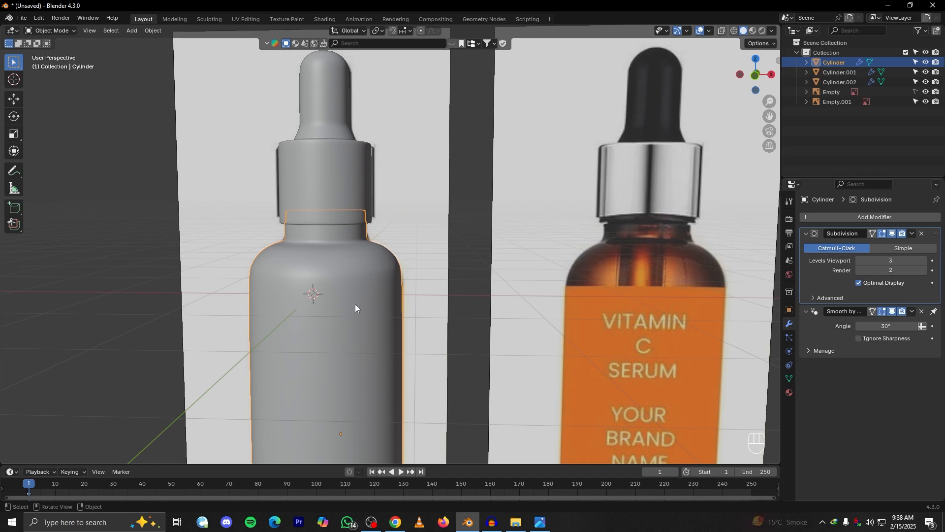
scroll(361, 304, "down", 4)
left_click_drag(328, 349, 369, 294, "alt")
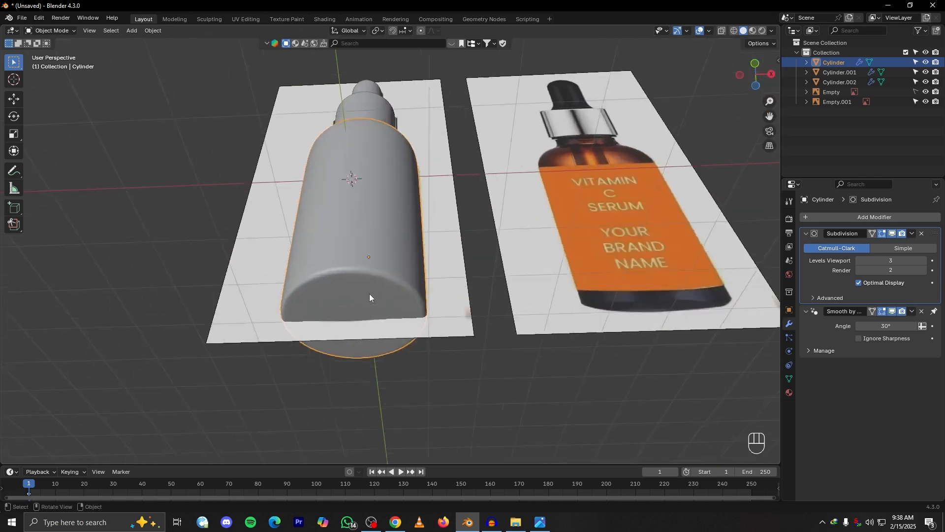
scroll(370, 295, "up", 4)
left_click_drag(514, 287, 450, 294, "alt")
key("Tab")
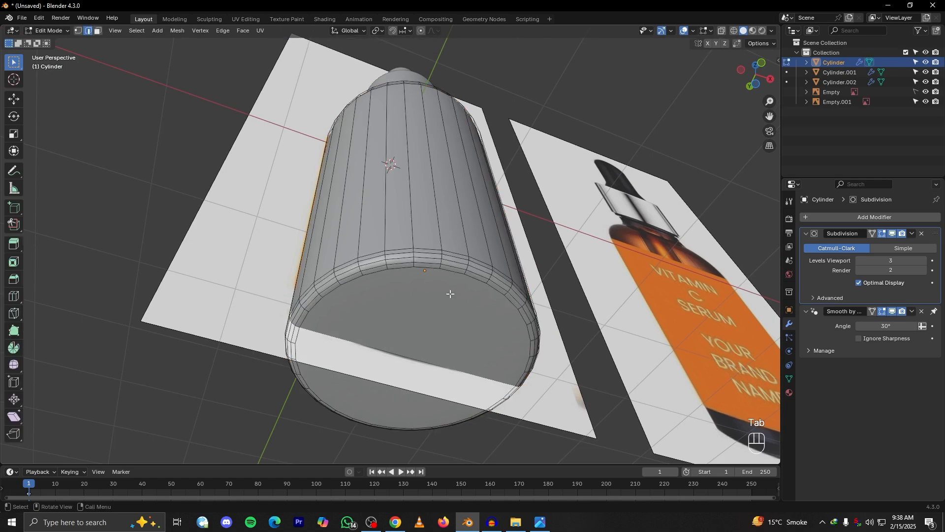
left_click(439, 306)
left_click_drag(450, 351, 495, 312, "alt")
key("i")
left_click(480, 379)
Raise the inset bottom face slightly along Z, check the recess, and fine-tune its height
scroll(481, 361, "up", 2)
key("g")
key("z")
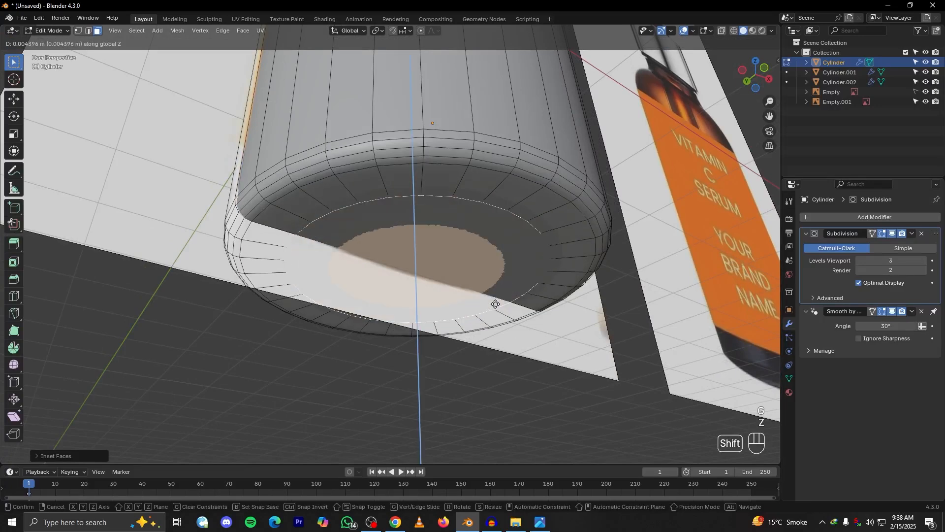
left_click(497, 304)
key("Tab")
left_click_drag(505, 303, 527, 302, "alt")
key("Tab")
key("g")
key("z")
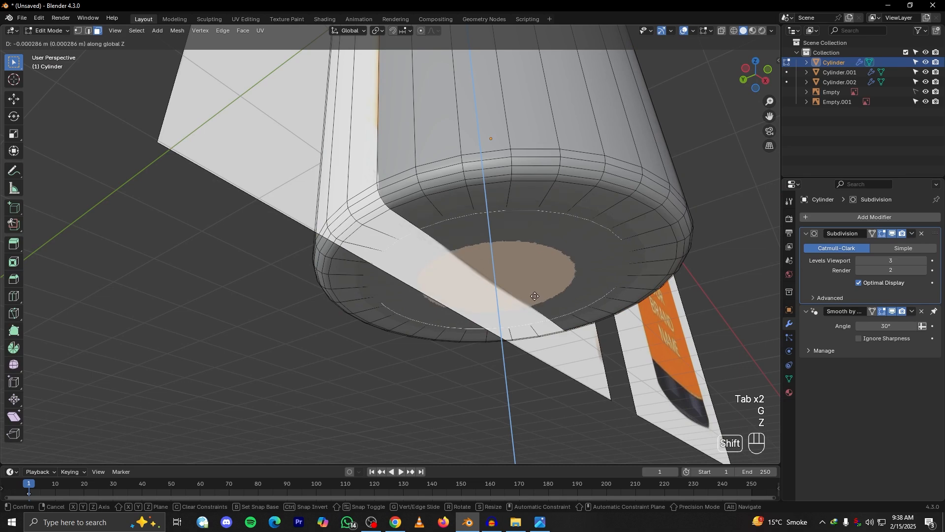
left_click(535, 297)
Inset the bottle's recessed bottom face a second time and check the base from below
key("i")
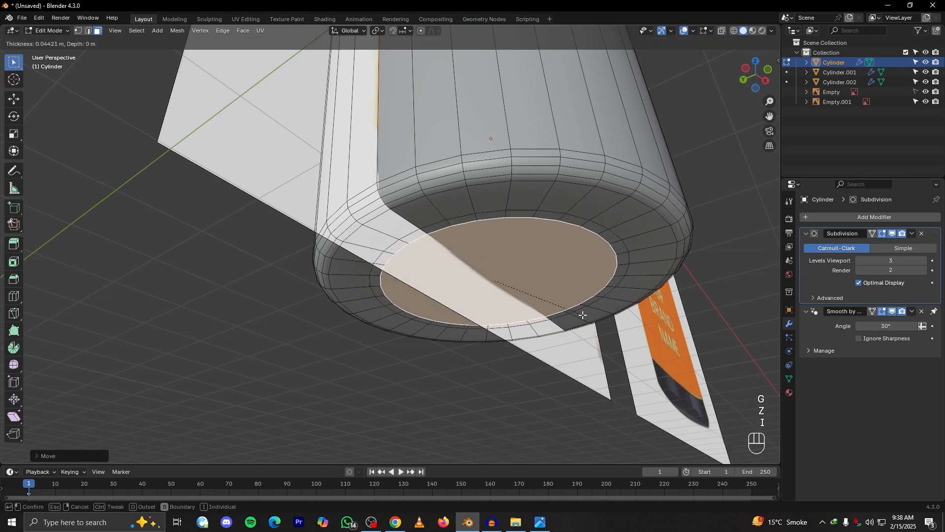
left_click(550, 309)
key("Tab")
left_click_drag(550, 309, 601, 293, "alt")
key("Tab")
Try to move the innermost bottom face along Z, cancel it, and leave mesh editing
key("g")
key("z")
right_click(590, 323)
key("g")
key("z")
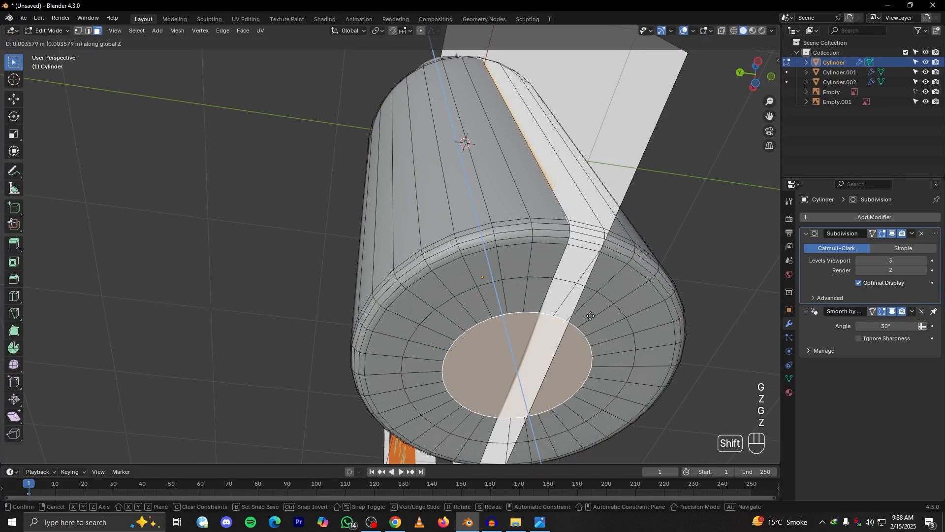
right_click(590, 316)
key("Tab")
left_click_drag(595, 329, 507, 391, "alt")
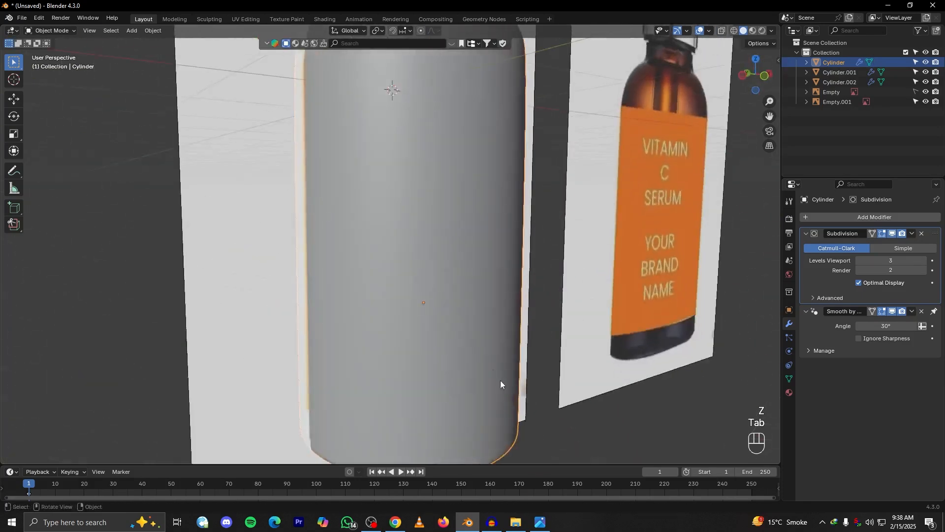
Review the whole bottle beside the reference in front view and save the project as video.blend
scroll(507, 391, "down", 5)
left_click_drag(415, 299, 428, 315, "alt")
left_click_drag(428, 315, 431, 376, "alt+shift")
left_click(493, 403)
left_click_drag(492, 403, 434, 382, "alt")
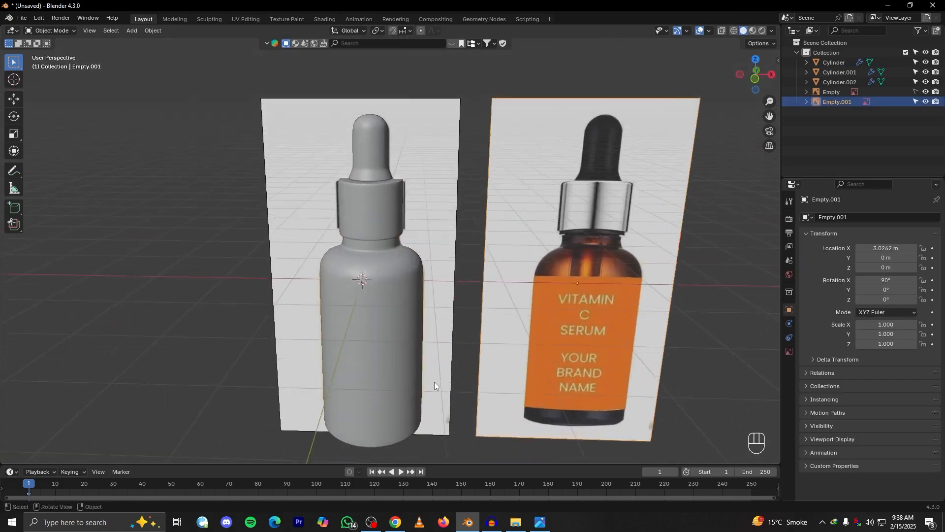
key("KP_1")
scroll(350, 275, "up", 5)
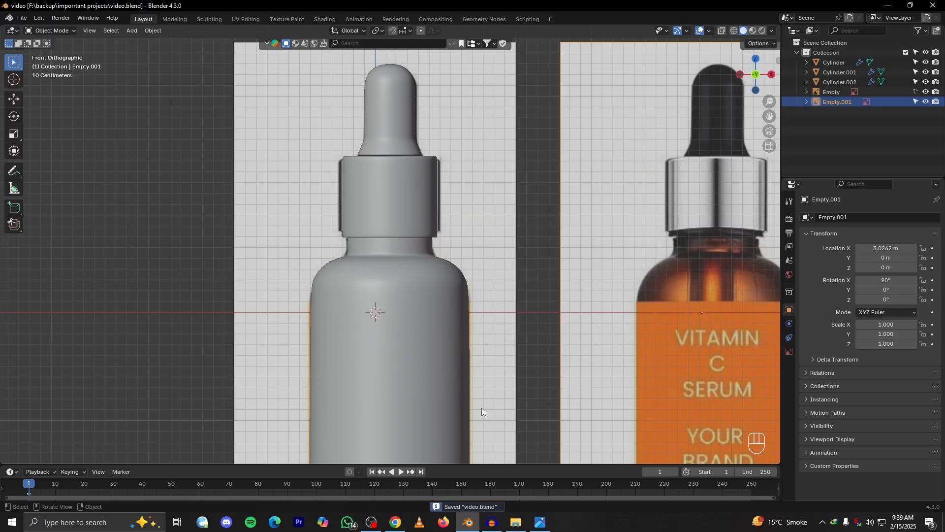
key("ctrl+s")
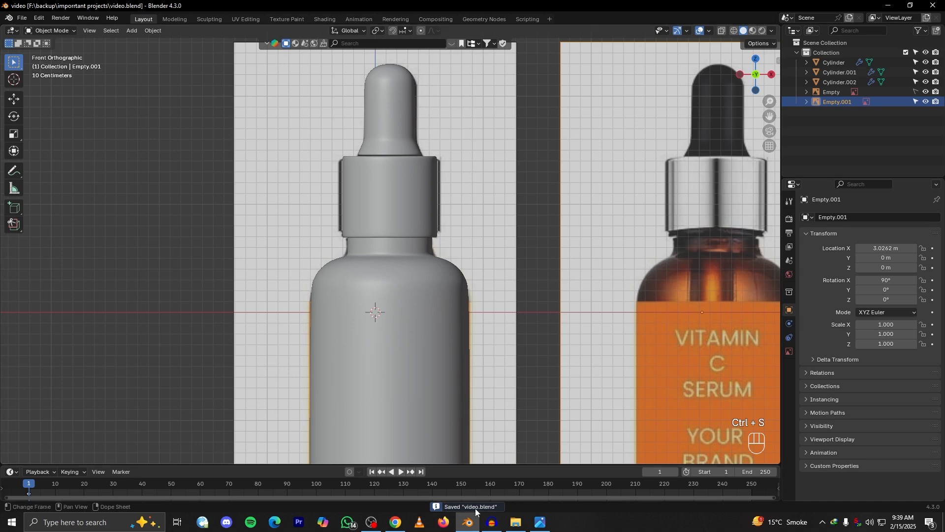
Examine the reference bottle's label area against the modelled bottle body in front view
scroll(401, 246, "down", 3)
scroll(412, 222, "up", 4)
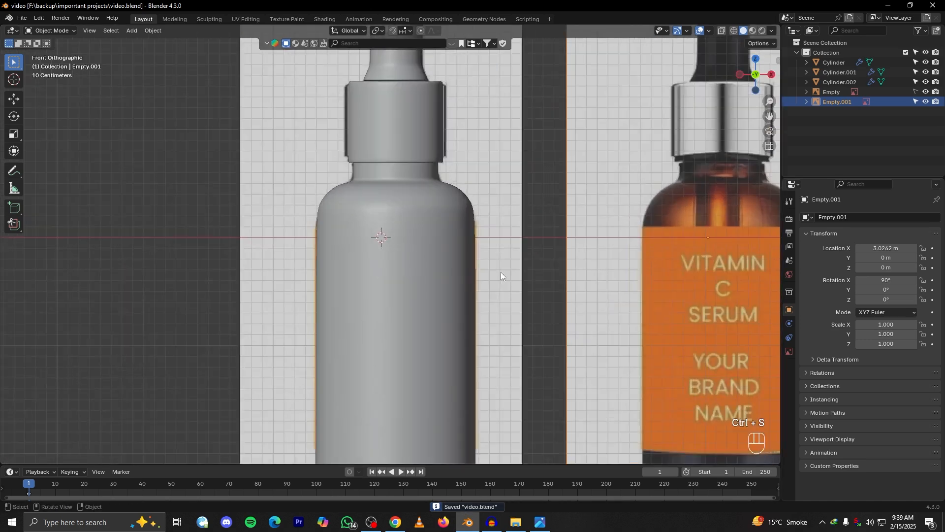
middle_click_drag(715, 284, 568, 262, "shift")
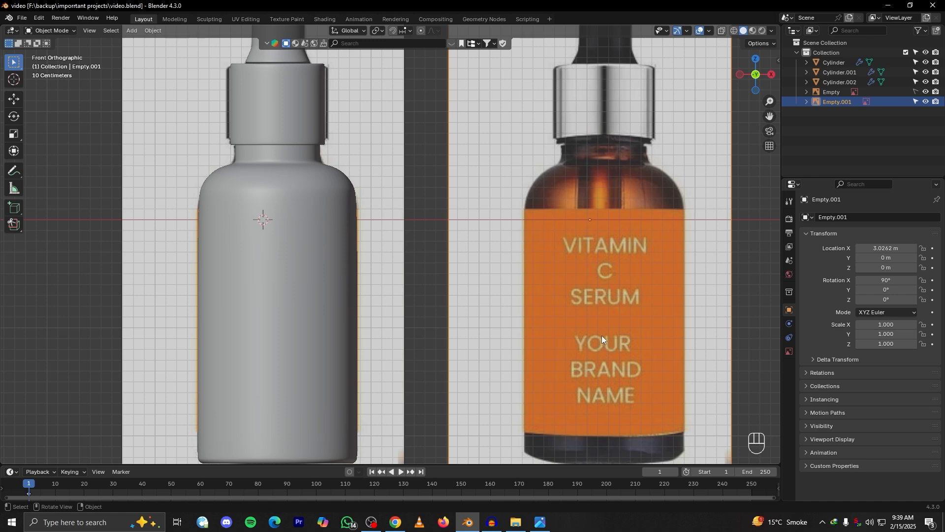
left_click_drag(312, 282, 416, 314, "alt+shift")
left_click(344, 293)
scroll(387, 301, "up", 3)
scroll(409, 295, "down", 1)
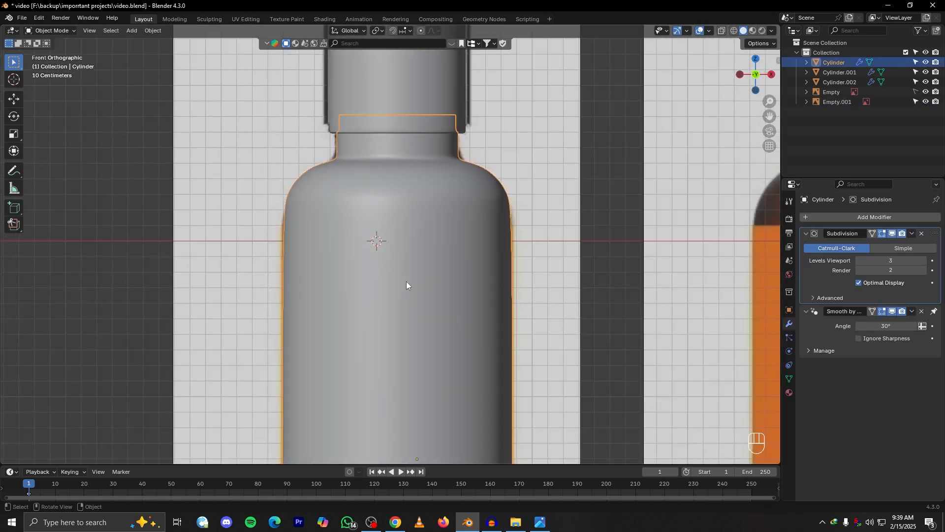
left_click_drag(510, 289, 495, 234, "alt+shift")
scroll(495, 235, "down", 2)
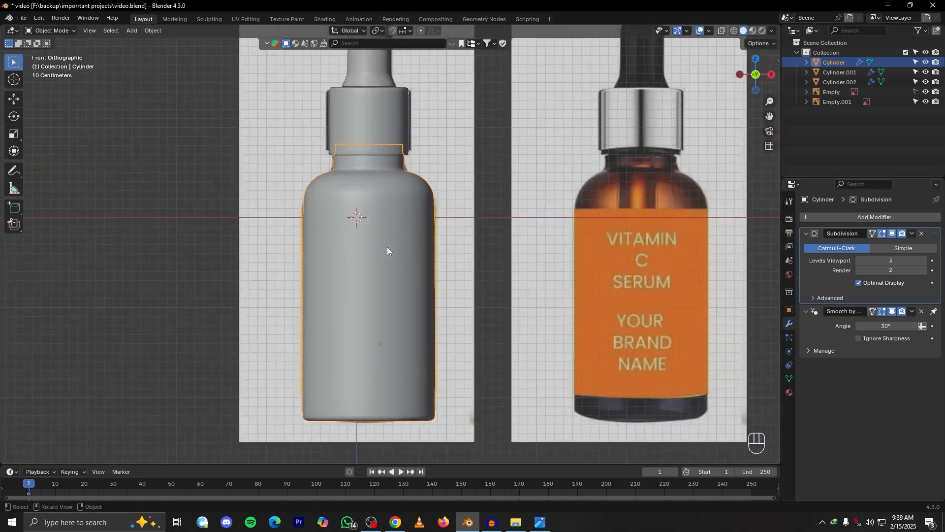
Open the bottle body's mesh for editing in front view and turn on X-ray to show the reference label
key("Tab")
left_click_drag(367, 278, 418, 300, "alt")
key("grave")
left_click(397, 282)
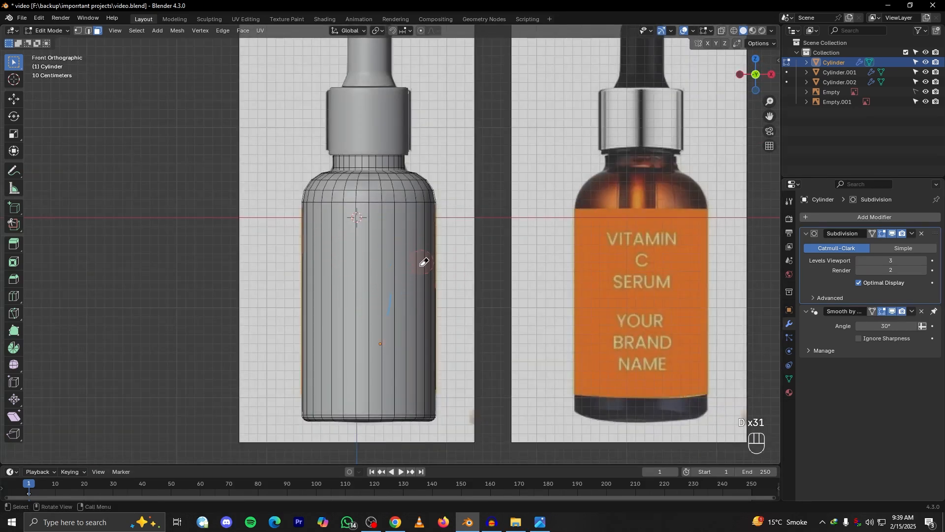
scroll(393, 268, "down", 2)
scroll(393, 269, "up", 2)
left_click(722, 31)
left_click(722, 31)
left_click(722, 31)
scroll(447, 238, "up", 3)
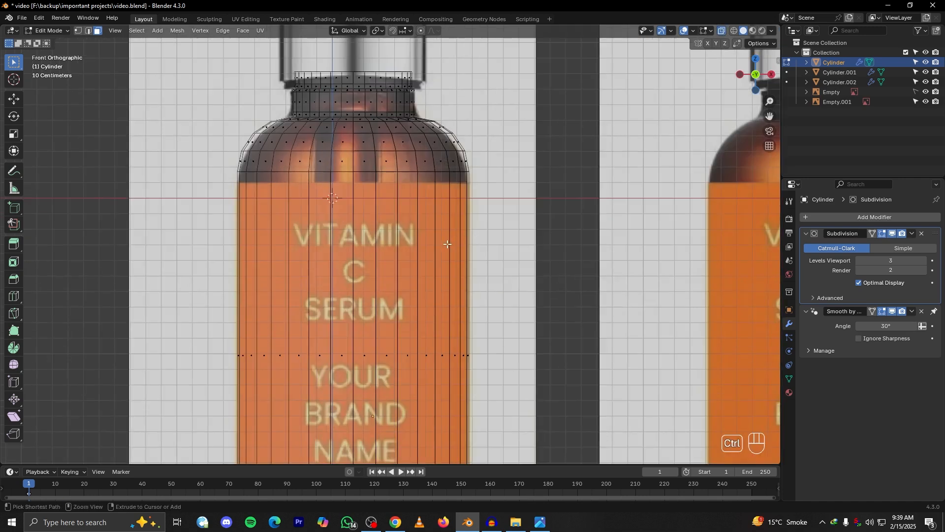
Add a loop cut around the bottle body and slide it up to the top edge of the reference label
key("ctrl+r")
left_click(447, 245)
right_click(446, 244)
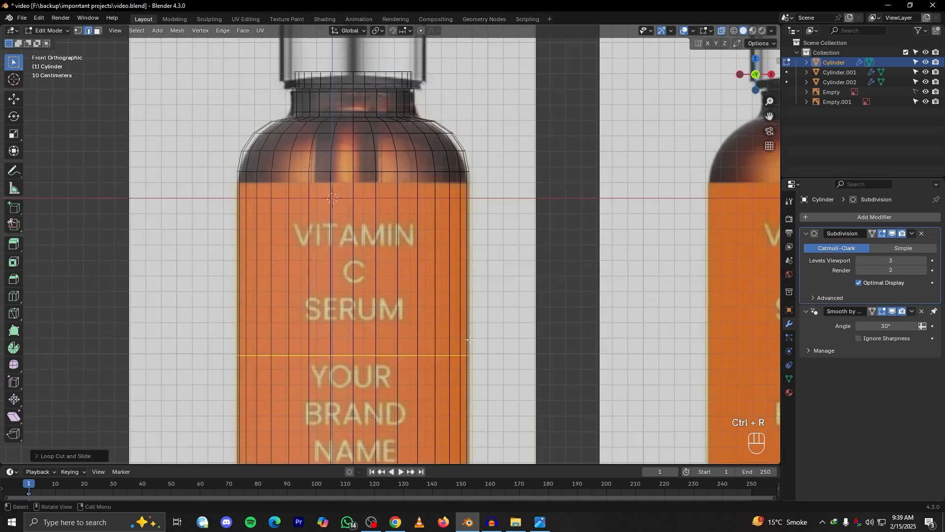
key("g")
key("g")
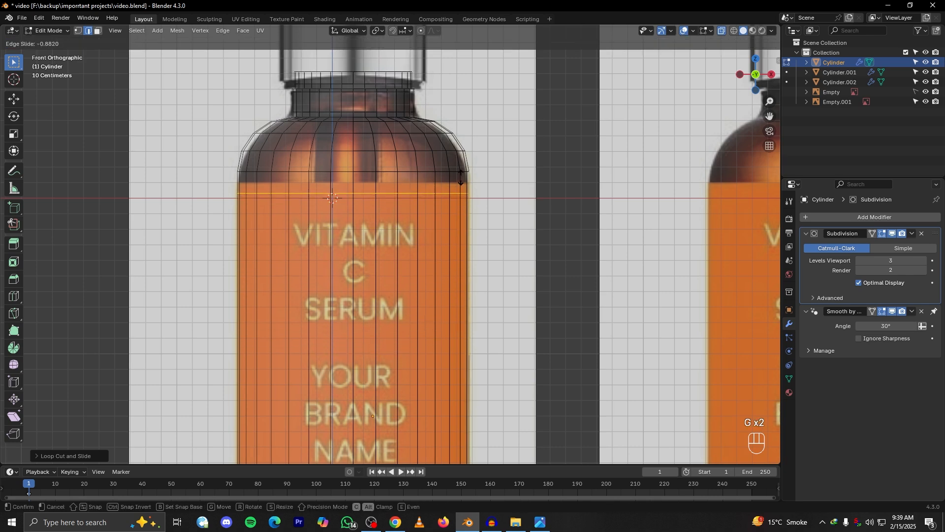
left_click(461, 173)
Add a second loop cut around the bottle body and slide it down to the bottom edge of the reference label
middle_click_drag(446, 439, 440, 291, "shift")
key("ctrl+r")
left_click(439, 292)
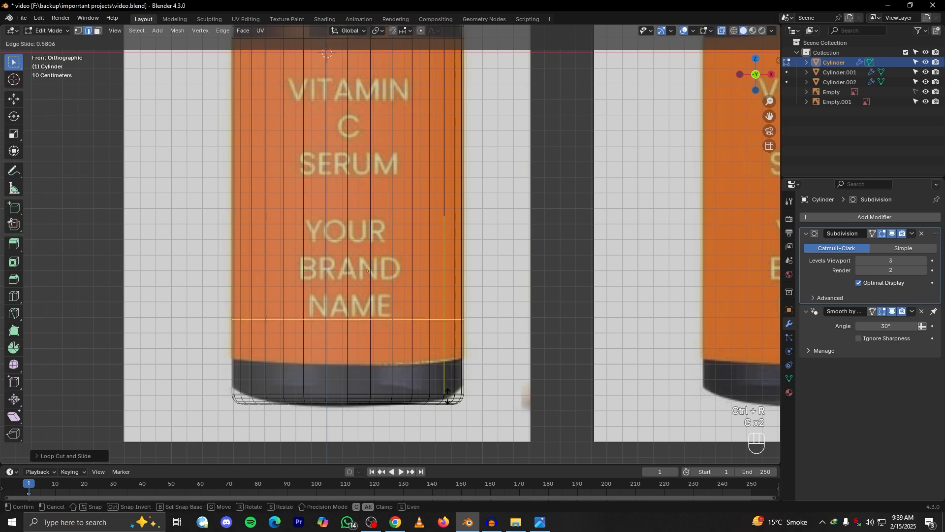
left_click(447, 434)
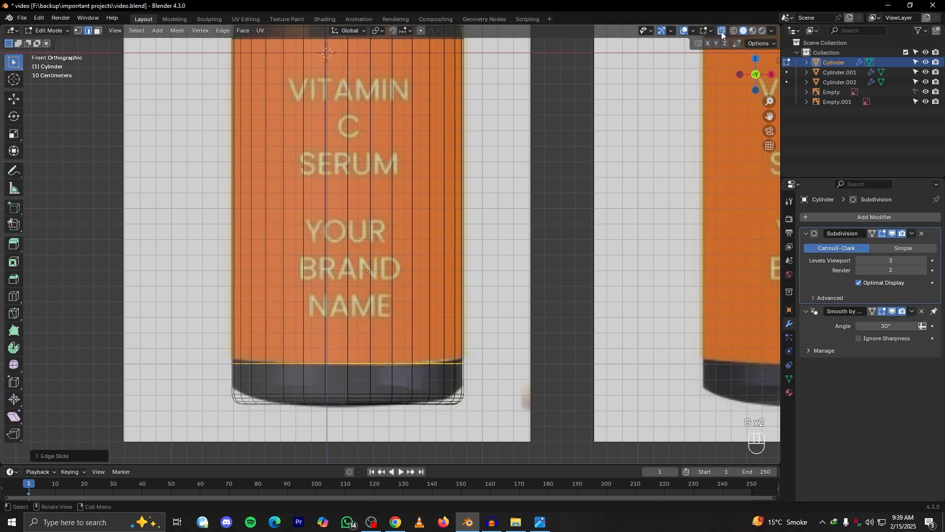
Turn off X-ray, switch to face selection and select the full ring of faces between the two new edge loops
scroll(374, 222, "down", 3)
middle_click_drag(345, 217, 386, 211)
scroll(423, 211, "up", 3)
left_click(97, 31)
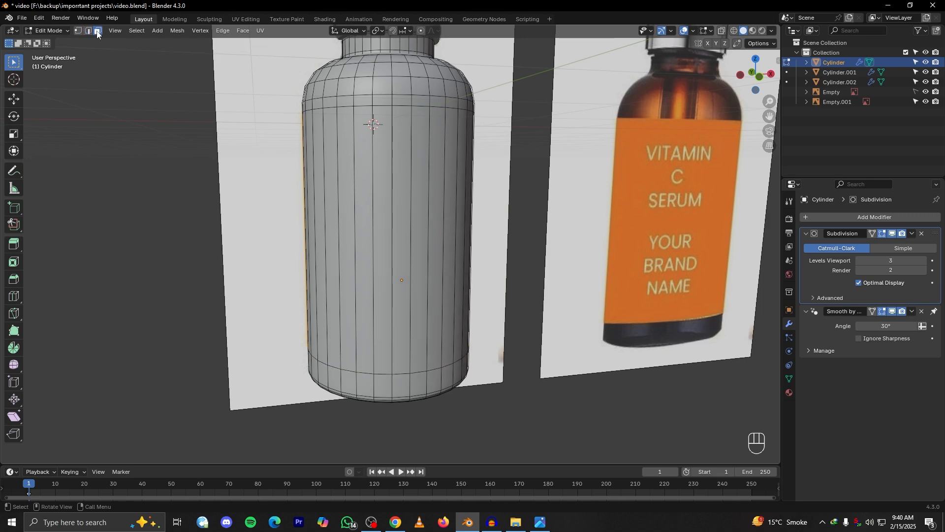
left_click(374, 180, "alt")
middle_click_drag(375, 181, 423, 252)
left_click(425, 253)
scroll(424, 252, "up", 4)
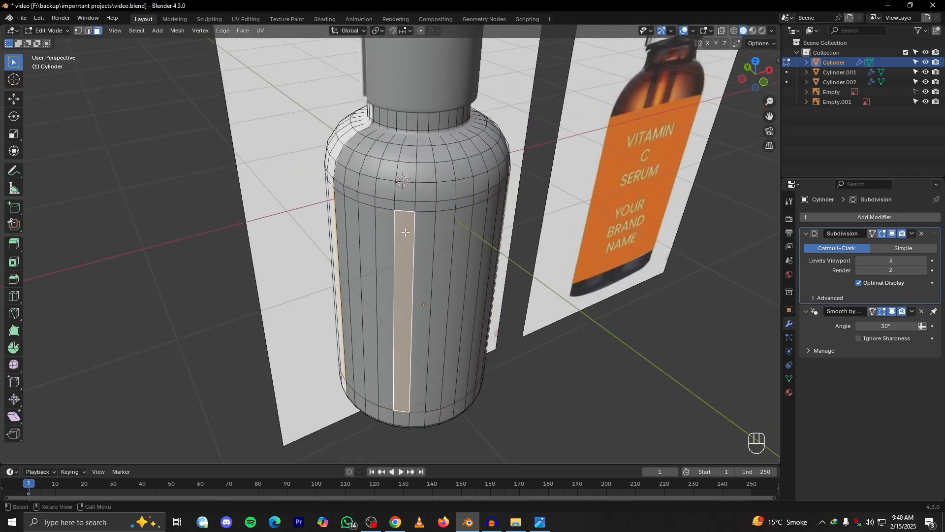
left_click(457, 264)
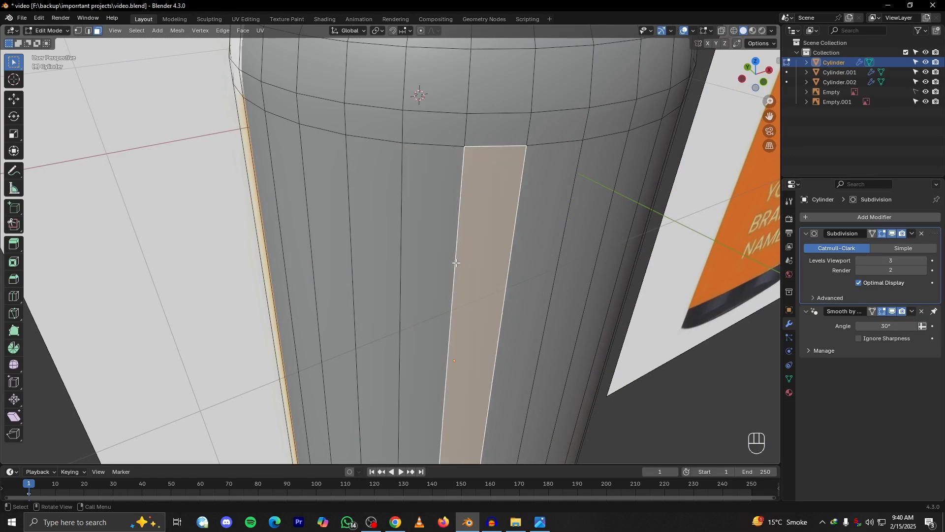
left_click(456, 263, "alt")
scroll(482, 256, "down", 5)
middle_click_drag(483, 256, 398, 187)
scroll(398, 187, "up", 4)
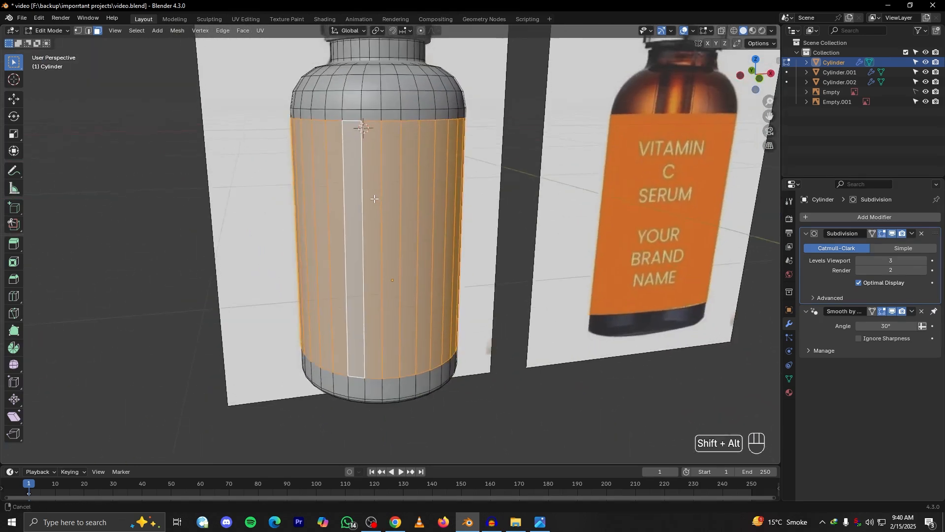
middle_click_drag(376, 171, 420, 196)
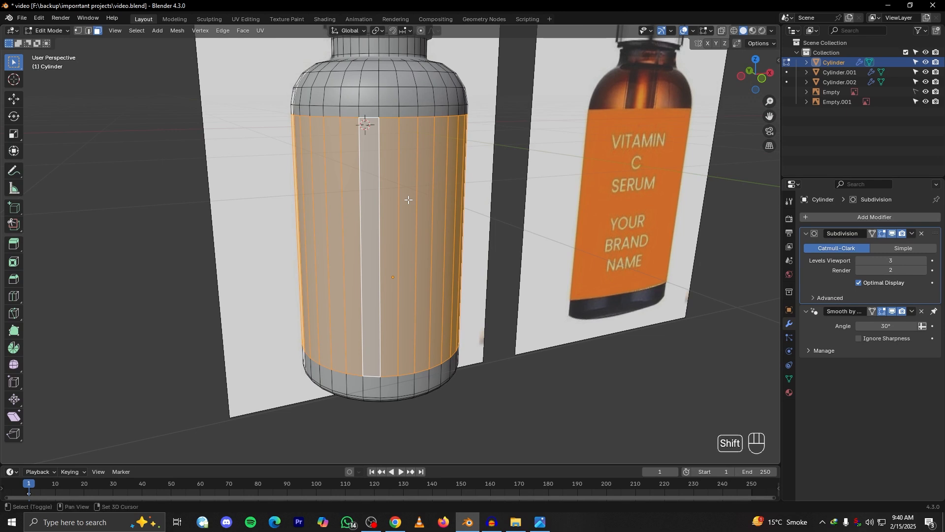
Duplicate the selected label faces in place, separate the copy into its own object and leave mesh editing
key("shift+d")
right_click(504, 233)
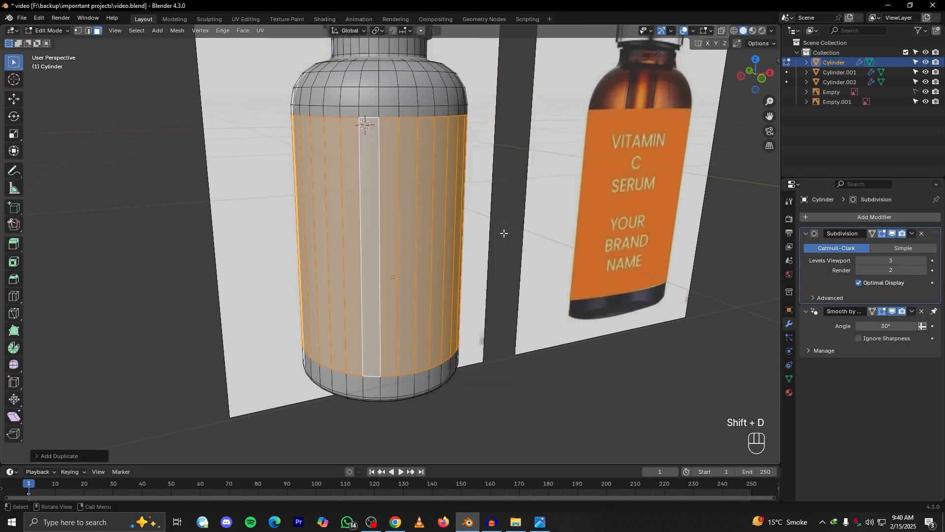
key("p")
left_click(503, 233)
key("Tab")
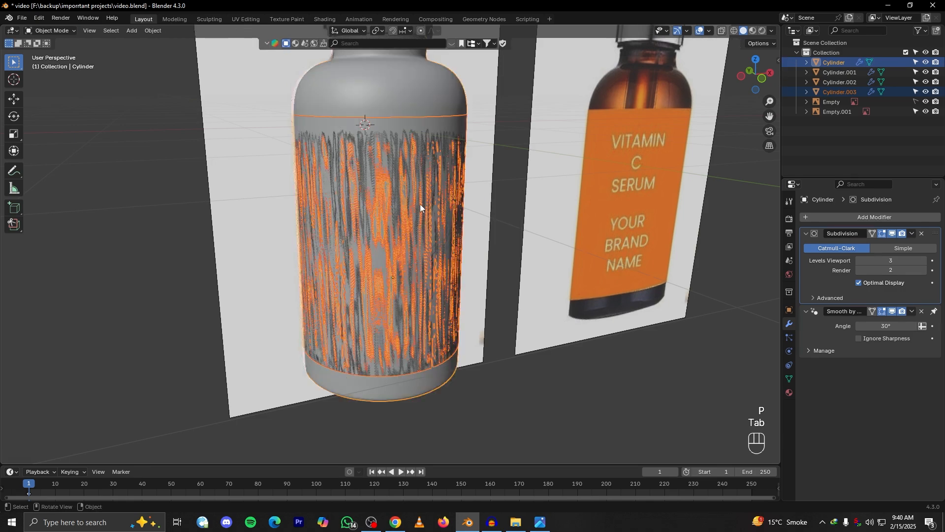
Select the separated label shell and scale it very slightly so its surface clears the bottle body
middle_click_drag(414, 212, 413, 214)
key("s")
right_click(494, 206)
middle_click_drag(494, 205, 472, 190)
scroll(472, 191, "up", 3)
left_click_drag(470, 196, 462, 266, "alt+shift")
left_click_drag(459, 157, 454, 203, "alt")
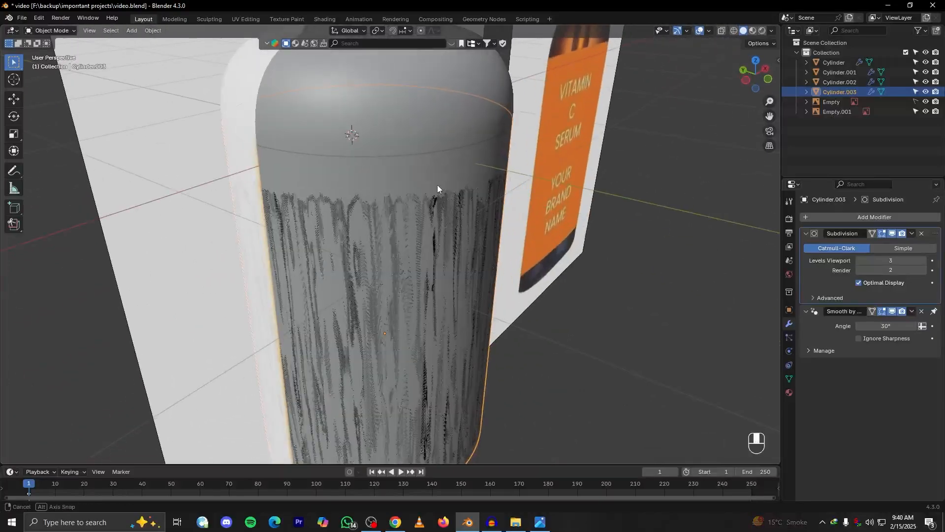
scroll(531, 285, "down", 6)
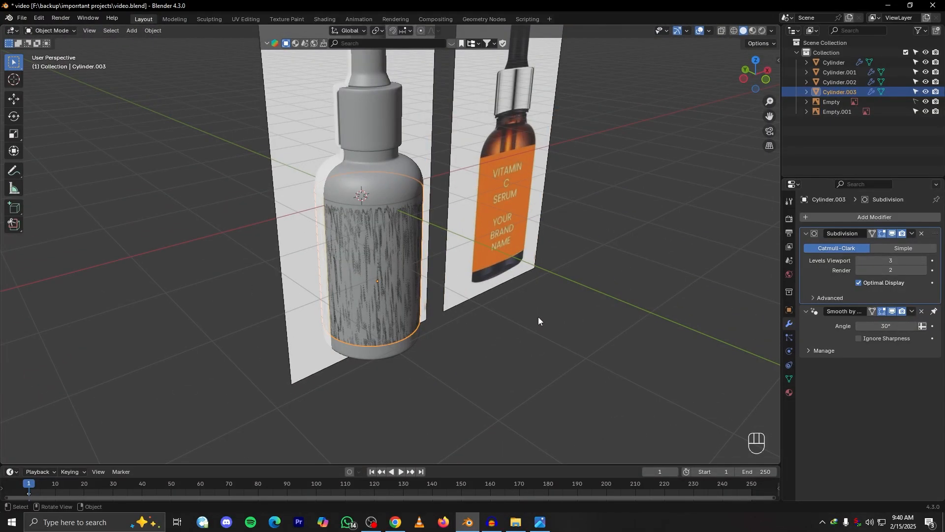
left_click_drag(481, 311, 448, 246, "alt+shift")
scroll(517, 341, "up", 4)
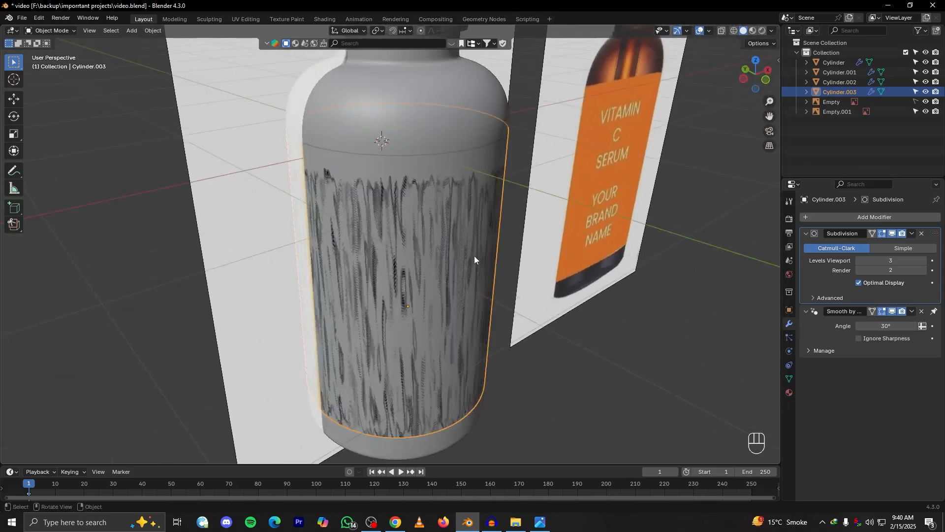
key("s")
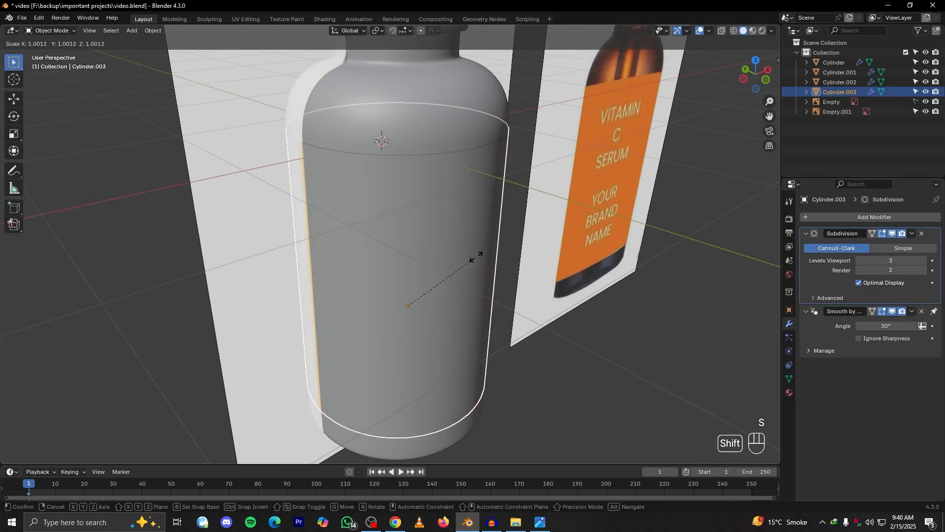
right_click(475, 257)
key("s")
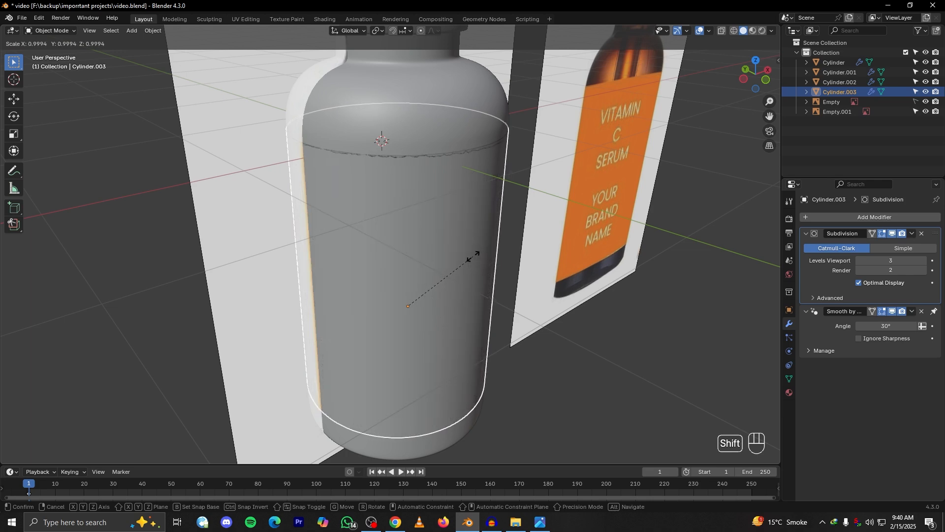
left_click(474, 257)
Deselect the label shell and inspect its fit around the bottle body from several angles beside the reference
left_click(551, 388)
left_click_drag(551, 390, 523, 324, "alt")
scroll(523, 325, "up", 8)
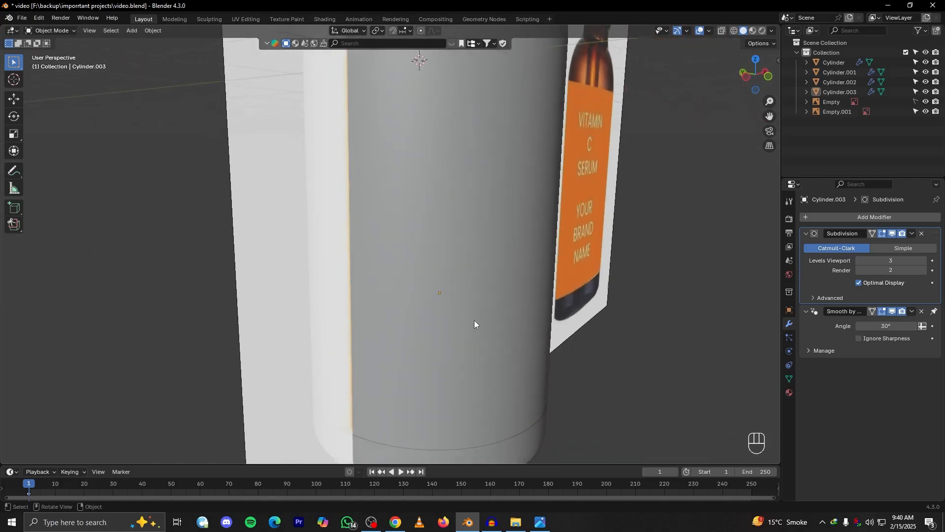
left_click_drag(446, 367, 360, 370, "alt")
scroll(356, 320, "down", 2)
left_click_drag(353, 293, 429, 294, "alt+shift")
scroll(377, 307, "up", 2)
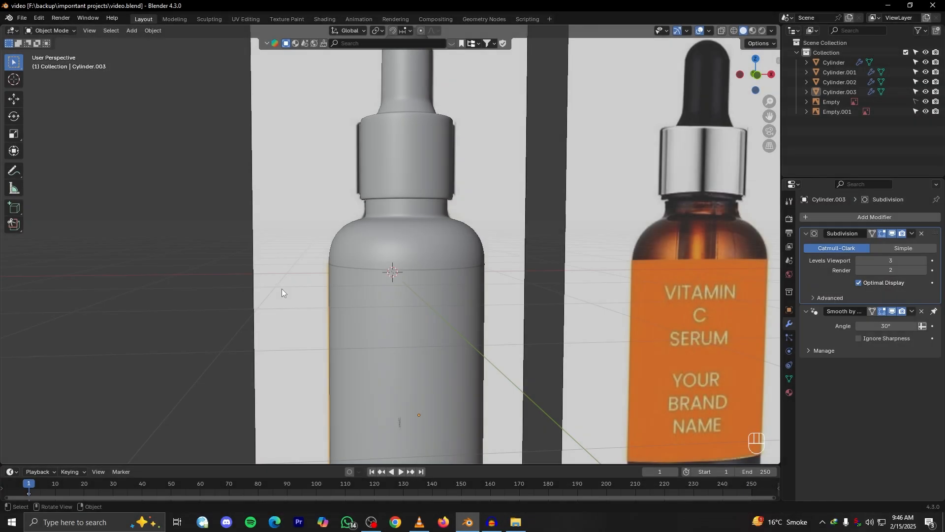
scroll(328, 311, "down", 7)
left_click_drag(368, 310, 403, 315, "alt")
scroll(402, 315, "up", 3)
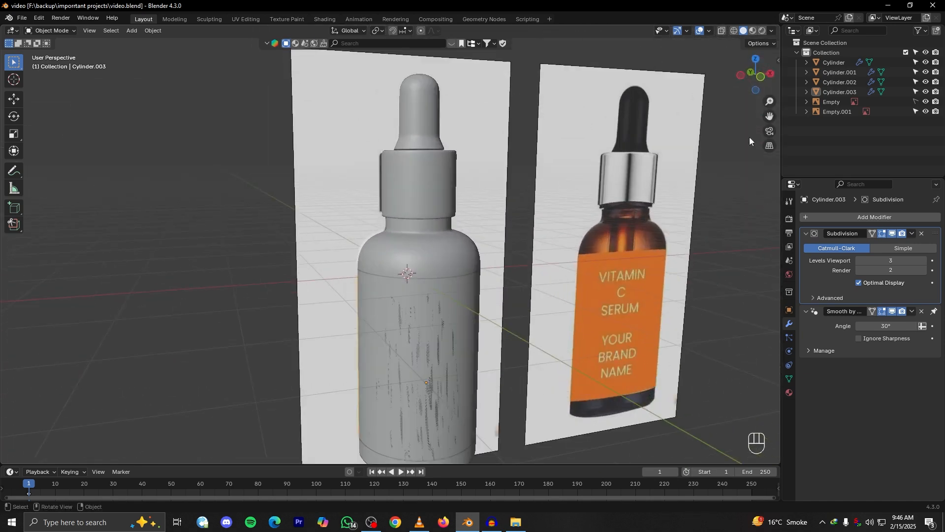
Switch the viewport to Material Preview shading and view the whole bottle beside the reference images
left_click(753, 31)
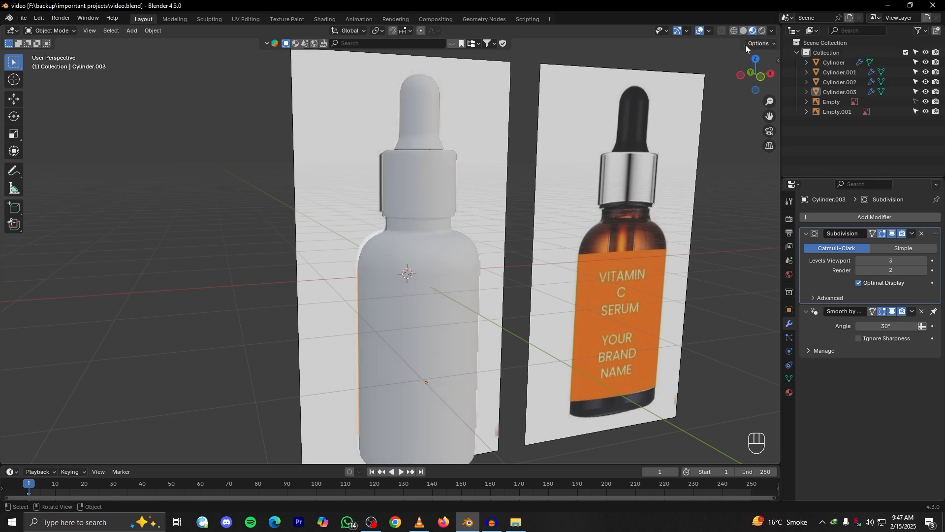
left_click_drag(480, 339, 497, 353, "alt")
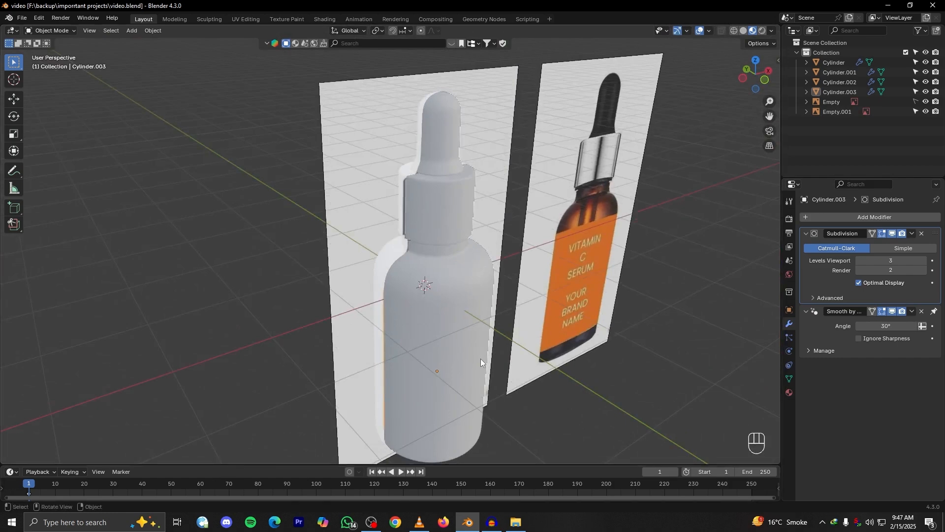
scroll(480, 359, "down", 4)
left_click_drag(498, 370, 522, 377, "alt+shift")
left_click_drag(523, 377, 531, 373, "alt")
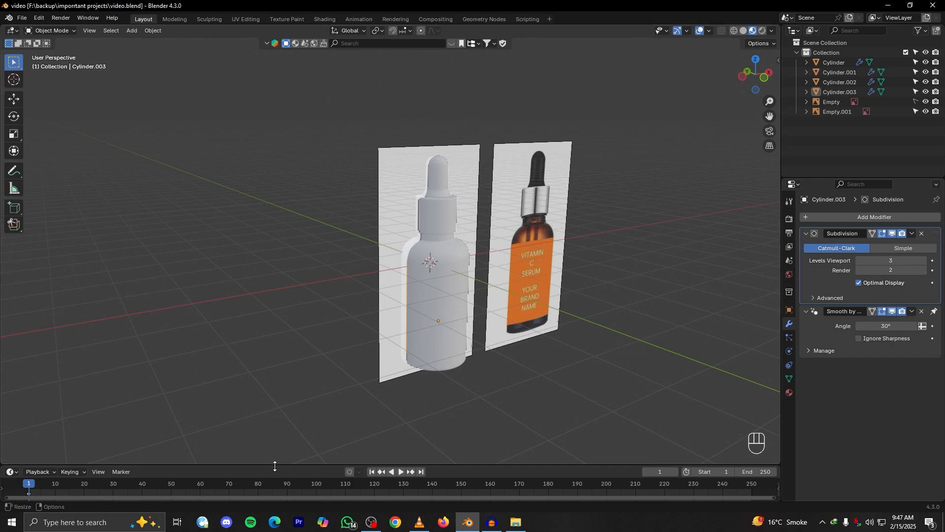
Enlarge the timeline area, turn it into a Shader Editor and adjust its height below the 3D view
left_click_drag(274, 465, 281, 287)
left_click(16, 294)
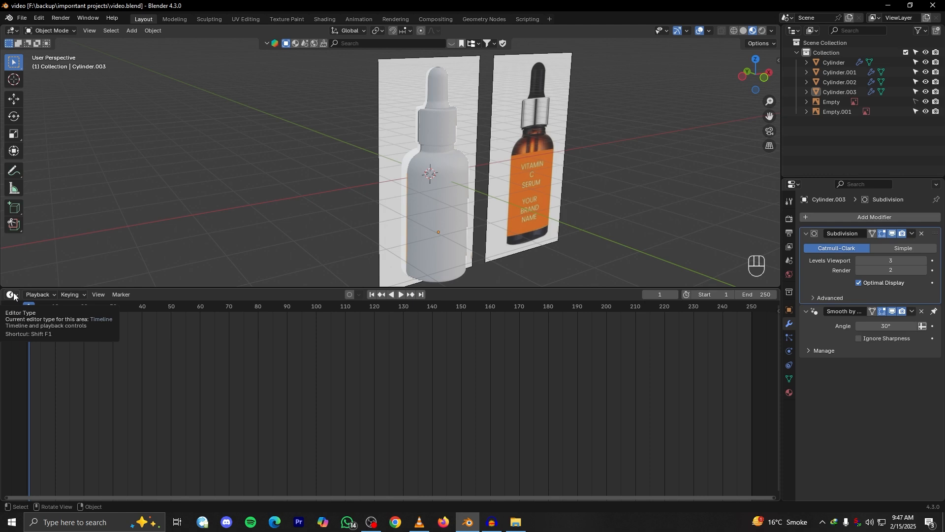
left_click(12, 295)
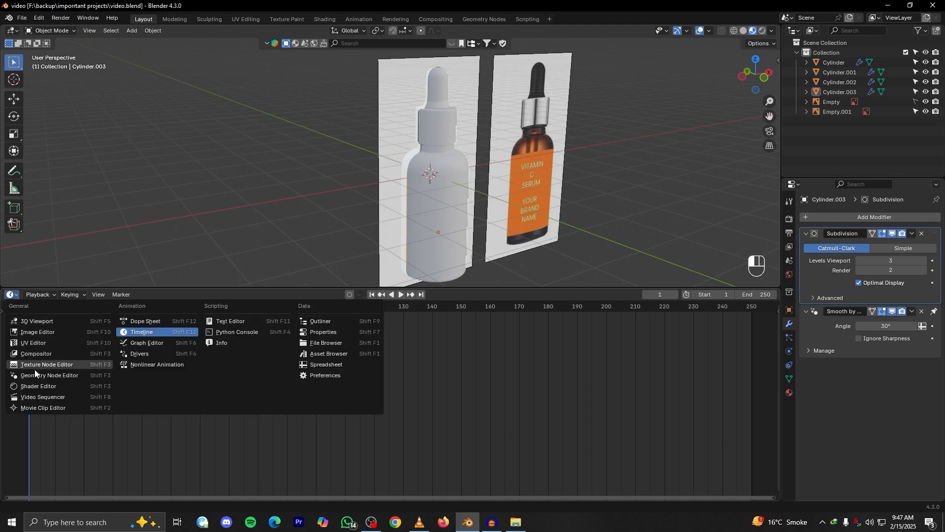
left_click(65, 388)
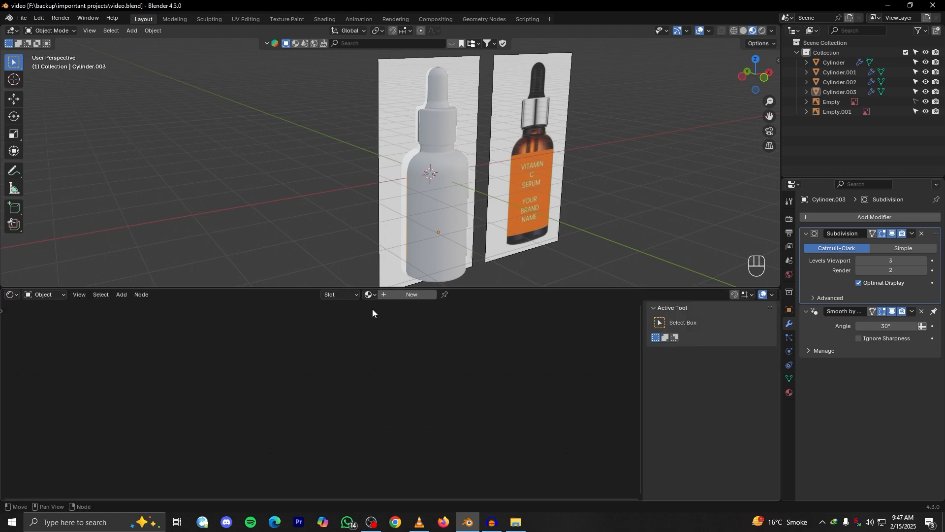
left_click_drag(276, 291, 278, 325)
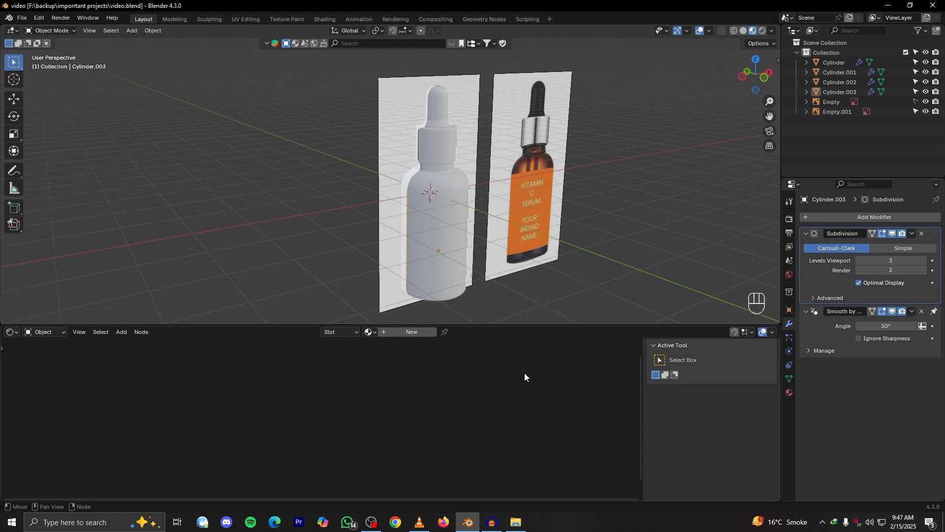
Look at the bottle in the Shading workspace and return to the Layout workspace
left_click(324, 19)
mouse_move(458, 300)
middle_mouse_down()
mouse_move(460, 312)
mouse_move(464, 226)
mouse_move(557, 235)
middle_mouse_up()
left_click(142, 21)
Frame the bottle in the 3D view and create a new material for the label shell
middle_click_drag(358, 310, 297, 300)
left_click_drag(362, 211, 341, 202, "alt")
left_click_drag(278, 185, 330, 214, "alt")
left_click_drag(417, 249, 374, 261, "alt+shift")
left_click(410, 333)
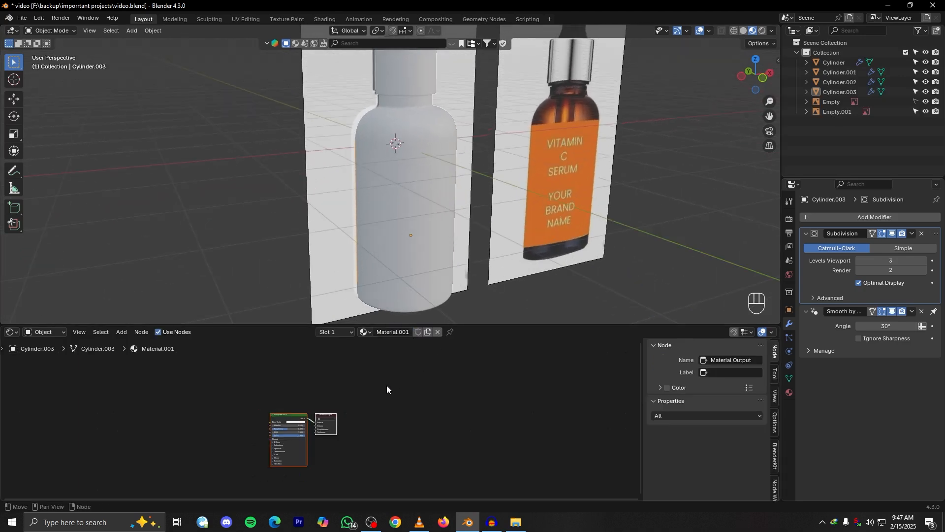
Select the bottle body, create a new material for it and bring its Principled BSDF node into close view
left_click_drag(487, 234, 429, 140, "alt")
left_click(447, 234)
left_click(428, 116)
left_click(423, 234)
left_click(356, 259)
left_click(398, 333)
scroll(384, 407, "up", 9)
left_click_drag(418, 410, 546, 414, "alt+shift")
scroll(519, 400, "up", 5)
left_click(426, 402)
Hide both reference images in the 3D view
middle_click(440, 229, "alt")
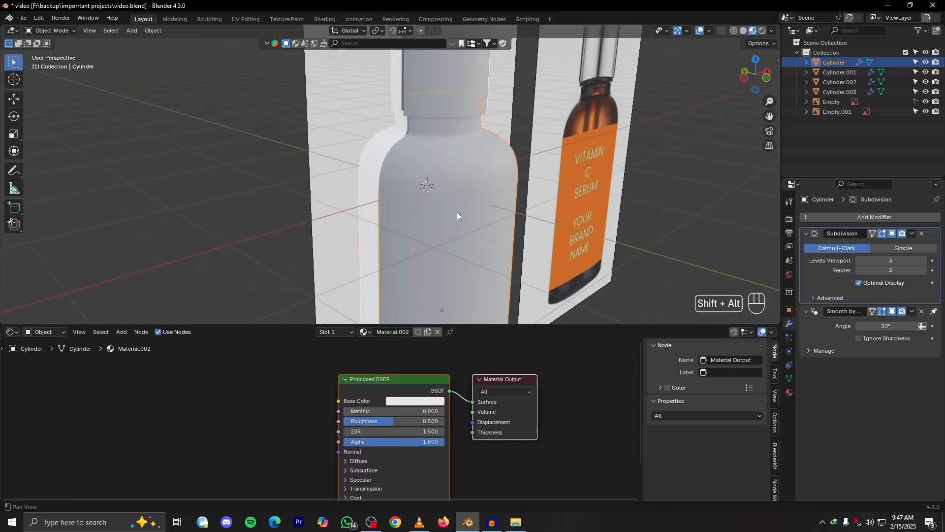
scroll(332, 214, "down", 5)
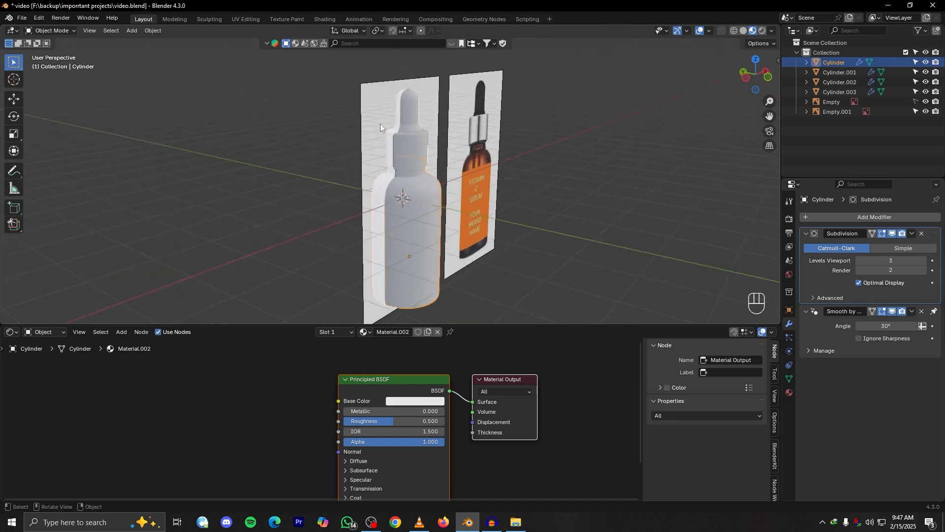
left_click(371, 138)
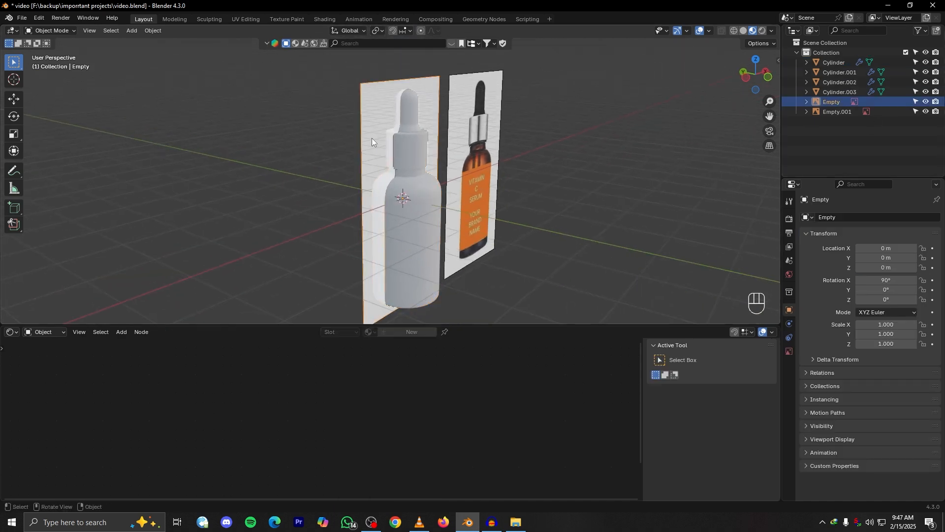
key("h")
left_click(476, 160)
key("h")
Select the bottle body again and examine its neck and shoulder up close in material preview
scroll(477, 161, "up", 5)
scroll(448, 194, "down", 1)
middle_click_drag(448, 194, 409, 243)
scroll(408, 244, "up", 5)
left_click(410, 241)
scroll(451, 442, "up", 4)
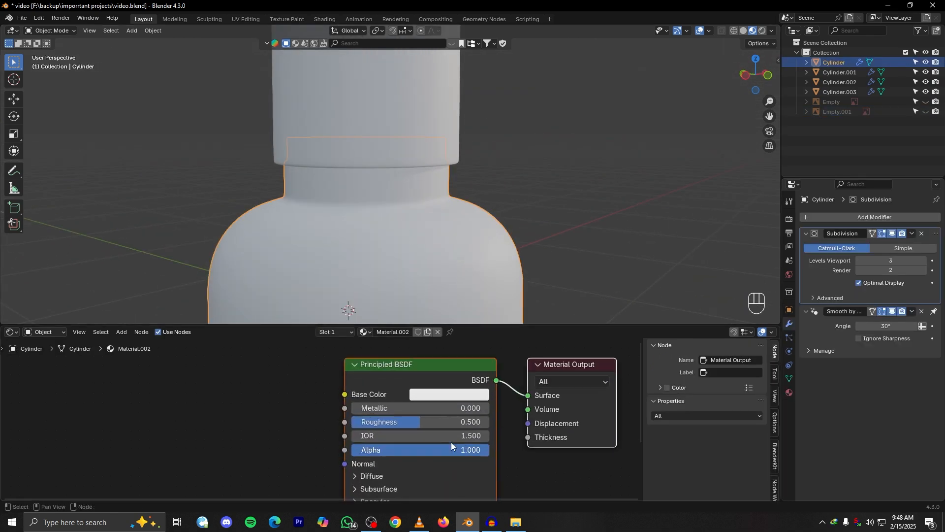
middle_click_drag(365, 264, 423, 198, "alt")
left_click_drag(422, 199, 507, 246, "alt")
left_click_drag(507, 247, 392, 219, "alt+shift")
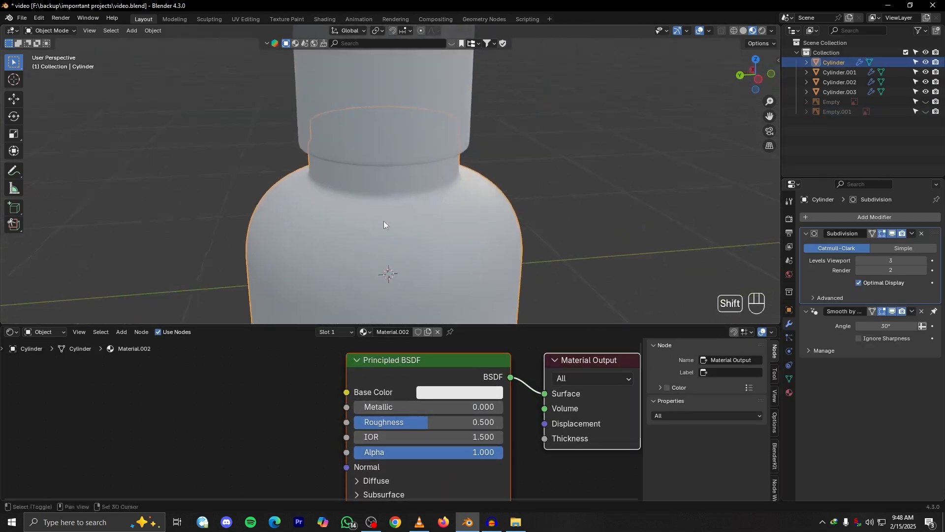
scroll(394, 222, "up", 2)
left_click_drag(416, 266, 418, 207, "alt+shift")
left_click_drag(419, 207, 422, 260, "alt")
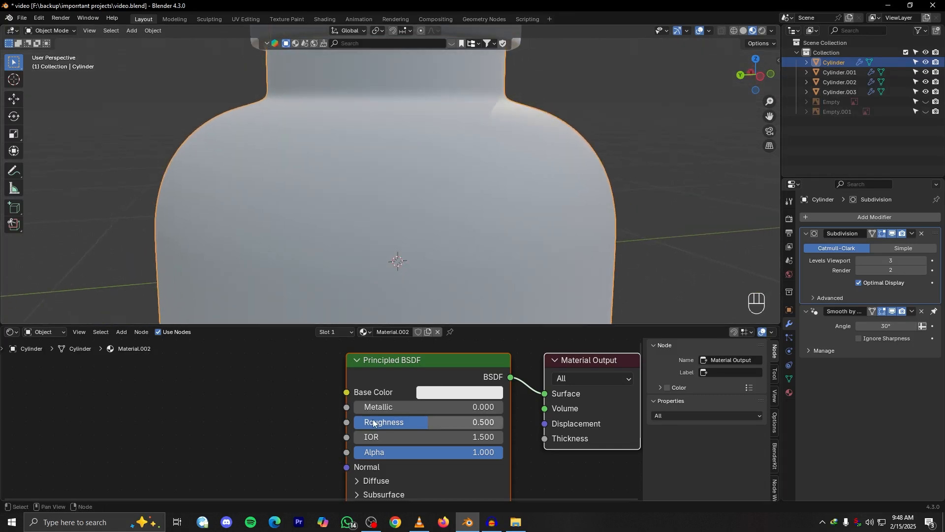
Try lowering the bottle body material's roughness to about 0.205 and undo the change
left_click_drag(442, 422, 421, 422)
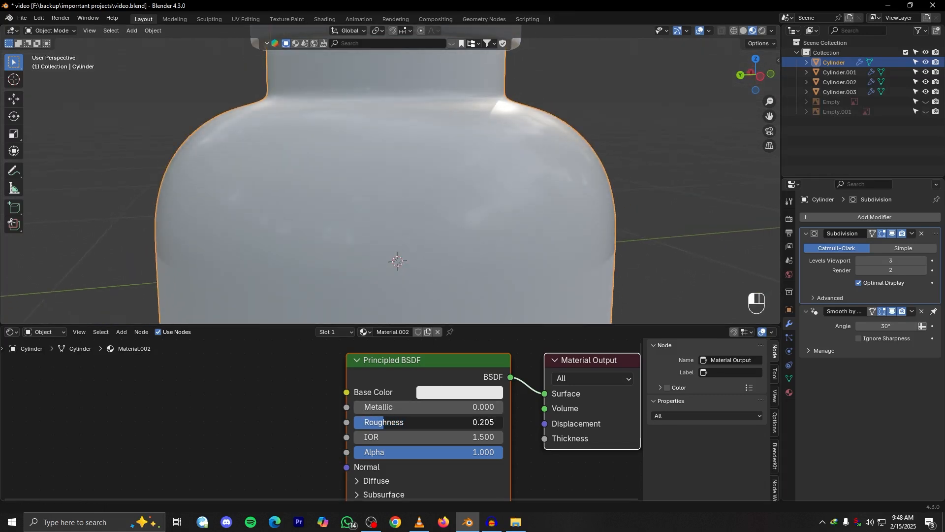
mouse_move(378, 422)
left_mouse_down()
mouse_move(423, 422)
mouse_move(361, 421)
mouse_move(376, 422)
left_mouse_up()
key("ctrl+z")
Compare higher and lower roughness on the bottle body's material and bring it to about 0.21
left_click_drag(455, 176, 486, 192, "alt")
left_click_drag(389, 422, 469, 422)
left_click_drag(566, 236, 526, 242, "alt")
left_click_drag(428, 423, 392, 422)
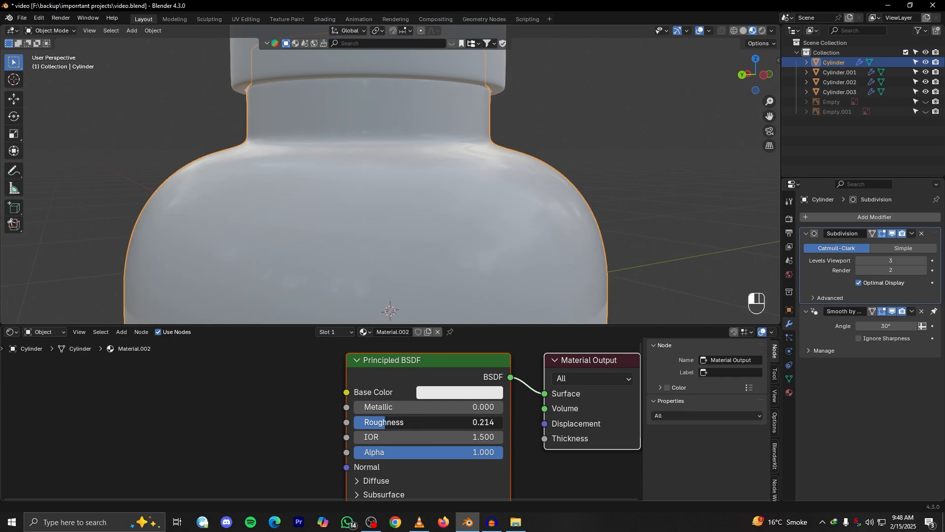
Set the bottle body material's roughness to about 0.236 and check the neck and shoulder from several angles
scroll(447, 182, "down", 5)
left_click_drag(447, 182, 427, 196, "alt")
left_click_drag(378, 420, 383, 421, "shift")
scroll(427, 223, "down", 5)
mouse_move(426, 235)
left_mouse_down("alt")
mouse_move(495, 234)
mouse_move(514, 210)
mouse_move(430, 241)
mouse_move(474, 220)
left_mouse_up("alt")
scroll(492, 204, "up", 4)
scroll(433, 242, "up", 2)
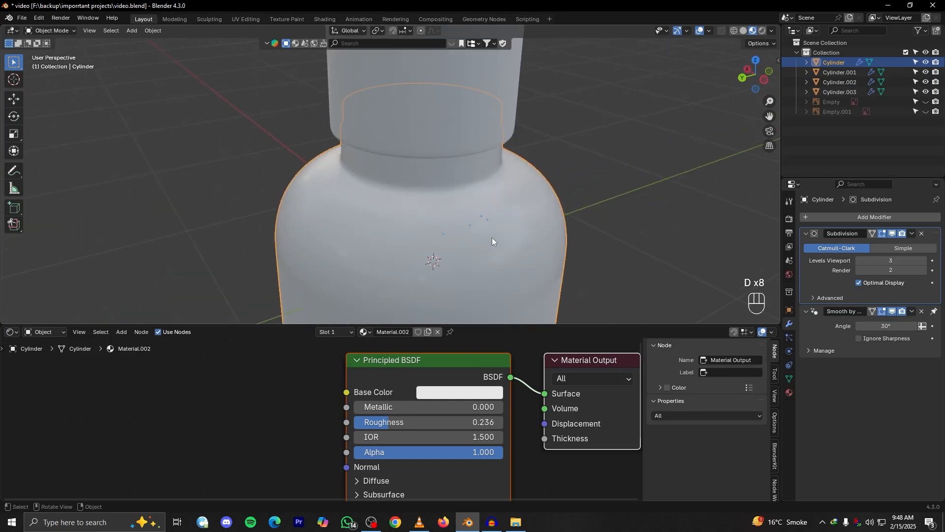
scroll(446, 228, "down", 4)
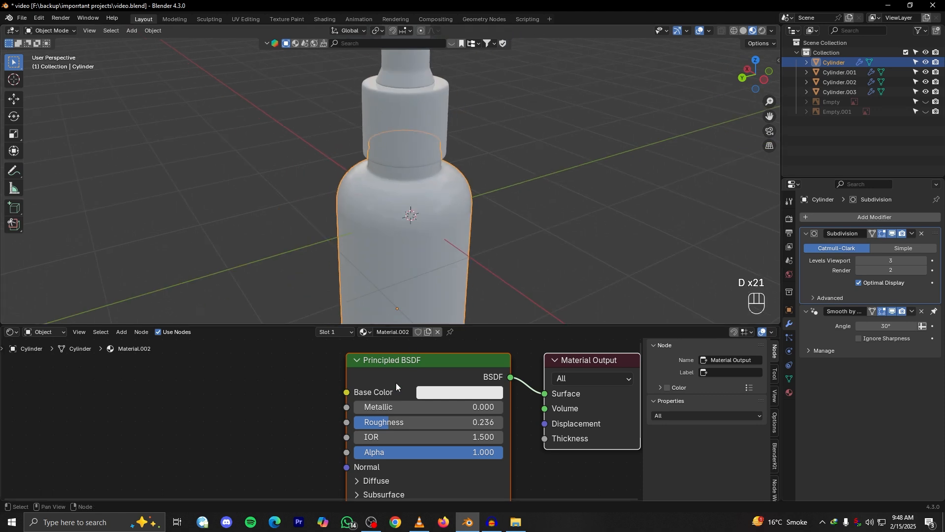
Add a Noise Texture node to the body material, placed ahead of the Principled BSDF
scroll(396, 383, "down", 2)
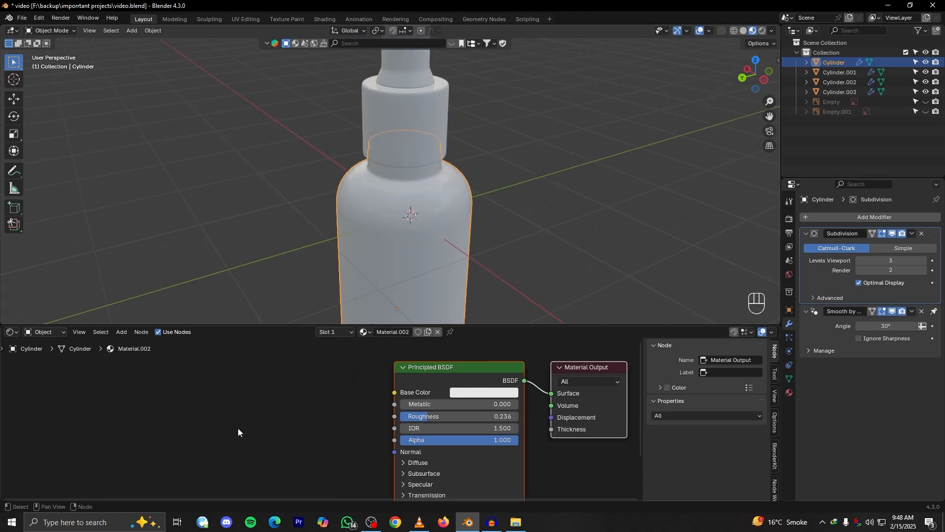
key("shift+a")
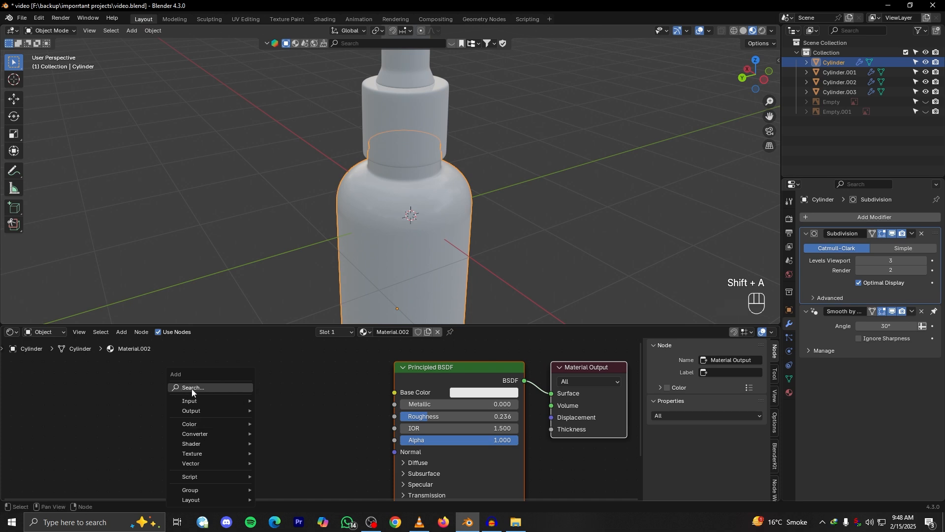
left_click(194, 389)
type("noi")
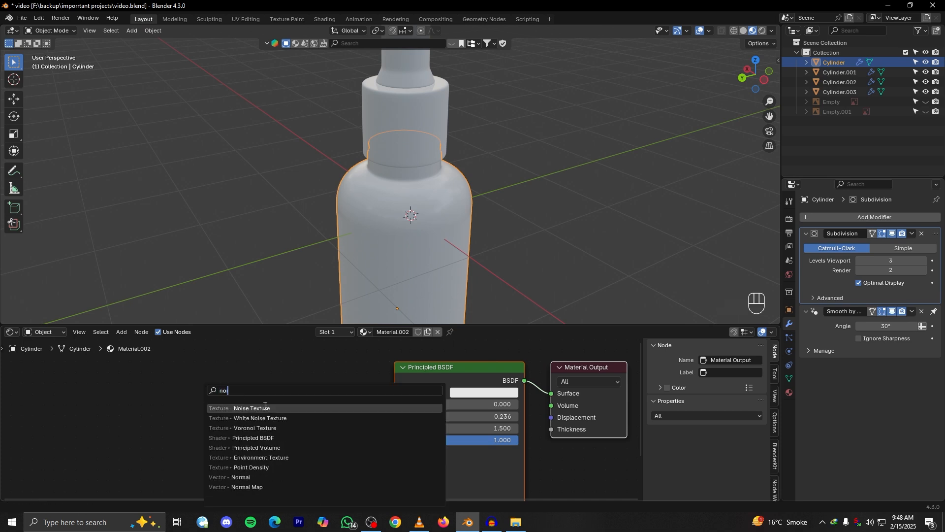
left_click(262, 408)
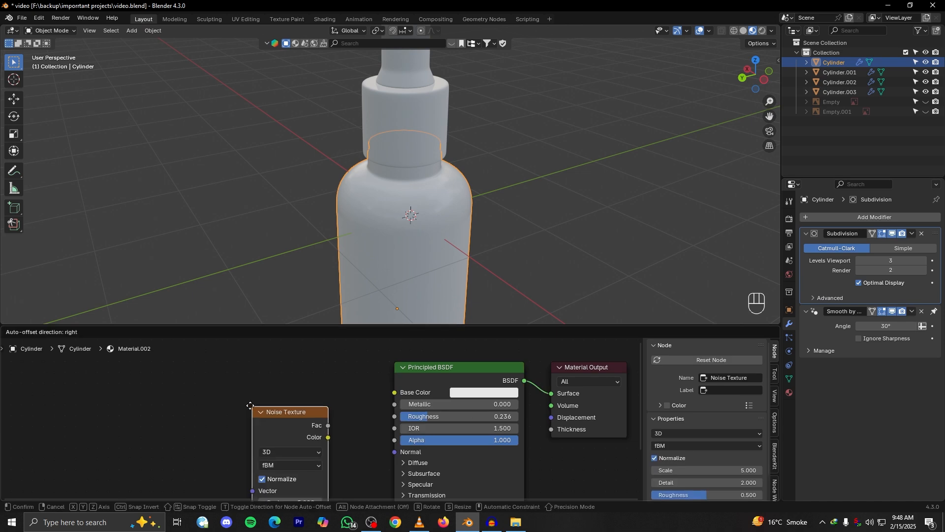
left_click(170, 377)
scroll(255, 430, "down", 2)
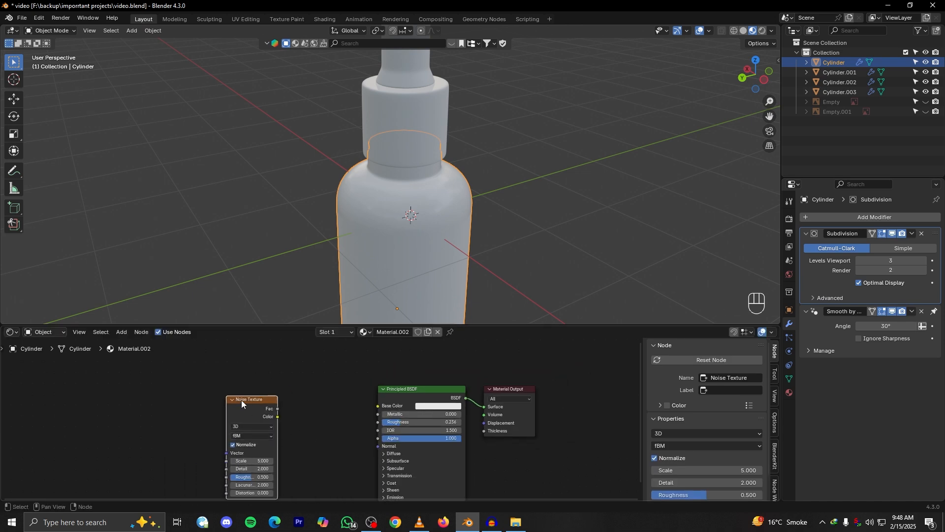
Add linked Texture Coordinate and Mapping nodes to the Noise Texture with Node Wrangler and space them out
key("ctrl")
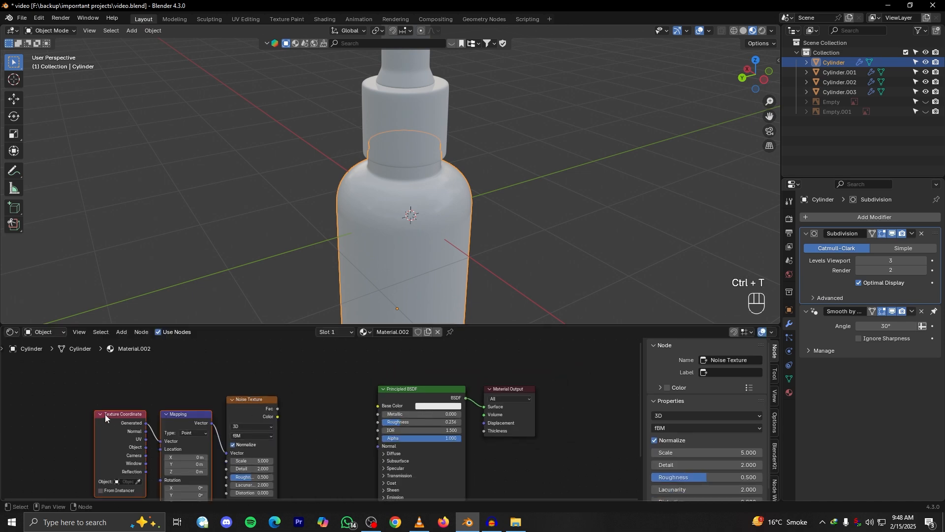
left_click_drag(105, 414, 41, 385)
left_click(133, 386)
left_click_drag(126, 383, 148, 389)
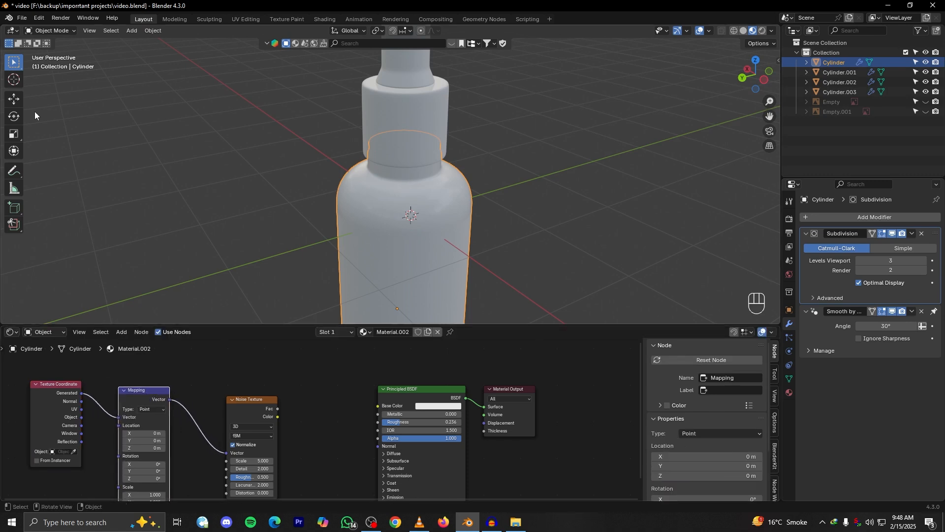
Check in the add-on preferences that Node Wrangler is enabled and close the preferences
left_click(38, 18)
left_click(69, 144)
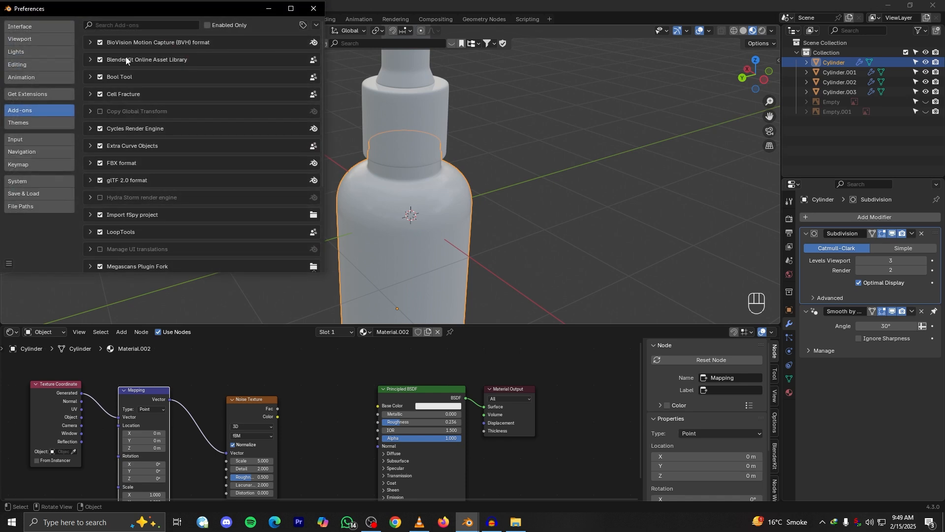
left_click(156, 23)
type("nod")
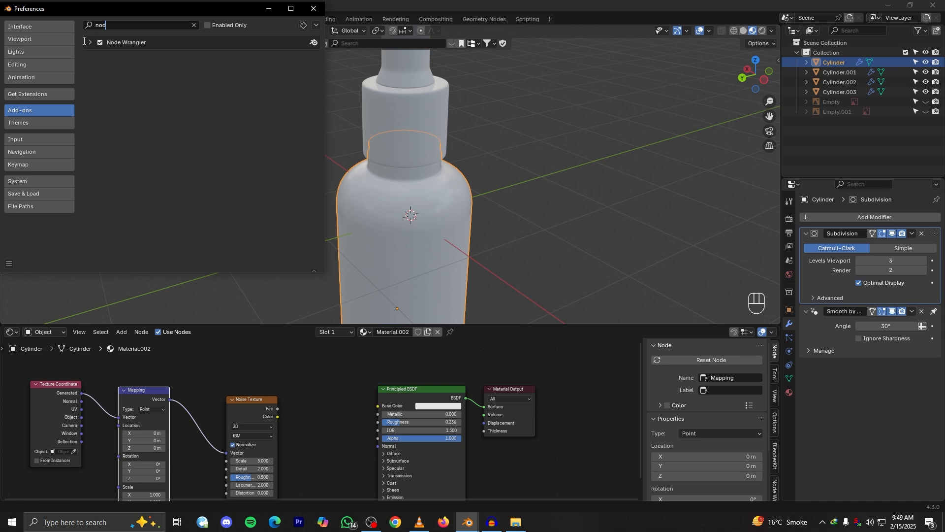
left_click(8, 263)
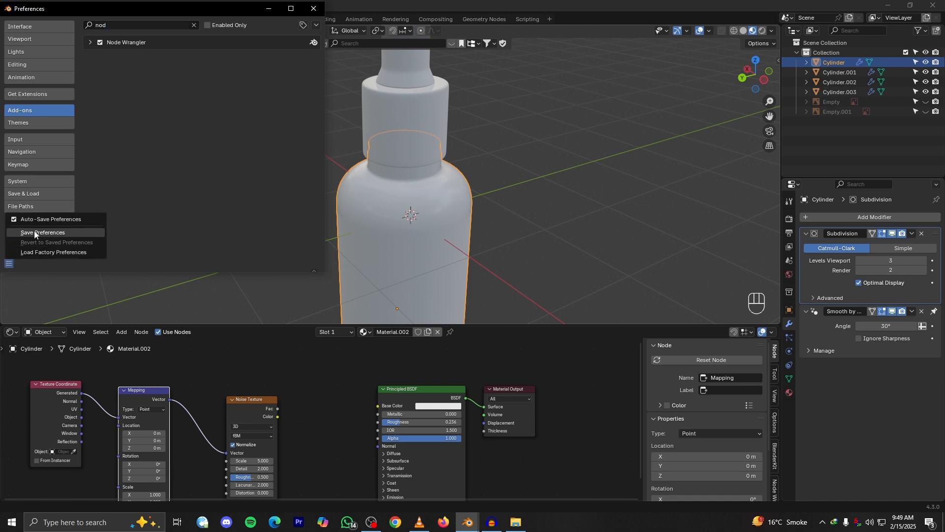
left_click(314, 9)
Preview the Noise Texture's factor output directly on the bottle body with Node Wrangler
mouse_move(200, 376)
left_mouse_down("alt+shift")
mouse_move(234, 365)
mouse_move(226, 390)
mouse_move(211, 371)
left_mouse_up("alt+shift")
scroll(252, 380, "up", 4)
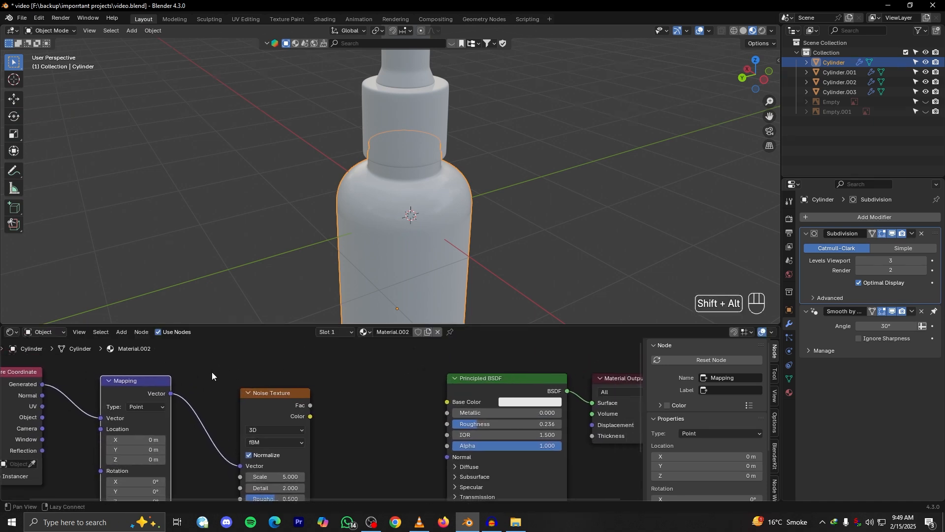
left_click(278, 394)
left_click_drag(332, 404, 320, 418, "alt+shift")
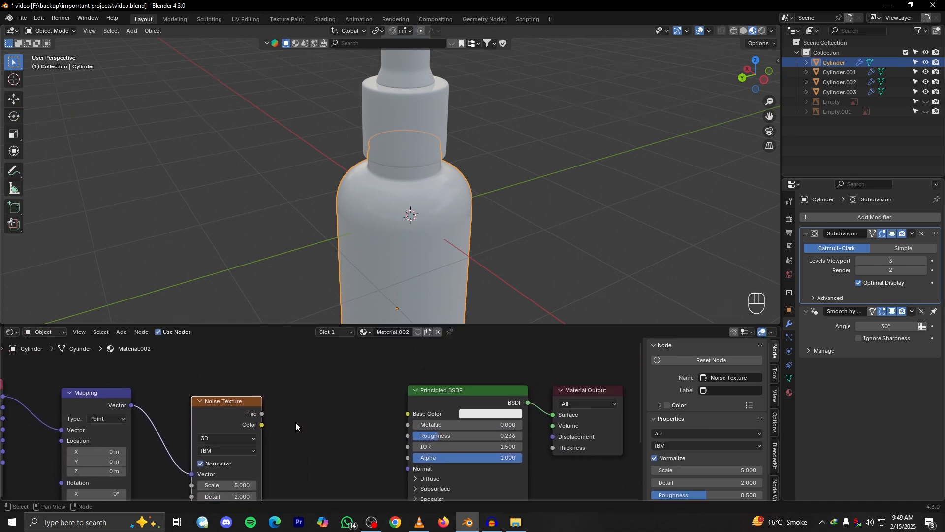
key("ctrl")
key("shift")
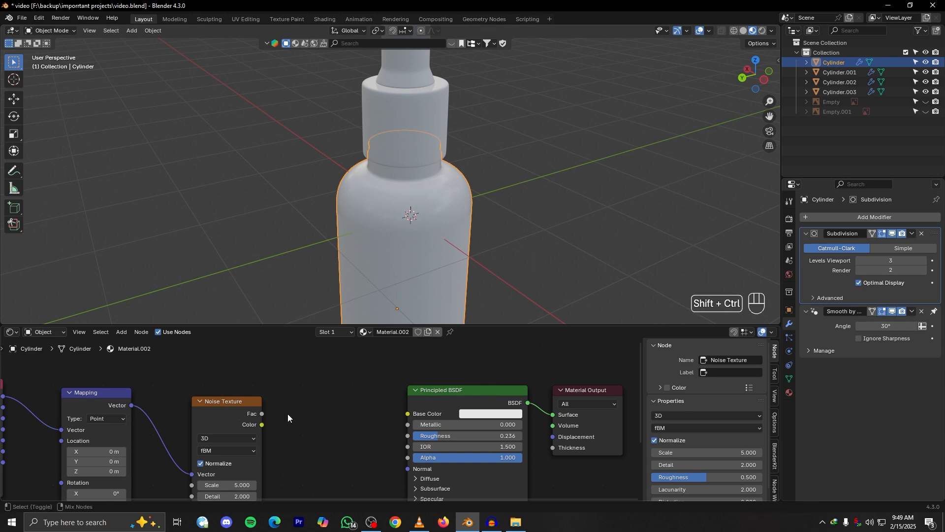
left_click(225, 402, "ctrl+shift")
Set the Noise Texture's scale to 65.6 while inspecting the pattern on the bottle's shoulder
left_click_drag(565, 413, 575, 412)
scroll(421, 223, "up", 3)
middle_click_drag(421, 223, 443, 246)
scroll(282, 459, "up", 3)
left_click_drag(236, 461, 315, 460)
scroll(142, 412, "down", 3)
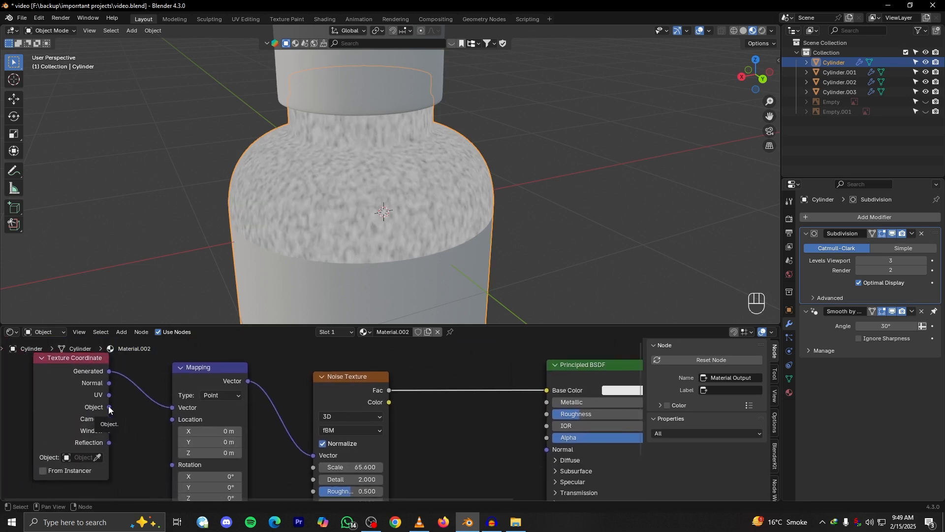
Feed the Mapping node's vector from the Object texture coordinates instead of Generated
left_click(108, 406)
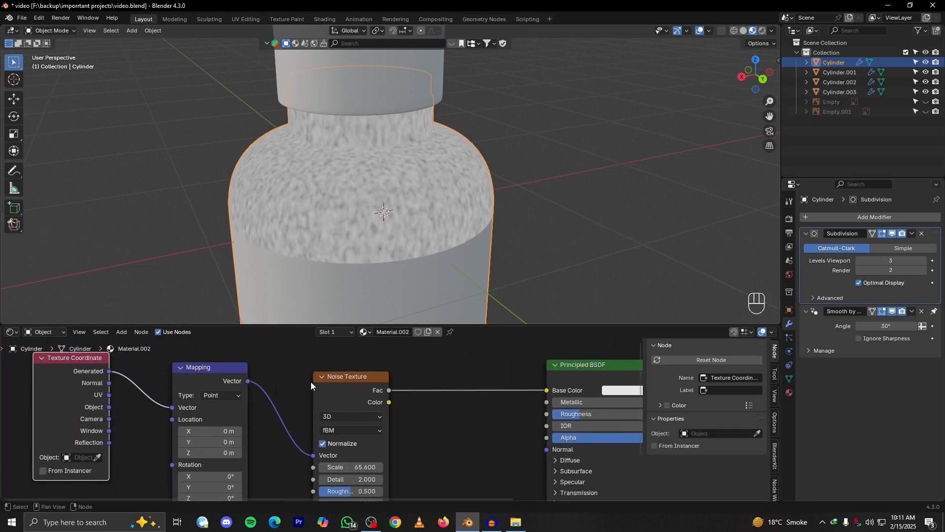
middle_click_drag(134, 422, 195, 440, "alt+shift")
left_click_drag(169, 425, 229, 428)
middle_click_drag(310, 249, 320, 200, "alt+shift")
middle_click_drag(339, 364, 315, 368, "alt+shift")
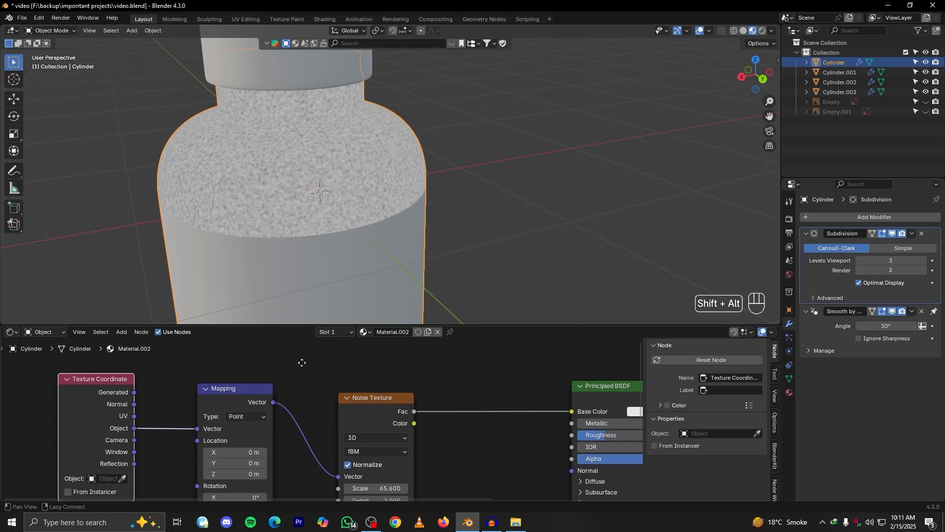
Set the Noise Texture's detail to 15 and its roughness to about 0.883
scroll(336, 421, "up", 3)
left_click_drag(334, 445, 364, 445)
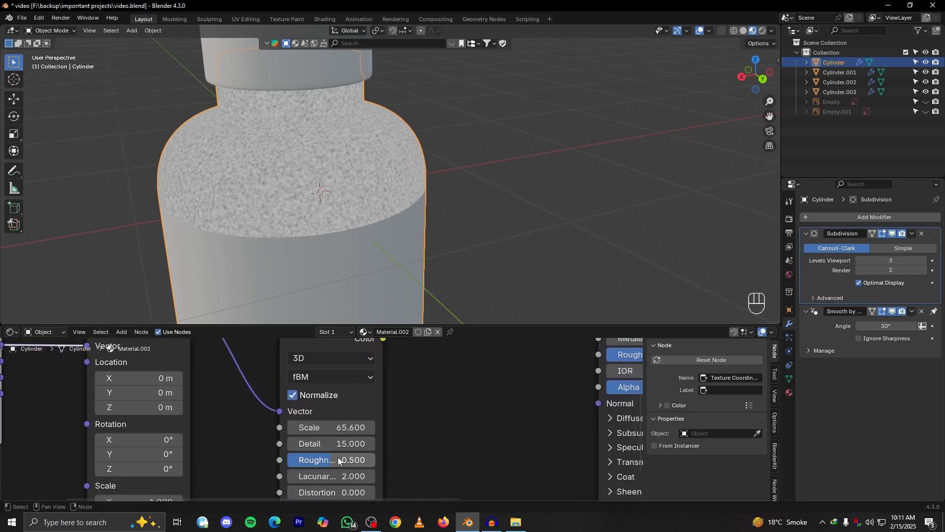
left_click_drag(332, 462, 351, 422)
left_click_drag(375, 390, 330, 418, "alt+shift")
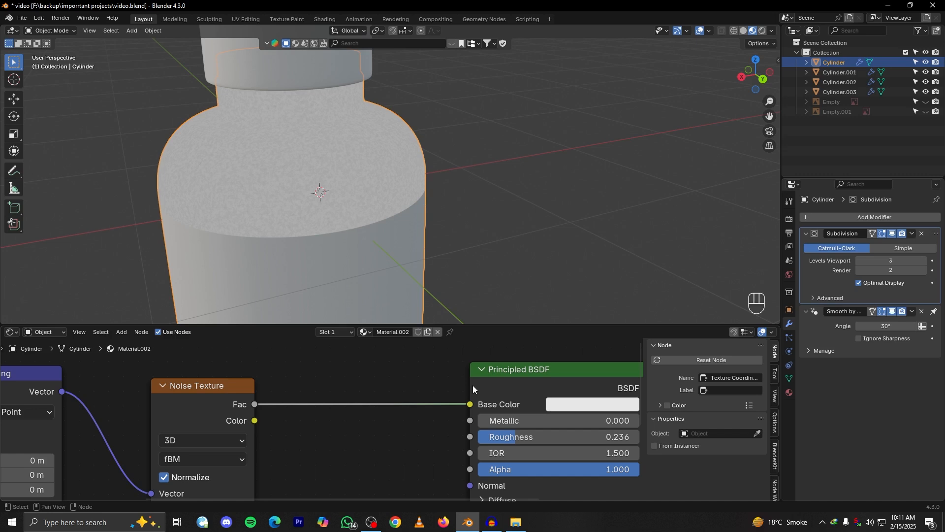
Compare the Principled BSDF's shading with the Noise Texture preview on the bottle body
left_click(512, 373, "ctrl+shift")
left_click_drag(401, 403, 306, 425, "alt+shift")
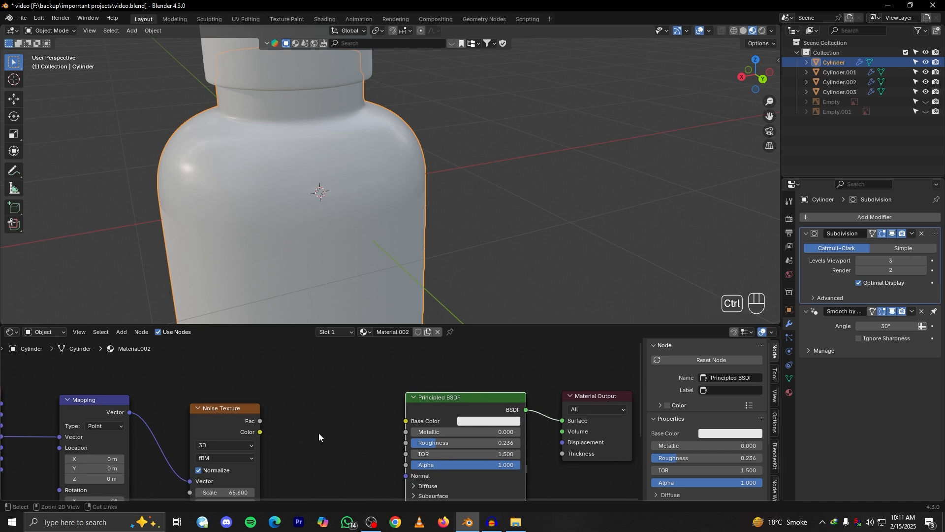
left_click(228, 409, "ctrl+shift")
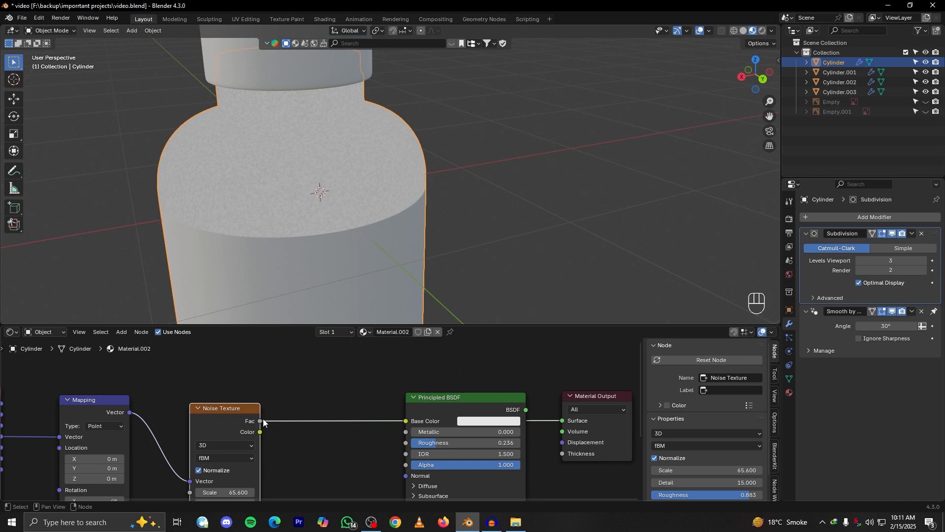
Try wiring the noise factor to the Material Output's surface by hand and undo the changes
key("ctrl+z")
key("ctrl+z")
left_click_drag(561, 421, 540, 432)
left_click_drag(259, 422, 563, 420)
key("ctrl+z")
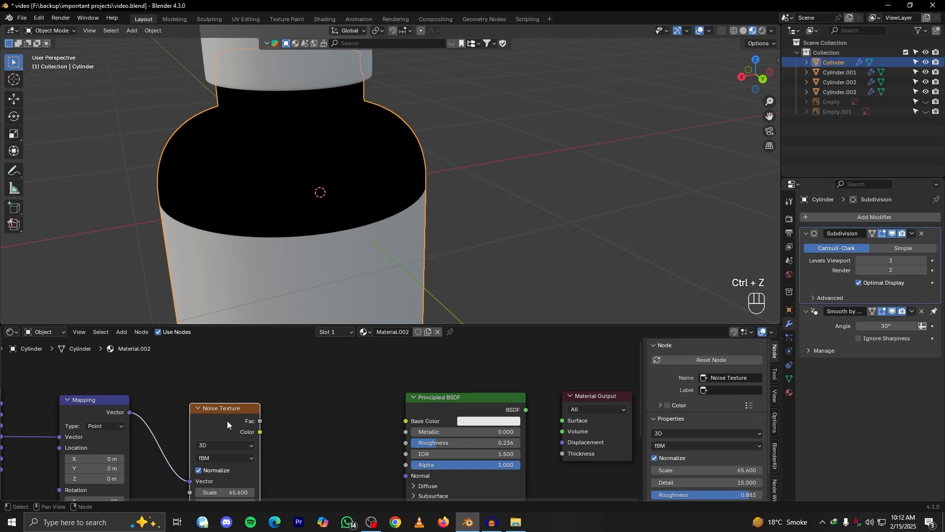
key("ctrl+shift+z")
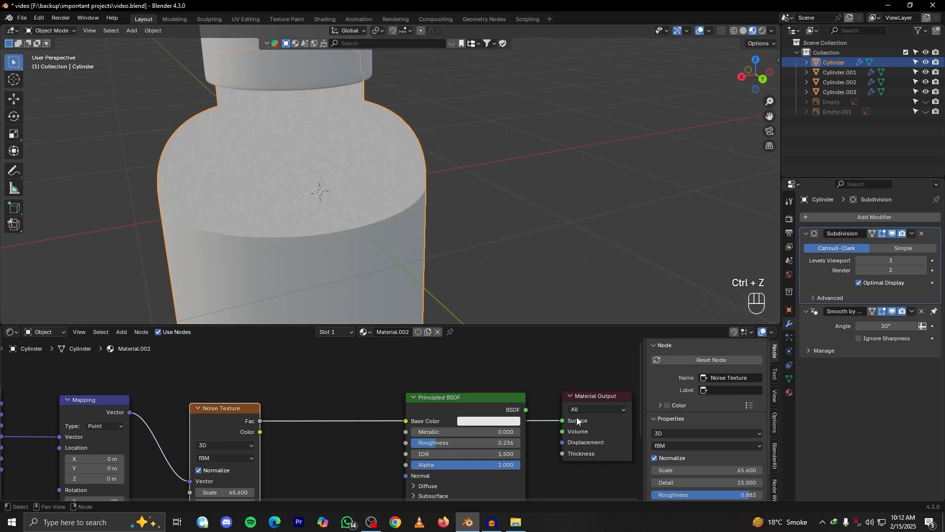
Restore the Principled BSDF to the material's surface and connect the noise factor to its roughness
left_click(456, 424, "ctrl+shift")
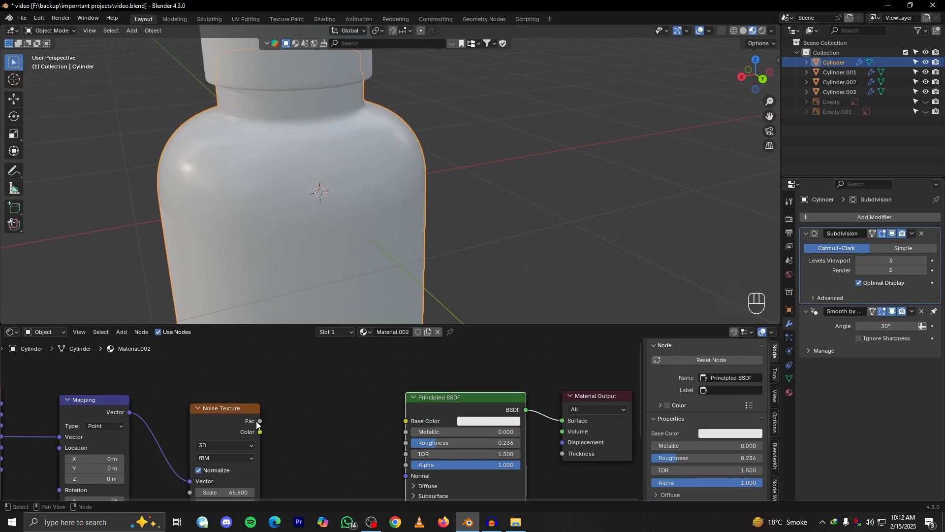
left_click_drag(260, 422, 274, 423)
left_click_drag(383, 453, 406, 443)
scroll(291, 192, "up", 1)
left_click_drag(292, 192, 323, 258, "alt")
scroll(374, 238, "up", 3)
Insert a Color Ramp between the Noise Texture's factor and the Principled BSDF's roughness
left_click_drag(368, 366, 347, 402, "alt+shift")
scroll(332, 412, "down", 4)
scroll(348, 403, "down", 4)
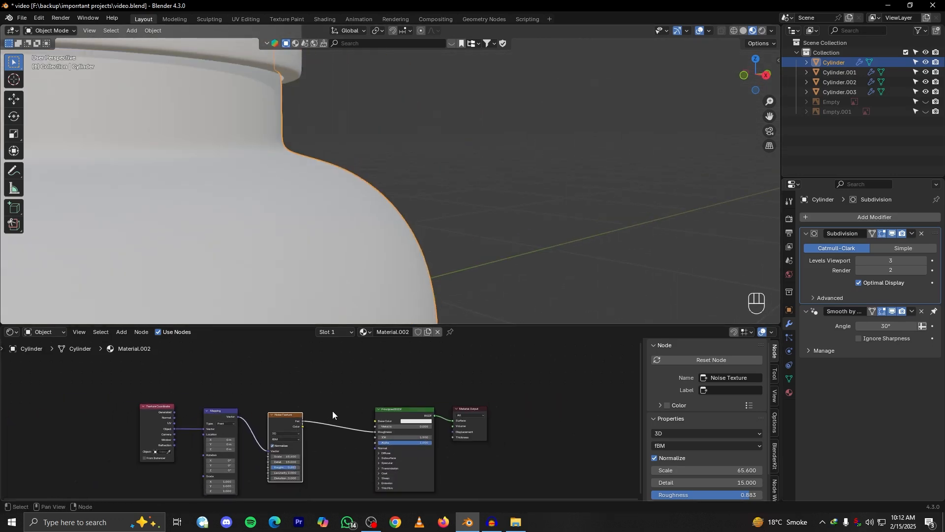
scroll(333, 411, "up", 2)
key("shift+a")
mouse_move(335, 411)
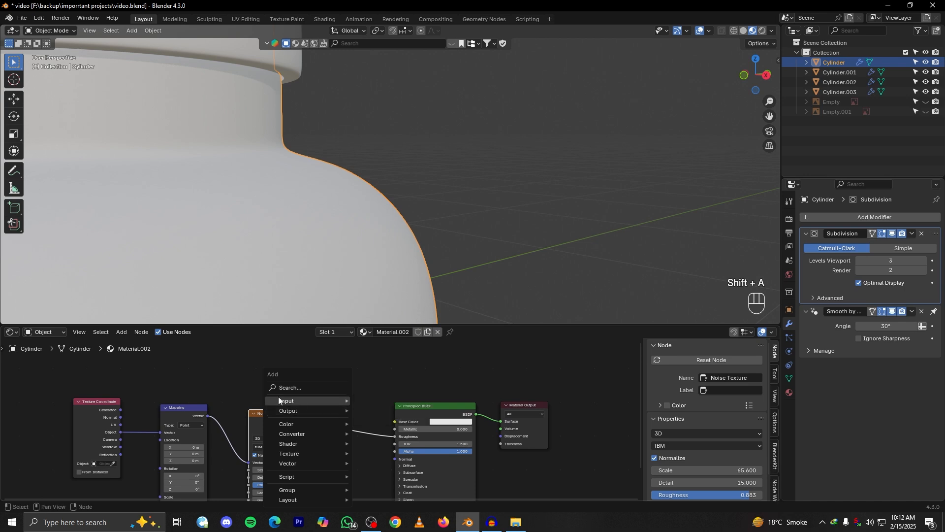
key("shift+a")
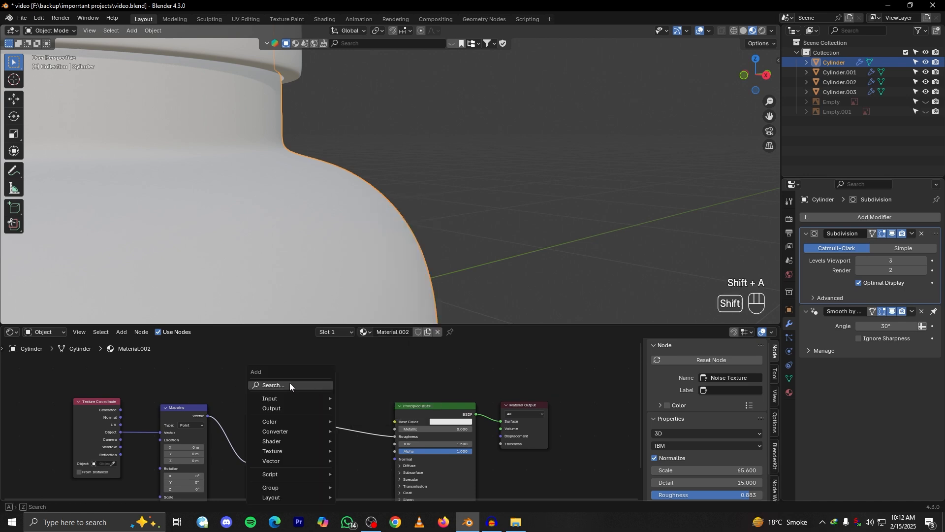
left_click(290, 382)
type("co")
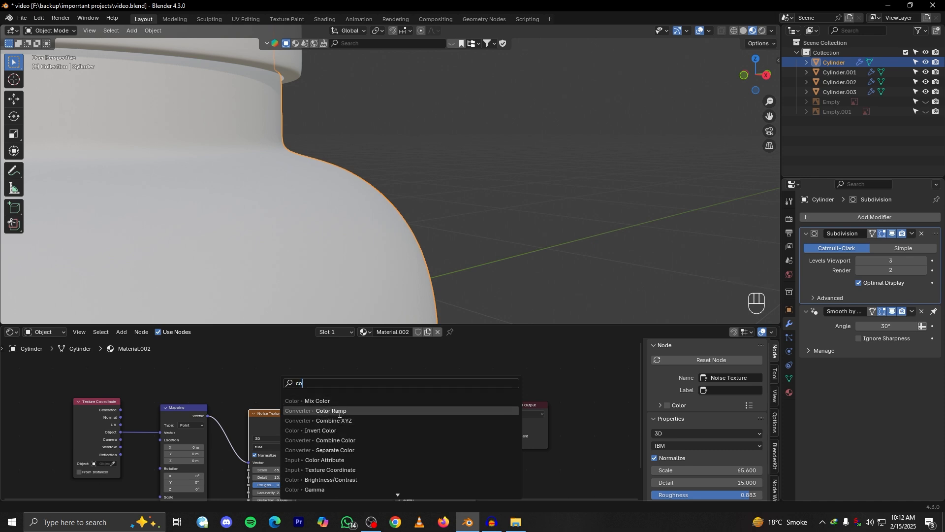
left_click(328, 412)
left_click(312, 405)
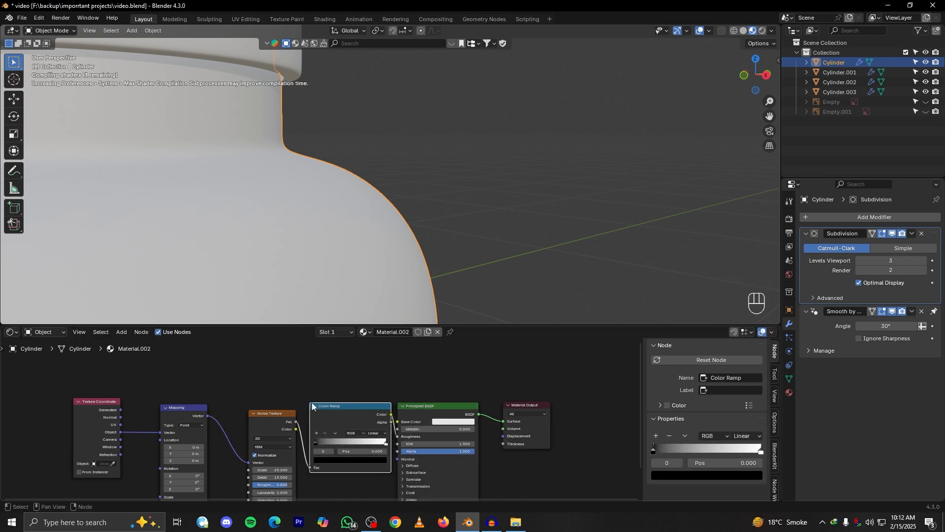
Move the Color Ramp's black stop to position 0.355
left_click(421, 406)
scroll(345, 417, "up", 2)
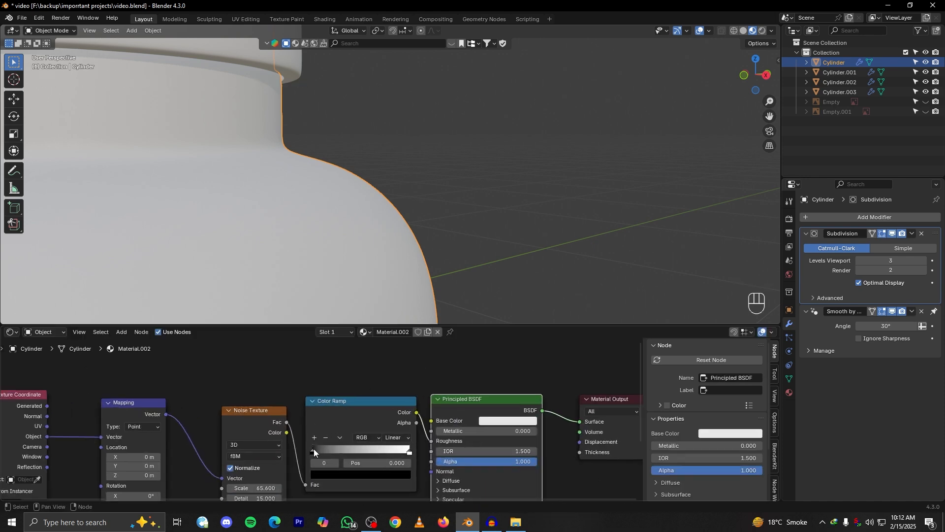
mouse_move(314, 449)
left_mouse_down()
mouse_move(362, 447)
mouse_move(325, 452)
left_mouse_up()
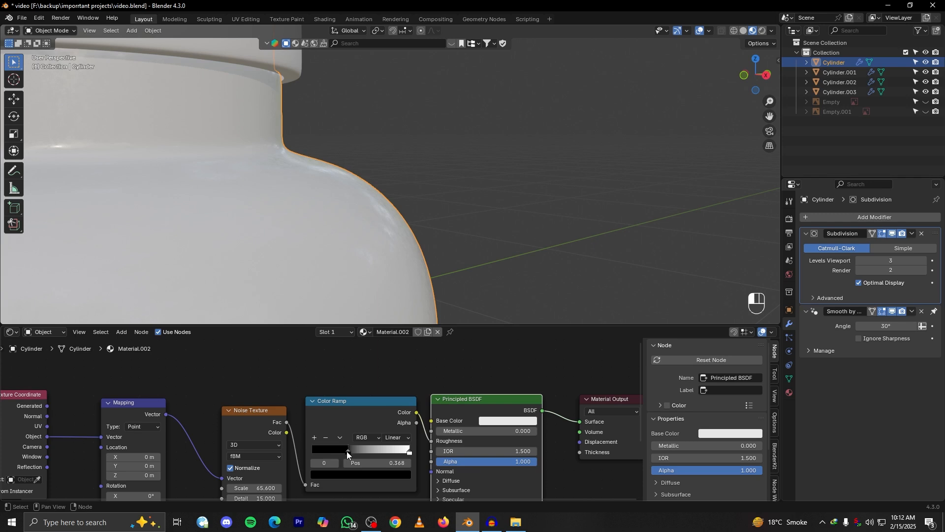
left_click_drag(344, 451, 346, 450)
Unlink the noise from the Color Ramp to compare the shoulder's reflections, and undo the unlinking
middle_click_drag(345, 275, 367, 238)
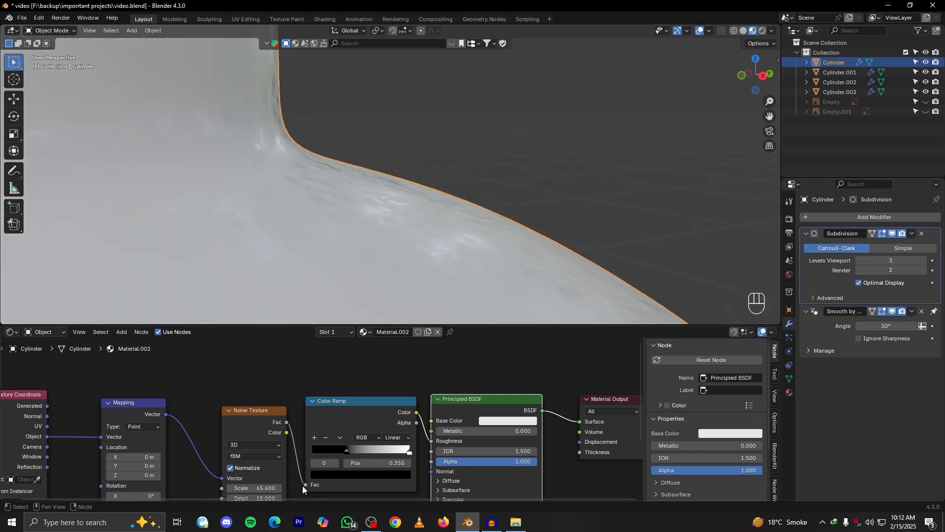
left_click_drag(304, 485, 292, 483)
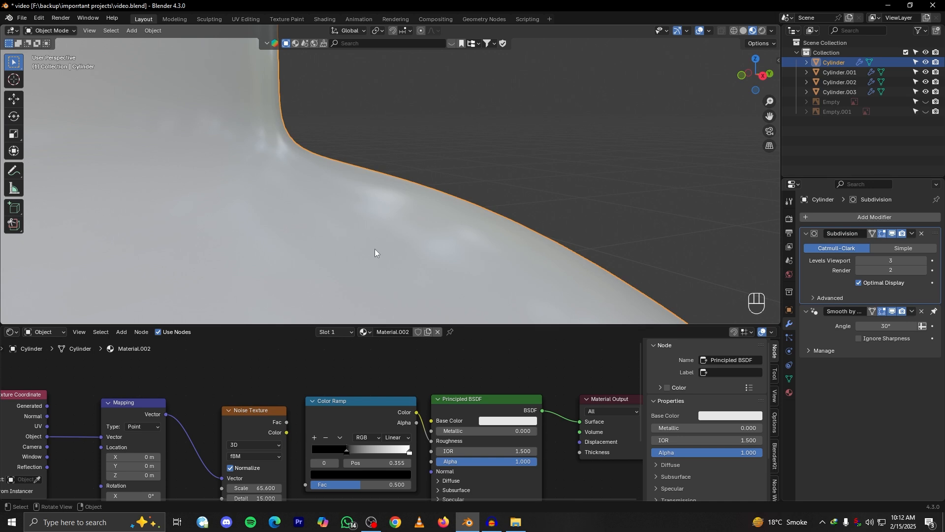
key("ctrl+z")
middle_click_drag(405, 226, 380, 242)
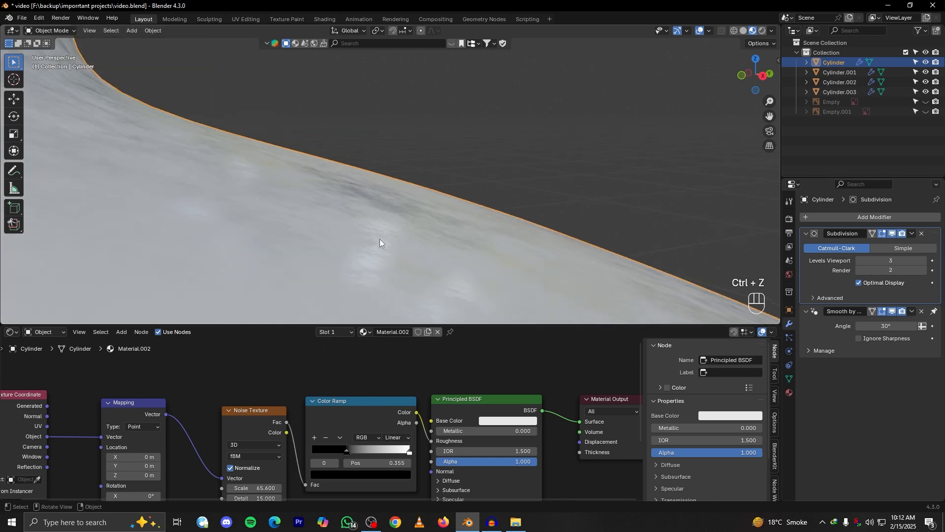
Annotate the mottled reflections on the bottle's shoulder with freehand strokes, and erase the strokes
key("f")
key("f")
key("f")
key("d")
mouse_move(327, 209)
left_mouse_down()
mouse_move(347, 223)
mouse_move(372, 197)
mouse_move(402, 267)
left_mouse_up()
key("d")
mouse_move(255, 249)
right_mouse_down()
mouse_move(430, 269)
mouse_move(341, 194)
right_mouse_up()
right_click_drag(418, 225, 361, 312)
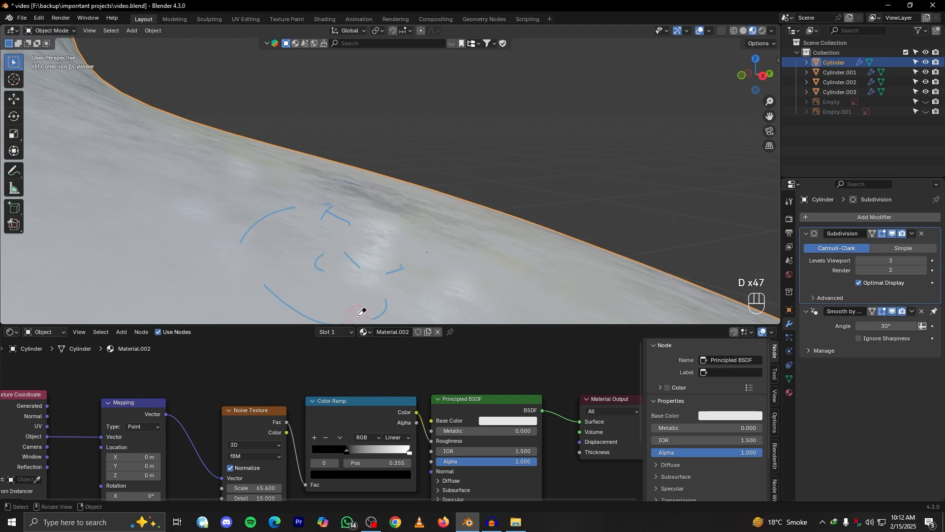
mouse_move(329, 232)
right_mouse_down()
mouse_move(253, 217)
mouse_move(345, 291)
right_mouse_up()
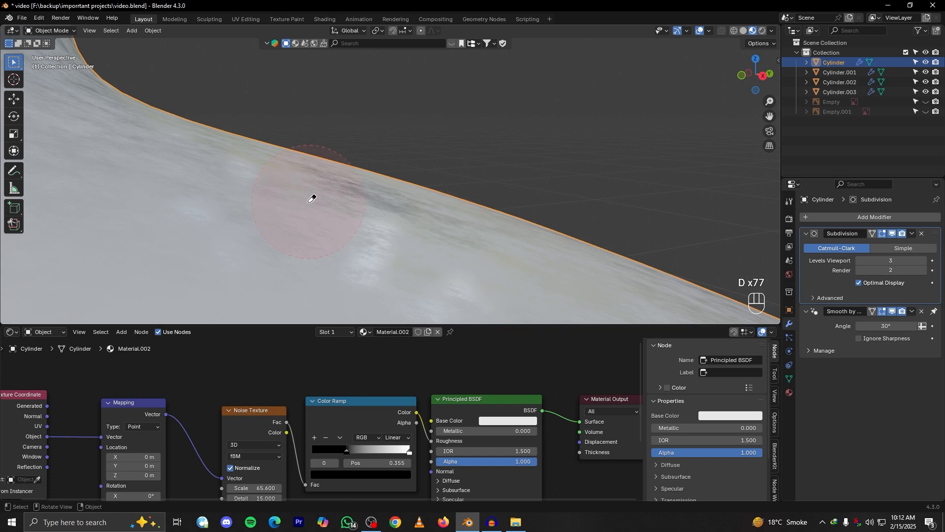
Try a Noise Texture scale of 100 in the bottle body's material
scroll(341, 232, "down", 4)
mouse_move(394, 280)
middle_mouse_down("alt")
mouse_move(343, 274)
mouse_move(376, 277)
middle_mouse_up("alt")
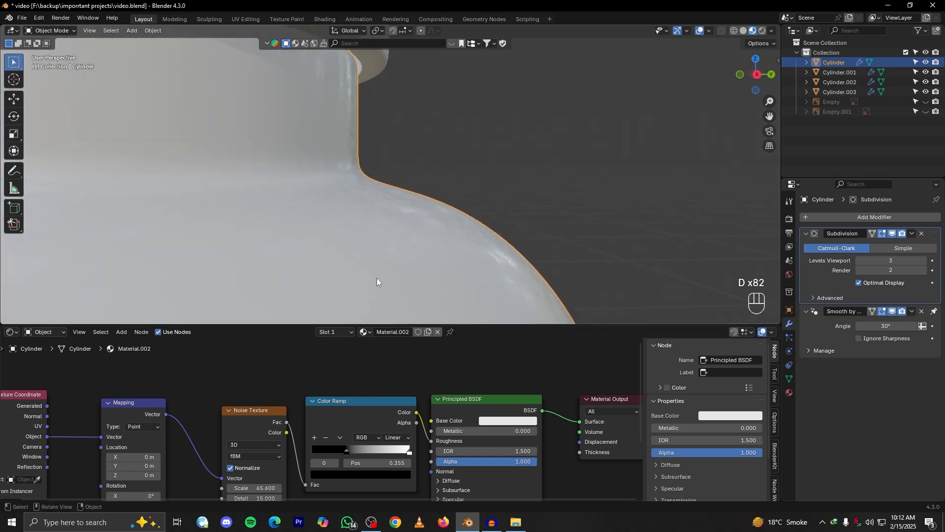
left_click_drag(265, 452, 312, 424, "alt+shift")
scroll(306, 406, "up", 6)
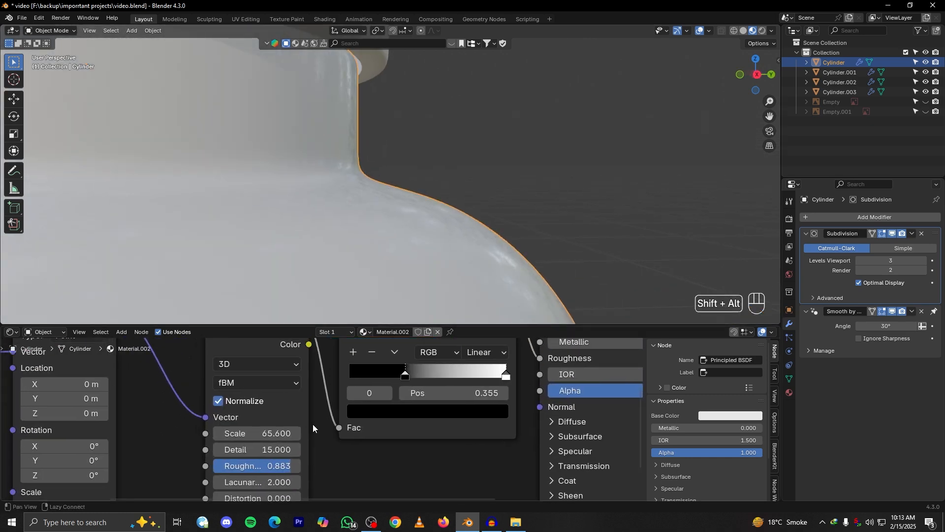
scroll(441, 213, "up", 5)
double_click(257, 433)
type("100")
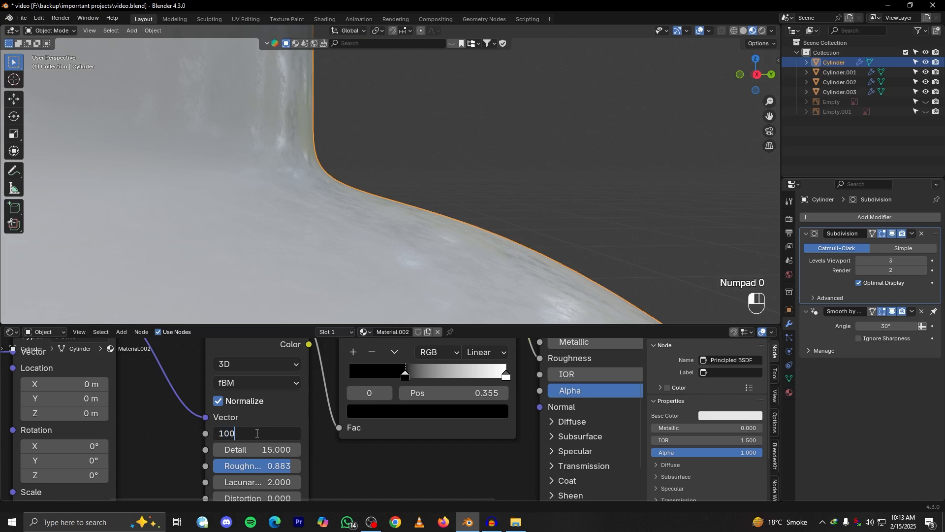
key("Return")
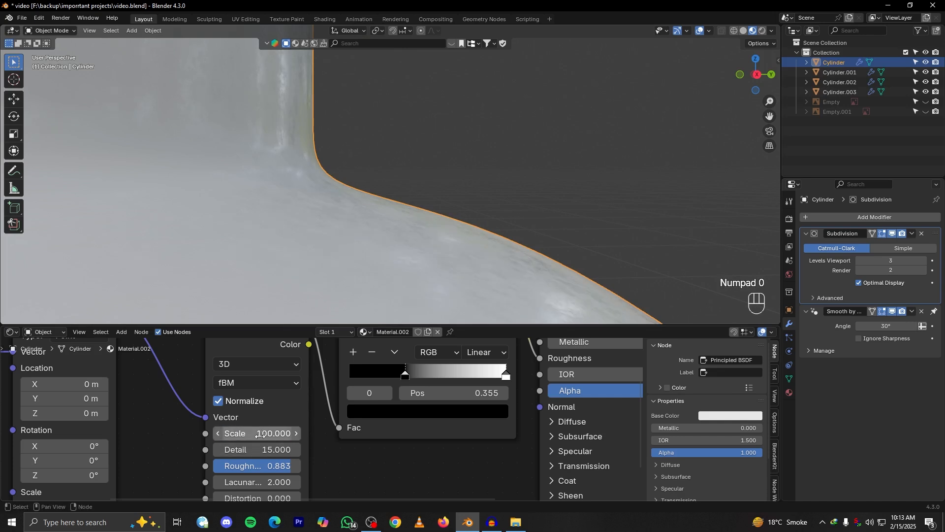
Set the scale of the body material's Noise Texture to 200 and check the shoulder and neck
double_click(261, 433)
type("200")
key("Return")
scroll(458, 241, "down", 5)
scroll(461, 246, "down", 2)
left_click(472, 217)
left_click_drag(467, 218, 395, 291, "alt")
scroll(438, 236, "up", 4)
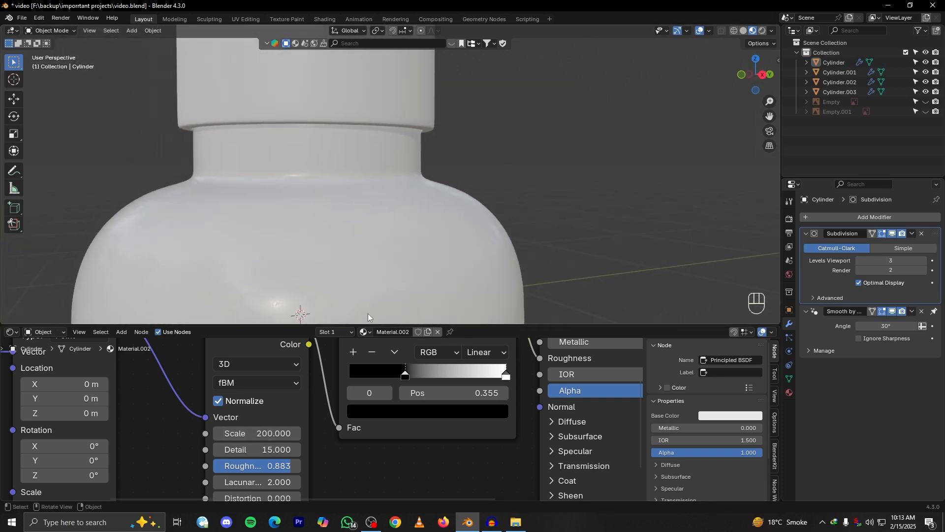
Keep the Noise Texture's detail at 15 and raise its roughness to 0.933
left_click(266, 449)
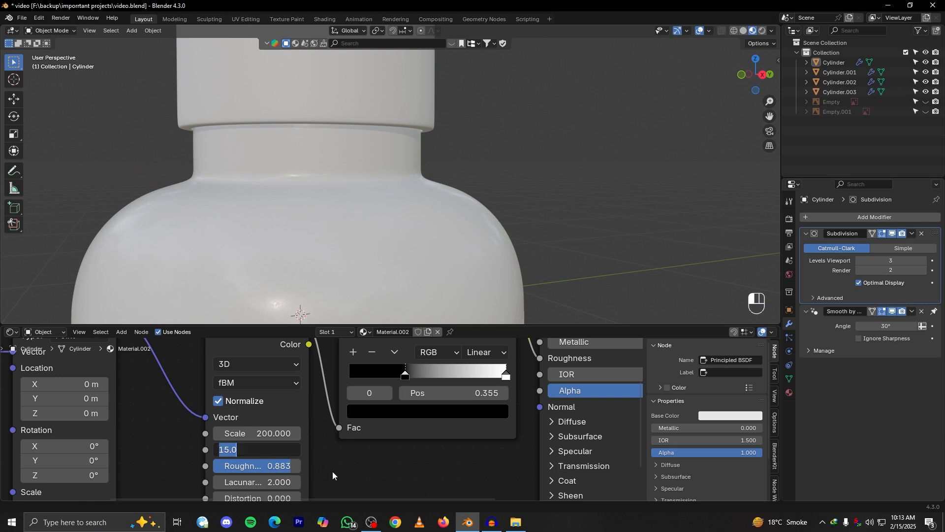
key("Return")
left_click_drag(294, 466, 295, 465)
scroll(446, 205, "down", 4)
left_click_drag(446, 205, 421, 241, "alt")
scroll(432, 226, "down", 4)
scroll(424, 198, "up", 4)
Create a new material on the dropper bulb and delete all of its shader nodes
left_click_drag(396, 199, 372, 130, "alt")
left_click(372, 130)
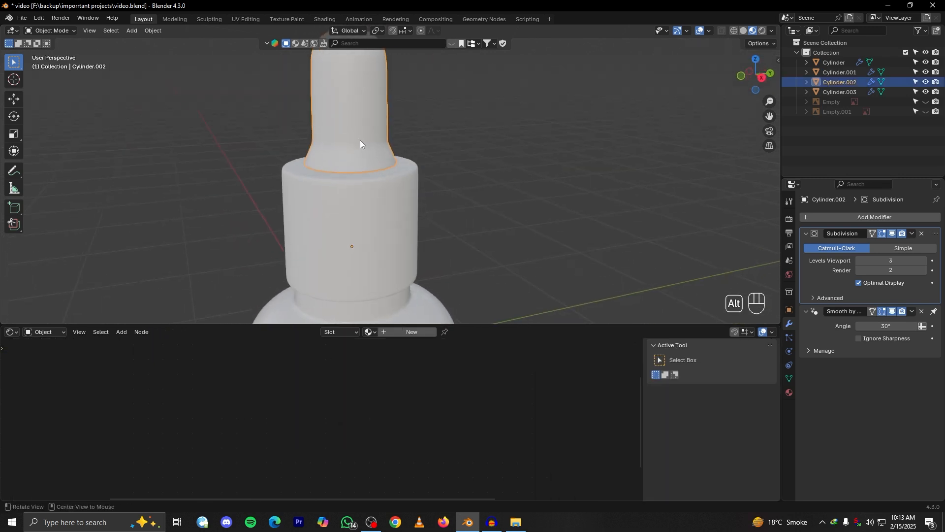
left_click_drag(428, 144, 435, 190, "alt+shift")
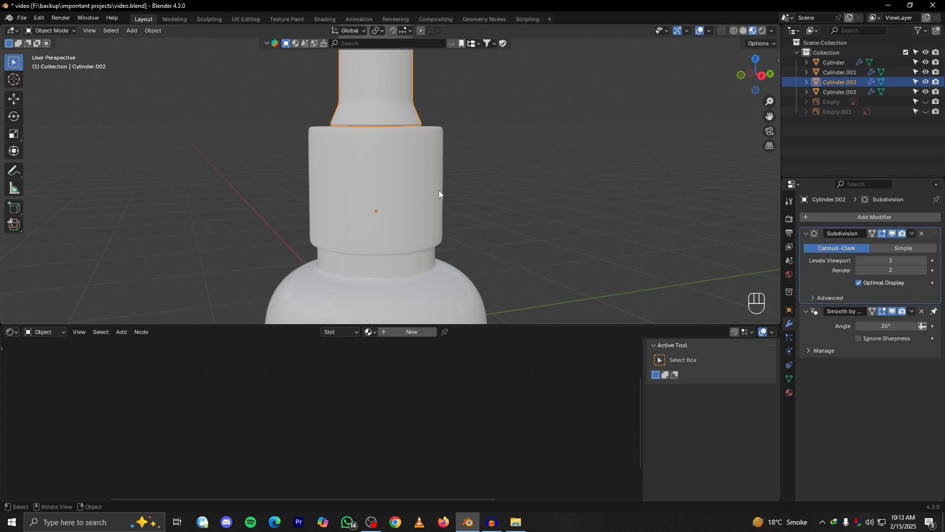
left_click(411, 285)
left_click_drag(411, 286, 394, 211, "alt+shift")
left_click(394, 211)
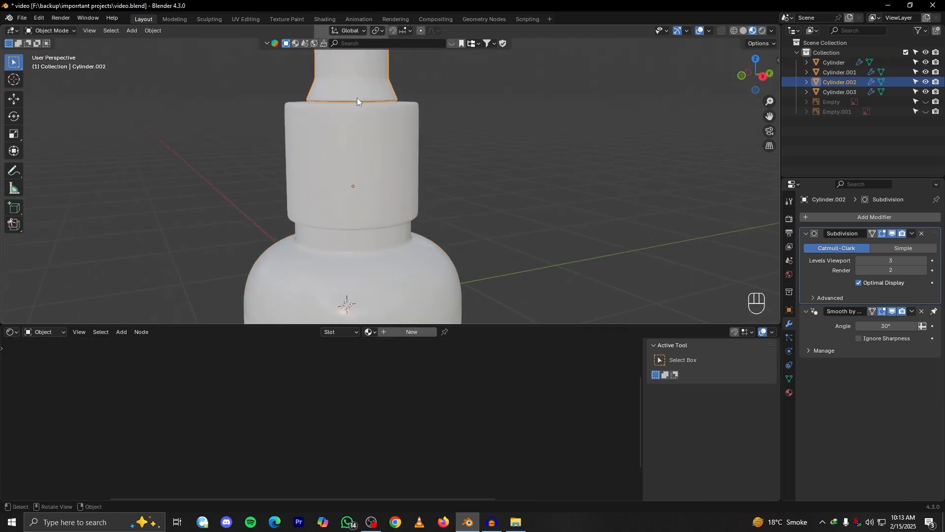
left_click(411, 332)
key("Home")
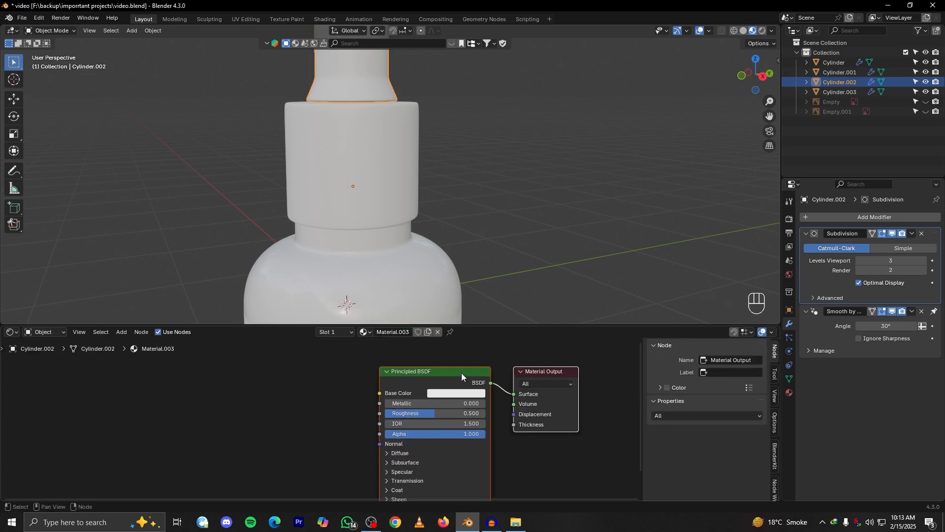
left_click_drag(591, 350, 319, 500)
key("Delete")
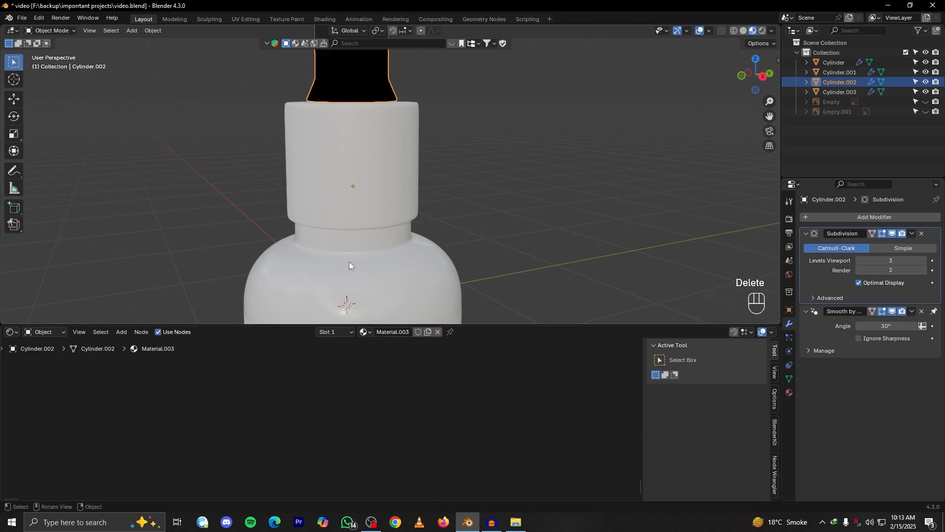
Reselect the dropper bulb and give it a fresh material with the default Principled BSDF
left_click(487, 205)
left_click_drag(487, 205, 360, 219, "alt")
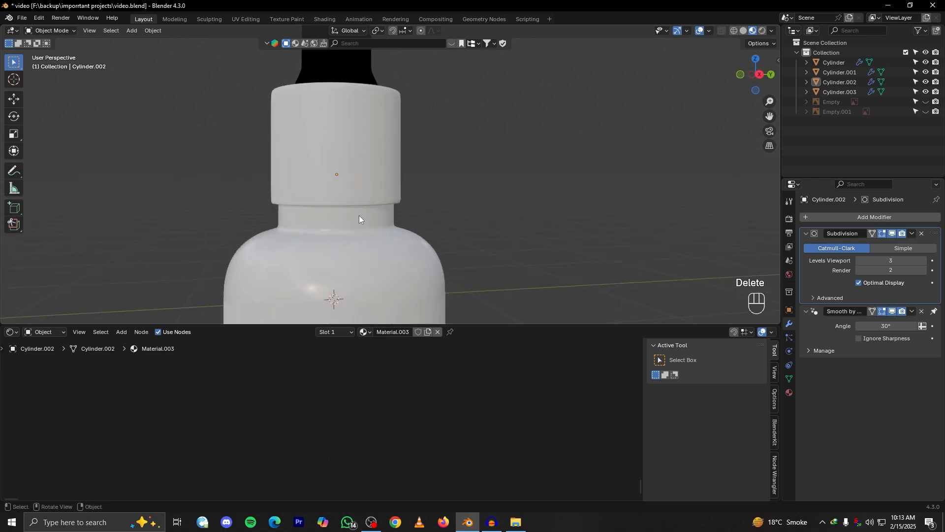
scroll(359, 219, "down", 3)
scroll(351, 229, "up", 3)
left_click(355, 116)
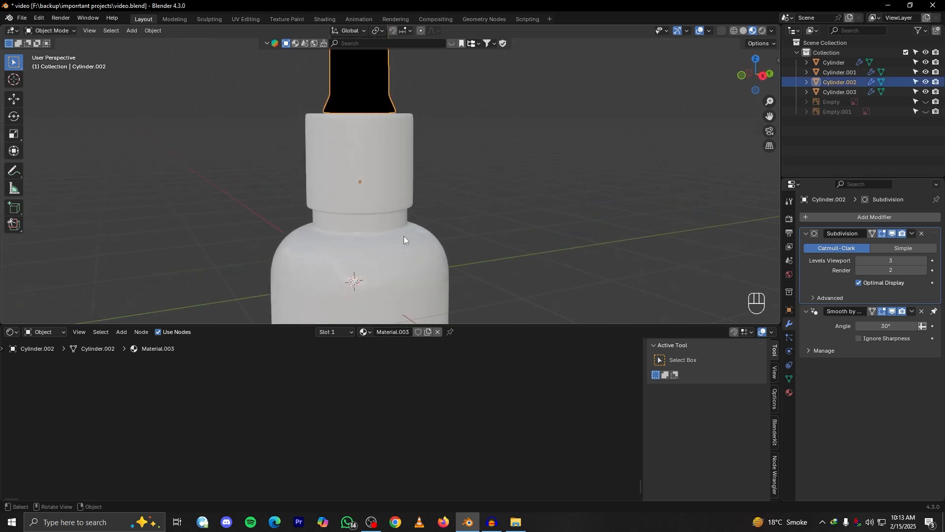
left_click(427, 332)
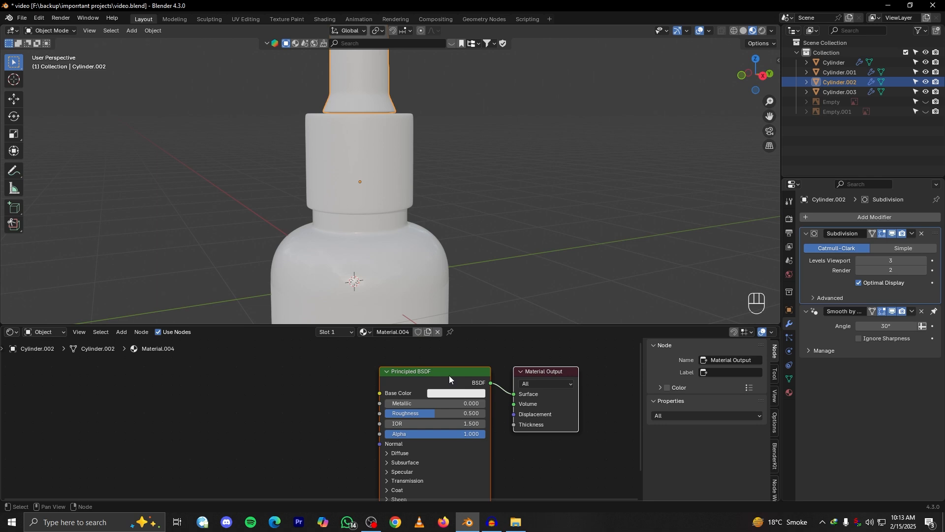
Compare the materials of the body and the dropper bulb, and select both parts together
left_click(353, 239)
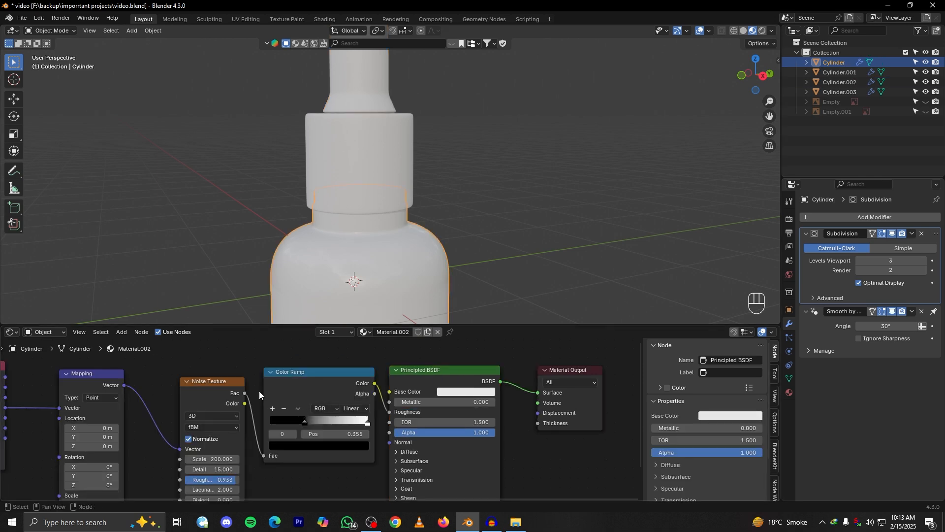
middle_click_drag(409, 215, 412, 245)
left_click(349, 109)
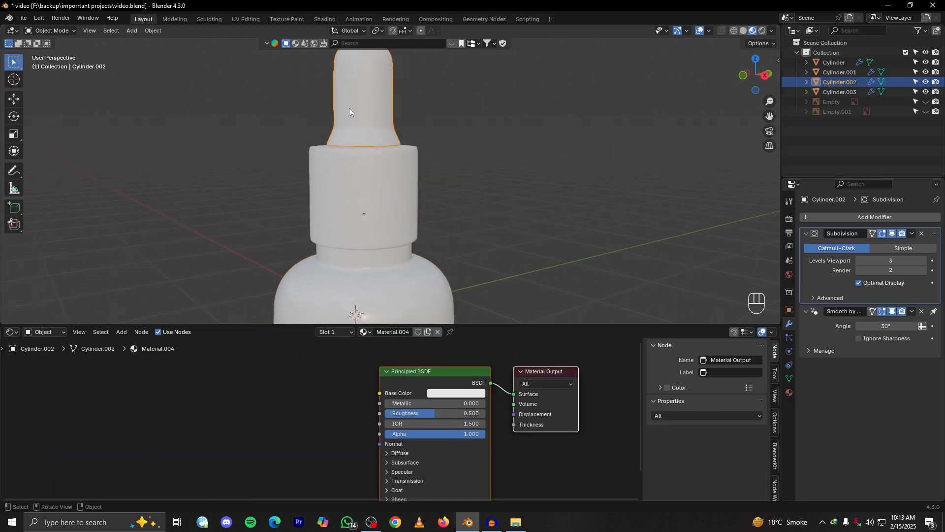
middle_click_drag(432, 299, 403, 262, "shift")
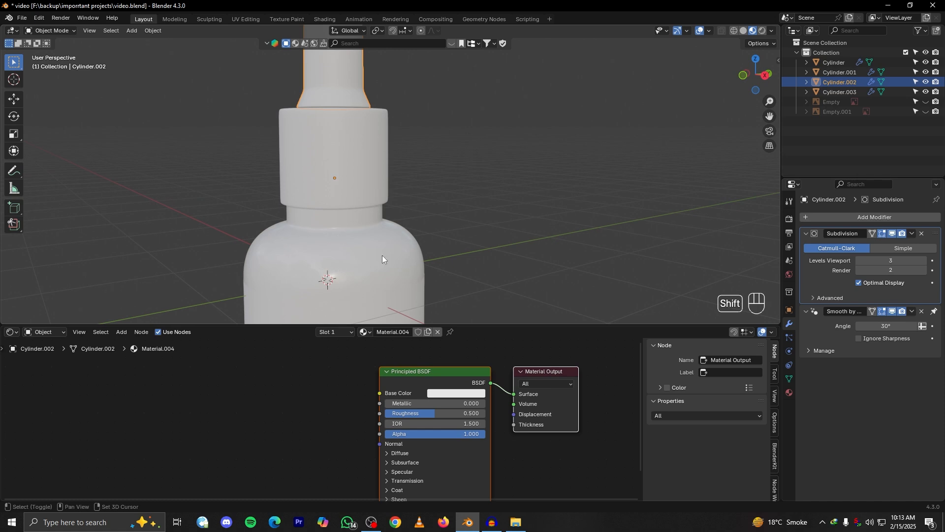
left_click(368, 258, "shift")
scroll(367, 258, "down", 3)
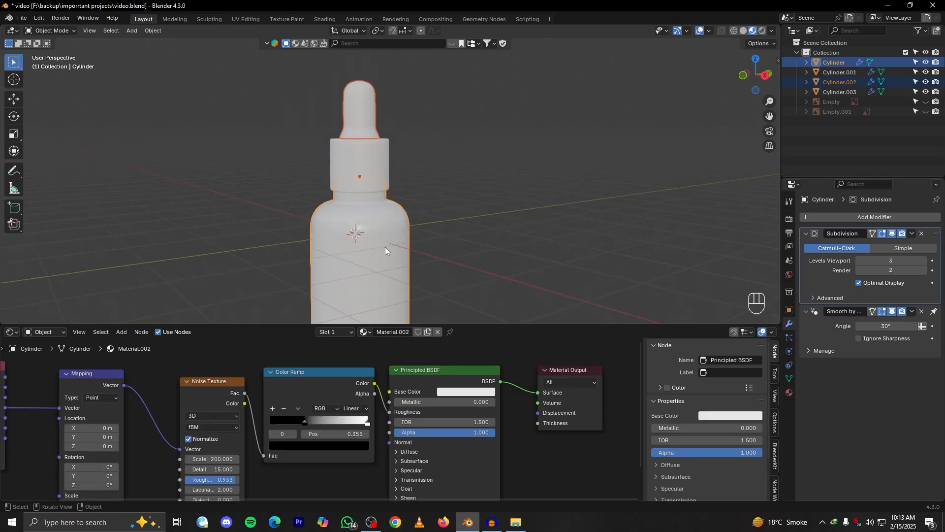
Link the bottle body's material to the dropper bulb, with the body as the active object
left_click(357, 114)
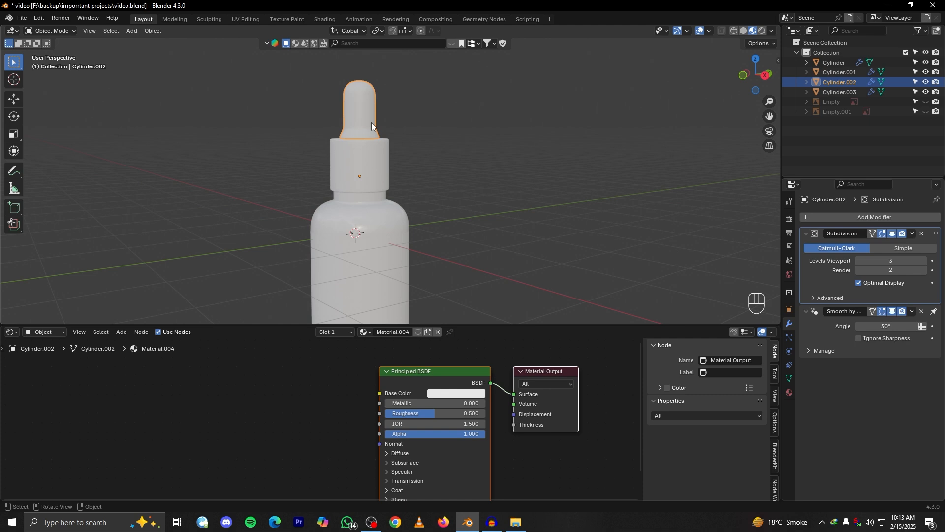
scroll(503, 214, "up", 4)
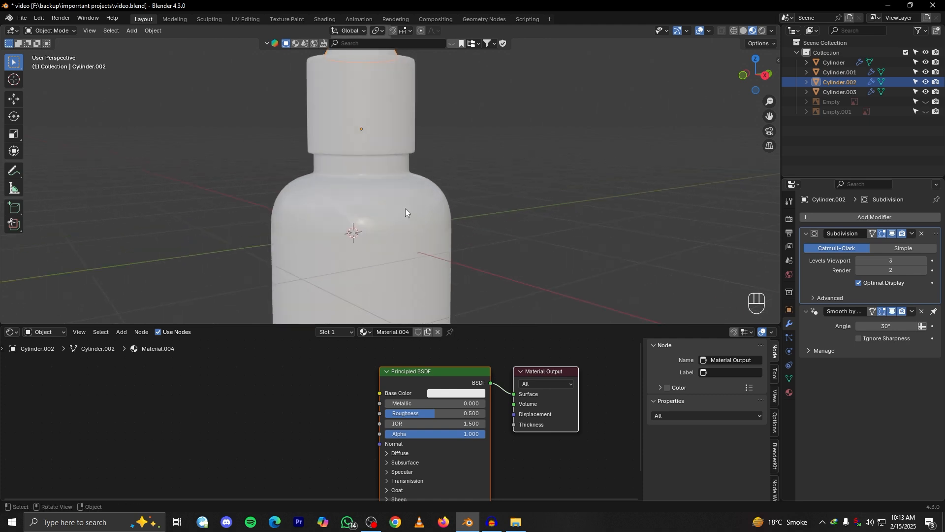
left_click(390, 190, "shift")
scroll(408, 184, "down", 3)
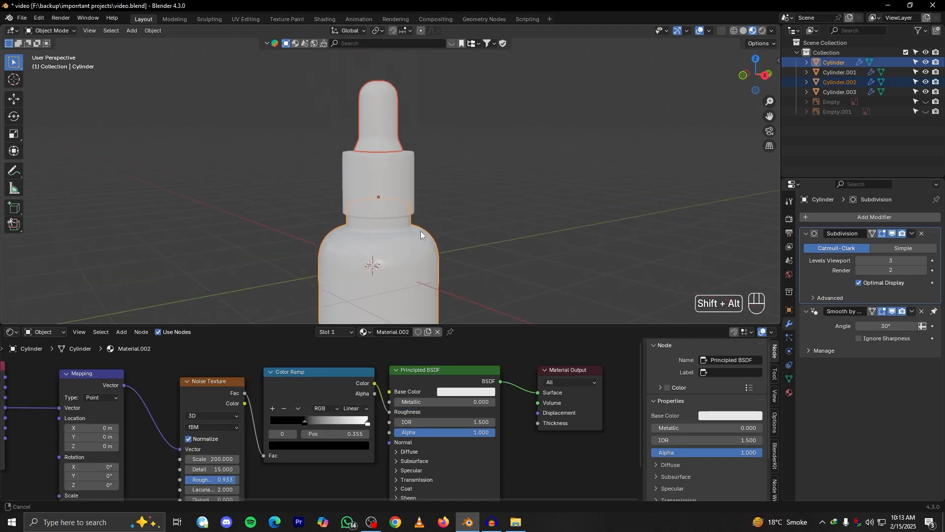
middle_click_drag(409, 274, 367, 137)
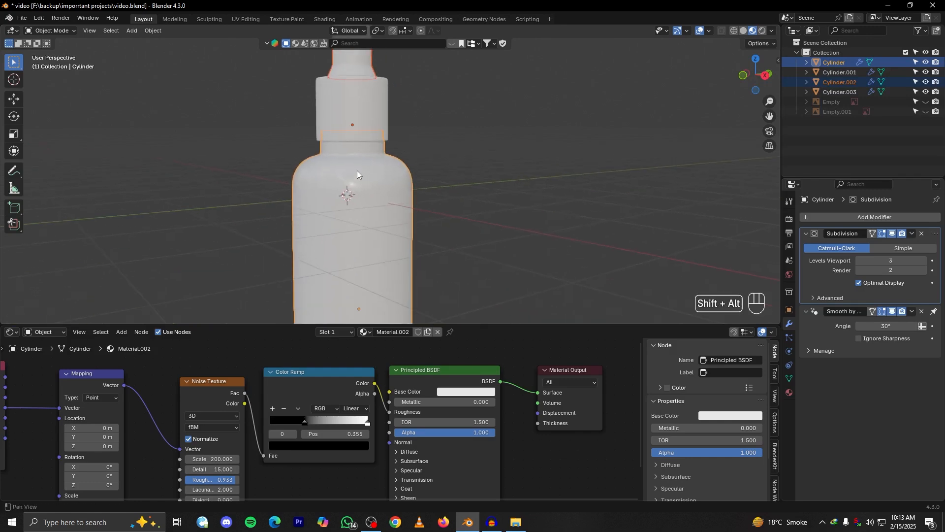
middle_click_drag(359, 180, 382, 231)
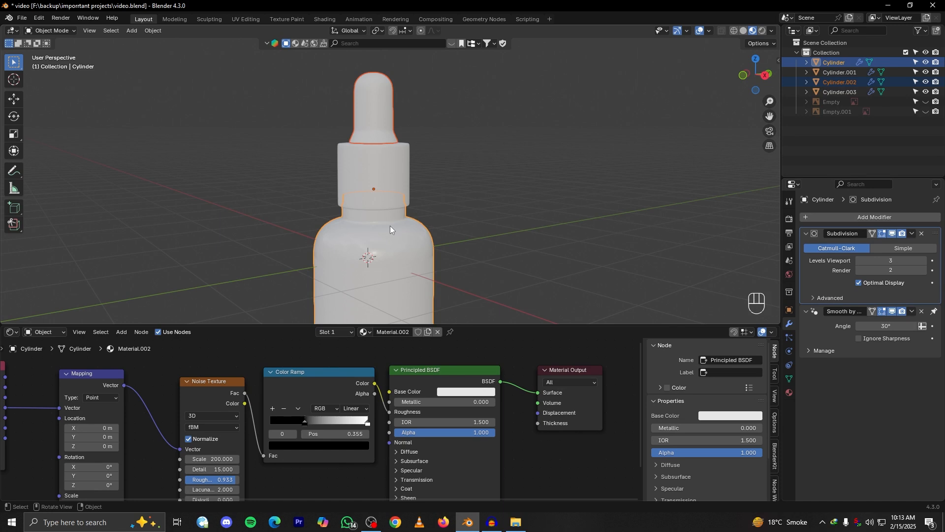
key("ctrl+l")
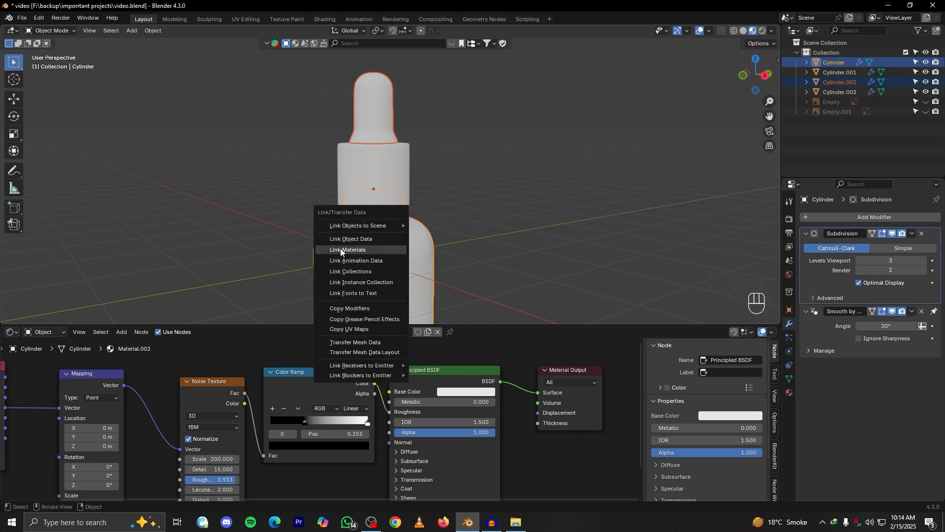
left_click(366, 249)
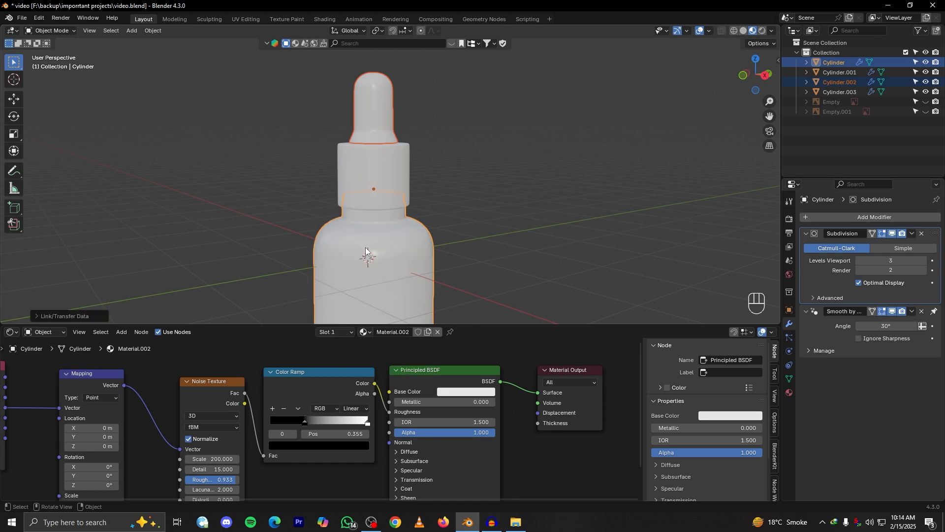
Apply Shade Auto Smooth to the dropper bulb and check its shading
left_click(439, 256)
left_click(400, 235)
left_click_drag(400, 235, 443, 174, "alt")
scroll(411, 202, "down", 3)
scroll(397, 220, "up", 4)
left_click_drag(443, 174, 413, 192, "alt+shift")
scroll(412, 176, "up", 2)
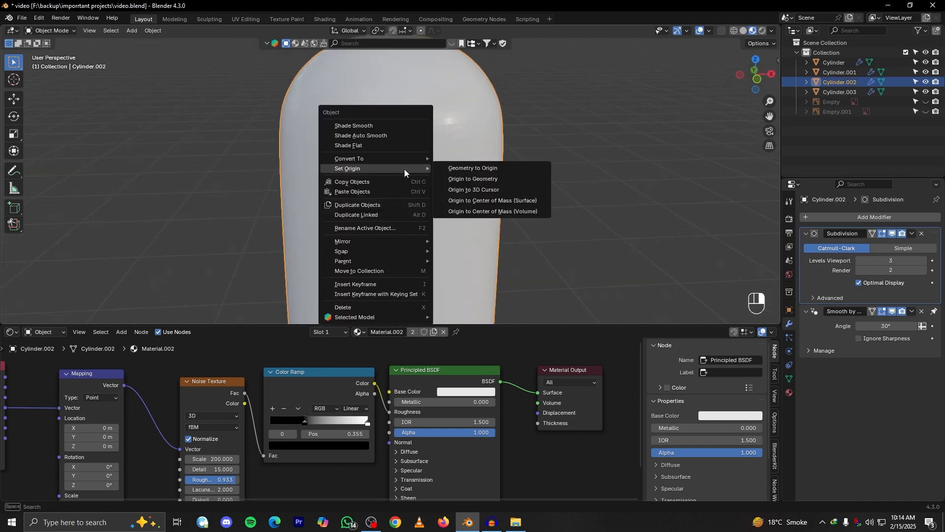
left_click(370, 135)
scroll(438, 149, "down", 4)
middle_click_drag(437, 205, 370, 154)
left_click_drag(370, 154, 433, 231, "alt")
scroll(421, 197, "down", 4)
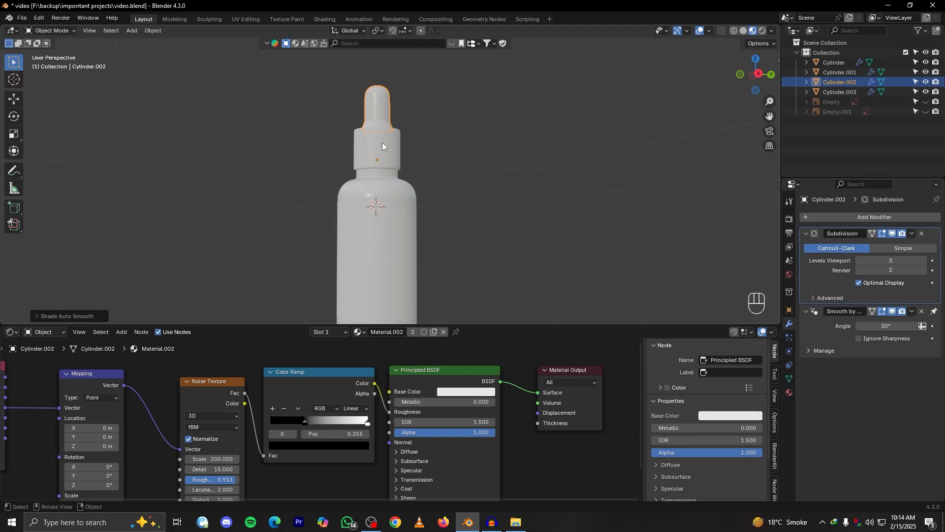
Give the collar below the bulb a new material with metallic 1.000 and roughness 0.282
left_click(382, 143)
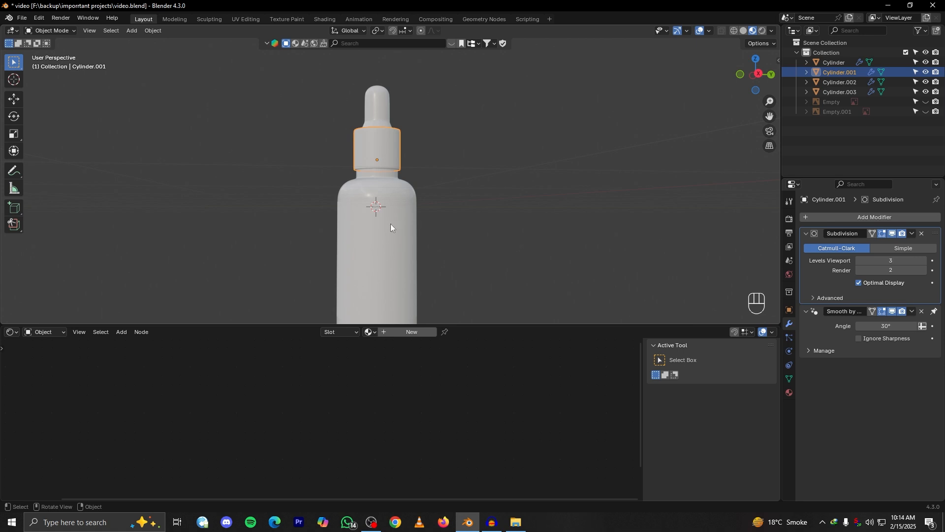
scroll(421, 165, "up", 2)
middle_click_drag(425, 171, 430, 200)
scroll(430, 200, "up", 3)
scroll(462, 224, "down", 3)
left_click(412, 331)
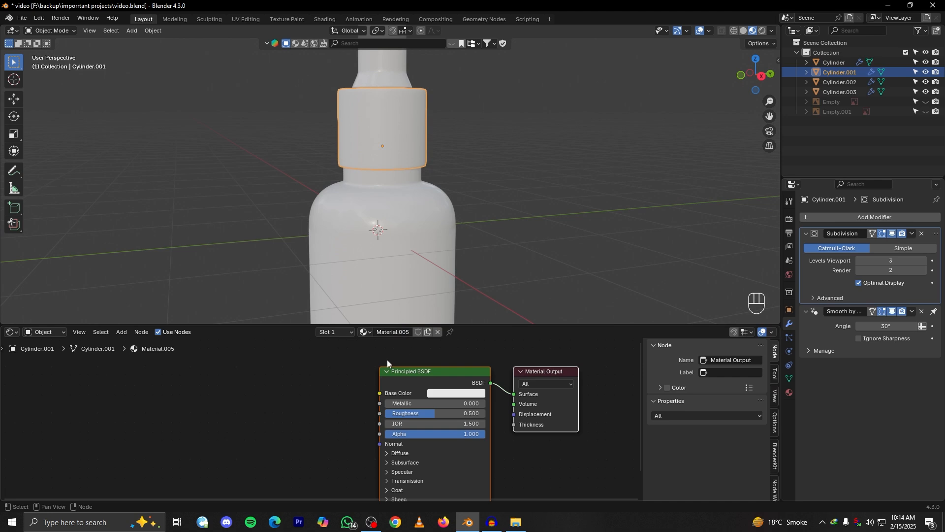
scroll(349, 391, "up", 2)
left_click_drag(406, 409, 465, 423)
middle_click_drag(384, 219, 531, 211)
Add a Noise Texture with Mapping and Texture Coordinate nodes to the collar's material and preview the noise on it
key("shift+a")
left_click(237, 389)
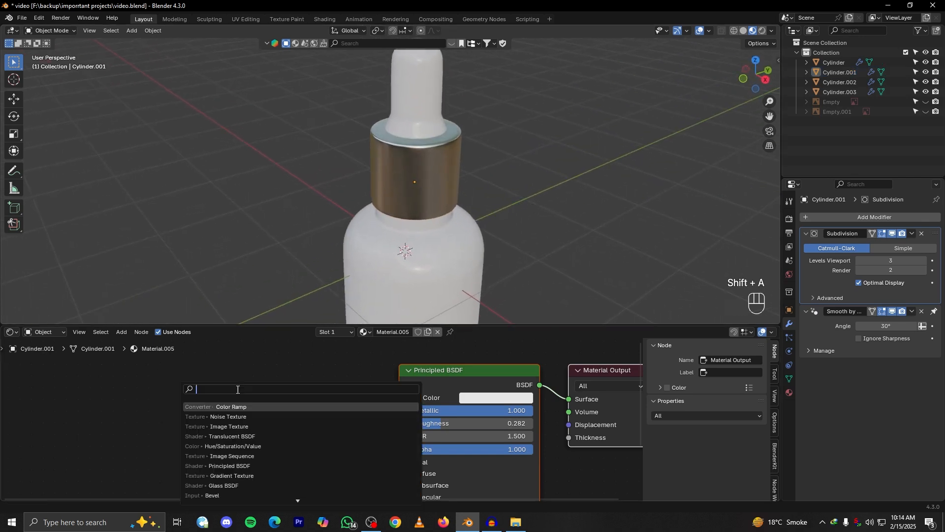
left_click(228, 416)
left_click(224, 392)
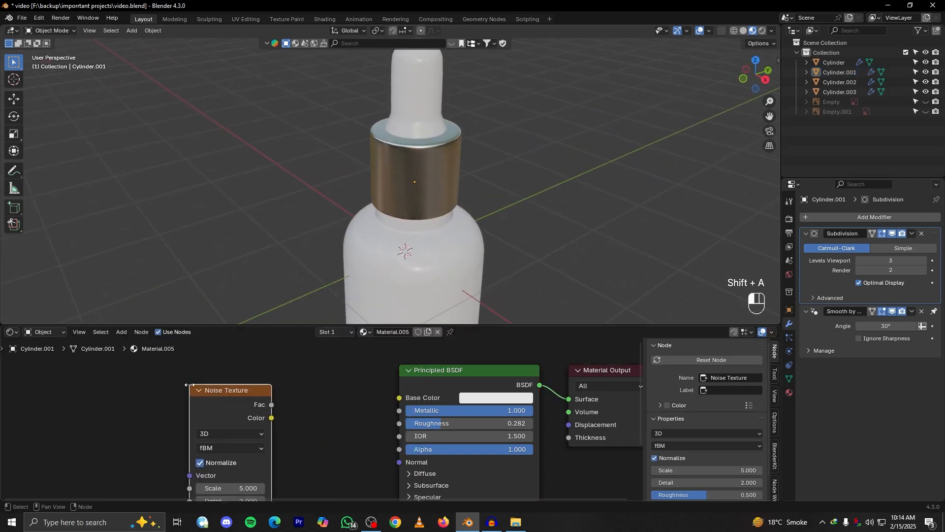
left_click(224, 392, "ctrl+shift")
key("ctrl+t")
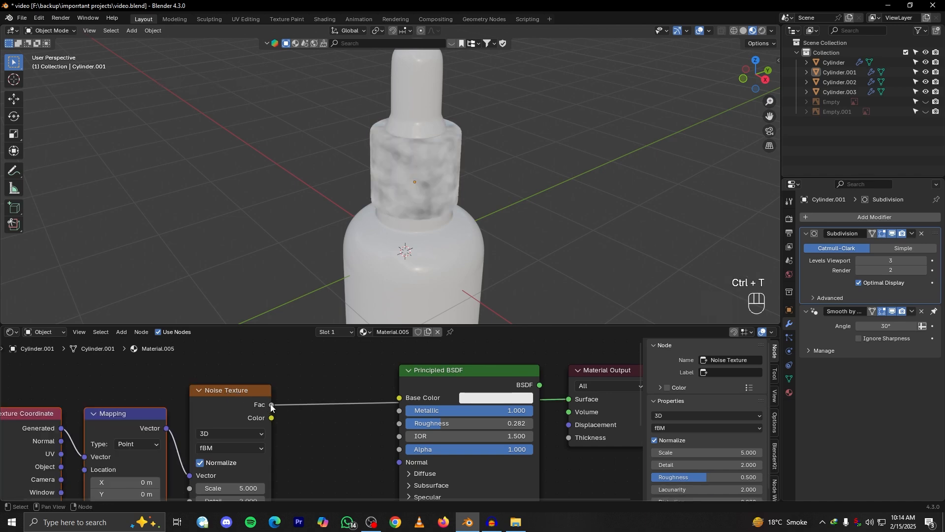
Raise the scale of the collar's Noise Texture to 47.3
scroll(291, 427, "up", 2)
scroll(291, 428, "up", 3)
left_click_drag(280, 433, 384, 433)
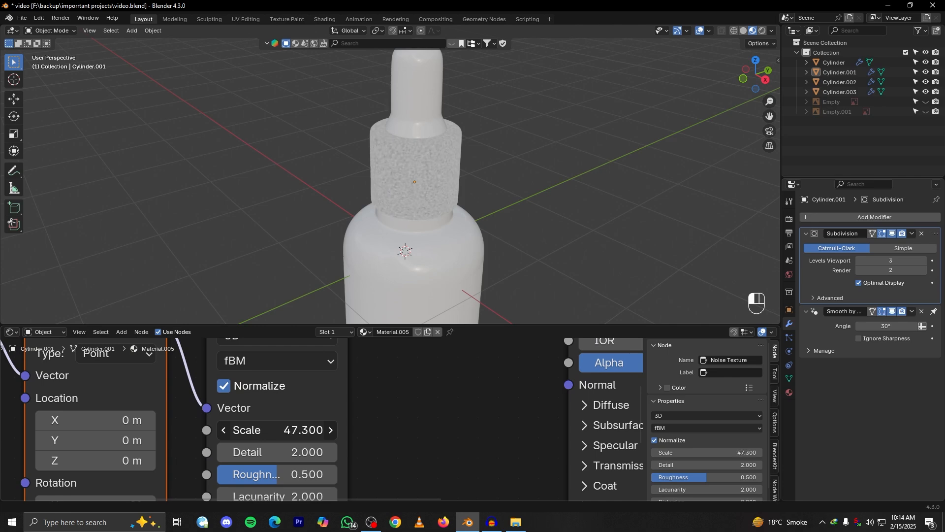
Set the collar's Noise Texture to scale 100, detail 15 and roughness 0.983
left_click_drag(295, 430, 310, 430)
left_click(271, 439)
type("1")
key("Return")
left_click_drag(295, 452, 345, 452)
left_click_drag(295, 474, 336, 474)
left_click_drag(493, 225, 409, 283, "alt")
scroll(506, 227, "up", 5)
scroll(428, 428, "down", 5)
Restore the Principled BSDF as the collar's surface shader and link the Noise Texture's Fac output to its Roughness
left_click_drag(428, 428, 378, 478, "alt+shift")
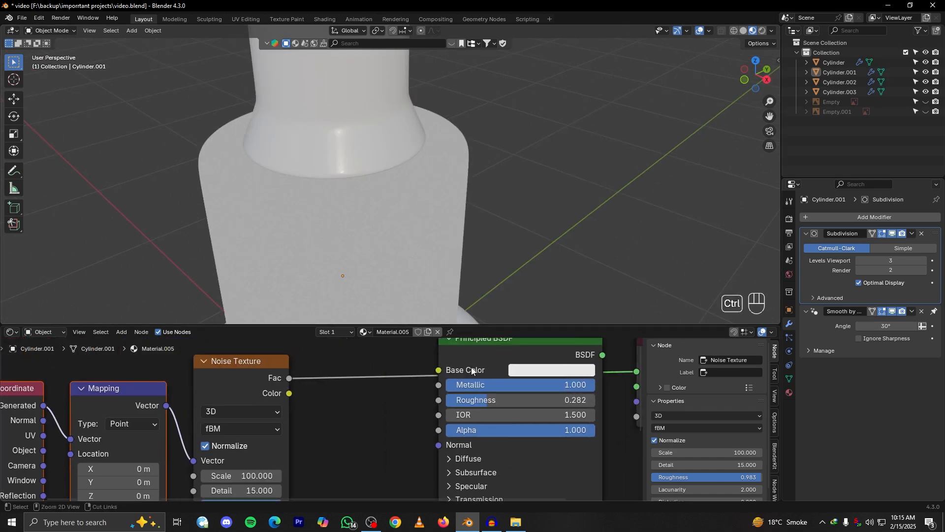
left_click(457, 365, "ctrl+shift")
left_click_drag(289, 379, 438, 399)
left_click_drag(524, 210, 541, 206, "alt")
scroll(556, 248, "down", 1)
scroll(557, 248, "down", 1)
left_click_drag(469, 235, 480, 237, "alt")
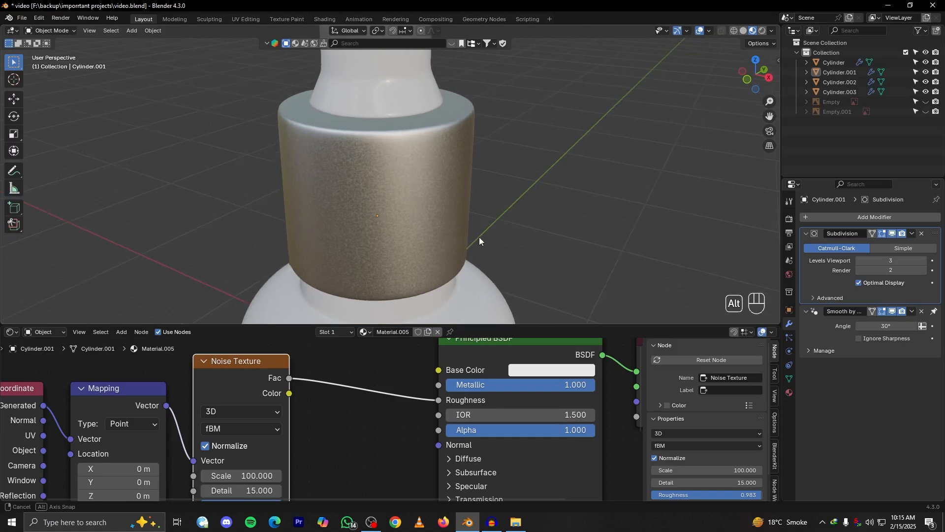
scroll(479, 238, "up", 1)
Insert a Color Ramp between the Noise Texture and the Principled BSDF's Roughness in the collar's material
left_click(363, 436)
key("shift+a")
left_click(332, 386)
left_click(373, 412)
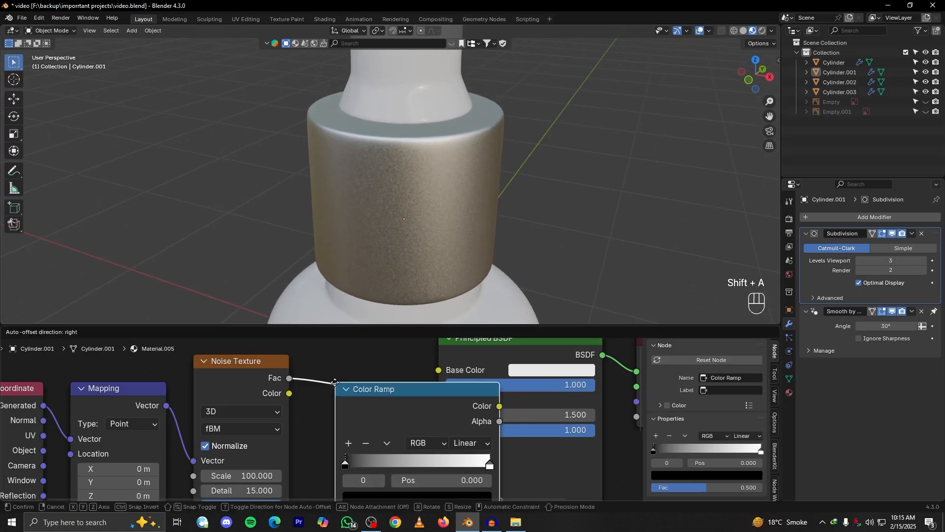
scroll(519, 350, "down", 4)
left_click_drag(517, 369, 524, 368)
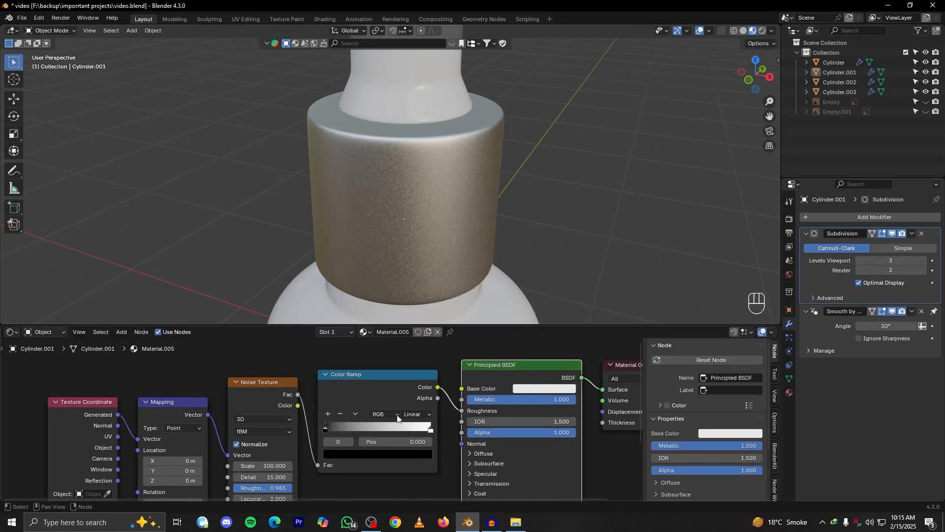
Move the black stop of the collar's Color Ramp to position 0.336 and check the metal's reflections
scroll(352, 433, "up", 6)
left_click_drag(332, 433, 360, 436)
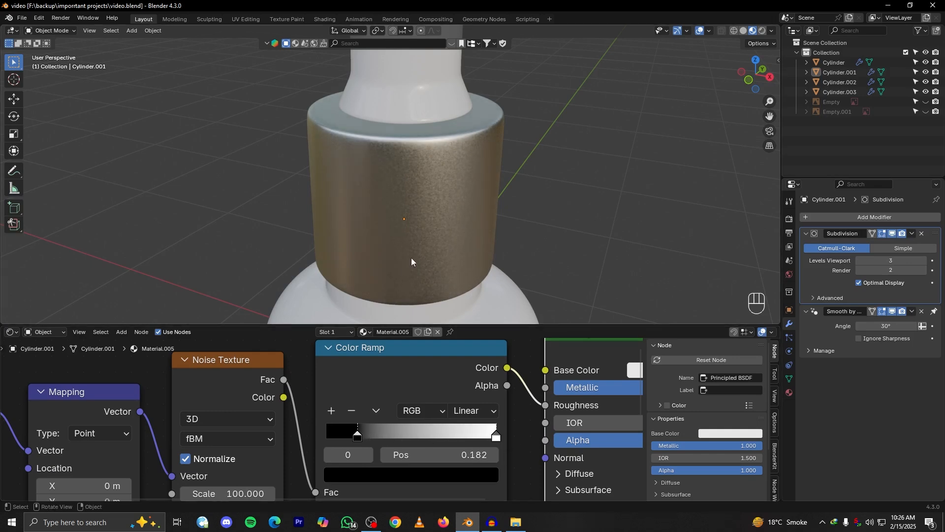
middle_click_drag(421, 246, 432, 242)
left_click_drag(366, 437, 393, 438)
mouse_move(469, 264)
left_mouse_down("alt")
mouse_move(471, 247)
mouse_move(451, 260)
left_mouse_up("alt")
scroll(451, 261, "up", 4)
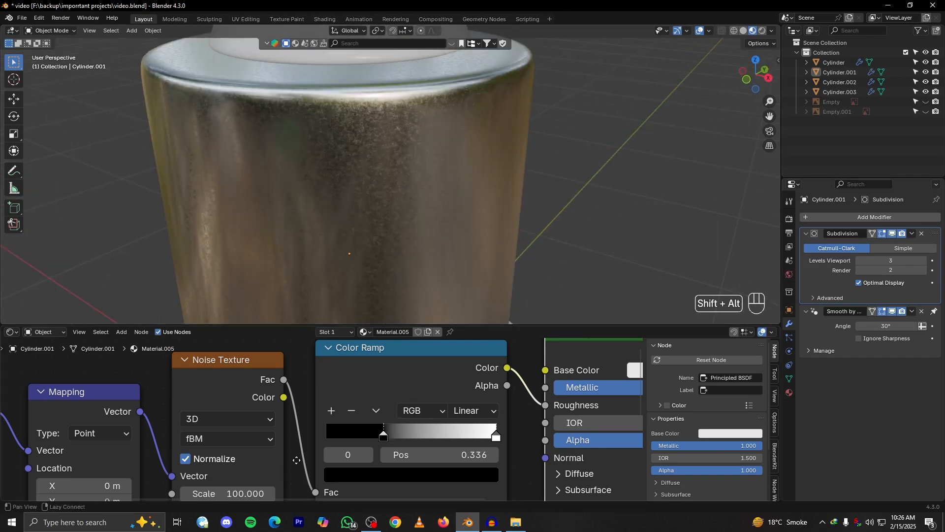
Set the scale of the collar's Noise Texture to 400
middle_click_drag(286, 469, 305, 450)
left_click(256, 472)
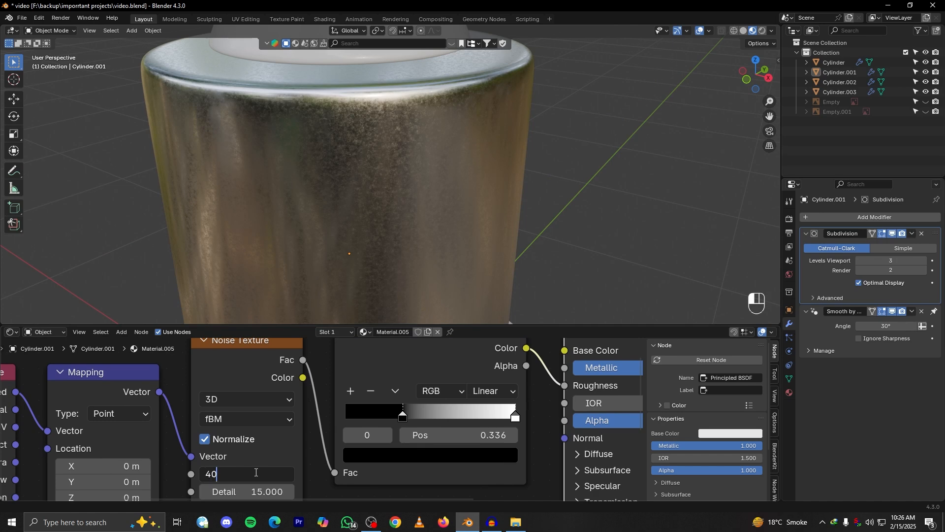
key("Return")
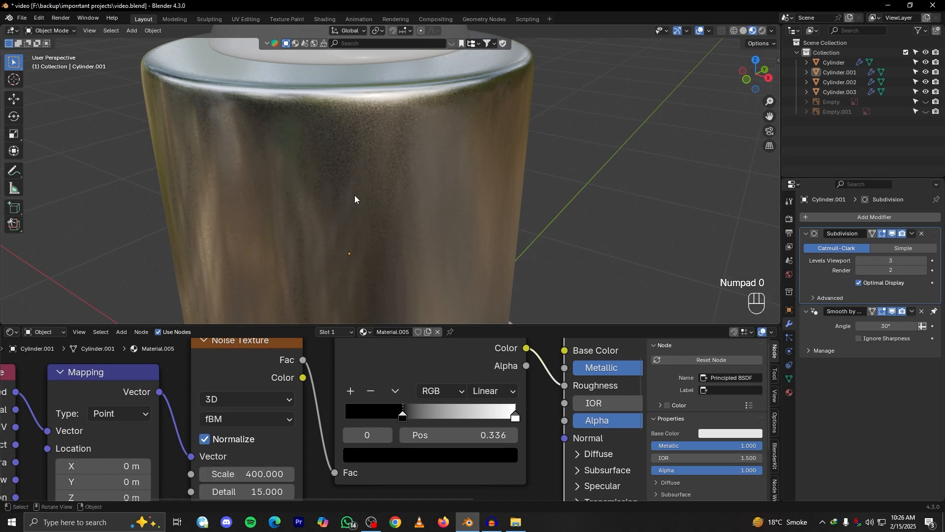
scroll(273, 474, "down", 2)
Set the collar's Noise Texture to scale 800 and roughness 1.000
mouse_move(271, 483)
left_mouse_down("alt+shift")
mouse_move(288, 421)
mouse_move(261, 438)
mouse_move(315, 432)
left_mouse_up("alt+shift")
scroll(288, 432, "up", 2)
scroll(287, 426, "up", 1)
left_click(251, 393)
type("8")
key("Return")
scroll(376, 241, "down", 6)
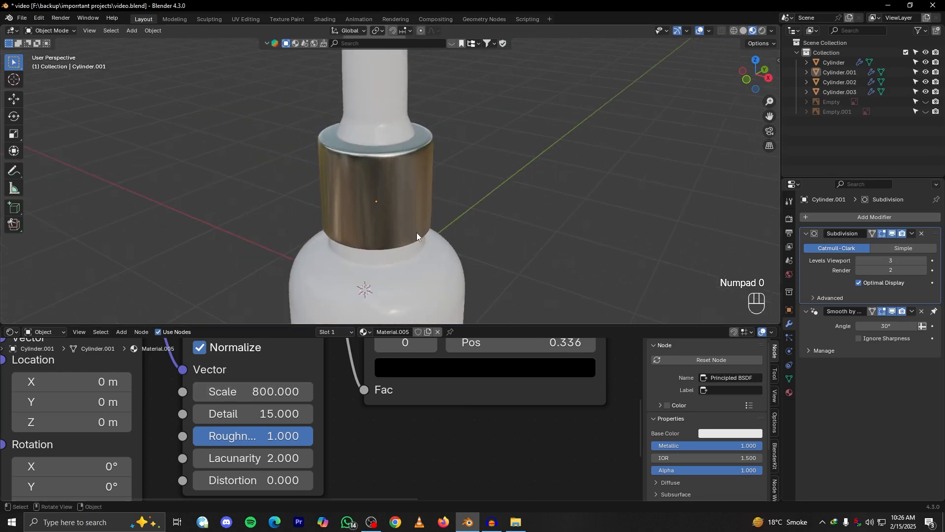
Inspect the collar up close and move the white stop of its Color Ramp to position 0.991
middle_click_drag(491, 233, 427, 203, "alt")
left_click_drag(426, 203, 442, 201, "alt")
scroll(442, 201, "up", 6)
left_click_drag(370, 197, 394, 215, "alt")
scroll(394, 215, "up", 3)
scroll(388, 426, "down", 3)
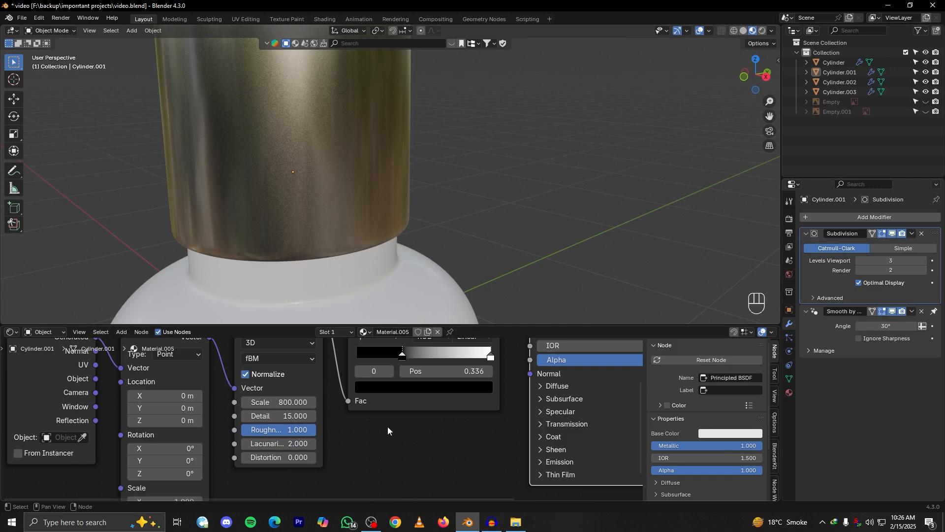
scroll(445, 402, "up", 2)
mouse_move(459, 397)
left_mouse_down()
mouse_move(436, 400)
mouse_move(454, 399)
left_mouse_up()
scroll(421, 255, "down", 6)
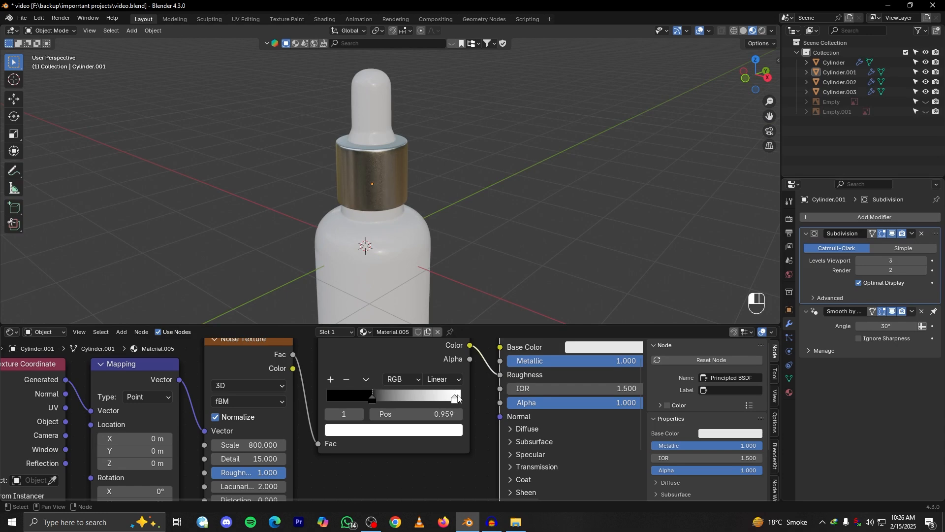
scroll(458, 294, "down", 5)
Identify the separate body and label cylinders of the bottle with test moves, cancelling each move
left_click_drag(445, 237, 409, 245, "alt")
scroll(413, 249, "up", 3)
left_click_drag(449, 272, 427, 229, "alt+shift")
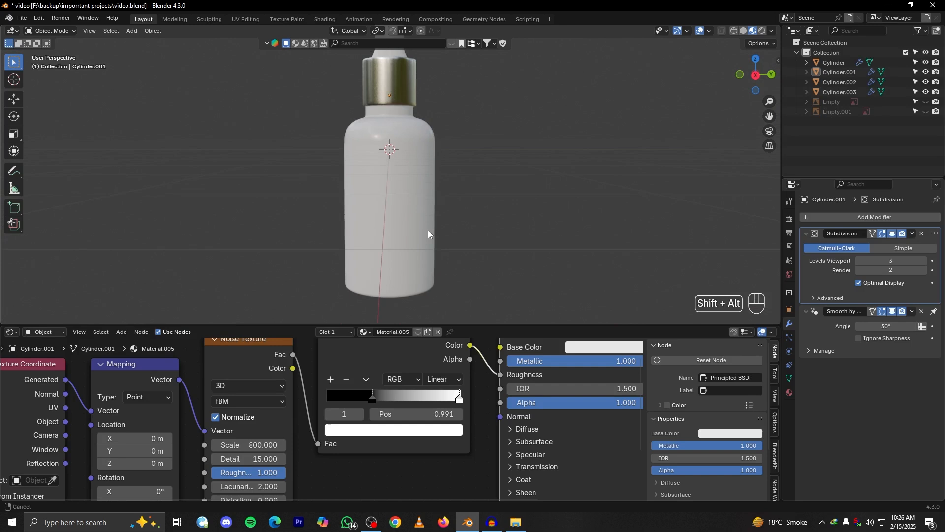
left_click(374, 209)
left_click_drag(374, 209, 472, 211, "alt")
key("g")
right_click(547, 228)
scroll(439, 409, "down", 2)
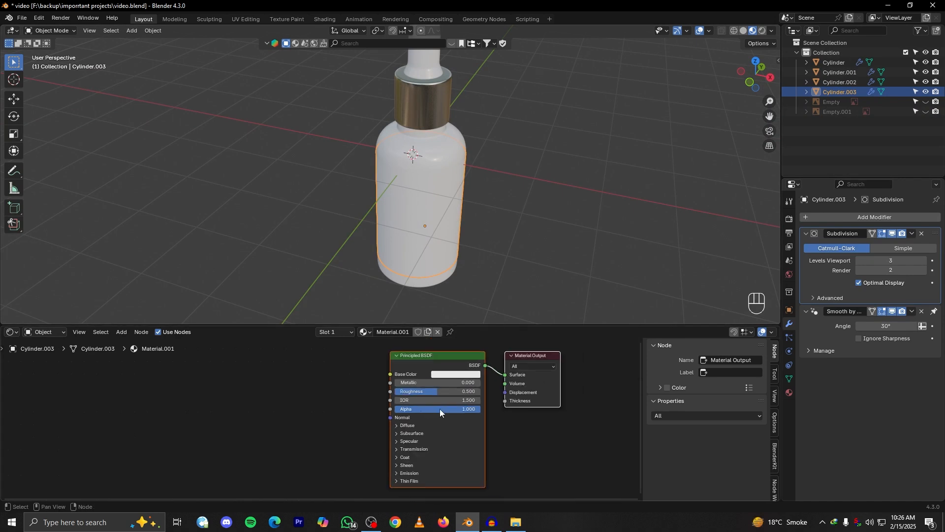
key("g")
right_click(611, 206)
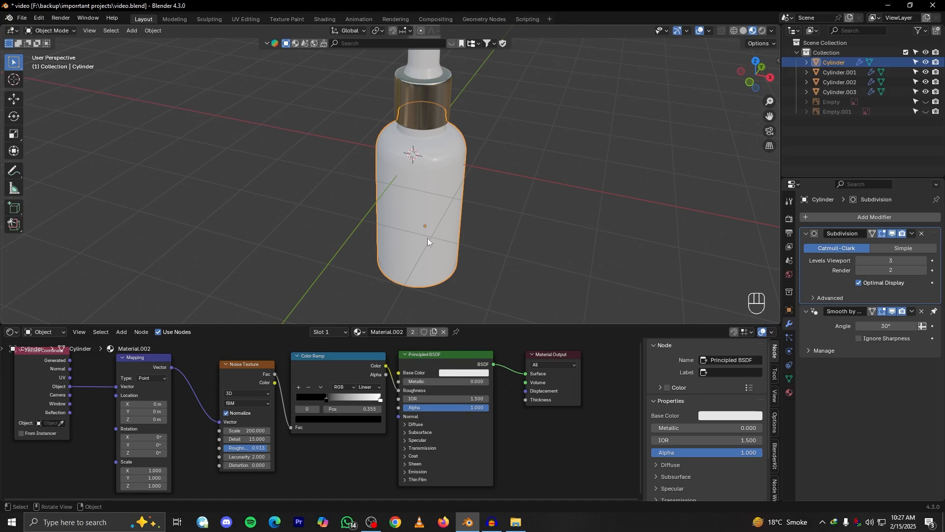
Rename the label cylinder around the bottle body, Cylinder.003, as "lable" and deselect it
left_click_drag(440, 229, 471, 270, "alt")
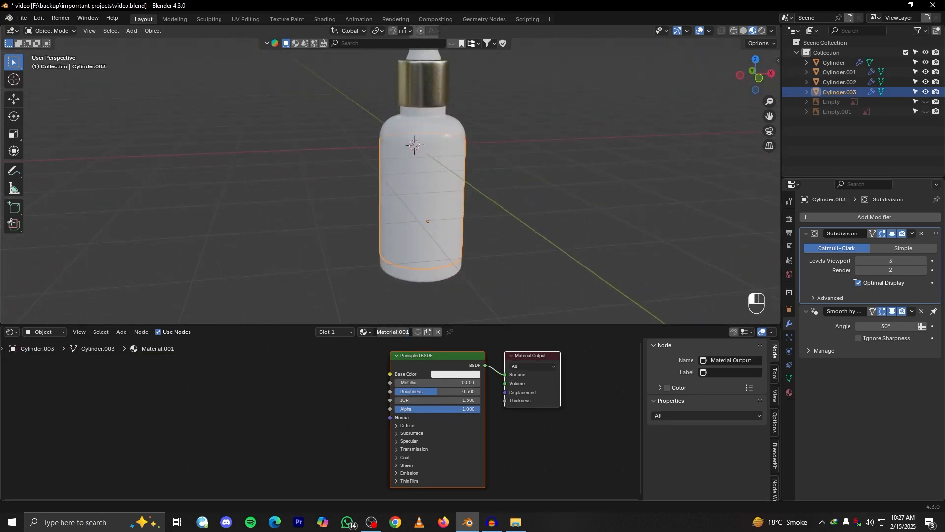
double_click(837, 92)
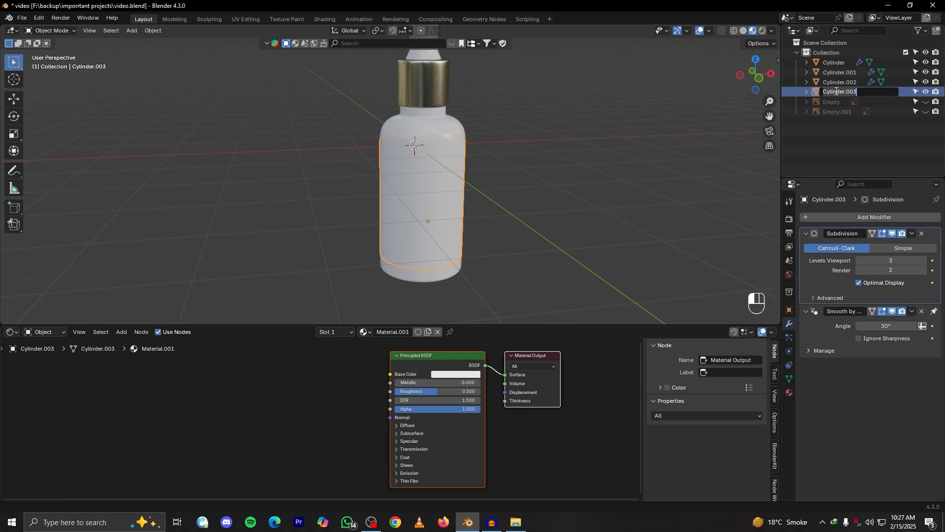
type("lable")
key("Return")
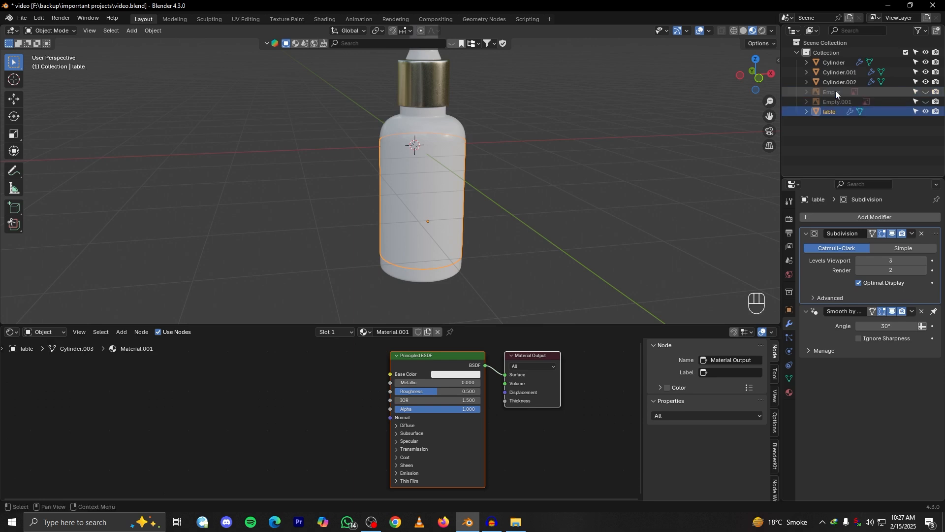
left_click(469, 201)
left_click_drag(323, 382, 372, 406, "alt+shift")
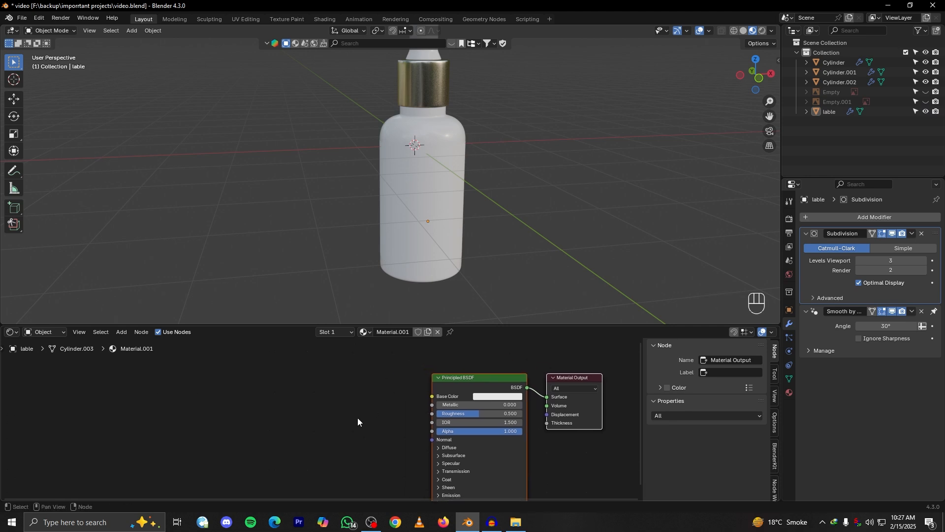
key("shift+a")
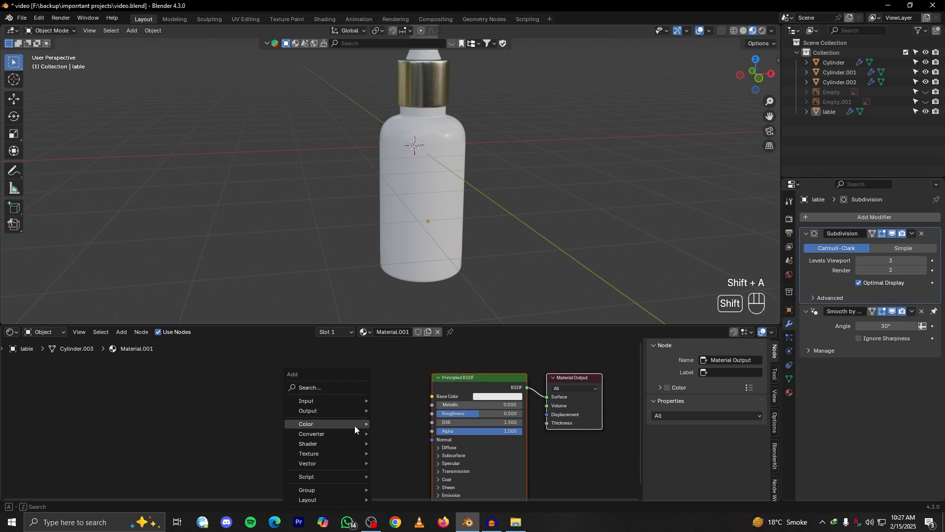
left_click(319, 389)
left_click(298, 408)
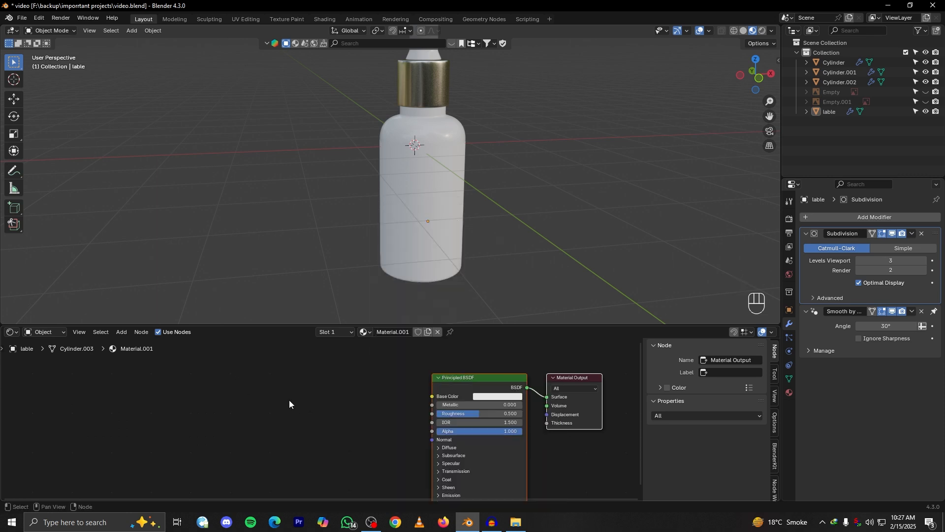
Add an Image Texture node with serem.png to the label's material and link its Color output to Base Color
key("shift+a")
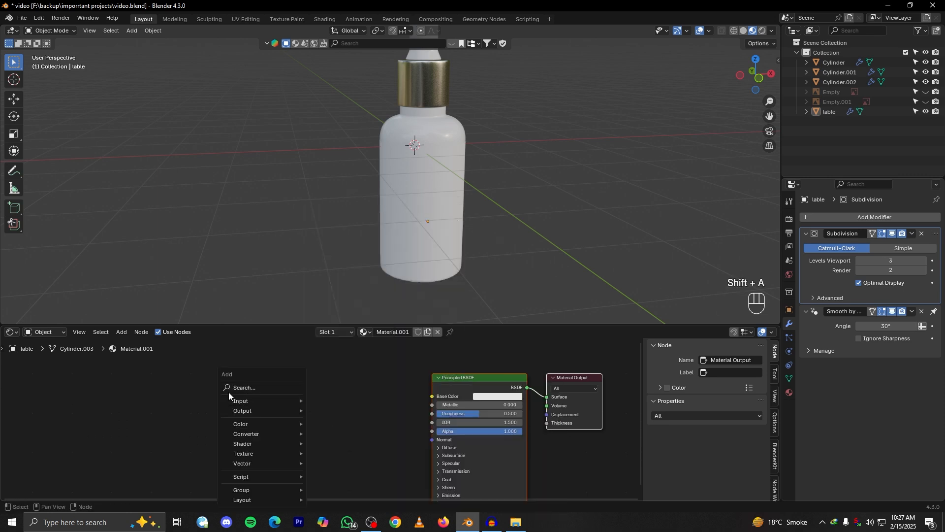
left_click(246, 389)
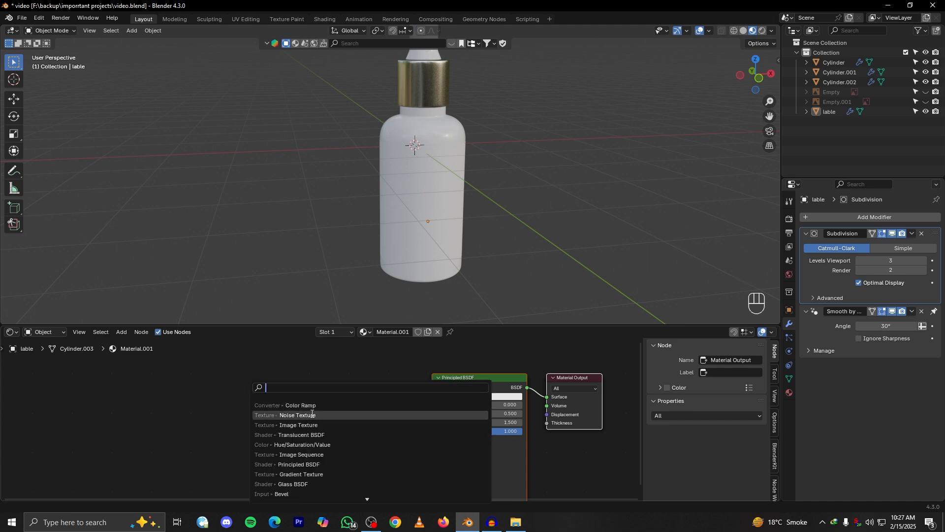
type("i")
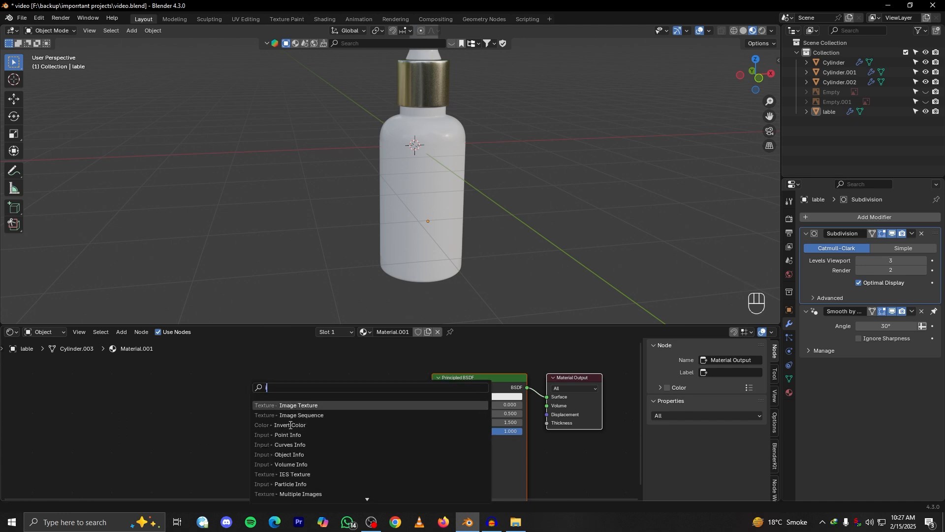
type("ma")
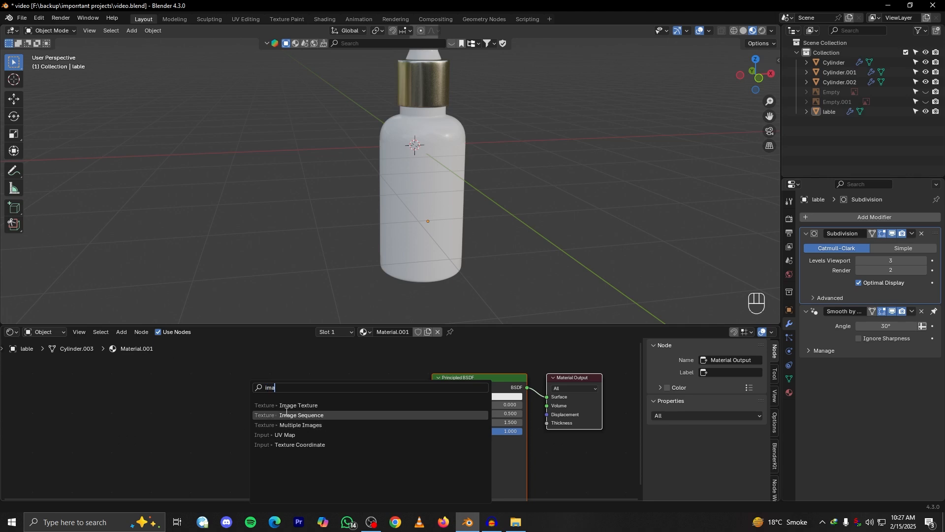
left_click(299, 405)
left_click(230, 384)
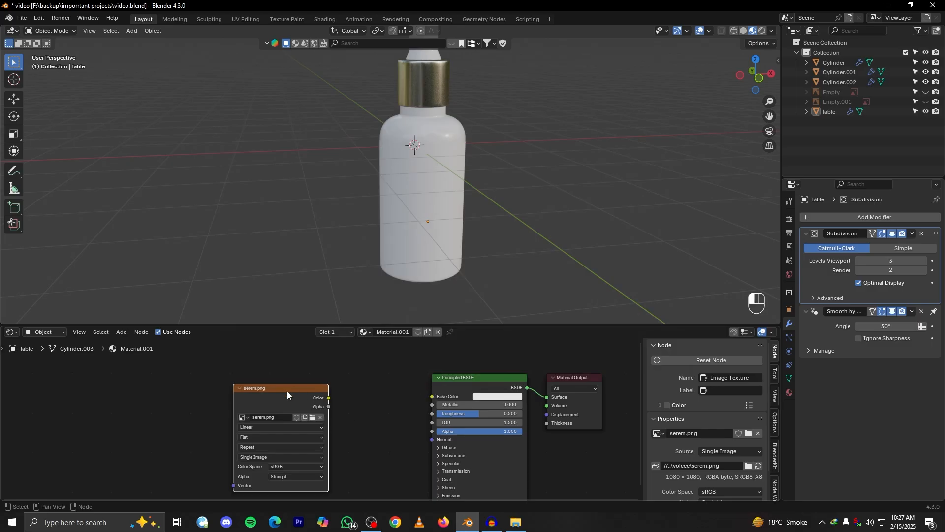
left_click_drag(288, 393, 426, 394)
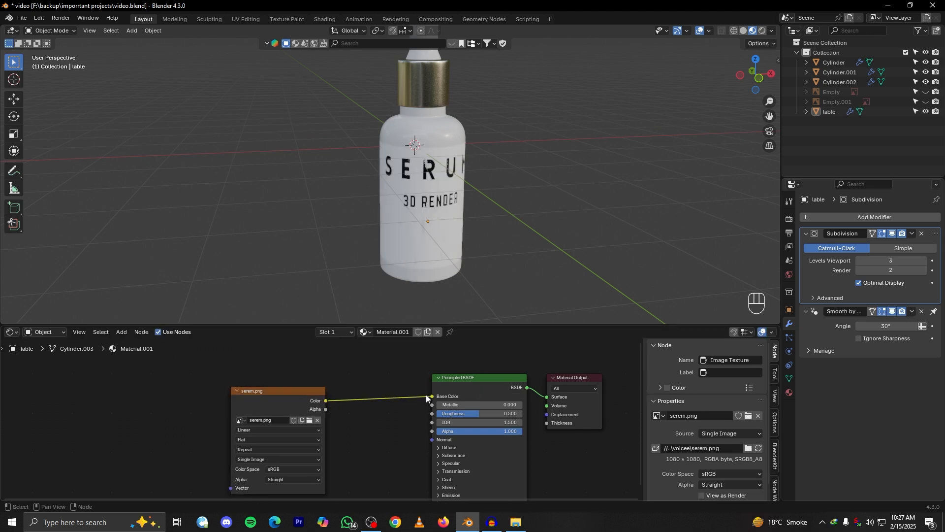
Examine from several angles how the serum artwork sits on the bottle's label
scroll(447, 220, "up", 6)
left_click_drag(483, 223, 483, 166, "alt")
scroll(464, 244, "down", 3)
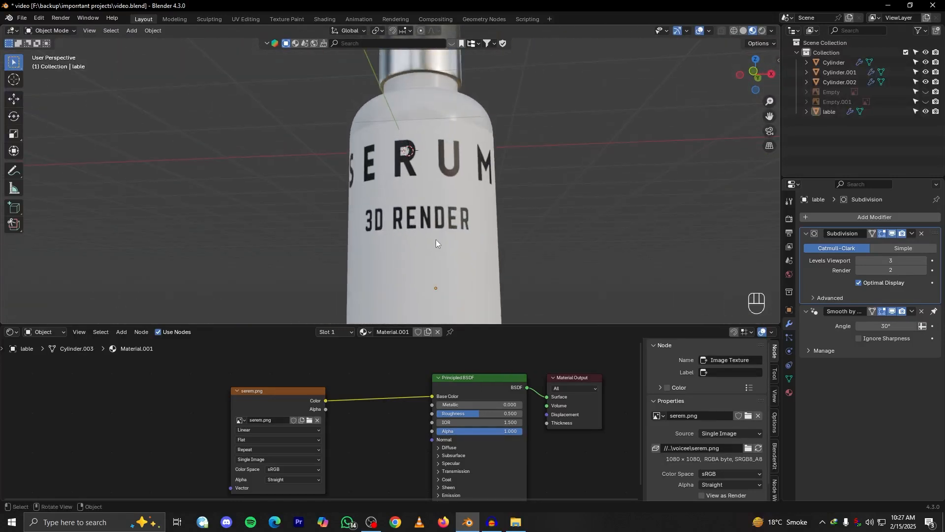
scroll(436, 243, "down", 4)
left_click_drag(398, 256, 463, 250, "alt")
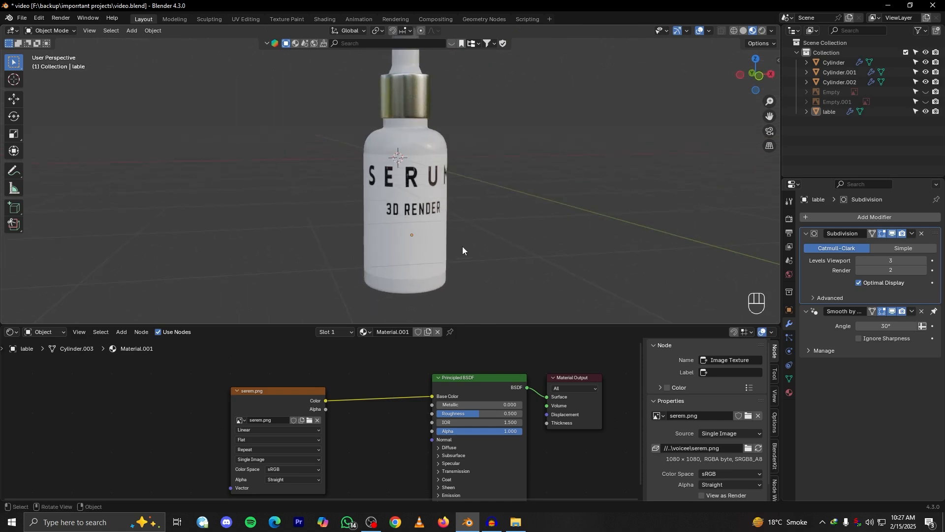
left_click_drag(390, 290, 401, 222, "alt")
left_click_drag(467, 209, 433, 173, "alt")
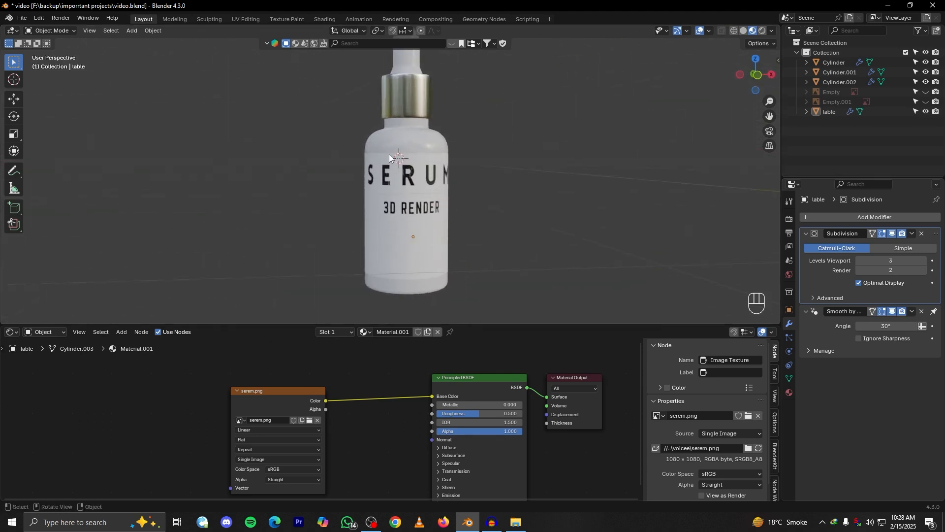
Switch to the UV Editing workspace for the label and show the bottle in material preview shading
left_click(246, 18)
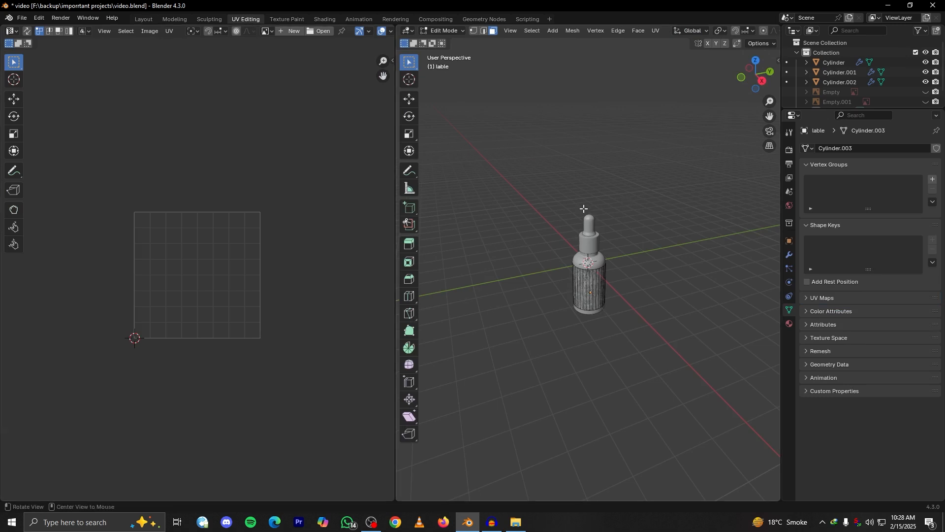
left_click_drag(605, 208, 612, 192, "alt")
scroll(612, 194, "up", 3)
scroll(718, 33, "down", 8)
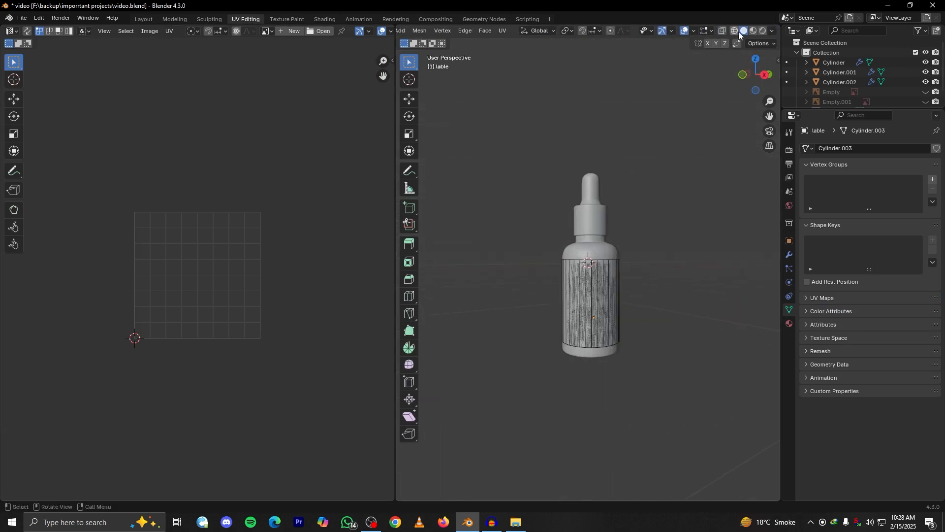
left_click(755, 31)
left_click_drag(616, 178, 612, 238, "alt")
Face the bottle in front view and select all the label's faces to show their UVs over the image
key("grave")
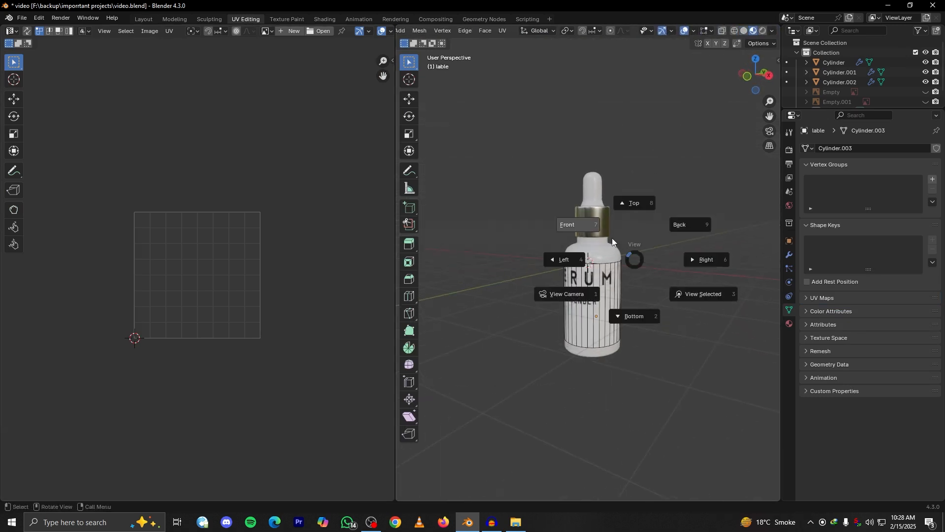
left_click(548, 177)
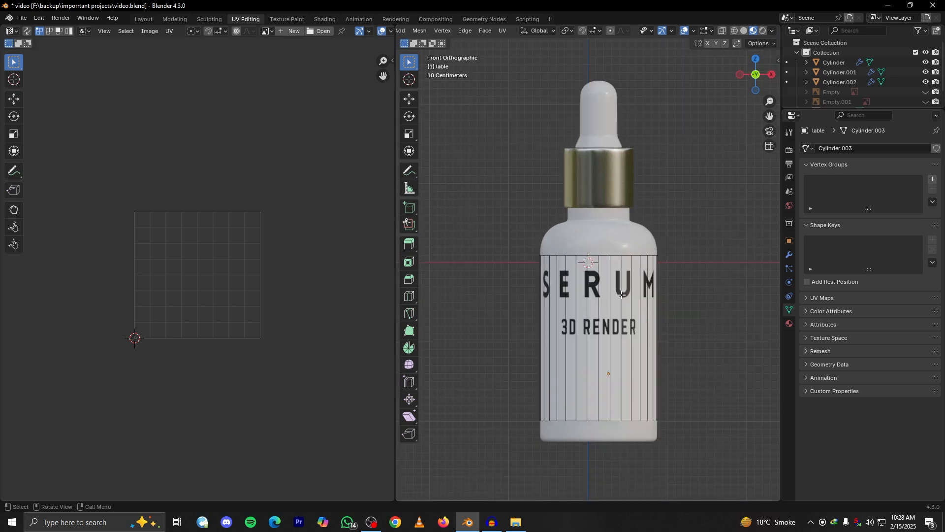
key("a")
scroll(185, 253, "down", 5)
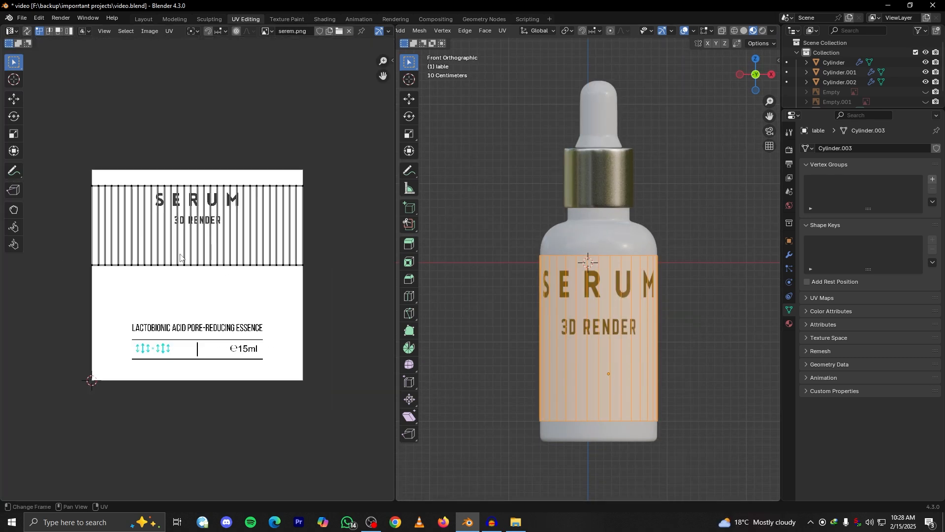
key("Tab")
key("Tab")
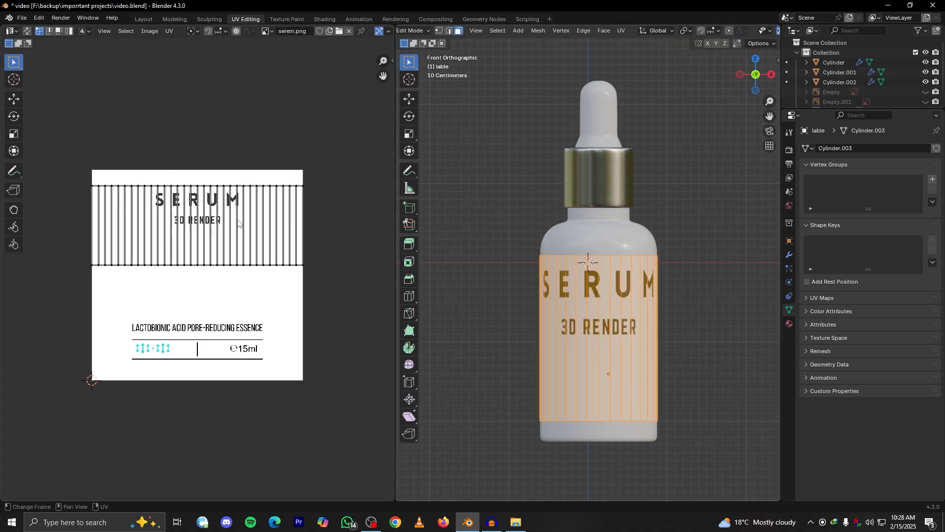
Select all the label's UVs and scale them up over the serum image, uniformly and with an extra stretch along Y
scroll(237, 228, "up", 3)
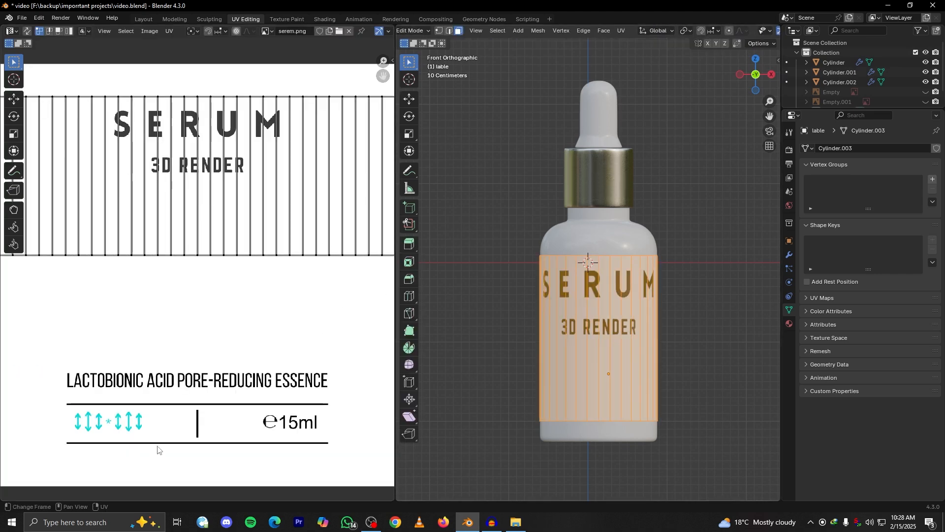
scroll(157, 448, "down", 1)
scroll(241, 221, "down", 3)
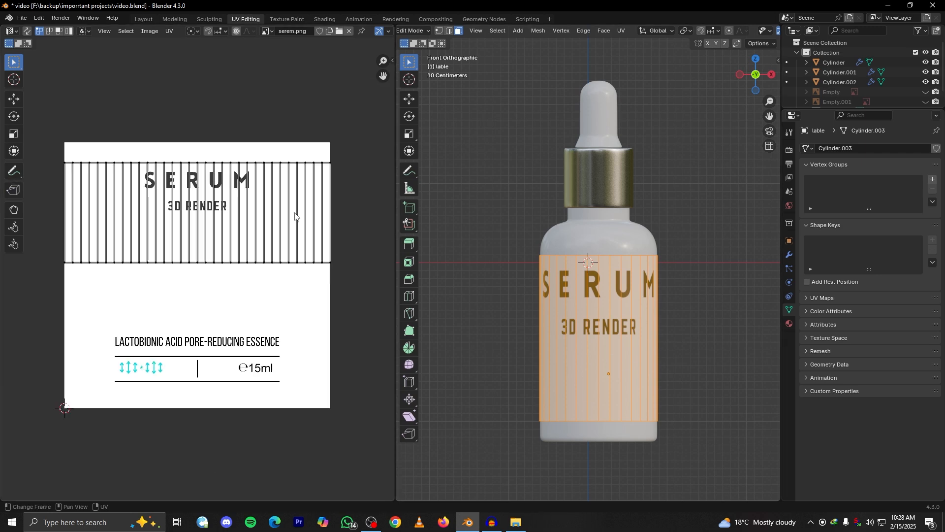
key("a")
key("s")
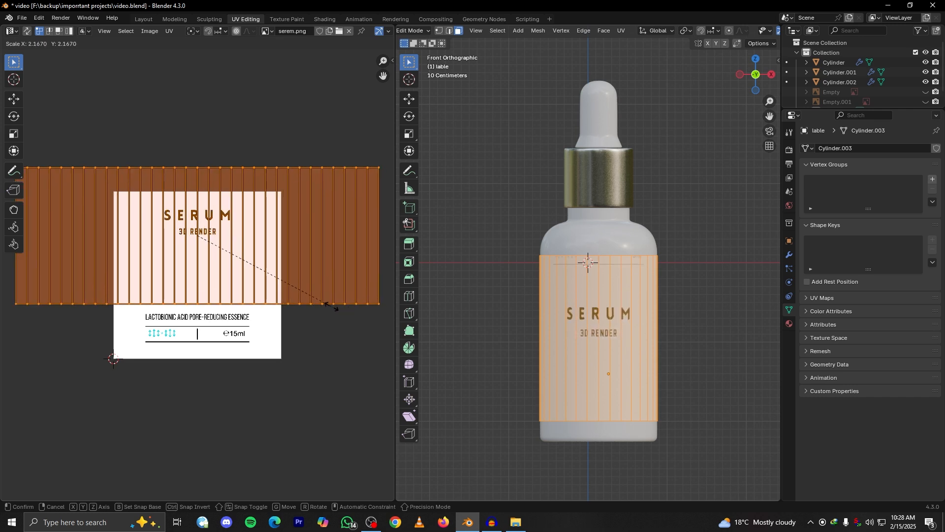
left_click(366, 332)
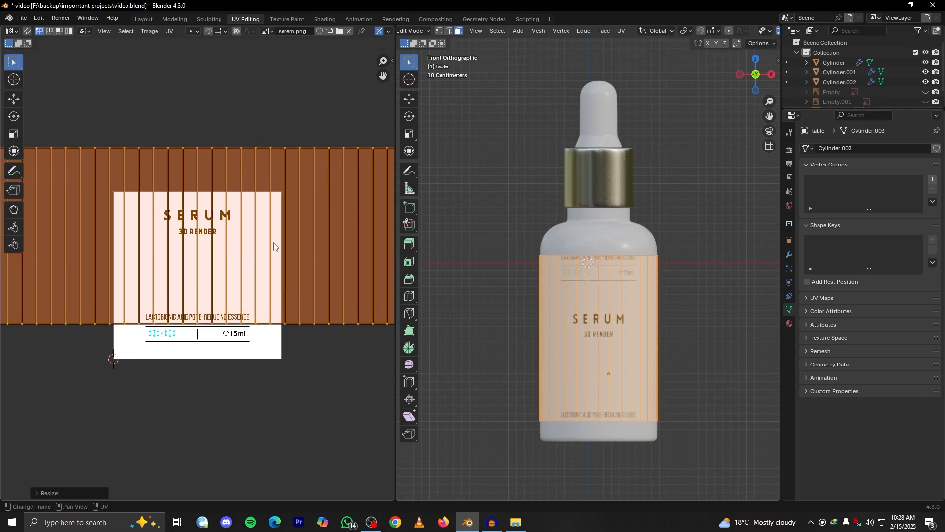
key("s")
key("y")
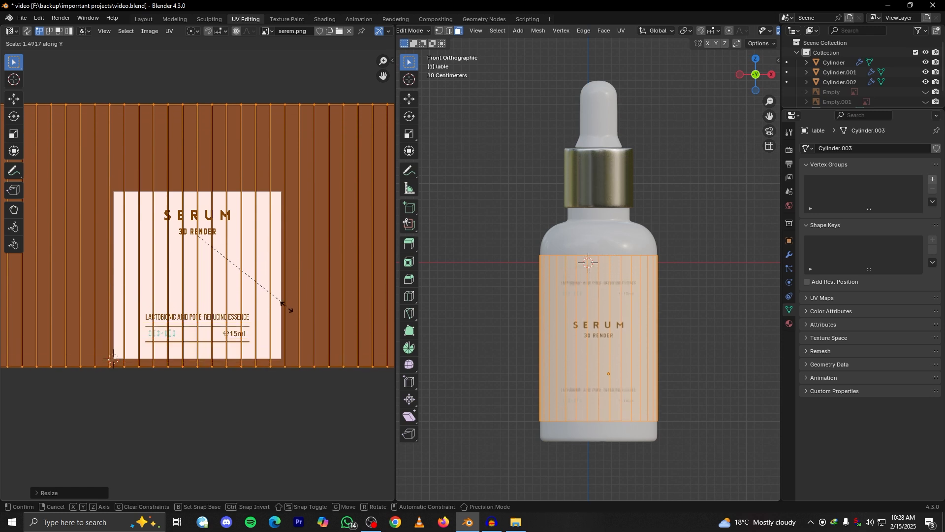
left_click(281, 318)
Shift the label's UVs along Y over the image and inspect the repeated artwork on the bottle in Object Mode
key("g")
key("y")
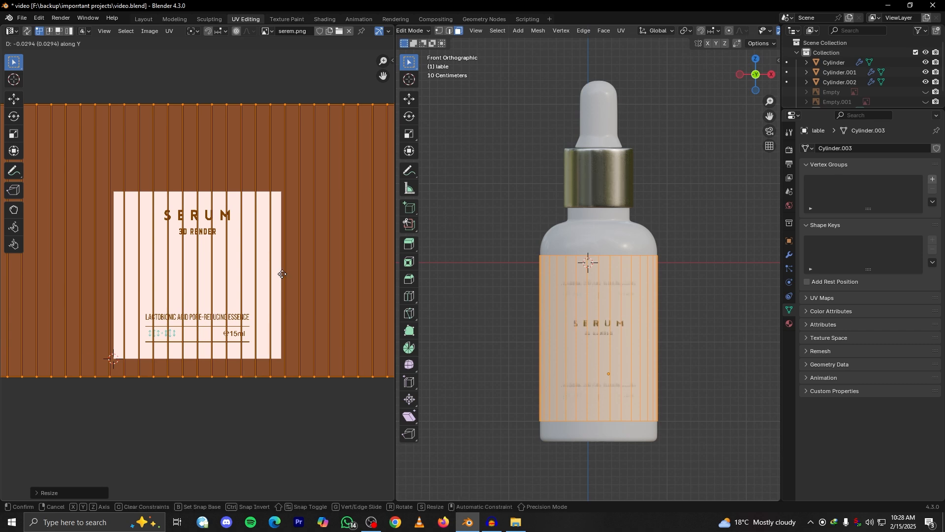
left_click(281, 288)
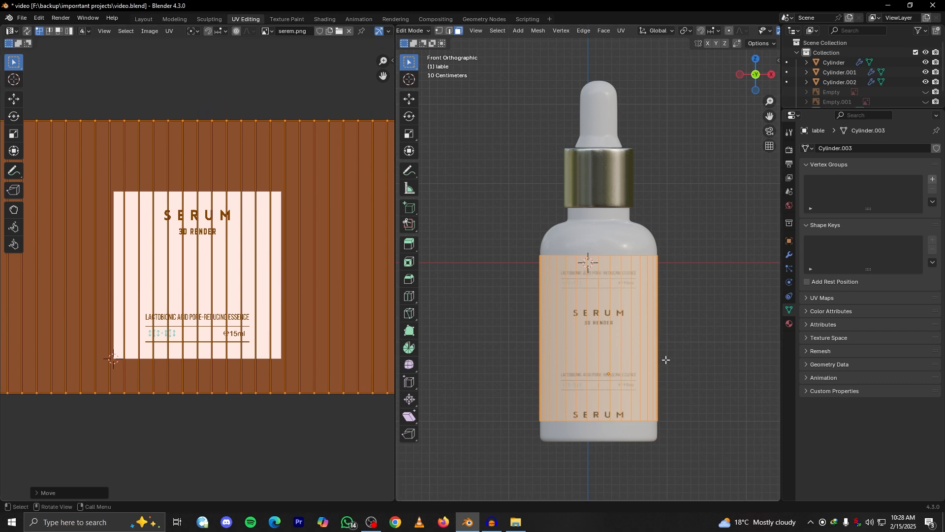
scroll(663, 363, "up", 3)
key("Tab")
middle_click_drag(583, 253, 568, 209, "shift")
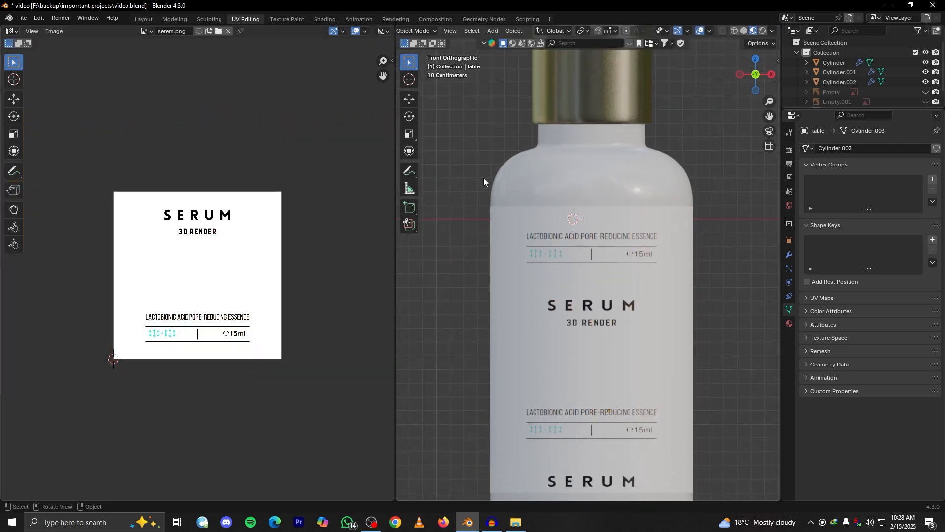
Go to the Layout workspace and set the serem.png texture's extension to Extend
left_click(143, 20)
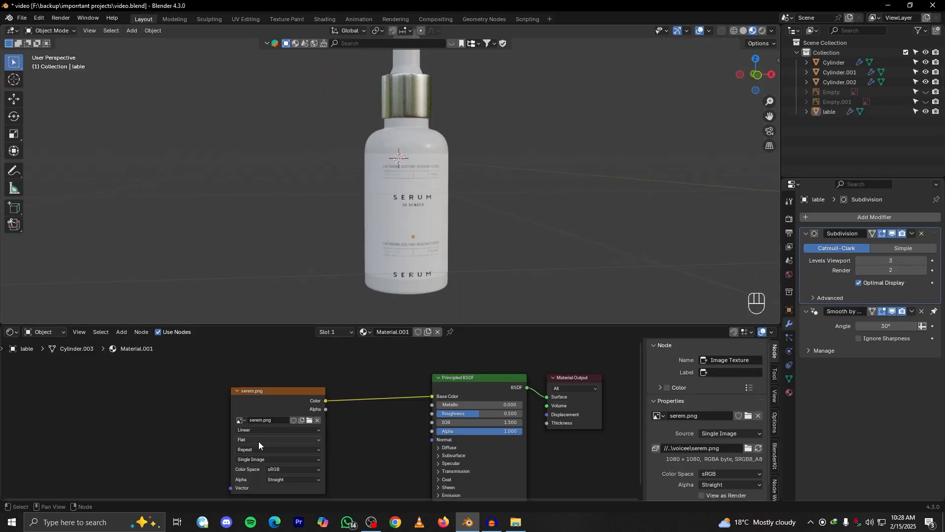
scroll(210, 450, "up", 3)
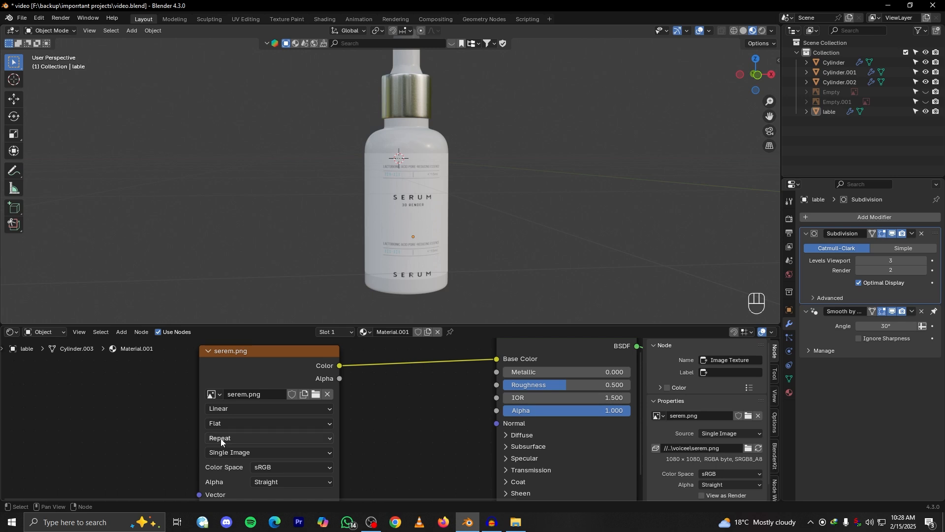
left_click(221, 438)
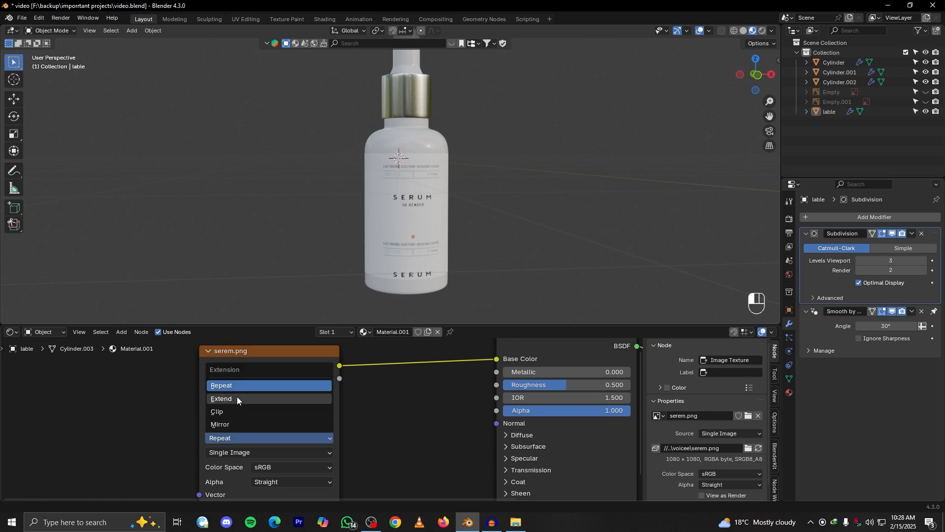
left_click(221, 400)
mouse_move(424, 181)
middle_mouse_down()
mouse_move(498, 146)
mouse_move(424, 182)
middle_mouse_up()
key("ctrl+z")
scroll(428, 192, "up", 3)
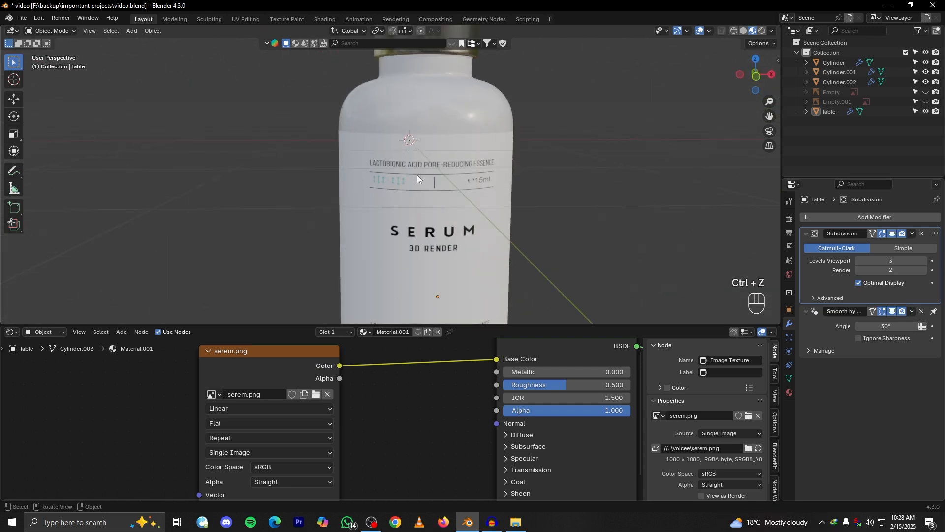
left_click(221, 436)
left_click(218, 400)
scroll(428, 216, "down", 3)
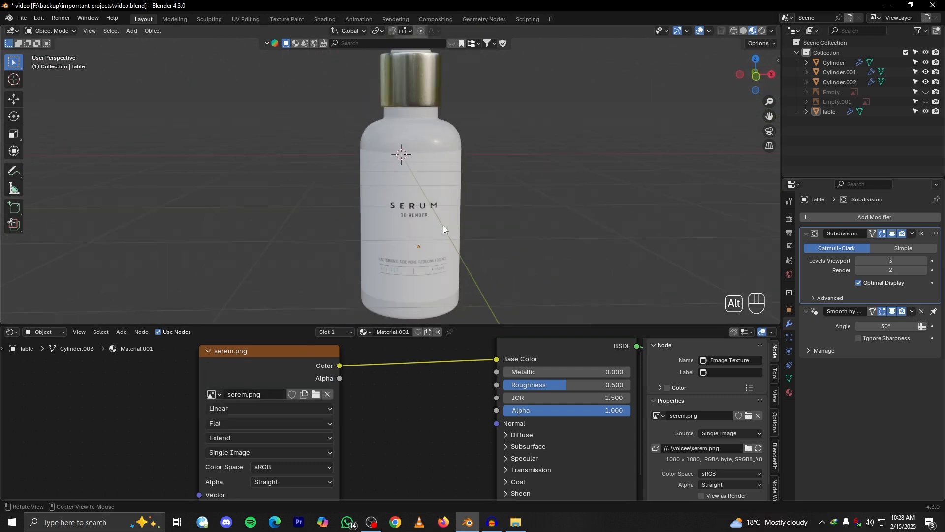
middle_click_drag(443, 228, 458, 185)
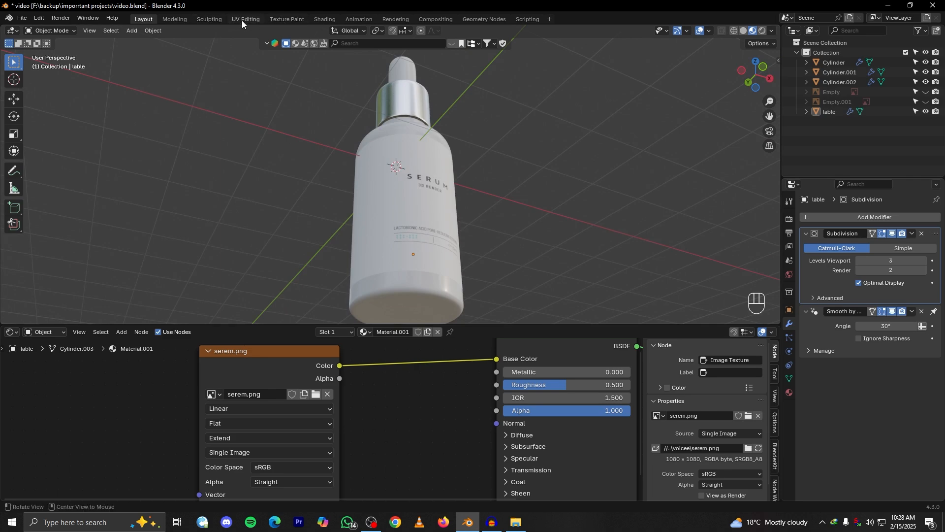
Back in the UV Editing workspace, scale the label's UVs down and move them down along Y to match the image's height
left_click(246, 20)
scroll(256, 241, "down", 3)
key("s")
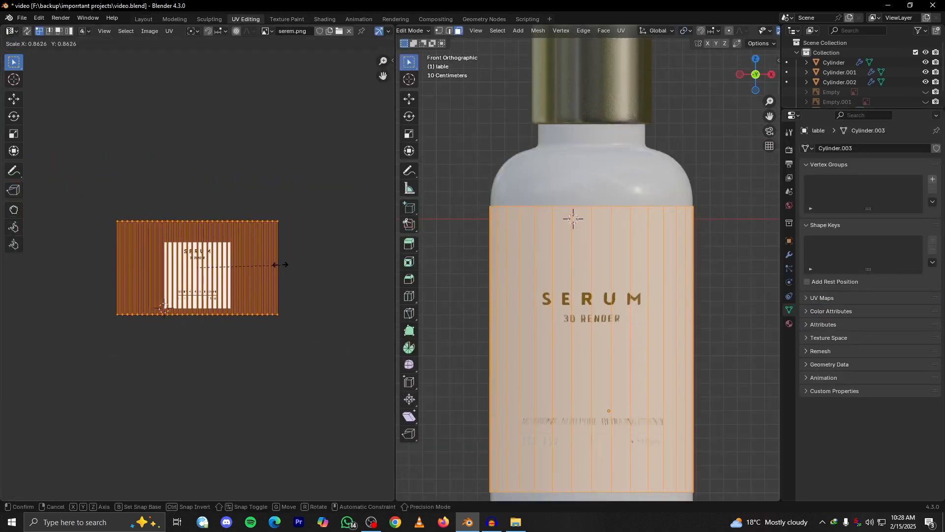
left_click(259, 264)
key("g")
key("y")
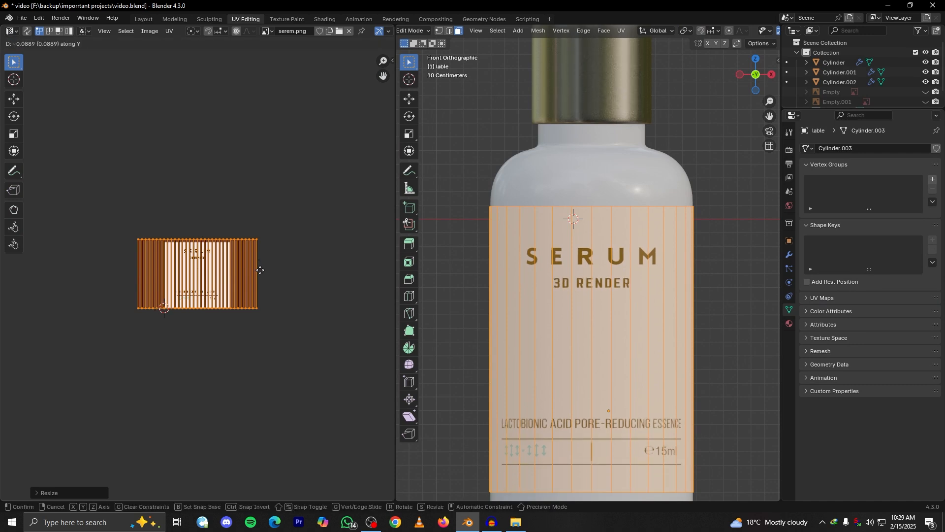
left_click(260, 274)
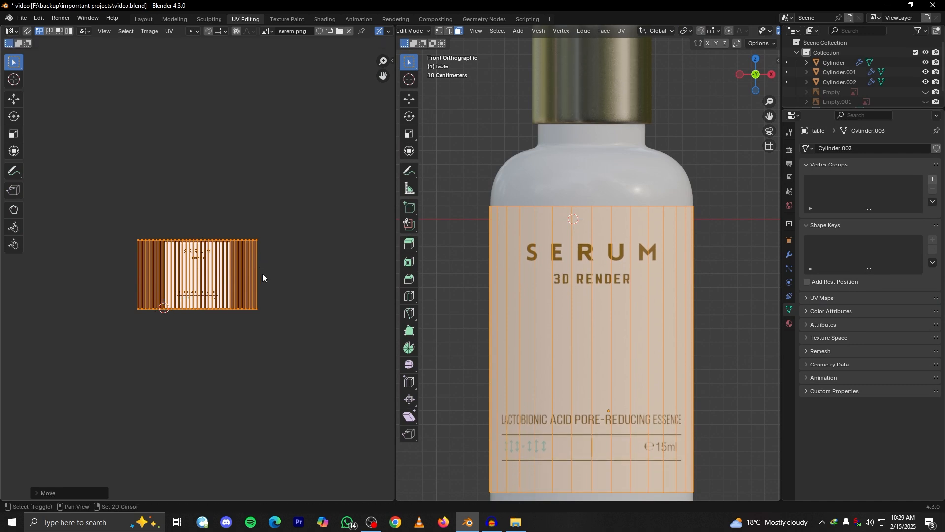
Widen the label's UVs along X so the artwork sits narrower on the bottle's front
key("Tab")
scroll(540, 300, "down", 4)
middle_click_drag(541, 299, 469, 309)
key("grave")
left_click(496, 272)
key("Home")
key("Tab")
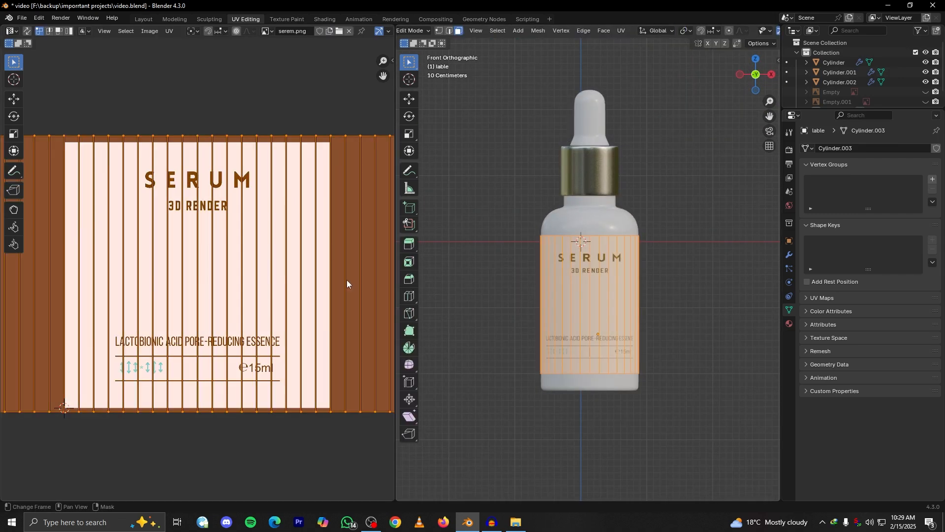
key("s")
key("x")
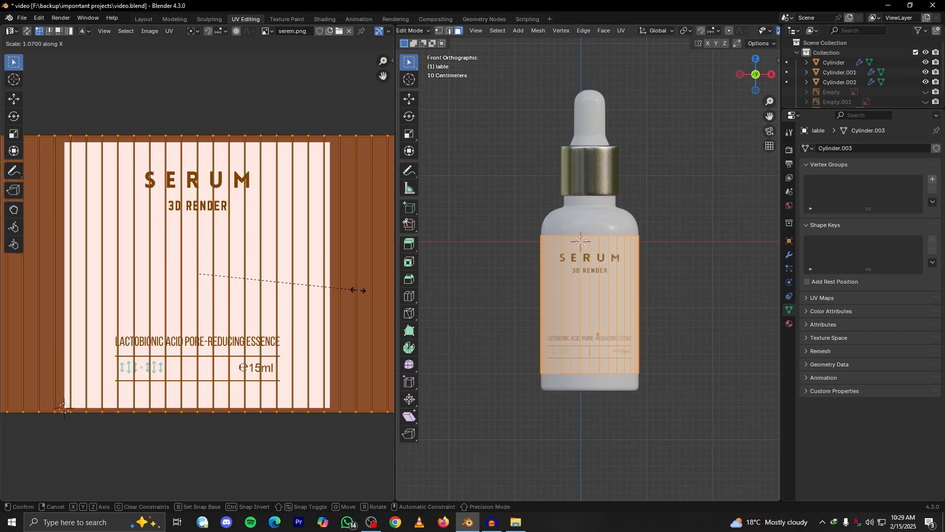
left_click(347, 289)
scroll(299, 286, "down", 5)
scroll(264, 271, "up", 1)
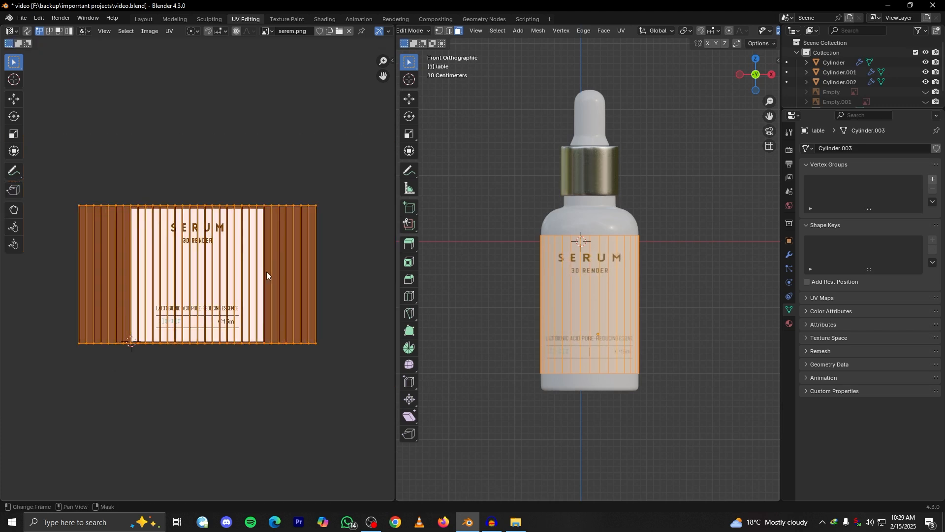
key("s")
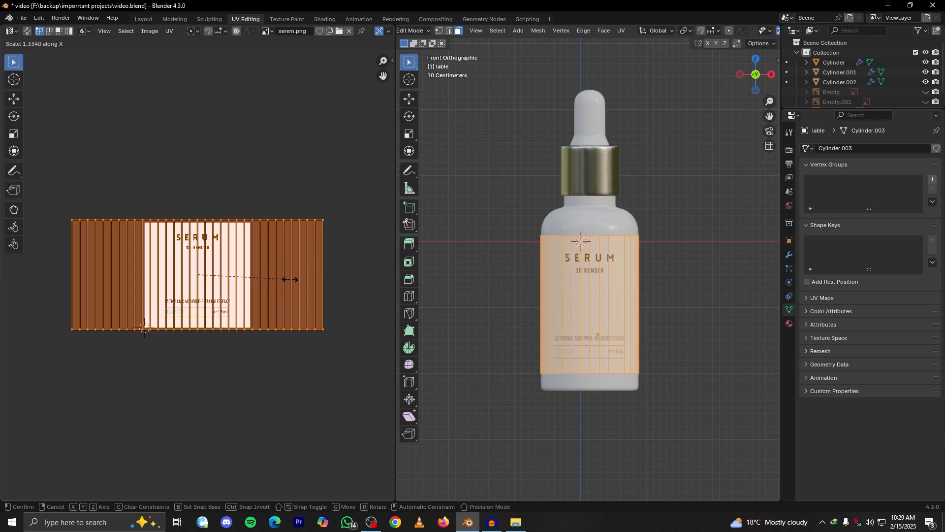
left_click(293, 279)
Examine the artwork's proportions on the bottle from several angles and return to the front view
key("Tab")
scroll(533, 321, "up", 2)
middle_click_drag(533, 321, 707, 347)
scroll(517, 326, "down", 4)
scroll(619, 345, "up", 3)
middle_click_drag(618, 344, 571, 293)
key("KP_1")
scroll(576, 298, "up", 1)
scroll(588, 307, "down", 2)
Shrink the label's UVs slightly along Y and move them down over the image
key("Tab")
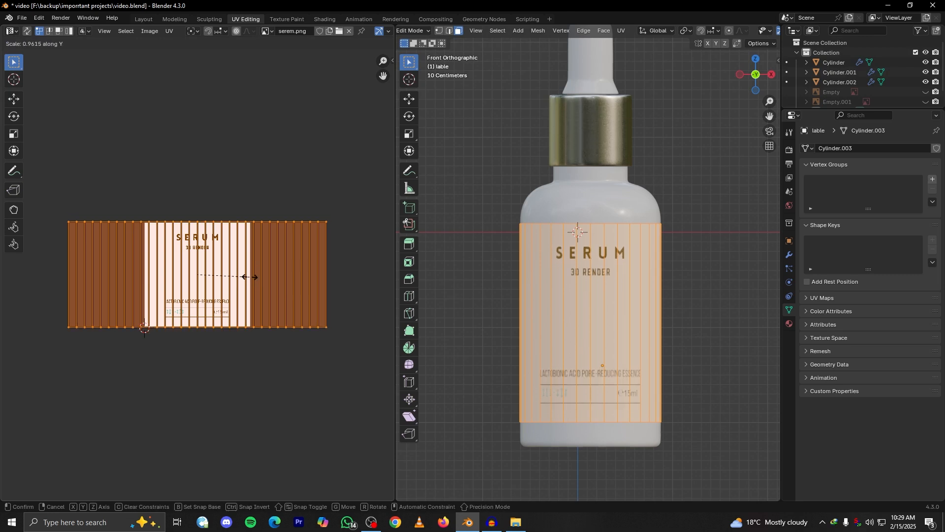
left_click(248, 270)
key("g")
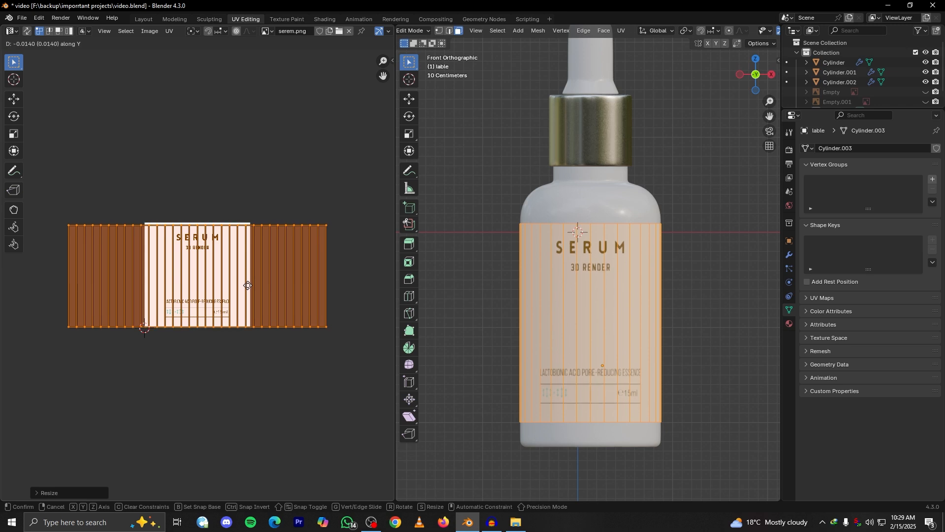
left_click(248, 286)
key("Tab")
key("Tab")
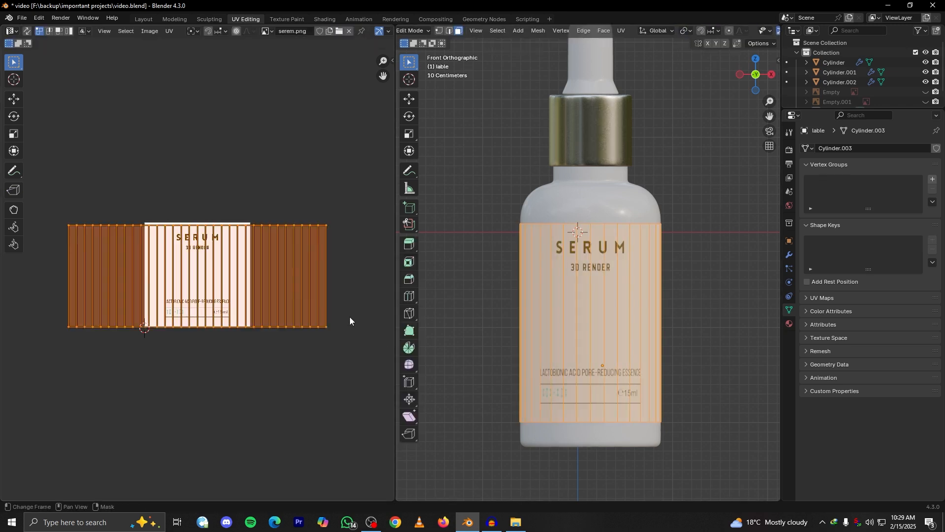
Fine-tune the vertical placement of the label's UVs and inspect the artwork on the bottle
key("g")
key("y")
left_click(349, 317)
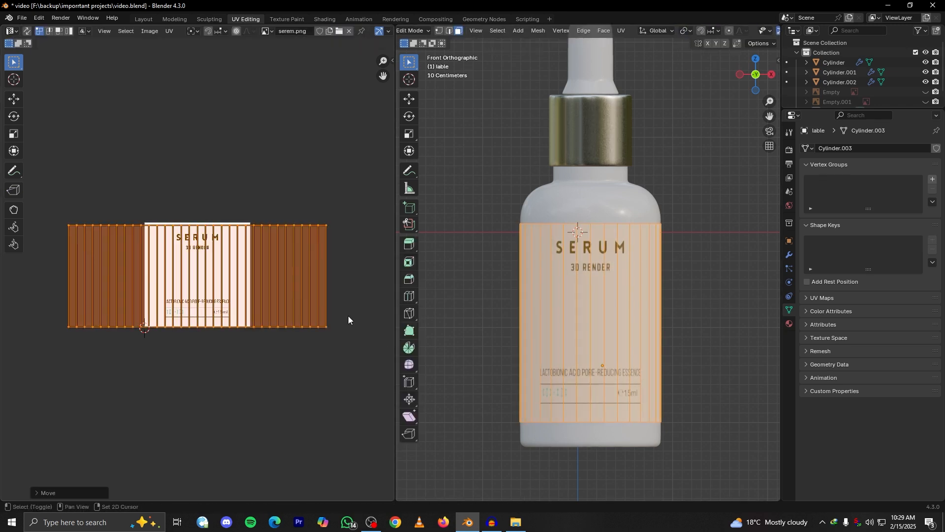
key("Tab")
scroll(604, 368, "up", 3)
middle_click_drag(557, 350, 572, 377)
scroll(569, 367, "down", 3)
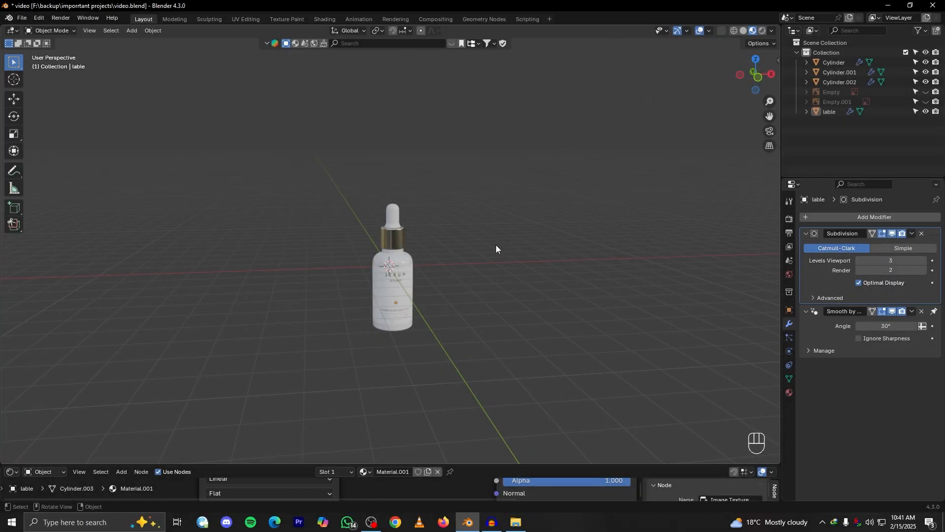
Select all the bottle's parts in the Layout workspace, raise them about 3.35 m along Z and deselect them
left_click_drag(496, 245, 493, 283, "alt")
scroll(469, 274, "up", 3)
key("a")
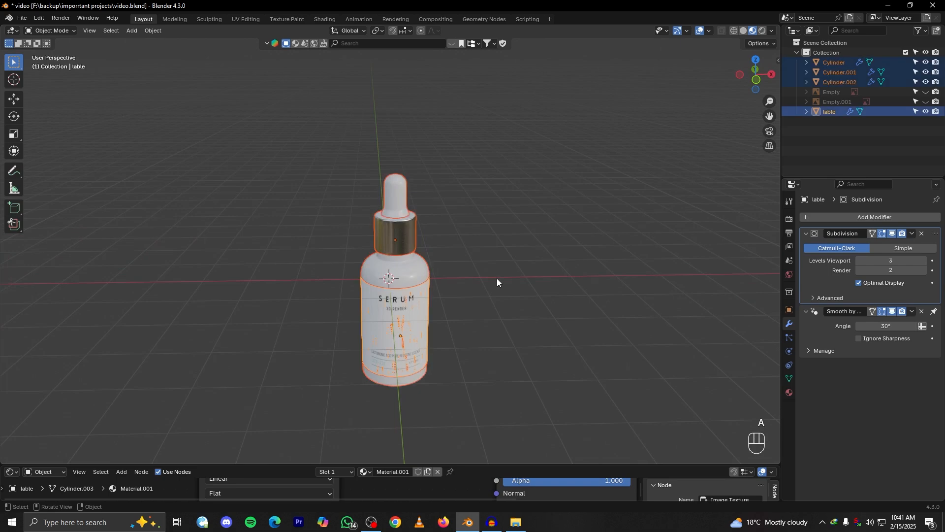
key("g")
key("z")
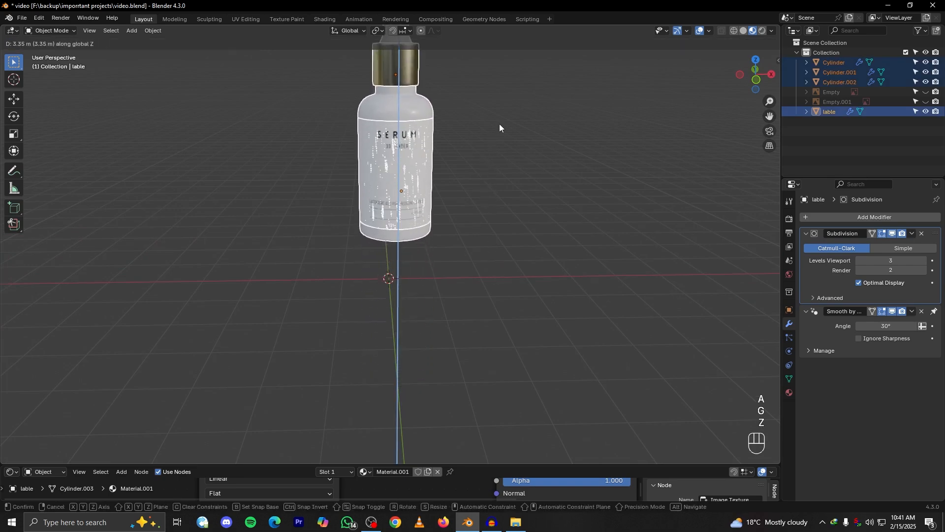
left_click(499, 124)
scroll(501, 221, "down", 4)
left_click_drag(487, 250, 442, 265, "alt")
left_click(504, 248)
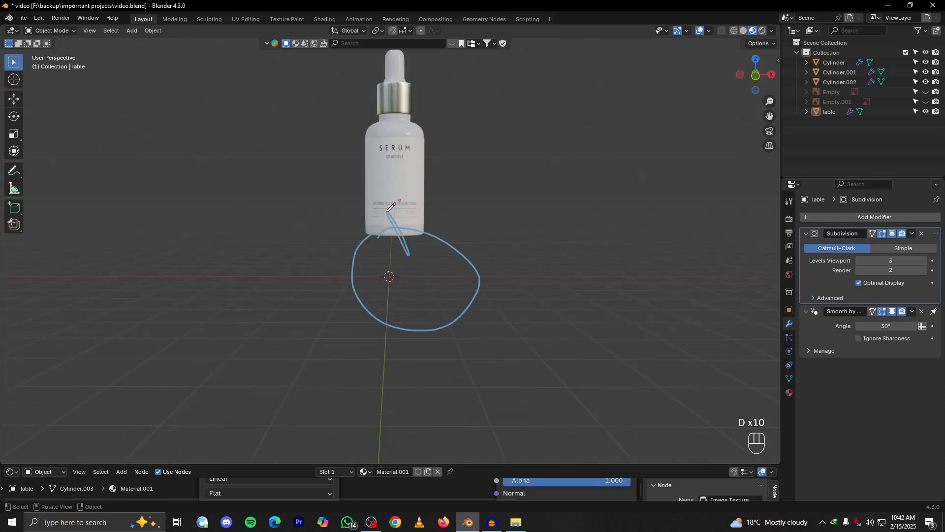
scroll(446, 201, "down", 2)
mouse_move(453, 158)
left_mouse_down()
mouse_move(452, 173)
mouse_move(487, 122)
left_mouse_up()
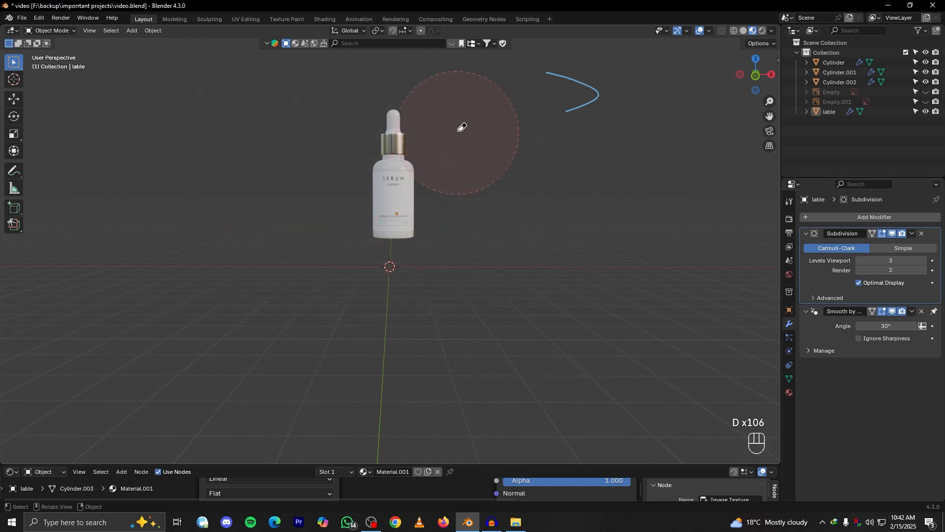
middle_click_drag(399, 203, 395, 292)
Add a UV sphere below the raised bottle and shade it smooth
key("shift+a")
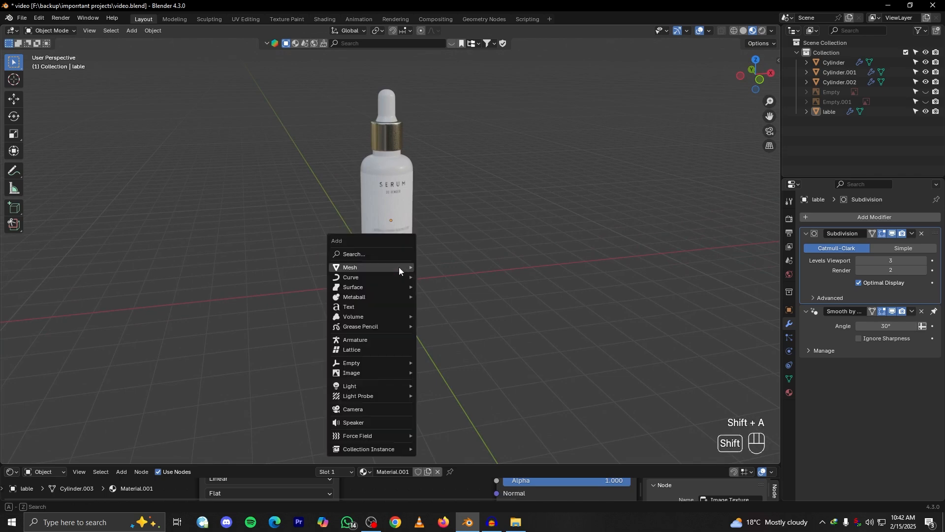
mouse_move(398, 267)
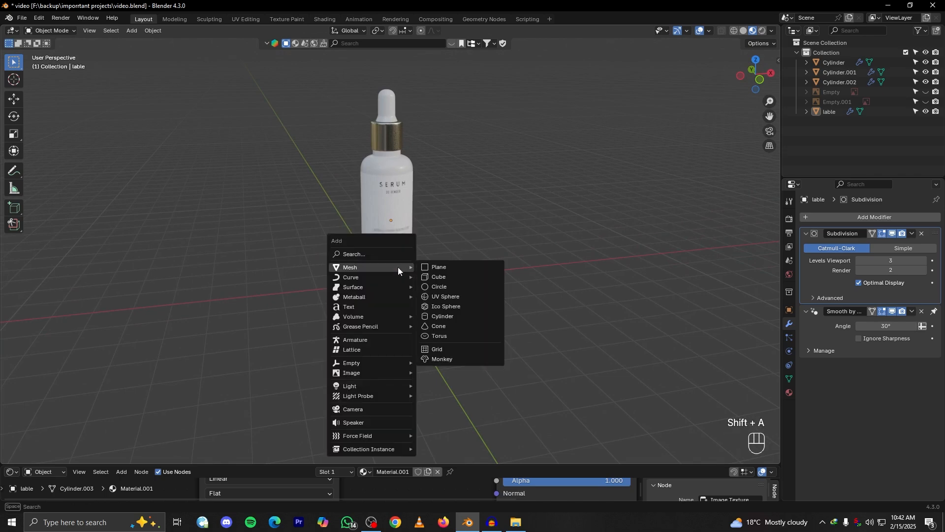
left_click(444, 297)
scroll(424, 261, "up", 5)
right_click(412, 300)
left_click(386, 295)
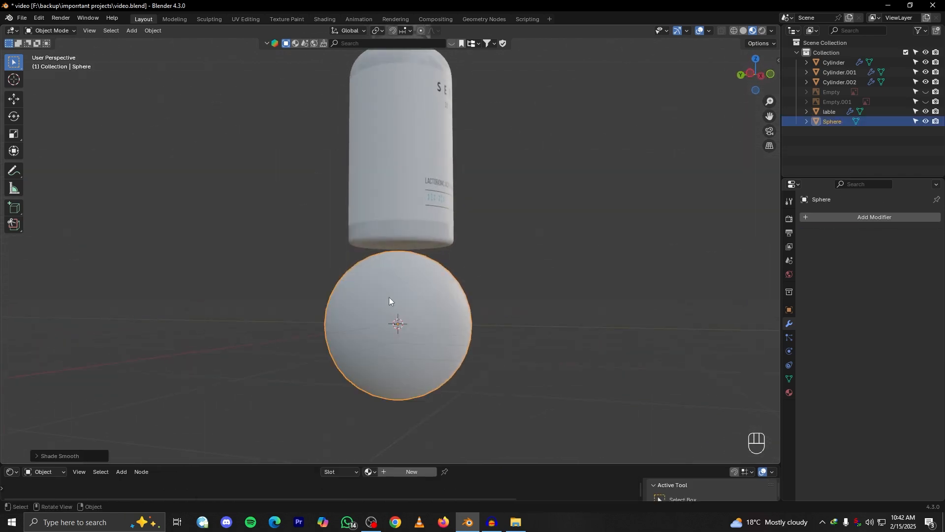
Scale the sphere up so it is clearly wider than the bottle
middle_click_drag(430, 299, 404, 296)
key("s")
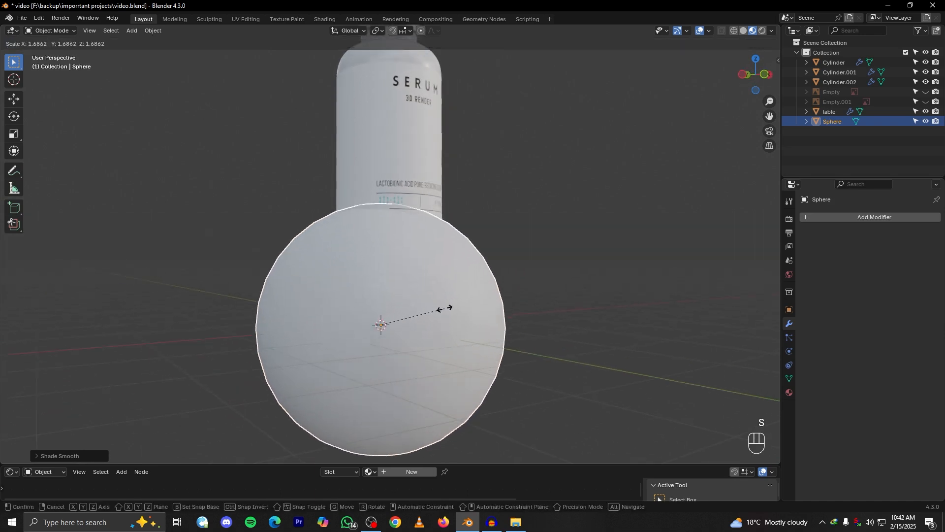
left_click(437, 308)
In front view, lower the sphere to just beneath the bottle and shift it about 0.18 m along X to centre it
key("grave")
left_click(392, 260)
key("g")
key("z")
left_click(426, 310)
key("g")
key("x")
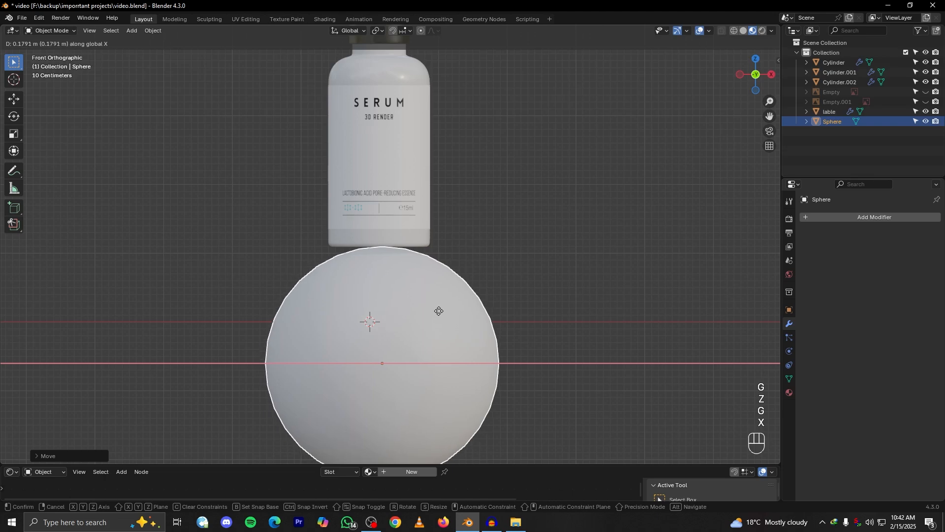
left_click(438, 311)
Enter Edit Mode on the sphere with X-ray on and lower its whole mesh slightly along Z, leaving a gap under the bottle
middle_click_drag(400, 309, 448, 324)
scroll(446, 317, "up", 3)
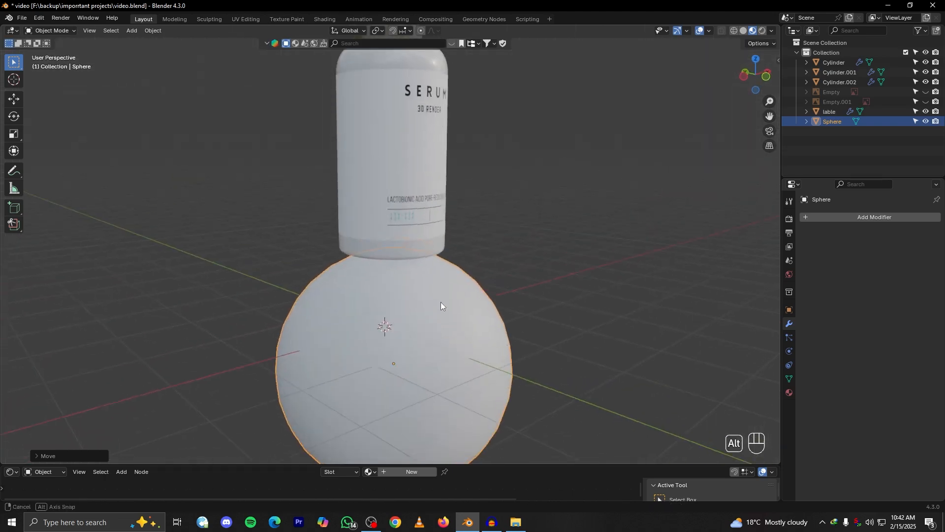
key("Tab")
left_click_drag(430, 286, 426, 278, "alt")
left_click(721, 31)
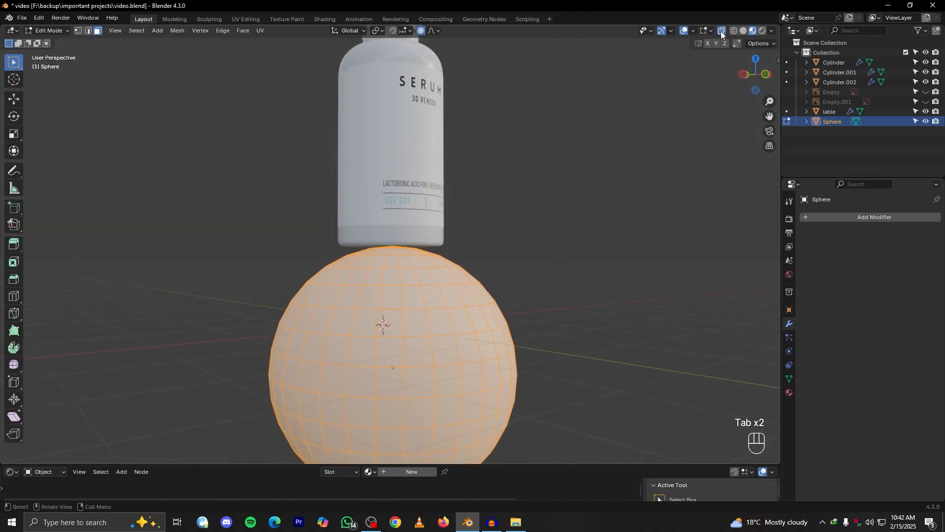
scroll(457, 247, "up", 4)
mouse_move(457, 248)
left_mouse_down("alt")
mouse_move(409, 241)
mouse_move(446, 256)
left_mouse_up("alt")
scroll(395, 260, "up", 2)
left_click(406, 242)
key("a")
key("g")
key("z")
left_click(449, 327)
Select the sphere's top vertex and try lowering it along Z with a wide proportional editing influence
scroll(448, 328, "down", 3)
left_click_drag(438, 335, 437, 350, "alt")
left_click(410, 279)
left_click_drag(410, 279, 406, 289, "alt")
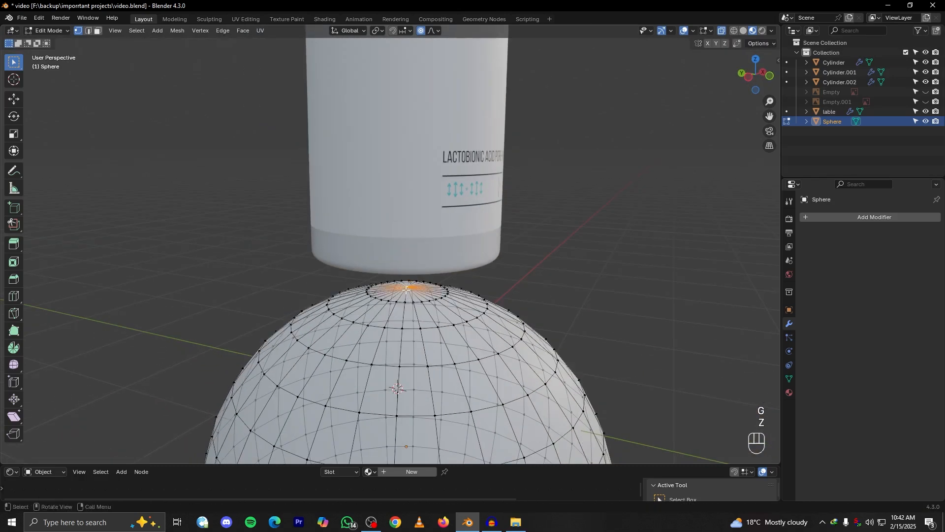
scroll(487, 290, "down", 5)
key("g")
key("z")
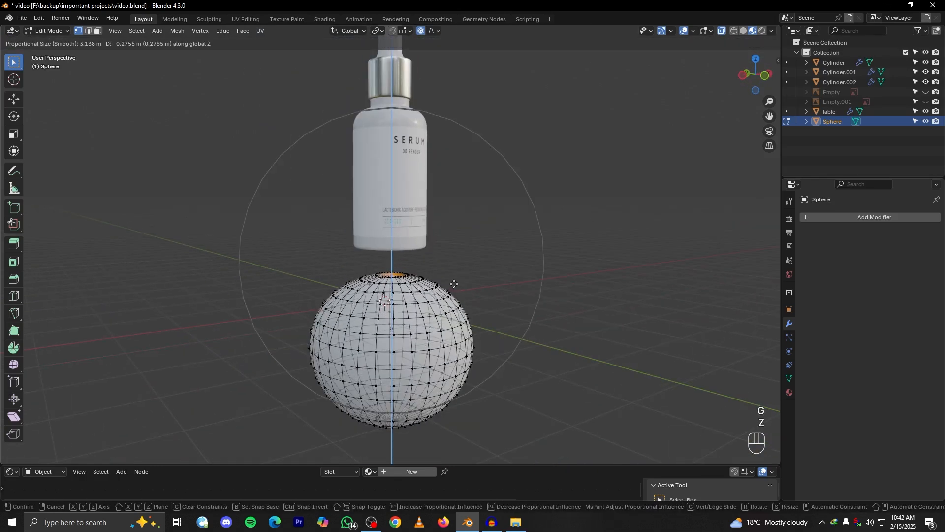
left_click(450, 272)
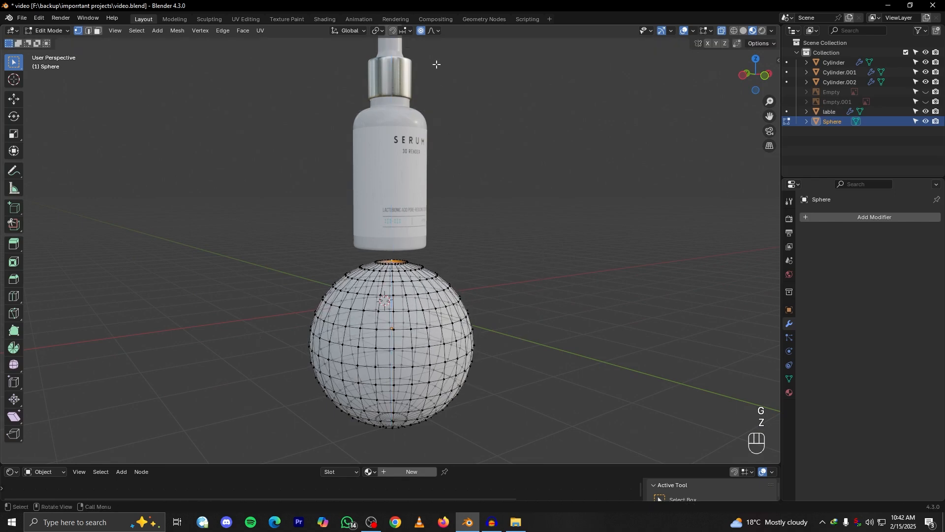
Try lowering the top vertex along Z with proportional editing off, and switch proportional editing back on
scroll(439, 290, "up", 5)
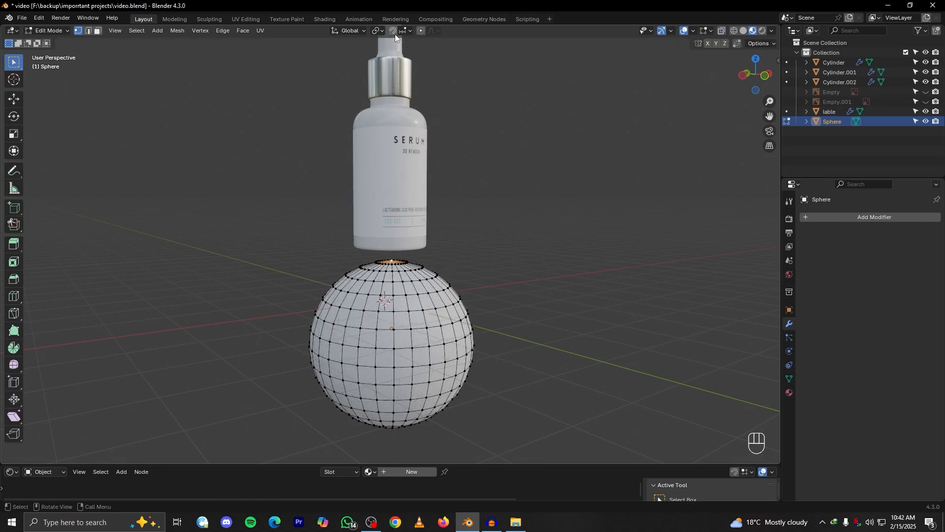
key("g")
key("z")
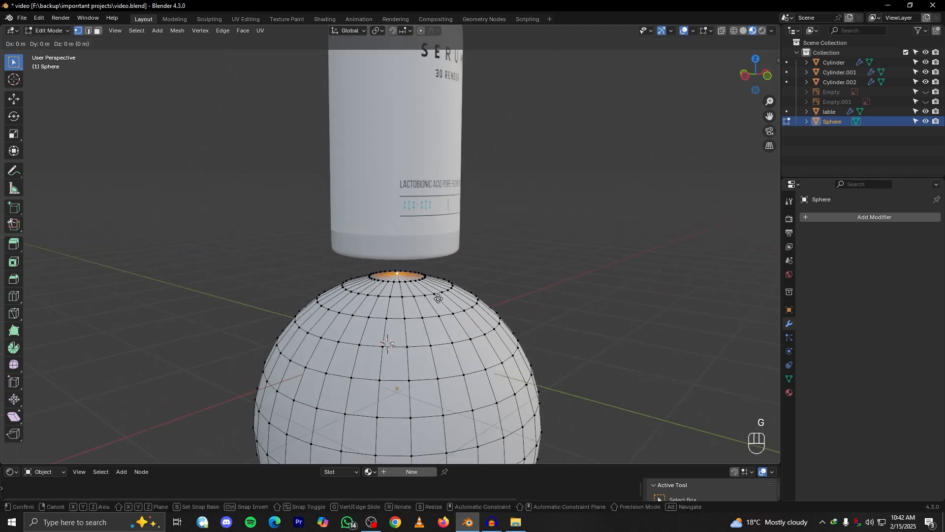
left_click(435, 307)
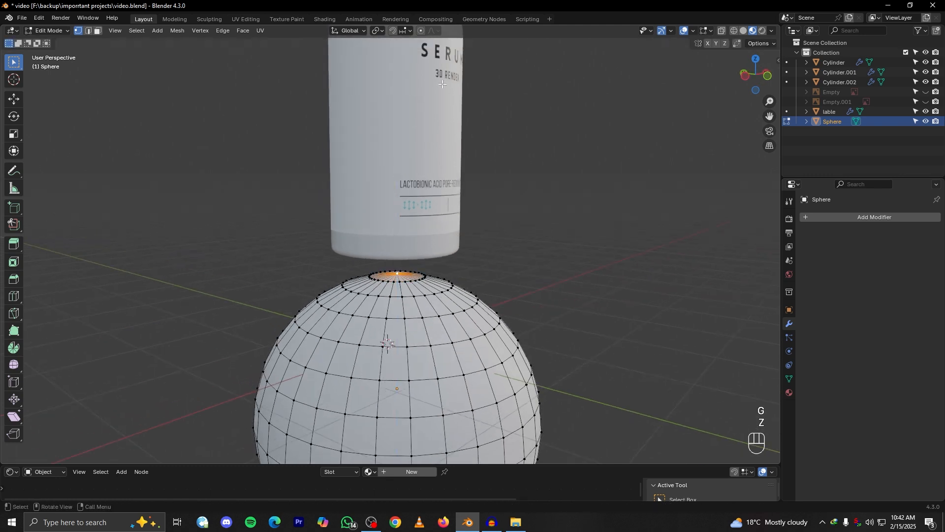
left_click(421, 31)
Try moving and vertex-sliding the sphere's top vertex freely with different proportional influence sizes
key("g")
scroll(411, 229, "up", 6)
scroll(411, 229, "down", 4)
scroll(411, 230, "up", 1)
scroll(411, 229, "up", 3)
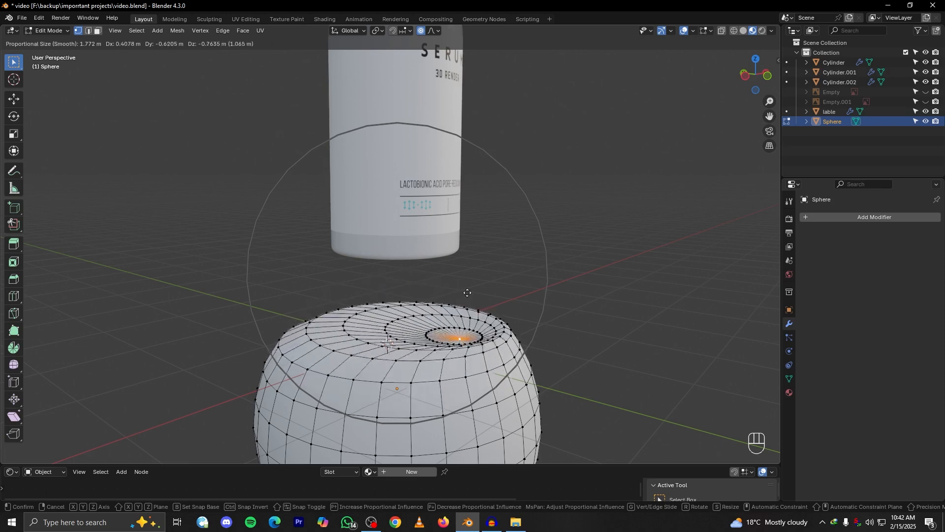
right_click(435, 280)
key("g")
scroll(433, 241, "up", 11)
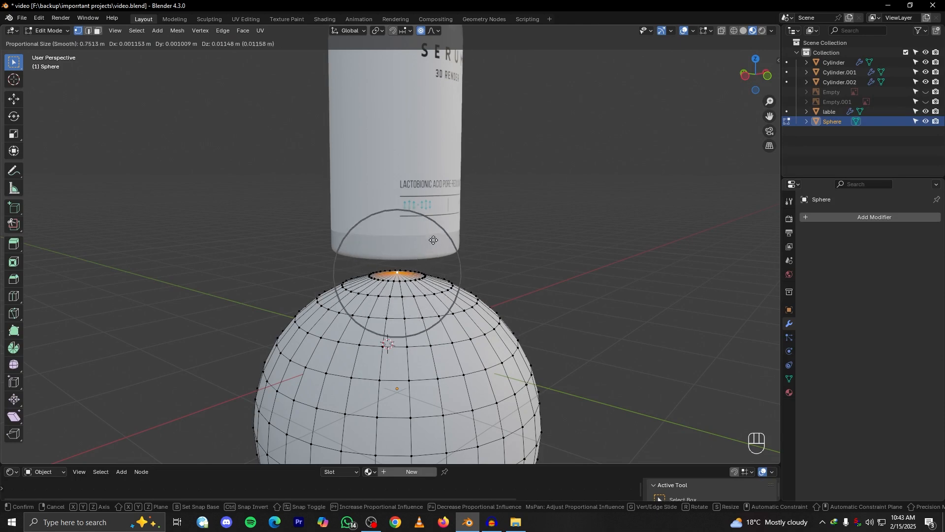
scroll(433, 240, "down", 7)
scroll(434, 240, "up", 9)
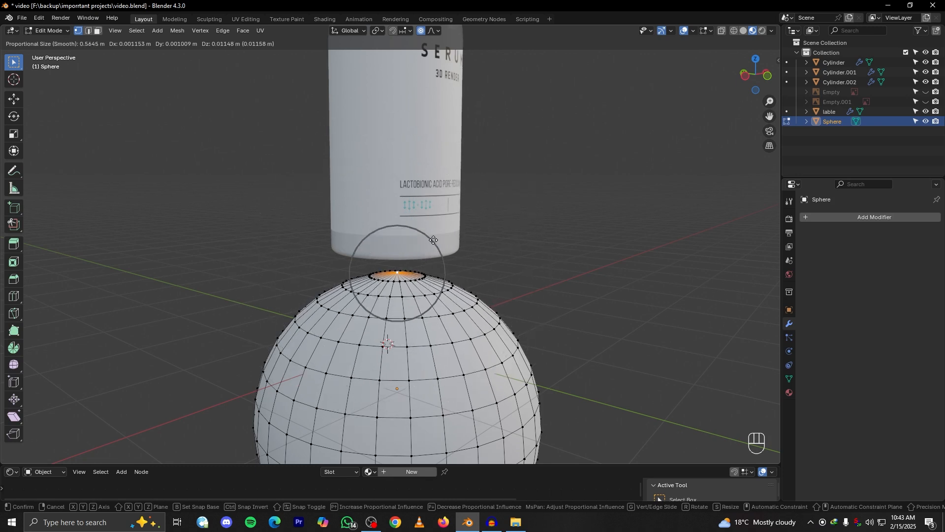
key("g")
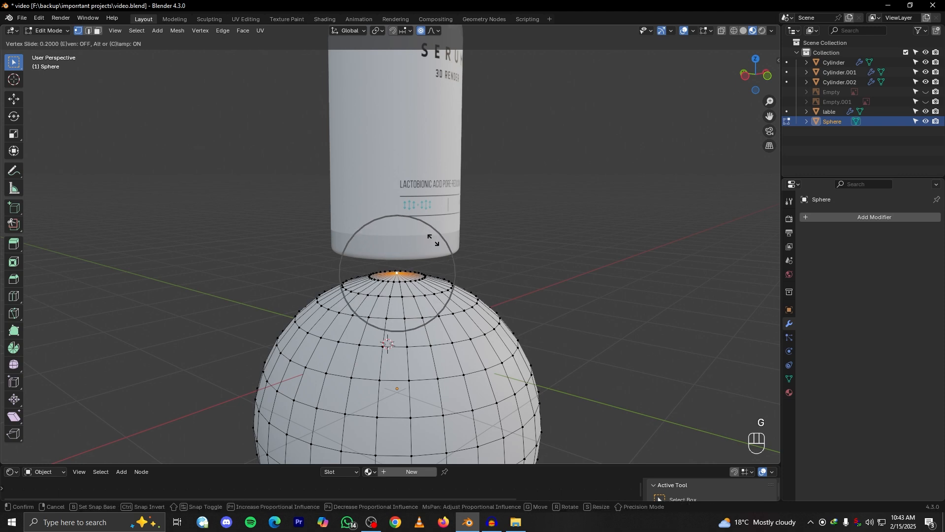
left_click(433, 257)
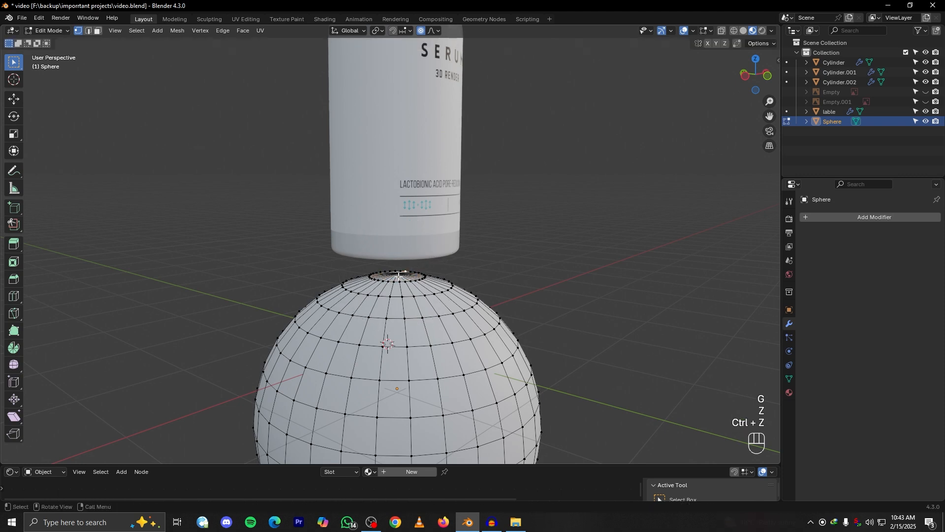
Push the sphere's top vertex down about 0.4 m along Z with a proportional size of about 1.1 m to form a dent
key("g")
key("z")
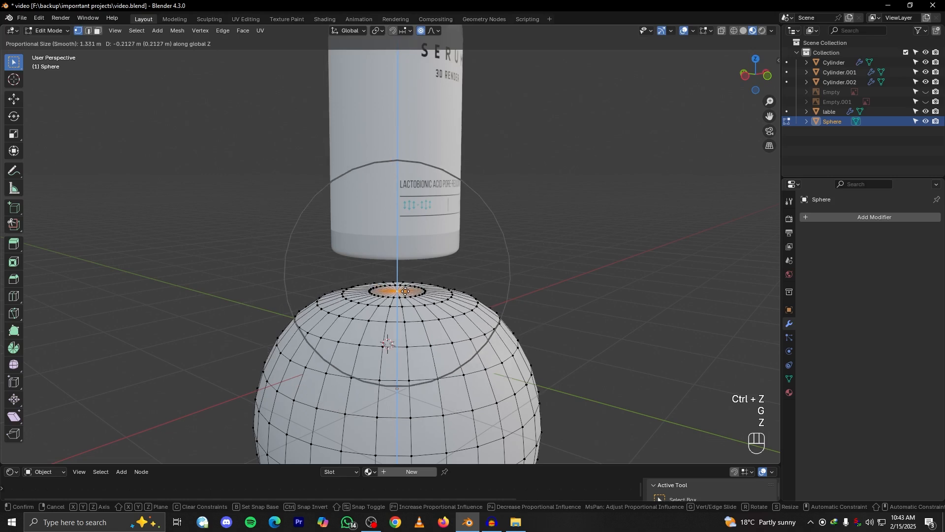
scroll(405, 291, "up", 2)
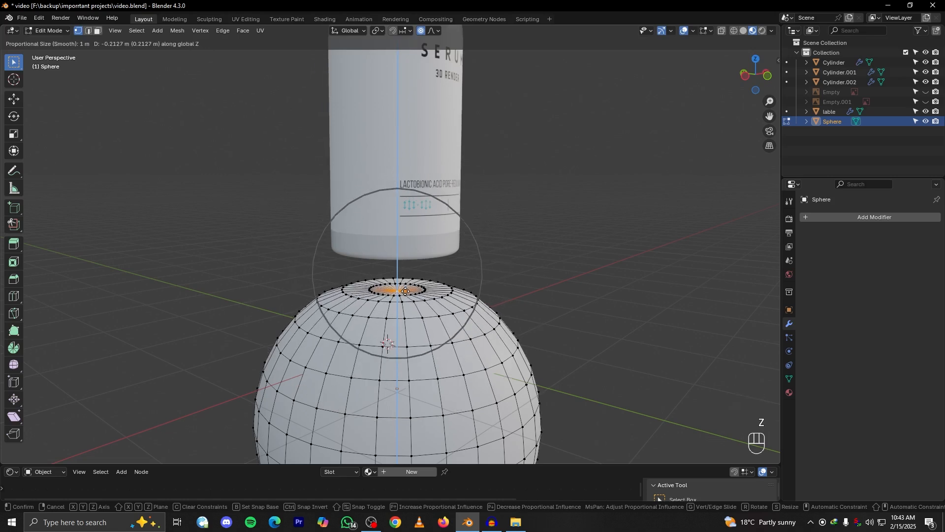
scroll(406, 302, "down", 2)
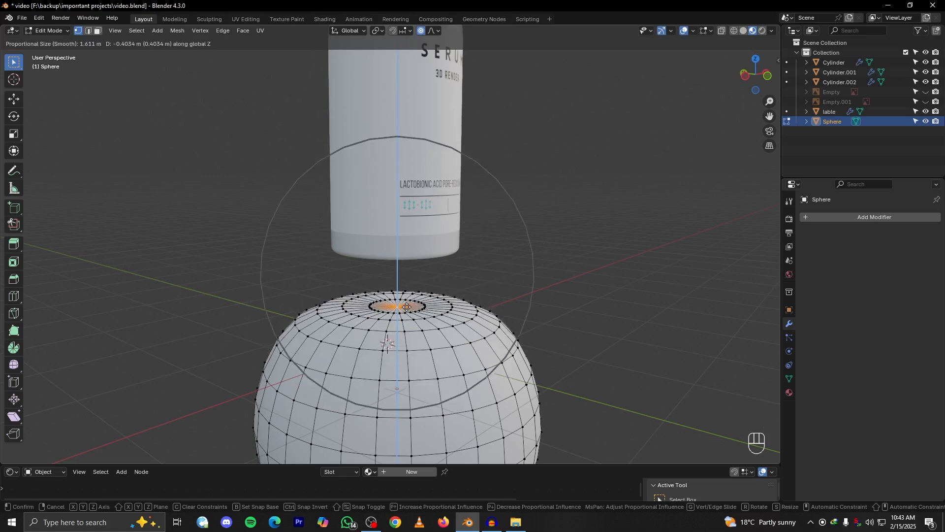
scroll(406, 305, "down", 1)
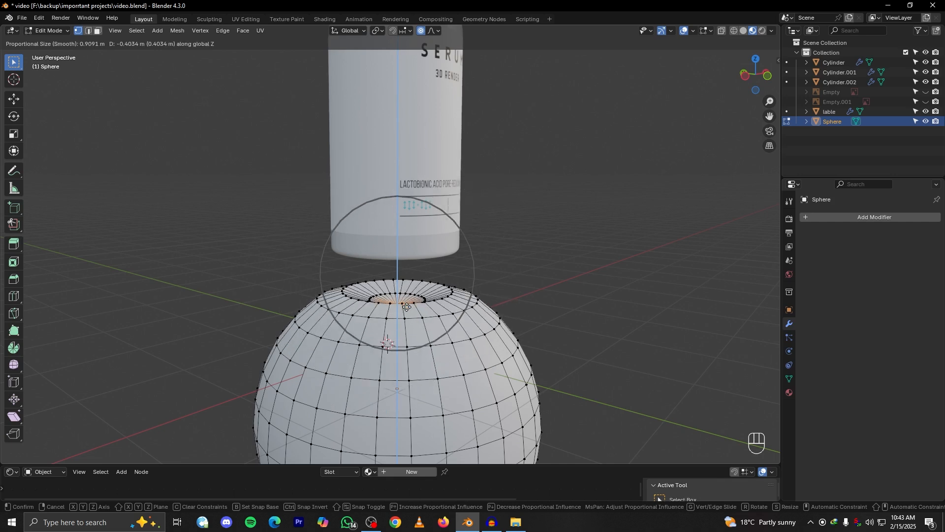
scroll(405, 302, "up", 2)
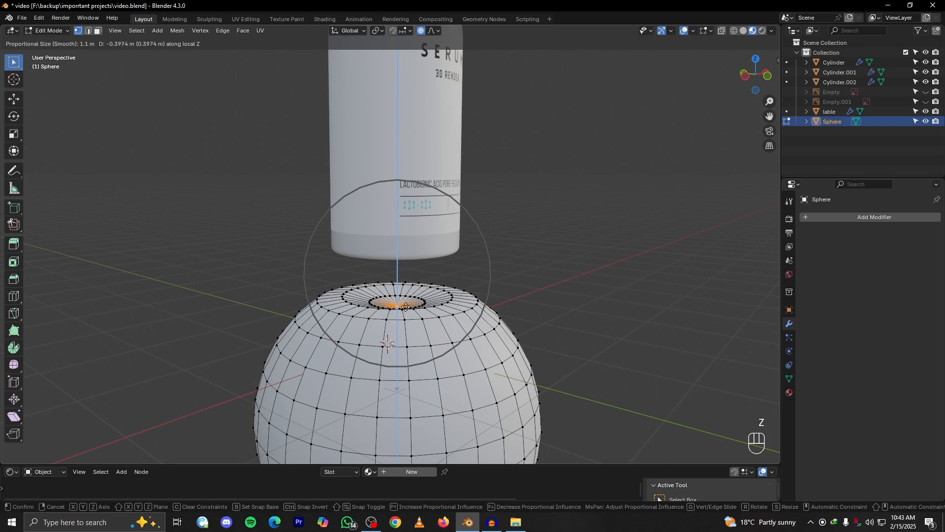
left_click(406, 303)
Return to Object Mode and apply Shade Auto Smooth to the dented sphere
key("Tab")
left_click_drag(430, 305, 466, 331, "alt")
right_click(378, 320)
left_click(380, 324)
scroll(465, 332, "up", 6)
Bevel the edge loop around the dent's rim by about 0.05 m with one segment and return to Object Mode
key("Tab")
double_click(531, 402)
scroll(512, 379, "down", 4)
key("ctrl+b")
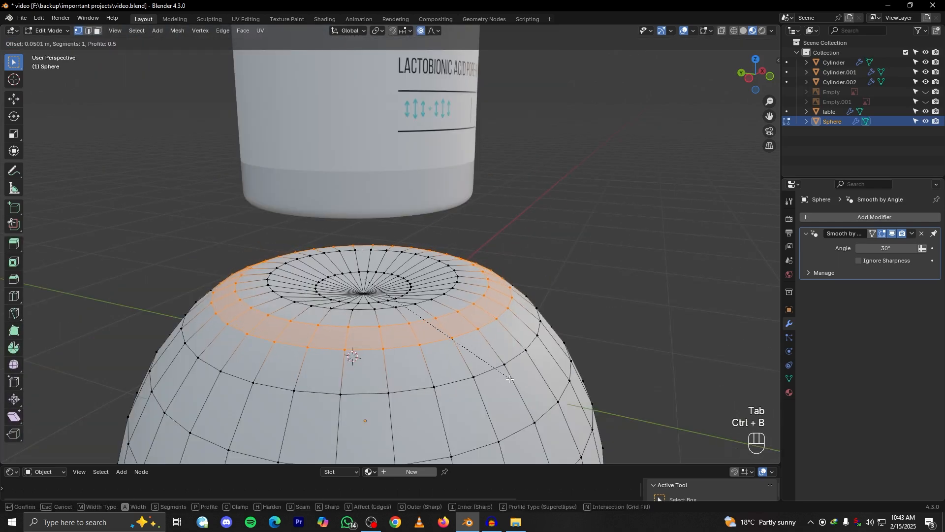
left_click(511, 379)
key("Tab")
left_click_drag(487, 356, 412, 291, "alt")
Select all of the bottle's parts, lower them along Z until the base sits in the sphere's dent, and deselect them
scroll(392, 225, "down", 4)
left_click(391, 226)
scroll(394, 233, "down", 2)
scroll(446, 132, "down", 2)
left_click_drag(437, 81, 344, 207)
scroll(400, 197, "up", 3)
key("g")
key("z")
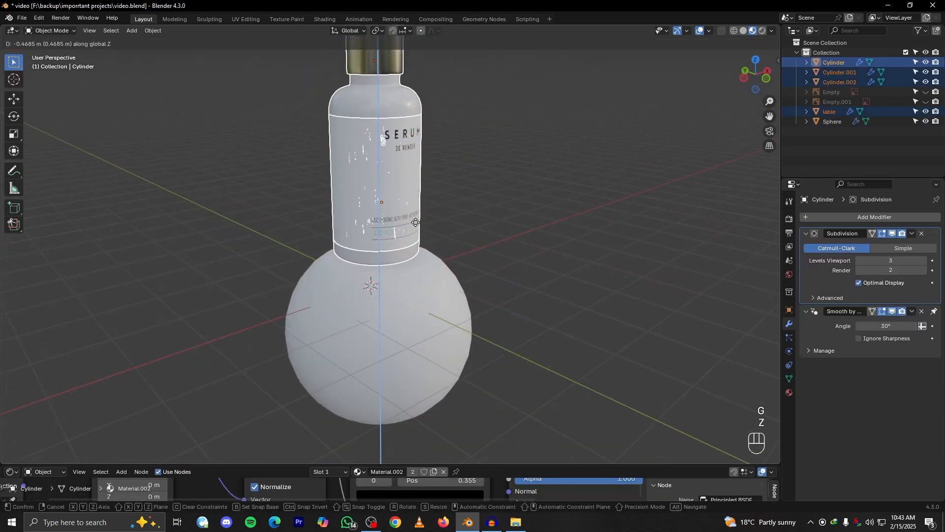
left_click(417, 232)
left_click_drag(448, 253, 427, 280, "alt")
left_click(555, 258)
Edit the sphere with X-ray on and lower the dent's centre vertex slightly along Z with proportional editing
scroll(427, 281, "up", 5)
left_click_drag(465, 306, 388, 303, "alt")
left_click(392, 304)
key("Tab")
middle_click_drag(404, 299, 492, 246)
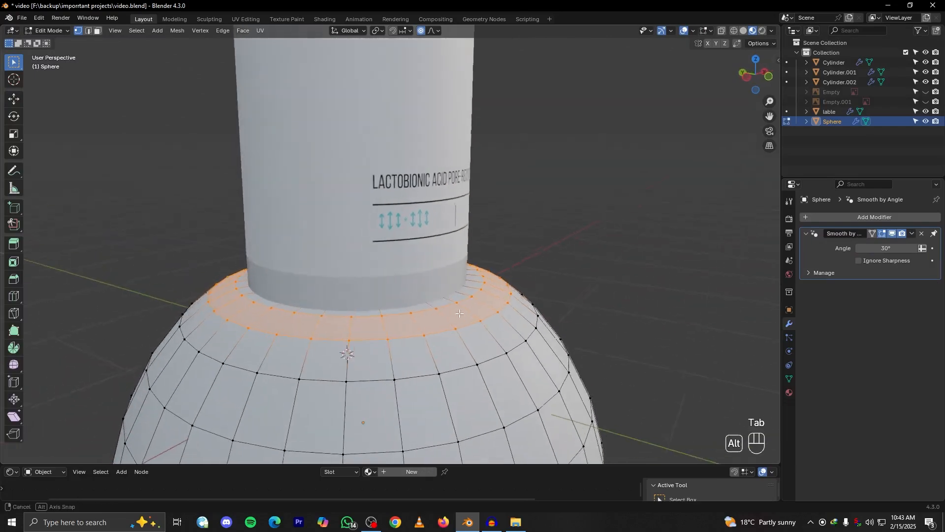
key("Tab")
key("Tab")
left_click(722, 32)
mouse_move(365, 281)
left_mouse_down("alt")
mouse_move(374, 297)
mouse_move(363, 282)
left_mouse_up("alt")
left_click(373, 295)
key("g")
key("z")
scroll(362, 293, "down", 3)
scroll(362, 293, "up", 7)
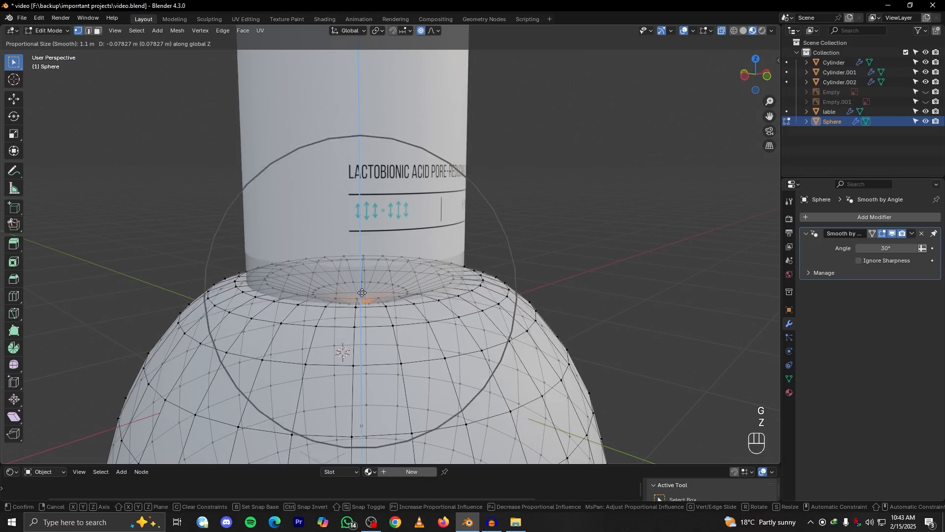
scroll(358, 300, "down", 1)
left_click(358, 300)
key("Tab")
Add a Subdivision Surface modifier to the sphere and set its viewport levels to 2
middle_click_drag(430, 288, 498, 242, "alt")
left_click(817, 217)
type("sub")
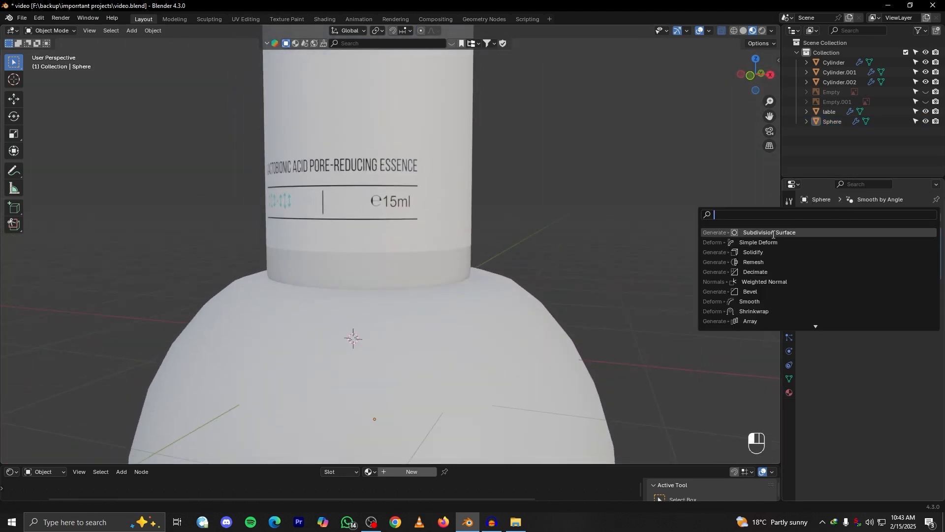
key("Return")
middle_click_drag(537, 284, 586, 285, "alt")
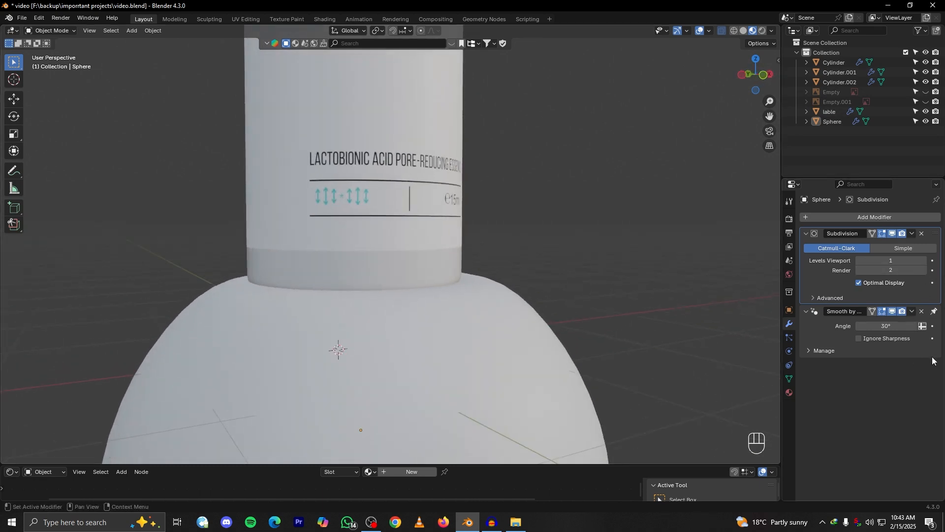
left_click(924, 260)
scroll(549, 328, "down", 5)
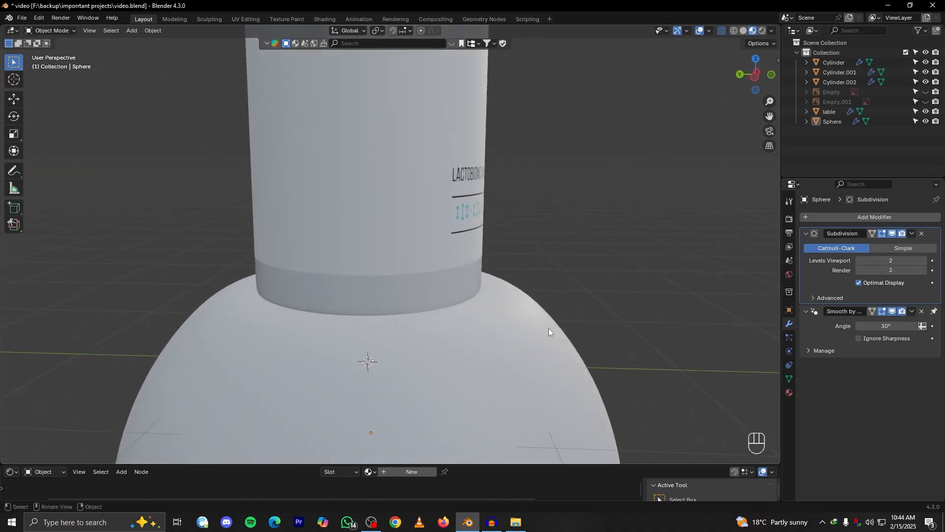
middle_click_drag(578, 324, 431, 307, "alt")
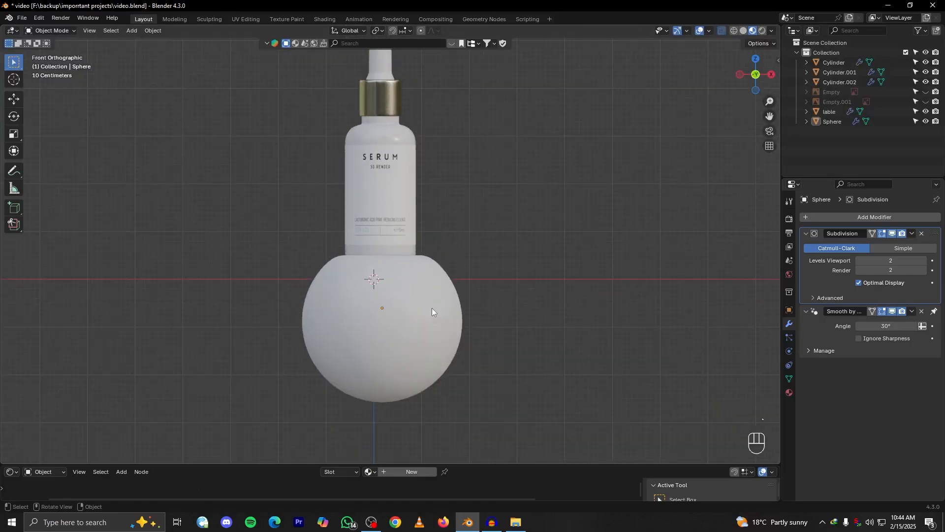
Deepen the sphere's dent by lowering its centre vertex about 0.25 m along Z with a proportional size of 1.1 m
scroll(432, 305, "up", 3)
left_click(436, 303)
scroll(445, 302, "up", 2)
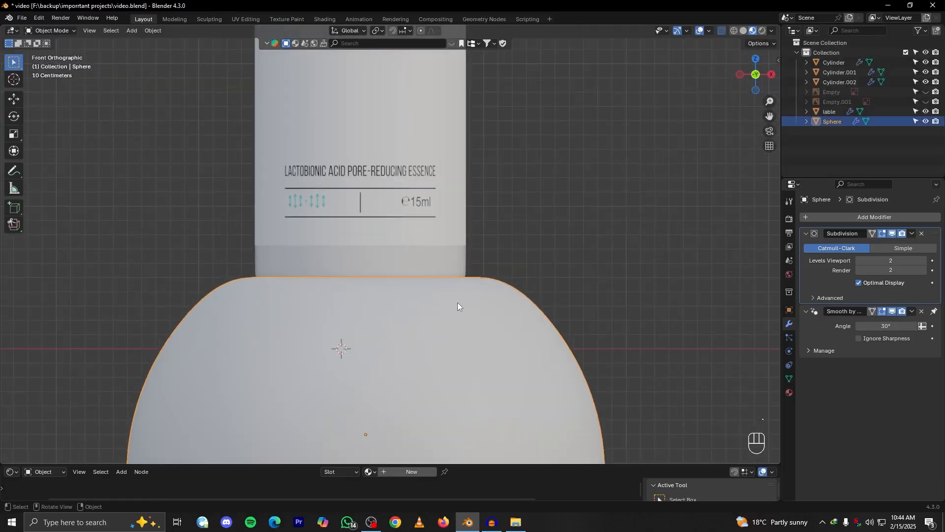
key("Tab")
middle_click_drag(458, 306, 449, 318, "alt")
key("g")
key("z")
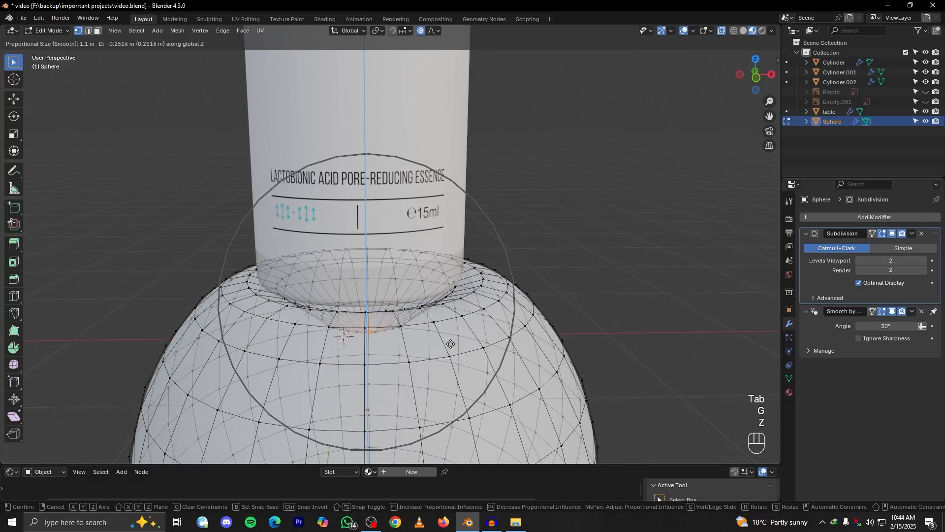
left_click(451, 347)
key("Tab")
middle_click_drag(601, 289, 648, 286, "alt")
Try to select all of the bottle's parts together with a box selection
left_click(433, 282)
scroll(456, 289, "down", 3)
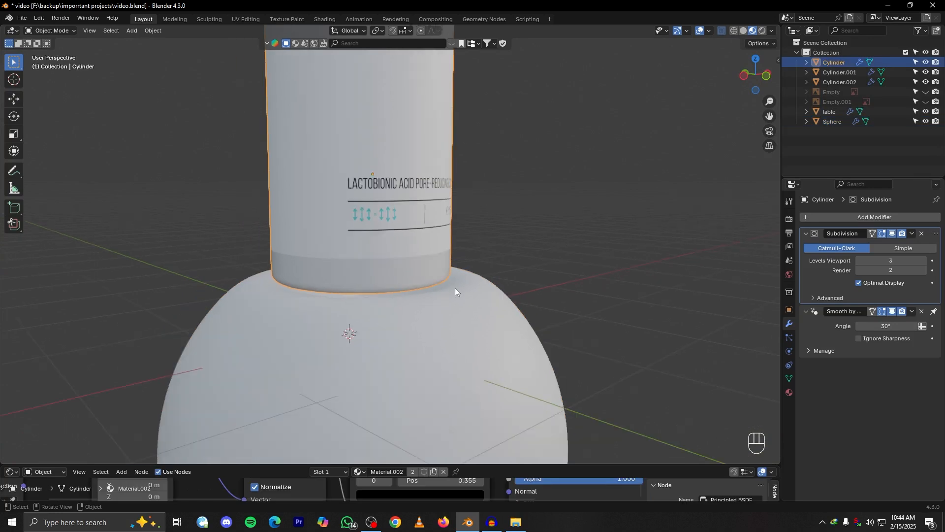
middle_click_drag(456, 289, 511, 365, "alt+shift")
scroll(480, 190, "down", 3)
left_click_drag(480, 91, 341, 201)
scroll(476, 222, "up", 3)
left_click_drag(494, 236, 291, 257)
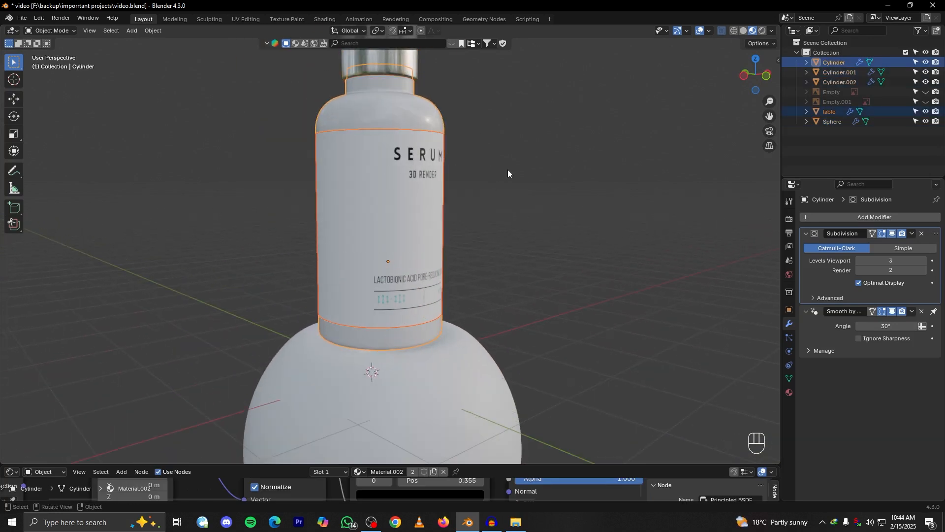
scroll(493, 197, "down", 3)
left_click_drag(491, 143, 407, 218)
scroll(429, 256, "up", 3)
middle_click_drag(448, 299, 511, 249)
scroll(512, 312, "up", 2)
scroll(469, 291, "down", 4)
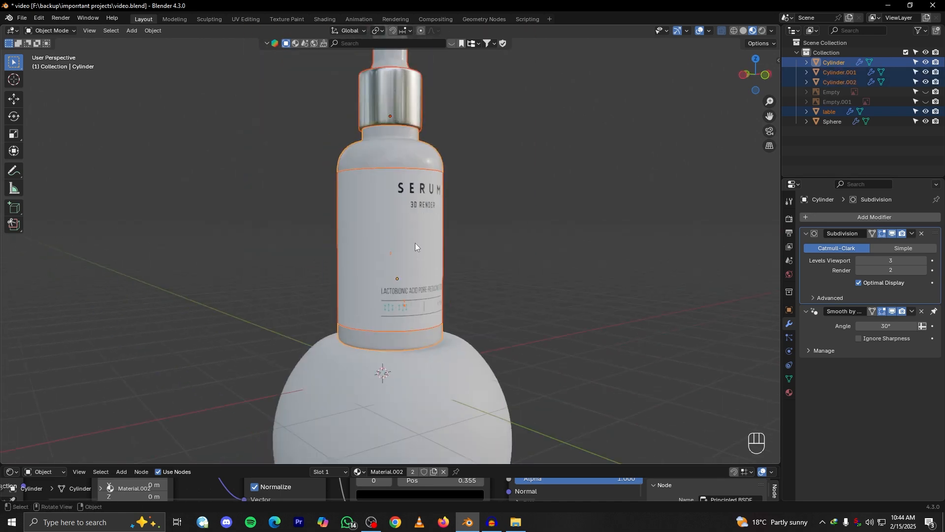
Select the label, metal collar, dropper bulb and bottle body together, leaving the sphere unselected
left_click(407, 232)
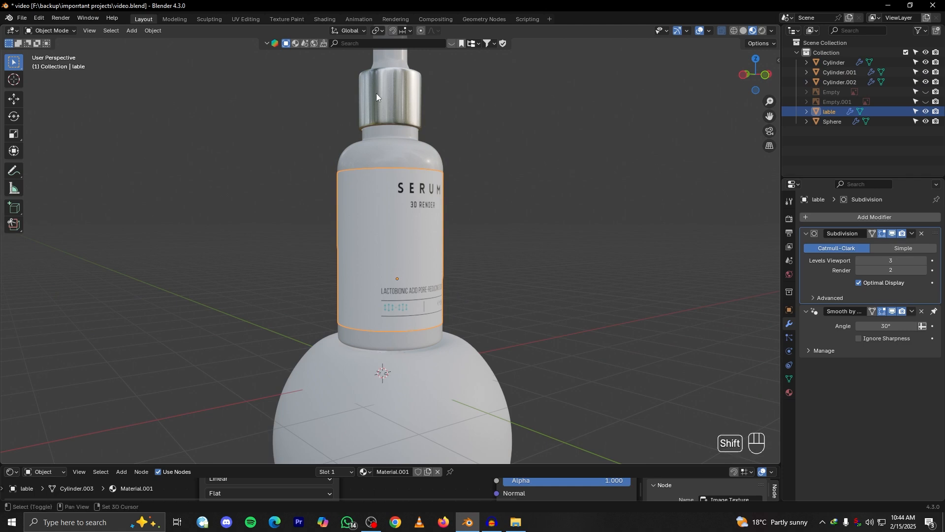
scroll(396, 184, "down", 2)
left_click(397, 185, "shift")
left_click(403, 129, "shift")
scroll(427, 227, "up", 2)
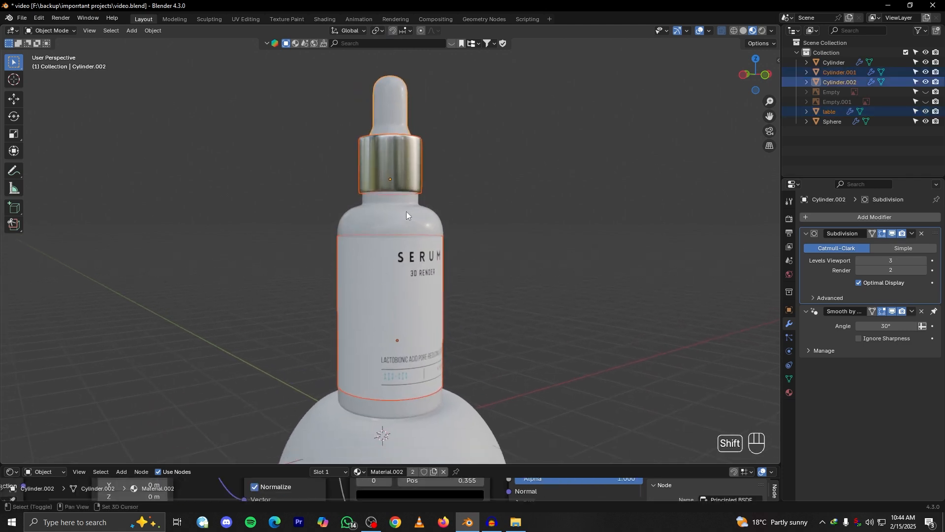
left_click(406, 211, "shift")
scroll(433, 253, "down", 3)
scroll(421, 239, "up", 4)
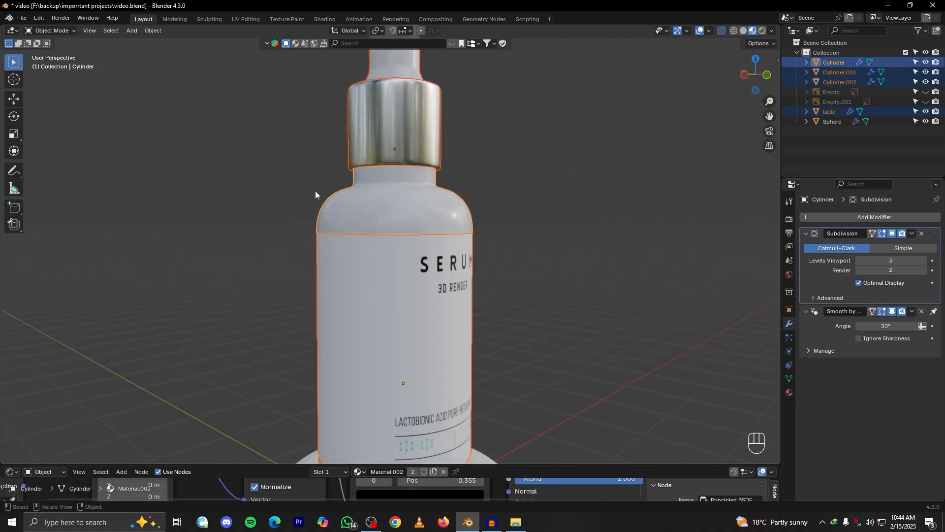
Parent the label, metal collar and dropper bulb to the bottle body using Object (Keep Transform)
middle_click_drag(344, 199, 388, 220)
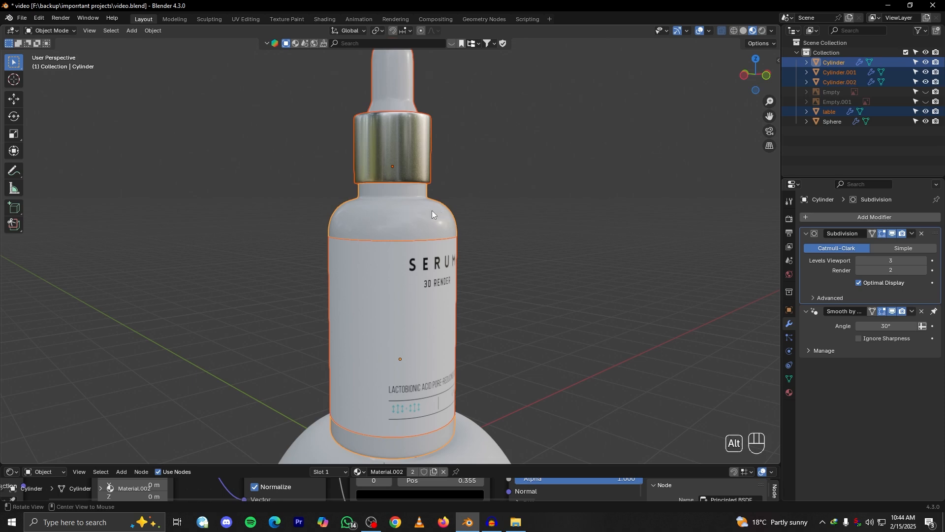
middle_click_drag(432, 210, 420, 209)
key("ctrl+p")
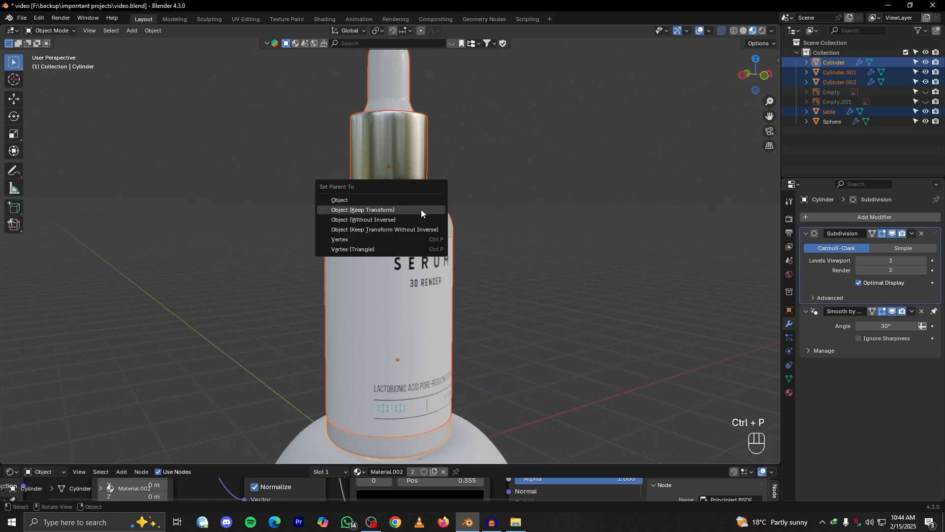
left_click(357, 210)
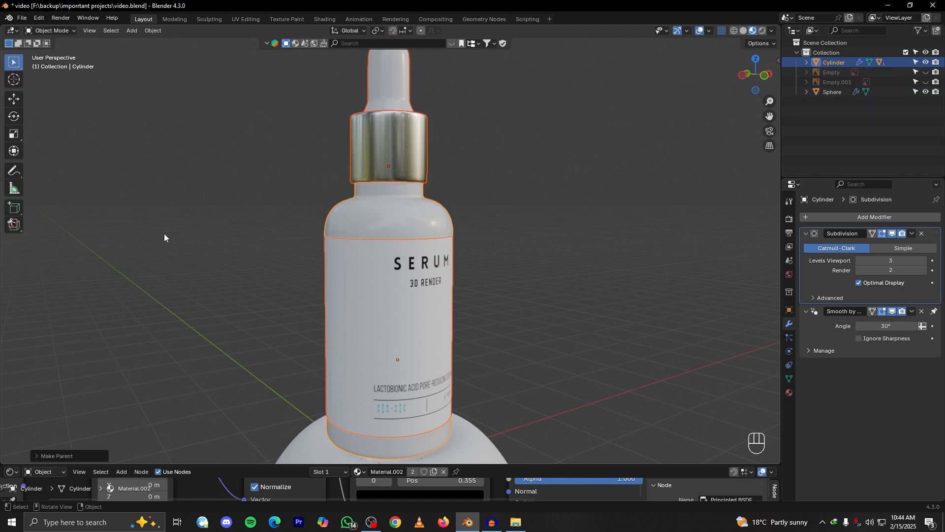
Test moving and scaling the parented bottle by its body, cancelling each transform
left_click(373, 213)
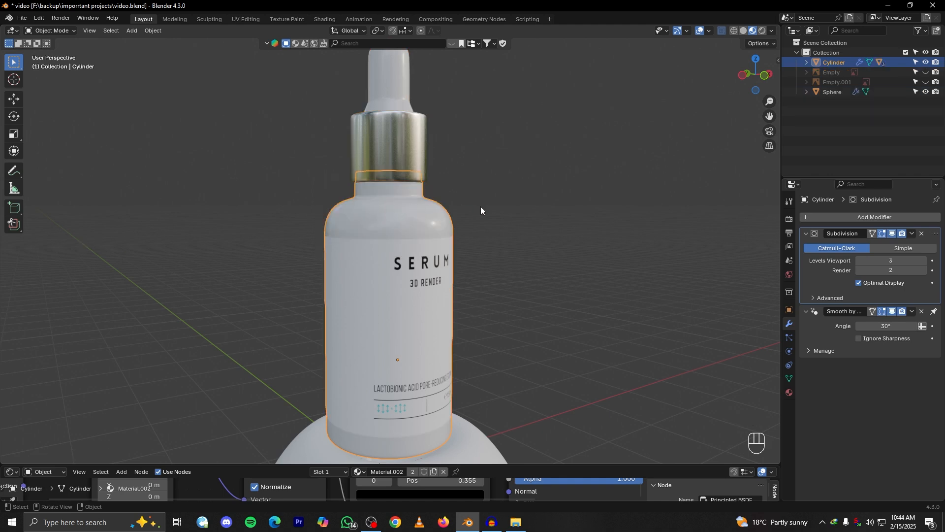
key("g")
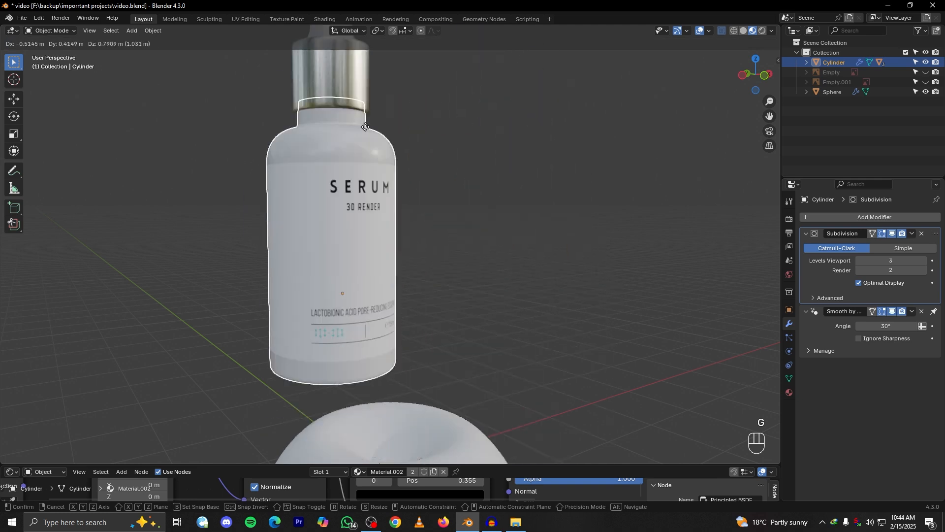
right_click(445, 179)
key("g")
key("s")
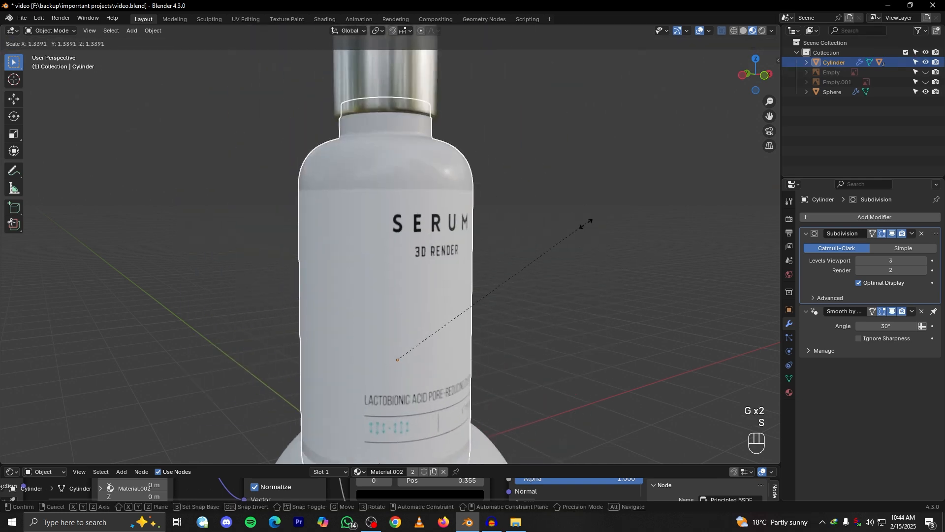
right_click(533, 200)
left_click(410, 160)
key("s")
right_click(436, 159)
left_click(385, 202)
key("s")
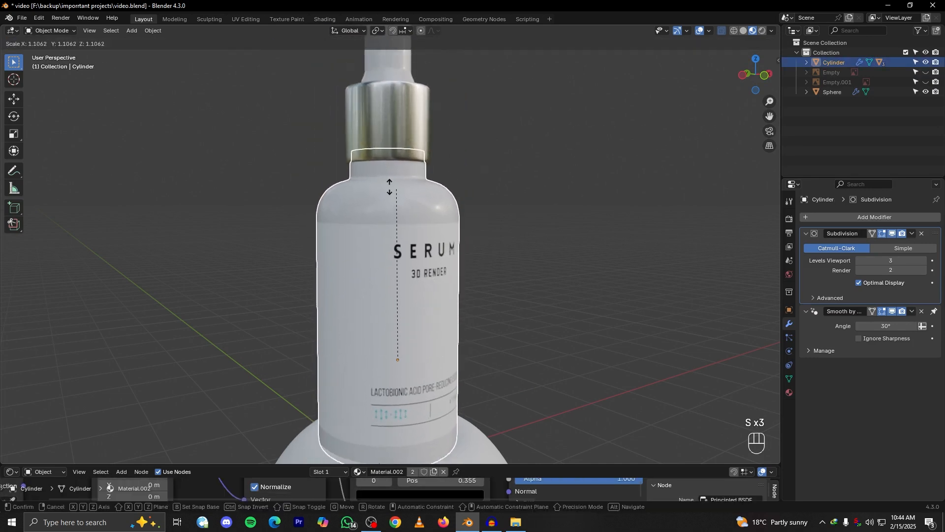
right_click(438, 217)
Shift the bottle slightly along X in front view to centre it over the dented sphere
scroll(449, 227, "down", 5)
scroll(435, 232, "up", 4)
left_click_drag(451, 228, 400, 175, "alt")
scroll(459, 209, "up", 4)
key("grave")
left_click(359, 159)
scroll(385, 191, "up", 3)
key("g")
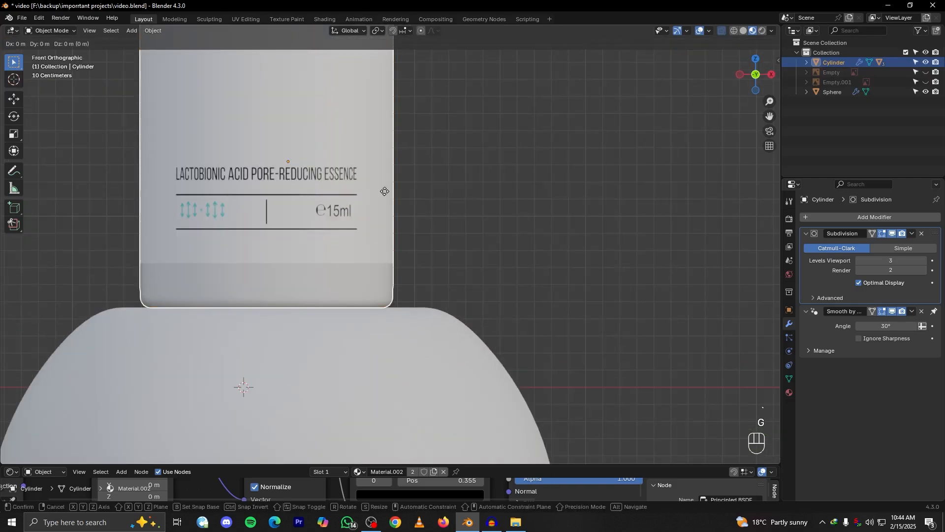
key("x")
left_click(389, 194)
Try lowering the bottle about 0.05 m along Z into the sphere's dent
key("g")
key("z")
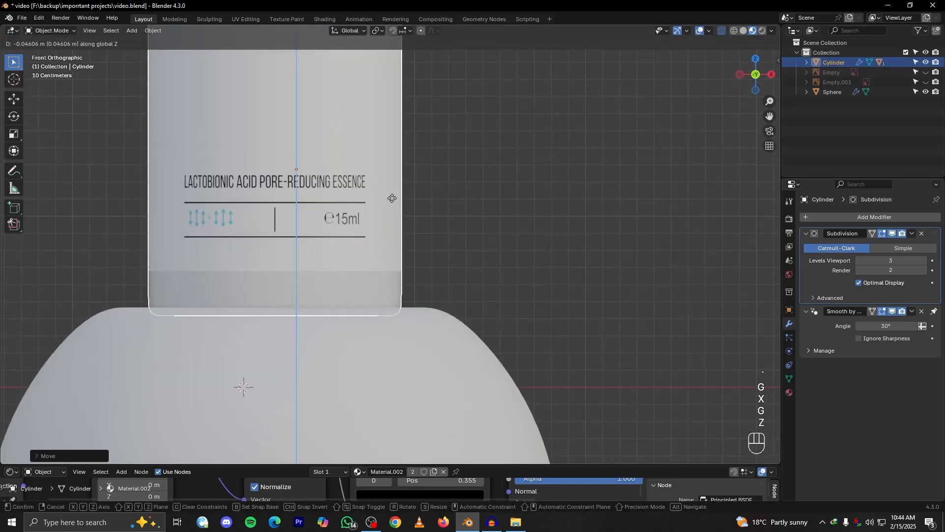
left_click(392, 198)
left_click(478, 237)
mouse_move(478, 237)
left_mouse_down("alt")
mouse_move(480, 256)
mouse_move(491, 237)
left_mouse_up("alt")
scroll(479, 255, "down", 3)
key("ctrl+z")
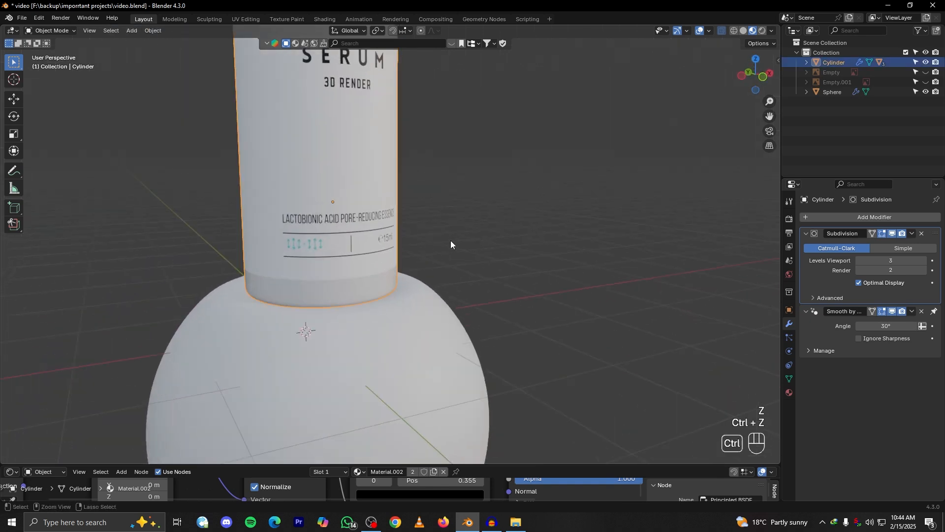
Lower the bottle slightly along Z so its base sits inside the sphere's dent
key("g")
key("z")
left_click_drag(475, 251, 453, 261, "alt")
key("grave")
left_click_drag(408, 212, 542, 246, "alt")
scroll(544, 246, "up", 4)
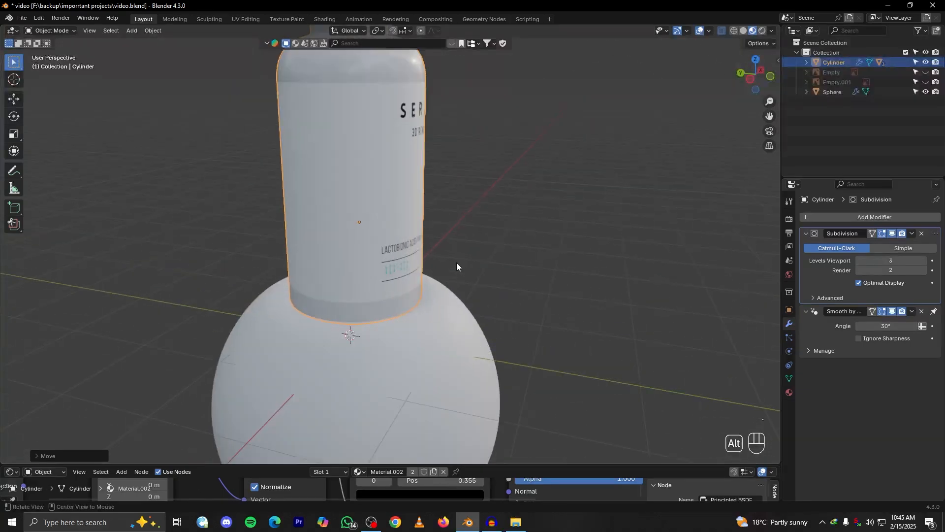
Scale the edge loop around the sphere's dent to about 0.98 with a proportional size of 1.1 m
left_click_drag(456, 262, 376, 225, "alt")
key("grave")
left_click(312, 165)
scroll(435, 258, "up", 4)
left_click(417, 324)
key("Tab")
left_click_drag(417, 325, 443, 327, "alt")
left_click(442, 314, "alt")
key("KP_1")
key("s")
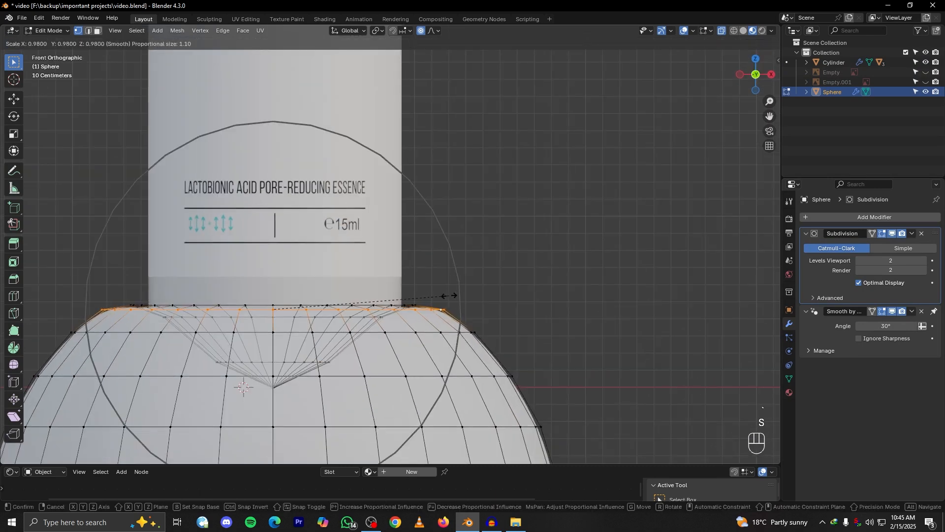
left_click(448, 297)
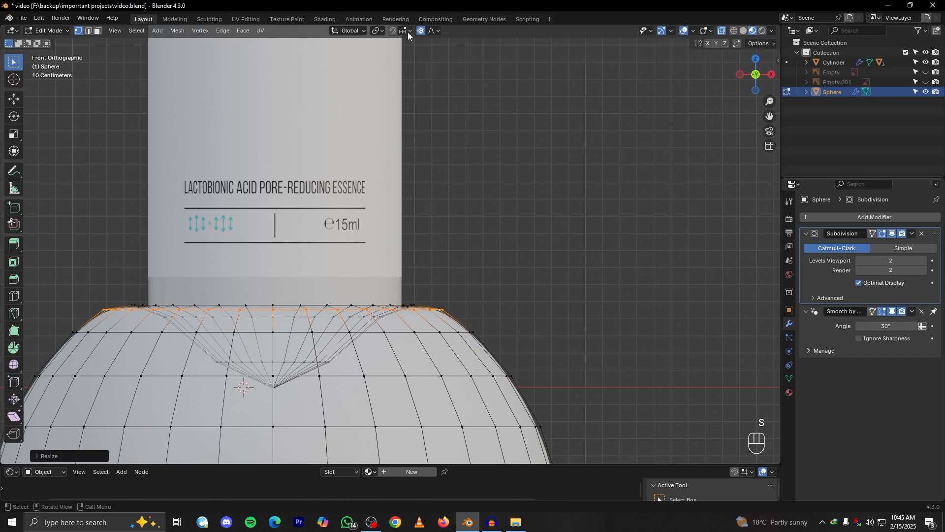
scroll(406, 162, "down", 5)
key("Tab")
Add a UV sphere and move it along X and Y away from the bottle
left_click_drag(394, 211, 392, 251, "alt")
scroll(367, 225, "down", 3)
scroll(377, 237, "up", 4)
scroll(377, 238, "down", 4)
key("shift+a")
mouse_move(441, 208)
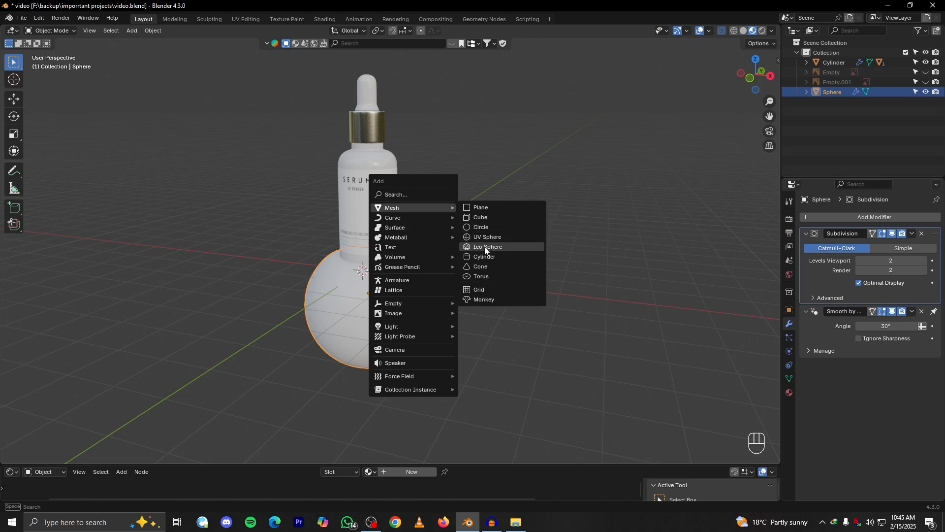
left_click(478, 239)
scroll(385, 278, "down", 3)
key("g")
key("x")
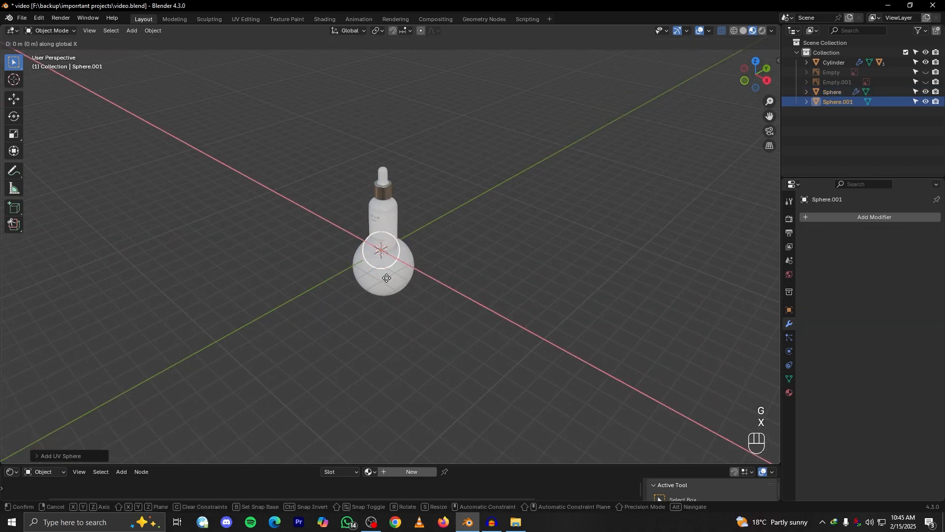
left_click(453, 269)
key("g")
key("y")
left_click(467, 241)
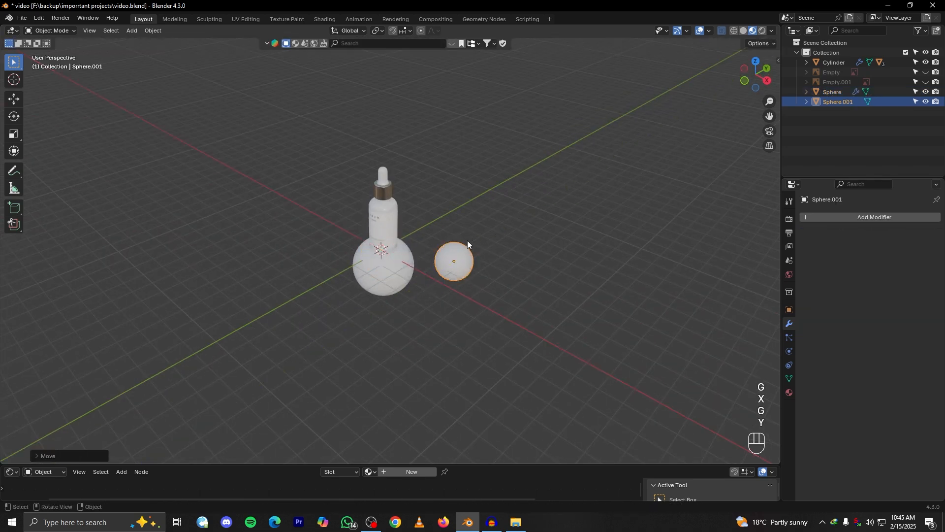
Scale the new sphere so that it is somewhat smaller than the dented sphere
key("grave")
left_click(448, 226)
scroll(481, 252, "up", 4)
key("s")
left_click(565, 270)
key("s")
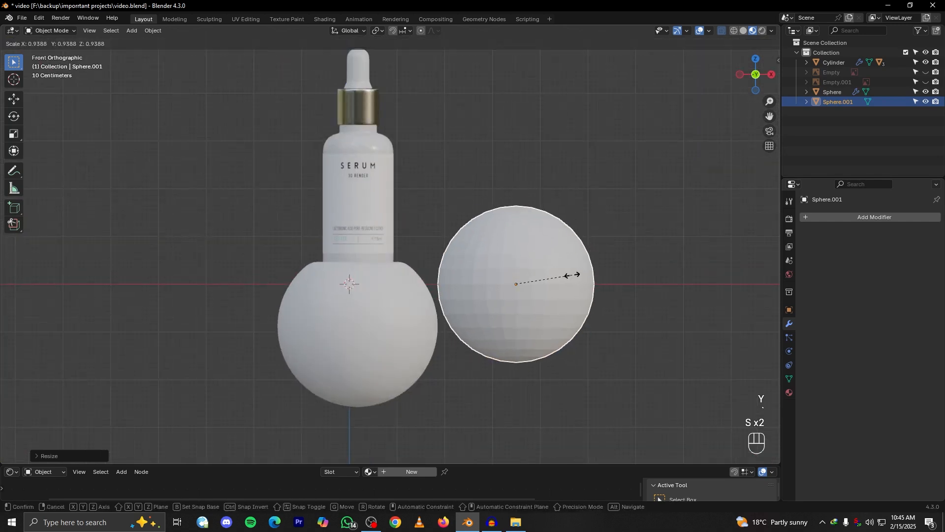
left_click(554, 271)
Raise the new sphere along Z to the height of the bottle and shift it along X closer beside it
key("g")
key("z")
key("g")
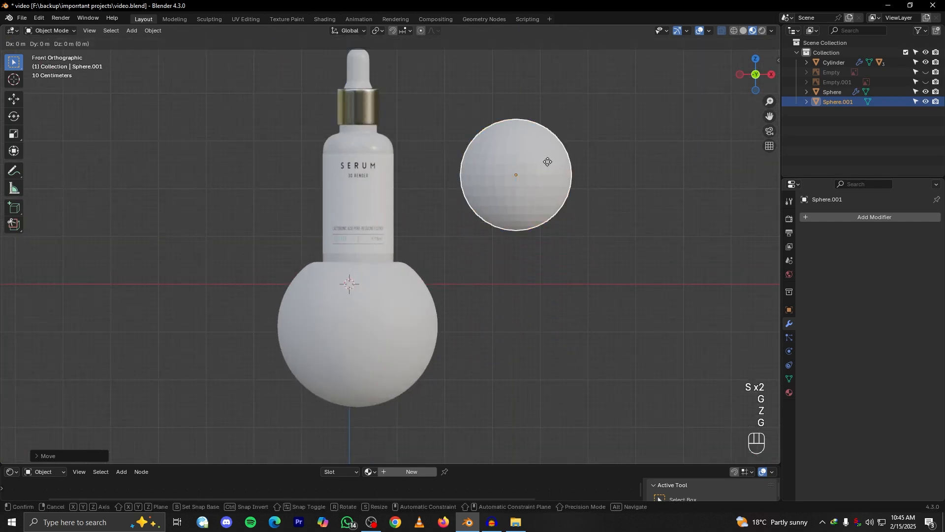
key("x")
left_click(462, 187)
middle_click_drag(456, 199, 422, 225)
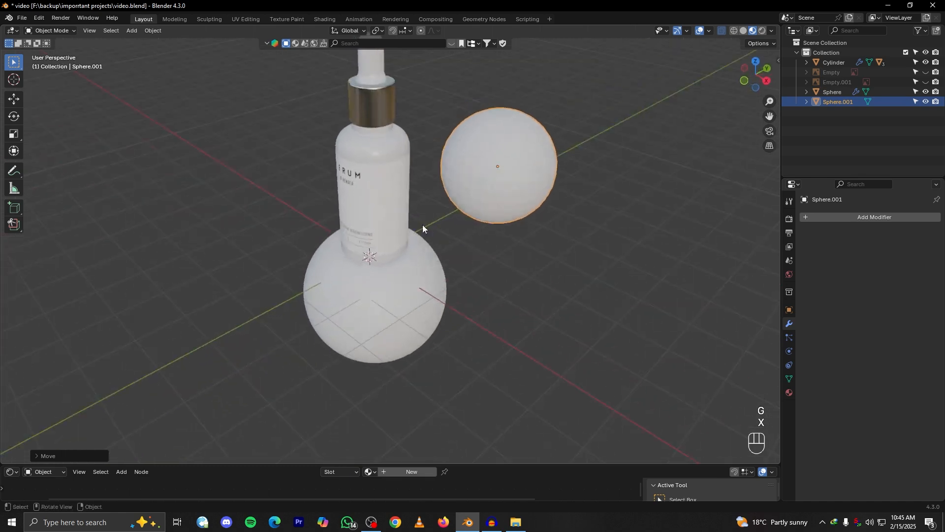
Move the new sphere along Y behind the bottle and shade it auto smooth with a 30° angle
key("g")
key("y")
left_click(479, 185)
right_click(443, 183)
left_click(443, 183)
Duplicate the smoothed sphere, raise the copy along Z above the original and shift it along X towards the dropper
key("grave")
left_click(421, 172)
key("shift+d")
key("g")
key("z")
left_click(516, 116)
key("g")
key("x")
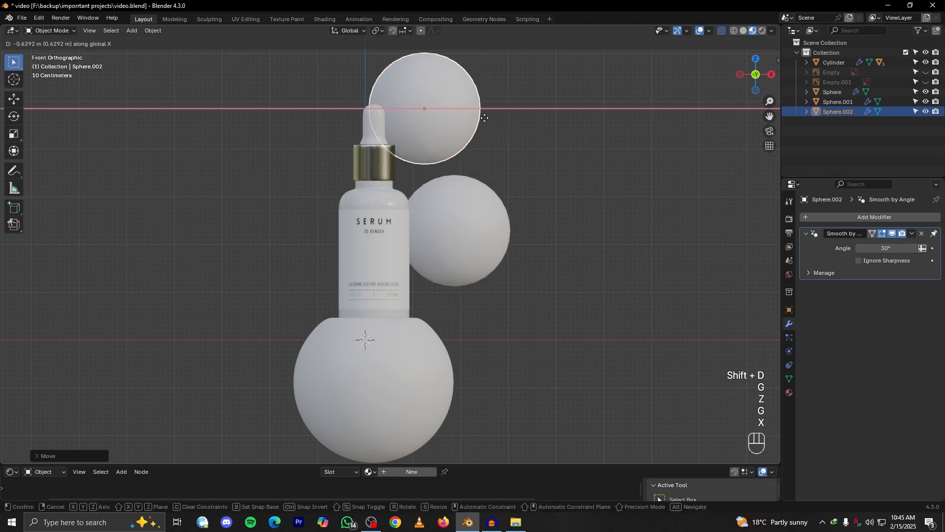
left_click(479, 121)
Scale the duplicate sphere down and lower it along Z beside the dropper
key("s")
left_click(477, 124)
key("g")
key("x")
key("z")
left_click(477, 148)
left_click(511, 180)
middle_click_drag(511, 181, 456, 210)
scroll(463, 279, "up", 2)
Widen the 3D viewport slightly and split it into two viewports side by side
mouse_move(781, 162)
left_mouse_down()
mouse_move(742, 162)
mouse_move(790, 157)
left_mouse_up()
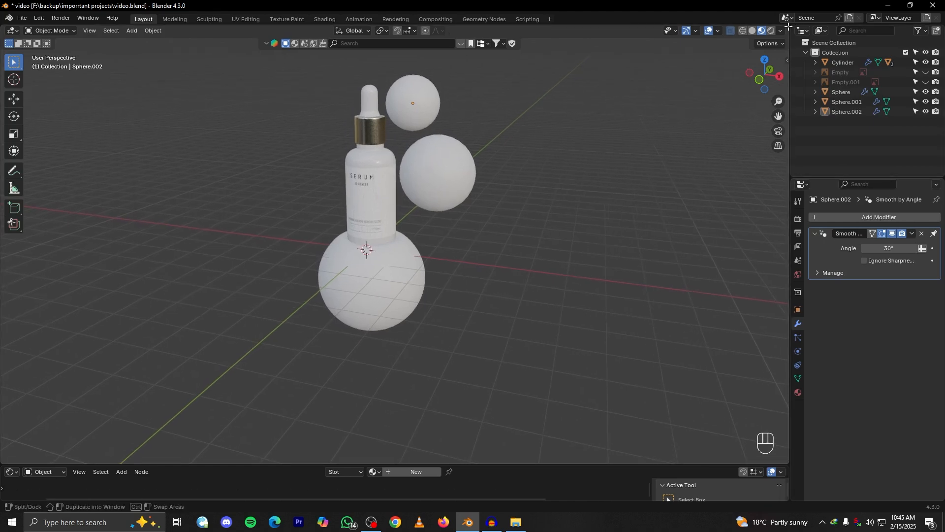
left_click_drag(788, 26, 500, 124)
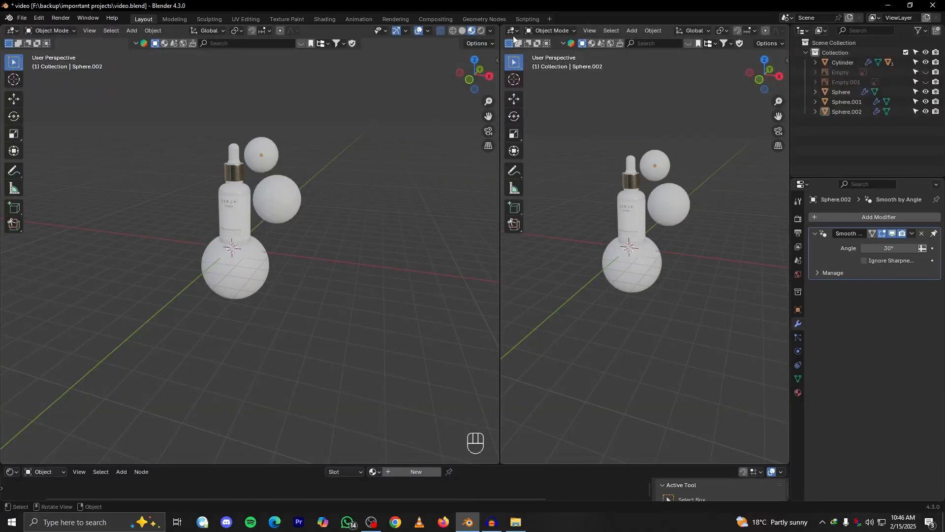
Hide the toolbar in the new viewport and bring the overlay controls in its header into view
middle_click_drag(641, 229, 692, 218, "alt")
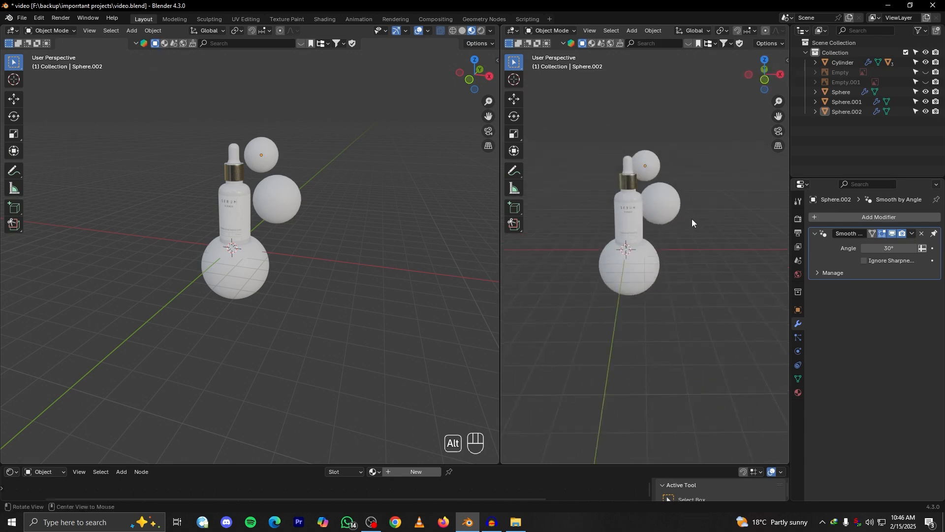
key("t")
key("t")
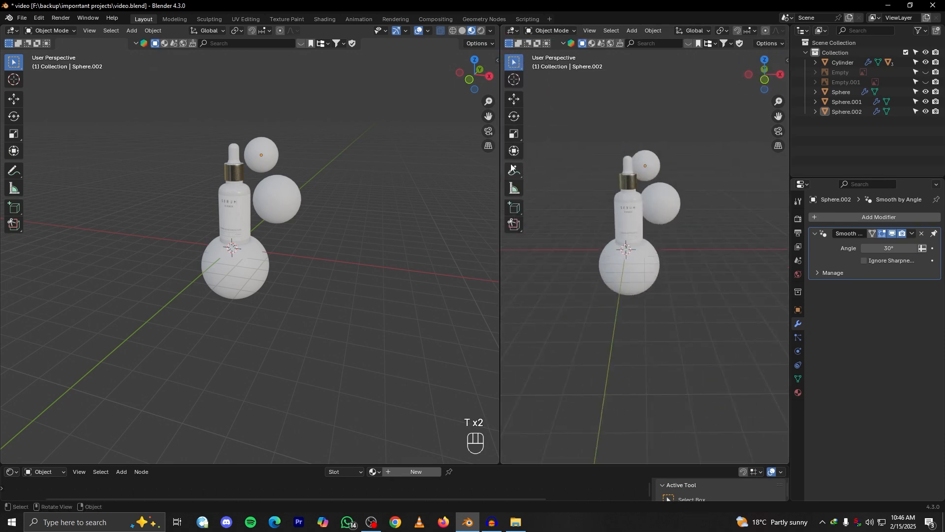
key("t")
scroll(656, 225, "up", 3)
mouse_move(648, 237)
left_mouse_down("alt")
mouse_move(690, 267)
mouse_move(640, 250)
left_mouse_up("alt")
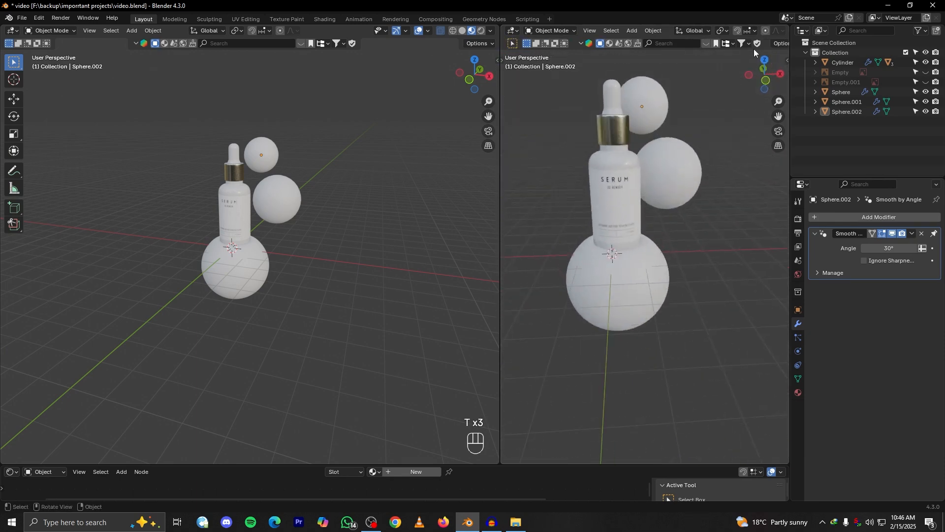
scroll(753, 45, "down", 2)
scroll(755, 34, "down", 4)
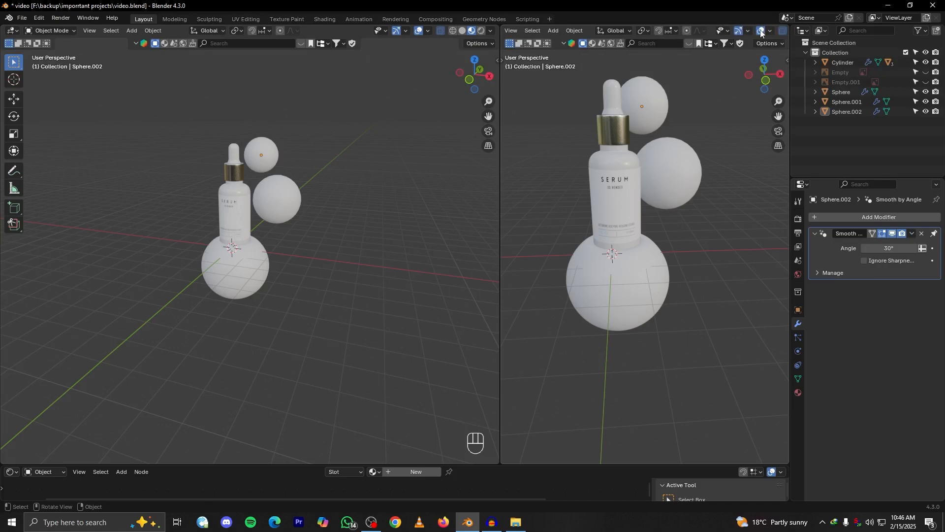
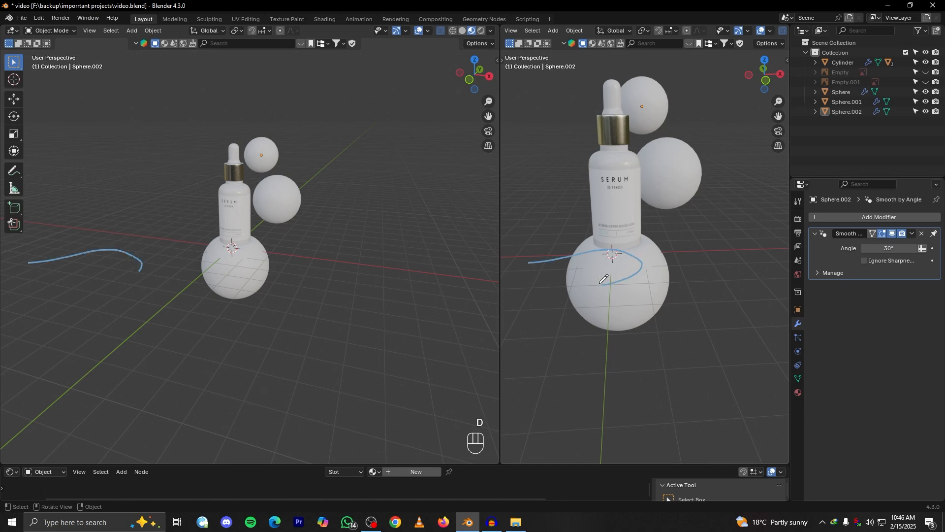
Turn off the overlays in the second viewport and frame the serum bottle there from the front
left_click(762, 30)
scroll(639, 199, "down", 5)
left_click_drag(653, 179, 622, 147, "alt")
scroll(657, 190, "up", 4)
left_click_drag(657, 190, 663, 292, "alt+shift")
Set the main viewport to front view, add a camera and show the camera's view in the second viewport
key("grave")
left_click_drag(266, 258, 258, 318, "alt+shift")
left_click(277, 253)
scroll(311, 271, "up", 3)
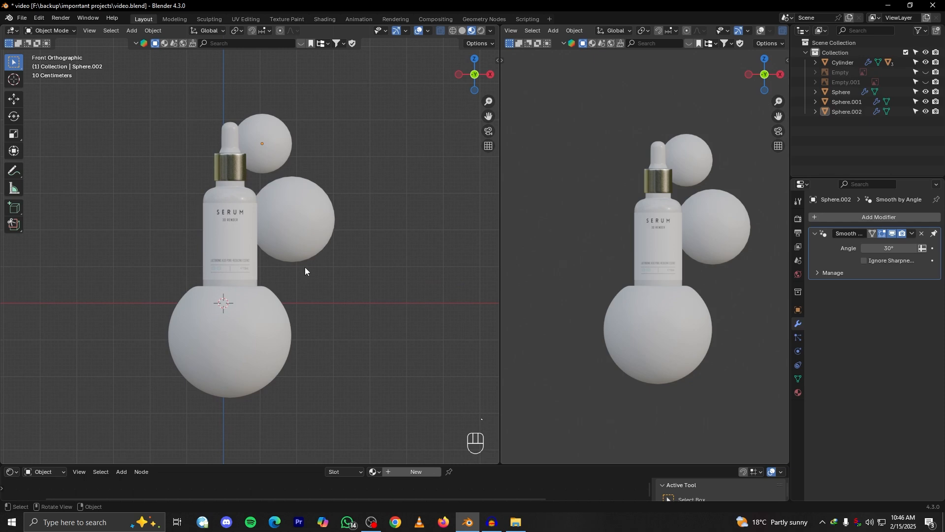
key("shift+a")
left_click(255, 408)
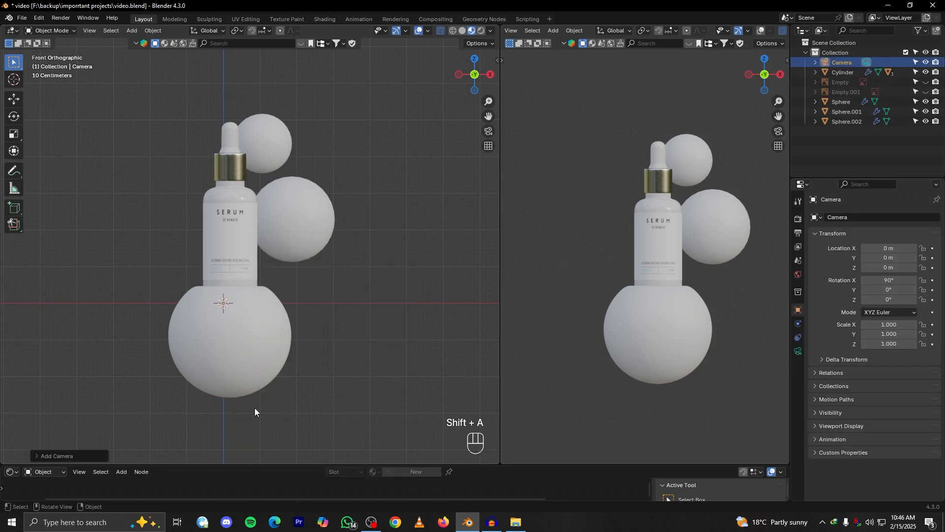
left_click(779, 134)
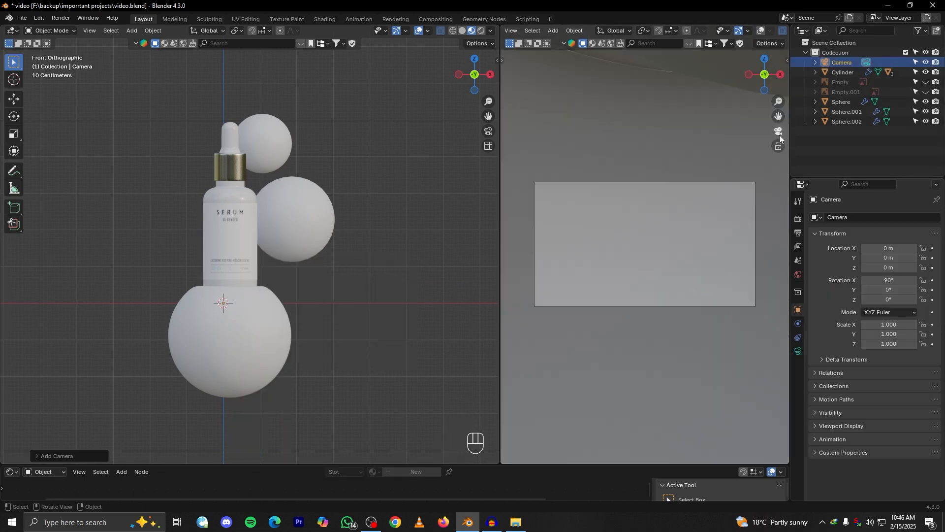
Try aligning the camera to the main front view and moving it along Z, undoing the attempt
scroll(219, 231, "down", 3)
scroll(246, 234, "up", 2)
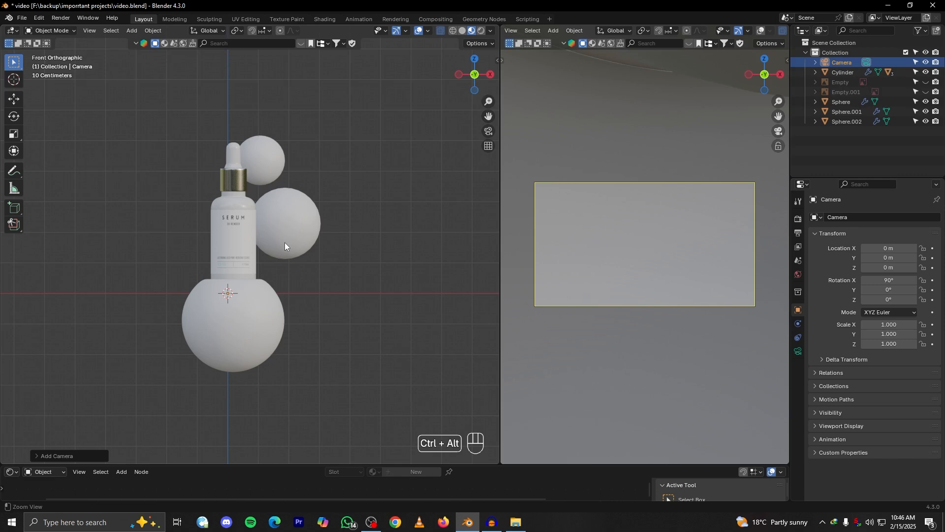
key("ctrl+alt+KP_0")
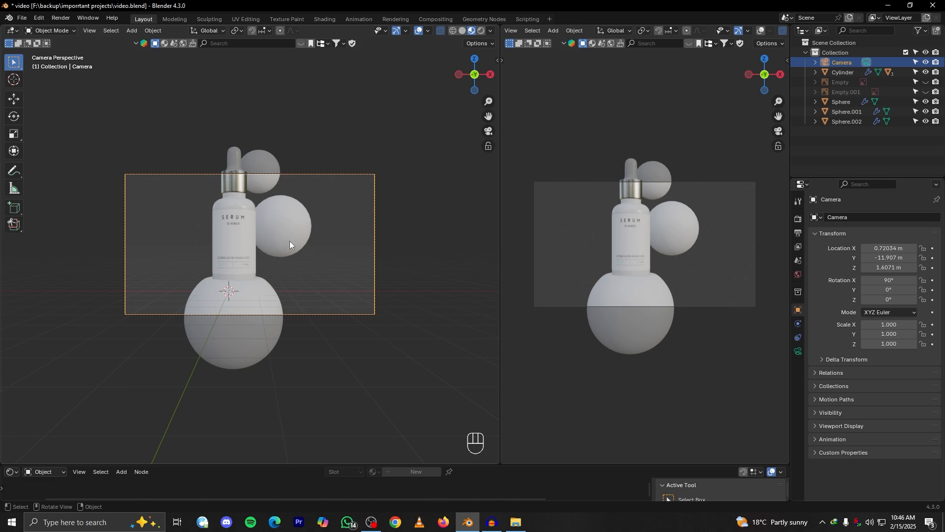
key("g")
key("z")
key("ctrl+z")
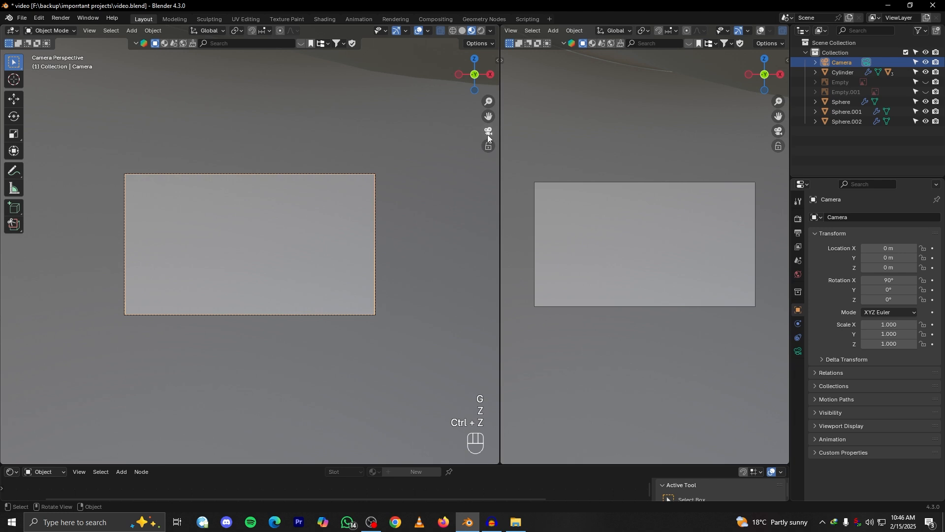
Lock the camera to the view, try framing the bottle by navigating, and undo the last camera change
key("n")
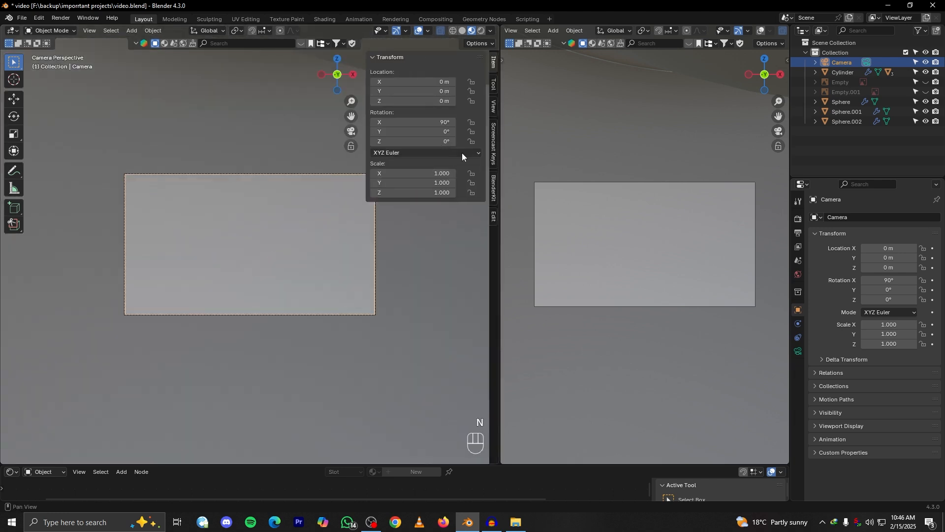
left_click(493, 104)
left_click(420, 192)
key("n")
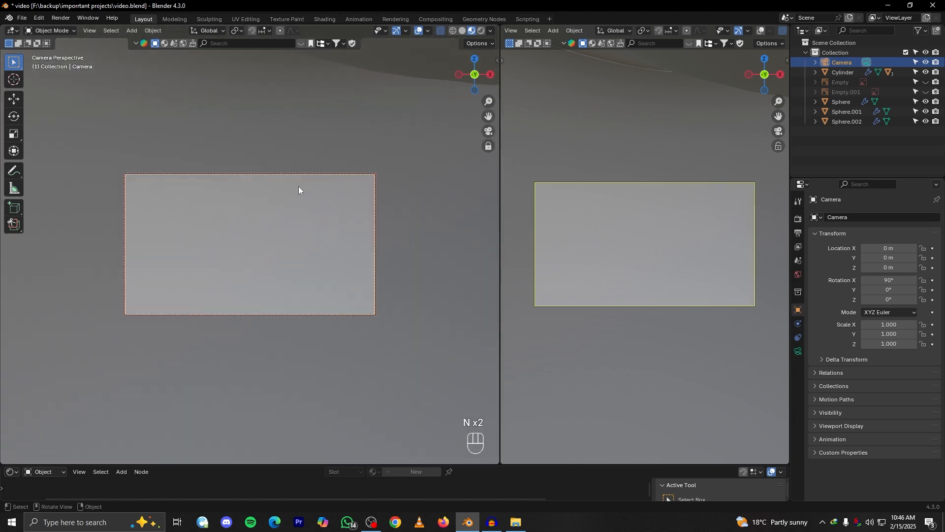
scroll(298, 186, "down", 3)
scroll(298, 186, "down", 5)
middle_click_drag(298, 186, 357, 266)
key("ctrl+z")
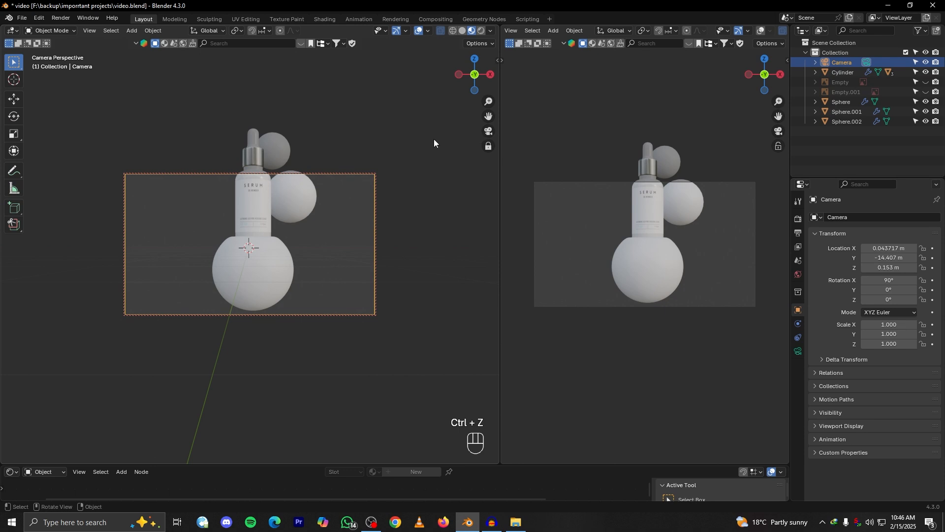
Unlock the camera from the view and undo the camera's placement and its addition to the scene
key("n")
left_click(421, 187)
key("n")
middle_click_drag(477, 135, 391, 209)
key("ctrl+z")
key("ctrl+z")
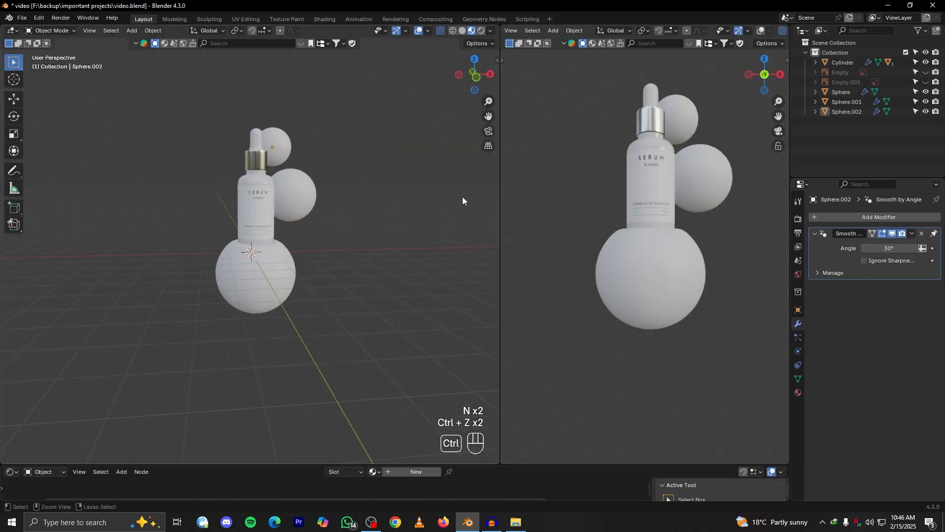
Leave the camera view in the second viewport and try to redo the undone camera changes
left_click(771, 131)
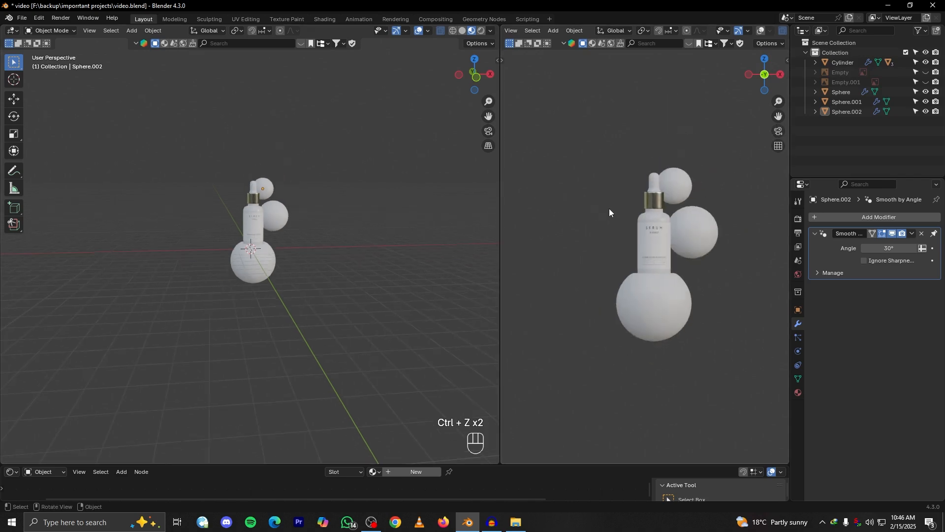
scroll(652, 215, "down", 3)
scroll(654, 215, "up", 3)
right_click(195, 238)
key("ctrl+shift+z")
key("ctrl+shift+z")
scroll(285, 261, "up", 3)
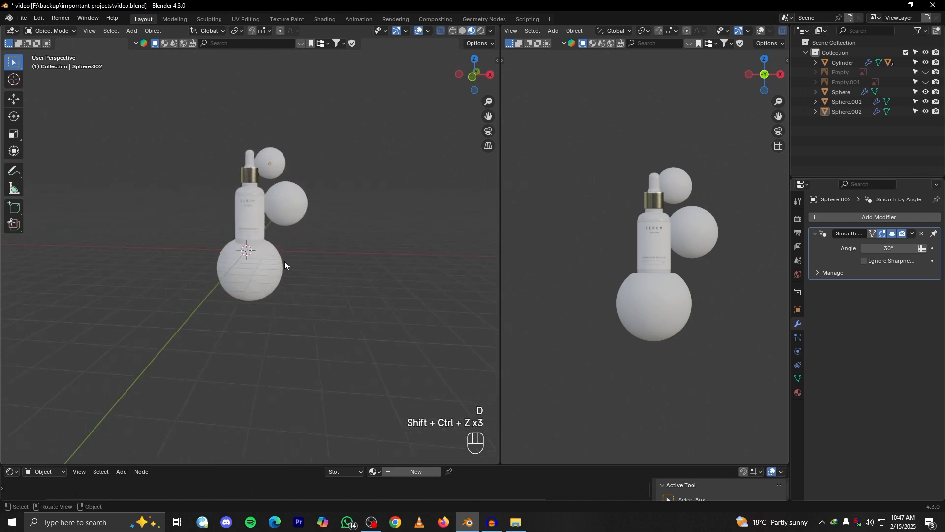
Add a camera at the world origin and show its view in the second viewport
key("shift+a")
left_click(252, 257)
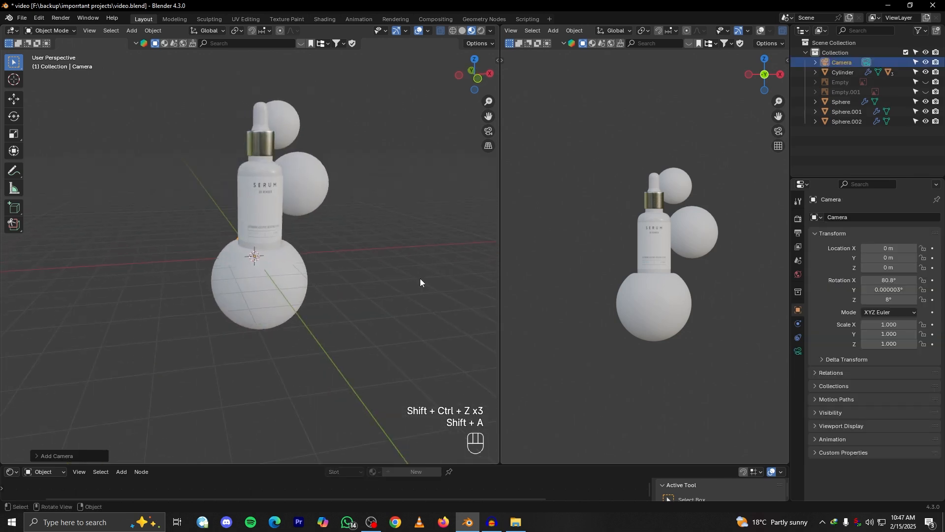
left_click(778, 131)
Switch the main viewport to the front orthographic view of the bottle
scroll(243, 219, "down", 3)
middle_click_drag(244, 218, 265, 244)
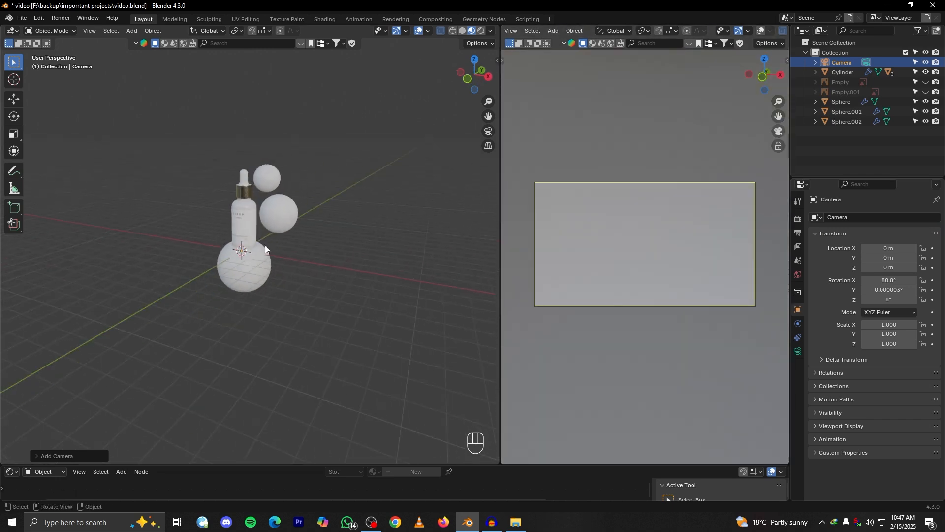
key("grave")
left_click(222, 205)
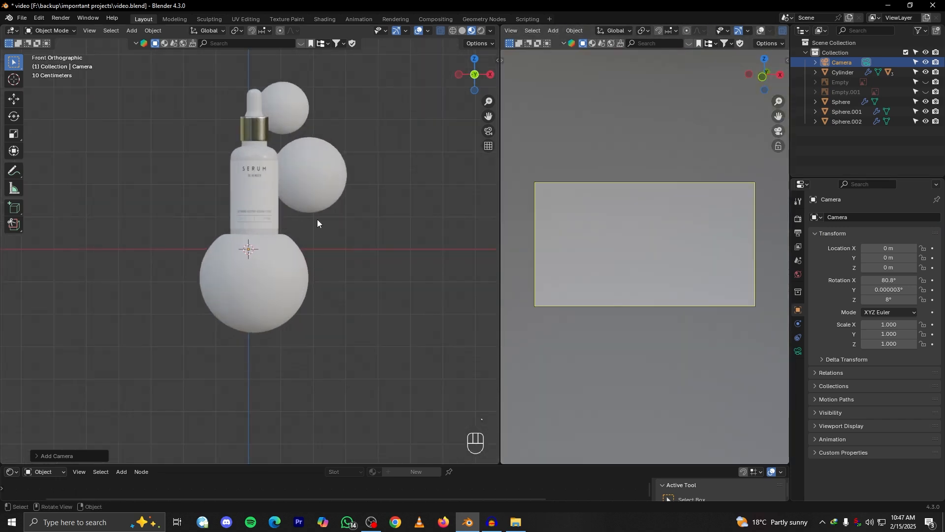
Try aligning the camera to the close front view, undo it and leave the camera view in the main viewport
key("ctrl+alt+KP_0")
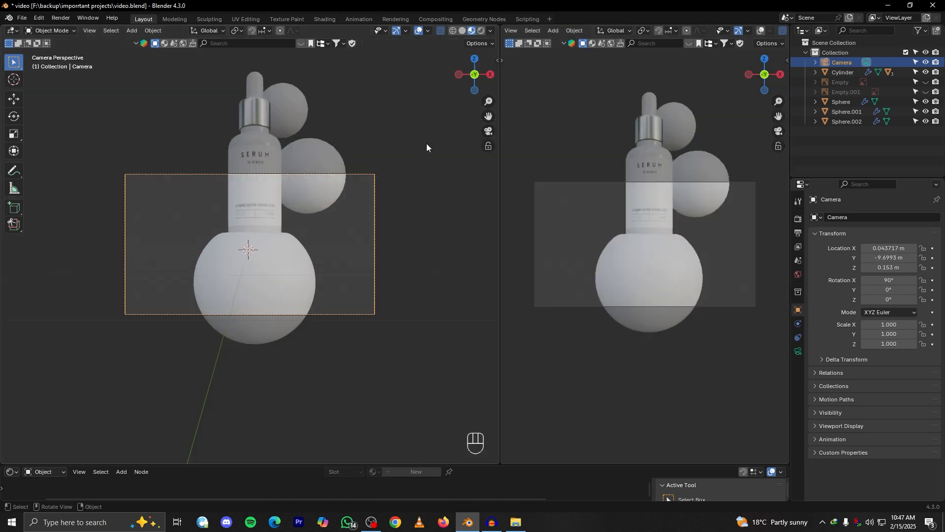
key("ctrl+z")
left_click(488, 132)
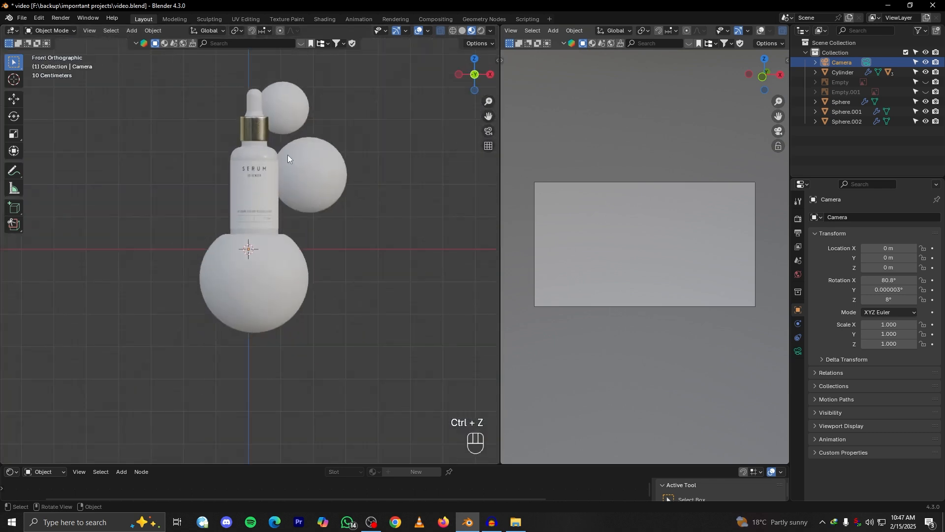
Center the cursor and frame all objects in the main viewport, then align the active camera to that front view
key("shift+c")
left_click(89, 30)
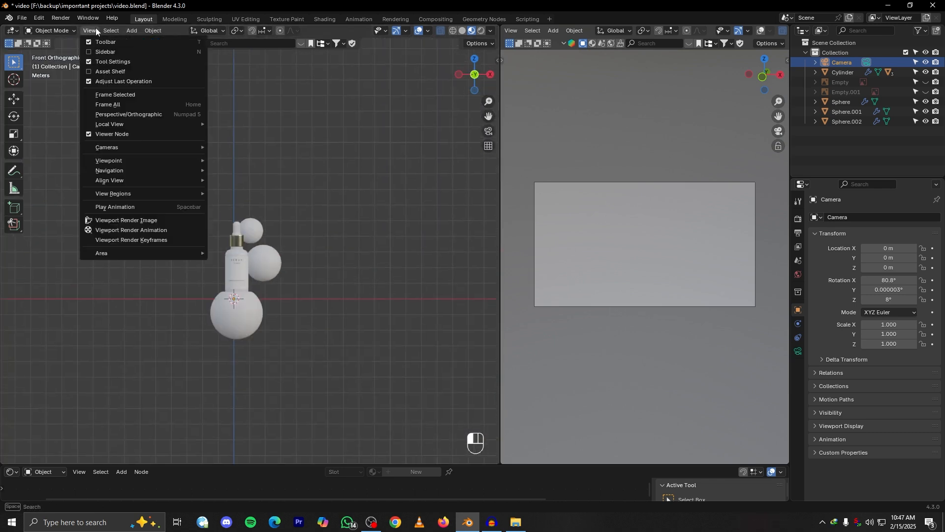
mouse_move(114, 172)
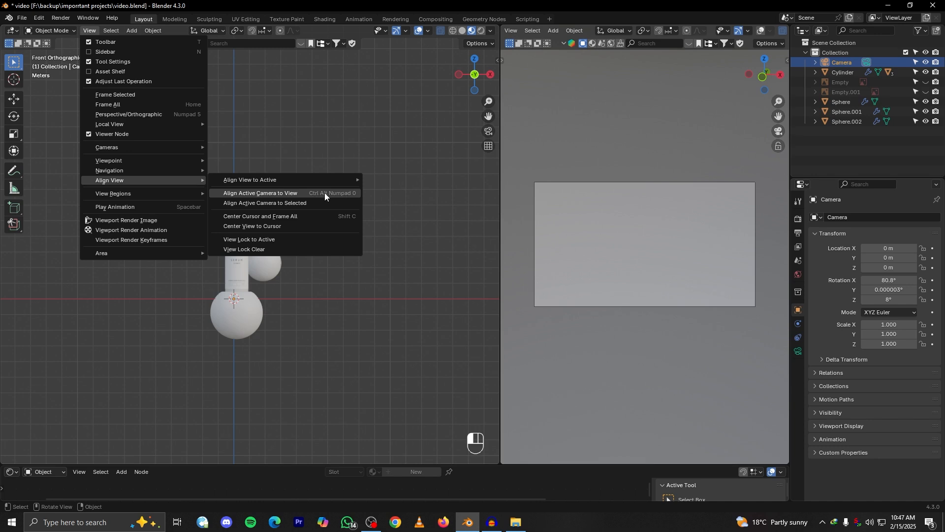
left_click(344, 195)
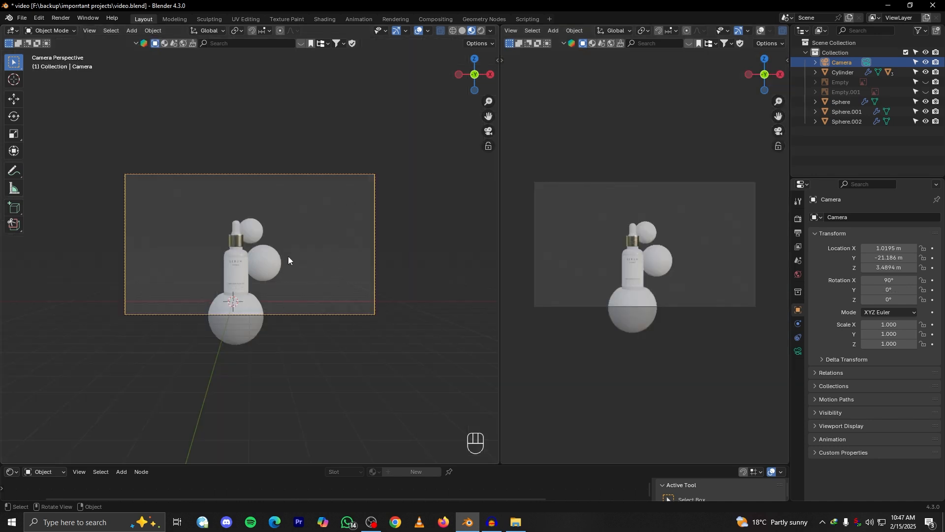
Lower the camera along Z to about 2.12 m and shift it along X to about -0.70 m
scroll(317, 257, "up", 3)
scroll(315, 258, "down", 1)
middle_click_drag(319, 256, 329, 251, "shift")
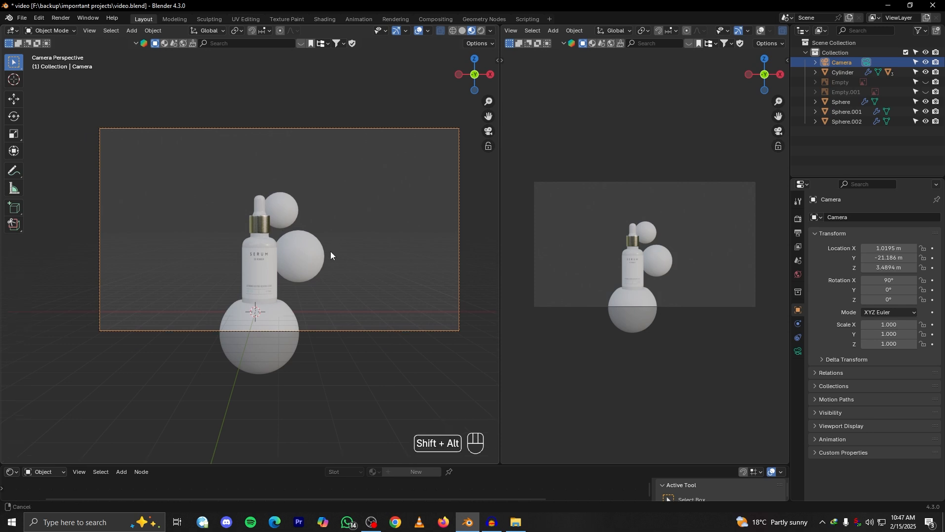
key("g")
key("z")
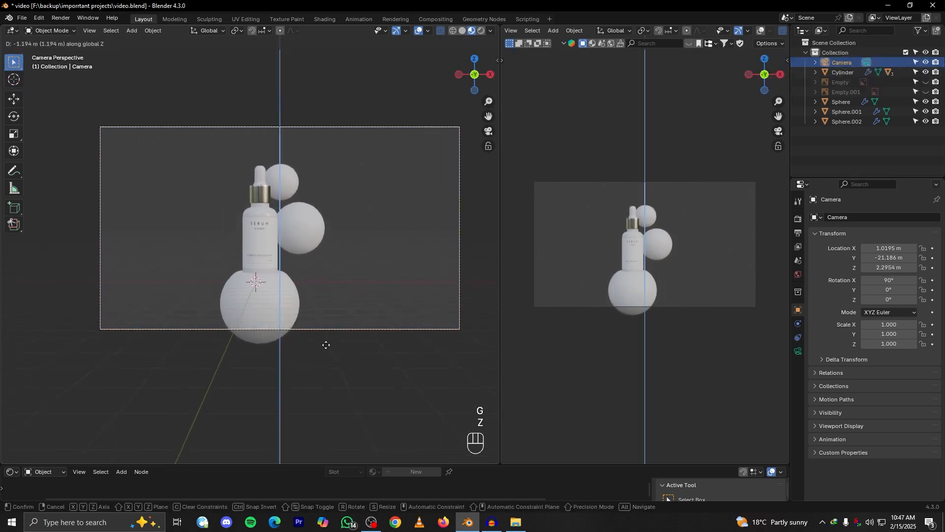
key("x")
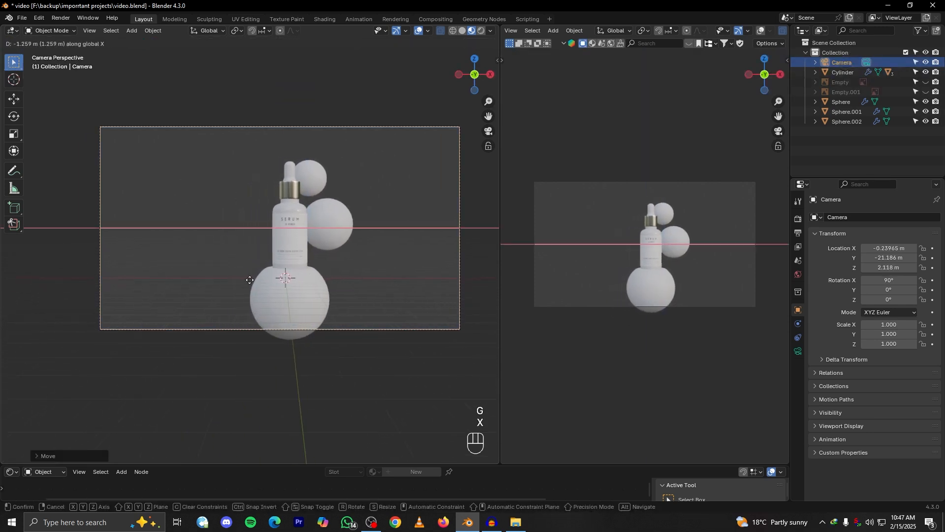
left_click(213, 276)
scroll(310, 282, "up", 2)
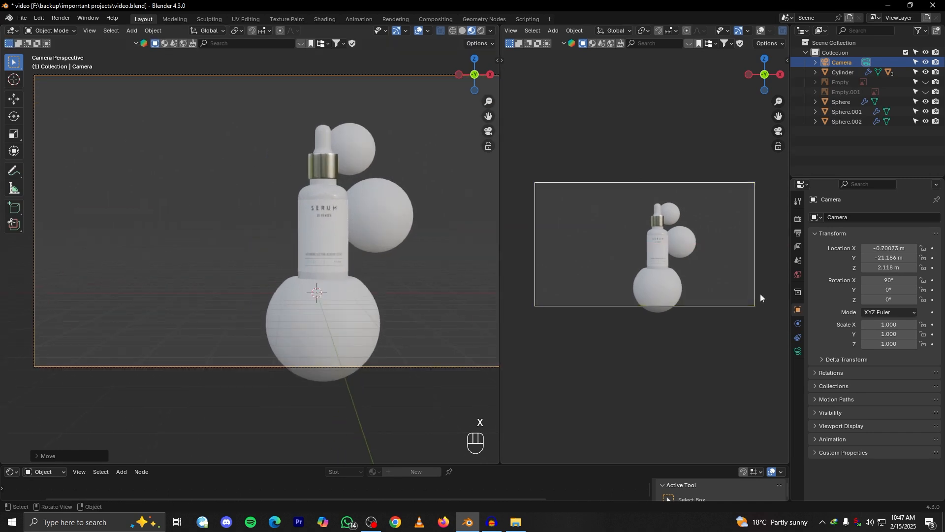
Set the camera's focal length to 76 mm and the render resolution to 2048 px in both X and Y
left_click(798, 351)
left_click_drag(886, 264, 910, 264)
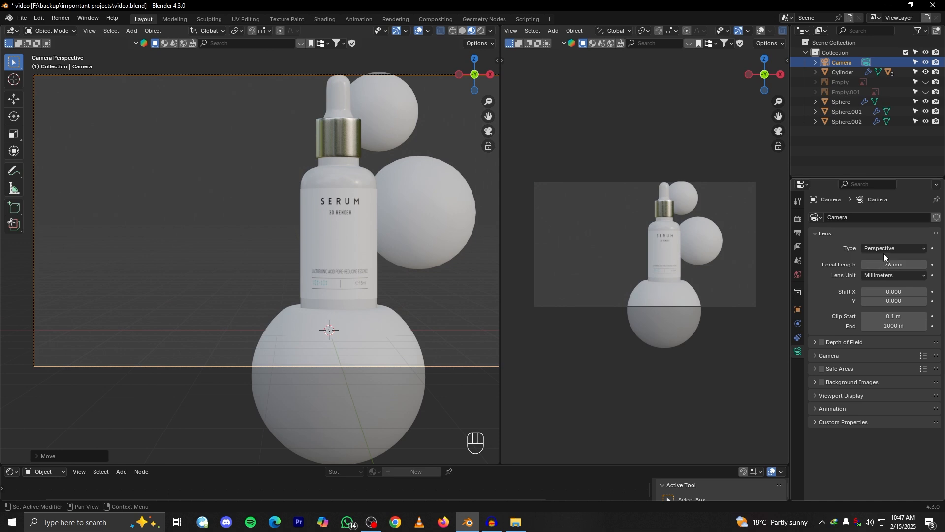
left_click(797, 233)
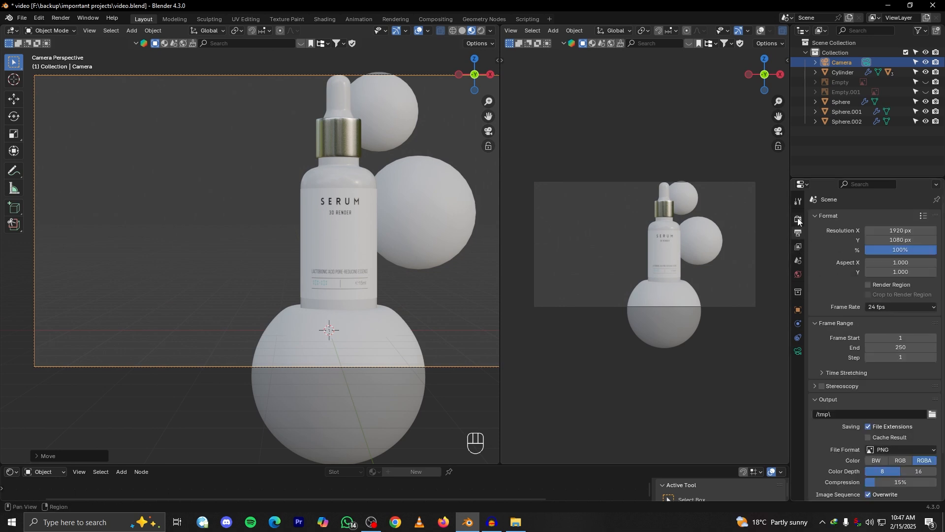
left_click(901, 231)
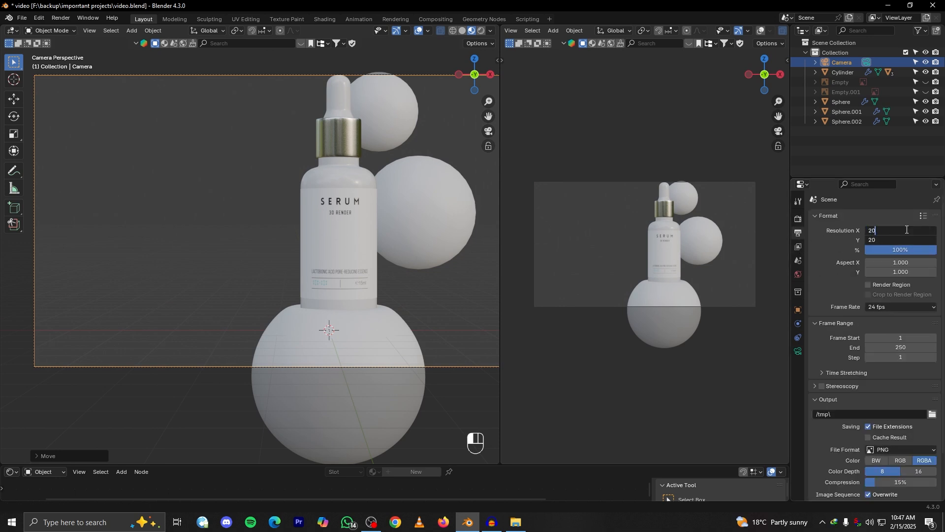
type("2048")
key("Return")
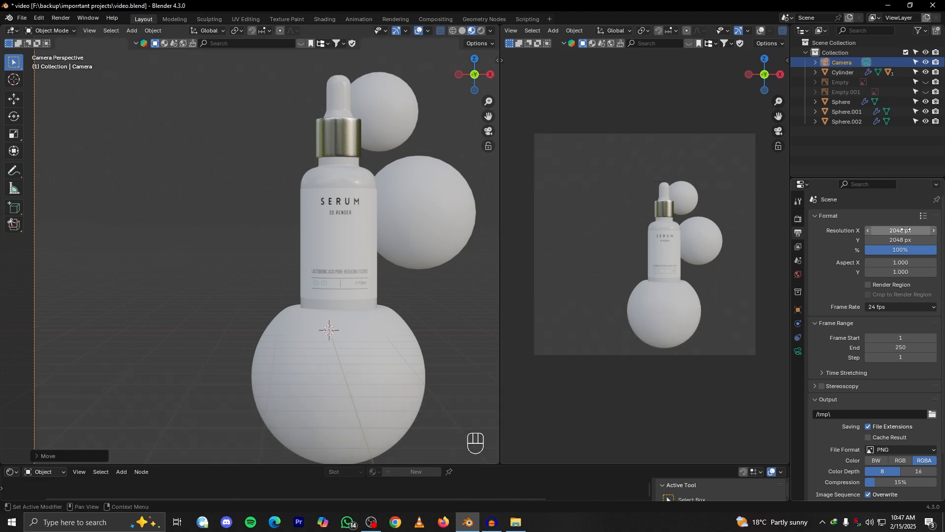
Shift the camera slightly further along negative X so the bottle sits right of centre in the square frame
scroll(492, 283, "down", 2)
scroll(532, 285, "down", 2)
scroll(531, 285, "up", 1)
scroll(376, 277, "down", 2)
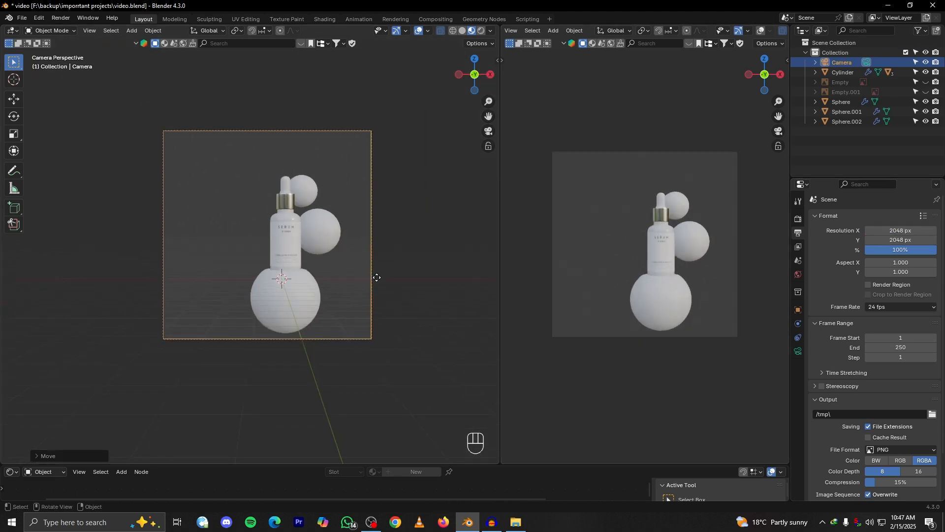
key("g")
key("x")
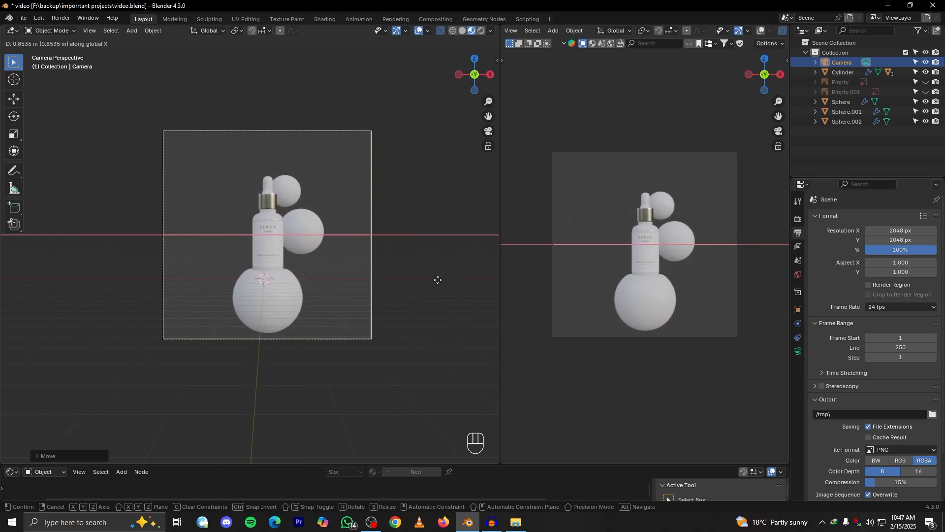
left_click(353, 288)
scroll(364, 289, "up", 2)
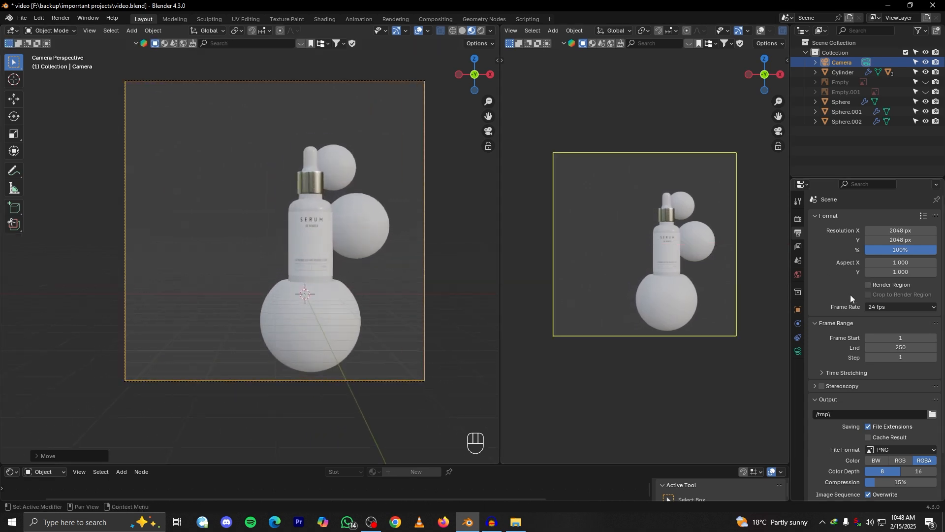
left_click(798, 351)
key("g")
key("y")
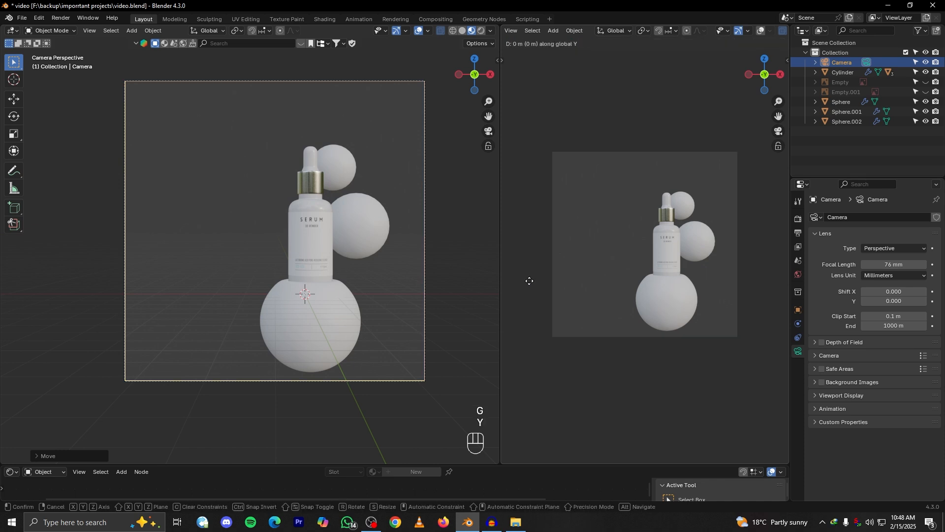
right_click(775, 281)
Leave the camera view in the main viewport, move the camera along Y closer to the bottle and adjust its height along Z
left_click(487, 131)
left_click_drag(352, 303, 428, 331, "alt")
key("g")
key("y")
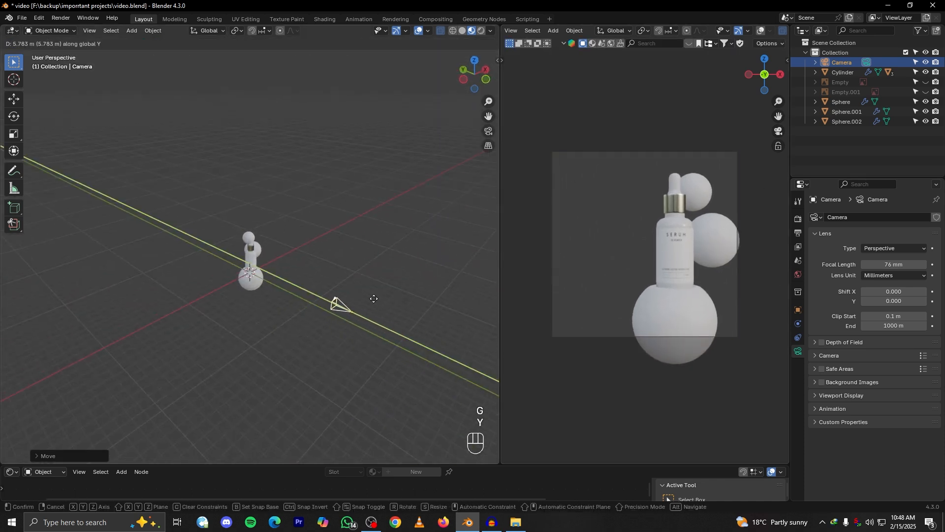
key("z")
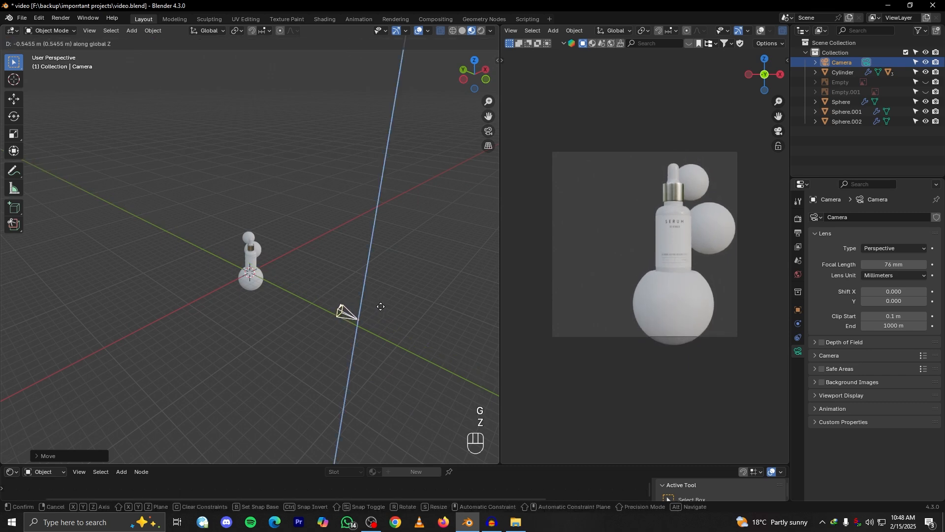
left_click(381, 304)
key("KP_1")
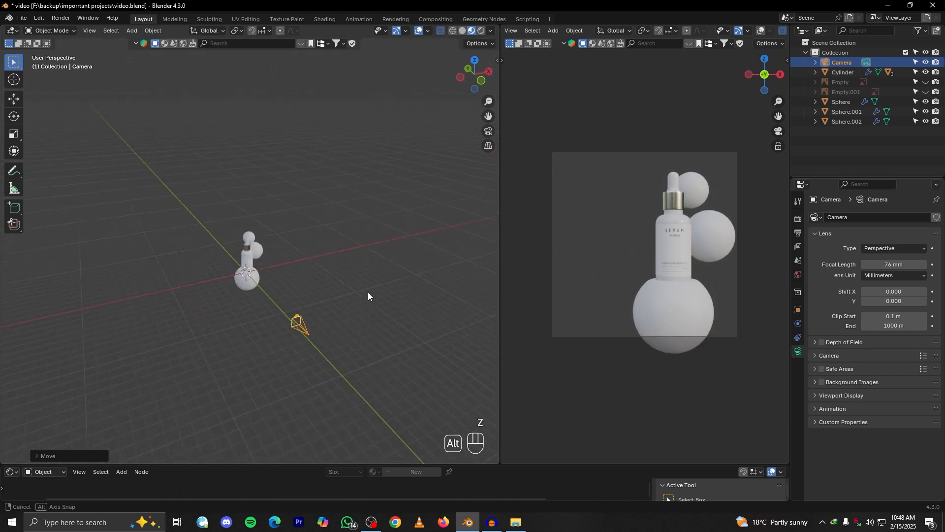
Switch to front view, duplicate the large sphere beside the bottle and move the copy along X to the bottle's other side
scroll(628, 256, "up", 3)
scroll(593, 275, "down", 2)
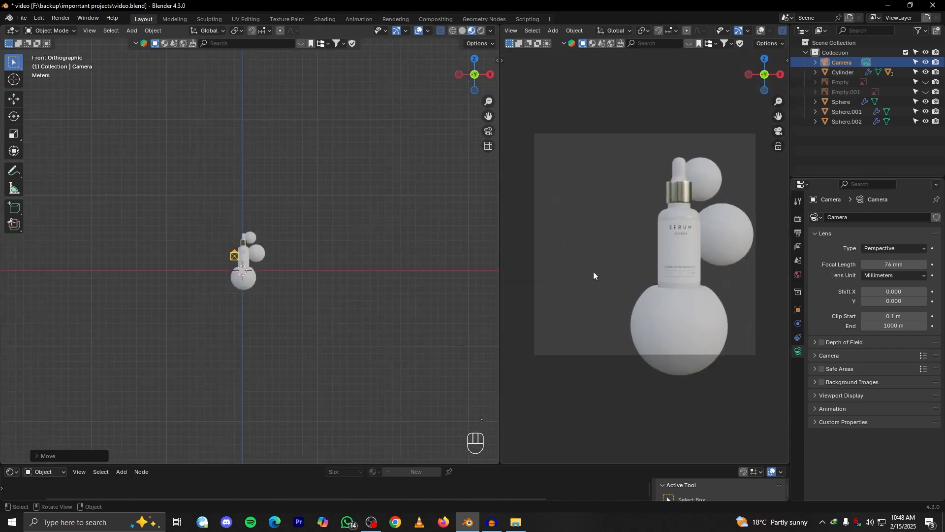
left_click_drag(359, 271, 296, 274, "alt")
key("grave")
scroll(297, 254, "up", 8)
scroll(296, 252, "up", 2)
left_click(282, 265)
key("grave")
scroll(312, 249, "down", 3)
key("shift+d")
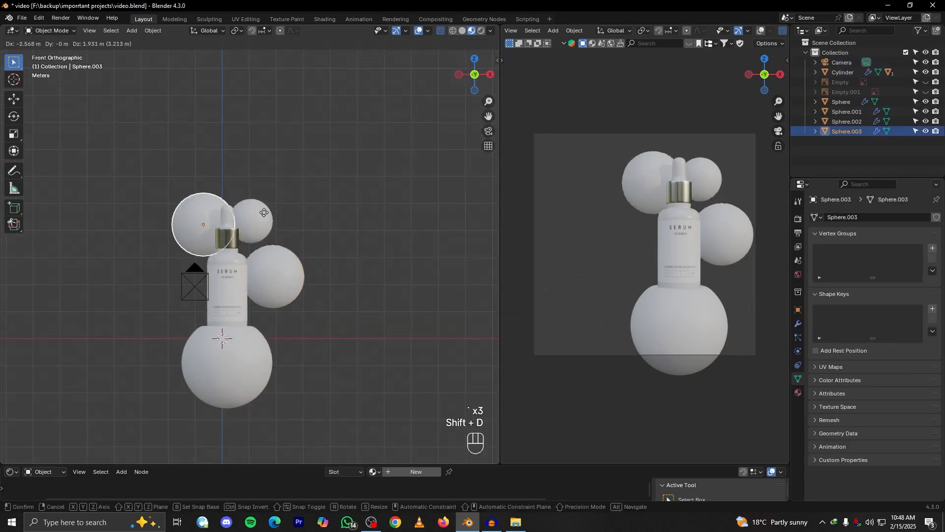
key("g")
key("x")
left_click(338, 279)
Scale the copied sphere down and nudge it along X closer to the bottle
key("s")
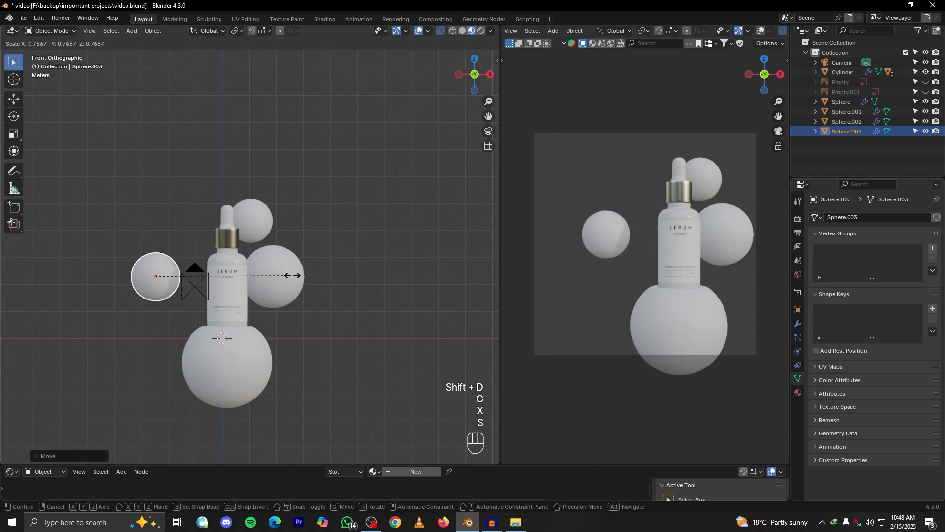
left_click(281, 276)
key("g")
key("x")
left_click(288, 276)
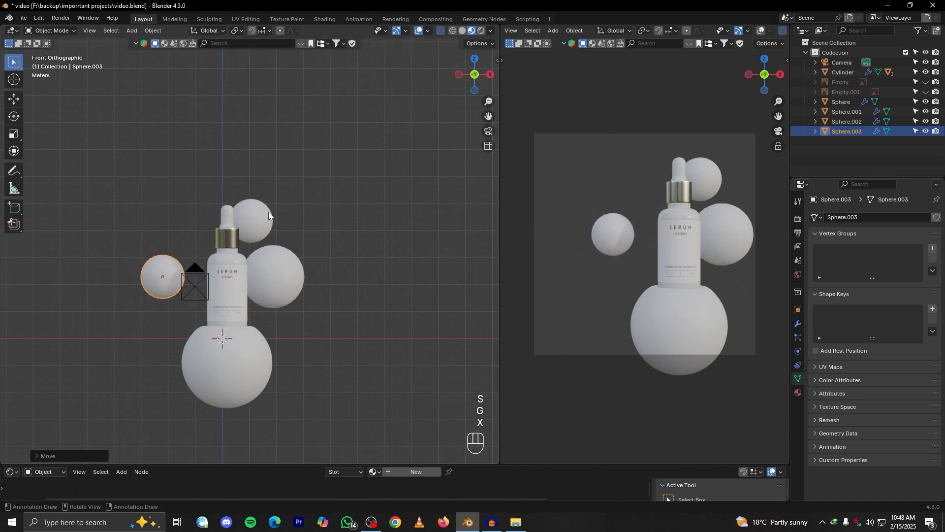
Duplicate the sphere behind the dropper, move the copy along negative X past the bottle and shrink it to a small ball
left_click(268, 212)
key("shift+d")
right_click(280, 193)
key("g")
key("x")
left_click(184, 190)
key("s")
left_click(178, 222)
Duplicate the small ball, shift the copy along X so the two sit side by side at the same height, and rescale it
key("shift+d")
right_click(198, 205)
key("g")
key("x")
left_click(172, 217)
key("s")
left_click(217, 226)
Duplicate the medium sphere on the bottle's left side and move the copy straight down along Z below the original
left_click(181, 274)
left_click(166, 272)
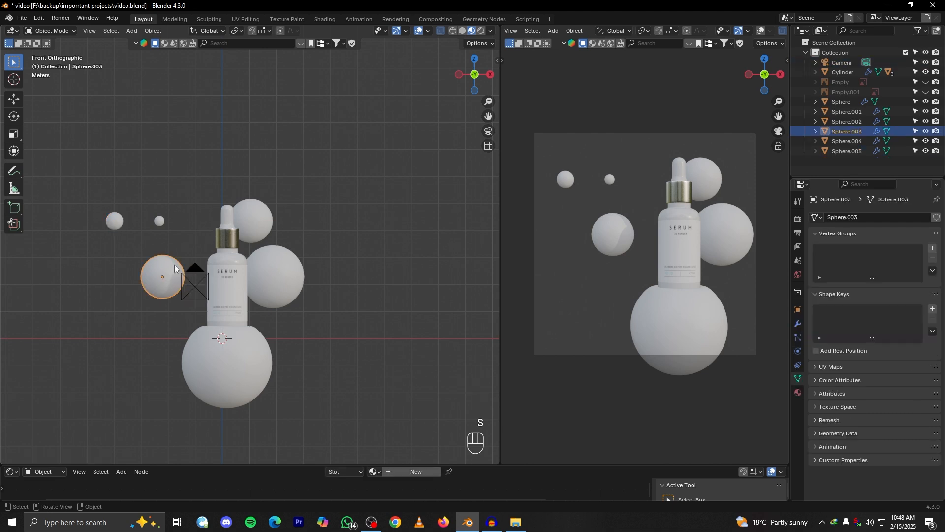
key("shift+d")
right_click(138, 261)
key("g")
key("x")
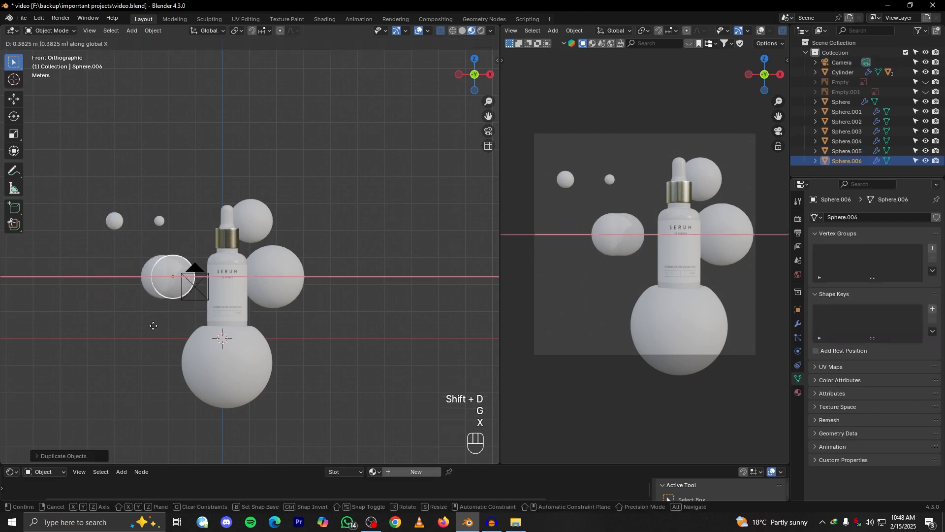
key("z")
left_click(165, 341)
Move the lower copy along negative X to the camera frame's edge and lower it slightly along Z
key("g")
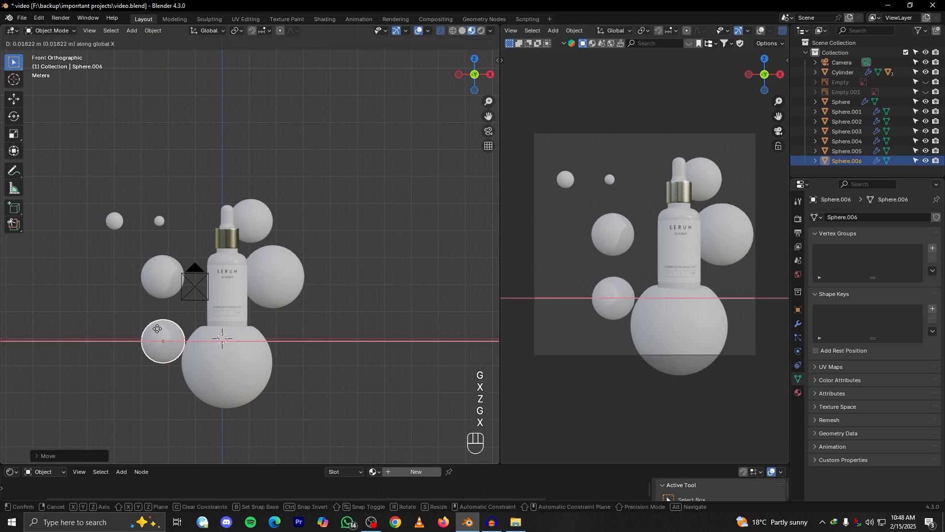
key("x")
left_click(89, 340)
key("g")
key("z")
left_click(90, 359)
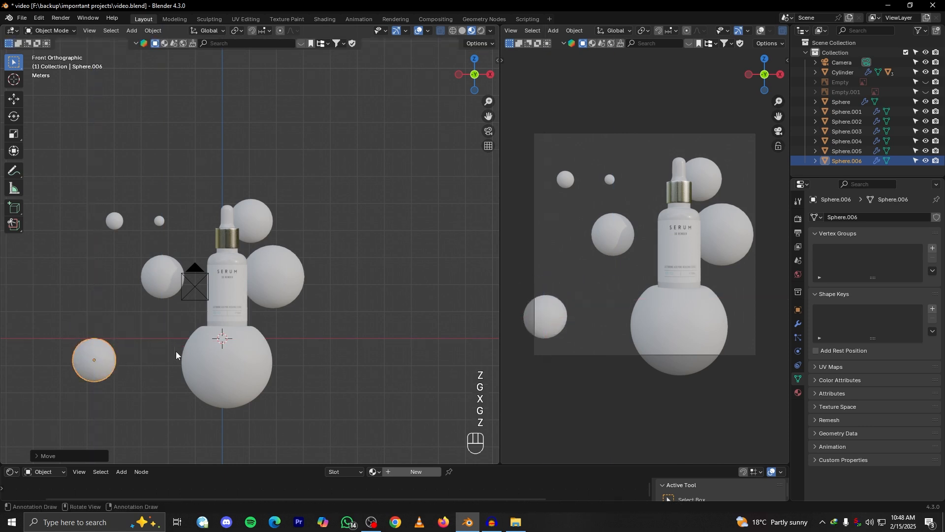
Select the bottle and its base sphere together, scale them up slightly and lower them about 0.7 m along Z
left_click(222, 361)
left_click_drag(246, 358, 268, 350, "alt")
left_click_drag(214, 237, 215, 263, "alt")
left_click(204, 221, "shift")
left_click_drag(263, 329, 247, 323, "alt")
key("s")
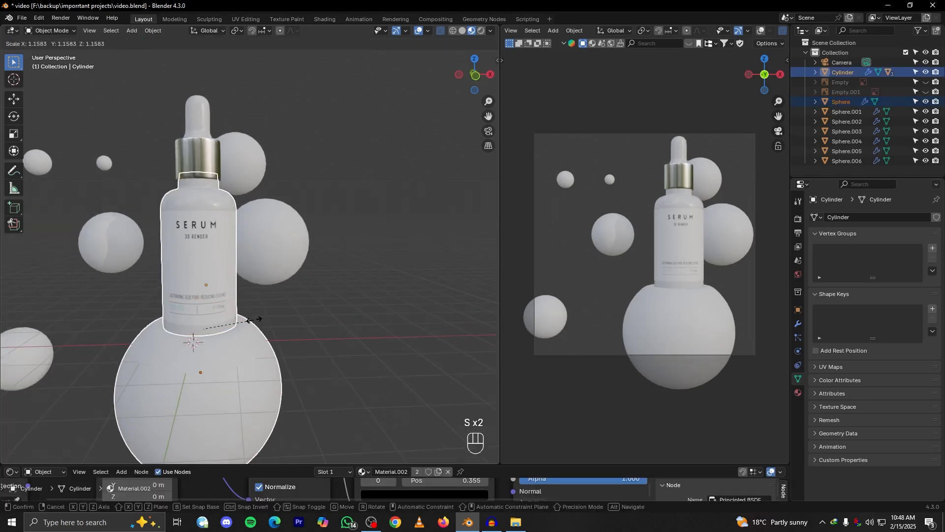
left_click(250, 320)
key("g")
key("z")
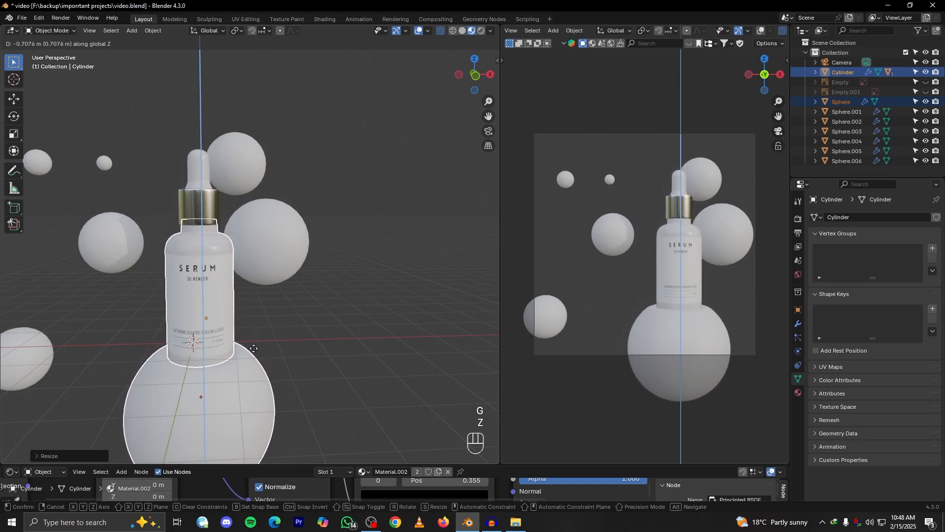
left_click(252, 350)
Enlarge only the base sphere under the bottle and lower it about 0.1 m along Z so the bottle rests on it
left_click_drag(227, 421, 239, 362, "alt+shift")
left_click(238, 362)
key("s")
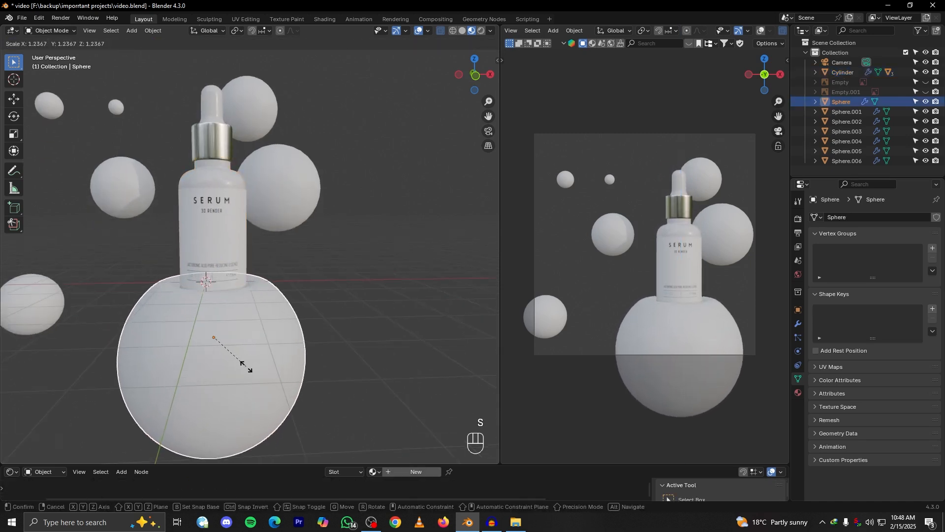
left_click(244, 364)
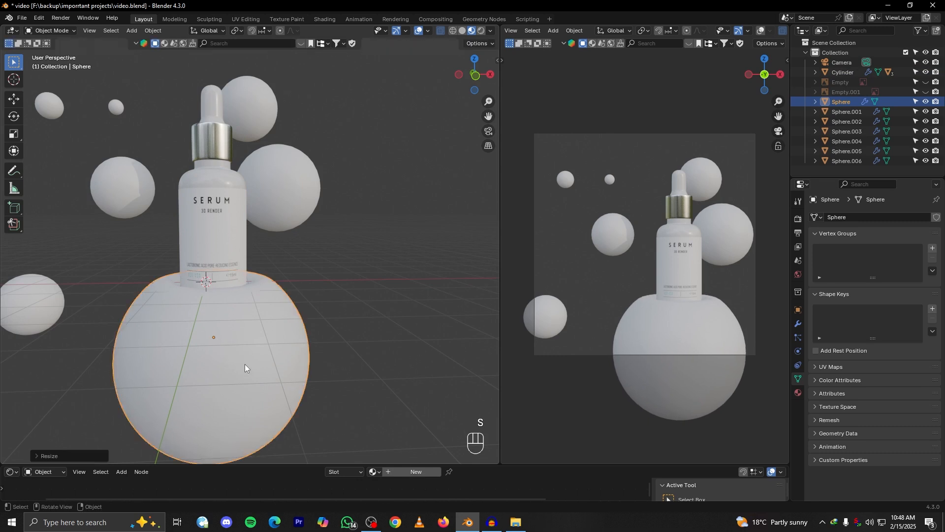
scroll(251, 359, "up", 5)
key("g")
key("z")
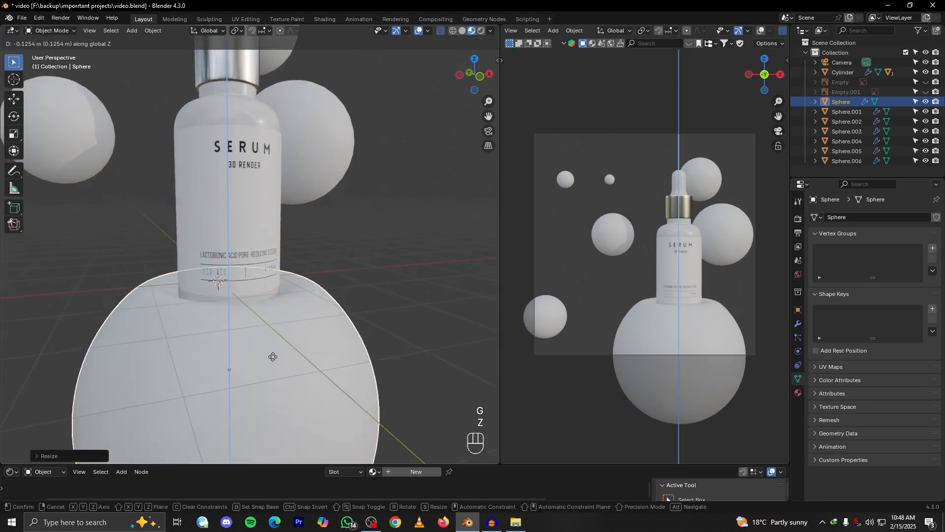
left_click(271, 353)
Examine where the bottle meets the base sphere, check the composition in the camera view, and save the file
scroll(270, 354, "up", 2)
scroll(270, 355, "up", 1)
key("Tab")
key("Tab")
scroll(652, 291, "down", 1)
scroll(652, 292, "up", 3)
scroll(657, 314, "down", 2)
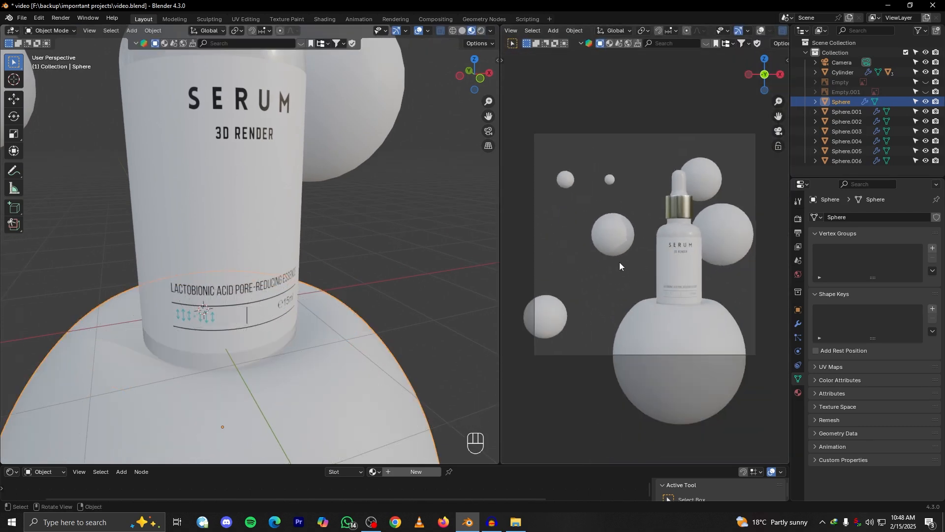
scroll(619, 263, "up", 1)
scroll(614, 275, "down", 2)
mouse_move(625, 282)
middle_mouse_down("shift")
mouse_move(611, 264)
mouse_move(630, 299)
middle_mouse_up("shift")
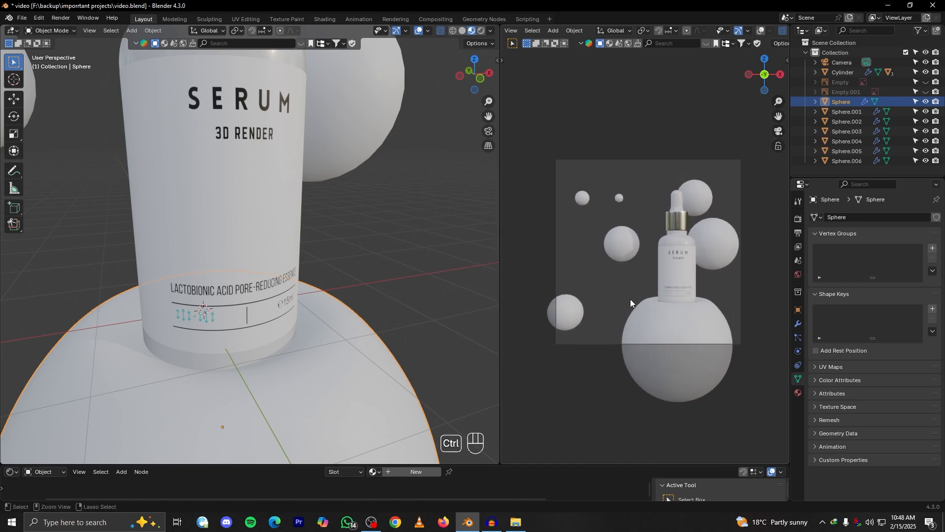
key("ctrl+s")
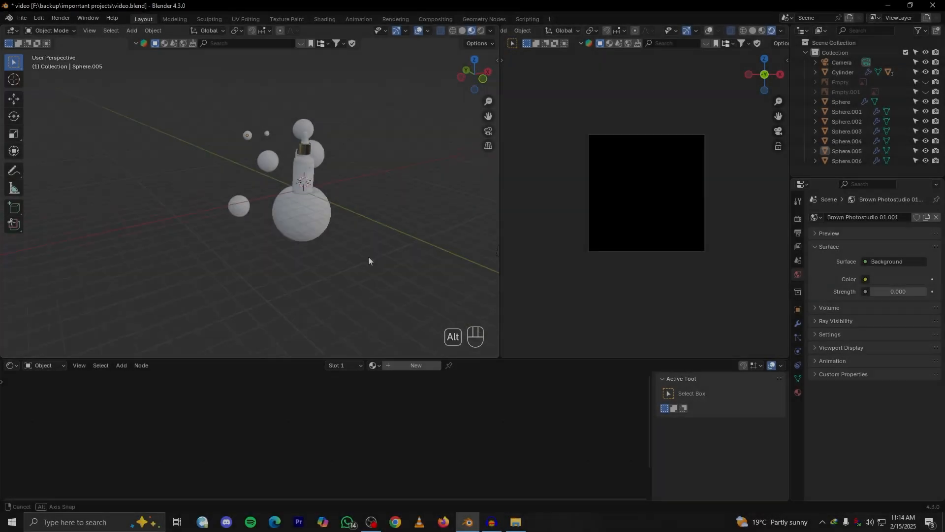
Select all objects including the camera and raise them together about 10.6 m along Z
middle_click_drag(370, 262, 327, 212, "alt")
key("a")
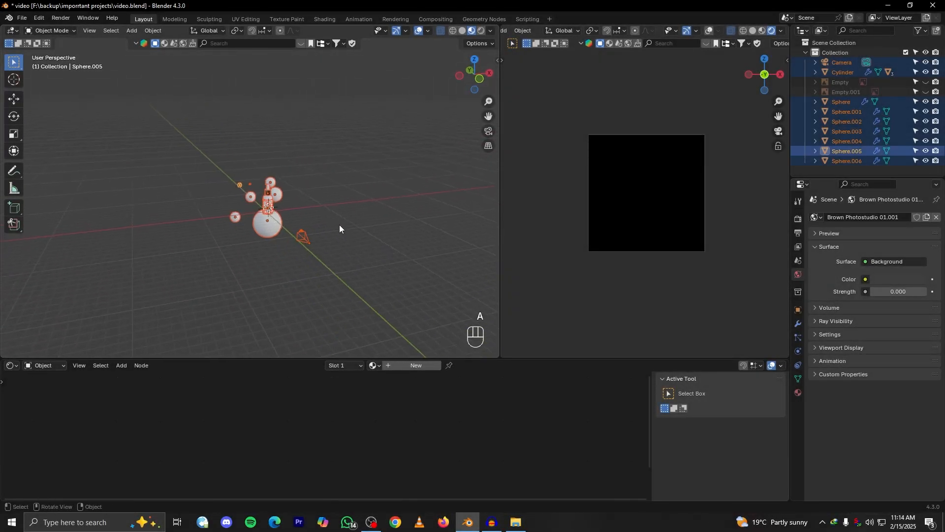
key("g")
key("z")
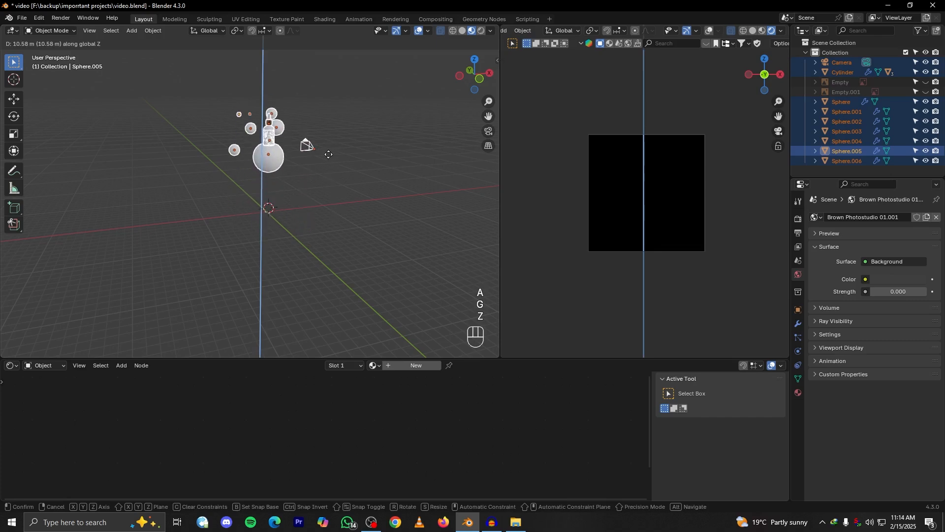
left_click(329, 153)
middle_click_drag(329, 152, 322, 269, "alt")
Scale the whole selected arrangement down uniformly and deselect everything
key("s")
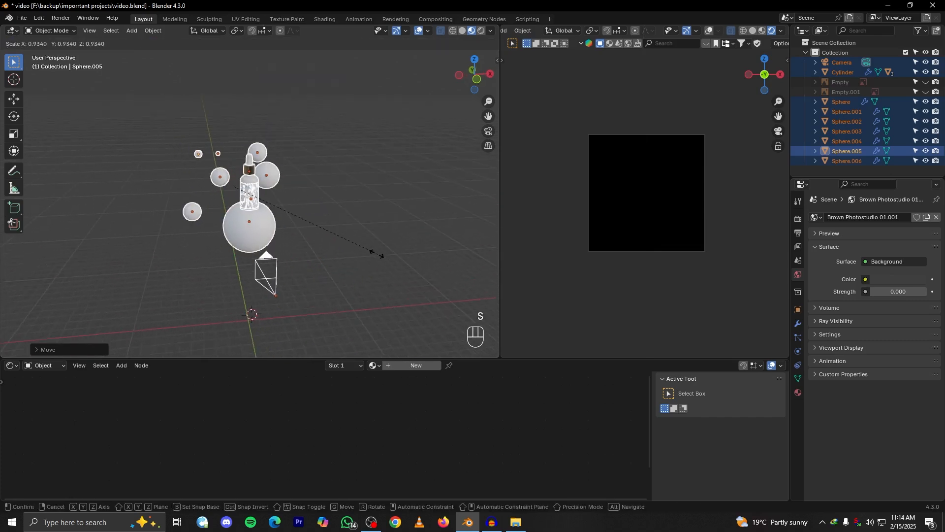
left_click(331, 237)
mouse_move(317, 240)
left_mouse_down("alt")
mouse_move(393, 224)
mouse_move(384, 205)
mouse_move(315, 242)
mouse_move(320, 215)
mouse_move(343, 248)
mouse_move(311, 224)
mouse_move(323, 217)
mouse_move(307, 232)
mouse_move(320, 225)
left_mouse_up("alt")
left_click(352, 236)
left_click(258, 220)
scroll(283, 223, "up", 2)
left_click(320, 226)
Add a mesh plane and rotate it 90° around X so it stands upright
key("shift+a")
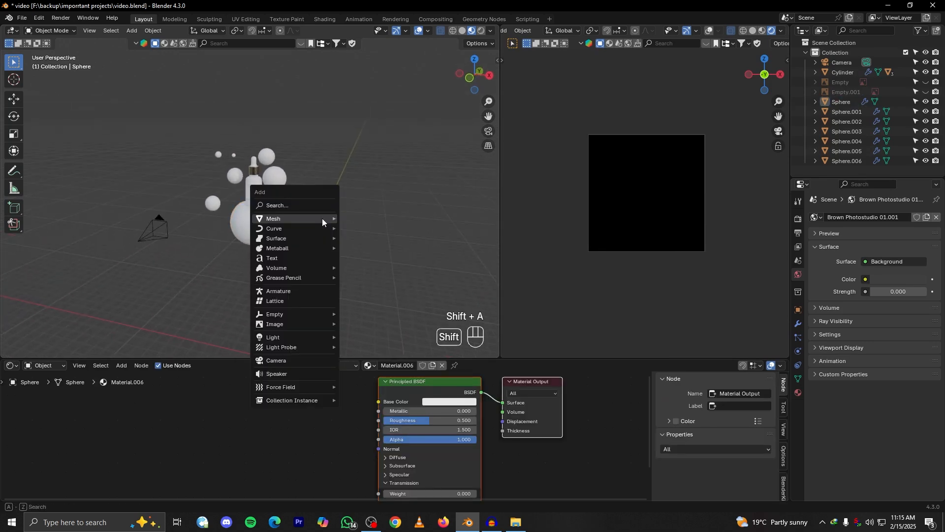
mouse_move(322, 217)
left_click(367, 220)
scroll(297, 265, "down", 3)
scroll(296, 266, "up", 1)
key("r")
key("x")
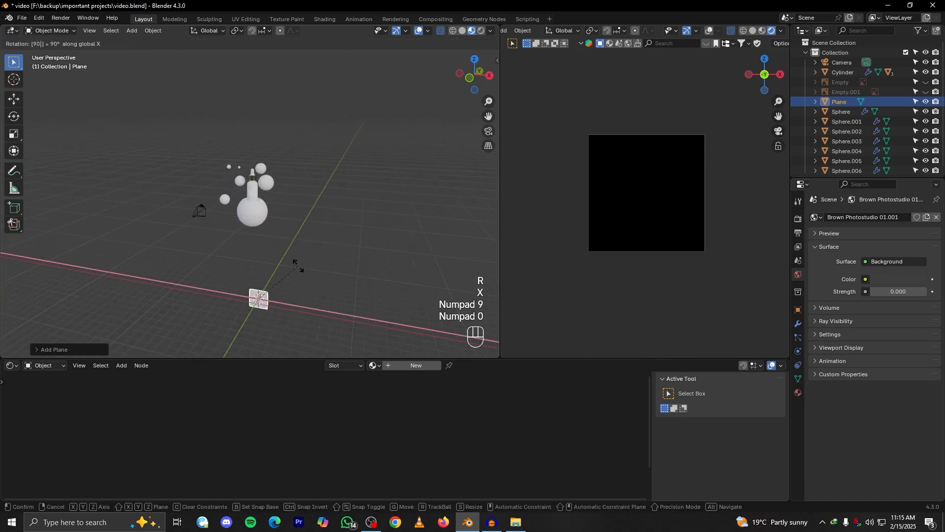
left_click(298, 268)
Raise the plane along Z to the bottle's height and scale it up into a backdrop
key("g")
key("z")
left_click(301, 176)
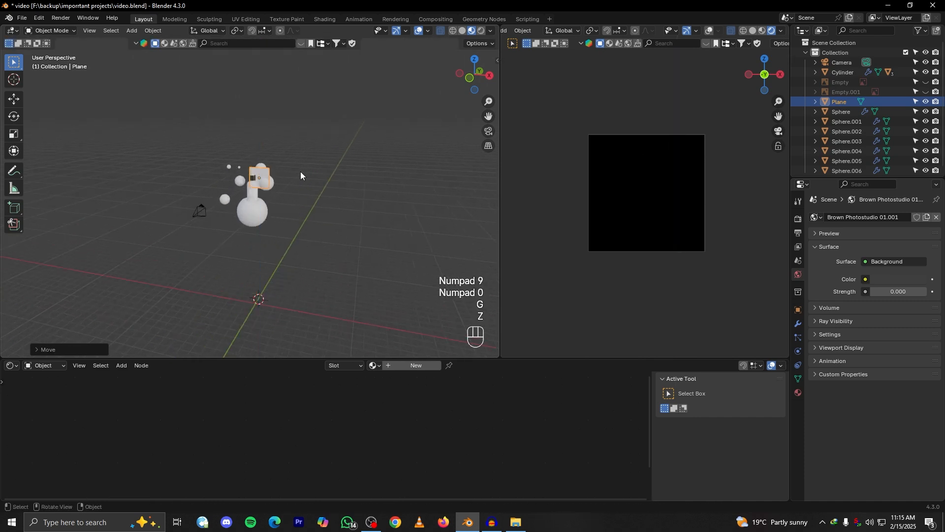
key("s")
left_click(446, 187)
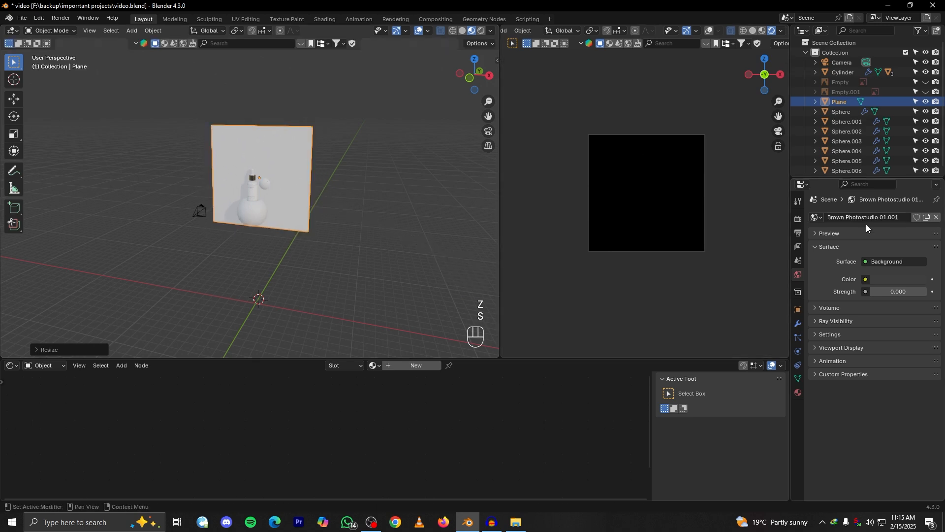
Set the world background strength to 1
left_click(889, 296)
type("1")
key("Return")
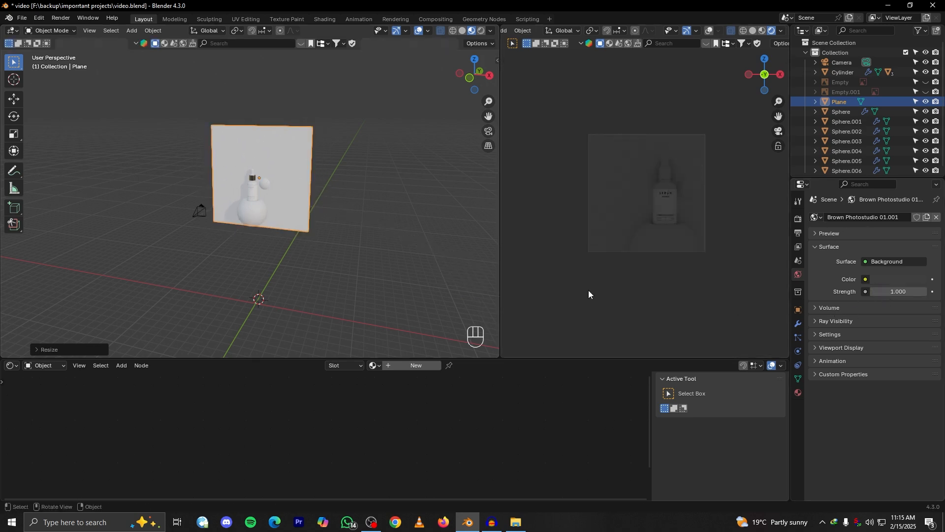
Move the backdrop plane along Y behind the bottle and spheres
middle_click_drag(351, 199, 312, 226)
key("g")
key("y")
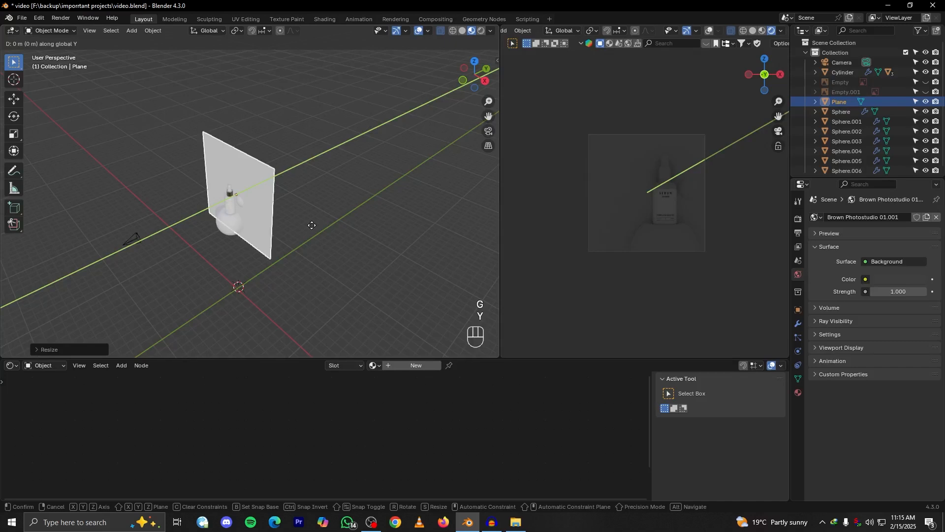
left_click(329, 233)
Shift the backdrop plane along X and scale it up to fill the area behind the spheres
middle_click_drag(329, 232, 349, 204)
key("g")
key("x")
left_click(332, 214)
key("s")
left_click(380, 217)
Show the camera view in material preview, reposition the backdrop plane along X and Z around the camera frame, and scale it down slightly
left_click(762, 31)
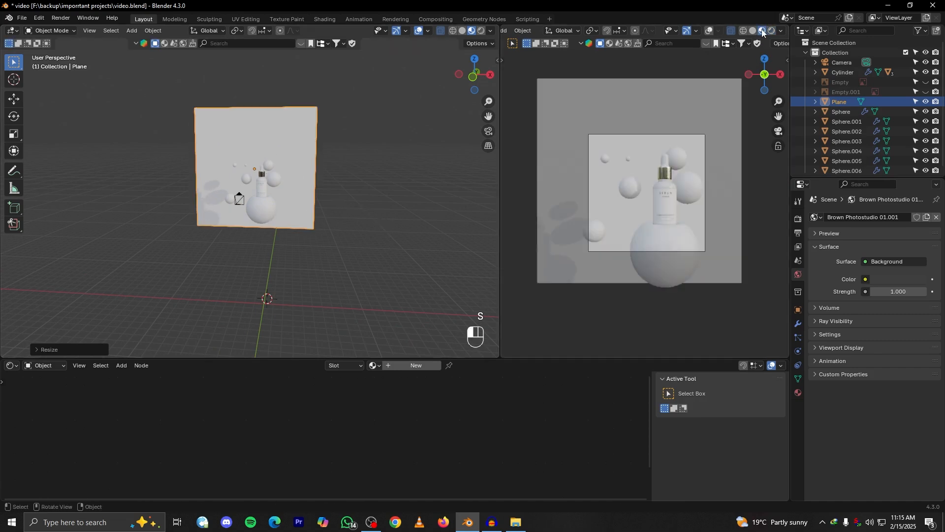
scroll(315, 187, "up", 2)
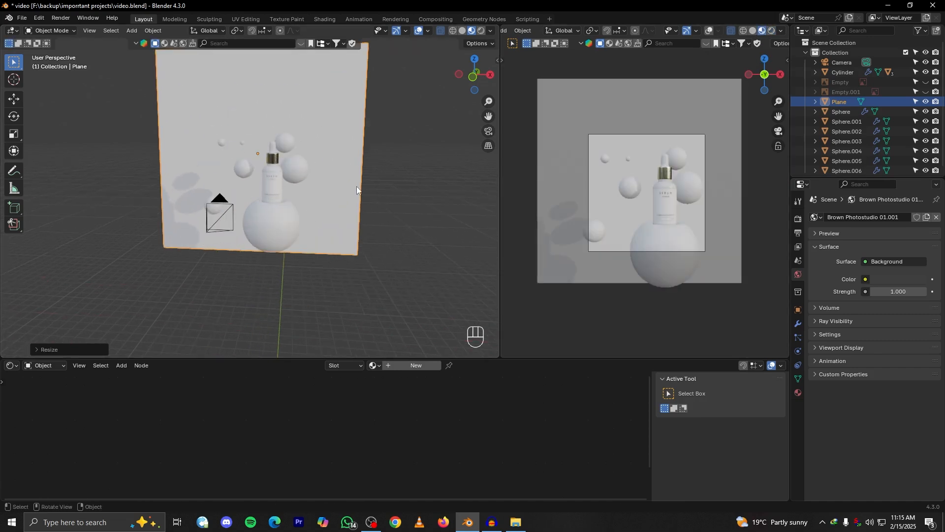
key("g")
key("x")
key("g")
key("z")
left_click(378, 208)
key("s")
left_click(370, 208)
key("g")
key("z")
left_click(370, 214)
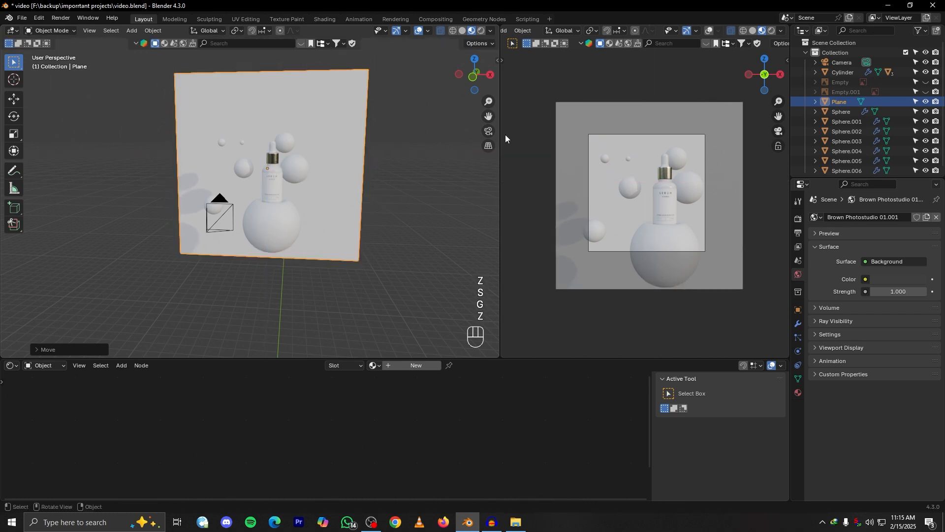
Switch the camera view to rendered shading and open the render settings, keeping Cycles as the render engine
left_click(771, 31)
left_click(798, 220)
left_click(875, 242)
left_click(885, 242)
scroll(831, 278, "down", 10)
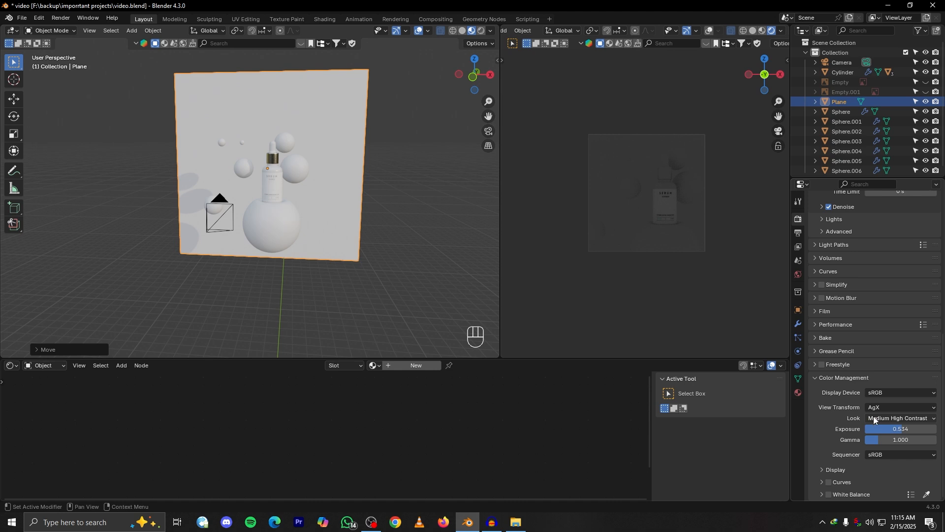
Set the colour management exposure to 0, keeping the Medium High Contrast look
left_click(899, 417)
left_click(894, 420)
scroll(828, 437, "up", 5)
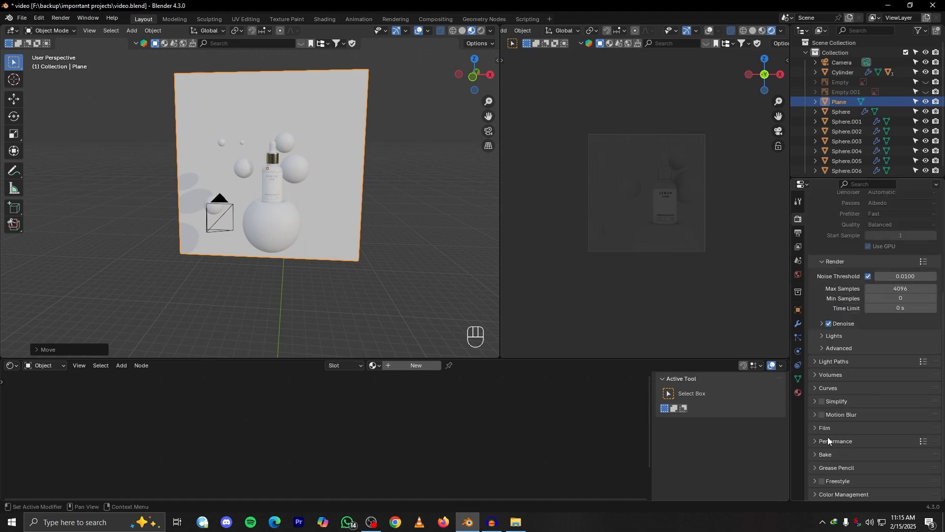
left_click(816, 493)
scroll(837, 468, "down", 5)
left_click(888, 436)
left_click(887, 437)
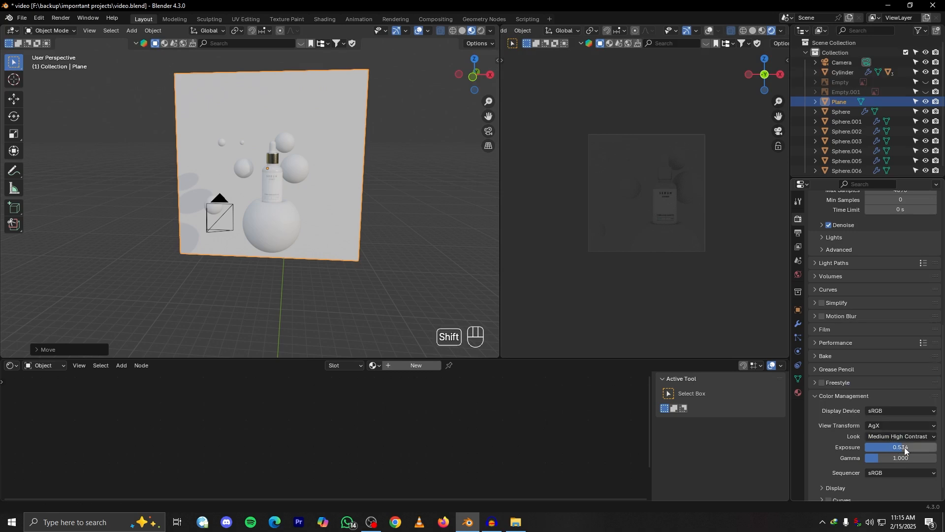
left_click_drag(905, 447, 891, 447, "shift")
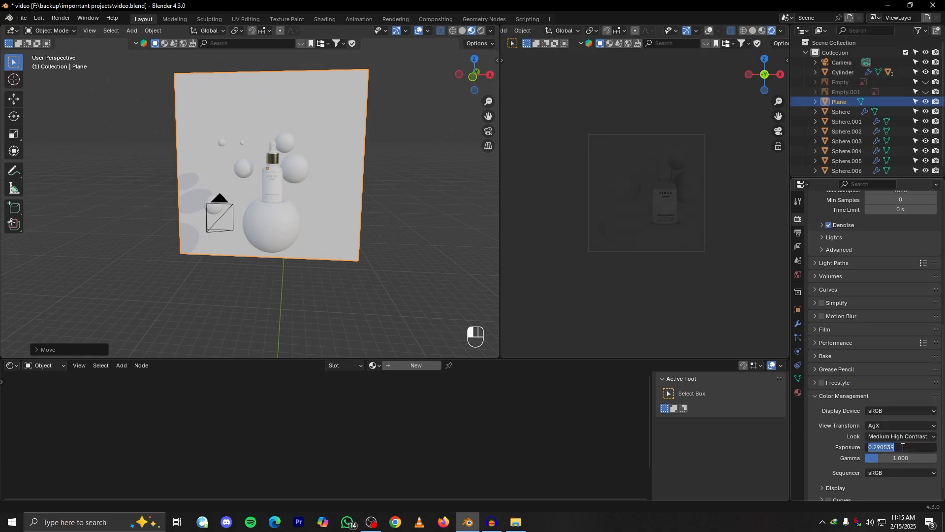
key("Return")
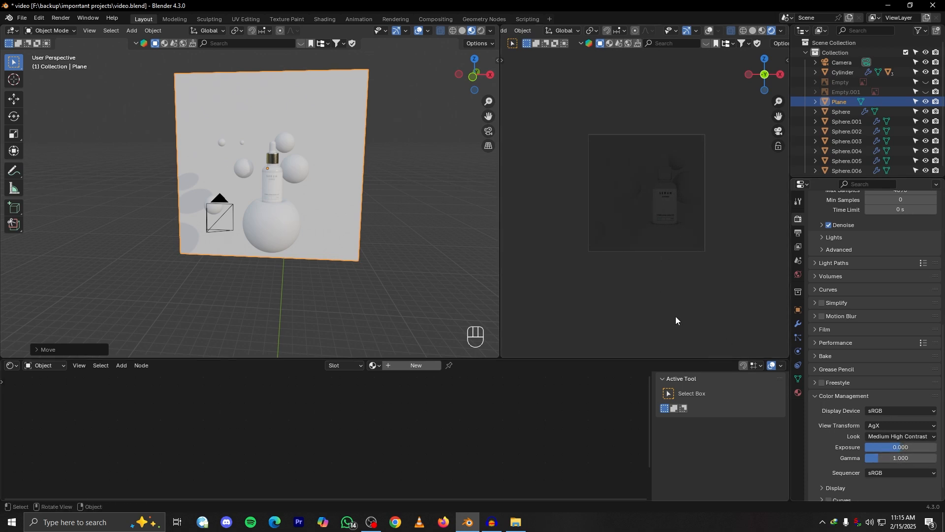
Move the backdrop plane farther back along Y, away from the bottle and spheres
mouse_move(304, 220)
middle_mouse_down()
mouse_move(283, 224)
mouse_move(335, 252)
mouse_move(296, 219)
middle_mouse_up()
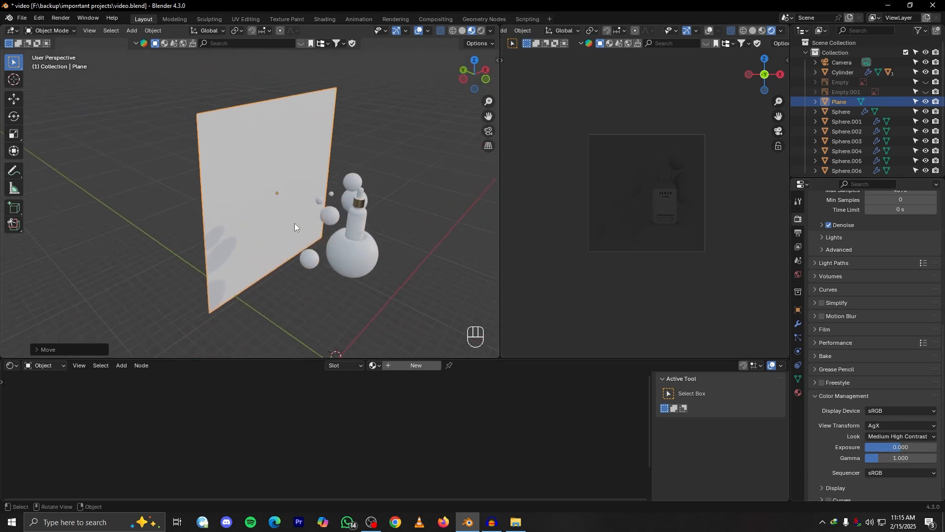
key("g")
key("y")
left_click(262, 193)
left_click_drag(262, 192, 224, 185, "alt")
Snap the 3D cursor to the selected backdrop plane's origin
scroll(867, 273, "up", 12)
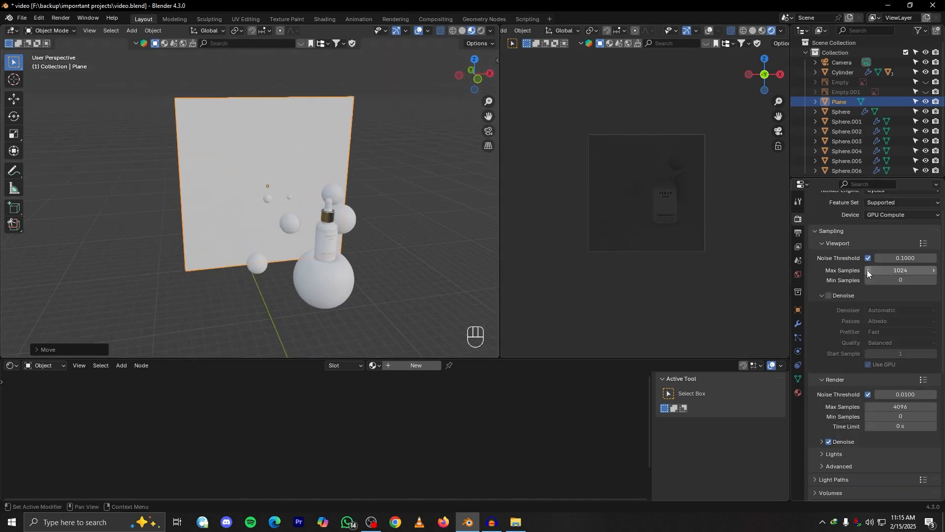
scroll(893, 280, "up", 1)
left_click_drag(395, 259, 294, 270, "alt")
key("shift+a")
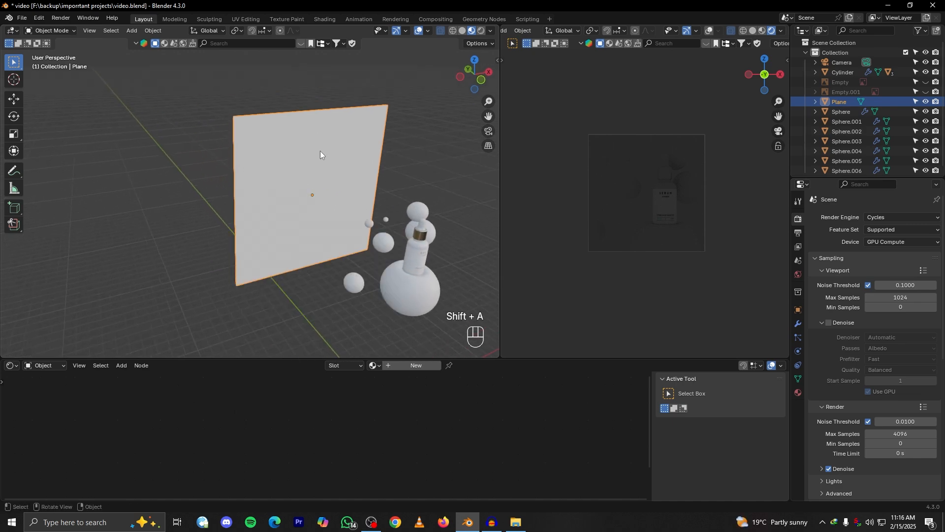
key("shift+s")
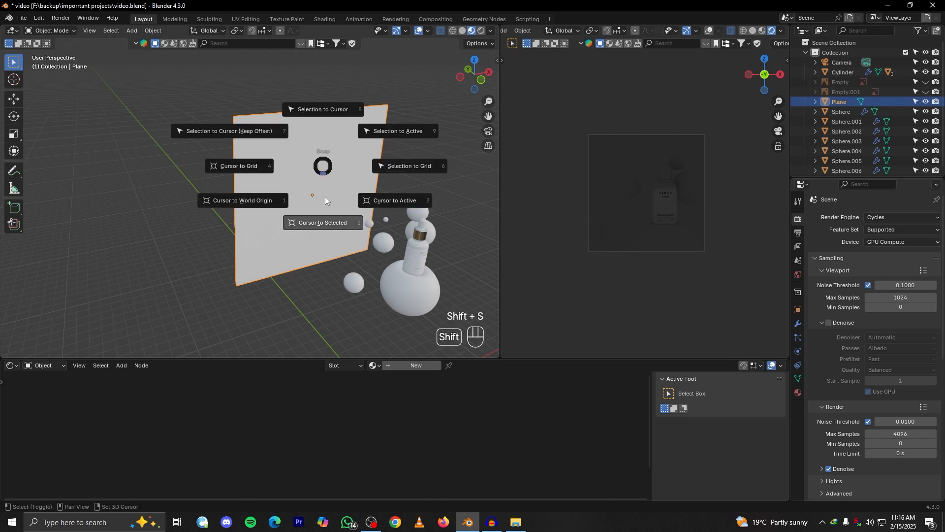
key("shift+s")
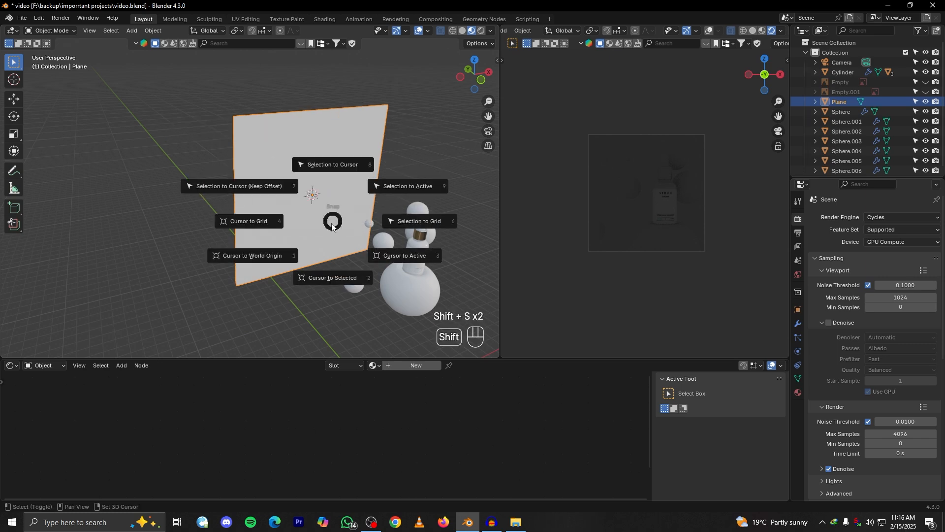
left_click(343, 278)
mouse_move(312, 179)
left_mouse_down("alt")
mouse_move(293, 151)
mouse_move(304, 176)
left_mouse_up("alt")
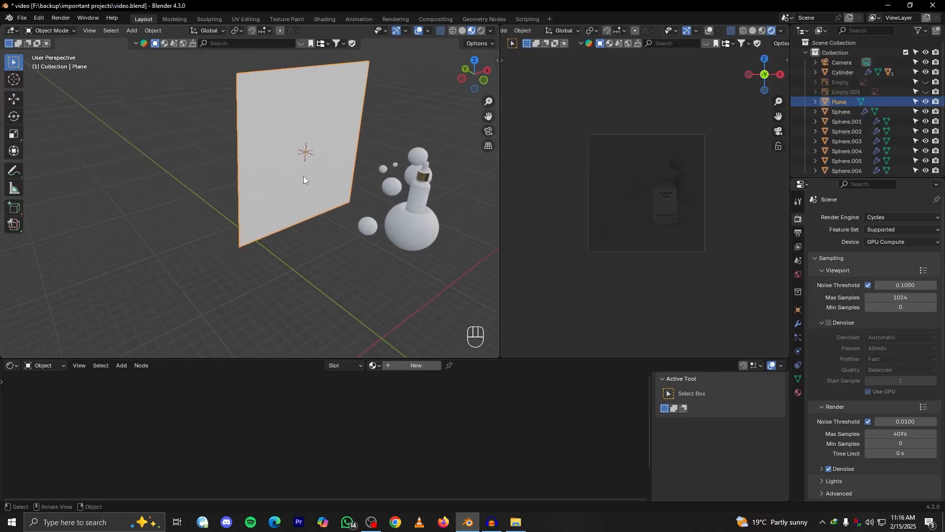
Add an area light at the 3D cursor, lower it along Z and move it behind the backdrop plane along Y
key("shift+a")
mouse_move(286, 288)
left_click(362, 320)
scroll(323, 243, "down", 2)
left_click_drag(323, 243, 330, 211, "alt")
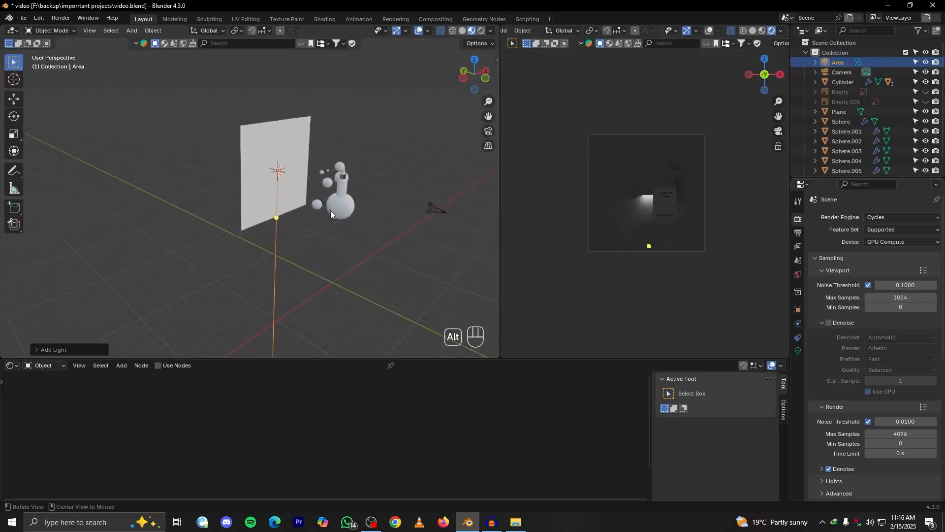
key("g")
key("z")
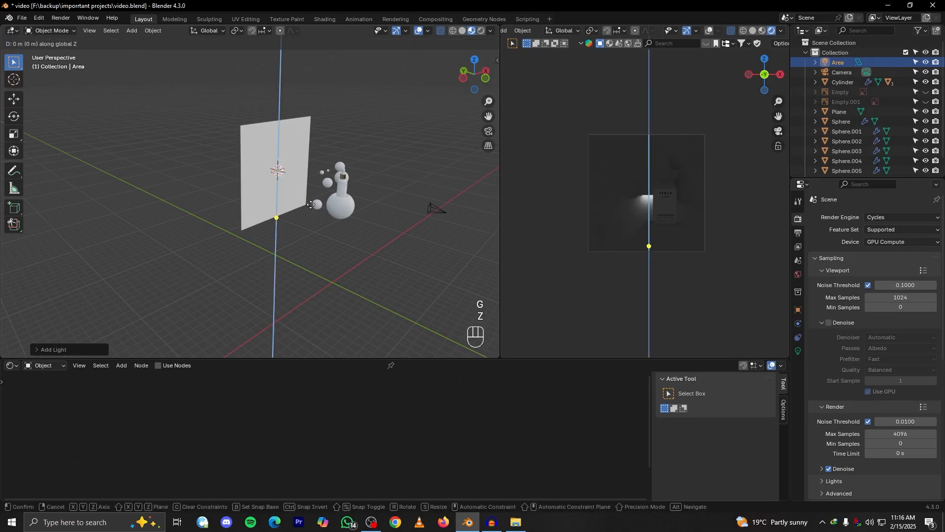
left_click(319, 257)
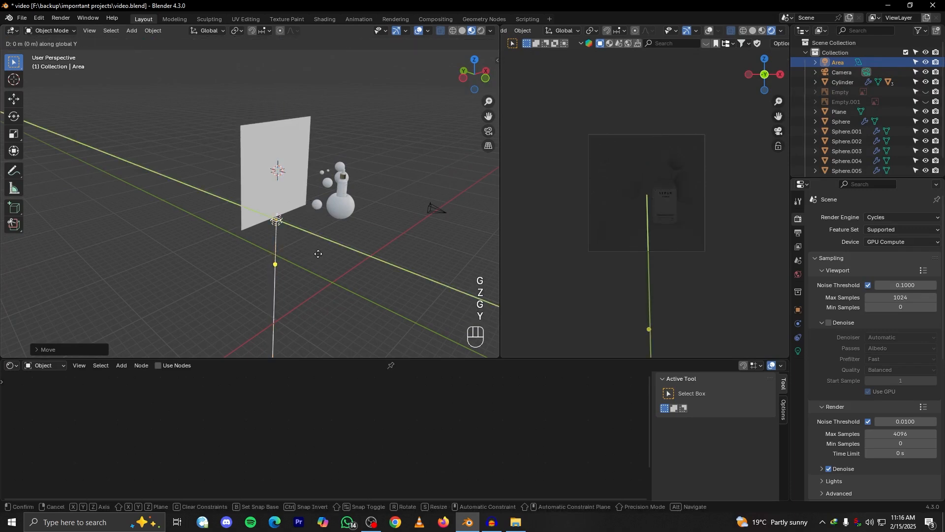
left_click(296, 244)
Create a new material for the backdrop plane and move its Principled BSDF node out of the way
left_click(290, 158)
left_click(403, 365)
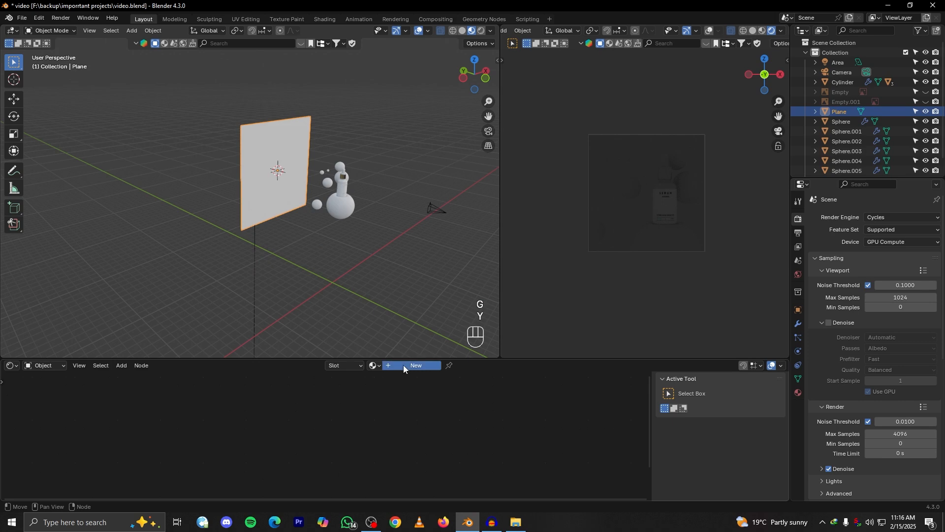
scroll(344, 421, "up", 4)
scroll(345, 420, "down", 3)
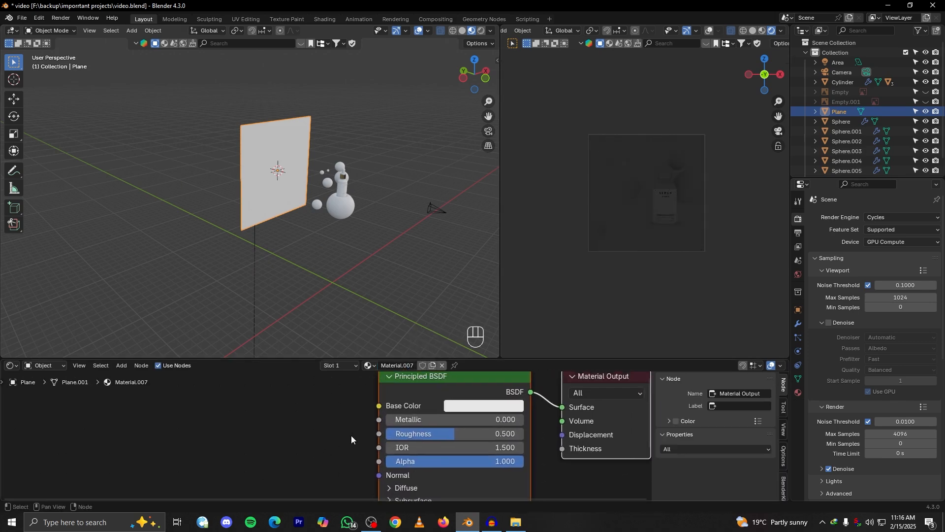
scroll(419, 419, "down", 2)
left_click(401, 397)
left_click_drag(401, 397, 251, 489)
Add a Translucent BSDF node and connect it to the Surface input of the backdrop's Material Output
key("shift+a")
left_click(265, 391)
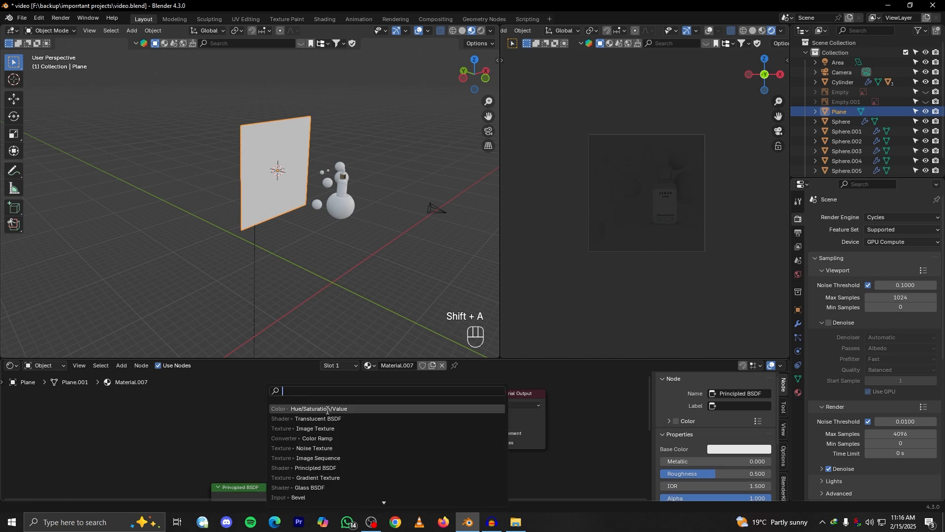
type("tr")
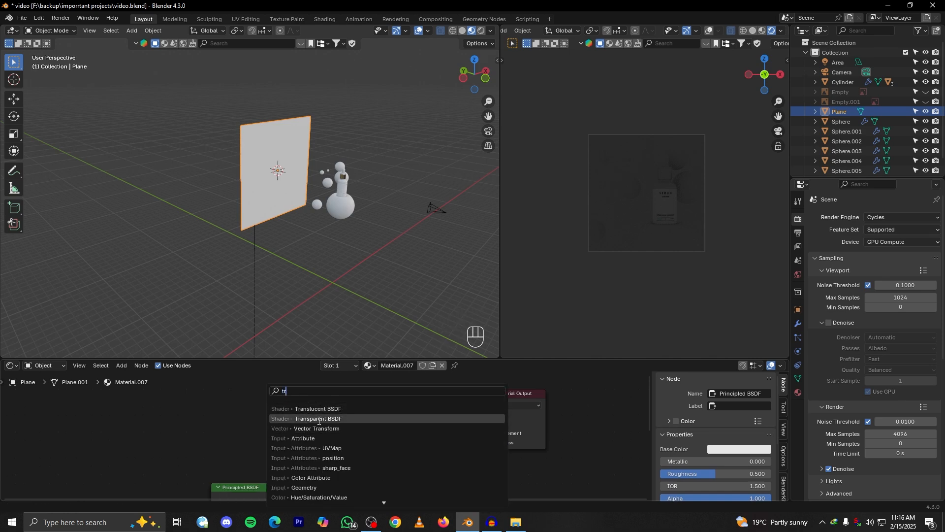
left_click(340, 409)
left_click(339, 408)
left_click_drag(365, 404, 484, 417)
Select the area light and reposition it along Z and Y near the backdrop's lower edge, behind the plane
middle_click_drag(336, 188, 237, 276)
left_click(154, 266)
left_click(164, 257)
key("g")
key("z")
left_click(305, 251)
middle_click_drag(305, 251, 338, 269)
key("g")
key("y")
Scale the area light about 10 times along X and about 2.9 times along Y
key("s")
key("x")
key("s")
key("s")
key("s")
key("x")
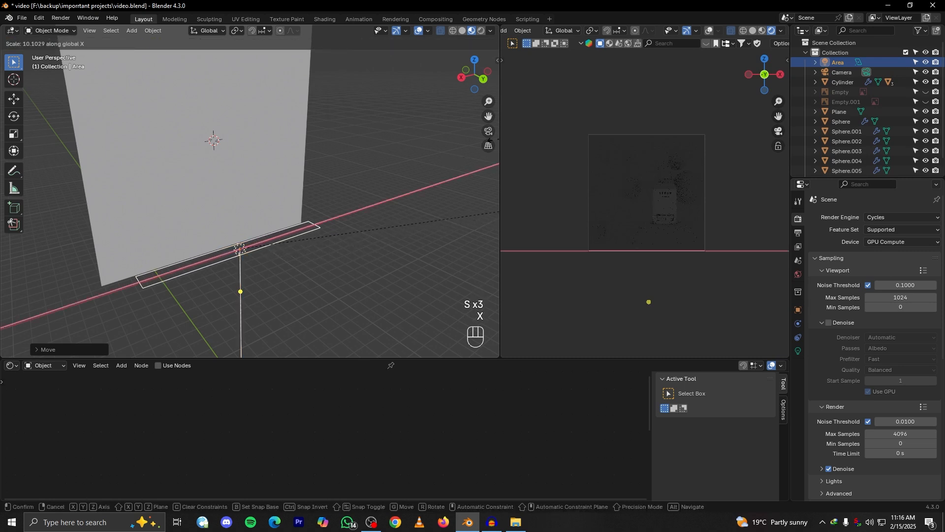
left_click(159, 137)
scroll(282, 255, "down", 4)
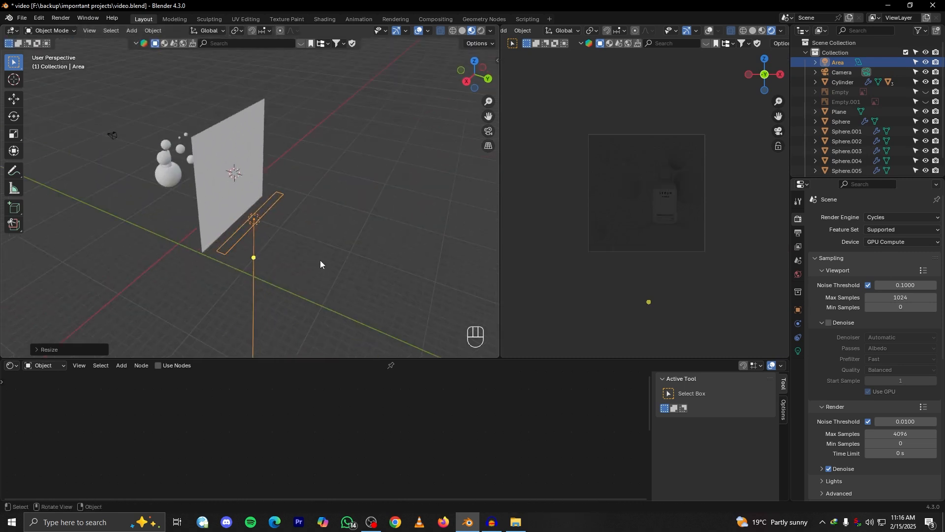
key("s")
key("x")
key("y")
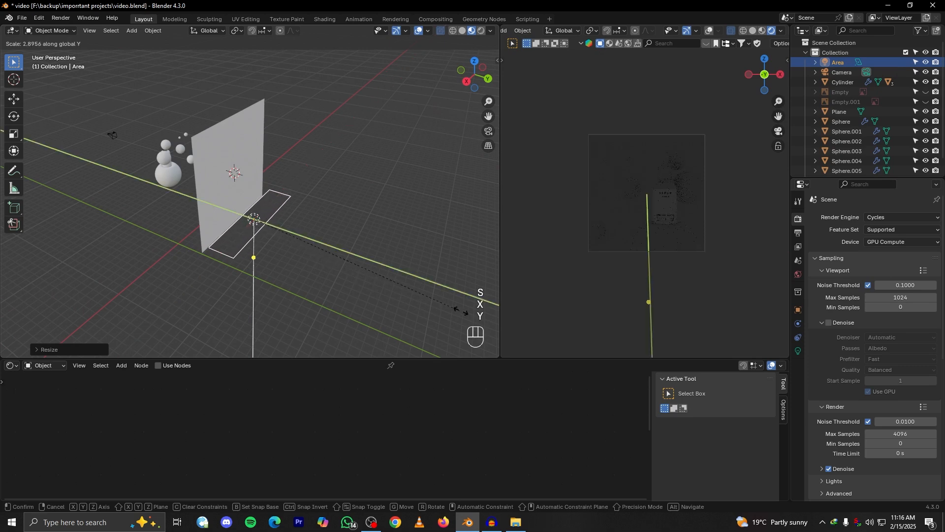
left_click(460, 310)
Rotate the area light 180° about X so it points upward, and adjust its height along Z
scroll(276, 256, "up", 5)
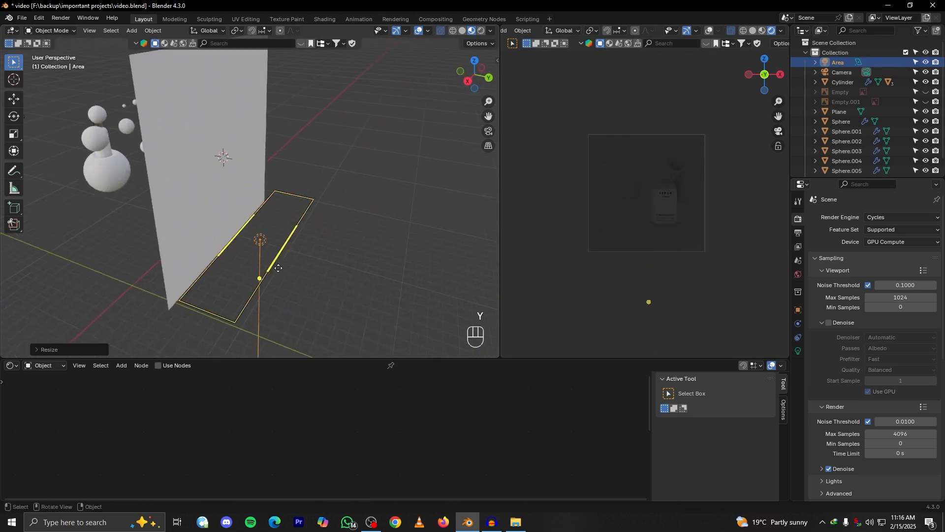
scroll(267, 250, "down", 5)
key("r")
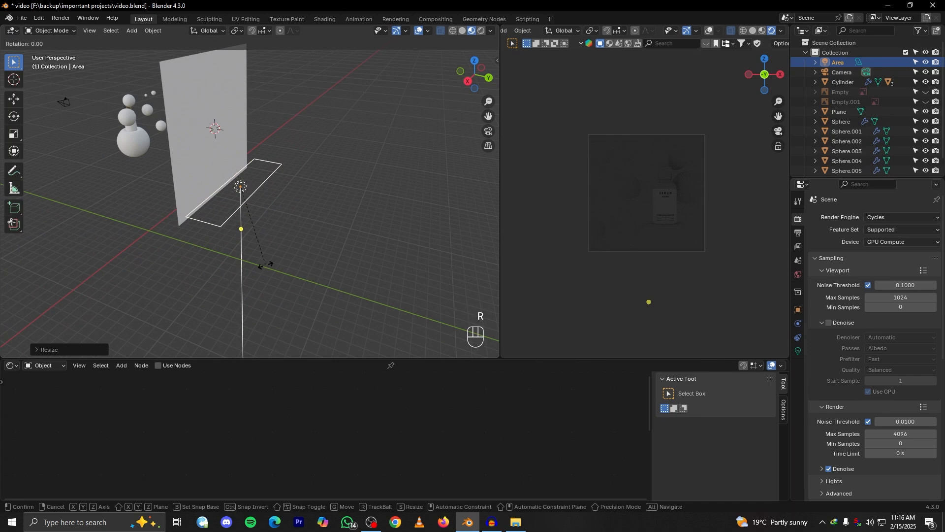
key("x")
type("180")
key("Return")
mouse_move(275, 241)
middle_mouse_down()
mouse_move(237, 220)
mouse_move(259, 239)
middle_mouse_up()
key("g")
key("z")
left_click(237, 231)
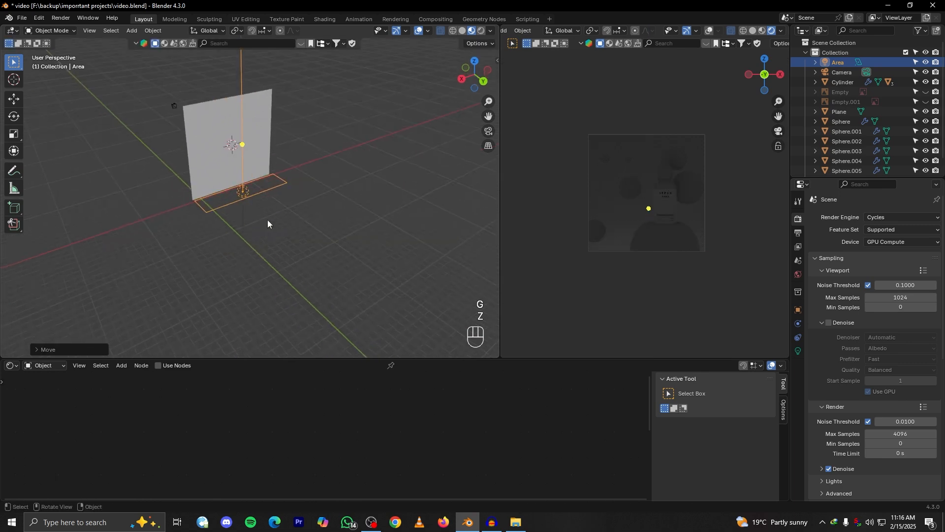
key("r")
key("x")
key("r")
key("y")
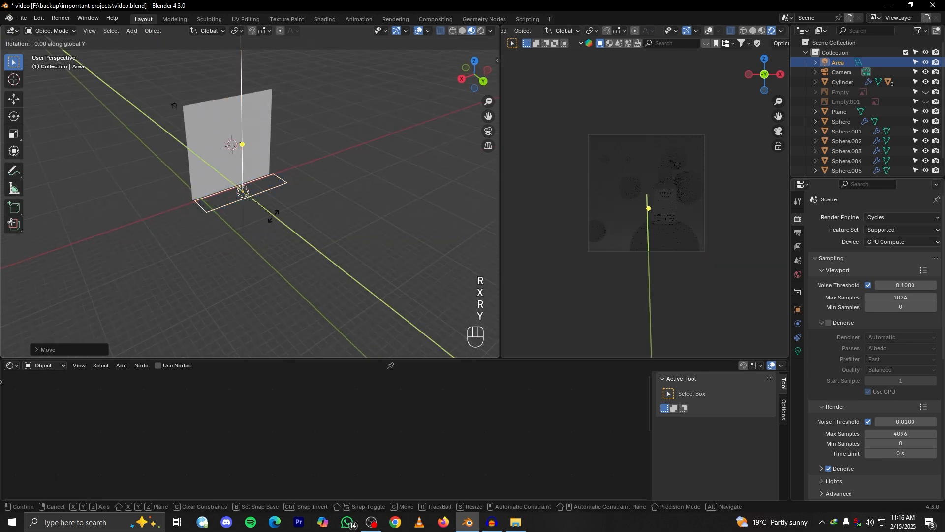
key("y")
key("KP_Subtract")
key("KP_0")
left_click(265, 227)
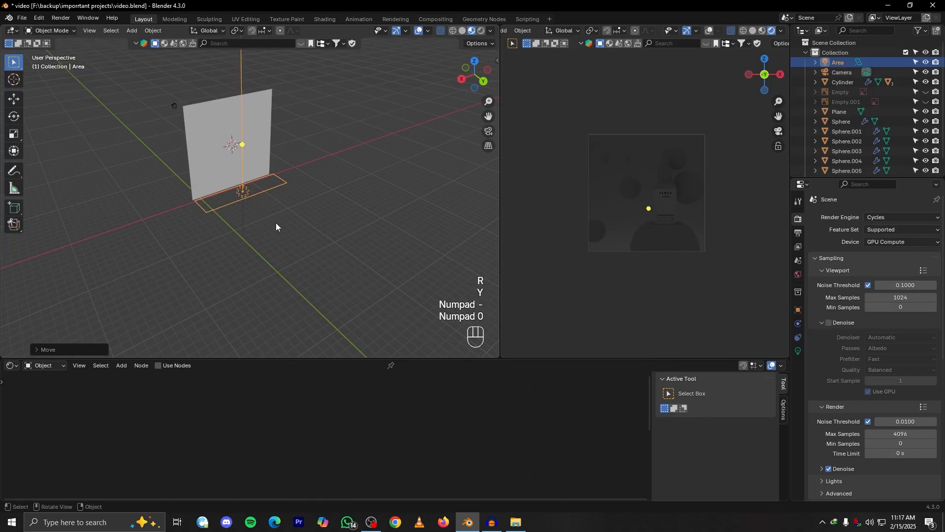
Rotate the area light -90° about Y so the strip stands upright
key("r")
type("y")
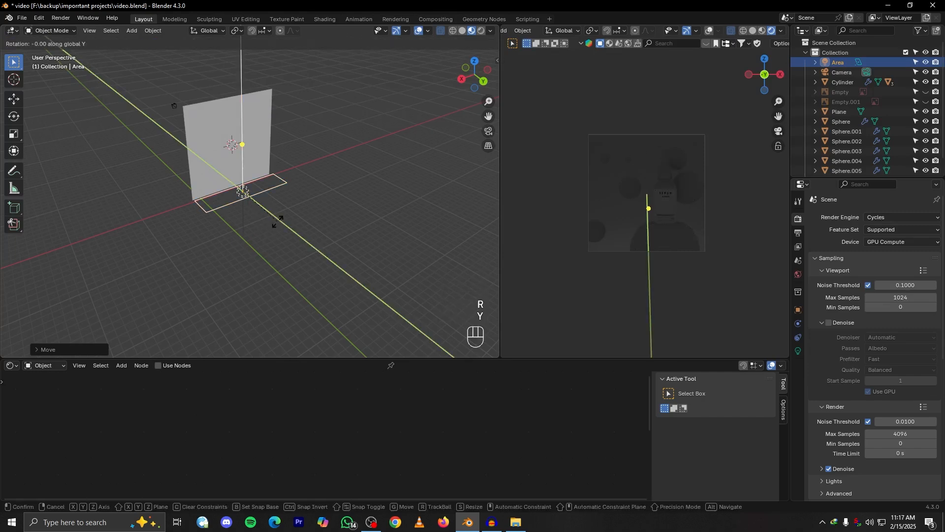
type("-90")
left_click(277, 222)
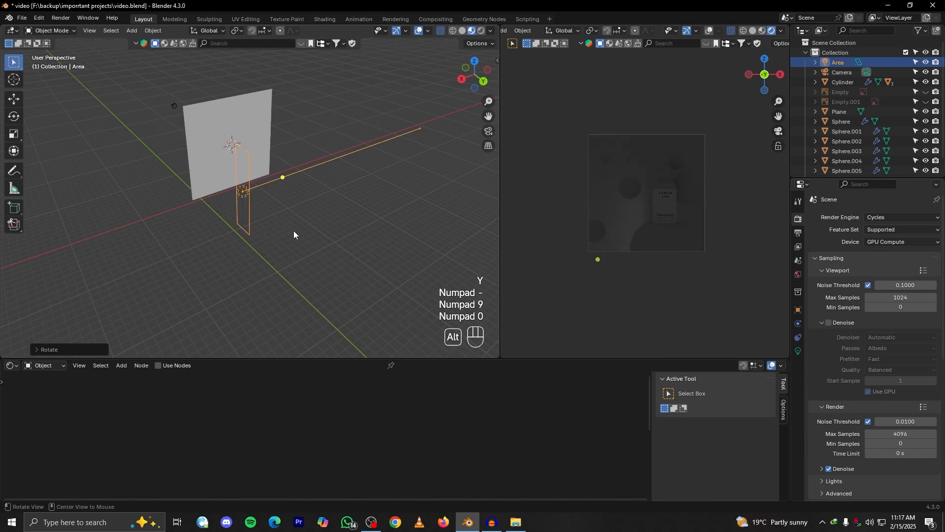
Raise the area light along Z behind the backdrop and shift it along X to the plane's side edge
left_click_drag(291, 227, 284, 216, "alt")
key("g")
key("z")
left_click(306, 176)
key("g")
key("x")
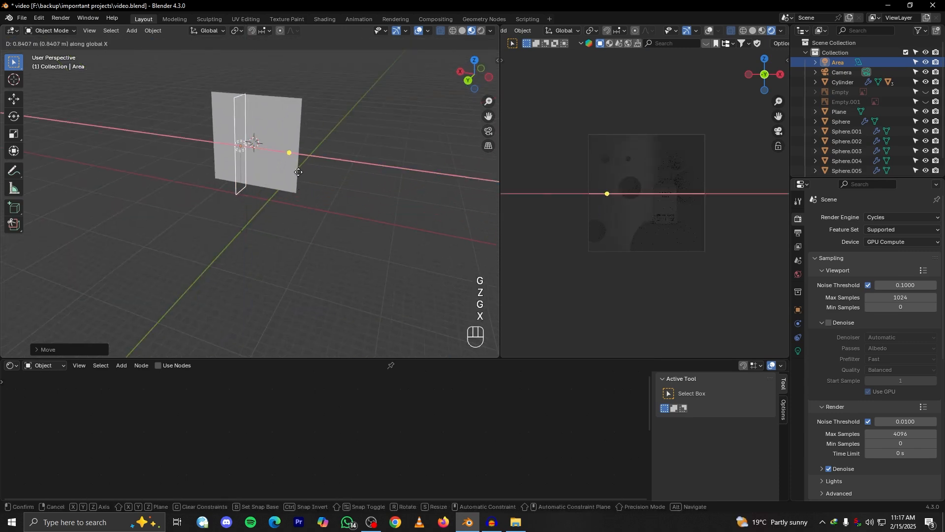
left_click(270, 165)
middle_click_drag(269, 165, 315, 172, "alt")
key("g")
key("y")
key("x")
left_click(363, 166)
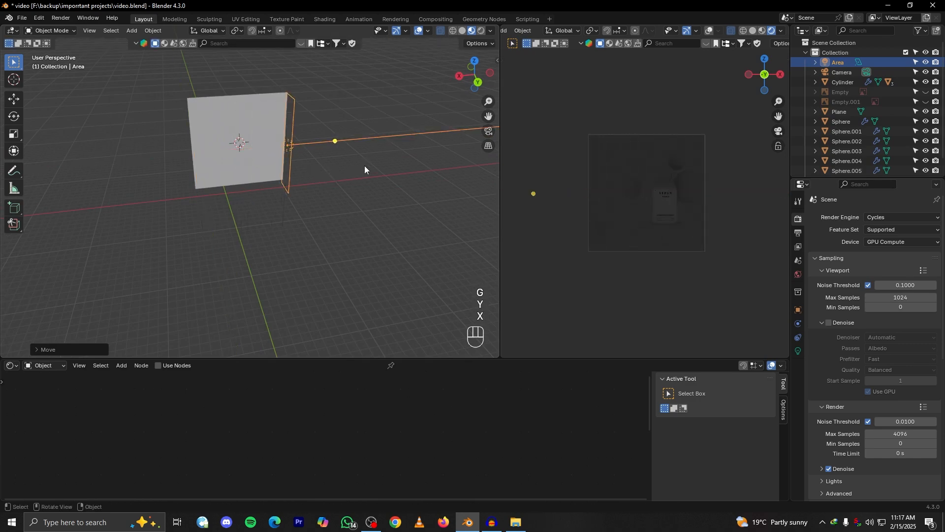
Rotate the area light 180° about Z so it shines across the back of the backdrop
middle_click_drag(364, 165, 335, 206)
key("r")
key("z")
key("r")
key("z")
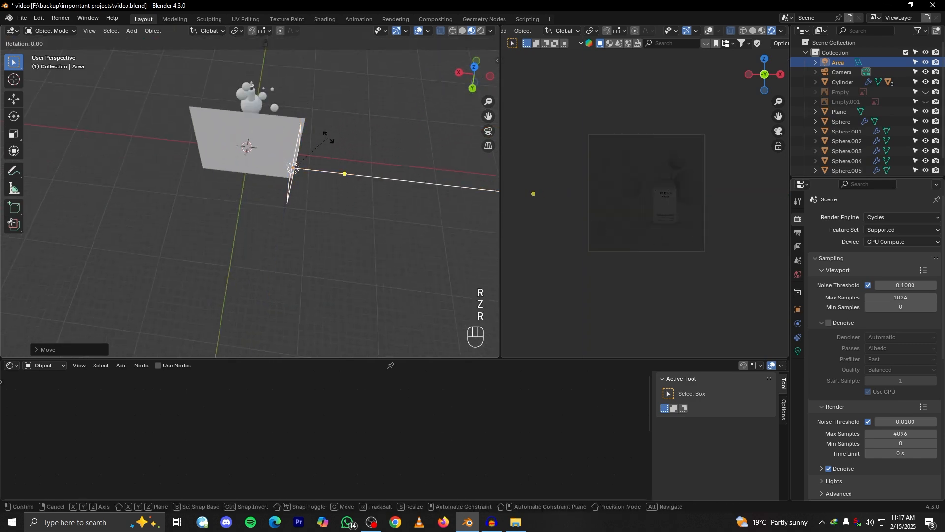
key("KP_1")
key("KP_8")
key("KP_0")
left_click(314, 177)
middle_click_drag(314, 178, 324, 235, "alt")
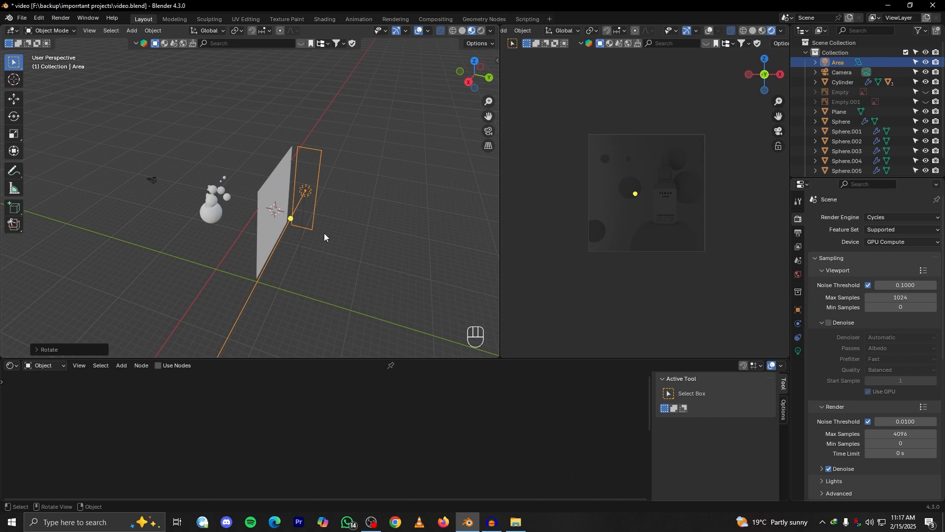
Raise the area light along Z and tilt it about 23° about Y toward the backdrop
middle_click_drag(208, 261, 220, 298, "alt")
key("g")
key("z")
left_click(226, 220)
scroll(228, 223, "down", 2)
key("r")
key("y")
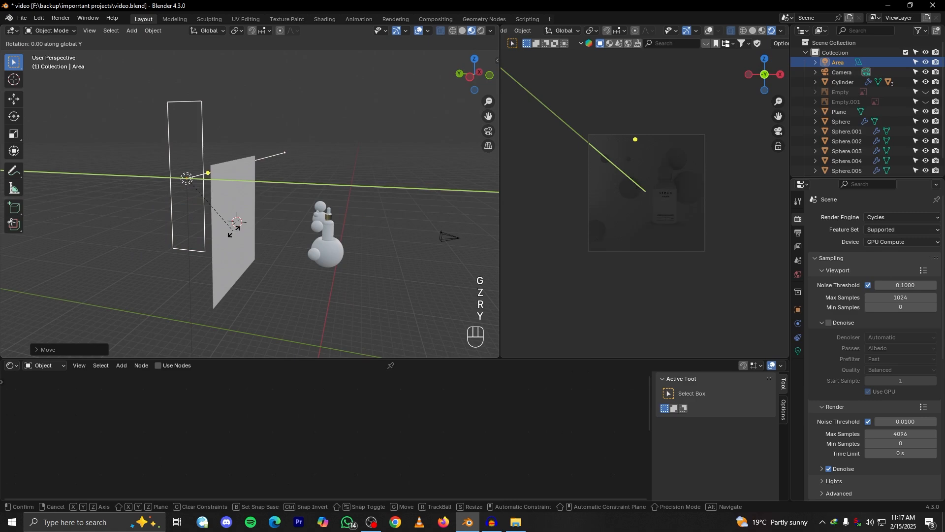
left_click(219, 280)
middle_click_drag(224, 268, 293, 261, "alt")
Try the area light's power at 100 W and 400 W, and settle on 300 W
left_click(798, 351)
left_click(891, 285)
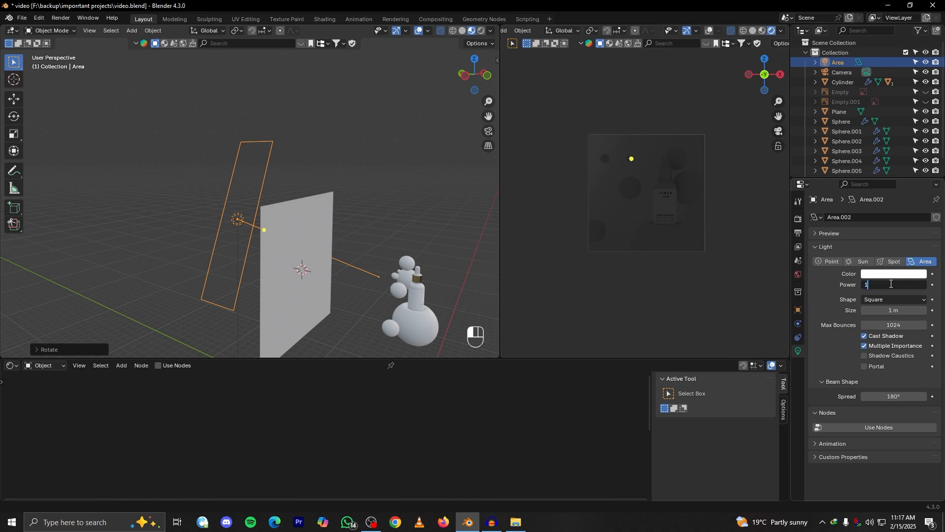
key("Return")
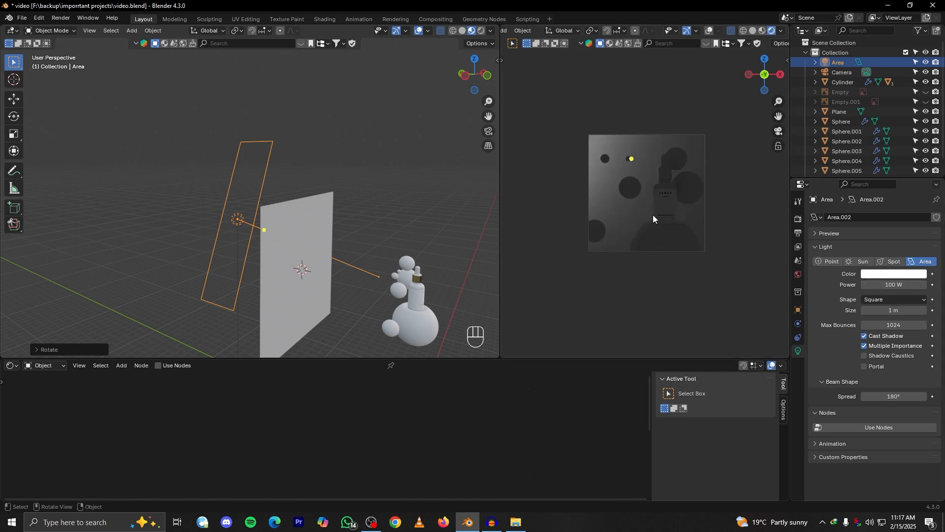
left_click(896, 285)
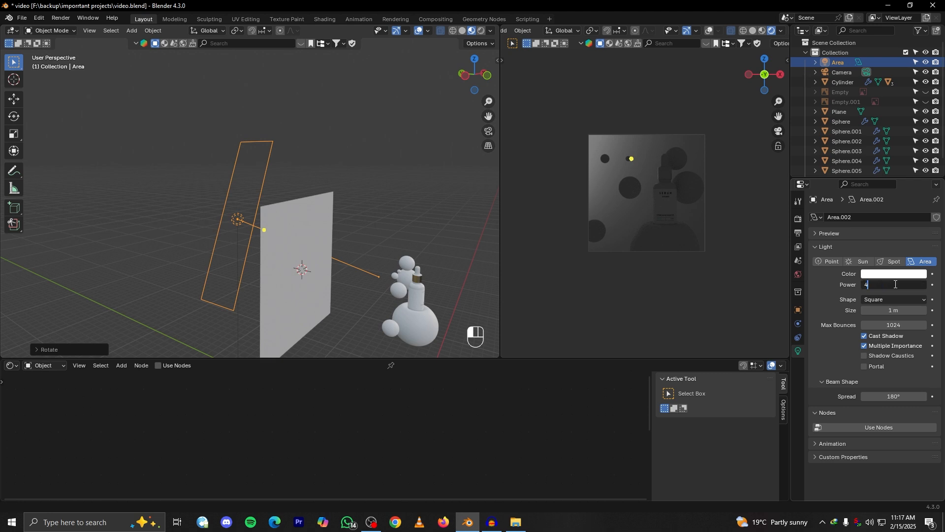
key("Return")
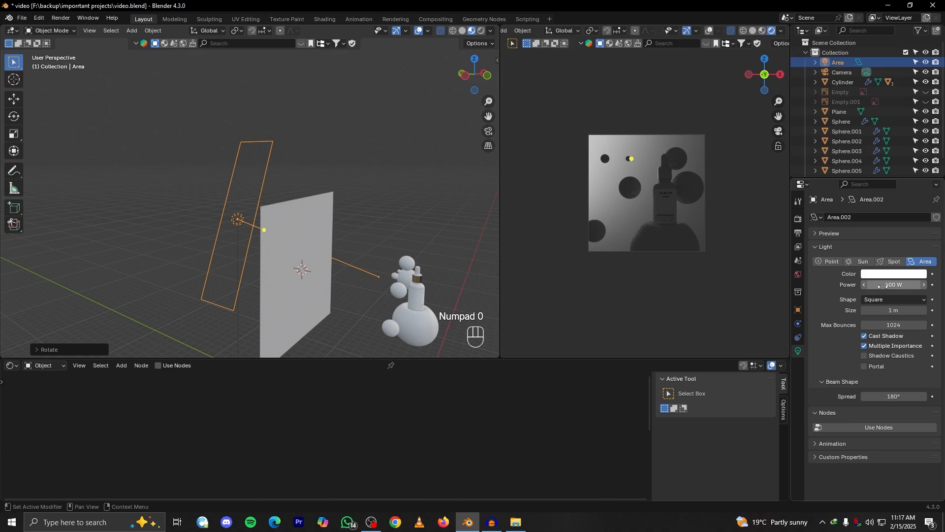
left_click(897, 287)
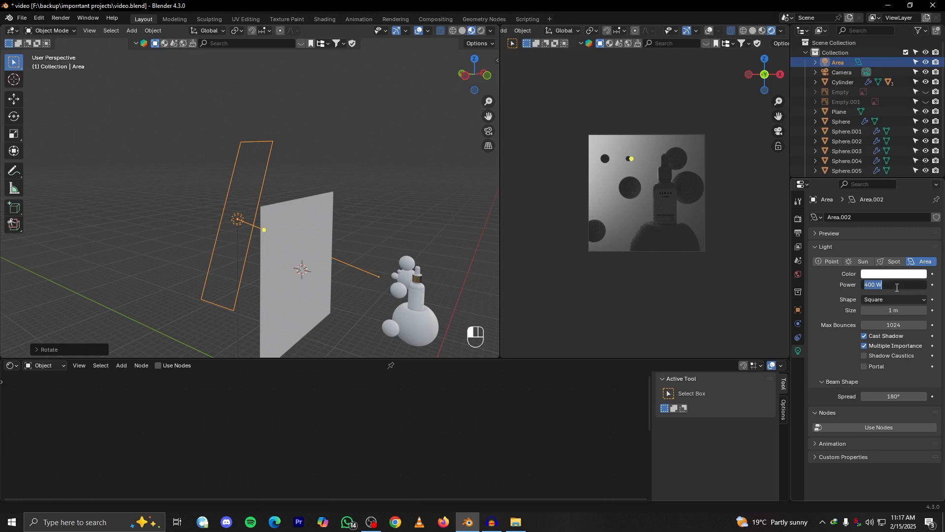
key("Return")
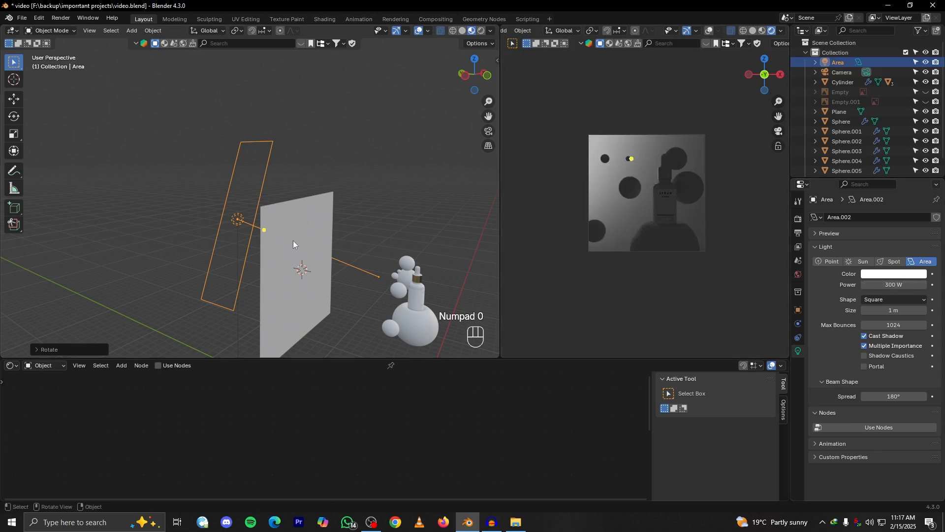
Scale the area light down along Z by a factor of about 0.6
key("s")
key("z")
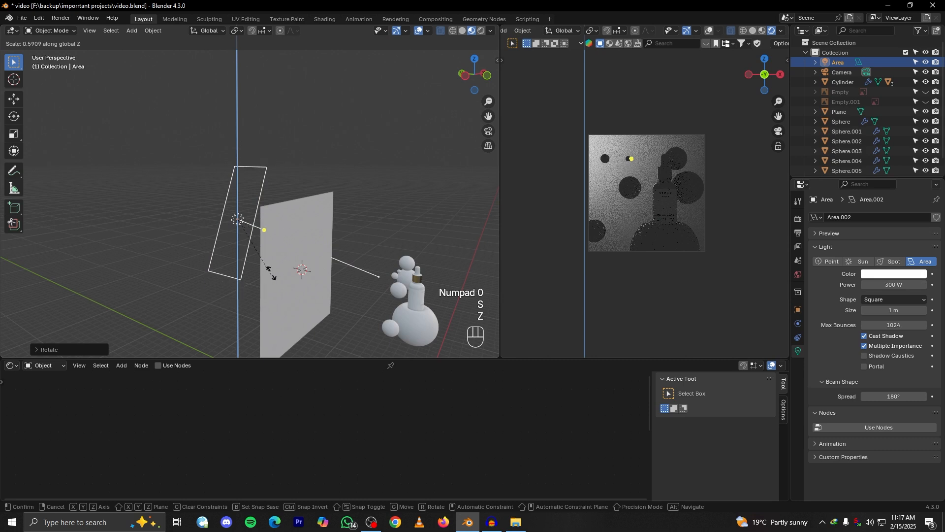
left_click(271, 271)
middle_click_drag(272, 271, 368, 256)
key("h")
key("ctrl+z")
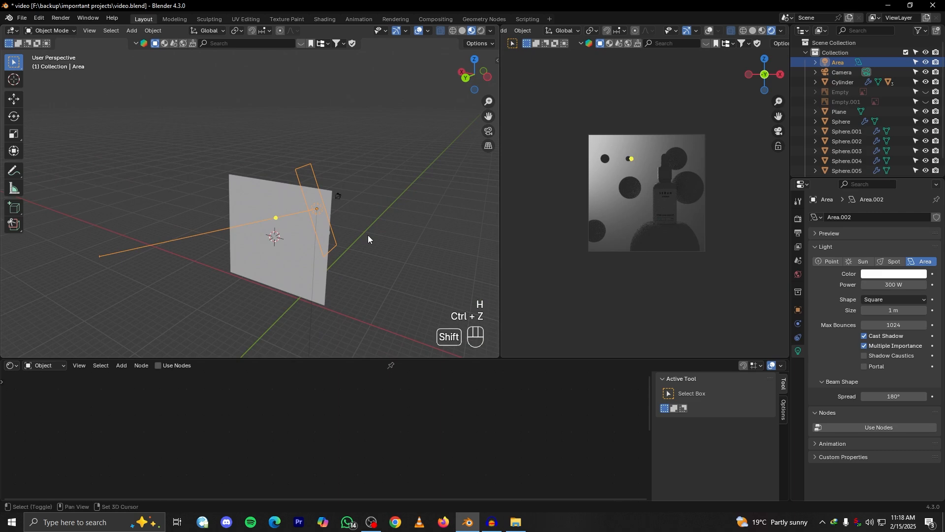
key("shift+d")
left_click(358, 230)
key("ctrl+z")
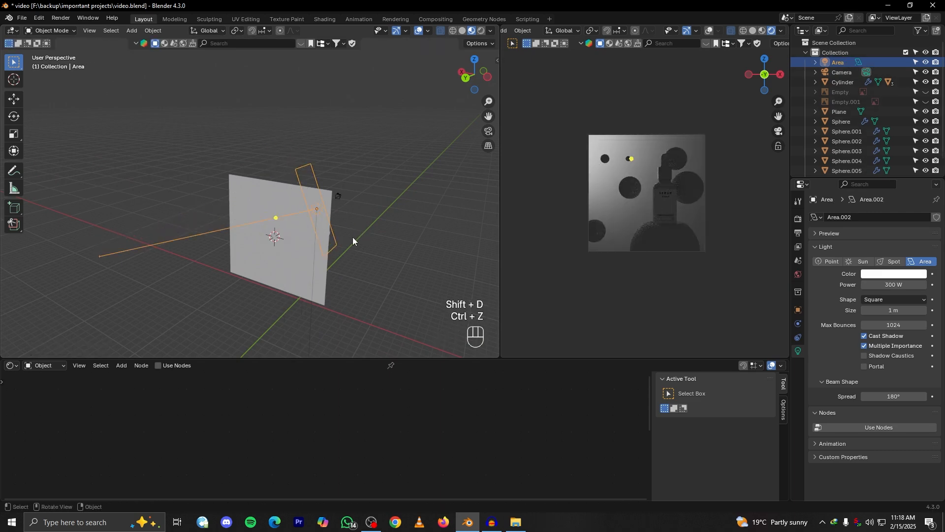
Duplicate the area light in place and rotate the copy about Z around the 3D cursor to the backdrop's opposite side
key("shift+d")
right_click(341, 223)
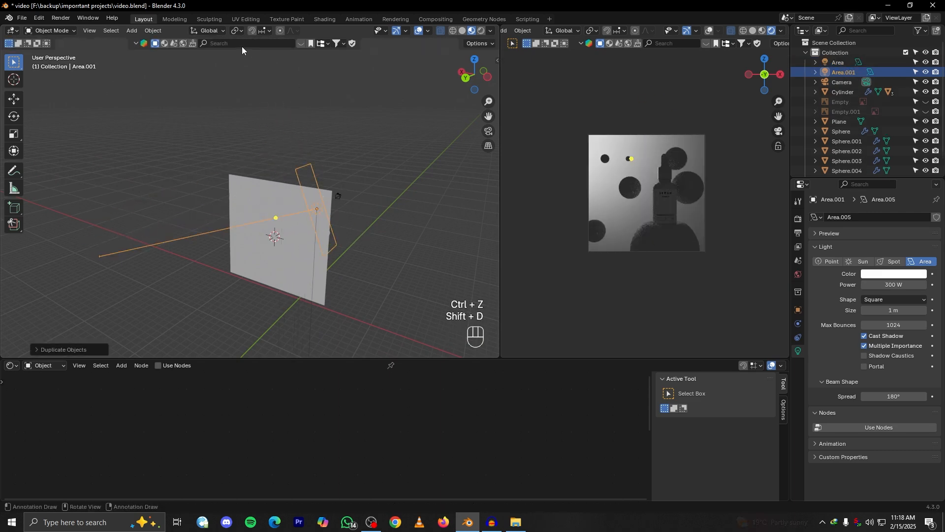
middle_click_drag(278, 251, 325, 260)
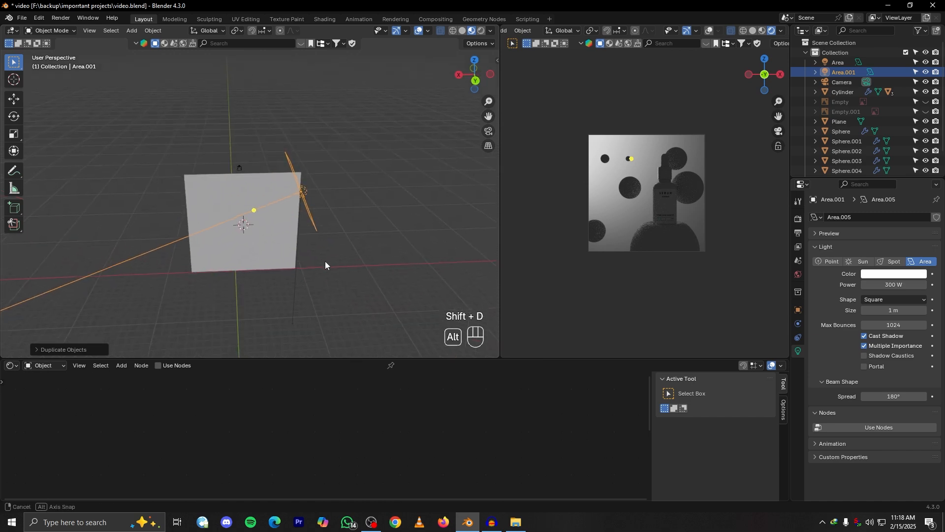
left_click(240, 31)
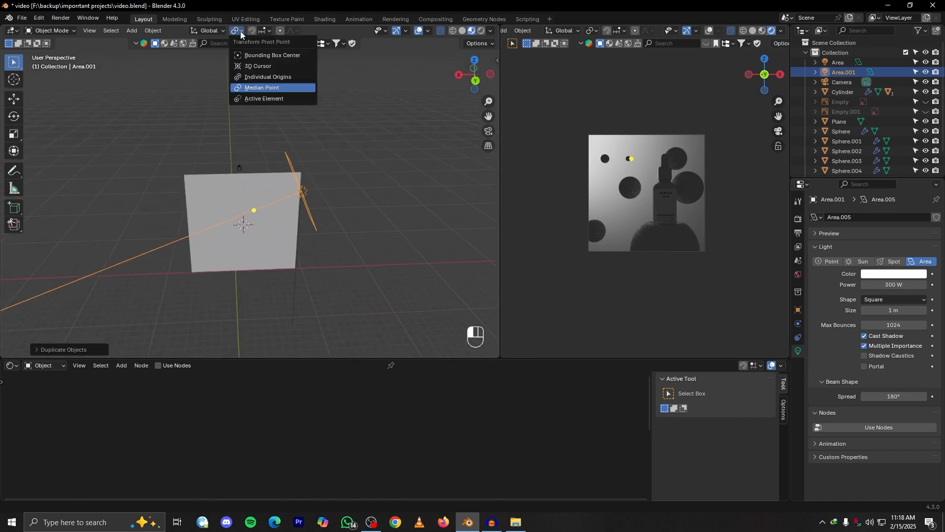
left_click(263, 66)
key("r")
key("z")
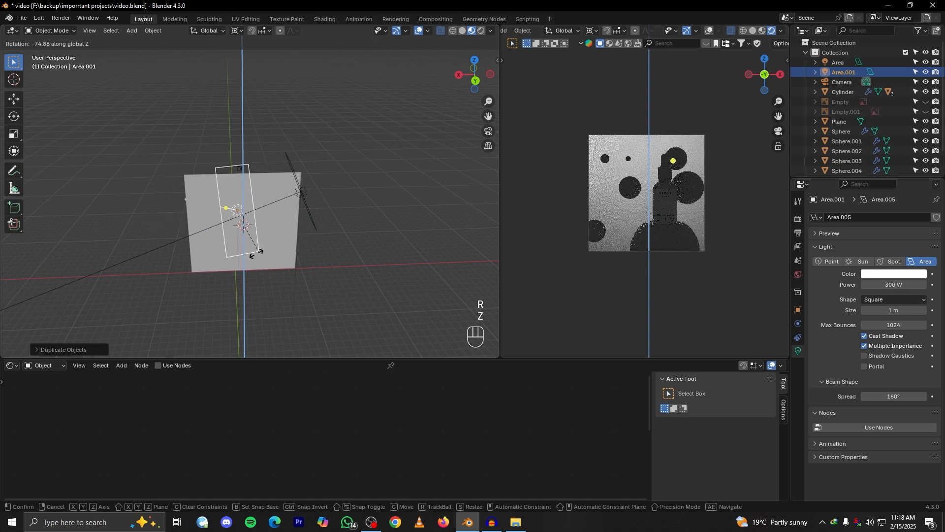
left_click(227, 255)
Lower the duplicated area light along Z and set its power to 100 W
key("g")
key("z")
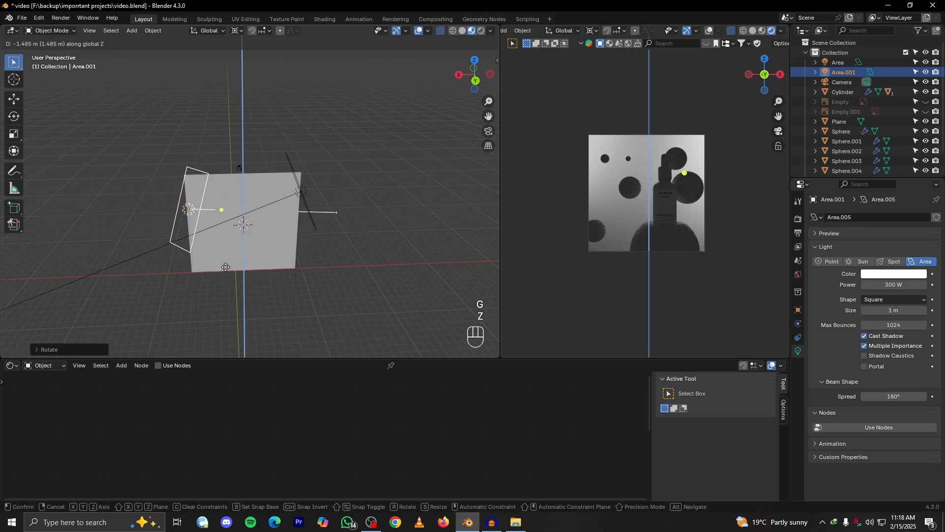
left_click(225, 266)
left_click(885, 285)
type("100")
key("Return")
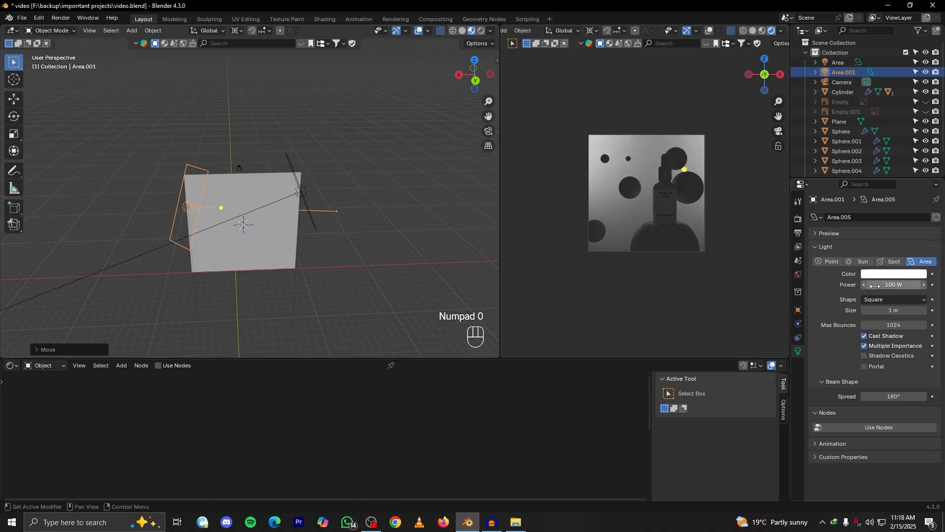
Add a third area light and raise it along Z to the backdrop's upper edge
left_click_drag(374, 241, 377, 229, "alt")
left_click_drag(251, 226, 255, 207, "alt")
left_click_drag(292, 234, 272, 264, "alt")
left_click(314, 207)
key("shift+a")
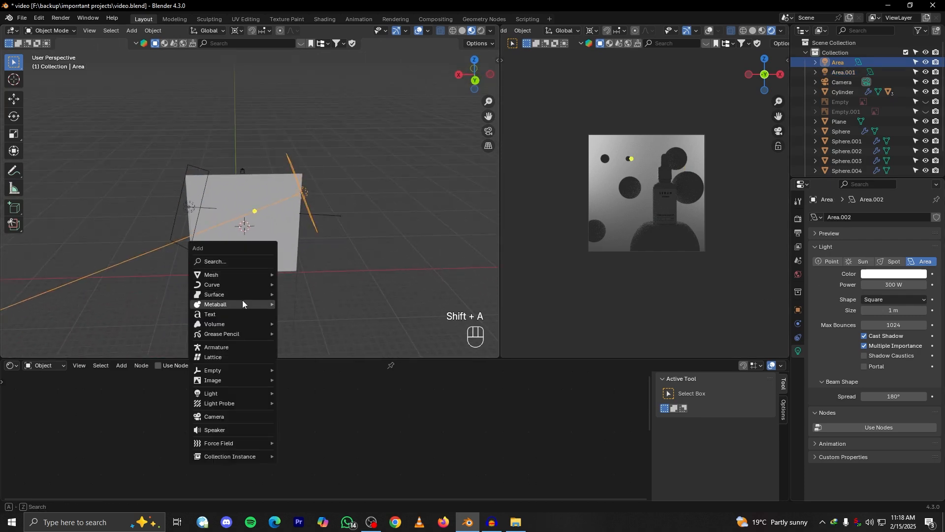
mouse_move(217, 393)
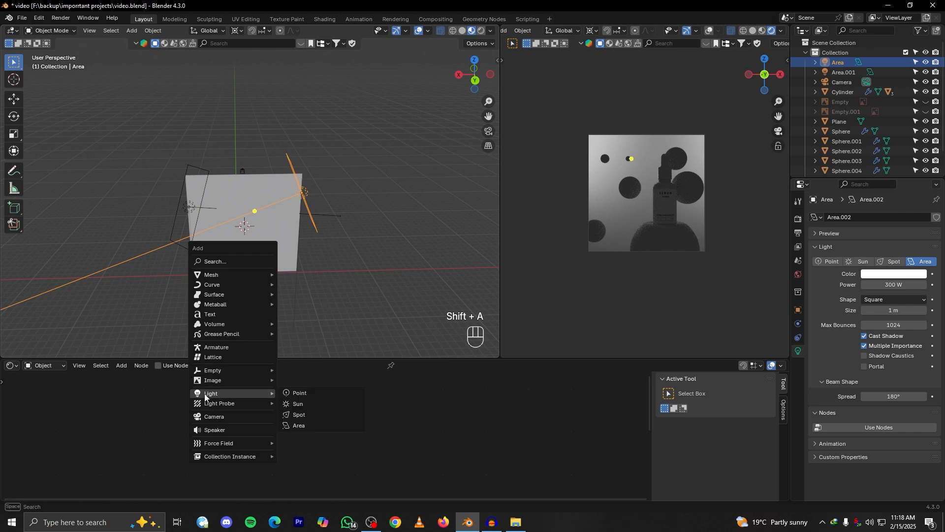
left_click(306, 424)
key("g")
key("z")
Scale the new area light along X to span the backdrop's width and enlarge it along Y
key("s")
key("x")
left_click(472, 235)
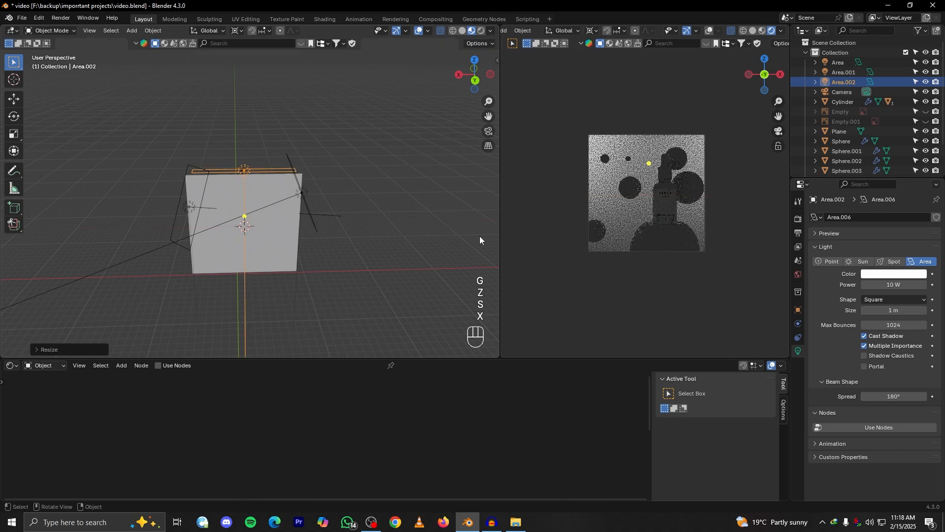
key("s")
key("y")
left_click(353, 109)
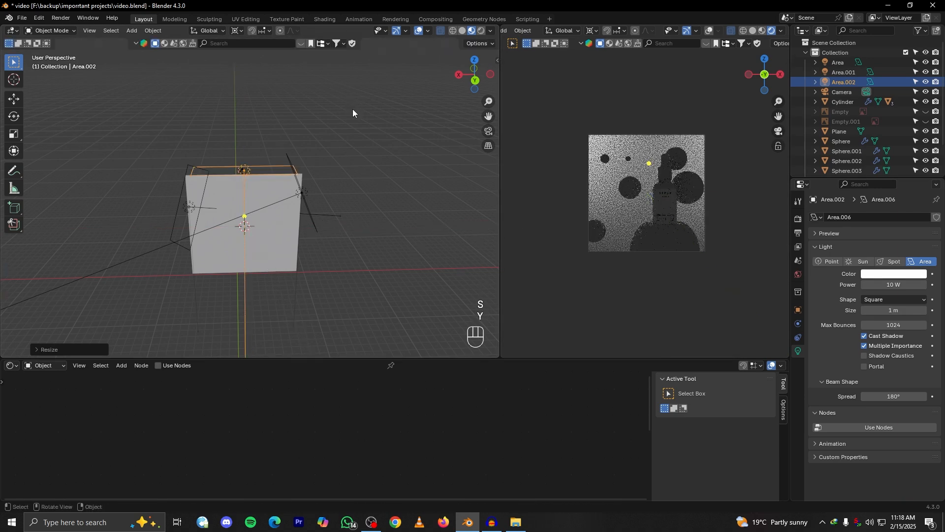
Move the overhead area light along Y behind the backdrop and set its power to 100 W
key("g")
key("y")
left_click(355, 125)
left_click_drag(348, 166, 400, 168, "alt")
left_click(902, 284)
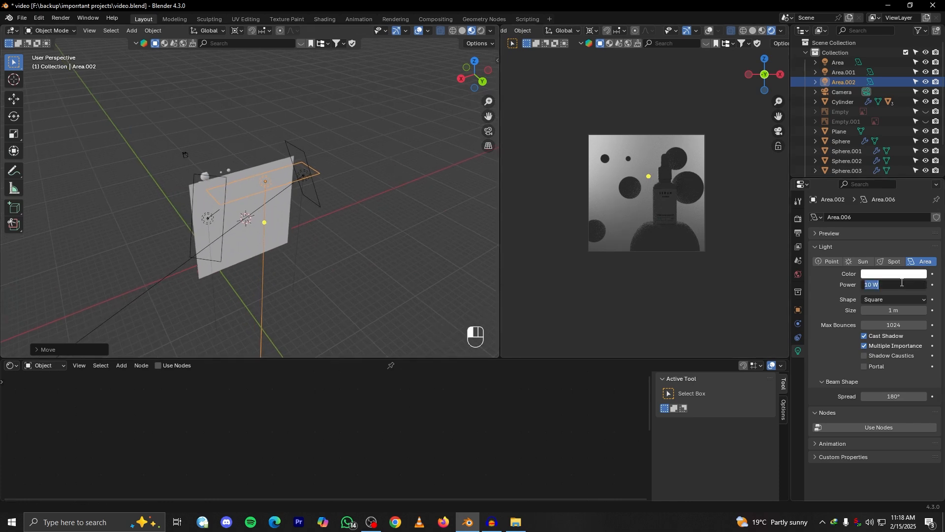
key("Return")
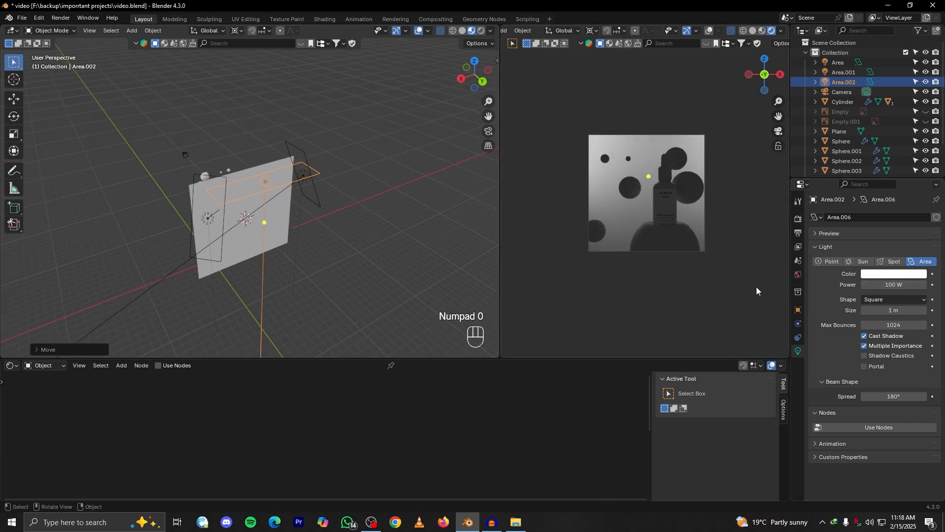
Lower the overhead area light about 0.7 m along Z
left_click_drag(414, 159, 412, 161, "alt")
key("g")
key("z")
key("g")
key("x")
key("y")
key("g")
key("z")
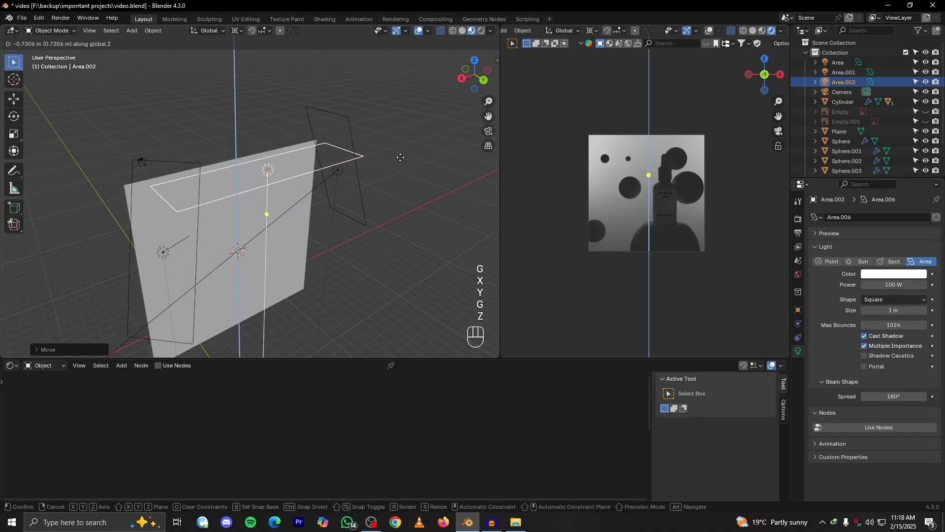
left_click(401, 158)
Set the overhead area light's power to 200 W
left_click(908, 285)
type("29")
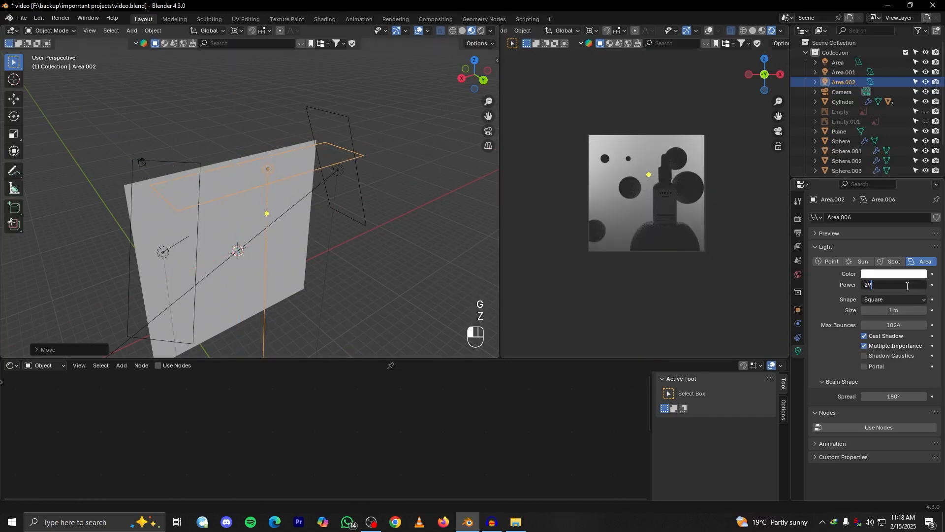
key("BackSpace")
type("00")
key("Return")
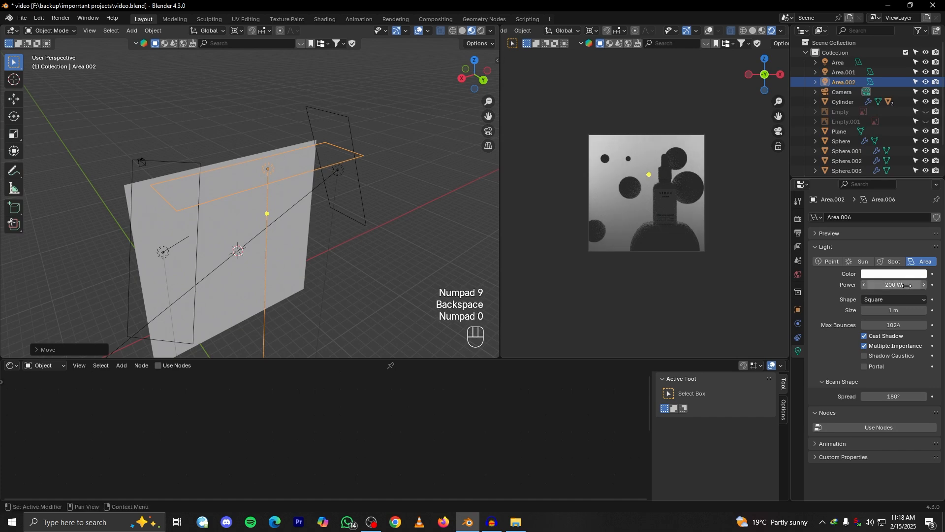
Search the online HDR assets for "brown st"
middle_click_drag(409, 208, 436, 221, "alt")
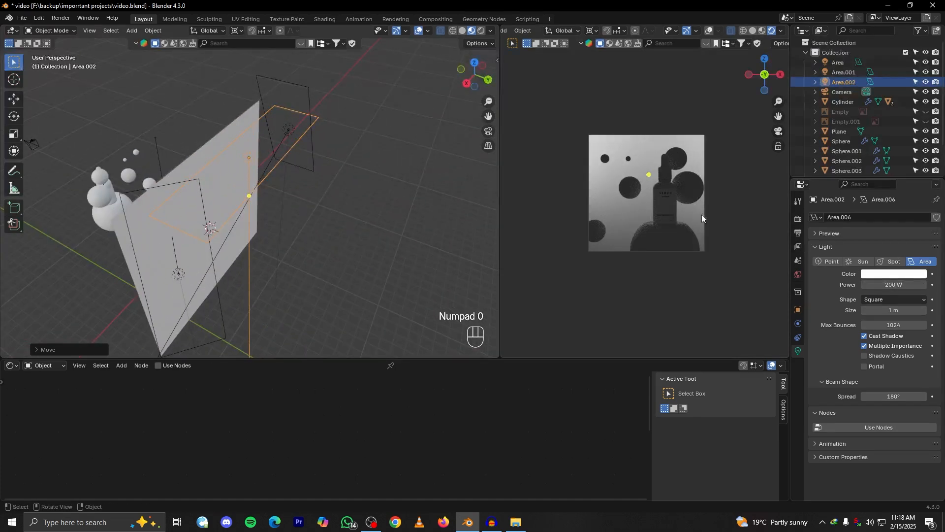
scroll(682, 223, "up", 3)
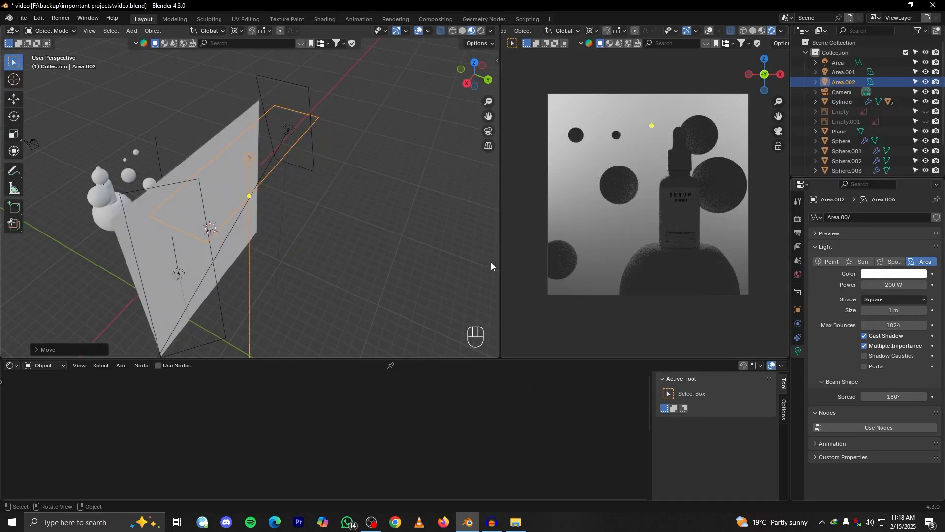
middle_click_drag(491, 266, 354, 190)
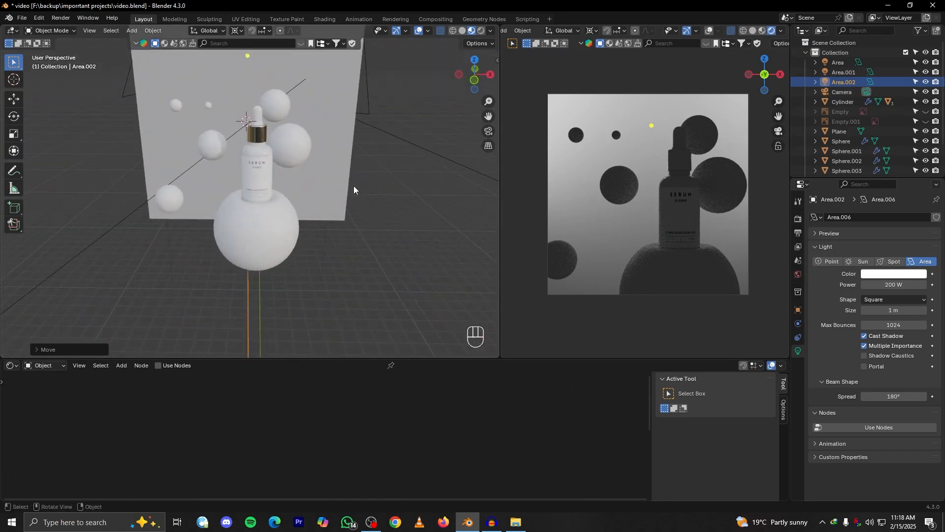
left_click(622, 185)
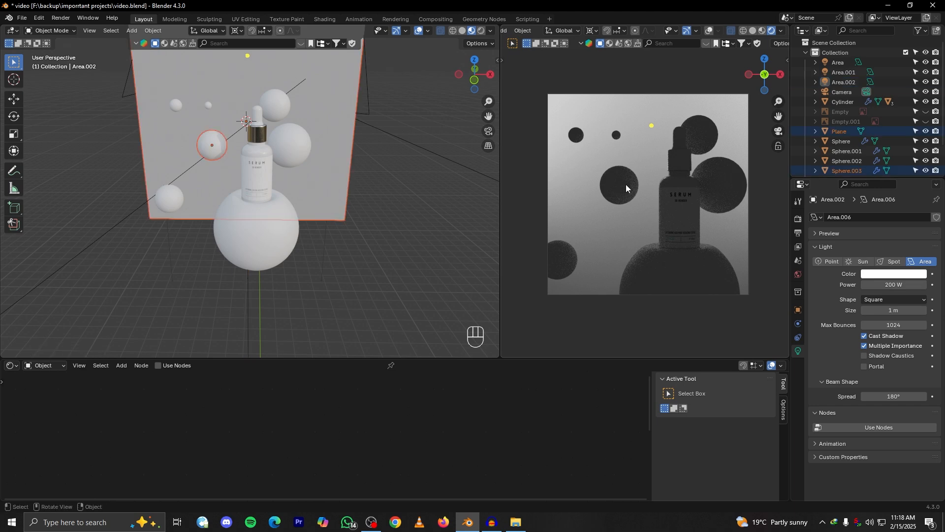
left_click(183, 43)
left_click(229, 43)
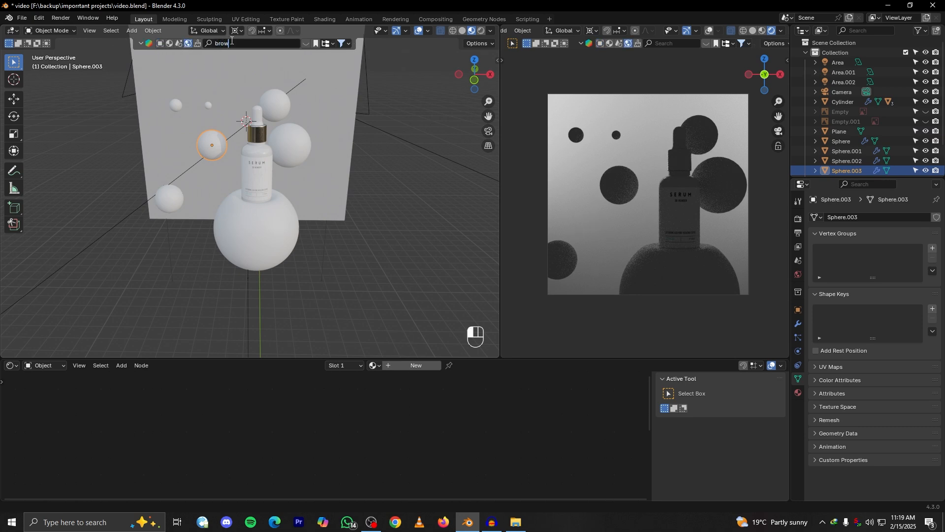
type("brown st")
key("Return")
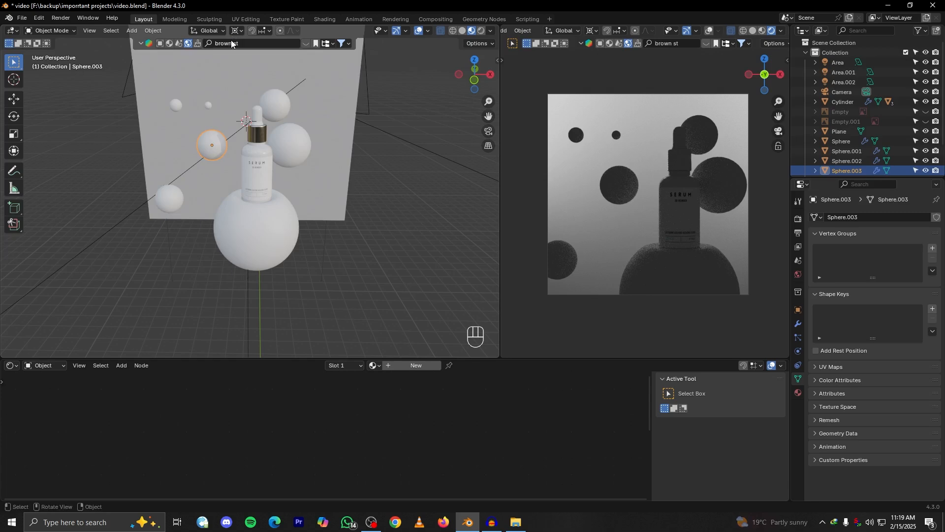
Download the Brown Photostudio 01 HDRI at 4096 resolution as the world environment and close the asset results
left_click(305, 43)
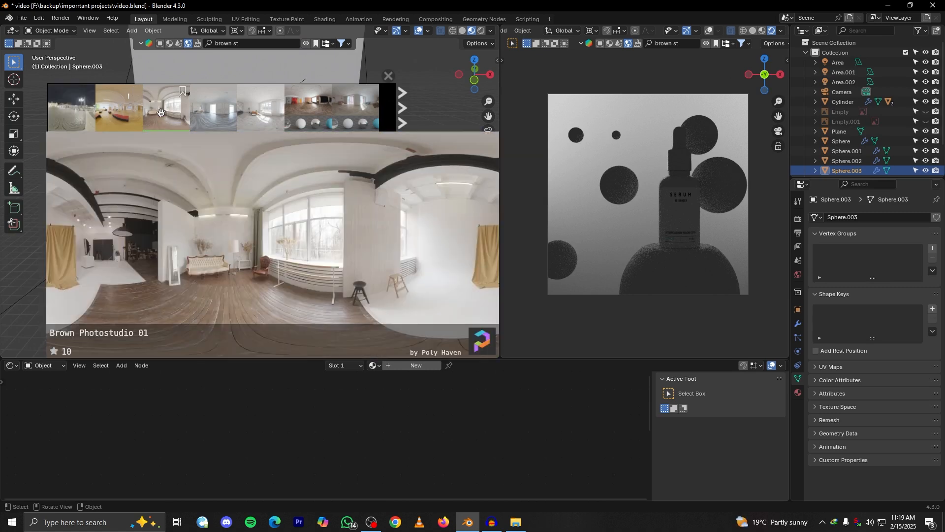
left_click(160, 112)
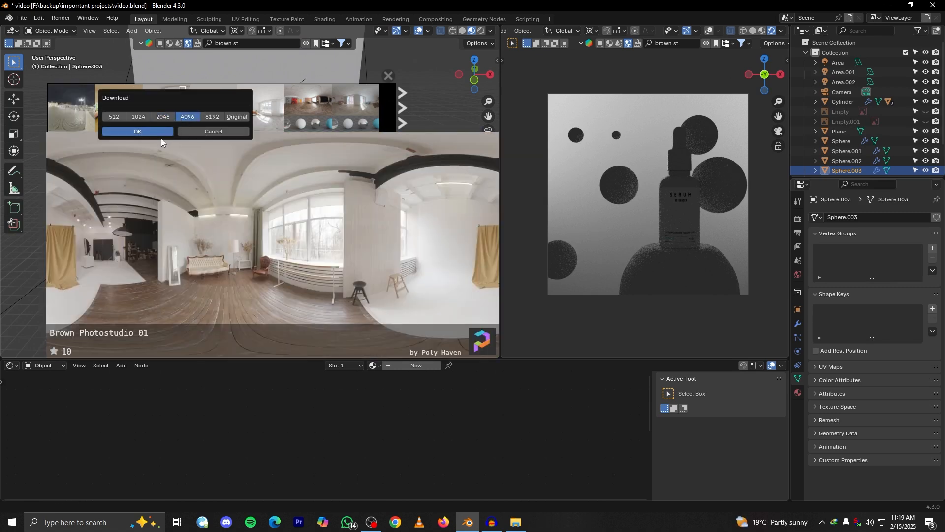
left_click(162, 133)
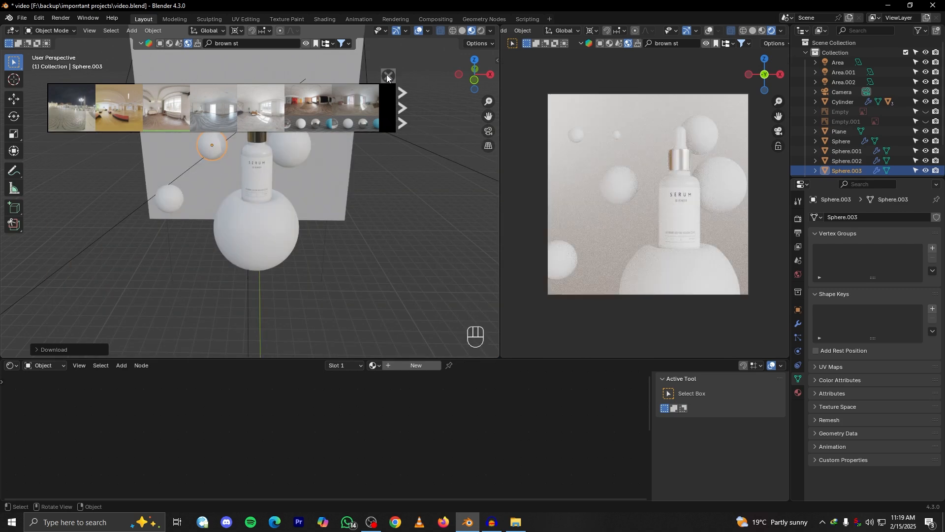
left_click(388, 76)
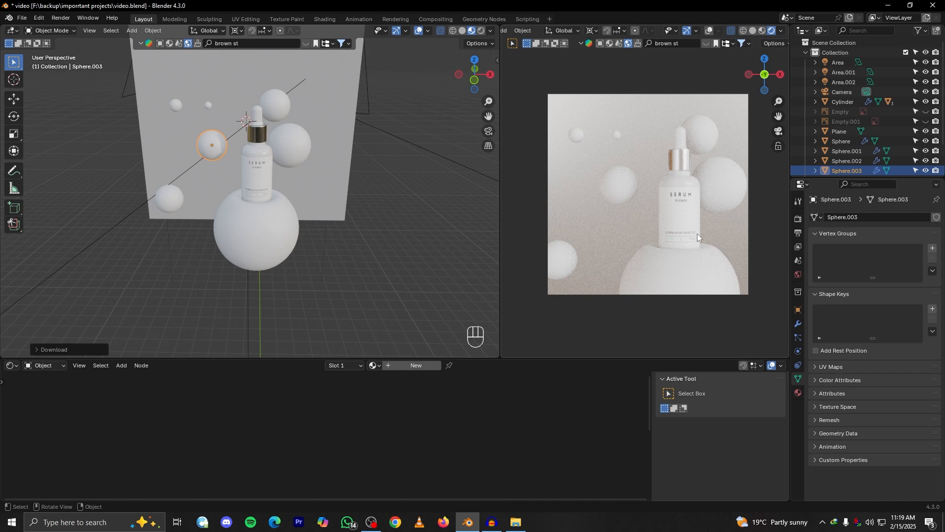
Show the world's shader nodes and insert a Hue/Saturation/Value node between the environment texture and the Background node
left_click(23, 365)
left_click(40, 400)
scroll(257, 428, "down", 3)
middle_click_drag(275, 450, 288, 441)
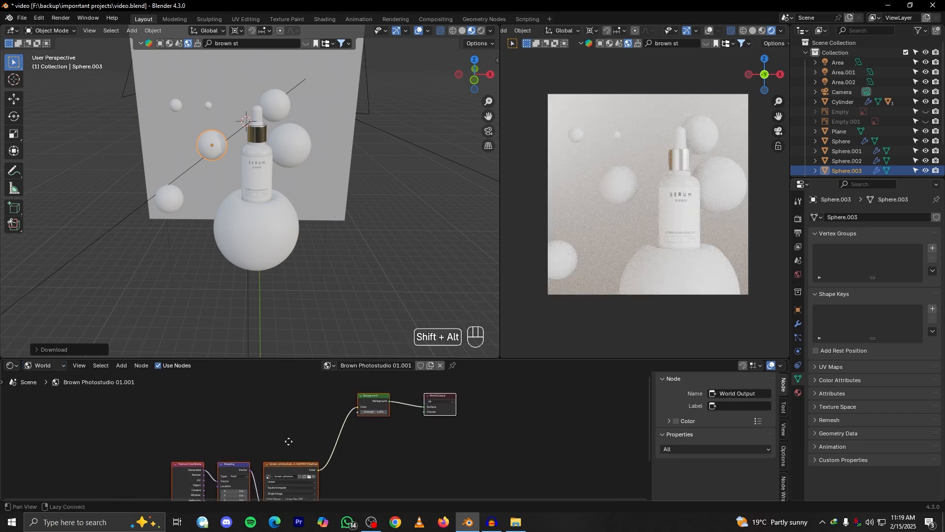
key("shift+a")
left_click(253, 389)
type("f")
left_click(300, 409)
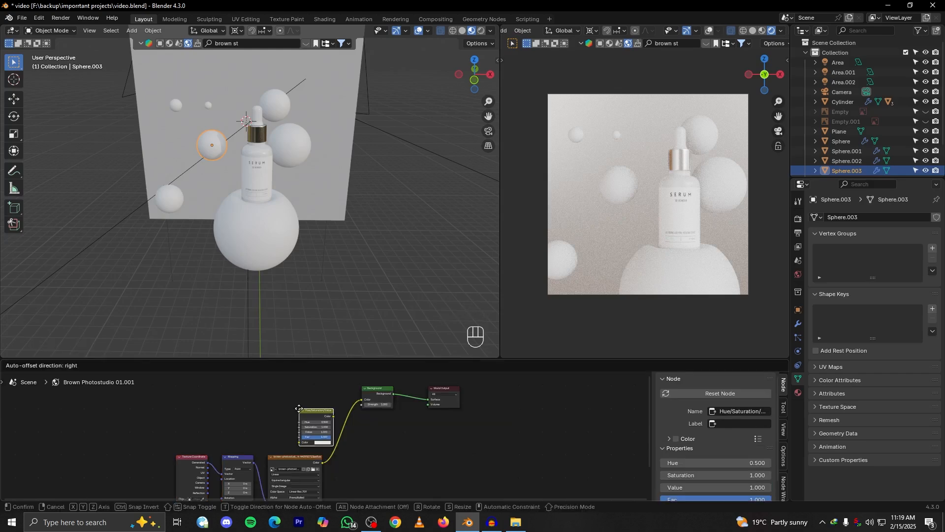
left_click(351, 426)
Set the world Hue/Saturation/Value node's saturation to 0 and check the desaturated HDRI in and out of camera view
scroll(354, 425, "up", 10)
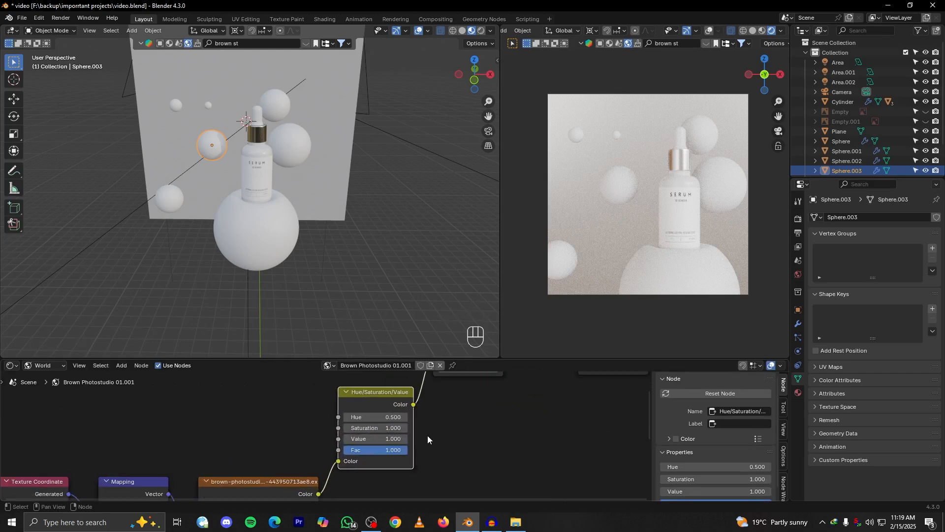
left_click_drag(396, 429, 342, 428)
left_click(774, 148)
scroll(642, 205, "up", 1)
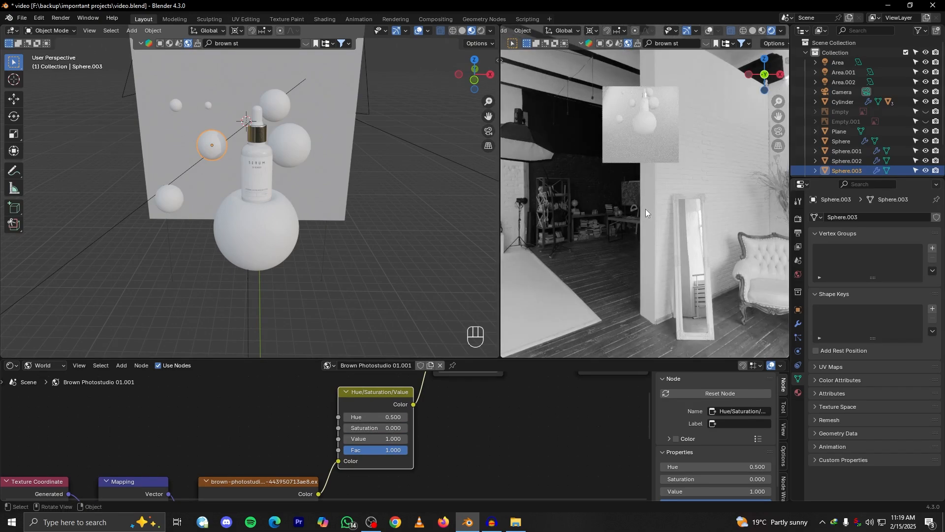
left_click(781, 130)
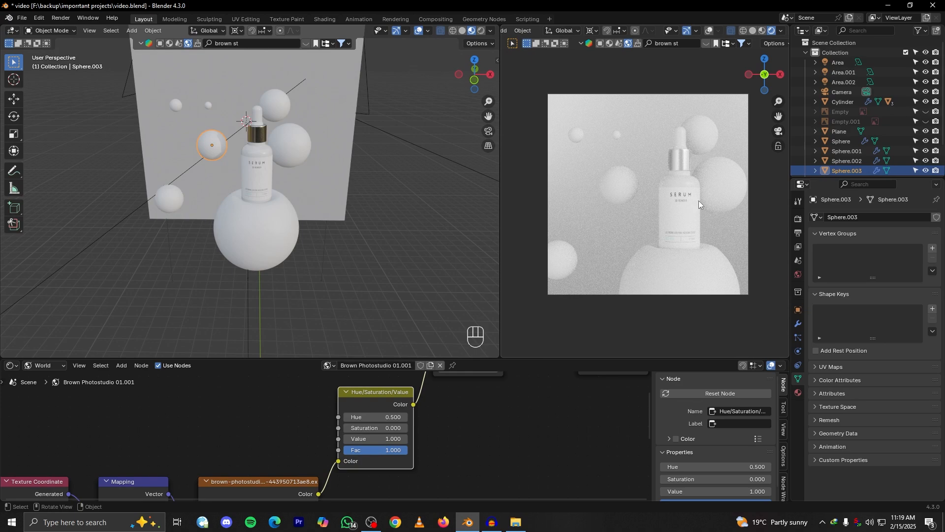
scroll(698, 205, "up", 1)
scroll(699, 206, "down", 2)
Set the world background strength to 0.2
left_click(799, 392)
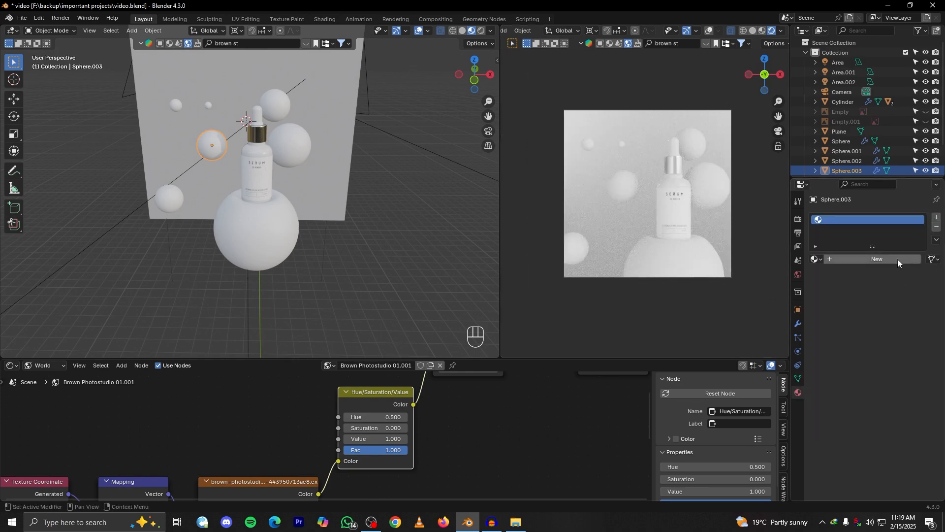
left_click(798, 274)
left_click(901, 291)
type(".1")
key("Return")
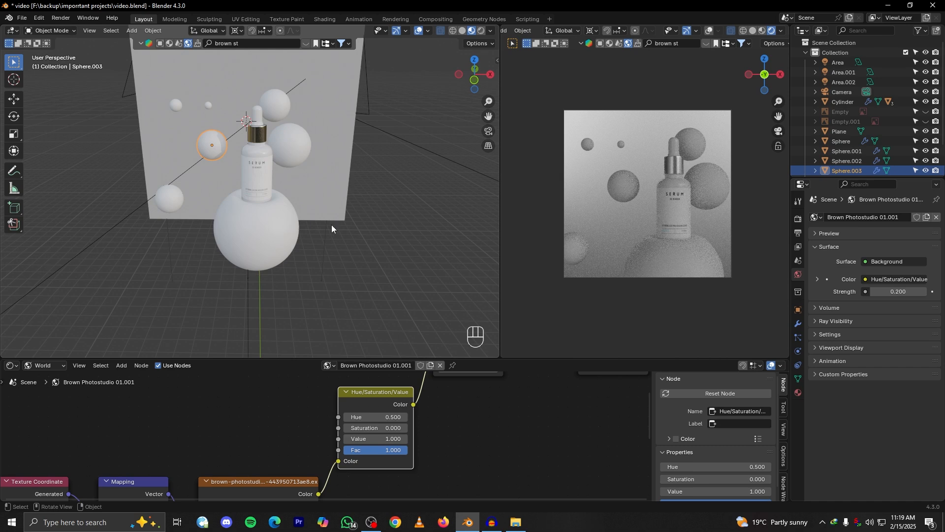
Select the large sphere beneath the bottle and switch the shader editor to its object material
middle_click_drag(361, 226, 321, 222)
scroll(319, 223, "up", 4)
middle_click_drag(296, 252, 243, 229)
scroll(329, 231, "up", 2)
middle_click_drag(329, 231, 298, 224, "shift")
middle_click_drag(234, 206, 278, 240)
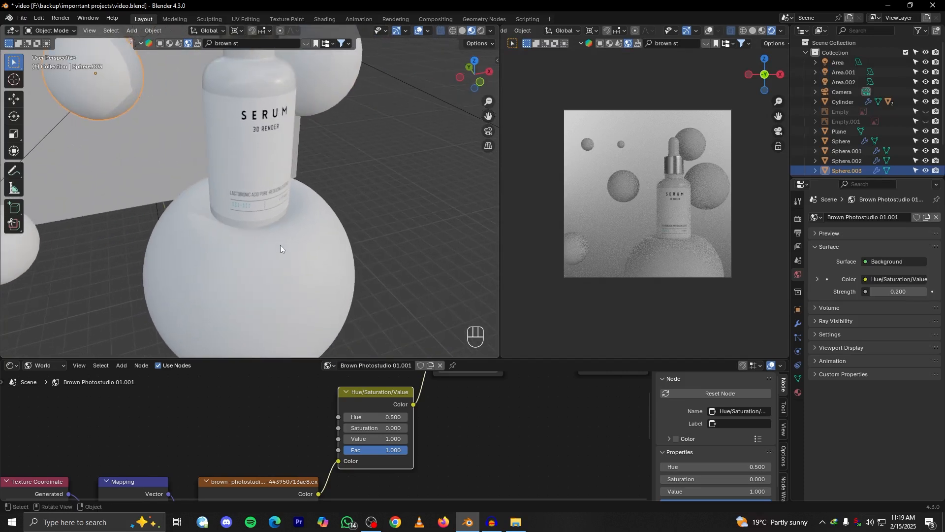
left_click(276, 261)
scroll(256, 255, "down", 5)
scroll(258, 253, "up", 5)
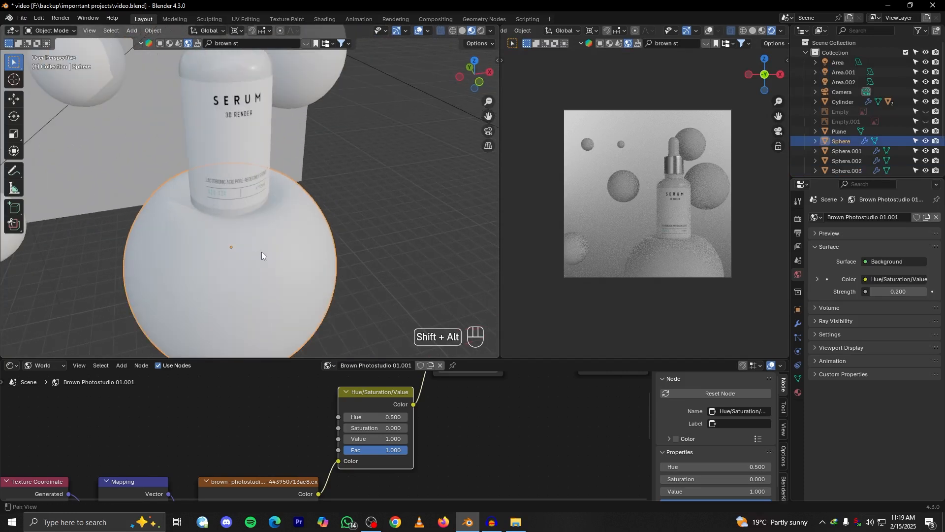
left_click(44, 364)
left_click(40, 388)
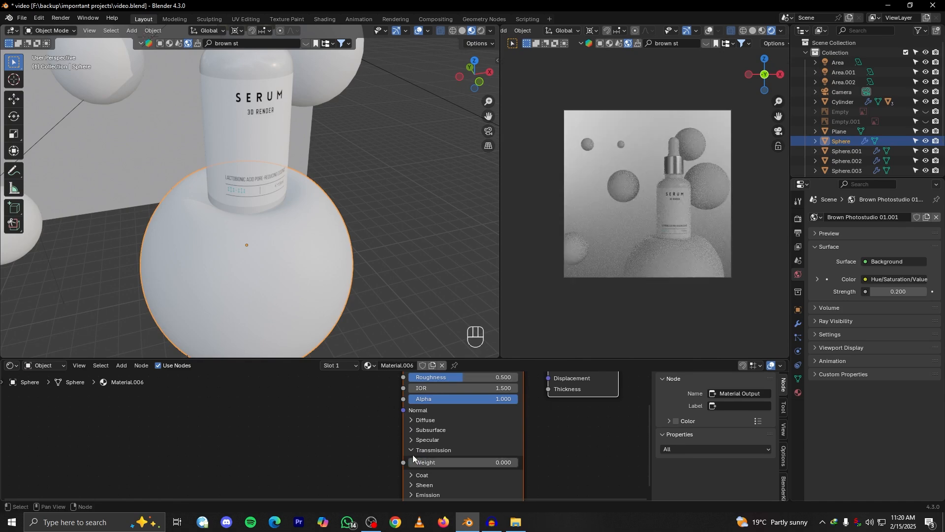
Turn the large sphere's material glassy by raising its transmission weight and setting the roughness to 0.155
left_click_drag(415, 464, 518, 466)
middle_click_drag(454, 420, 467, 476)
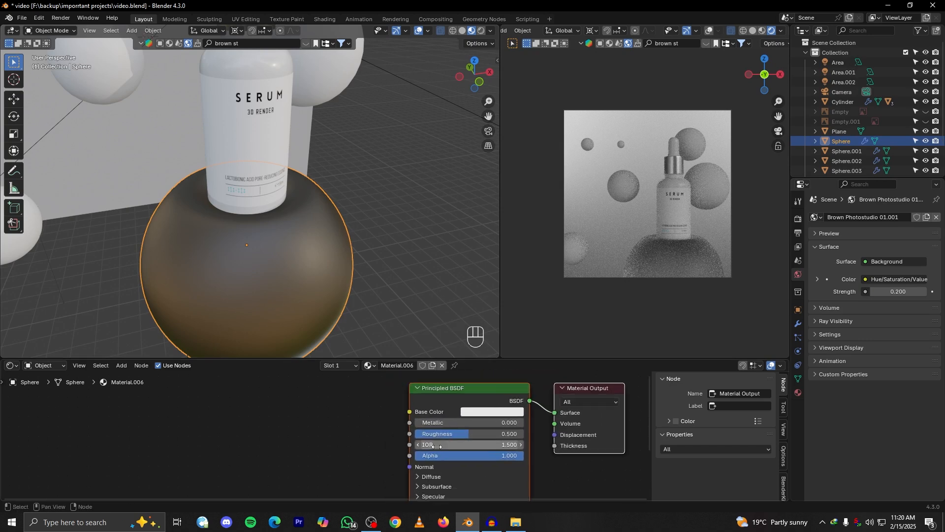
left_click_drag(482, 434, 449, 434)
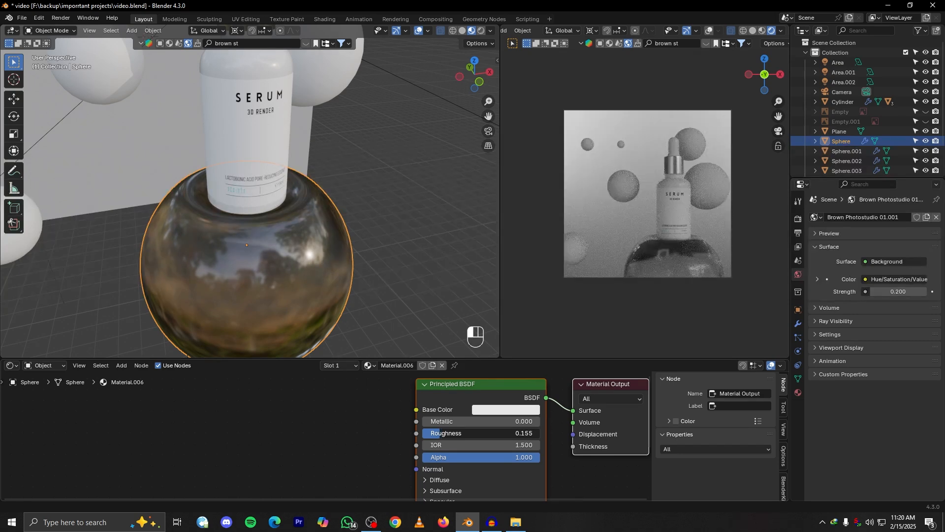
scroll(330, 302, "down", 5)
middle_click_drag(330, 302, 289, 256)
scroll(289, 256, "up", 4)
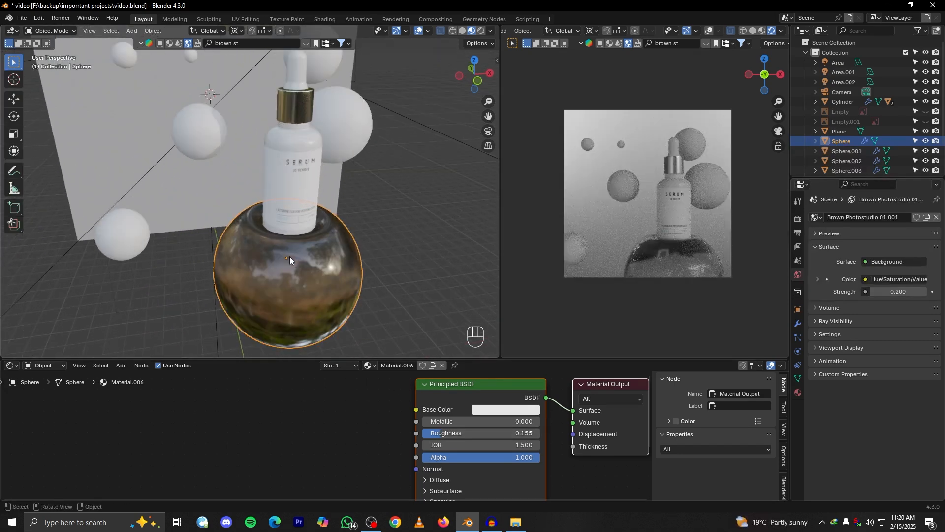
Link the large sphere's glass material to all the smaller floating spheres around the bottle
left_click(116, 240)
left_click(192, 144, "shift")
left_click_drag(195, 144, 214, 197, "alt+shift")
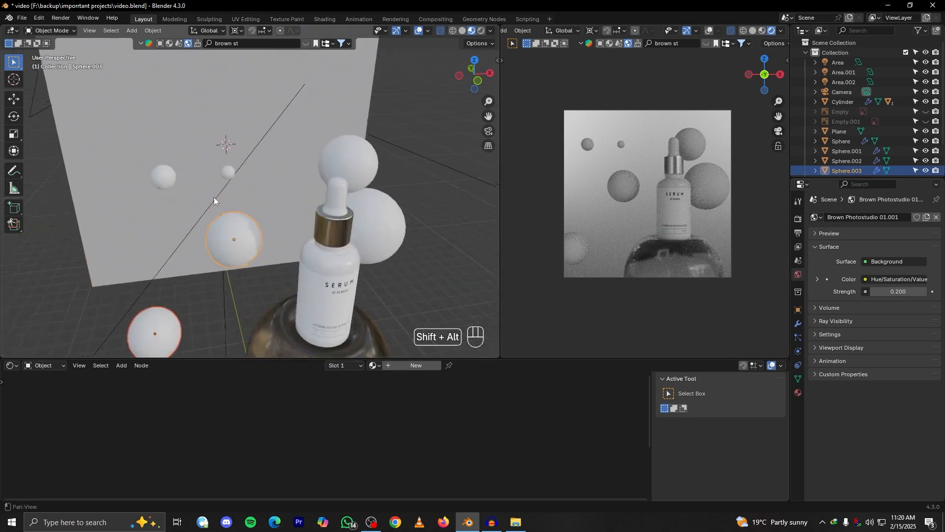
left_click(226, 169, "shift")
left_click(338, 169, "shift")
left_click(382, 232, "shift")
middle_click_drag(386, 320, 371, 231, "shift")
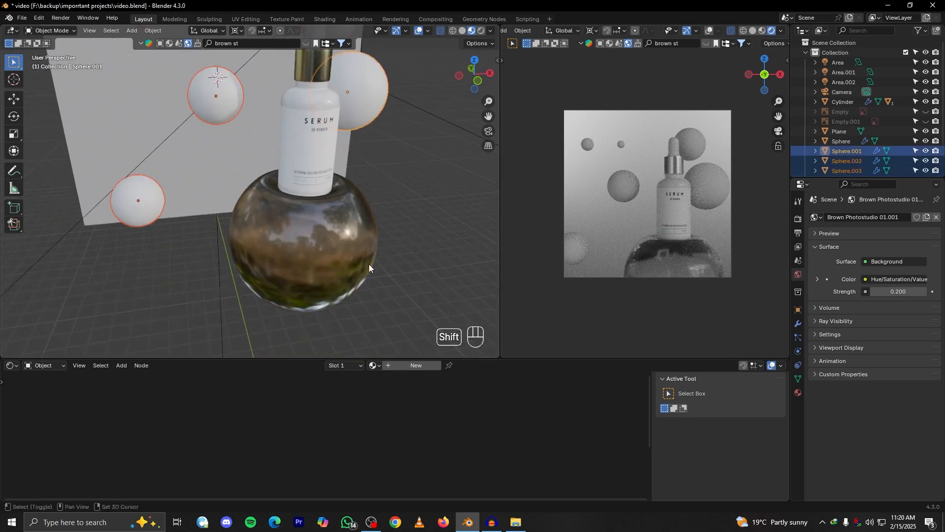
left_click(370, 265, "shift")
key("ctrl+l")
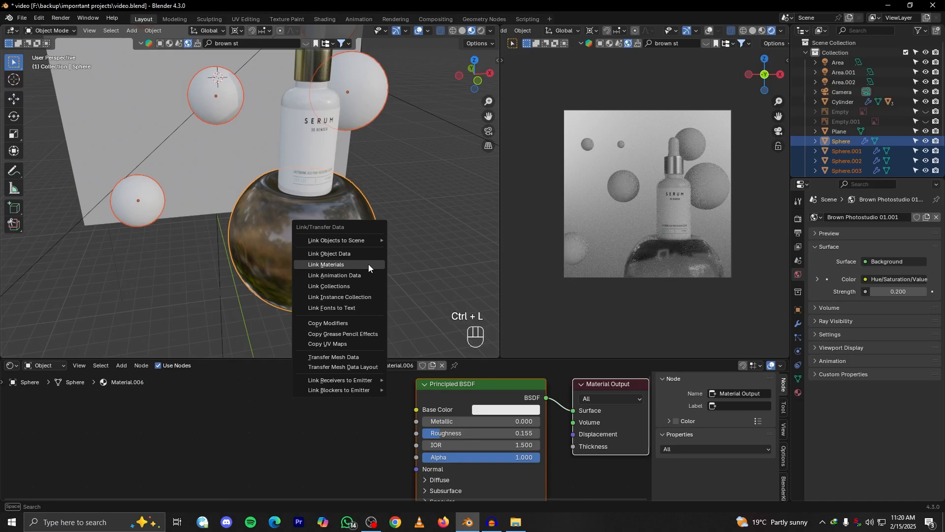
left_click(368, 264)
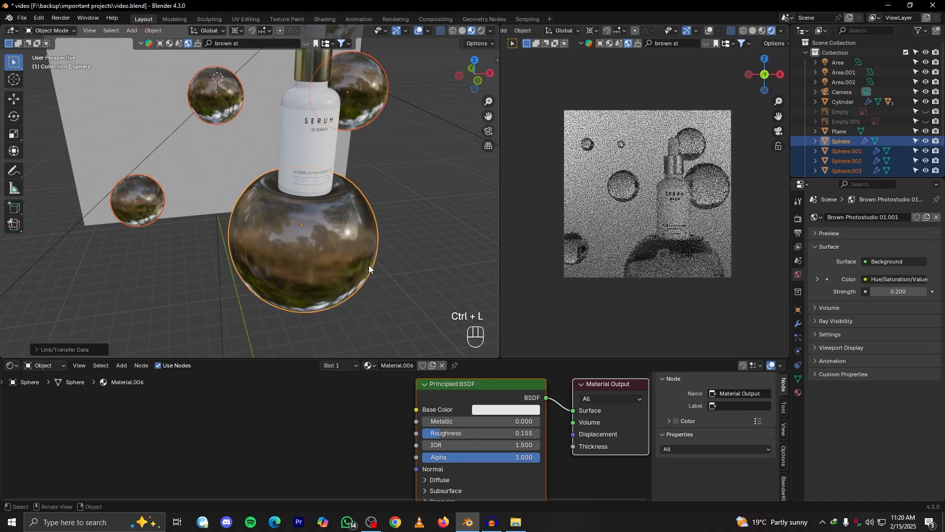
left_click(395, 223)
scroll(398, 223, "down", 2)
middle_click_drag(398, 223, 386, 245)
scroll(289, 177, "up", 2)
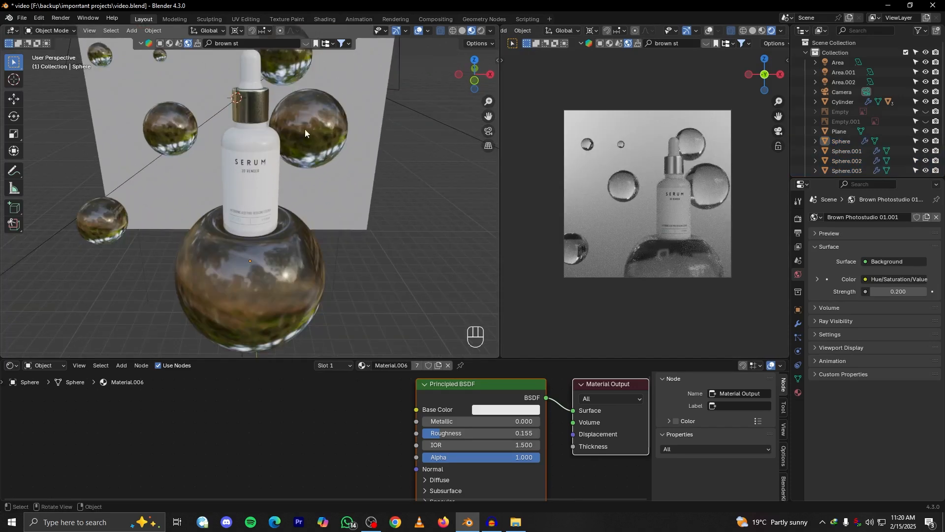
left_click(253, 291)
middle_click_drag(247, 291, 273, 284)
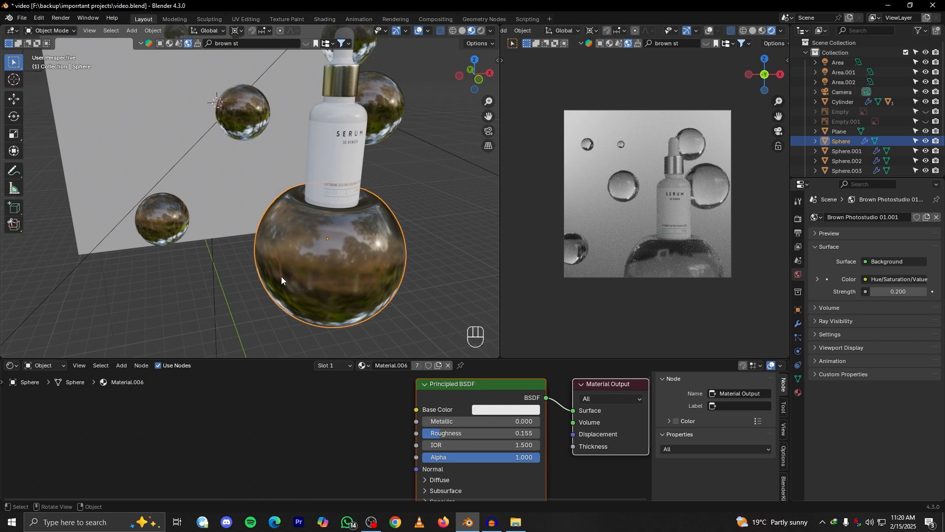
mouse_move(298, 262)
left_mouse_down("alt")
mouse_move(314, 270)
mouse_move(286, 261)
left_mouse_up("alt")
key("shift+a")
Duplicate the lowest small floating sphere and move the copy along the Y axis, far in front of the bottle and out of camera view
left_click(123, 223)
scroll(152, 240, "down", 2)
left_click_drag(151, 241, 276, 266, "alt")
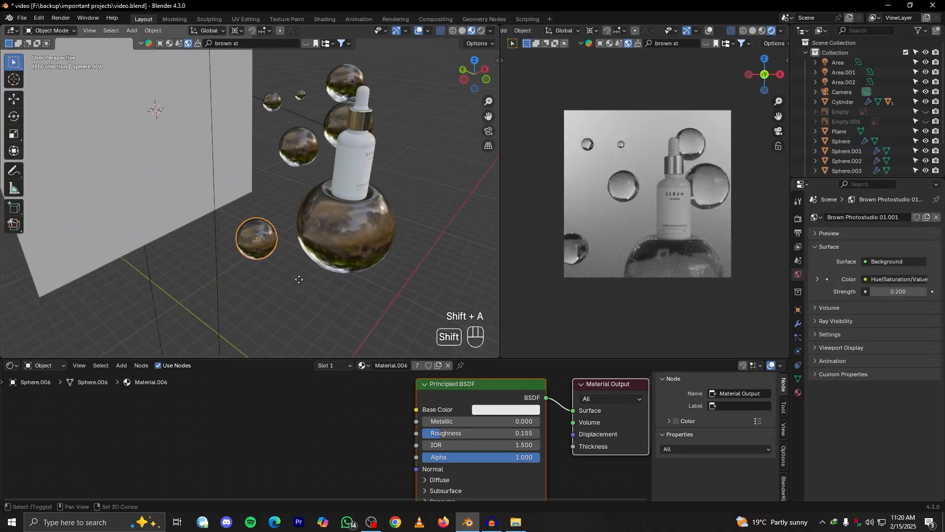
key("shift+d")
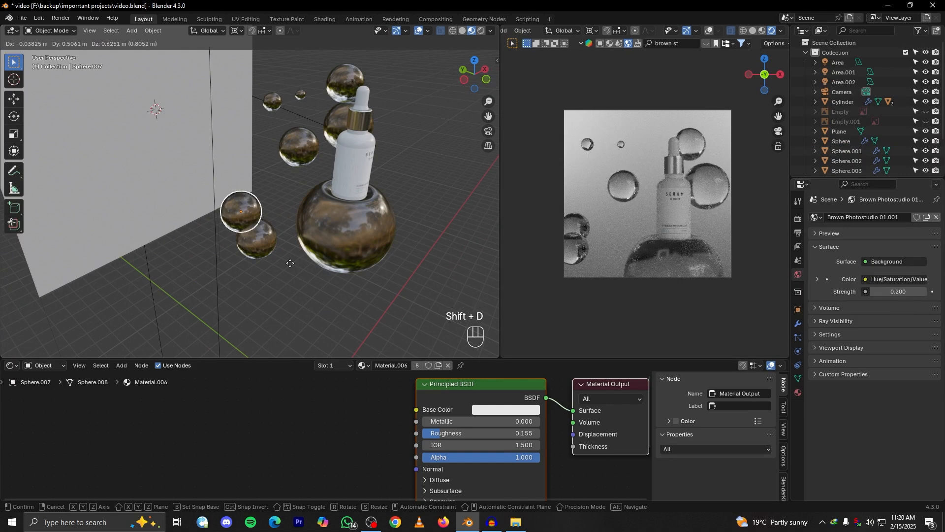
key("g")
key("x")
key("y")
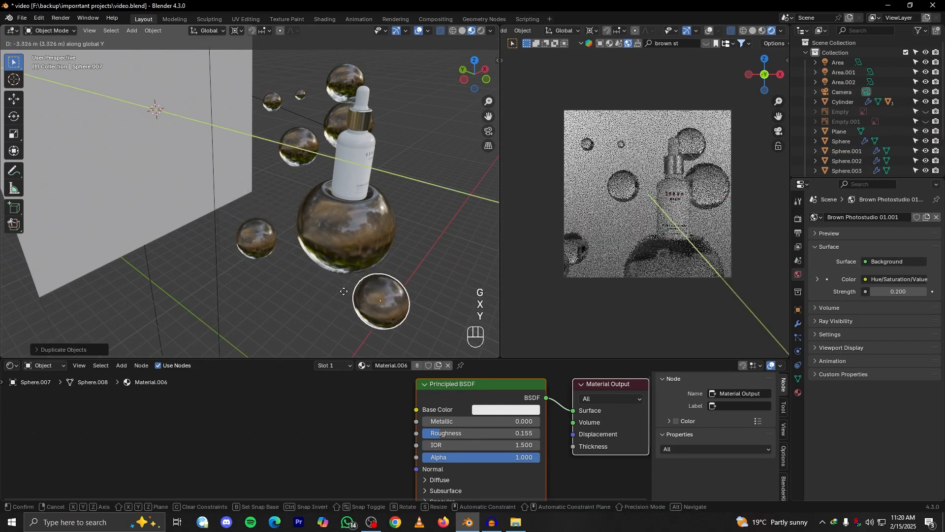
left_click(385, 310)
left_click_drag(385, 310, 309, 265, "alt+shift")
scroll(309, 264, "down", 4)
key("g")
key("y")
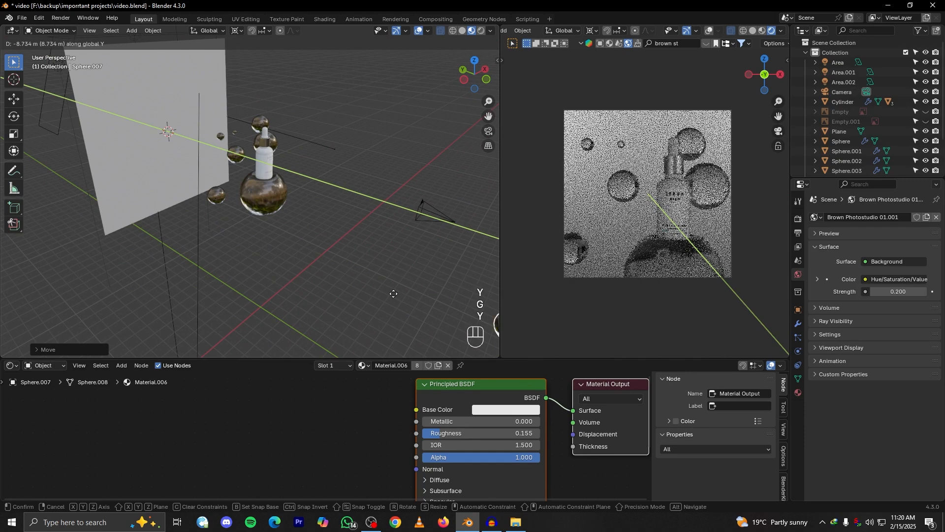
left_click(365, 282)
Scale the duplicated sphere down to about 0.2 and raise it about 1 m along Z
left_click_drag(362, 281, 331, 270, "alt+shift")
key("s")
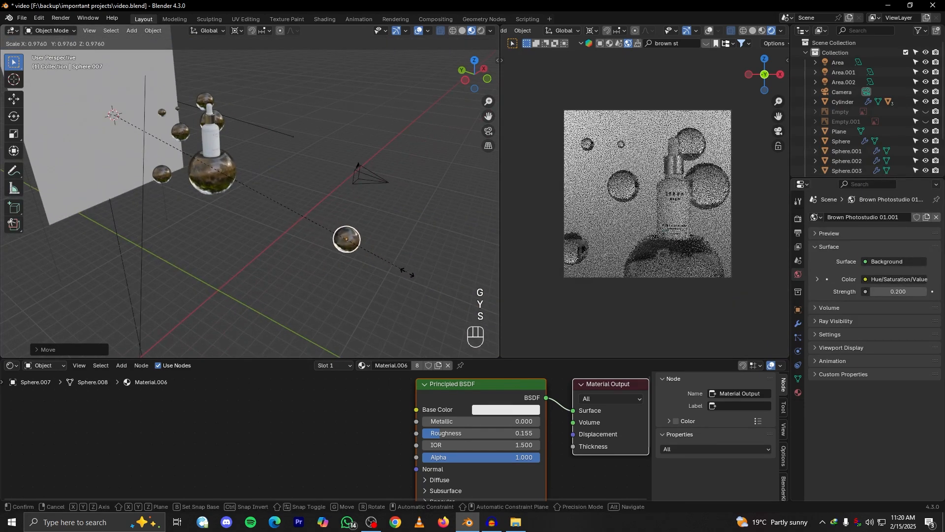
left_click(411, 274)
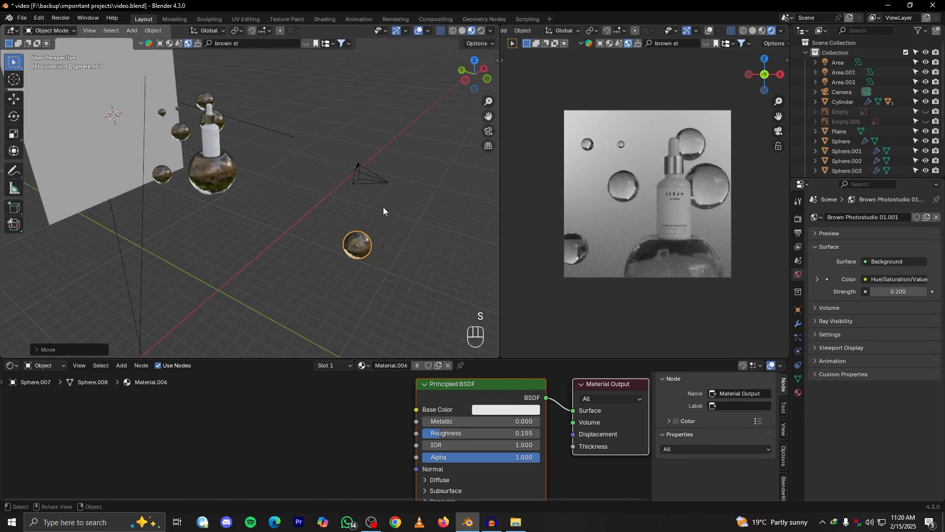
key("s")
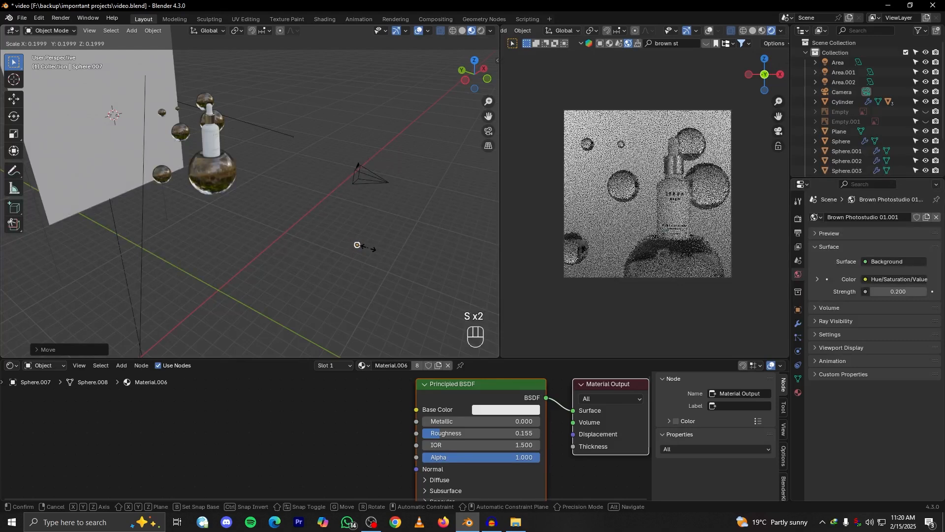
left_click(365, 247)
key("g")
key("z")
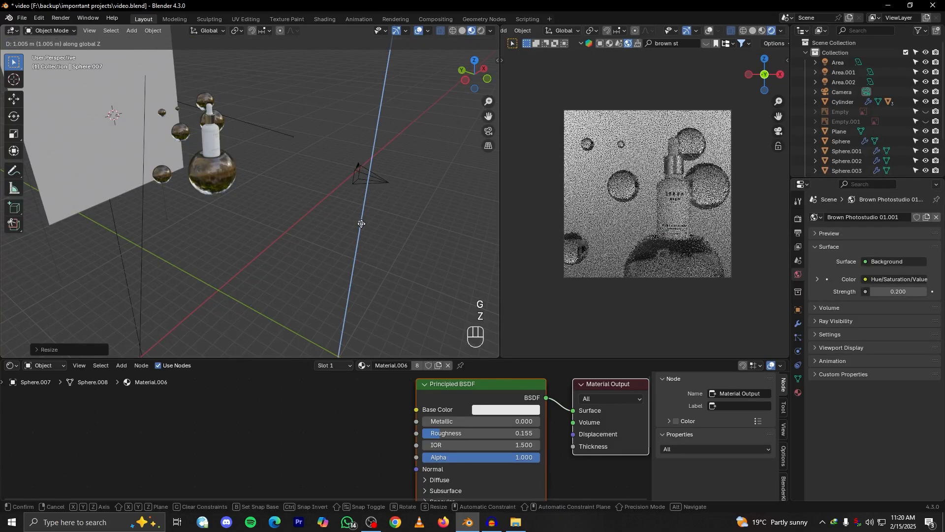
left_click(362, 224)
scroll(302, 245, "up", 4)
Add a particle system of type Hair to the large sphere beneath the bottle
left_click(139, 139)
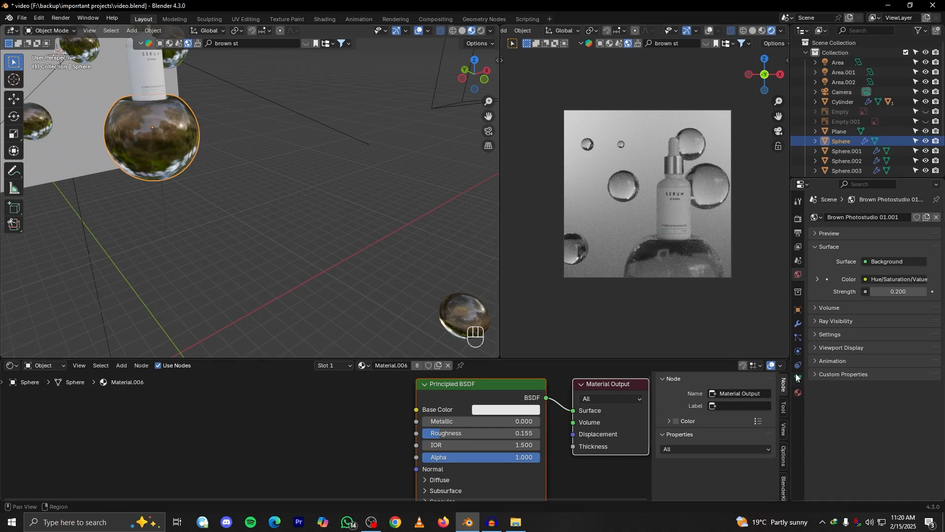
left_click(798, 338)
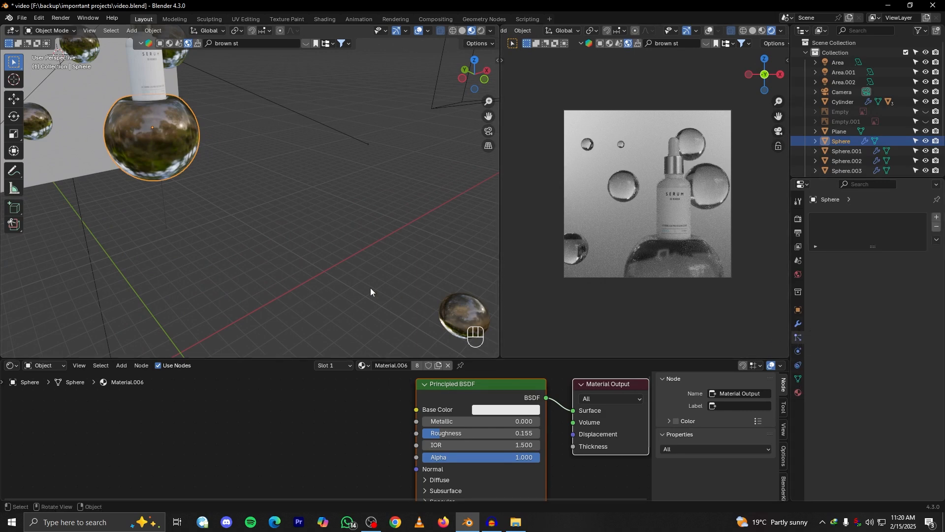
scroll(322, 265, "down", 3)
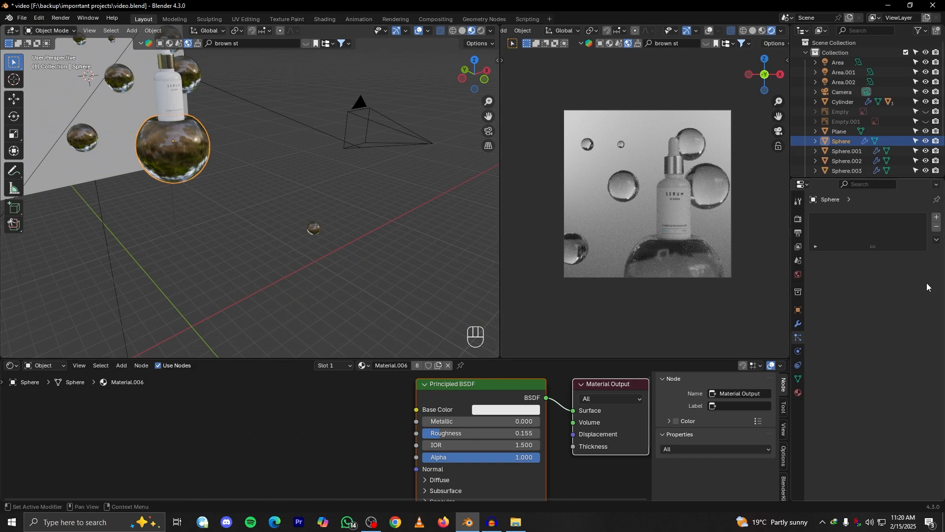
left_click(936, 219)
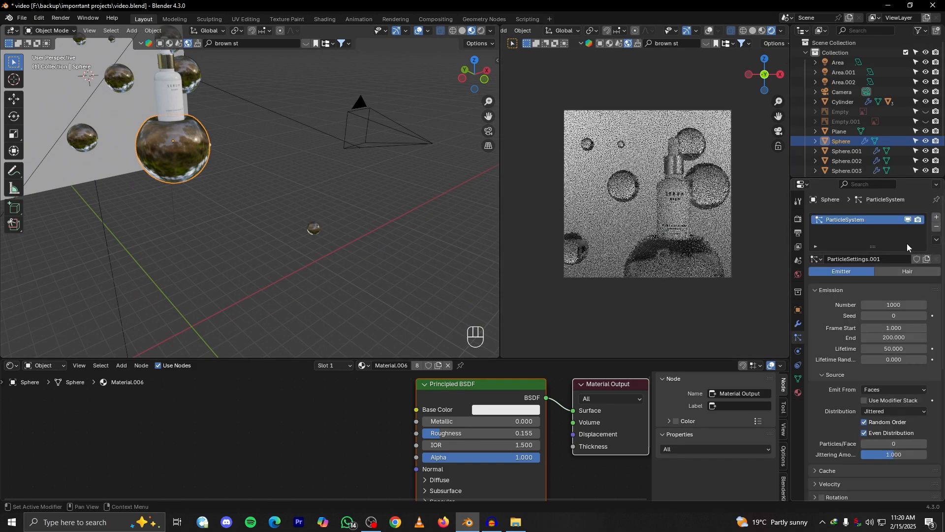
left_click(892, 271)
left_click_drag(303, 209, 330, 221, "alt")
scroll(325, 220, "up", 5)
left_click_drag(197, 147, 322, 226, "alt+shift")
left_click_drag(403, 278, 372, 235, "alt+shift")
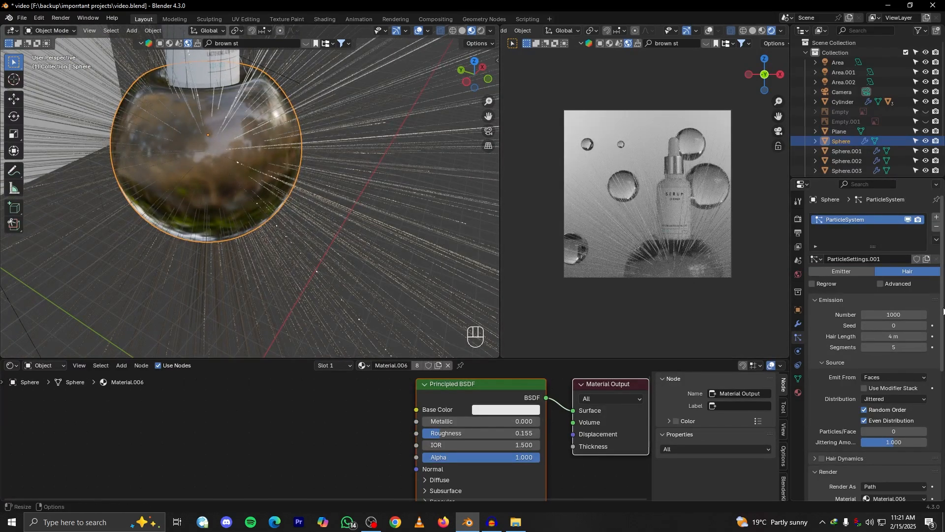
Set the hair particle number to 10 and emit the particles from the sphere's volume
left_click(887, 315)
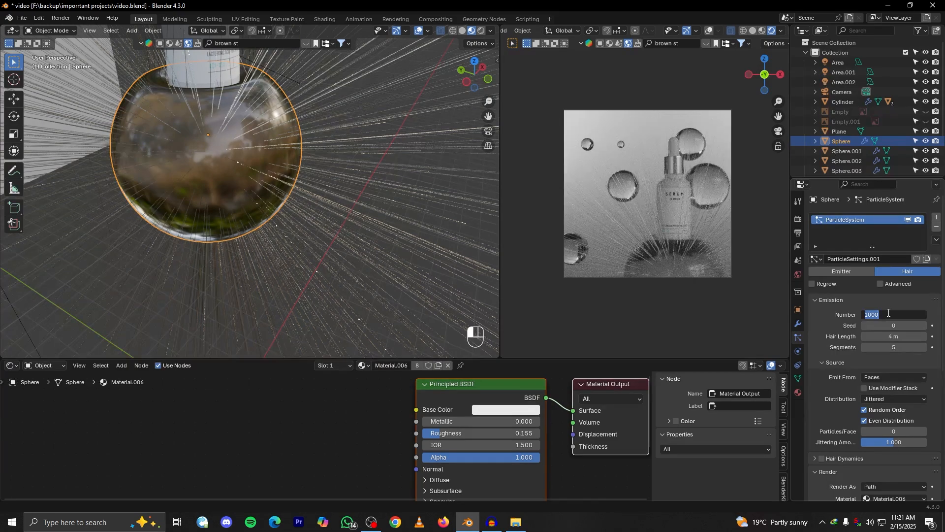
key("Return")
scroll(376, 247, "down", 4)
left_click_drag(376, 247, 354, 233, "alt")
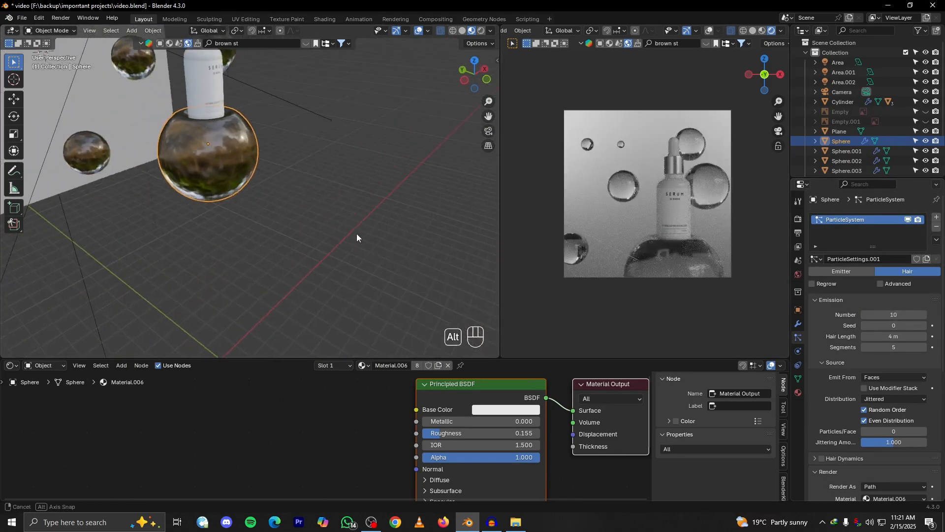
scroll(353, 233, "down", 4)
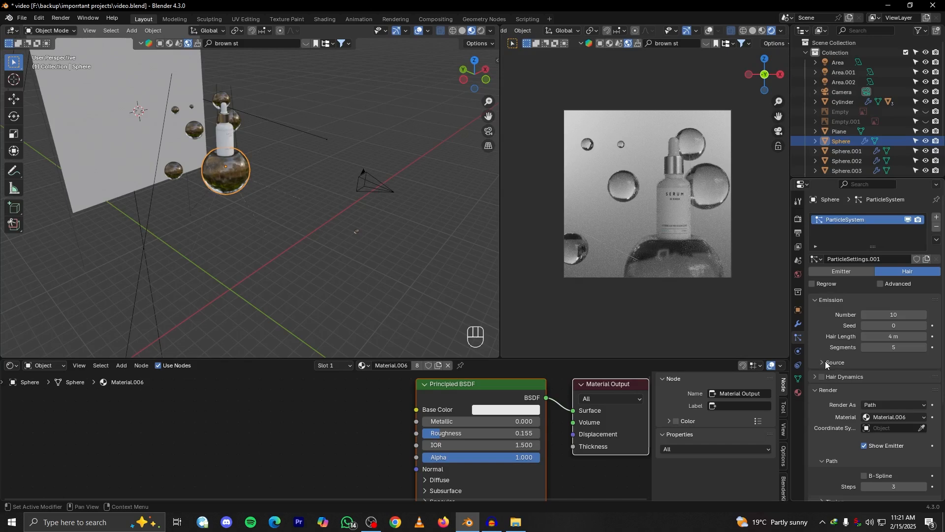
left_click(876, 377)
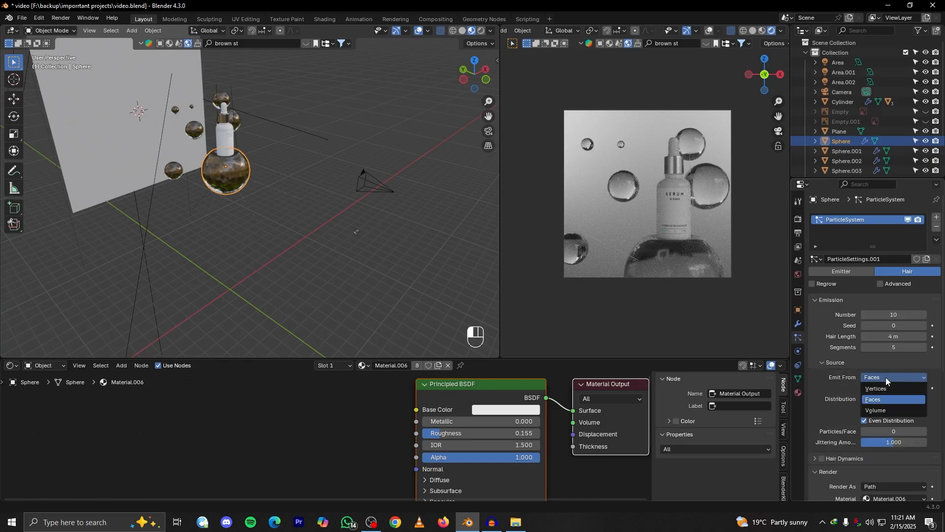
left_click(884, 414)
Render the particles as an object, using the tiny duplicated sphere in front as the instance object
scroll(861, 383, "down", 1)
scroll(860, 382, "down", 3)
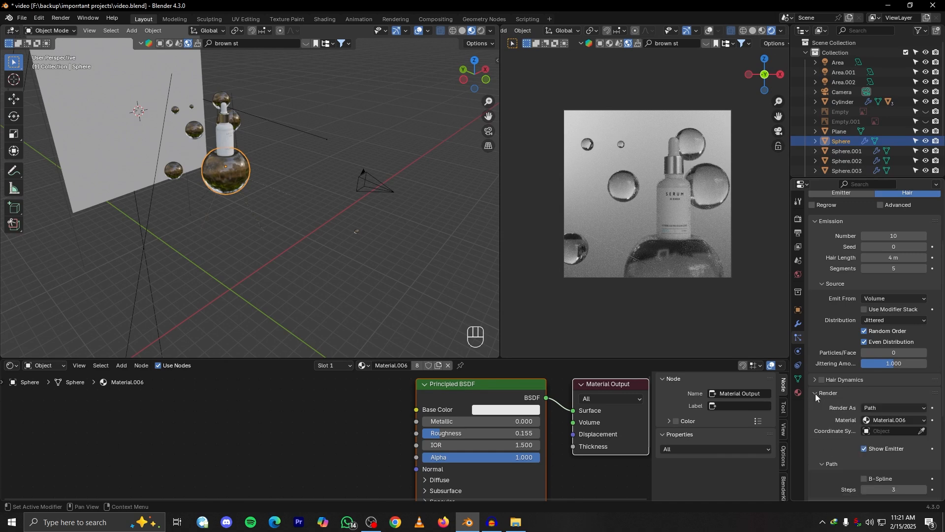
scroll(845, 365, "down", 2)
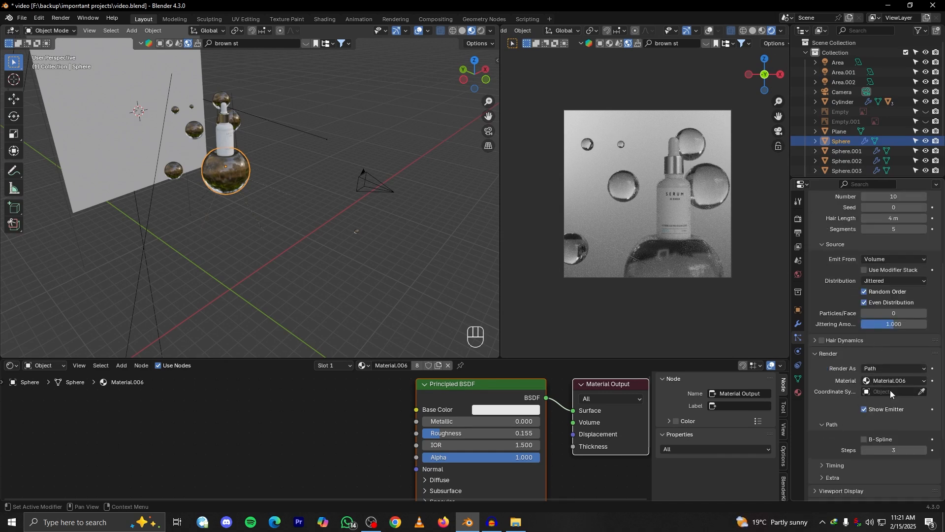
left_click(877, 370)
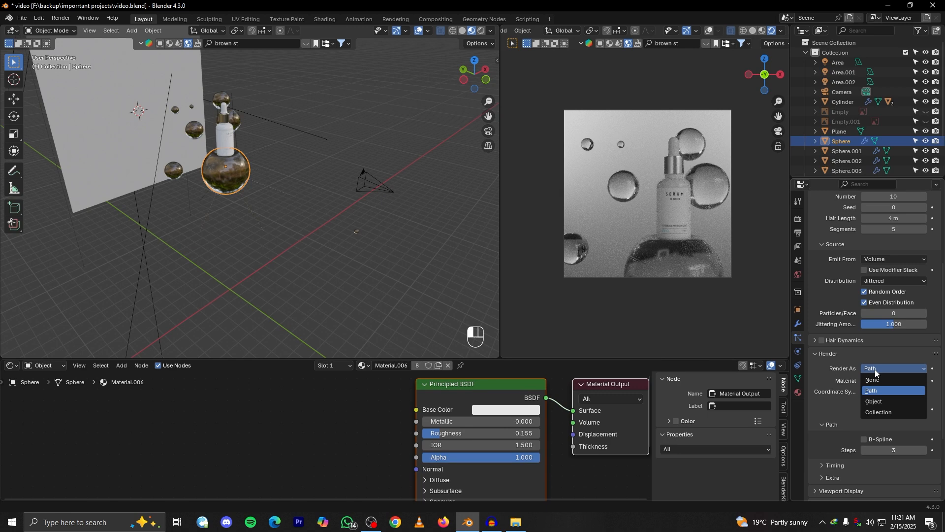
left_click(891, 401)
middle_click_drag(302, 224, 465, 291)
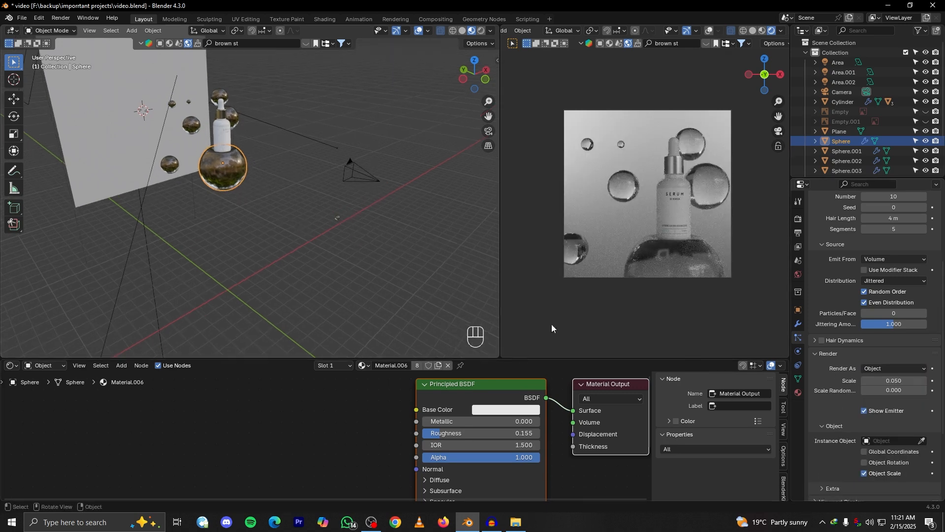
scroll(377, 279, "up", 5)
left_click_drag(410, 280, 349, 275, "alt+shift")
scroll(377, 278, "down", 2)
left_click(923, 440)
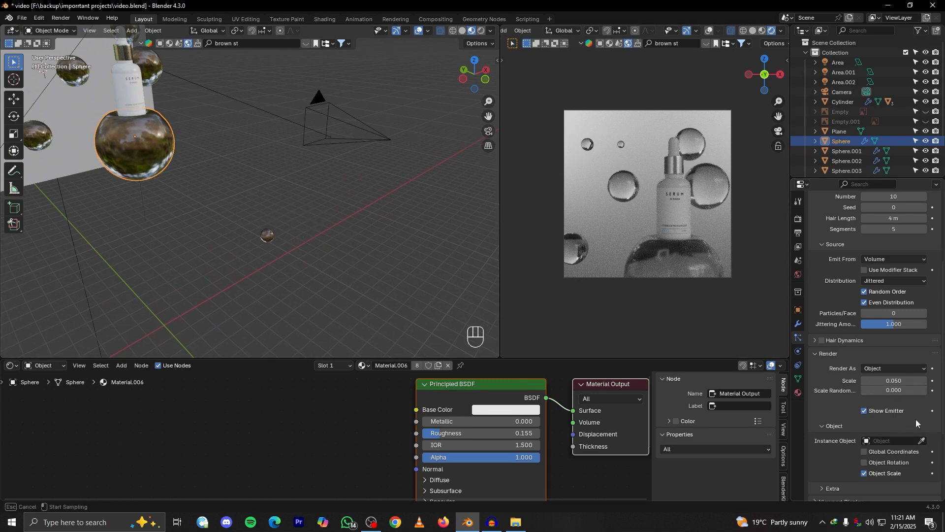
left_click(272, 231)
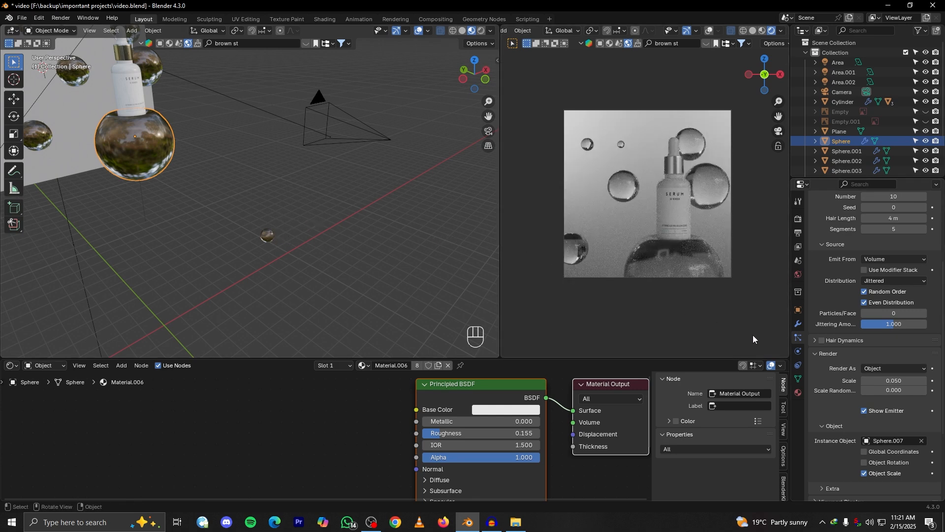
Set the particle number to 36 and the glass material's roughness to 0.109 while checking the bubbles up close in the render
middle_click_drag(223, 178, 271, 196)
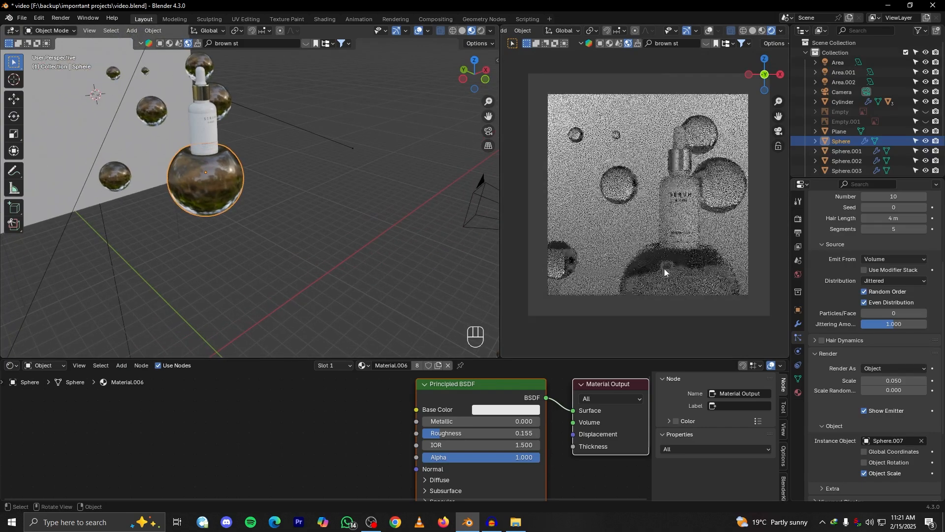
scroll(877, 296, "up", 5)
scroll(878, 296, "up", 1)
left_click_drag(880, 314, 888, 315)
left_click_drag(667, 296, 670, 264, "alt+shift")
scroll(704, 249, "up", 2)
left_click_drag(714, 314, 701, 249, "alt+shift")
scroll(700, 249, "up", 4)
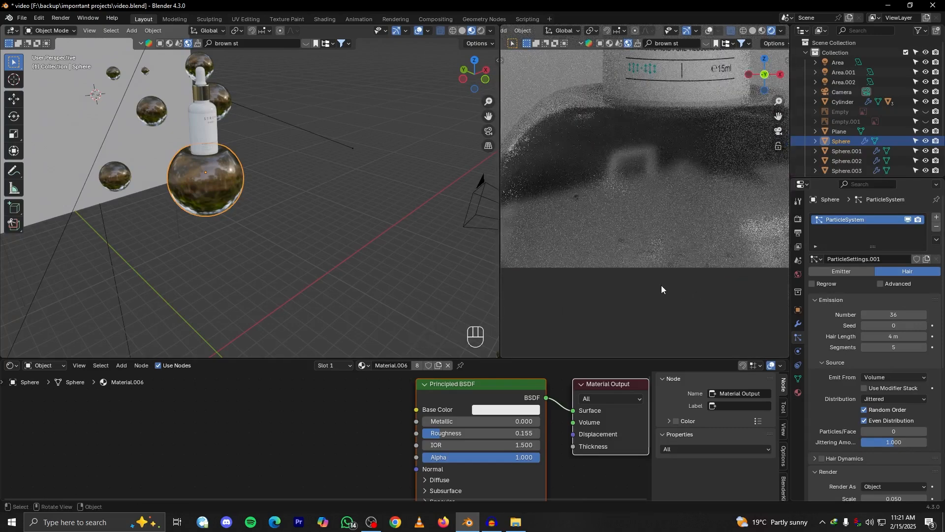
left_click_drag(451, 432, 446, 432)
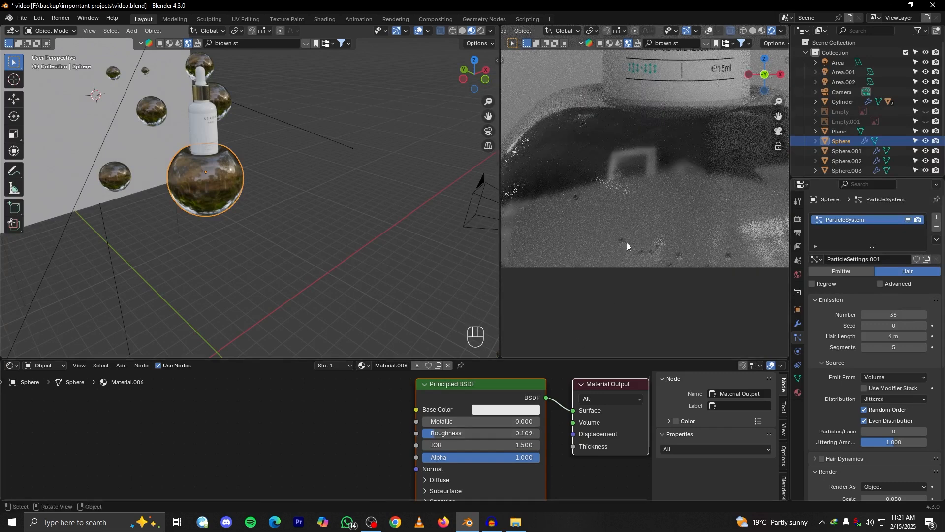
Set the particle seed of the large sphere beneath the bottle to 13, comparing bubble arrangements in the render
scroll(223, 249, "up", 2)
left_click_drag(235, 269, 354, 281, "alt")
scroll(632, 244, "down", 2)
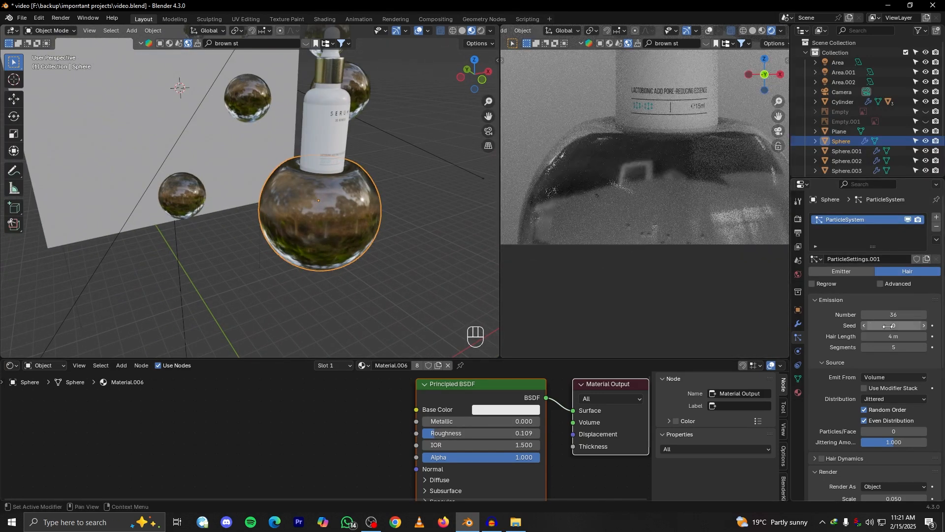
left_click_drag(884, 326, 932, 326)
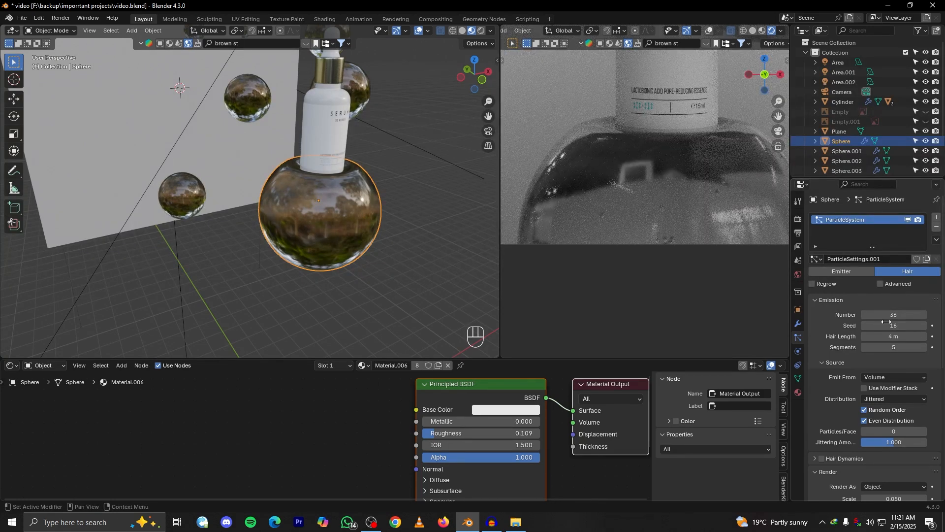
left_click_drag(889, 325, 905, 325)
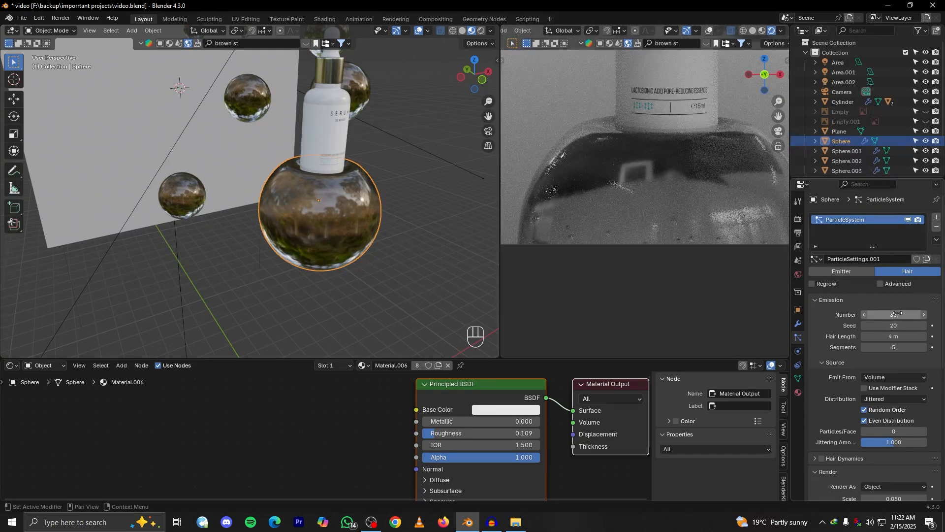
left_click_drag(917, 325, 906, 325)
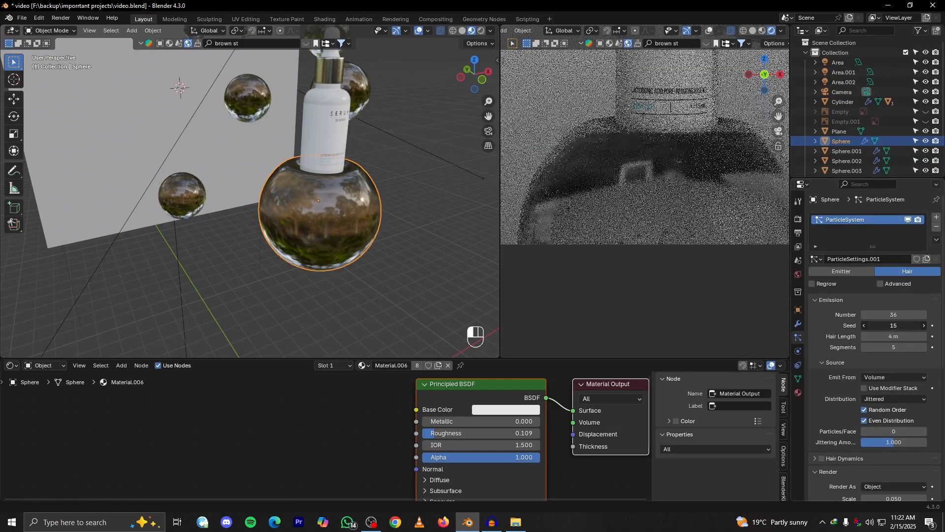
left_click_drag(907, 325, 901, 325)
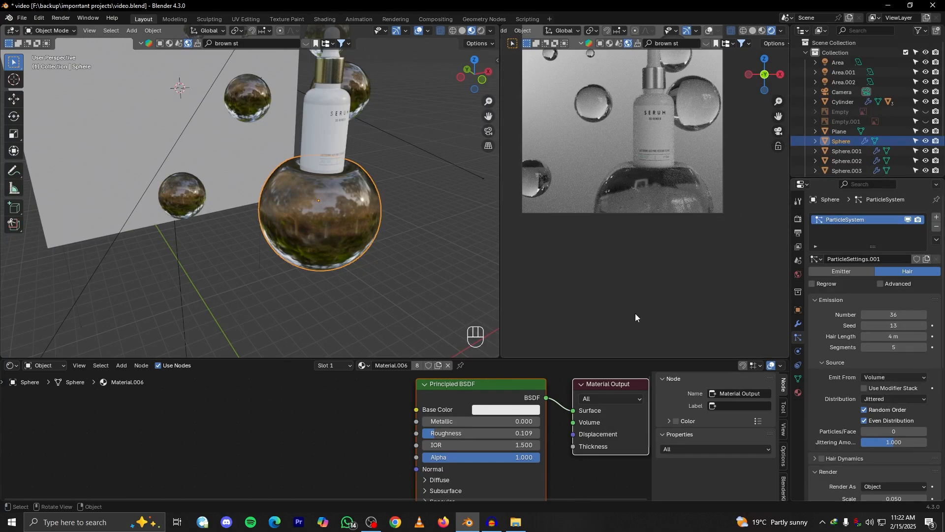
scroll(887, 406, "down", 10)
Set the particle render scale to 0.040 and the scale randomness to 0.132 for the large sphere's bubbles
scroll(883, 416, "up", 4)
mouse_move(894, 346)
left_mouse_down()
mouse_move(906, 345)
mouse_move(886, 356)
mouse_move(902, 355)
left_mouse_up()
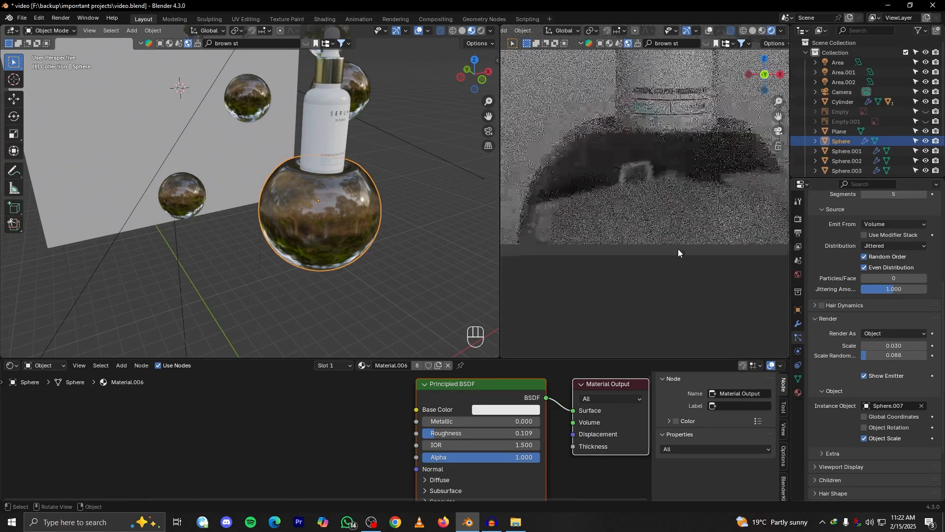
left_click_drag(892, 346, 910, 356)
scroll(624, 224, "down", 6)
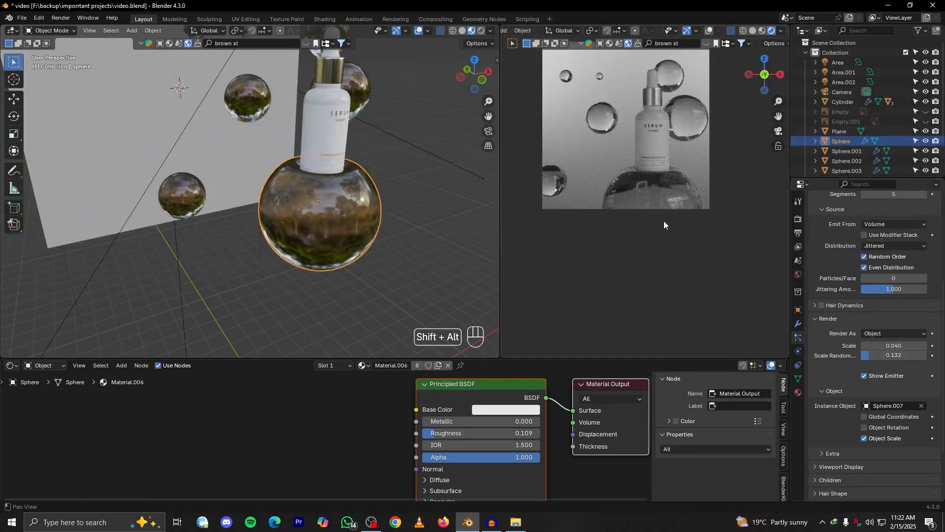
Copy the large sphere's active particle system to all the floating glass spheres around the bottle
middle_click_drag(305, 236, 460, 262)
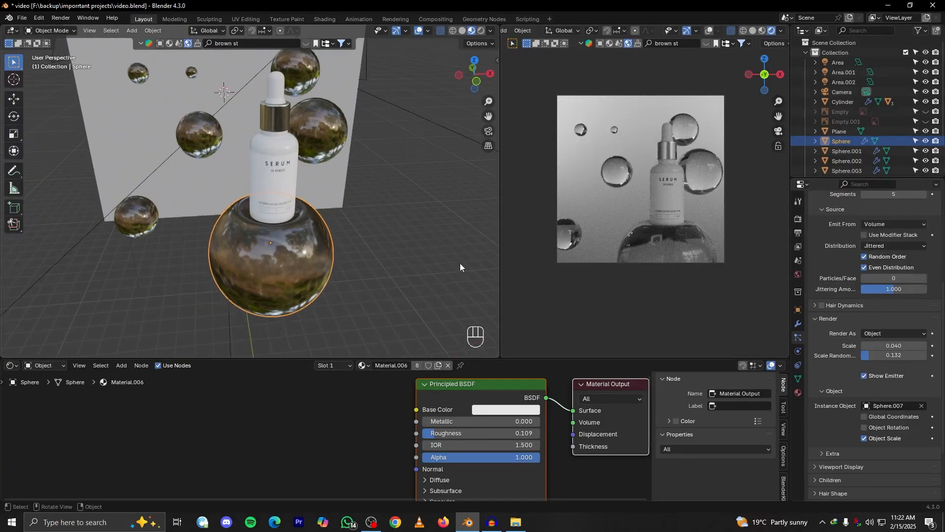
left_click(332, 134)
middle_click_drag(333, 134, 370, 190, "shift")
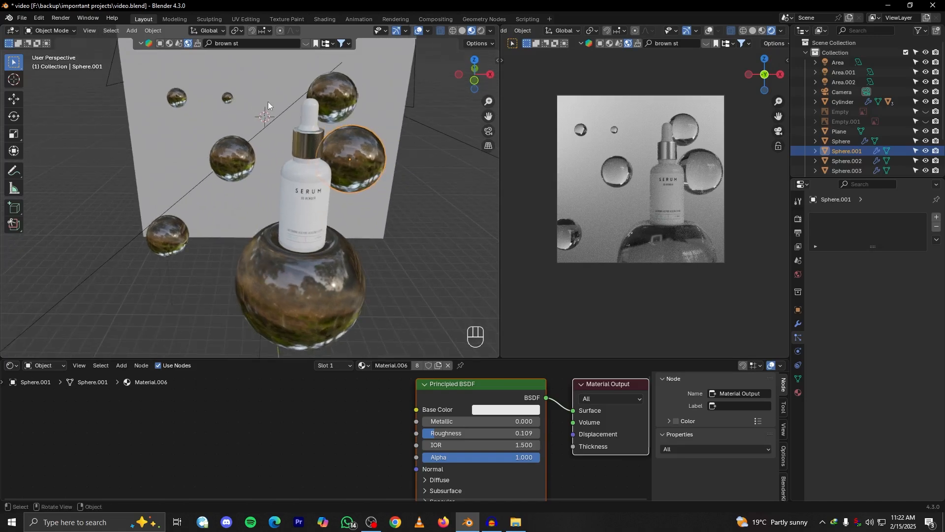
left_click(178, 98)
left_click(335, 96, "shift")
left_click(352, 153, "shift")
left_click(229, 164, "shift")
left_click(172, 233, "shift")
left_click(280, 287, "shift")
middle_click_drag(297, 300, 350, 226)
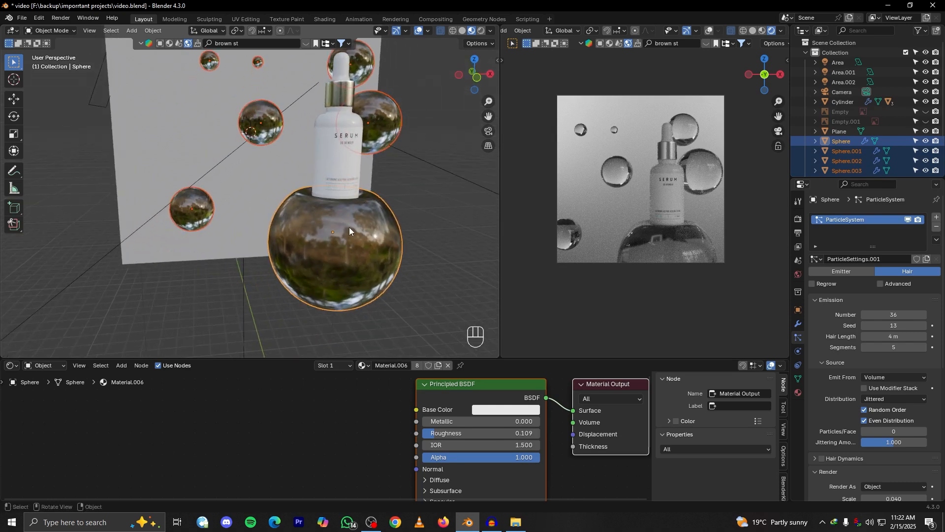
left_click(936, 240)
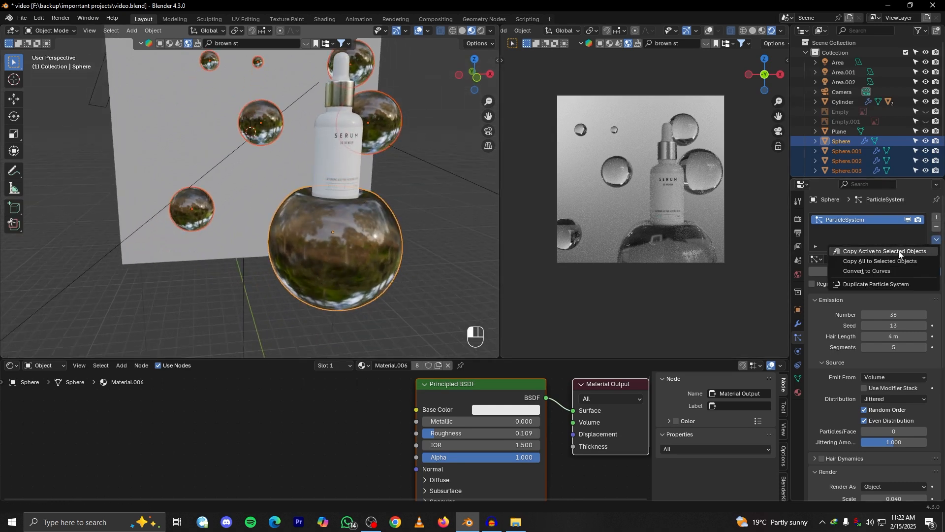
left_click(914, 252)
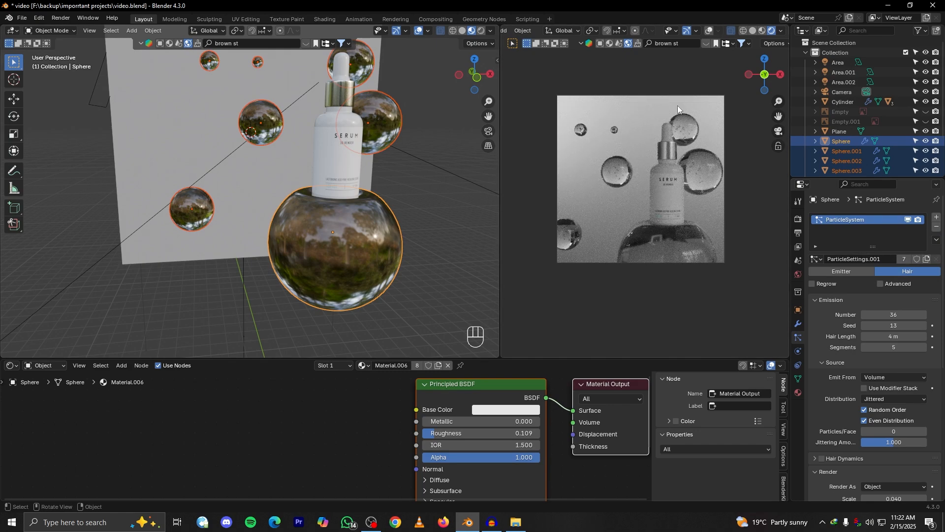
Examine the bubbles inside the floating glass spheres in the rendered camera view
scroll(610, 196, "up", 4)
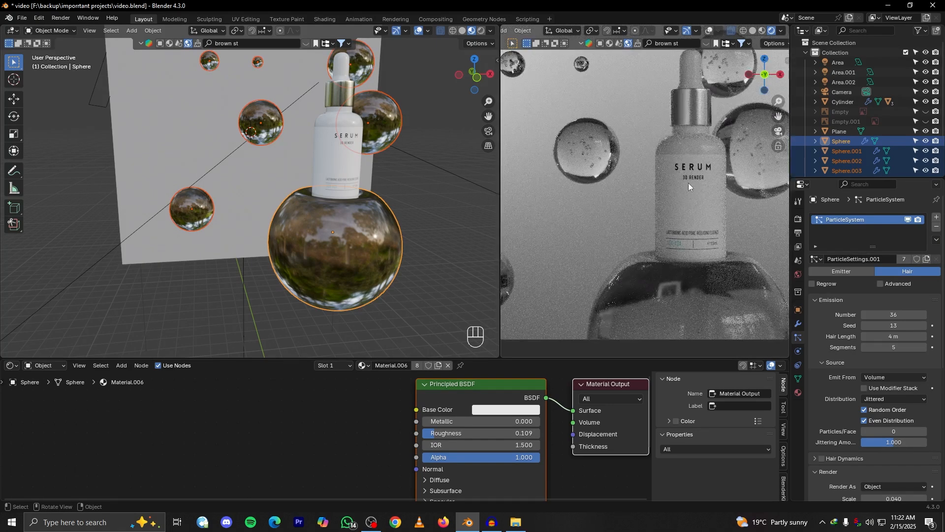
scroll(688, 182, "down", 3)
scroll(622, 176, "up", 3)
scroll(599, 190, "down", 1)
left_click_drag(349, 221, 367, 255, "alt+shift")
scroll(620, 229, "down", 2)
left_click_drag(626, 236, 652, 261, "alt+shift")
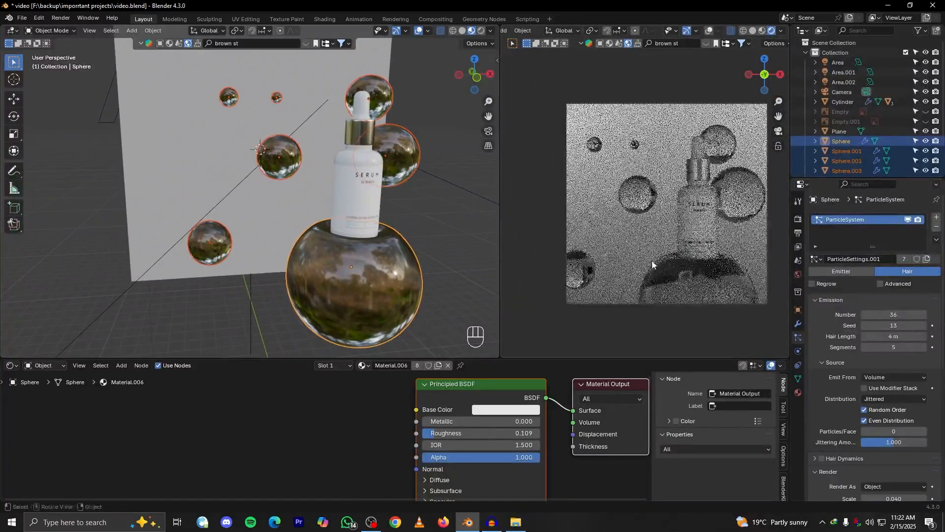
Give the largest floating sphere beside the bottle its own particle settings, with number 39 and seed 3
left_click(285, 159)
left_click_drag(256, 170, 325, 182, "alt+shift")
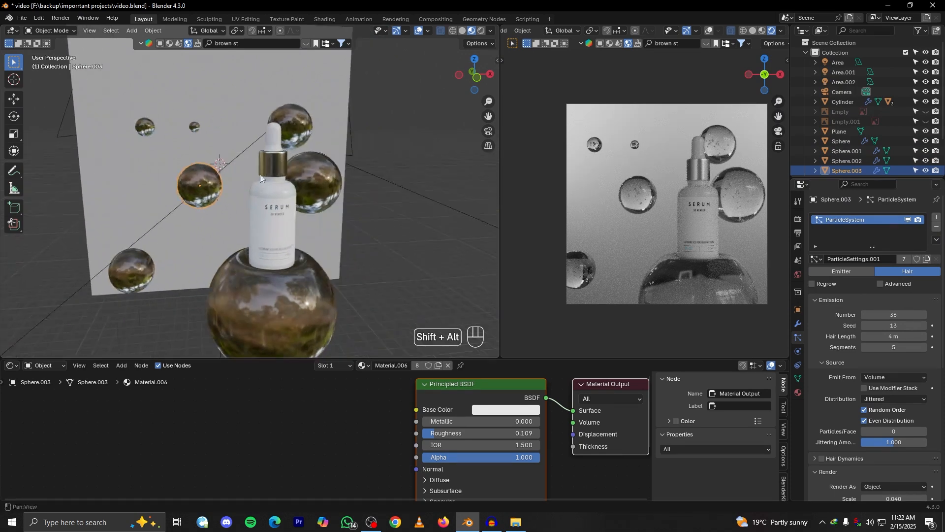
left_click(325, 182)
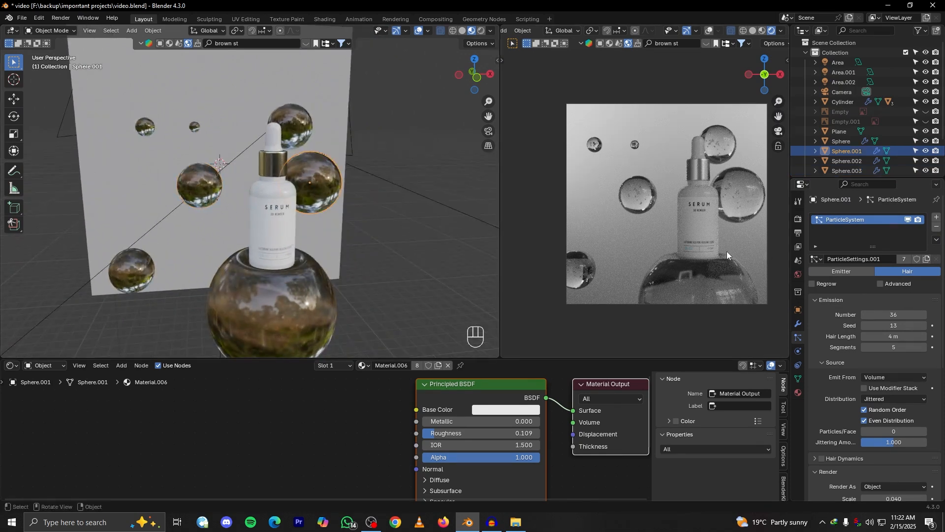
left_click(926, 260)
mouse_move(895, 314)
left_mouse_down()
mouse_move(906, 313)
mouse_move(884, 326)
left_mouse_up()
left_click_drag(895, 322, 886, 315)
Undo the shared number change and give the sphere behind the dropper its own particle settings, with number 14 and seed 12
left_click(727, 138)
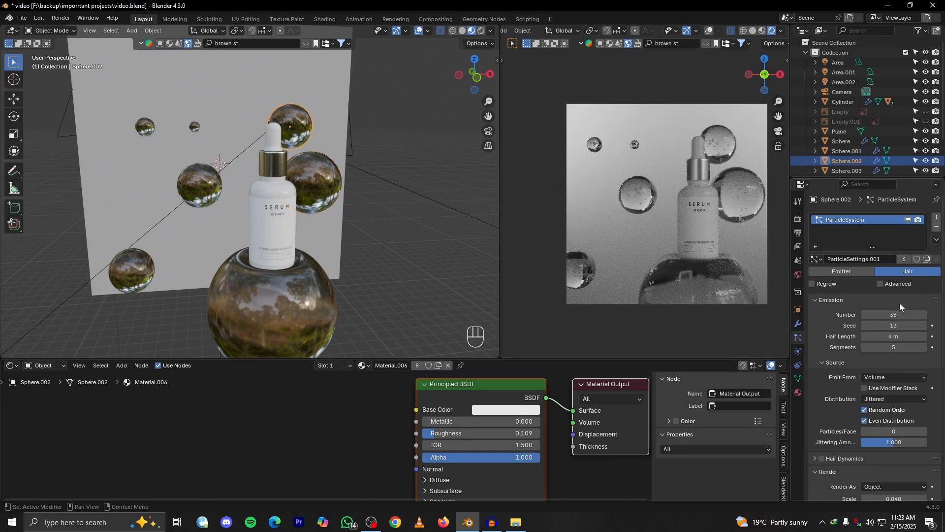
left_click(927, 260)
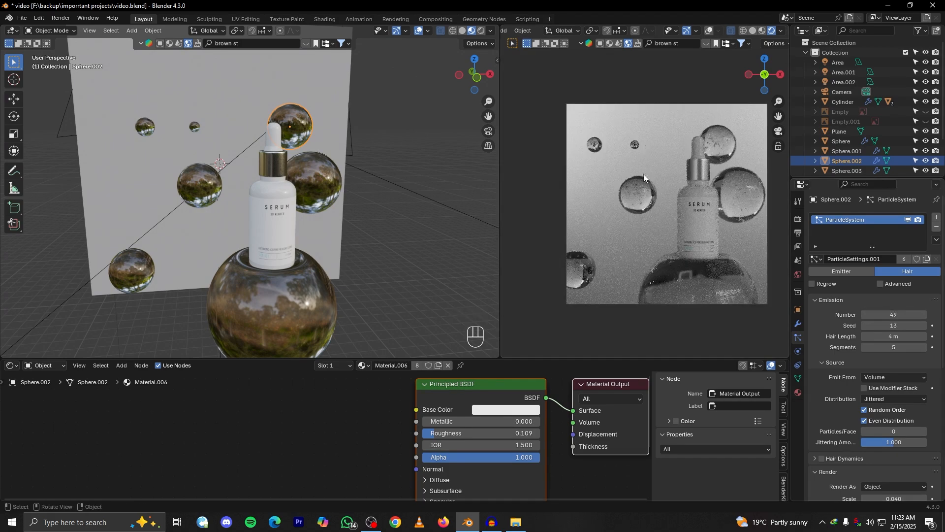
key("ctrl+z")
left_click(926, 260)
mouse_move(897, 314)
left_mouse_down()
mouse_move(868, 314)
mouse_move(897, 314)
mouse_move(902, 325)
mouse_move(891, 325)
left_mouse_up()
scroll(650, 224, "up", 5)
scroll(644, 236, "down", 5)
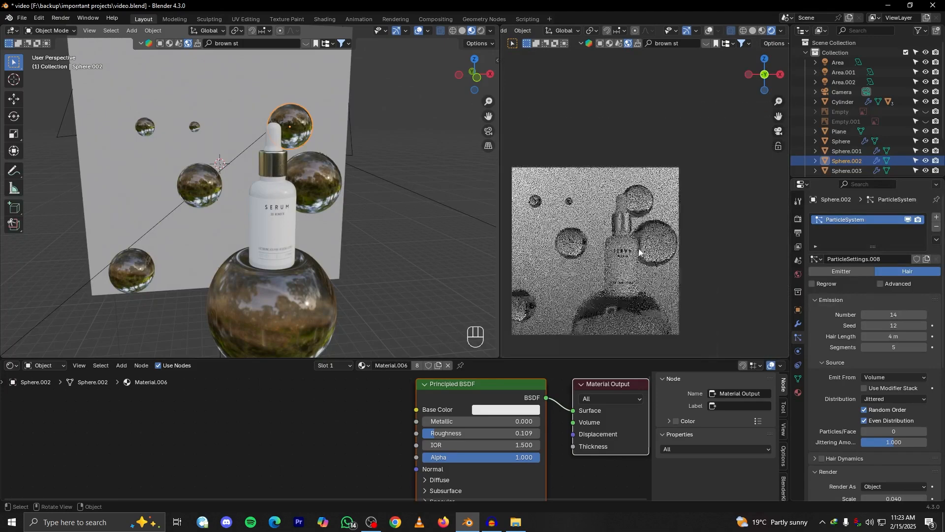
Give the floating sphere at the render's lower-left edge its own particle settings and adjust their number and seed
left_click(613, 285)
left_click(927, 258)
mouse_move(893, 315)
left_mouse_down()
mouse_move(880, 315)
mouse_move(901, 326)
left_mouse_up()
Give the second-smallest floating sphere its own particle settings, reduce the number to 7 and adjust the seed
scroll(645, 260, "up", 3)
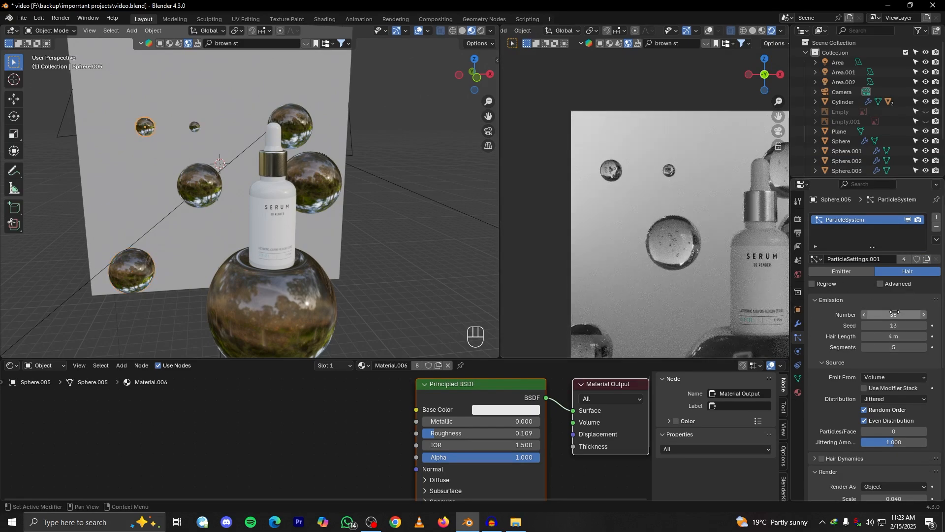
left_click_drag(893, 315, 874, 315)
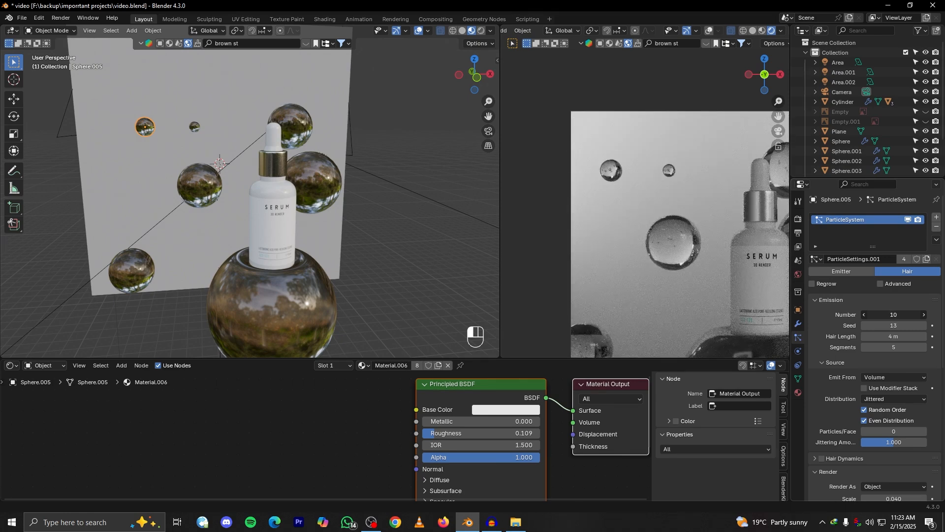
left_click(903, 259)
left_click_drag(902, 317, 894, 317, "shift")
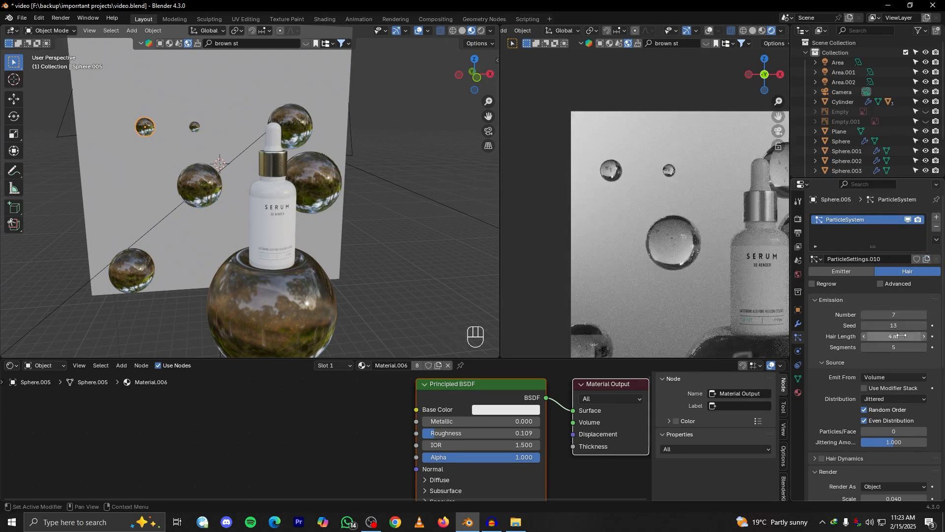
left_click_drag(893, 326, 889, 325)
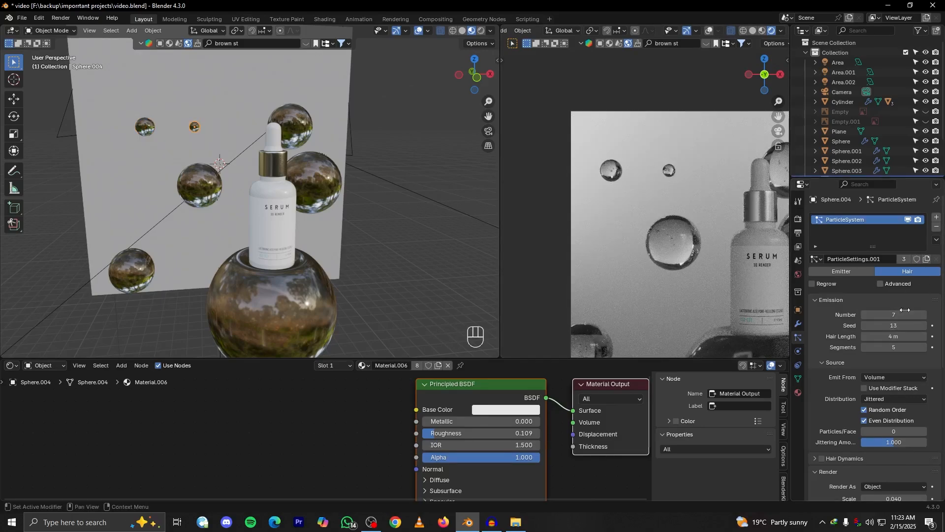
Set the particle number and the seed of the tiniest floating sphere to 3
left_click_drag(906, 315, 894, 325)
scroll(696, 253, "down", 2)
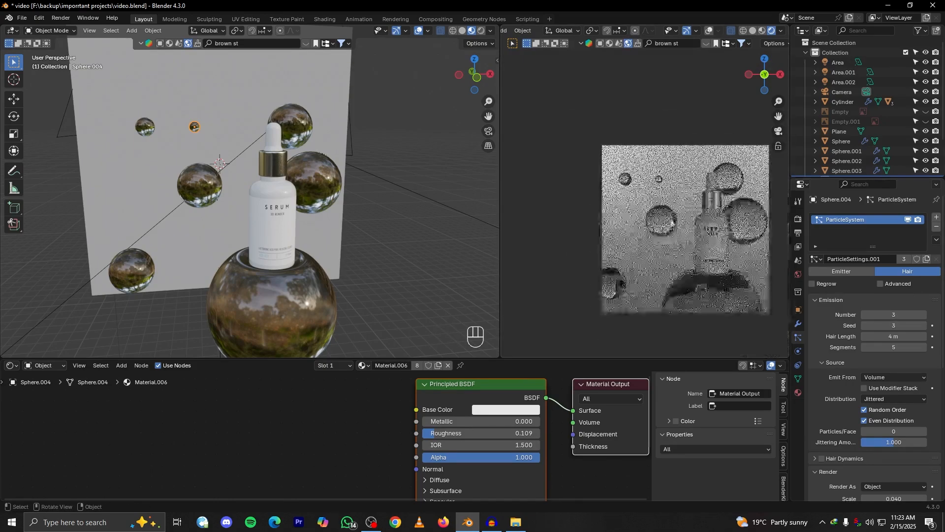
Set the shared particle number and seed to 13, and give the mid-sized sphere left of the bottle its own settings with number 16
left_click(670, 221)
scroll(672, 224, "up", 3)
mouse_move(895, 317)
left_mouse_down()
mouse_move(918, 316)
mouse_move(896, 321)
left_mouse_up()
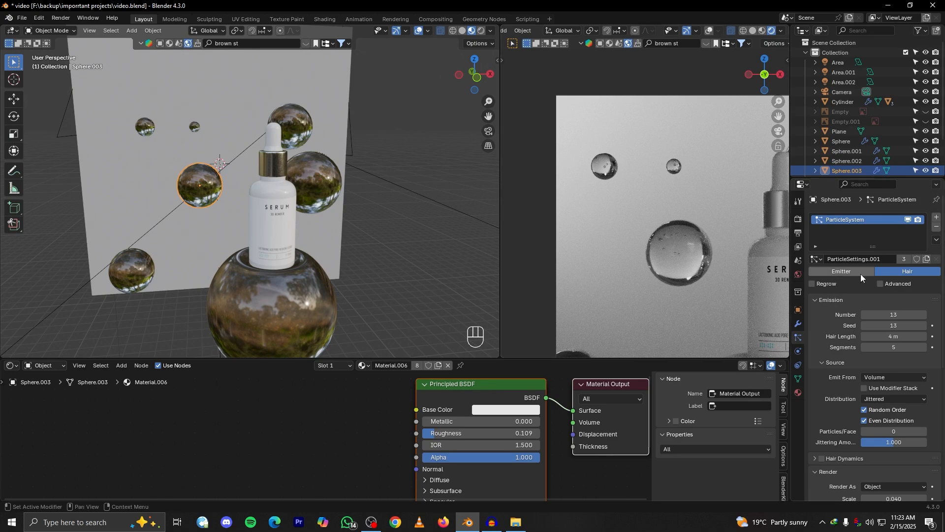
left_click(926, 259)
left_click_drag(885, 315, 893, 314)
Lower the glass material's roughness to 0.091 on the large sphere beneath the bottle
scroll(690, 259, "down", 5)
scroll(717, 293, "up", 1)
middle_click_drag(713, 295, 680, 238, "shift")
scroll(700, 264, "up", 6)
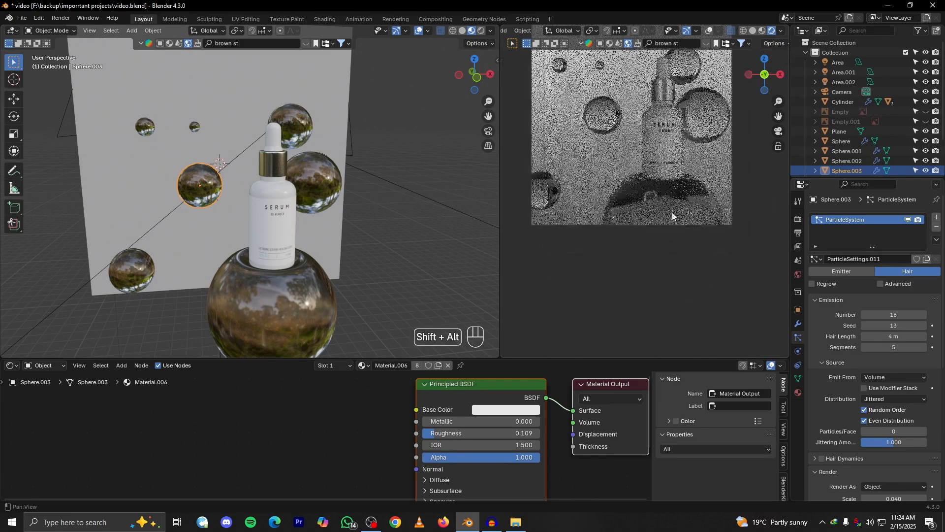
middle_click_drag(352, 322, 351, 256, "shift")
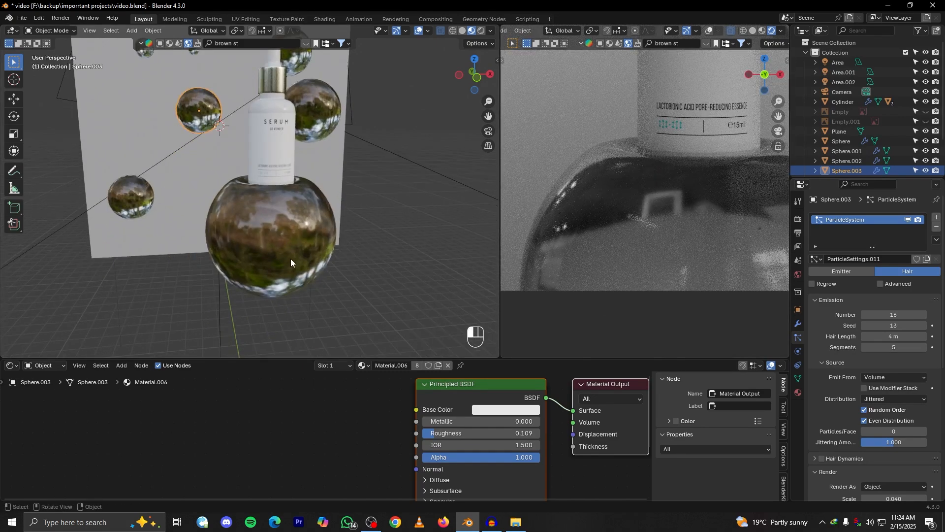
left_click(290, 259)
left_click_drag(450, 433, 448, 433)
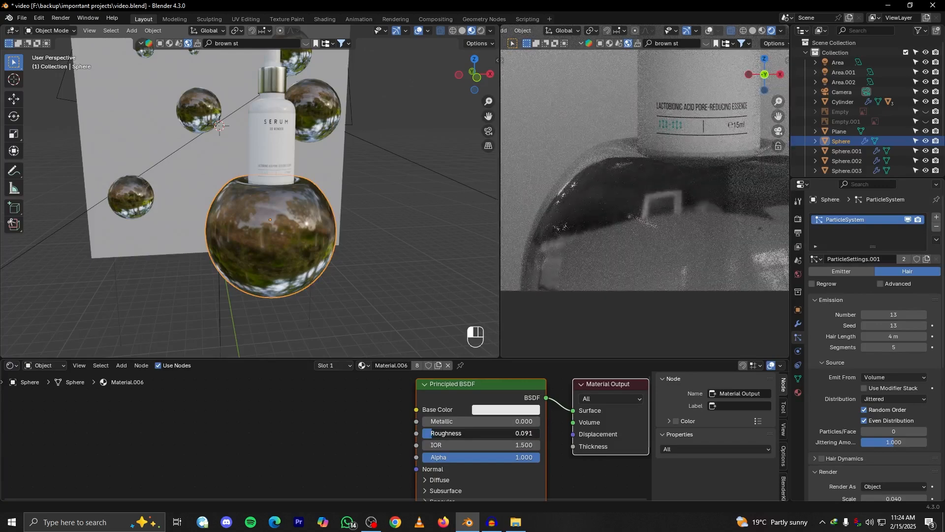
Raise the large sphere's particle number to 33 and check the whole composition in the render
scroll(589, 288, "down", 3)
scroll(633, 314, "up", 2)
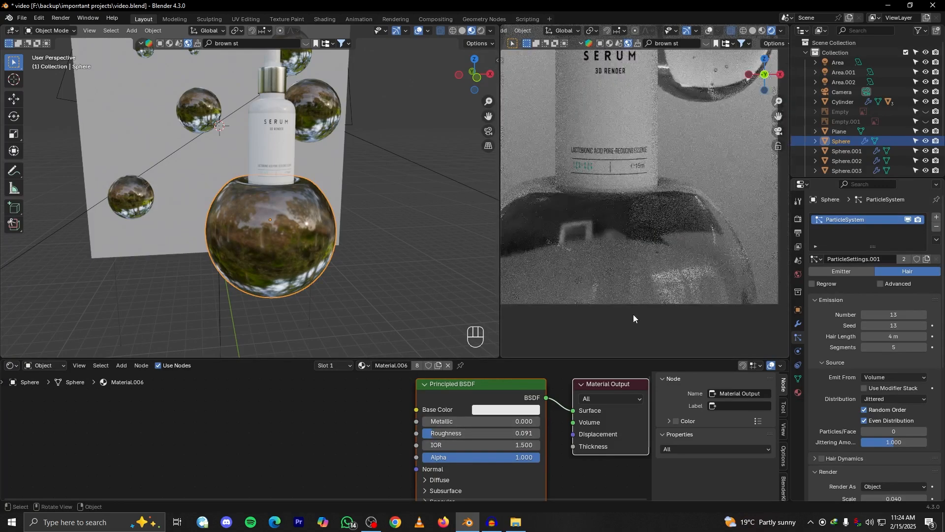
left_click_drag(886, 314, 896, 314)
scroll(635, 276, "down", 3)
left_click_drag(684, 240, 708, 261, "alt+shift")
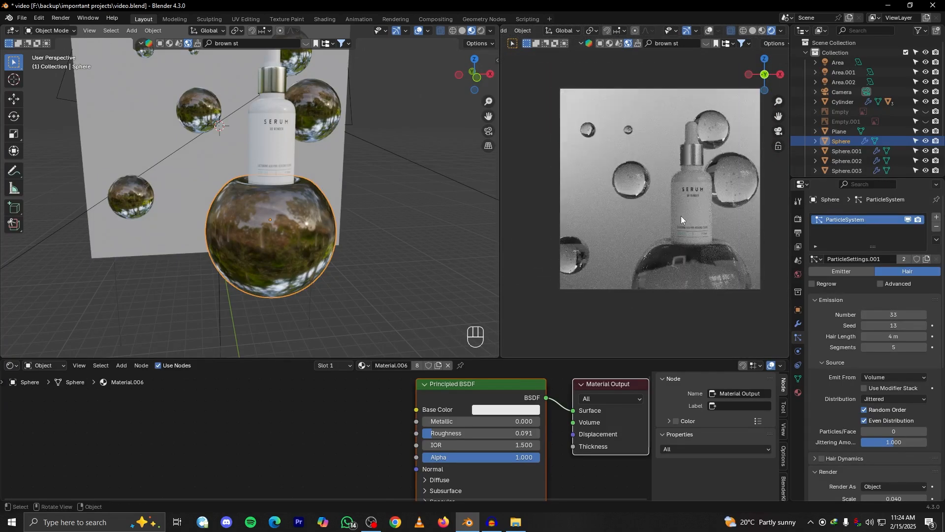
scroll(696, 213, "down", 2)
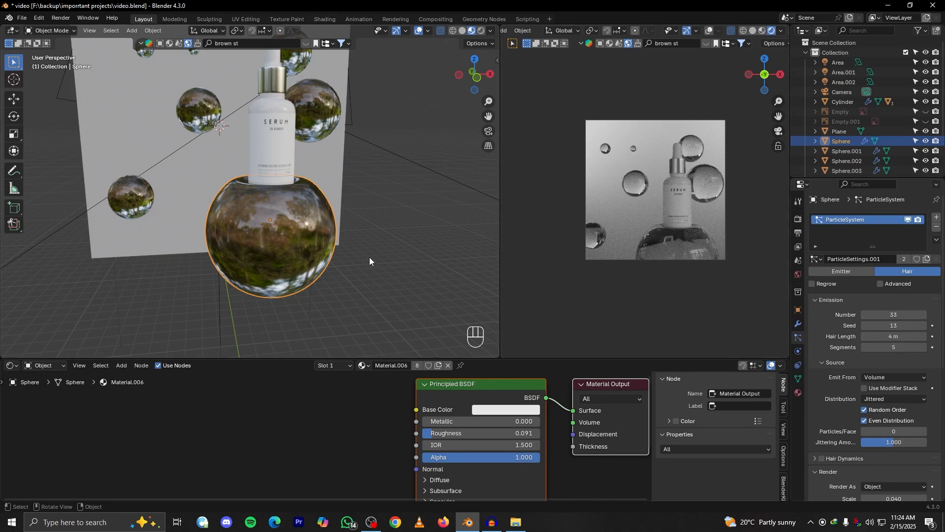
Snap the 3D cursor to the bottle's label
scroll(370, 257, "down", 5)
middle_click_drag(338, 253, 310, 276)
scroll(369, 249, "down", 2)
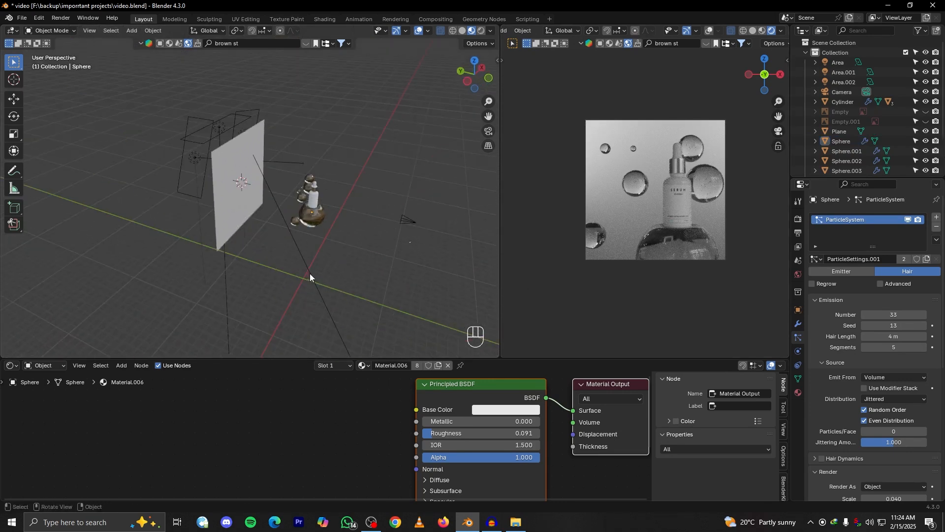
left_click(313, 202)
scroll(324, 206, "up", 3)
mouse_move(325, 207)
left_mouse_down("alt+shift")
mouse_move(344, 234)
mouse_move(309, 217)
mouse_move(335, 217)
left_mouse_up("alt+shift")
scroll(310, 217, "up", 2)
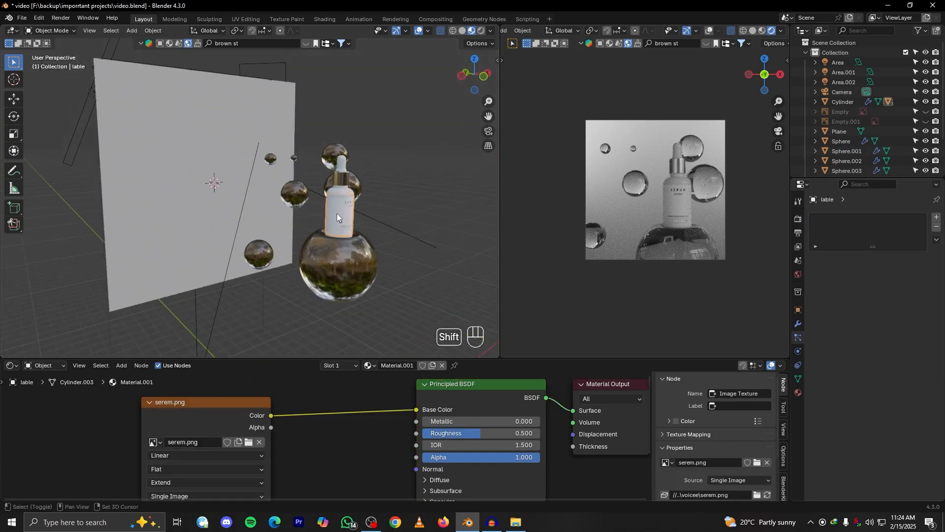
key("shift+s")
left_click(347, 279)
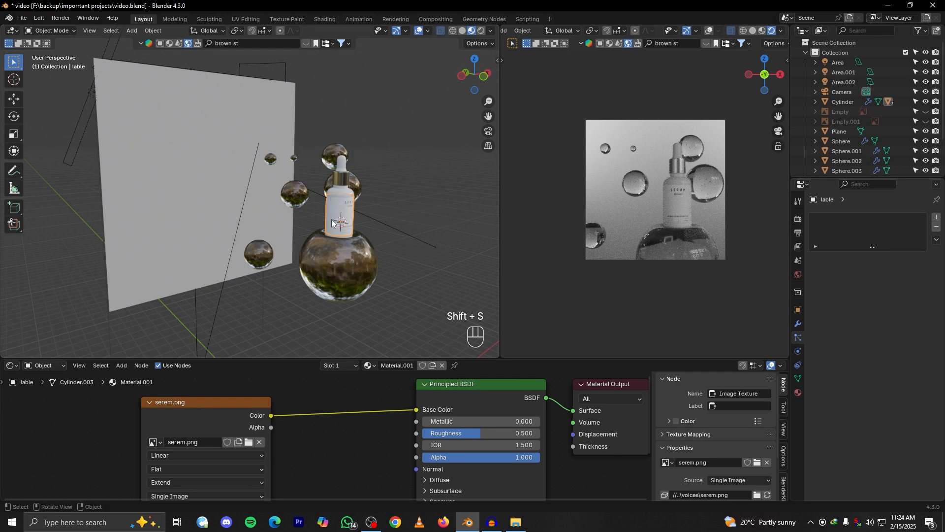
Add an area light at the 3D cursor on the bottle's label
left_click_drag(344, 227, 365, 239, "alt")
key("shift+a")
mouse_move(315, 368)
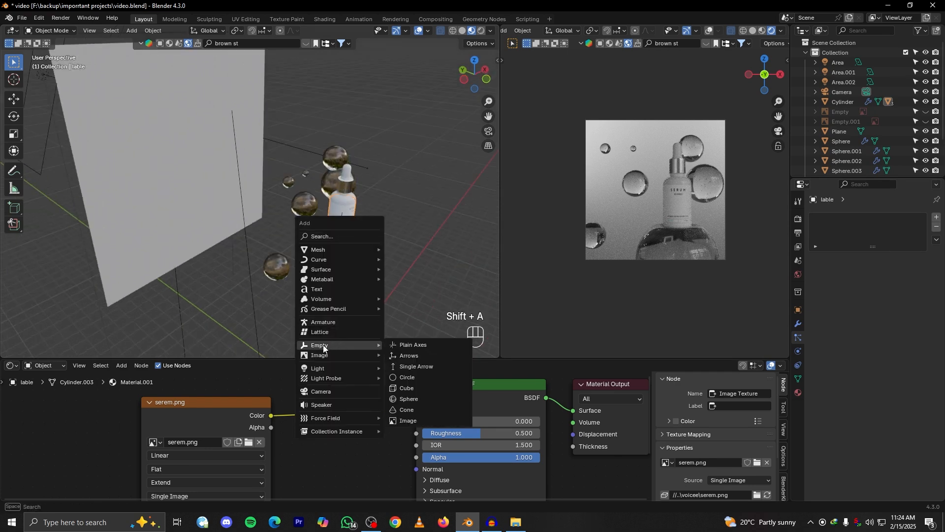
left_click(404, 400)
left_click_drag(365, 279, 367, 232, "alt")
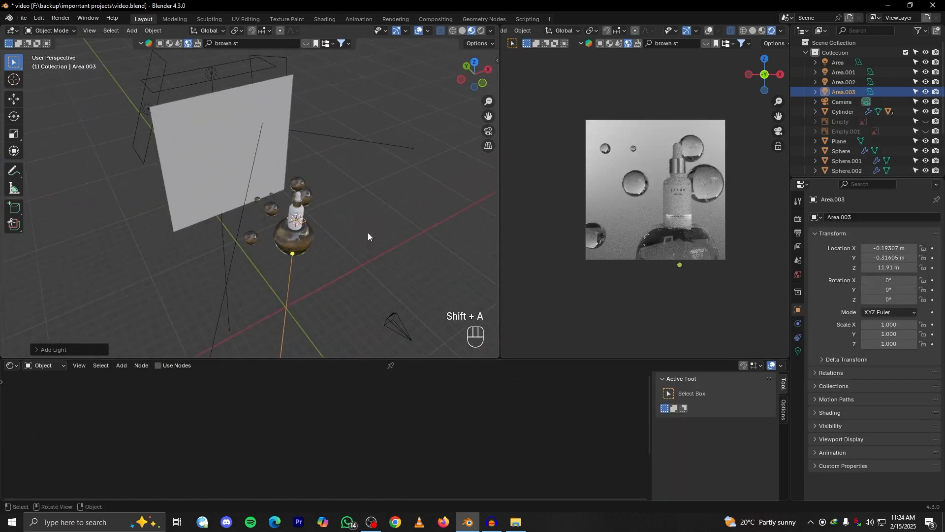
Move the new area light along X to about -8.16 m and scale it up uniformly to about 4.175
key("g")
key("y")
key("x")
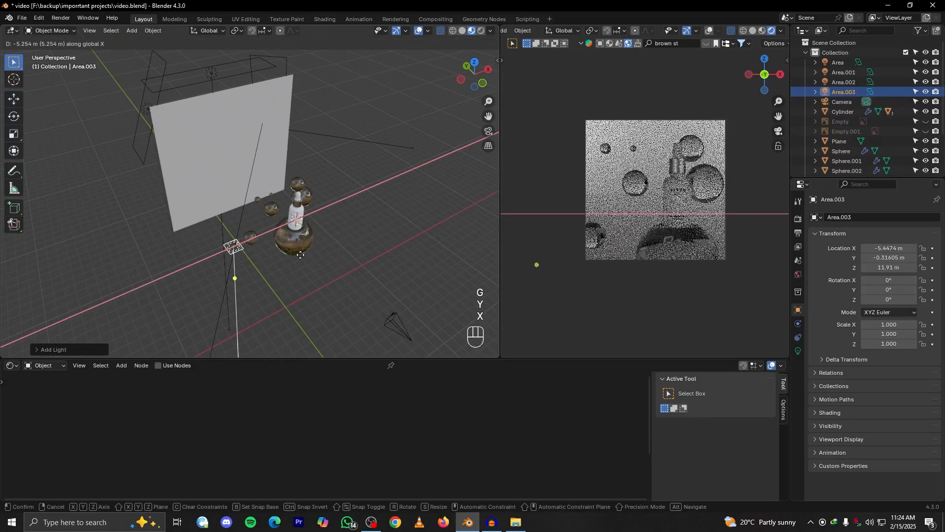
left_click(264, 265)
left_click_drag(264, 264, 302, 266, "alt")
key("s")
left_click(429, 291)
Try to rotate the area light 90° about the Y axis, and undo the rotation
key("r")
key("x")
key("r")
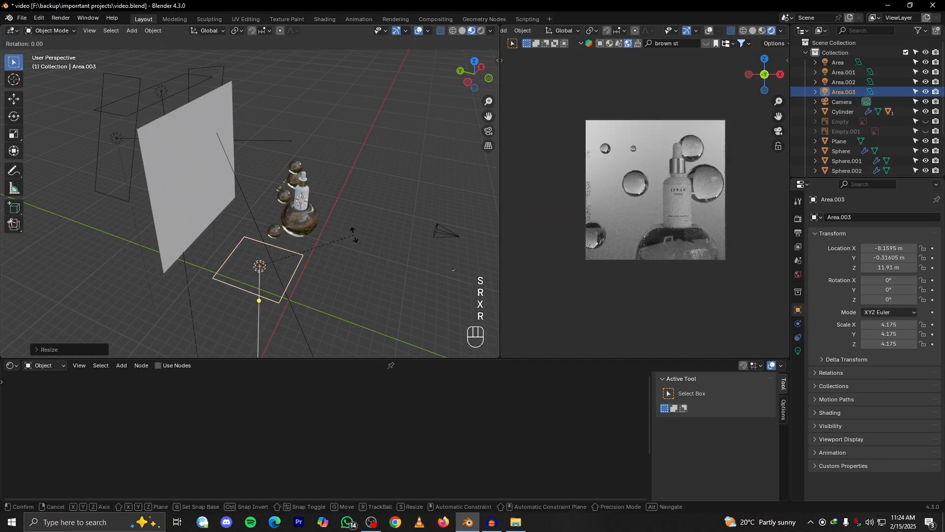
key("u")
key("KP_9")
key("KP_0")
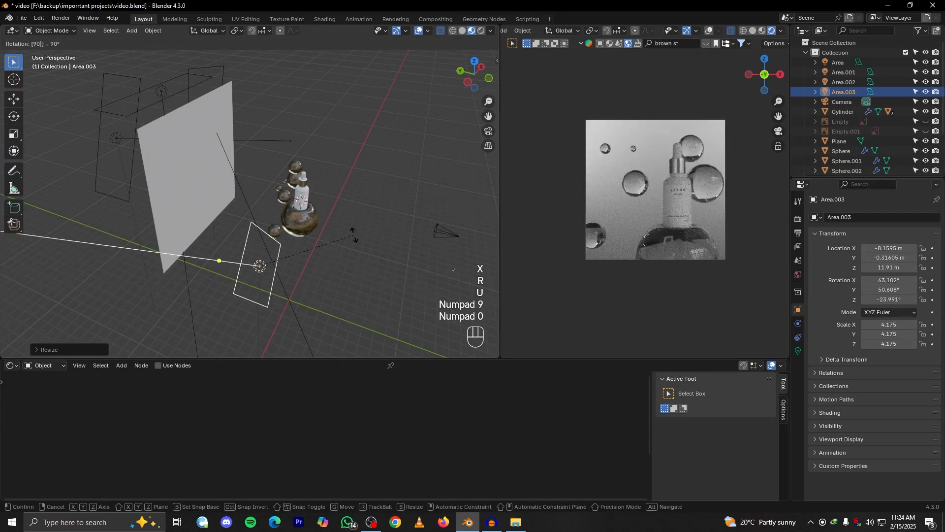
key("r")
key("y")
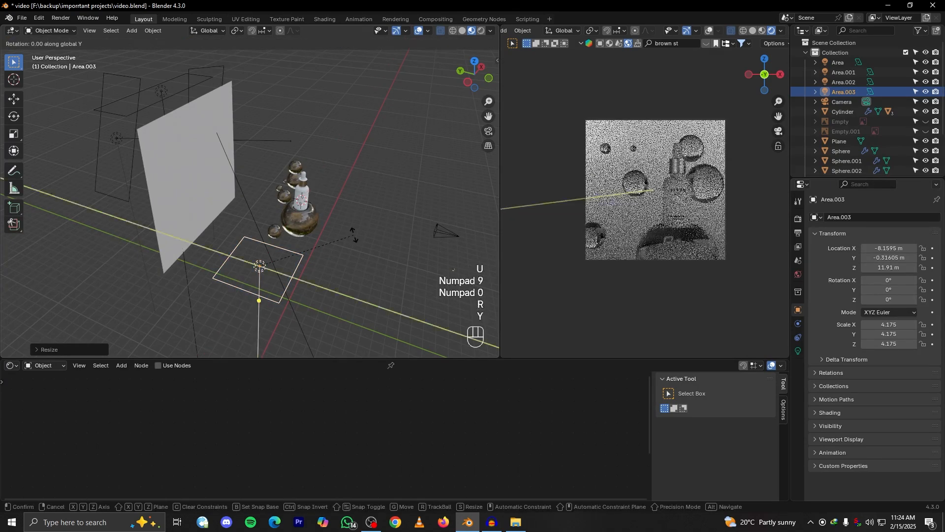
key("KP_9")
key("KP_0")
left_click(306, 282)
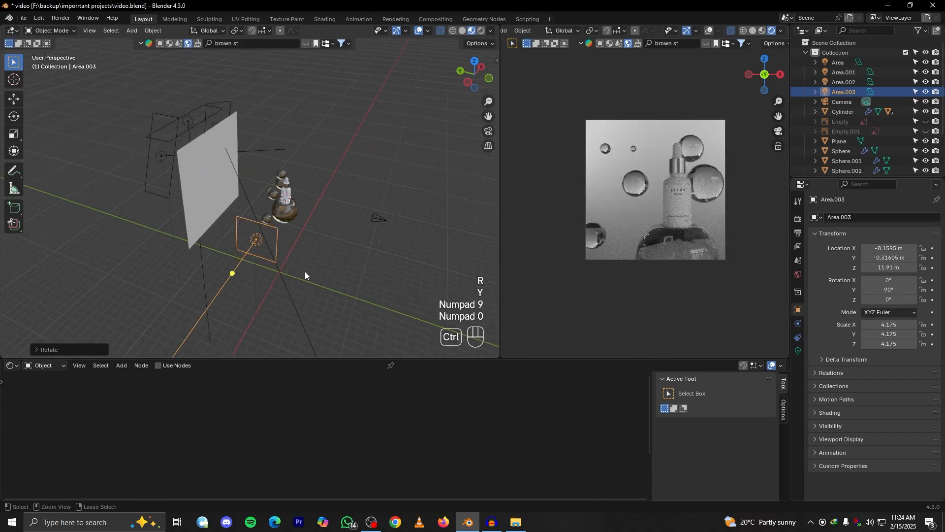
key("ctrl+z")
Rotate the area light -90° about the Y axis to aim it at the bottle
key("r")
key("y")
key("KP_Subtract")
key("KP_9")
key("KP_0")
left_click(305, 271)
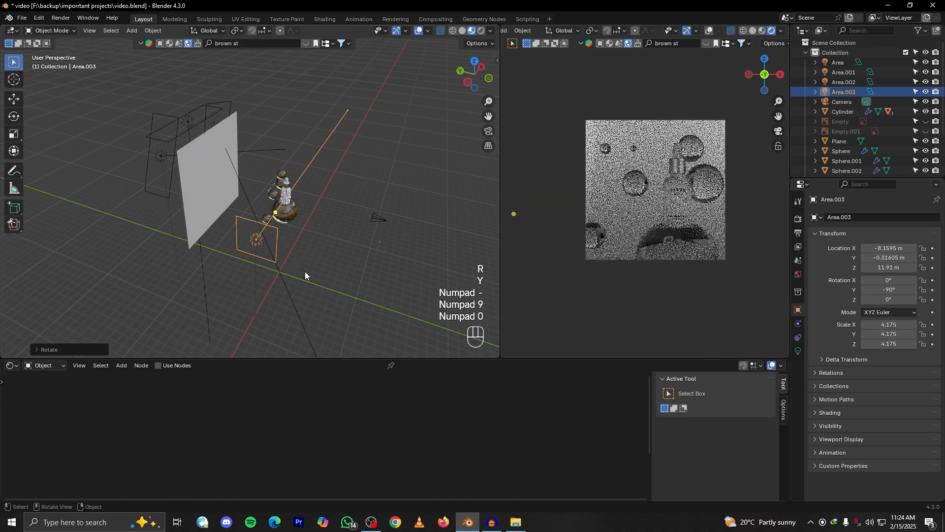
Stretch the area light vertically to a local X scale of about 19.8 and shift it slightly along Y
middle_click_drag(320, 237, 288, 208)
key("s")
key("z")
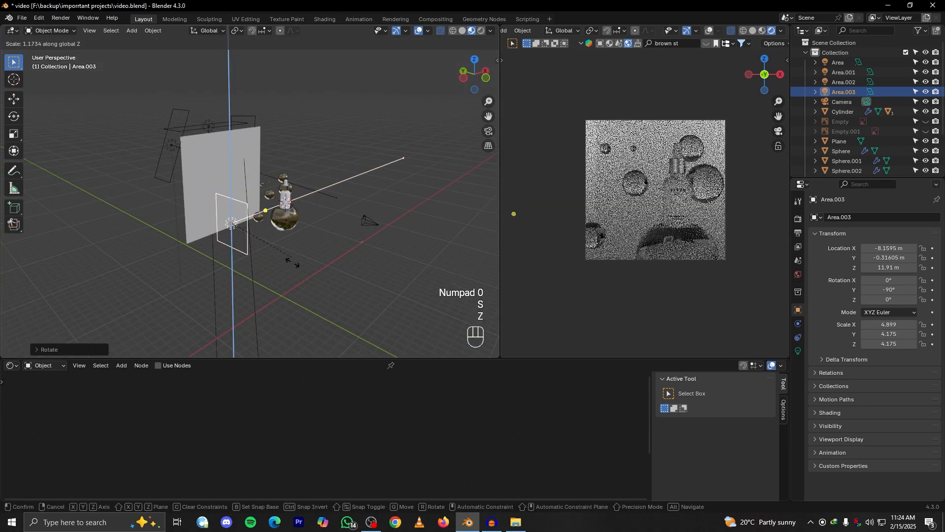
left_click(334, 155)
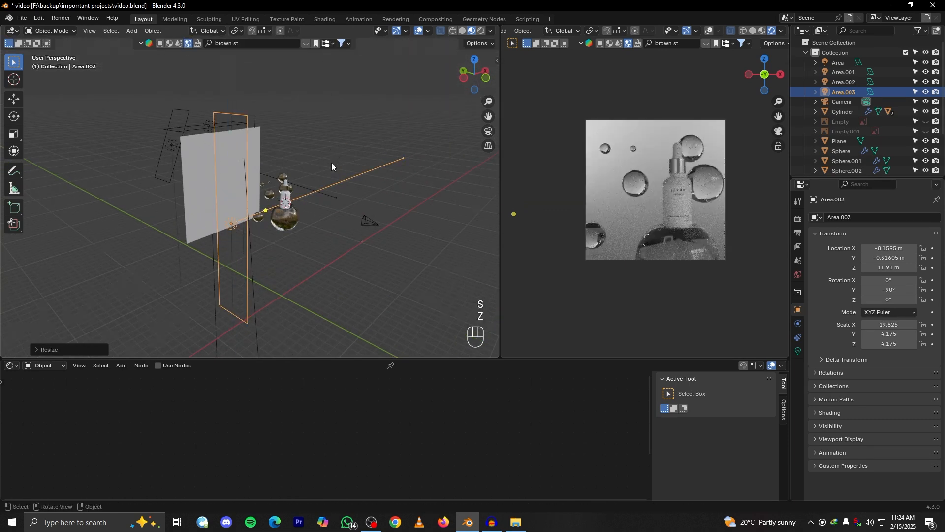
middle_click_drag(332, 160, 356, 212)
key("g")
key("x")
key("y")
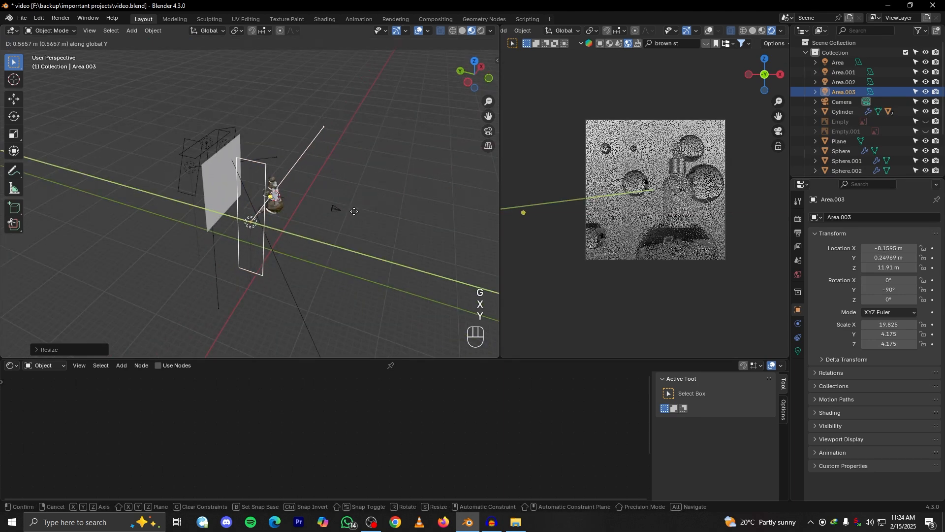
left_click(380, 200)
Set the tall area light's power to 300 W
left_click(798, 351)
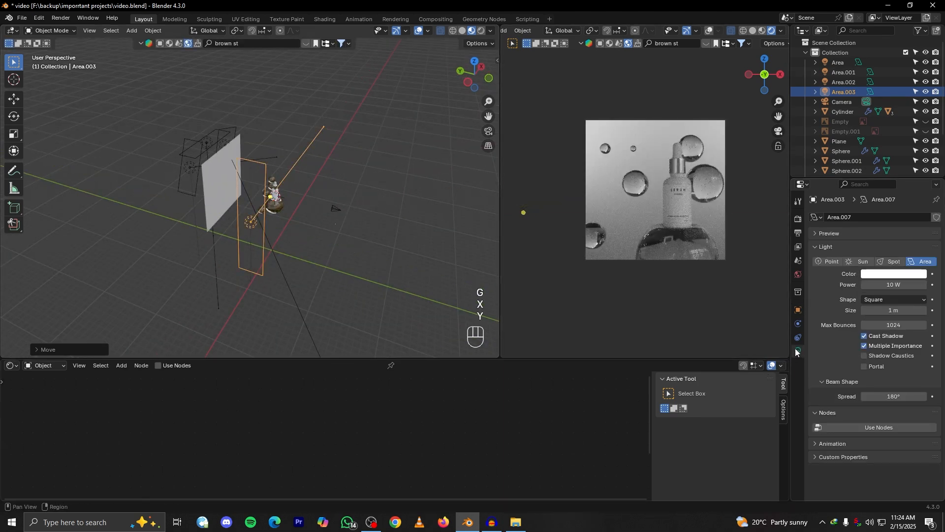
left_click(886, 280)
type("100")
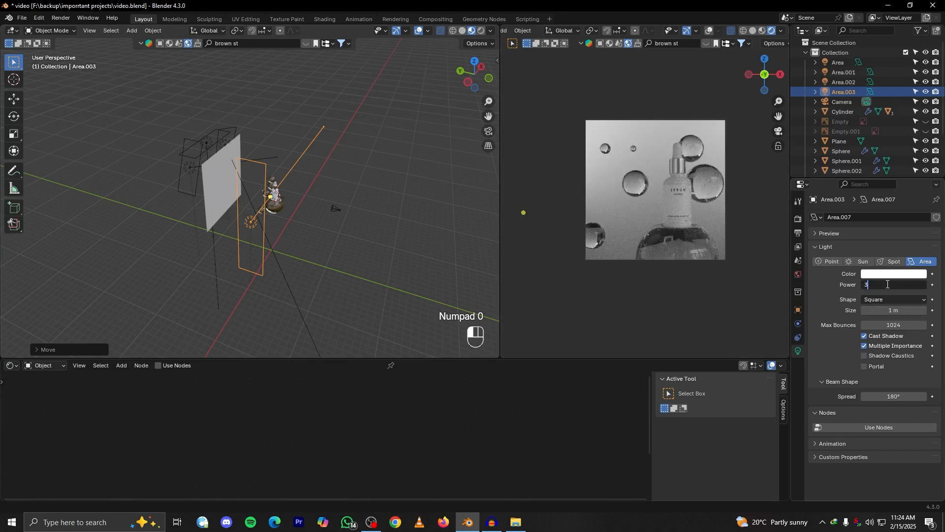
left_click(578, 276)
Raise the tall area light along Z and tilt it about the Y axis toward the bottle
middle_click_drag(387, 239, 369, 233)
key("g")
key("z")
key("r")
key("x")
key("r")
key("y")
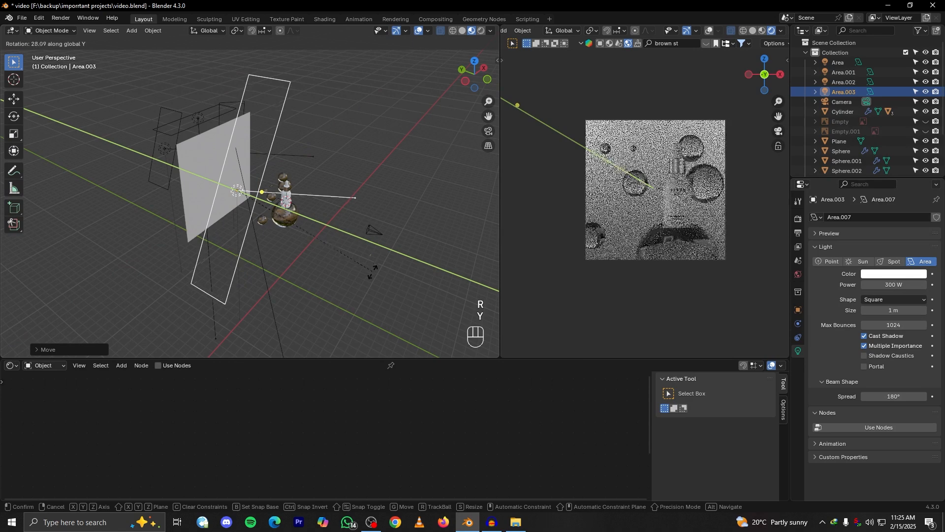
left_click(340, 267)
Turn the tilted area light slightly about the Z axis to refine its aim at the bottle
middle_click_drag(339, 267, 361, 228)
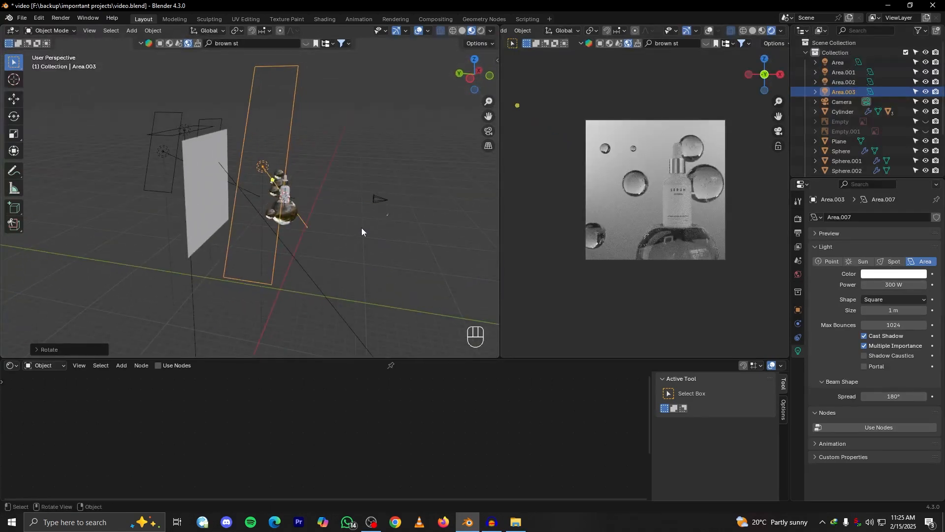
key("r")
key("z")
left_click(348, 223)
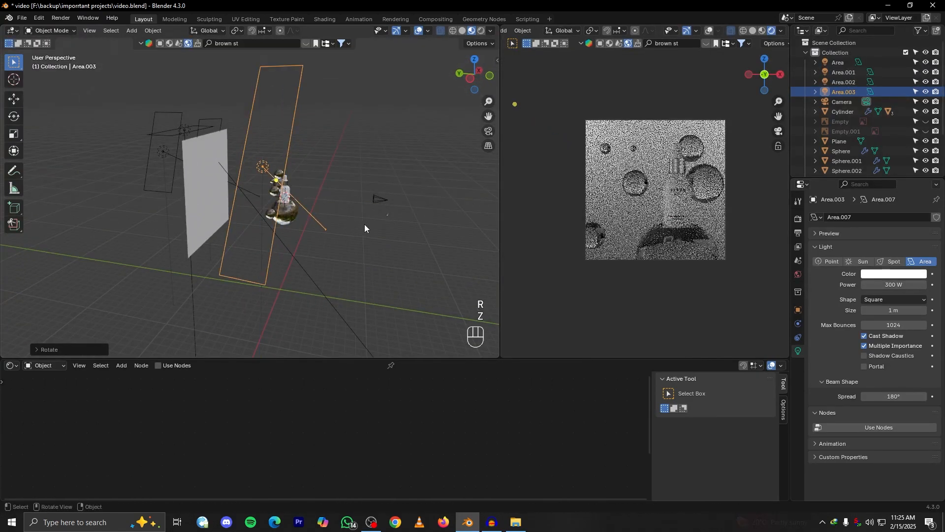
key("r")
key("z")
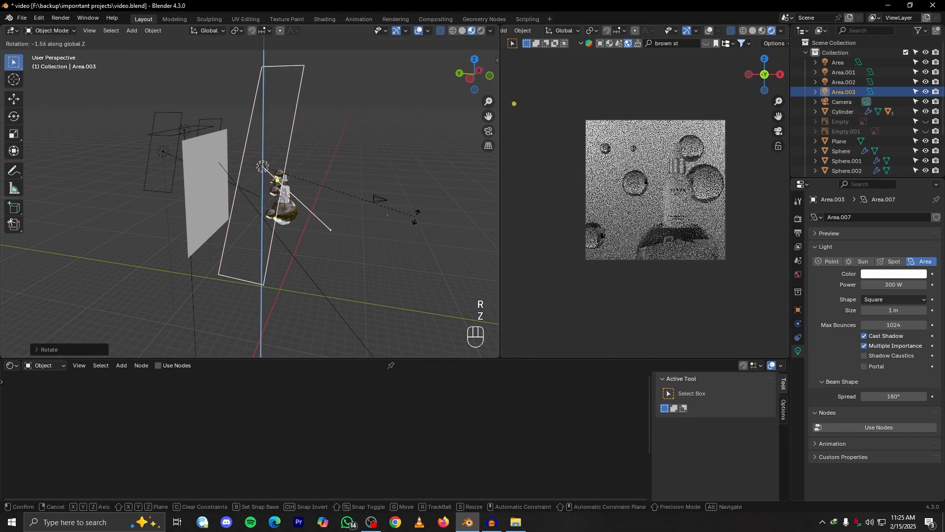
left_click(416, 217)
Try a world background strength of 0.1 and return it to 0.2
left_click(798, 275)
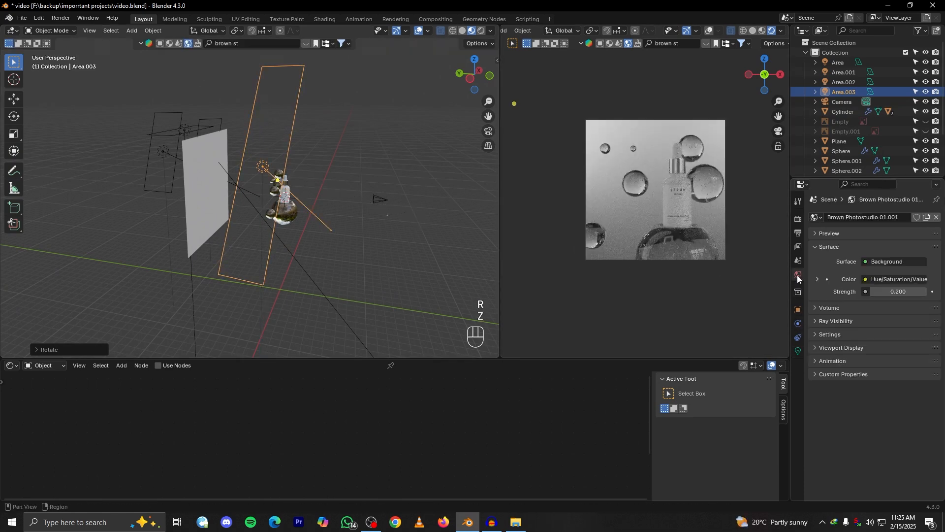
left_click(874, 292)
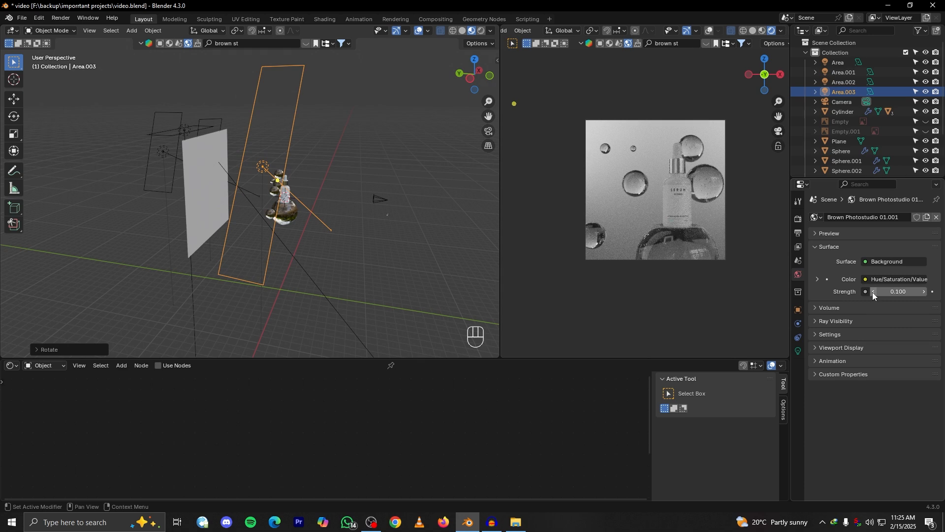
left_click(924, 292)
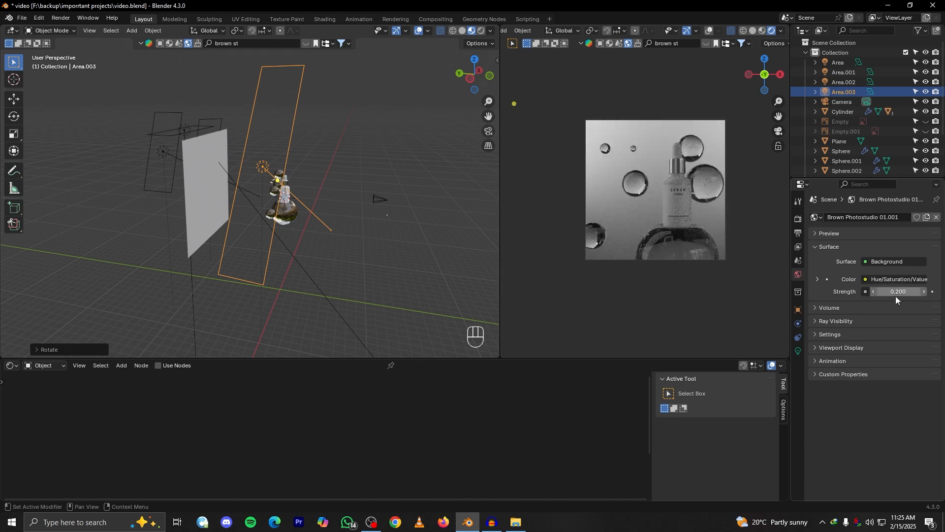
Hide the tall area light to compare the render, and undo the hiding
middle_click_drag(395, 205, 325, 244)
key("h")
key("ctrl+z")
Widen the tall area light along Y to about twice its width
middle_click_drag(219, 202, 235, 208)
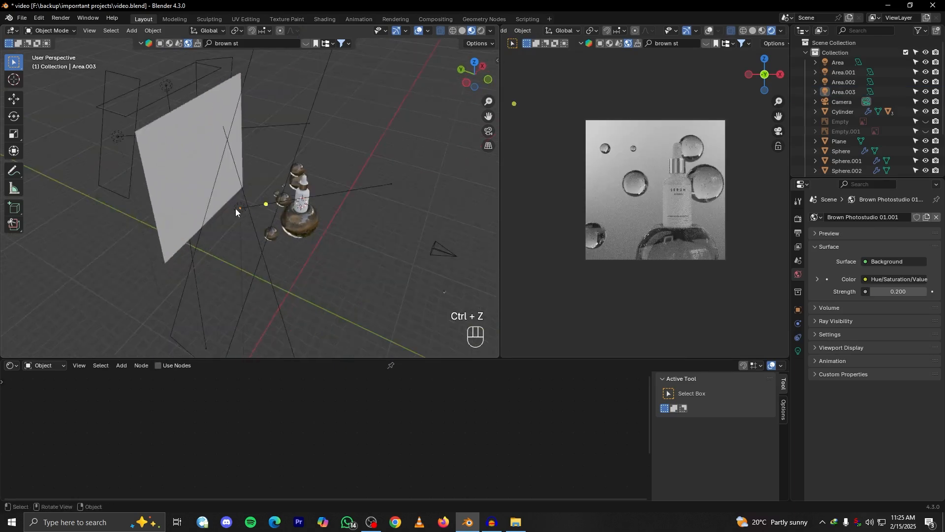
left_click(236, 208)
scroll(641, 215, "up", 3)
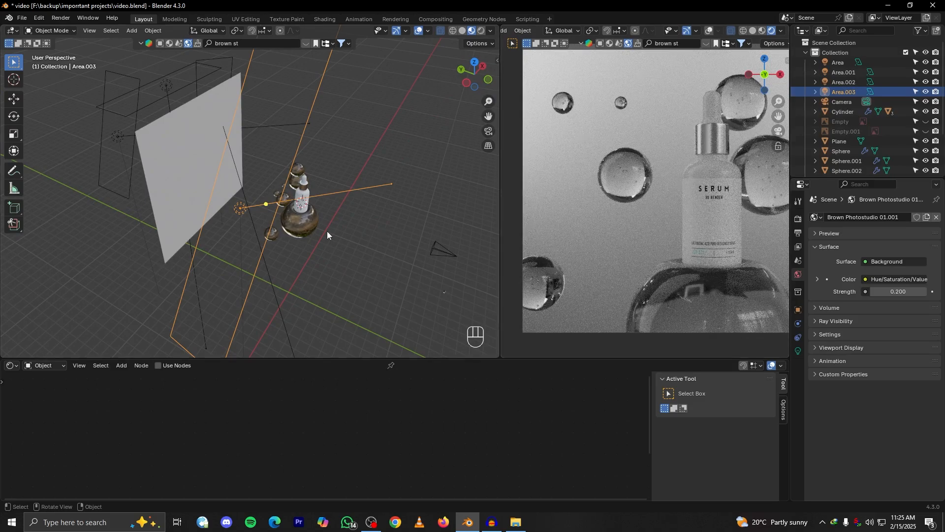
key("s")
key("y")
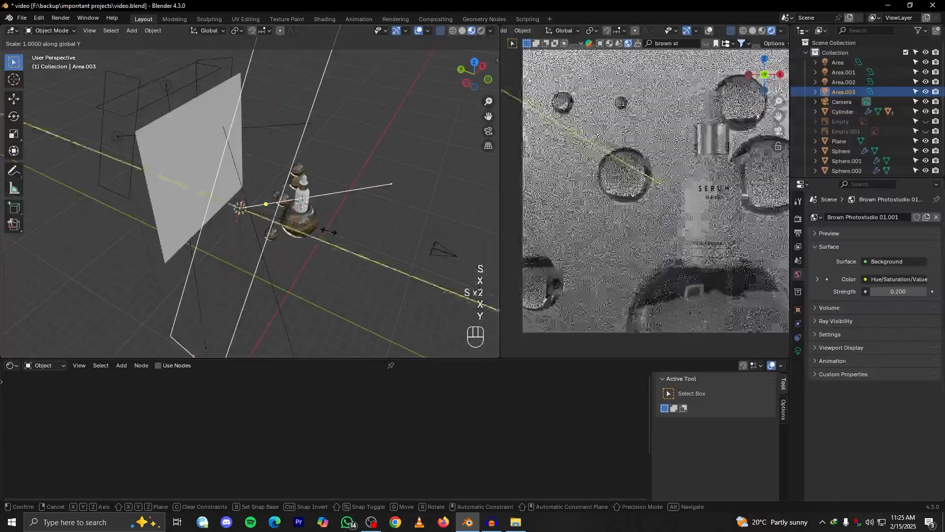
left_click(419, 249)
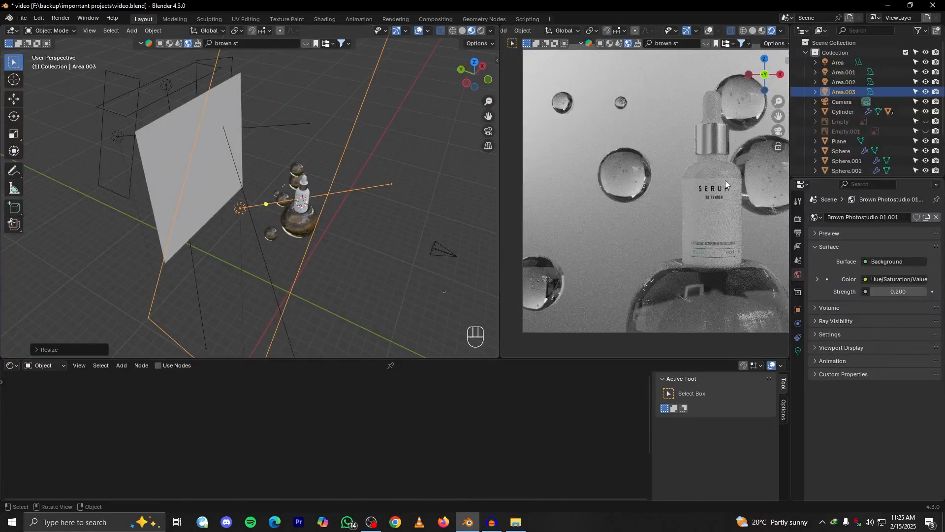
With the pivot point set to 3D Cursor, duplicate the tall area light and rotate the copy about Z around the bottle
middle_click_drag(422, 237, 305, 230)
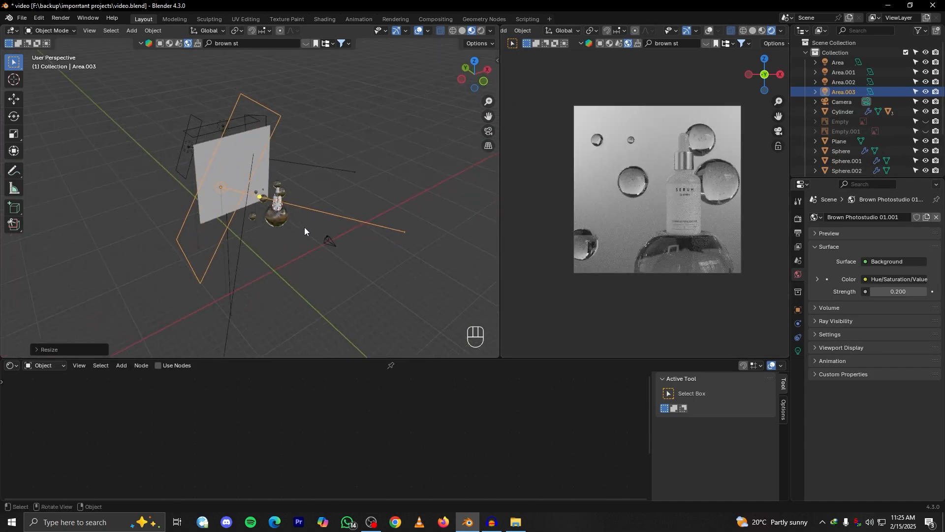
middle_click_drag(264, 144, 296, 226)
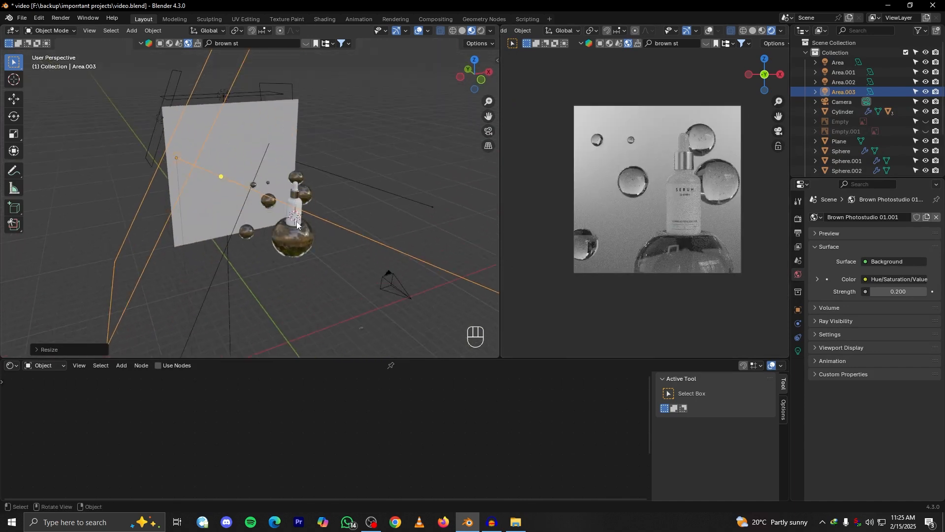
left_click(237, 31)
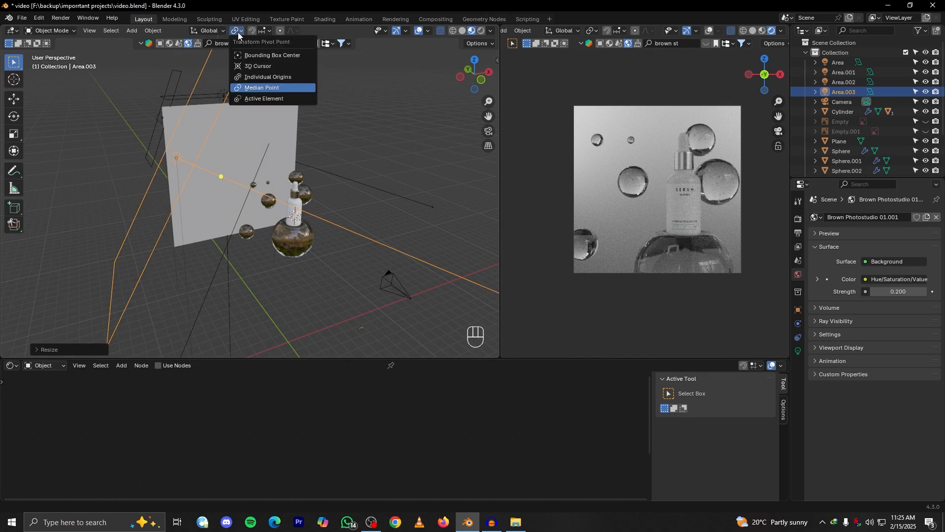
left_click(264, 71)
key("shift+d")
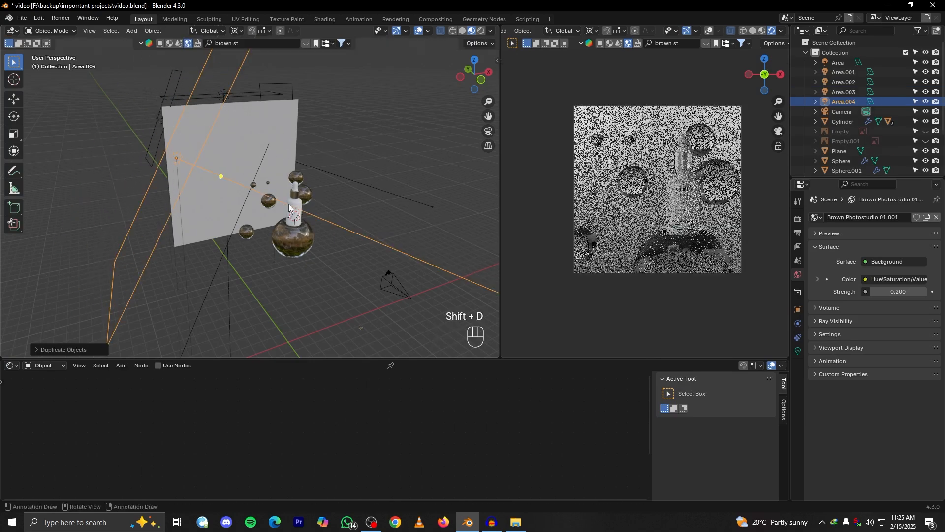
key("r")
key("z")
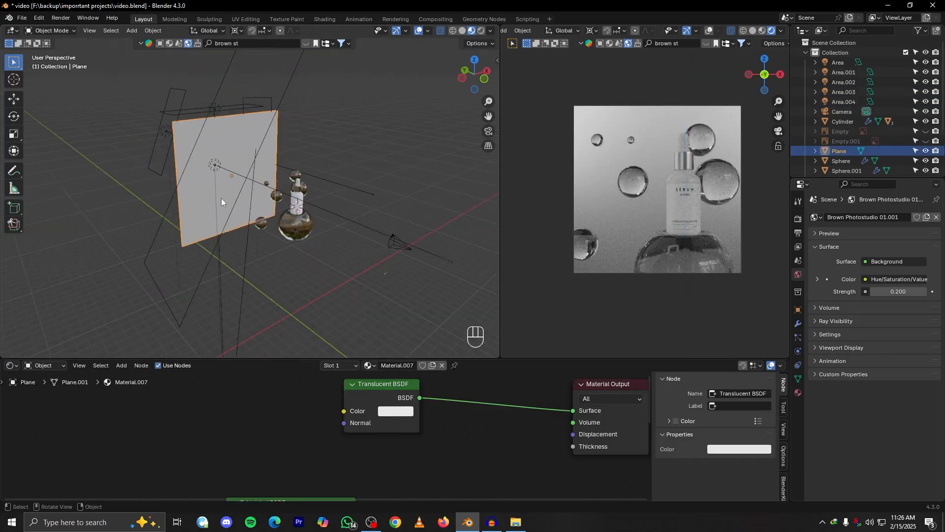
left_click(213, 164)
Rotate the original tall light about Z around the 3D cursor to the opposite side of the bottle
middle_click_drag(213, 164, 250, 189)
key("g")
left_click(262, 189)
scroll(281, 225, "down", 3)
key("r")
key("z")
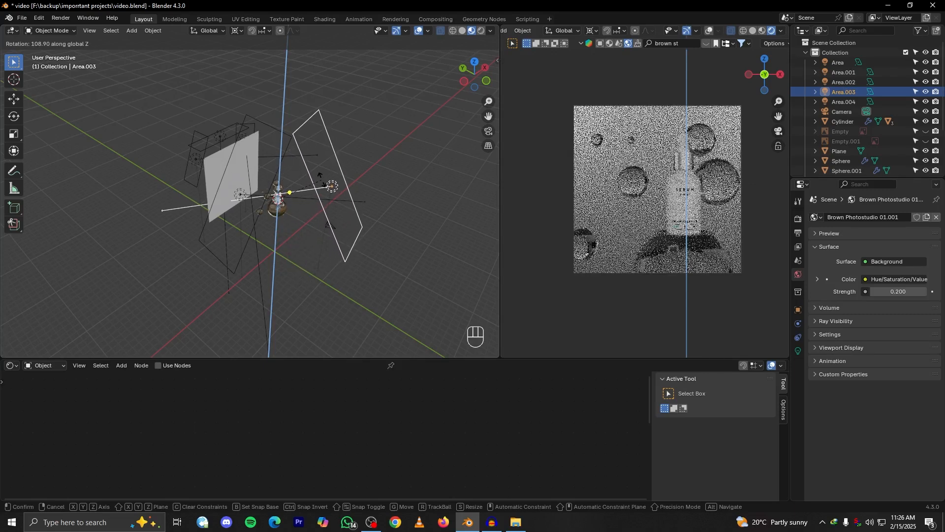
left_click(321, 178)
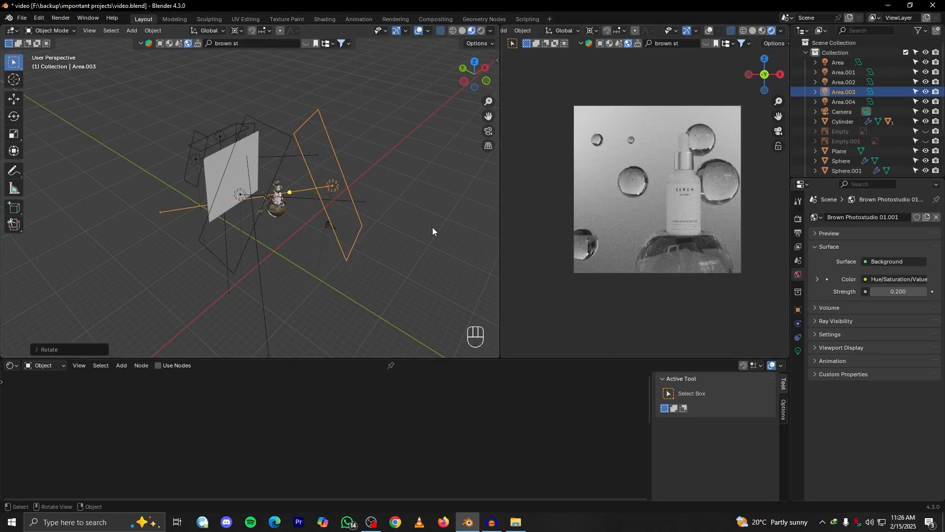
key("r")
key("z")
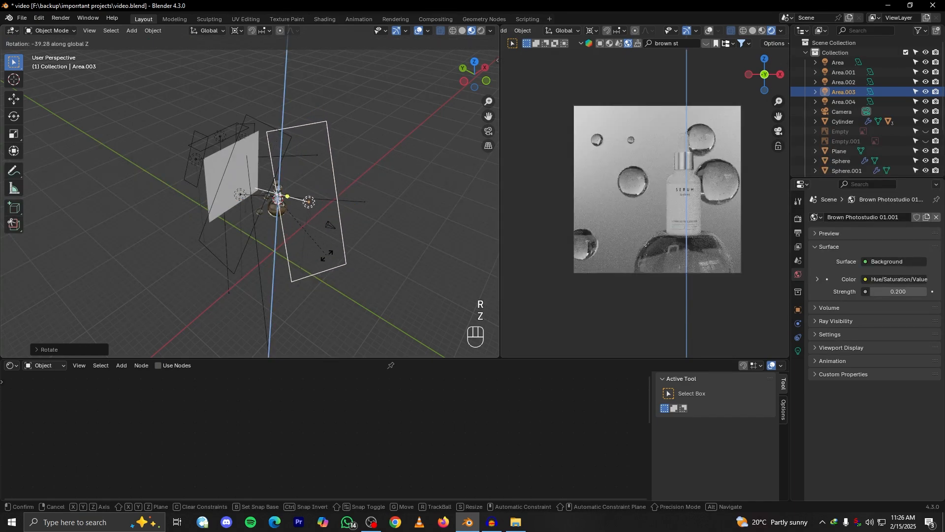
key("s")
key("x")
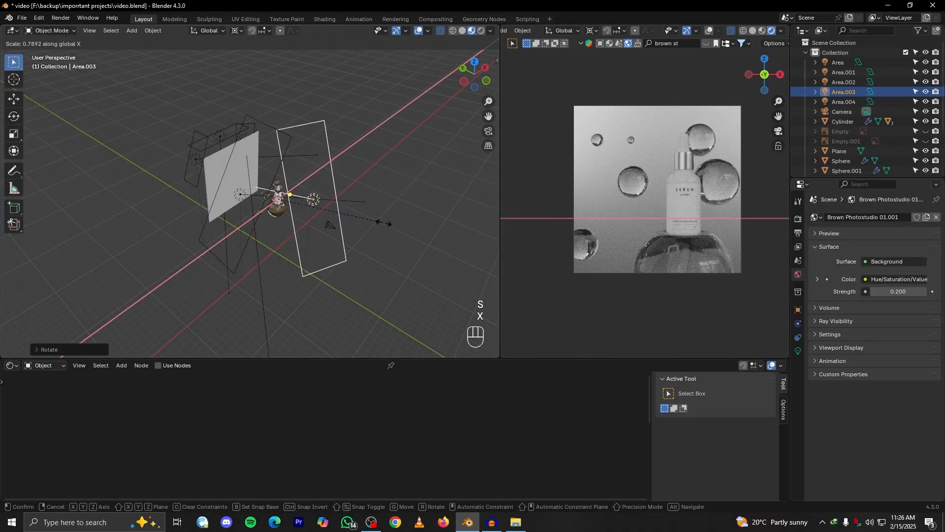
right_click(367, 209)
Narrow the tall area light along X around its median point to about two-thirds width, and compare the render with it hidden
scroll(327, 208, "up", 3)
left_click_drag(355, 199, 296, 175, "alt")
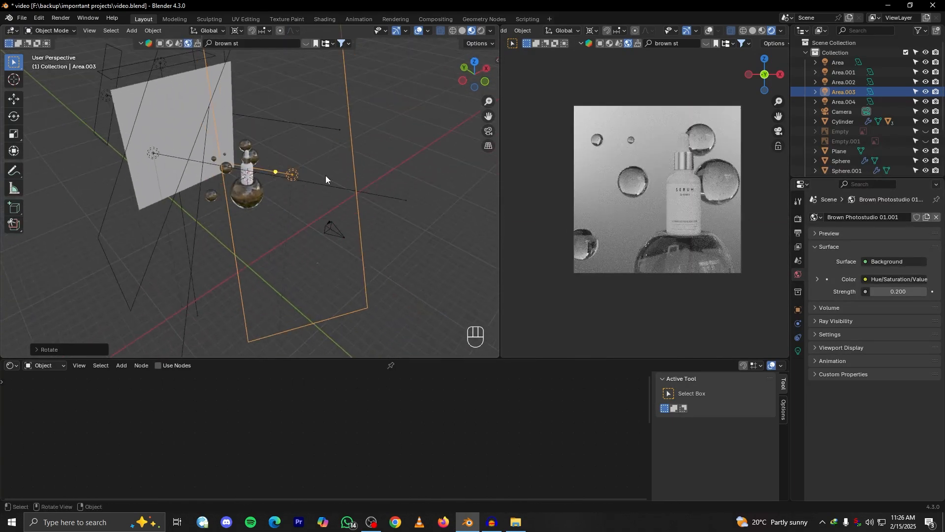
key("s")
key("x")
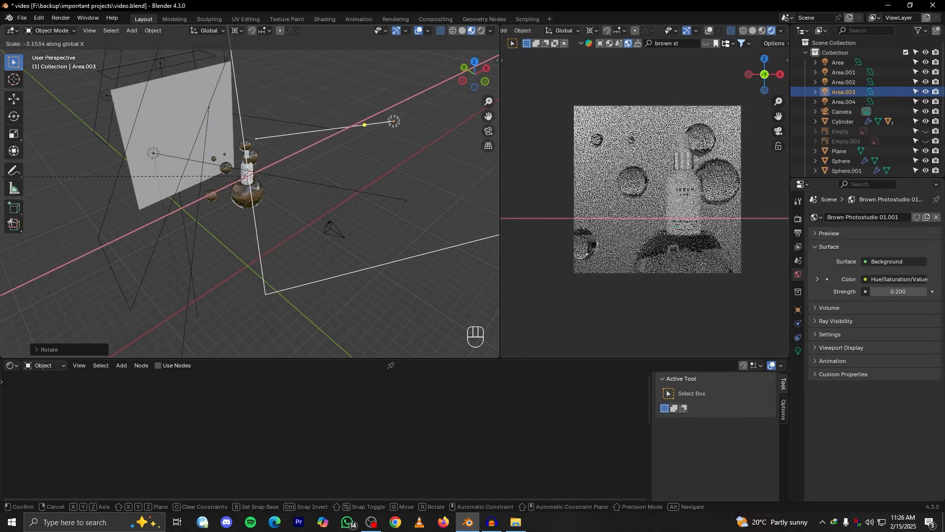
left_click(267, 112)
left_click(238, 31)
left_click(261, 82)
key("s")
key("x")
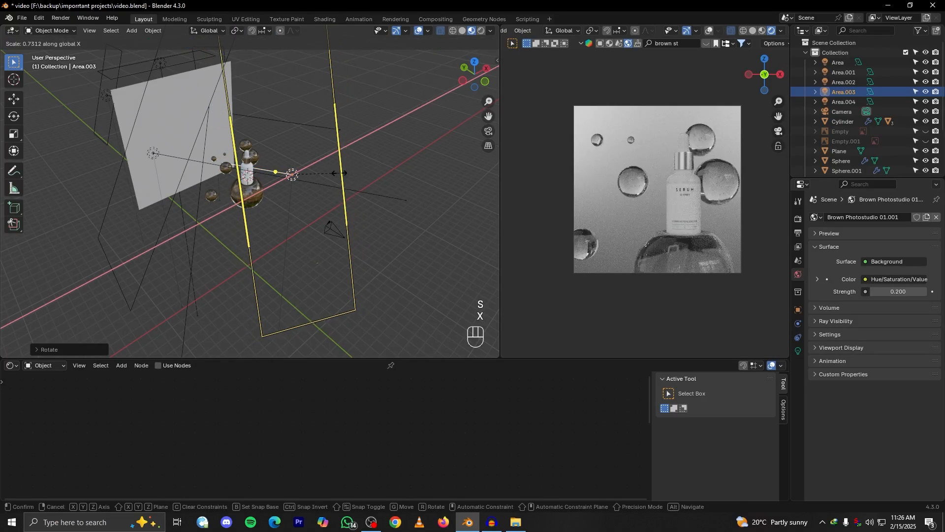
left_click(330, 173)
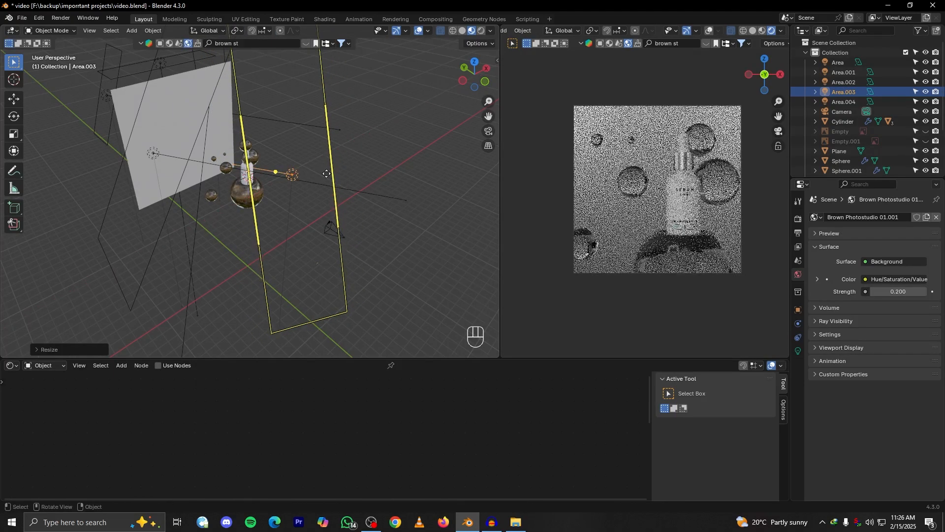
key("h")
key("ctrl+z")
With the pivot point set to 3D Cursor, duplicate the narrowed area light and rotate the copy about 63° around Z
middle_click_drag(360, 176, 298, 158)
left_click(236, 30)
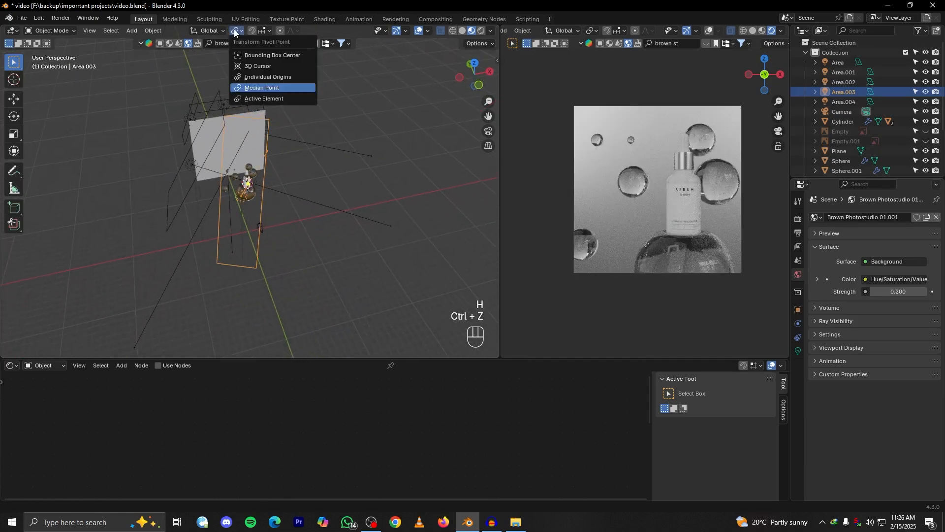
left_click(256, 65)
key("shift+d")
right_click(307, 200)
key("r")
key("z")
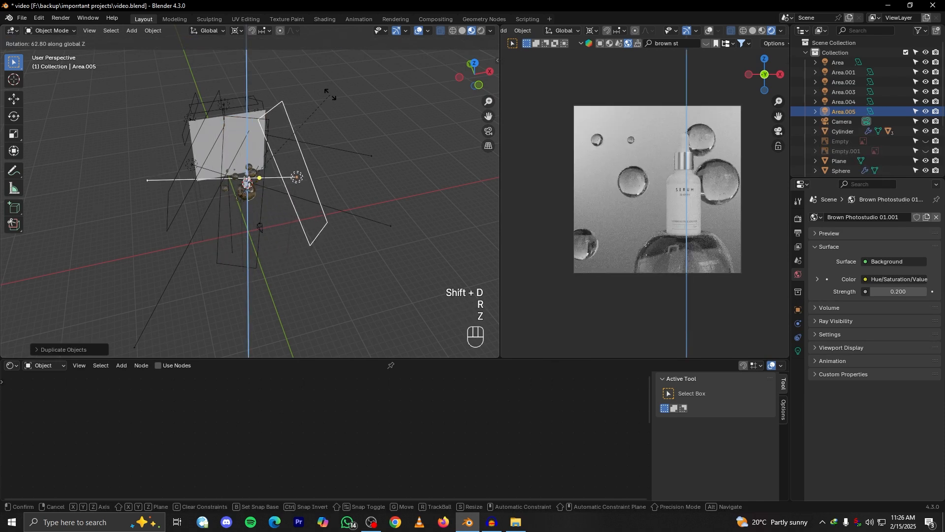
left_click(330, 94)
Set the duplicated area light's power to 100 W
left_click(799, 350)
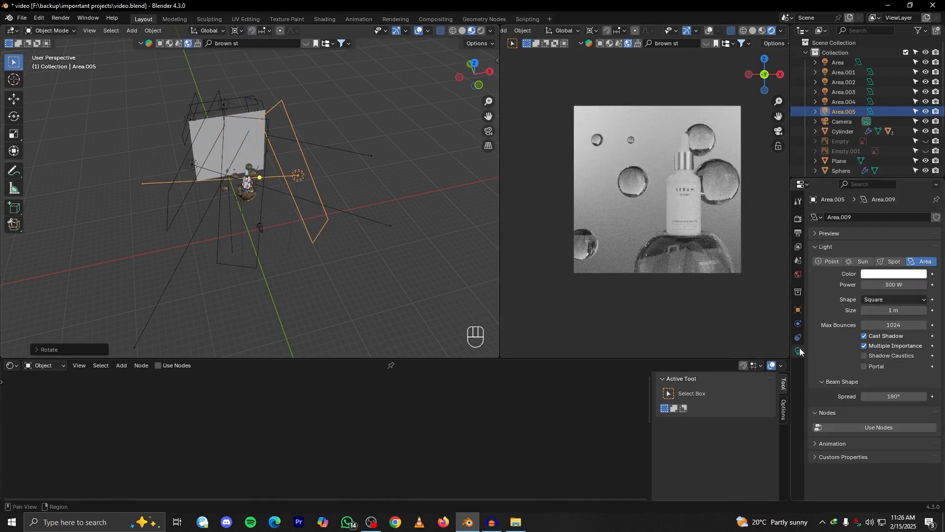
left_click(897, 286)
type("100")
key("Return")
Hide and restore the duplicated area light twice to compare its effect on the render
scroll(449, 226, "up", 3)
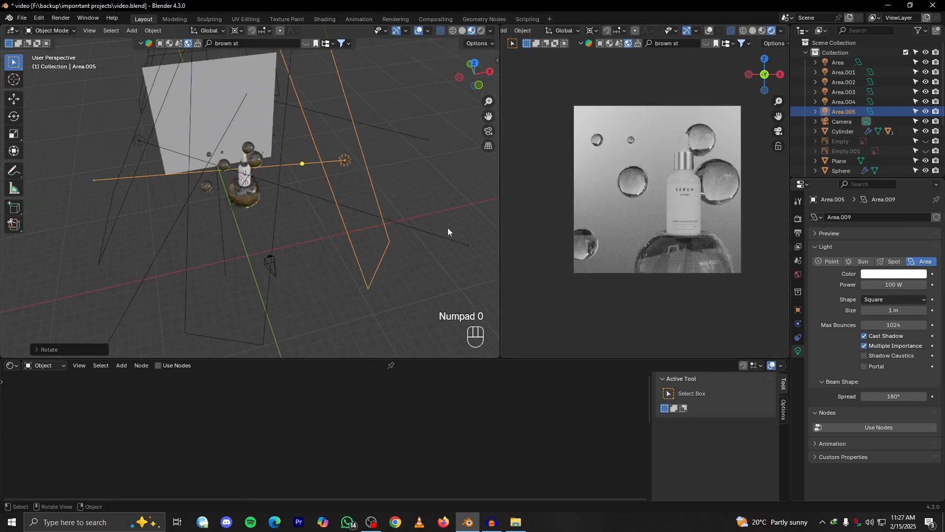
key("h")
key("ctrl+z")
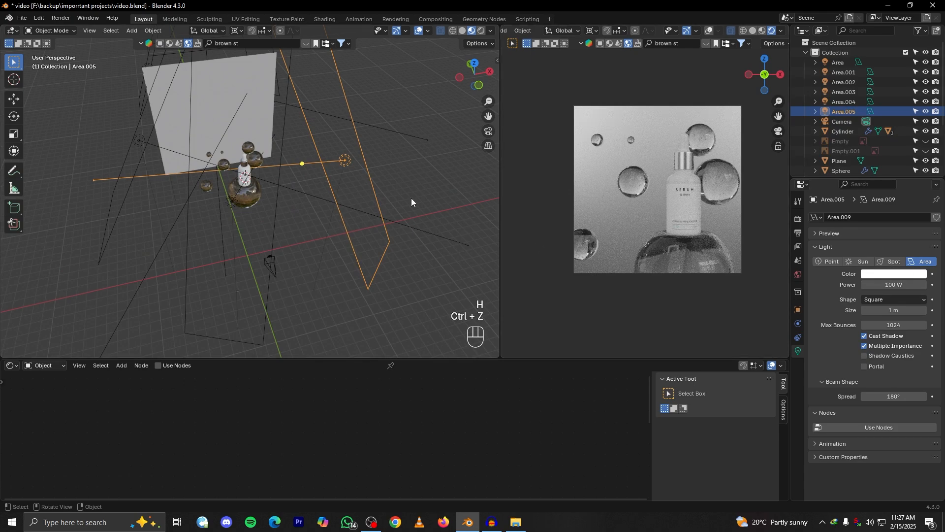
key("h")
key("ctrl+z")
Examine the rendered camera view up close, checking the lighting on the bottle, its label and the glass spheres
scroll(729, 241, "up", 1)
scroll(723, 249, "up", 2)
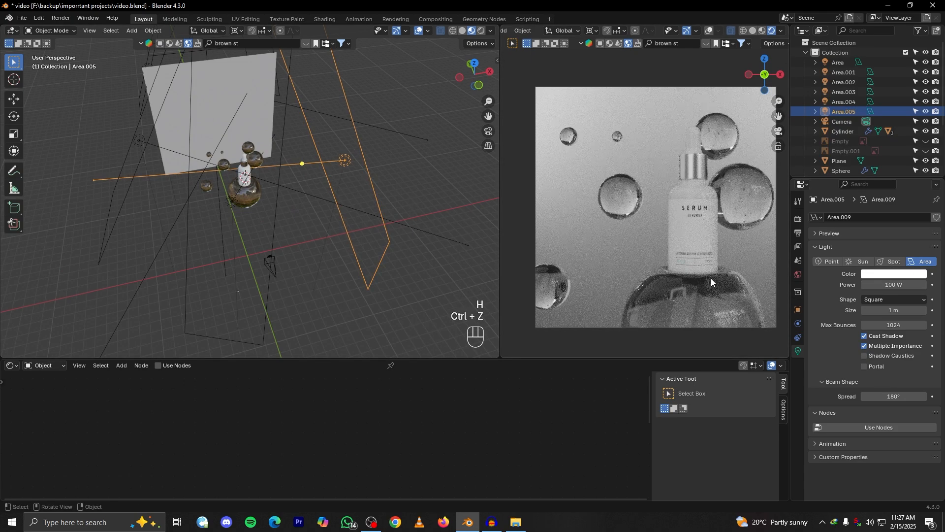
scroll(711, 274, "down", 3)
scroll(675, 279, "up", 1)
mouse_move(659, 283)
middle_mouse_down("shift")
mouse_move(669, 299)
mouse_move(660, 285)
middle_mouse_up("shift")
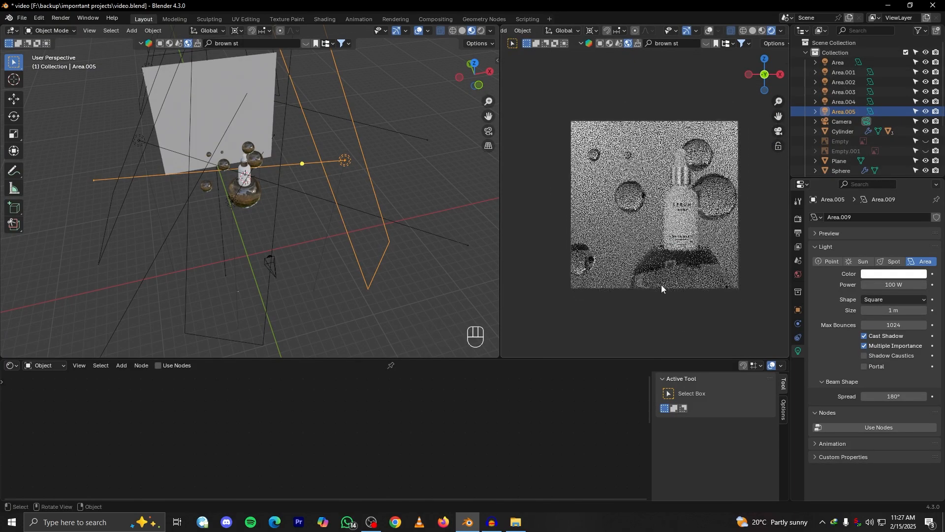
left_click(777, 132)
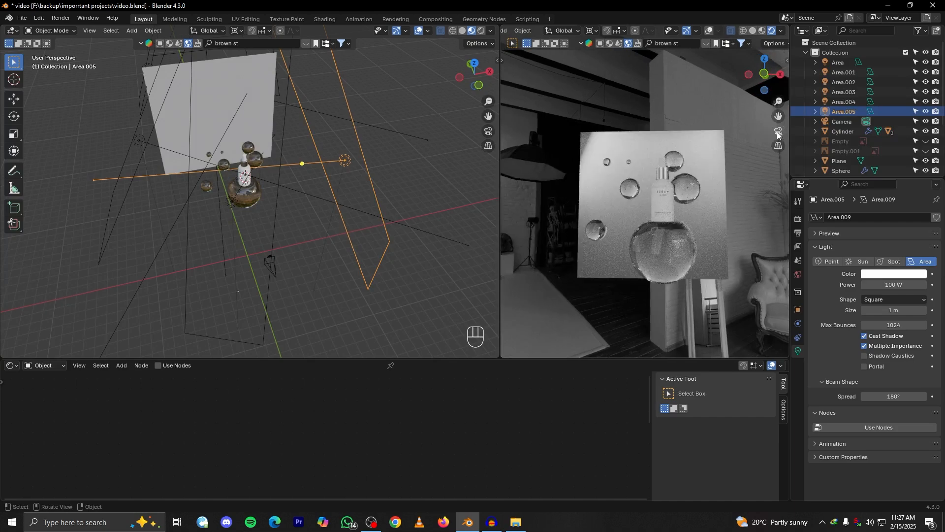
left_click(777, 131)
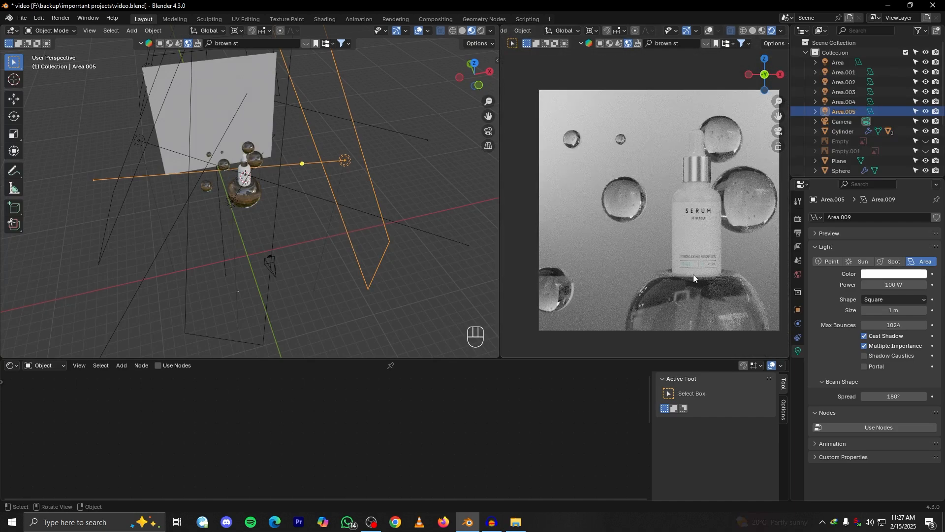
middle_click_drag(698, 251, 686, 220, "shift")
scroll(686, 220, "up", 4)
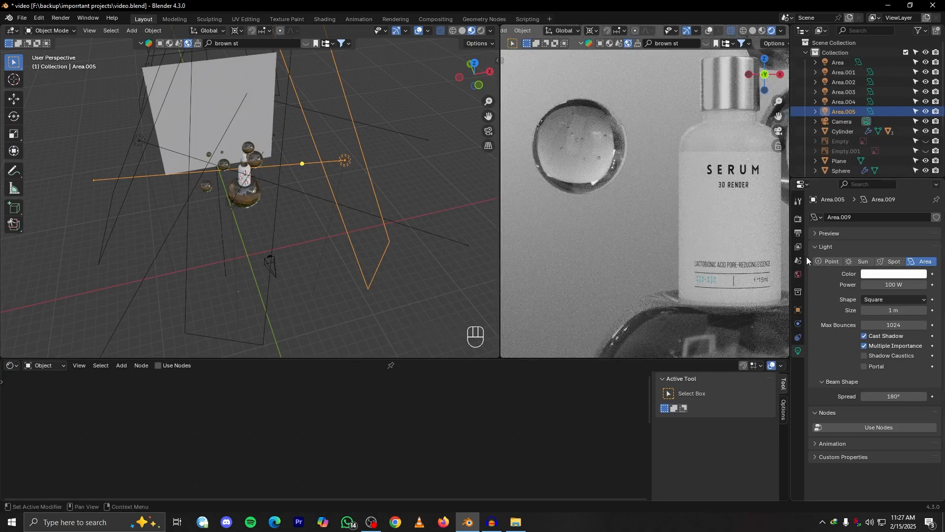
Raise the scene's color management exposure to 0.122
left_click(798, 218)
scroll(856, 330, "down", 10)
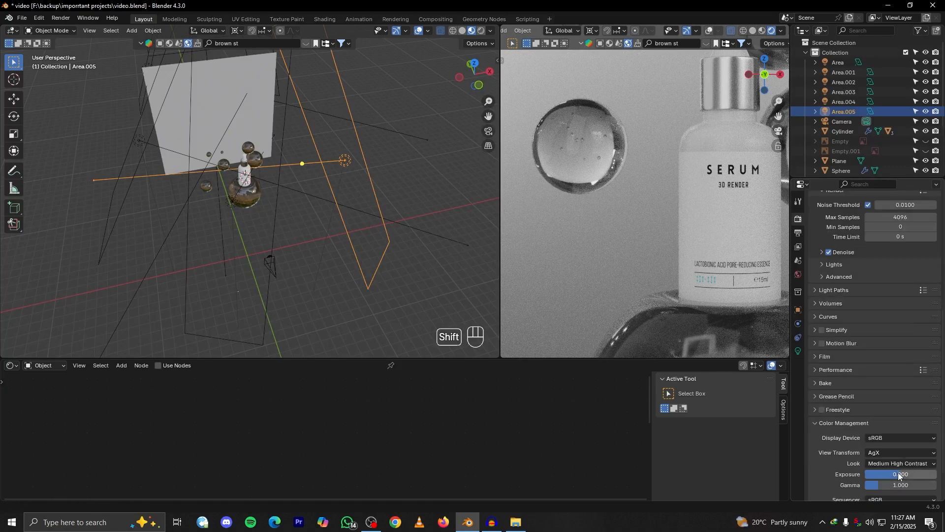
scroll(586, 268, "down", 3)
scroll(404, 228, "down", 4)
middle_click_drag(404, 228, 415, 256, "shift")
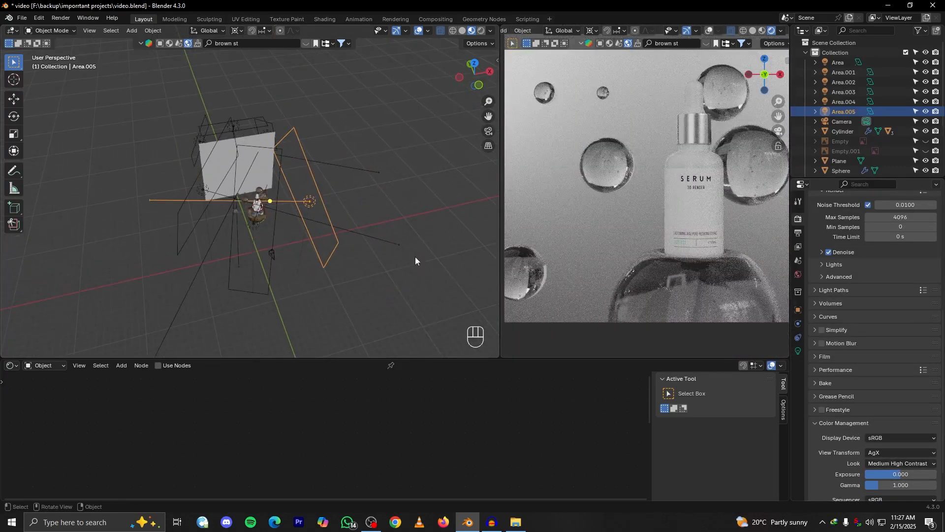
scroll(415, 256, "down", 2)
scroll(655, 214, "down", 3)
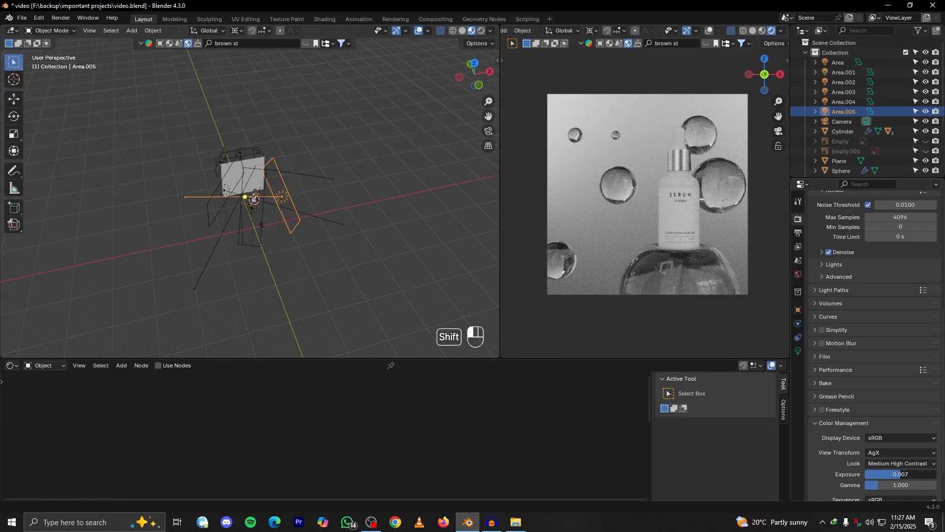
mouse_move(912, 474)
left_mouse_down("shift")
mouse_move(920, 474)
mouse_move(905, 474)
left_mouse_up("shift")
scroll(649, 267, "down", 1)
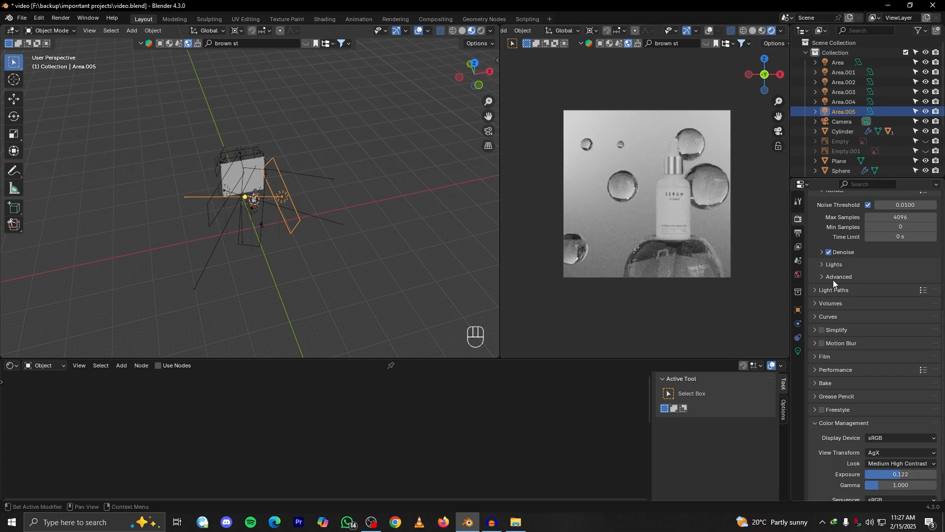
scroll(842, 327, "up", 5)
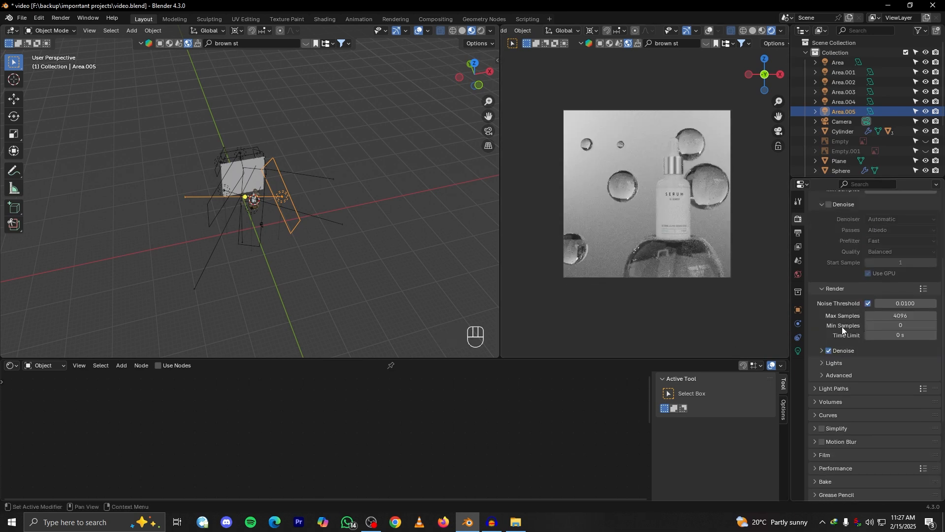
left_click(868, 304)
left_click(868, 304)
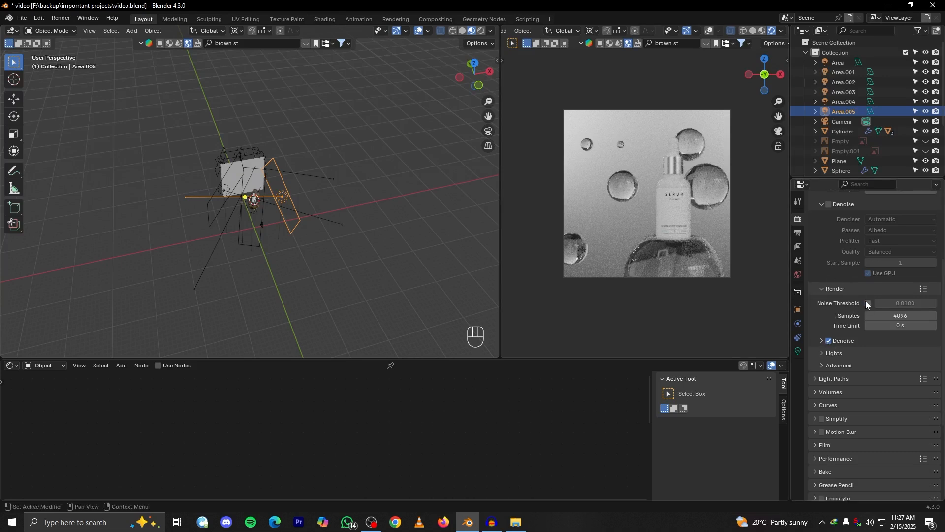
Enable denoising for the viewport render and turn off the viewport noise threshold
scroll(844, 276, "up", 3)
left_click(829, 264)
left_click(868, 226)
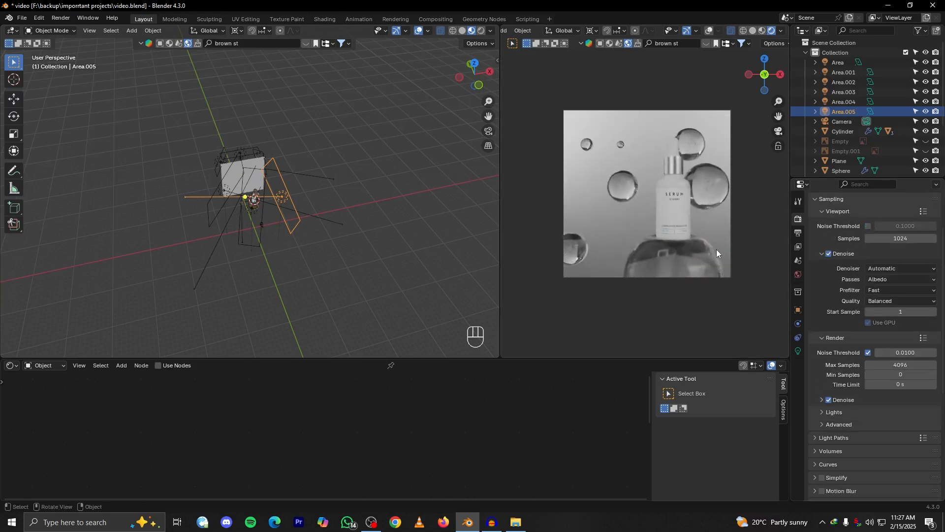
scroll(717, 246, "up", 1)
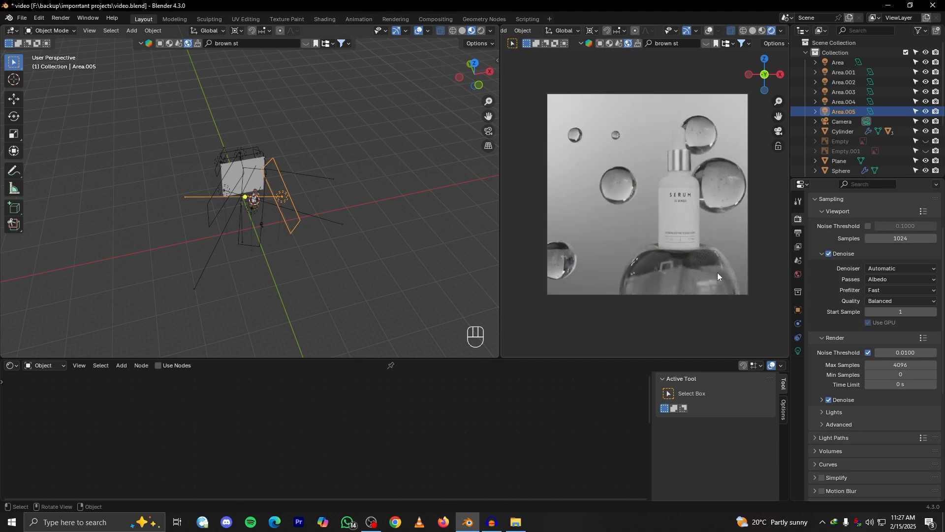
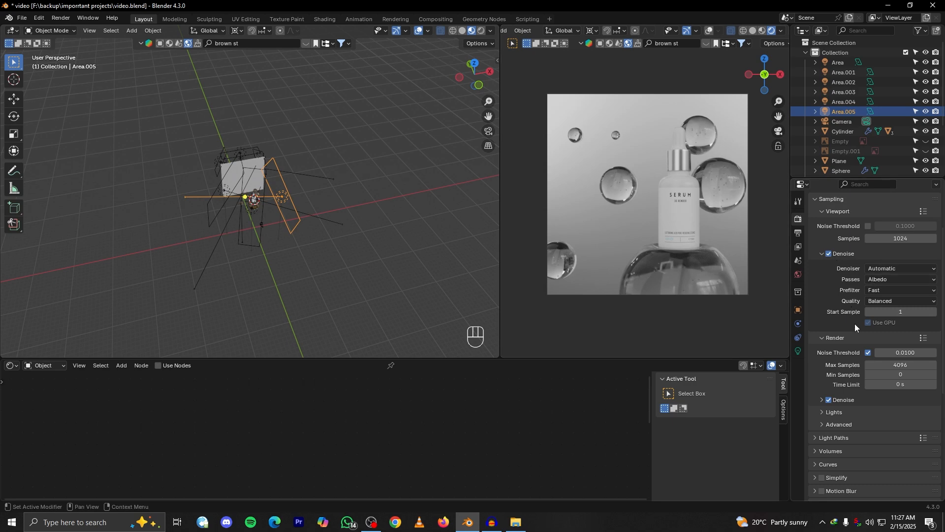
Turn the viewport noise threshold back on and disable denoising for the viewport render
left_click(868, 225)
left_click(829, 263)
scroll(672, 298, "down", 2)
scroll(367, 254, "down", 1)
Set the power of the tall area light Area.004 to 400 W
mouse_move(366, 253)
left_mouse_down("alt")
mouse_move(380, 254)
mouse_move(353, 229)
mouse_move(361, 249)
left_mouse_up("alt")
scroll(365, 255, "up", 3)
scroll(353, 229, "up", 2)
scroll(361, 249, "up", 1)
left_click(250, 194)
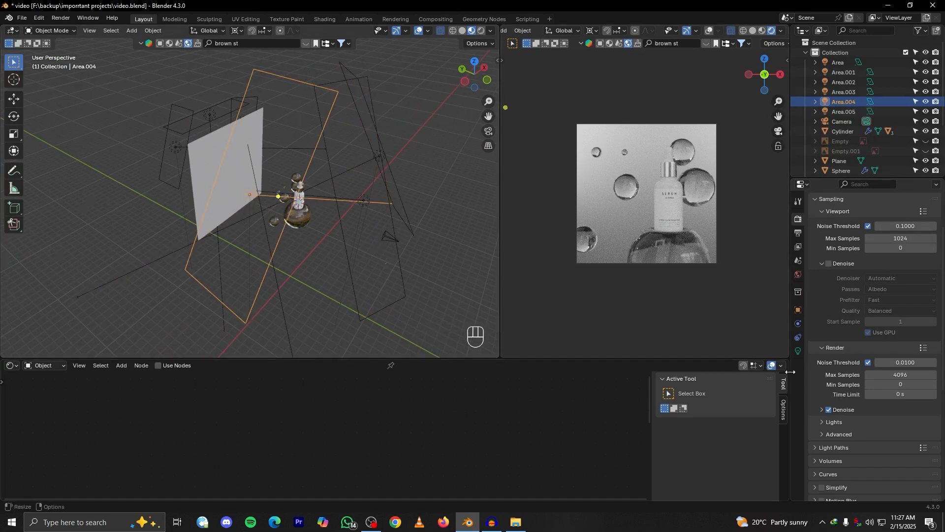
left_click(799, 351)
left_click(908, 284)
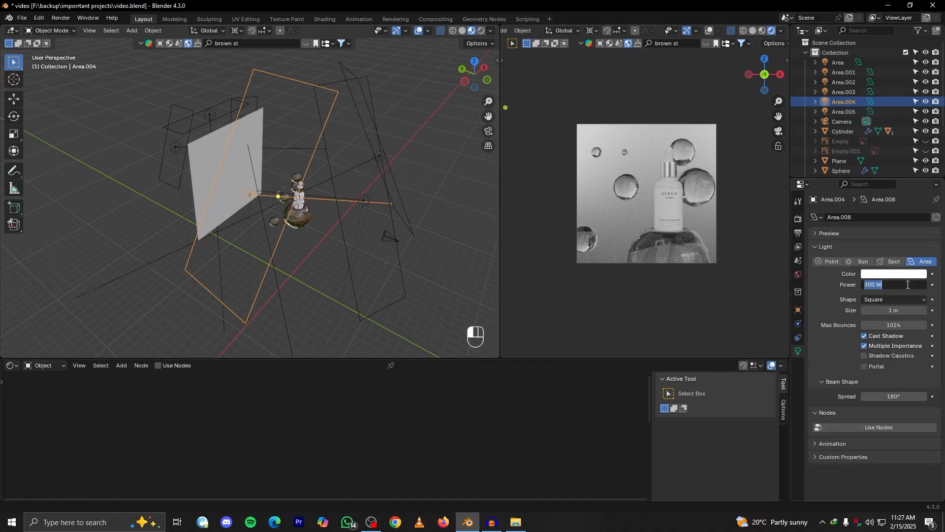
type("400")
key("Escape")
left_click(902, 283)
type("400")
key("Return")
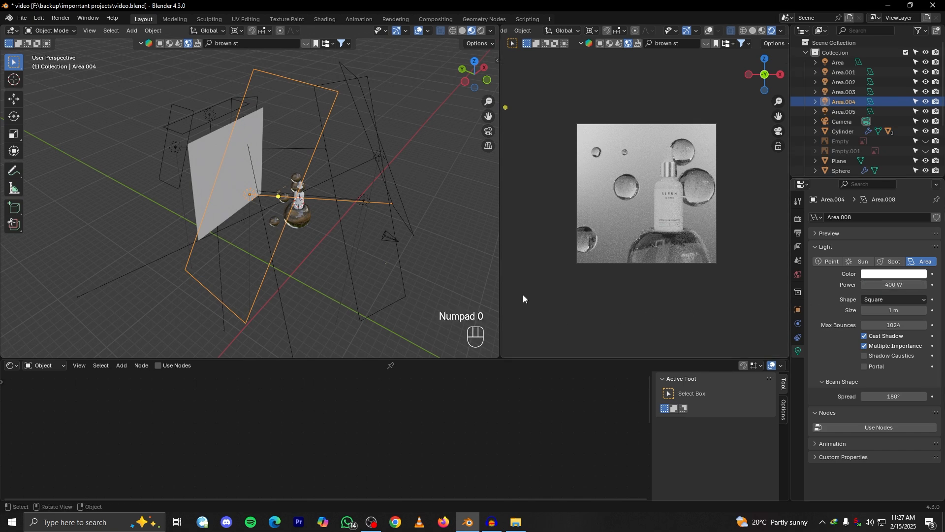
Hide and restore area light Area.003 to compare its effect on the rendered bottle and spheres
middle_click_drag(447, 260, 302, 229)
left_click(314, 219)
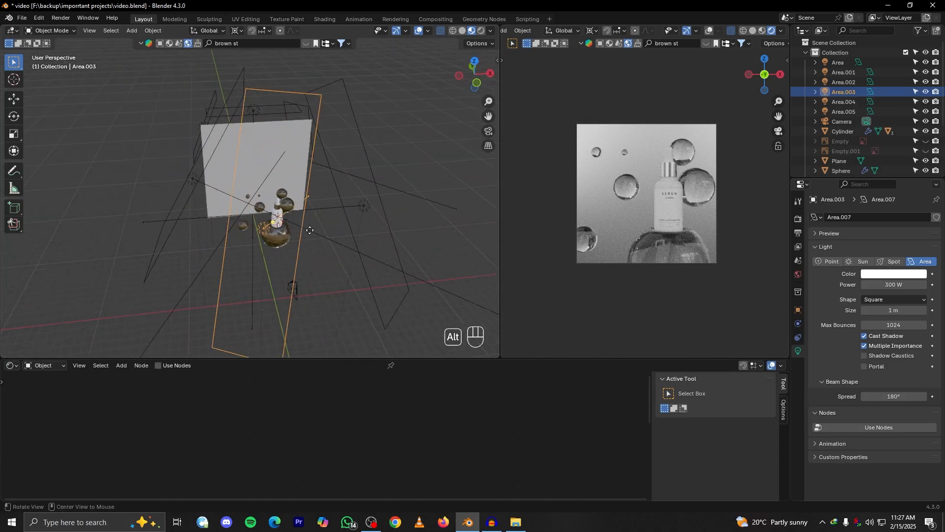
left_click(903, 285)
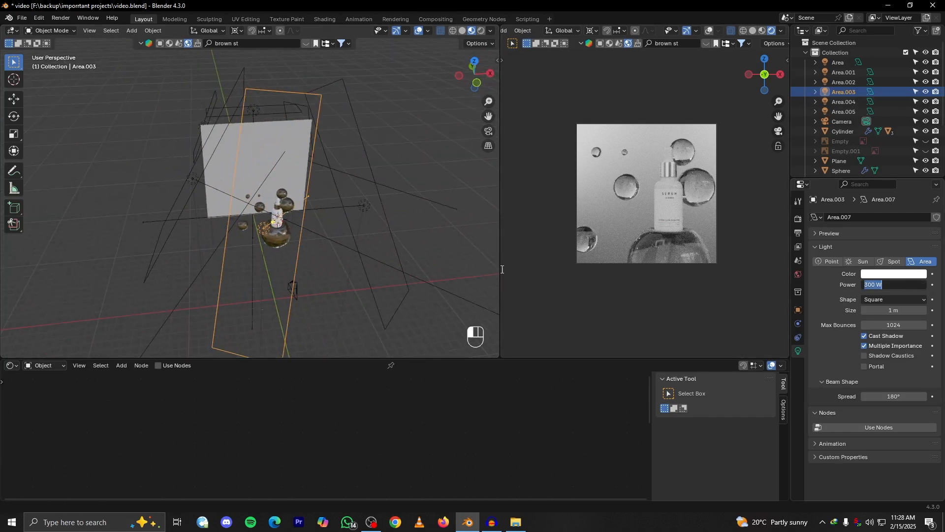
key("Escape")
key("h")
scroll(625, 262, "up", 2)
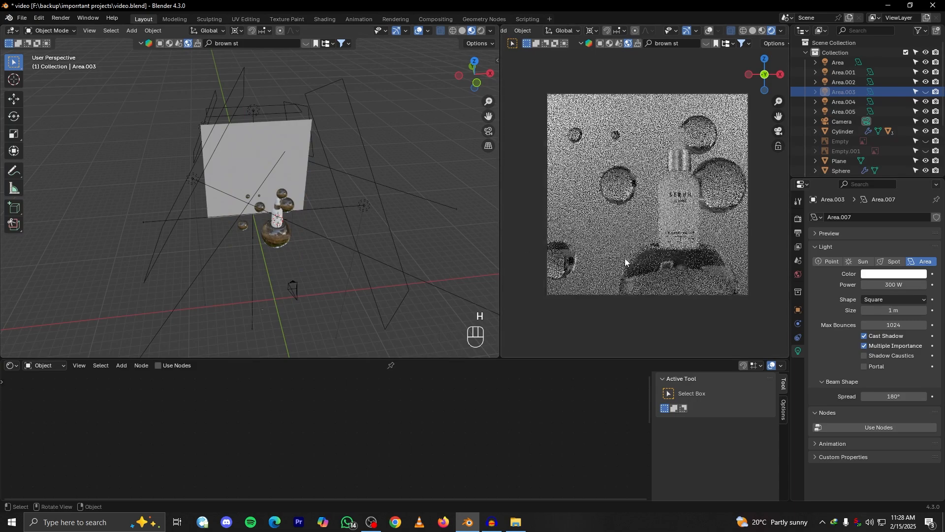
key("ctrl+z")
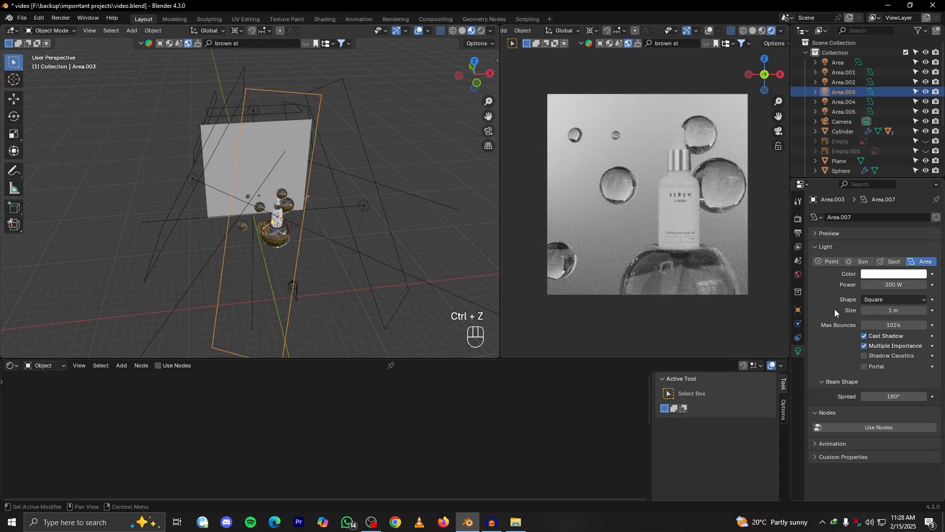
scroll(689, 295, "down", 2)
Try a power of 200 W on area light Area.003 and check the rendered view
left_click(901, 285)
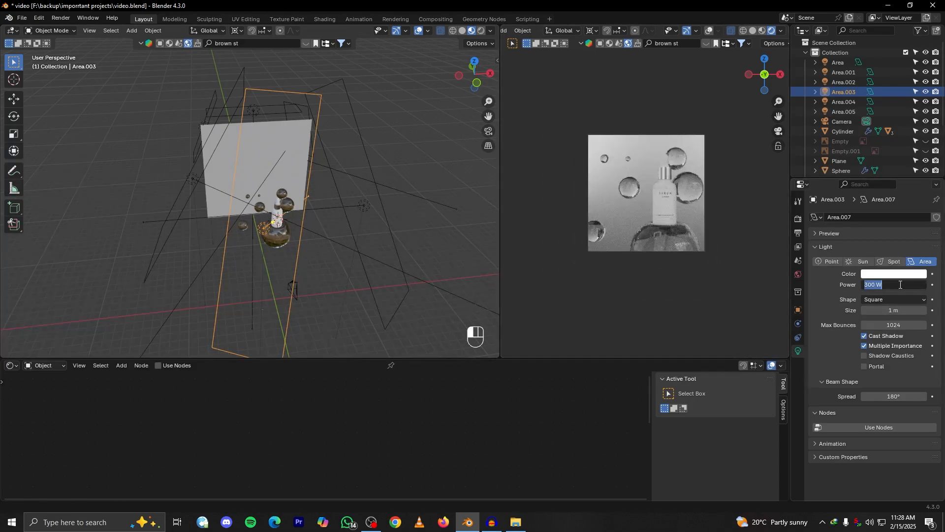
key("Return")
left_click(895, 285)
key("Escape")
left_click(895, 285)
key("Return")
scroll(715, 276, "up", 3)
key("ctrl+z")
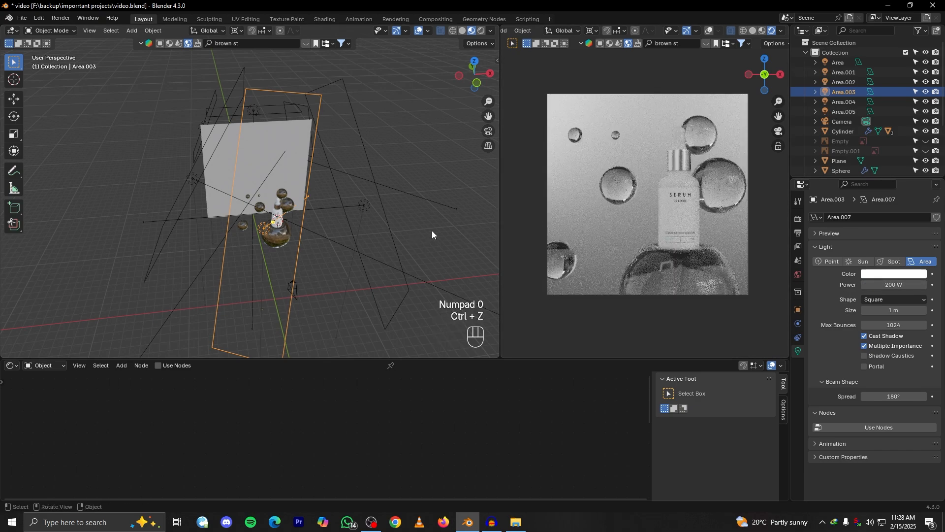
Set the power of area light Area.003 to 500 W and check the rendered view
left_click(881, 284)
type("500")
key("Return")
scroll(691, 253, "down", 2)
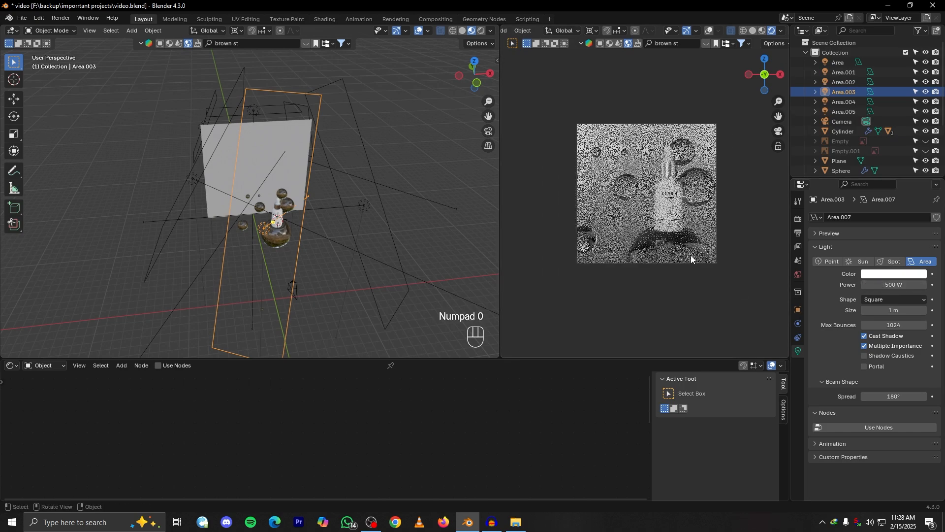
scroll(688, 261, "up", 2)
scroll(676, 285, "down", 2)
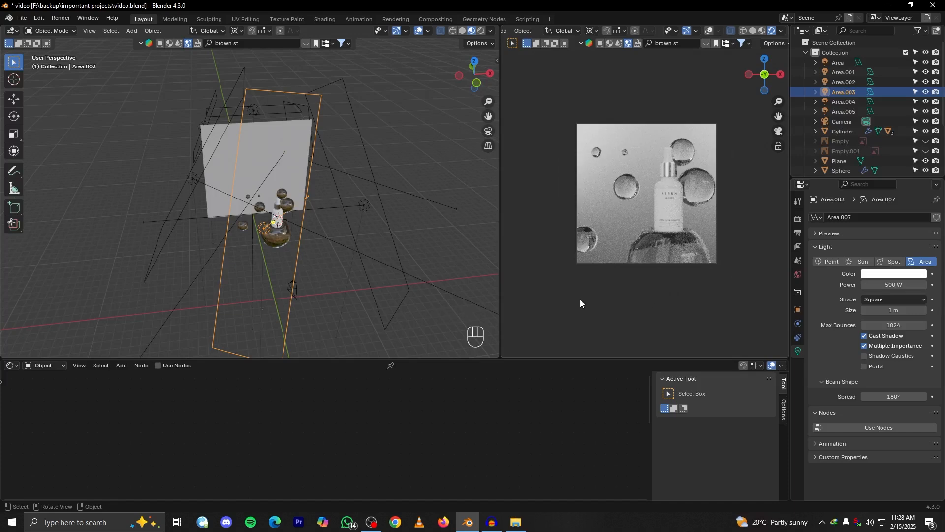
Inspect area lights Area.004 and Area.005 from several angles and examine their effect in the rendered camera view
middle_click_drag(304, 246, 282, 218)
left_click_drag(283, 217, 409, 238, "alt")
left_click(294, 182)
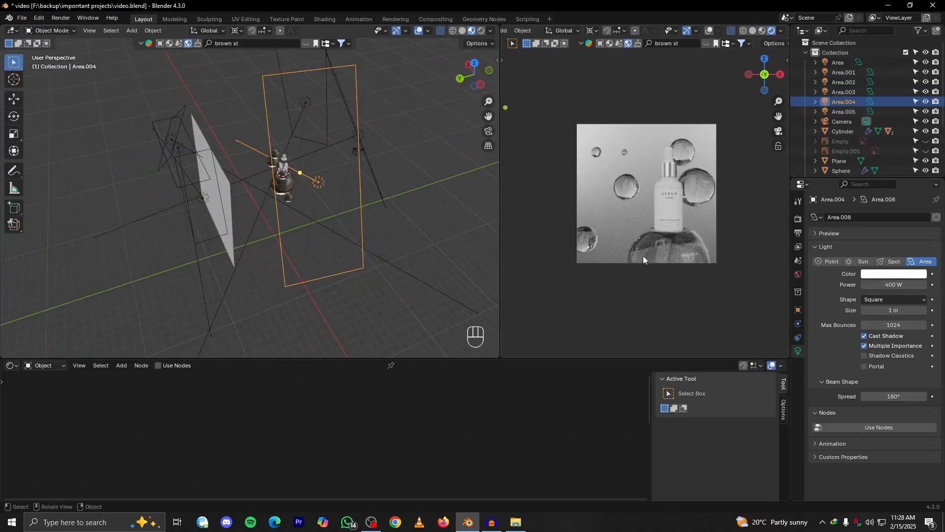
left_click_drag(309, 227, 328, 220, "alt")
left_click(324, 265)
scroll(681, 255, "up", 2)
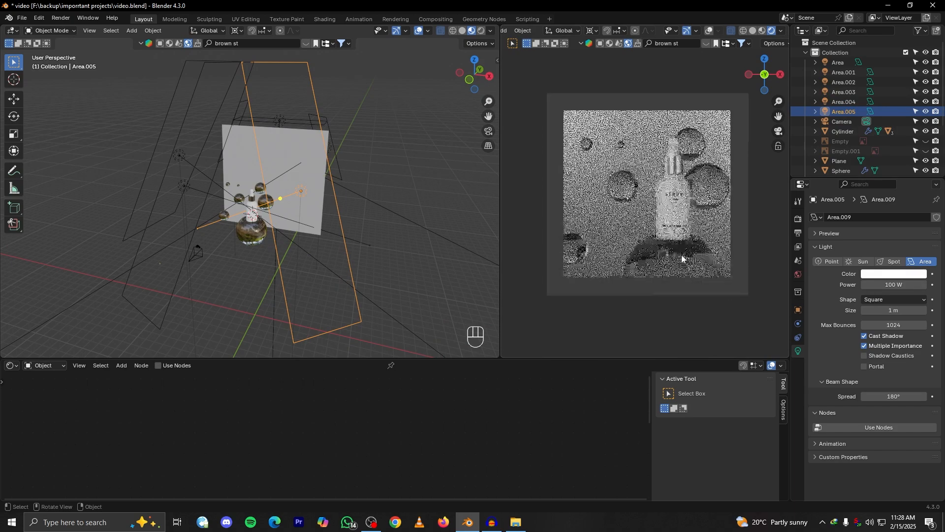
scroll(682, 256, "up", 1)
scroll(679, 260, "down", 2)
scroll(679, 260, "up", 2)
scroll(683, 257, "down", 2)
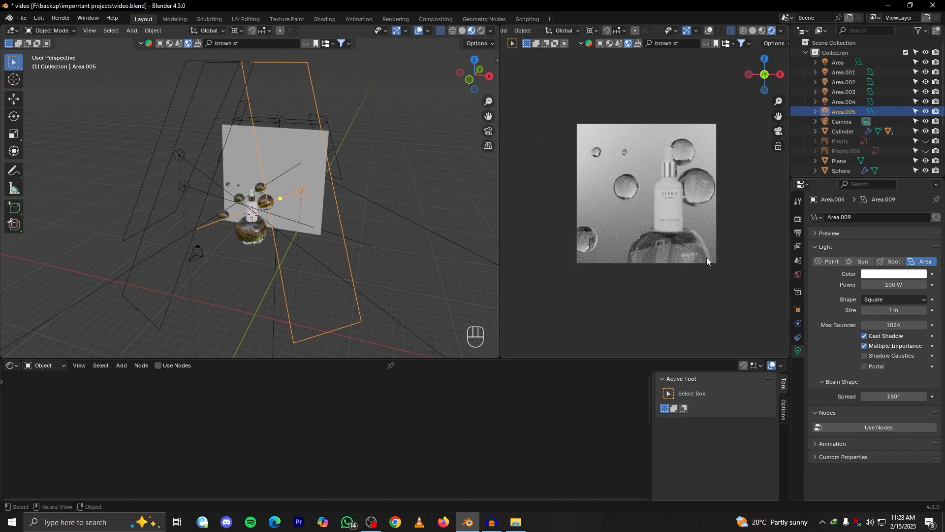
Add a new area light and move it down along Z beneath the large glass sphere
left_click_drag(337, 252, 276, 260, "alt")
left_click(282, 259)
key("shift+a")
mouse_move(269, 261)
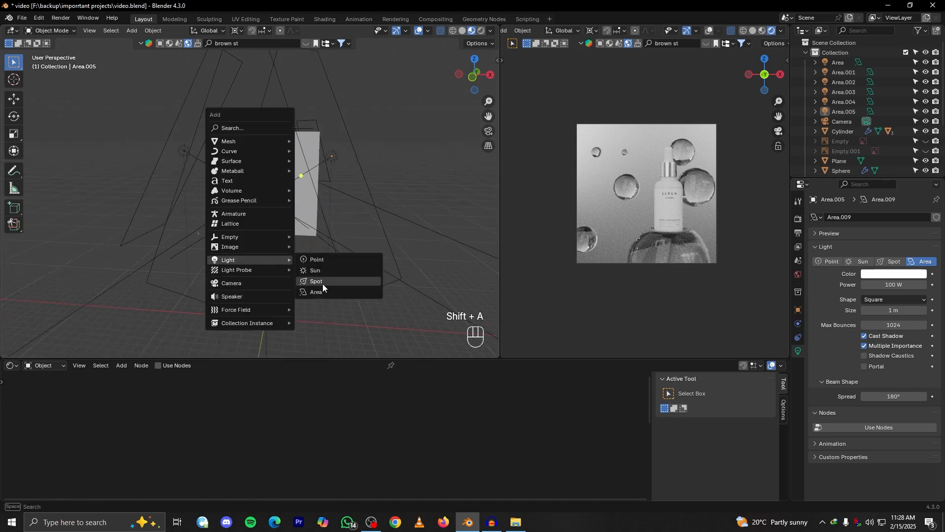
left_click(316, 291)
key("g")
key("h")
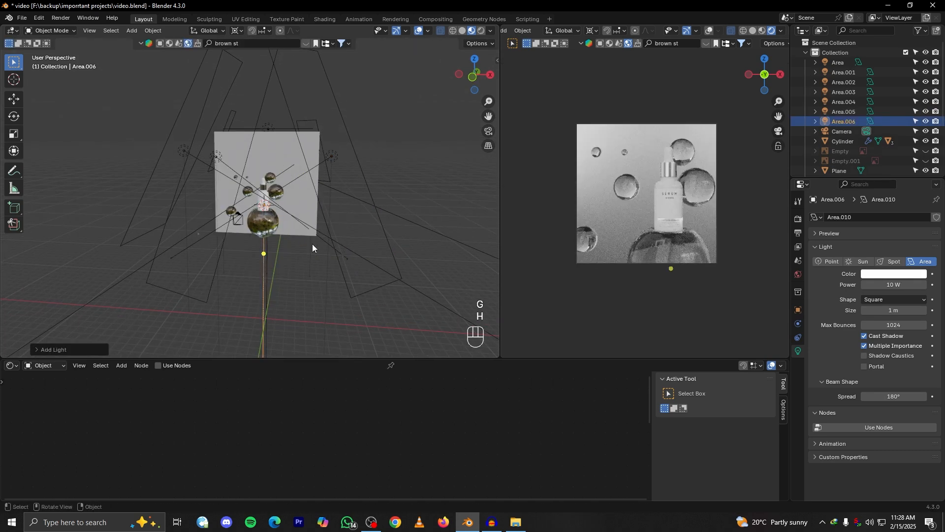
key("g")
key("z")
Rotate the new area light 180° about the global X axis so it faces up at the sphere
key("r")
key("x")
right_click(319, 286)
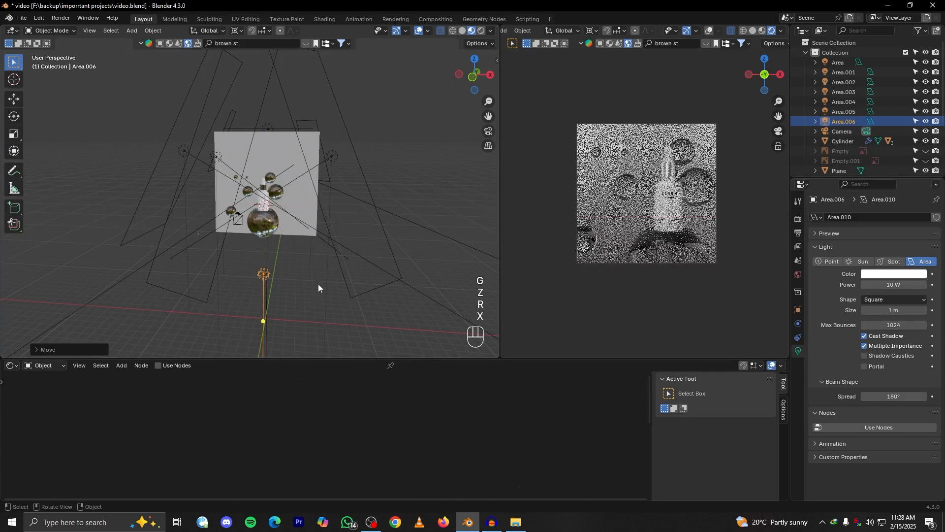
left_click(244, 31)
left_click(259, 90)
key("r")
key("y")
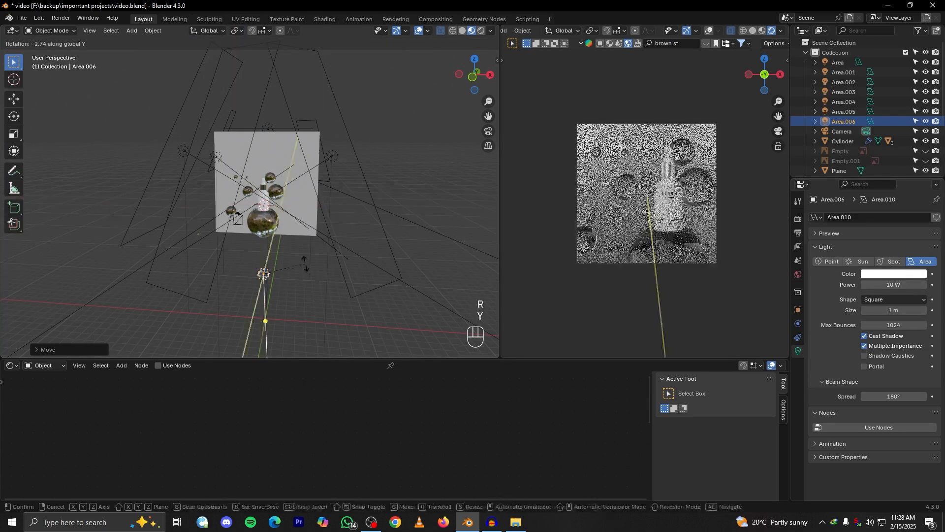
key("r")
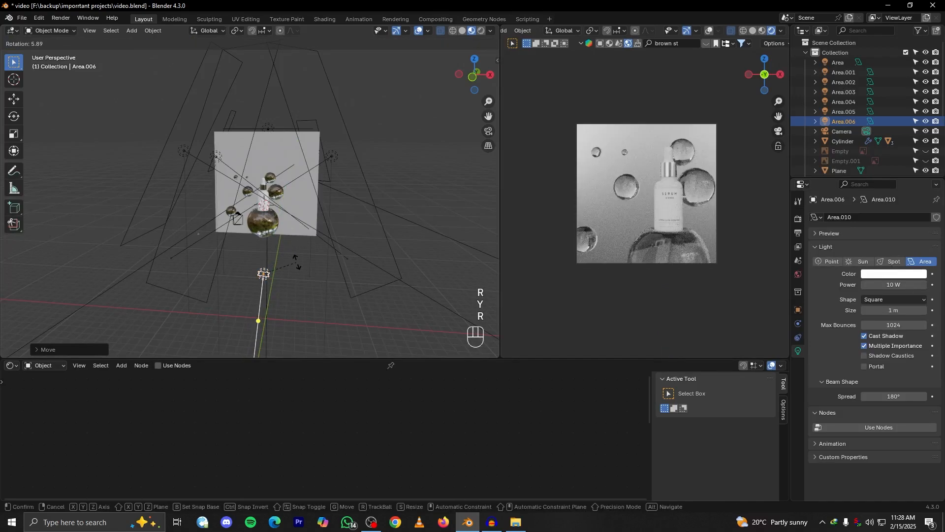
key("x")
key("r")
key("x")
key("KP_1")
key("KP_8")
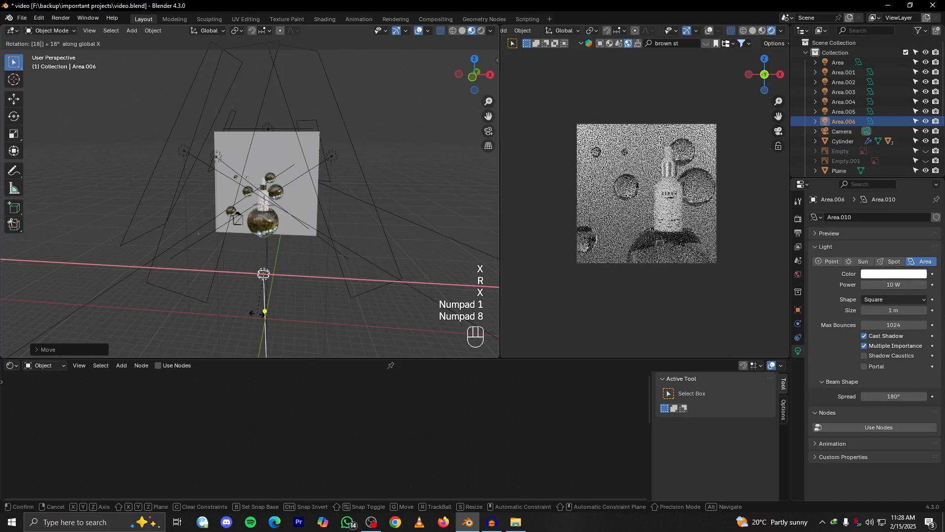
key("KP_0")
left_click(287, 258)
Raise the new area light along Z towards the sphere and enlarge it along X and Y into a wide panel
key("g")
key("z")
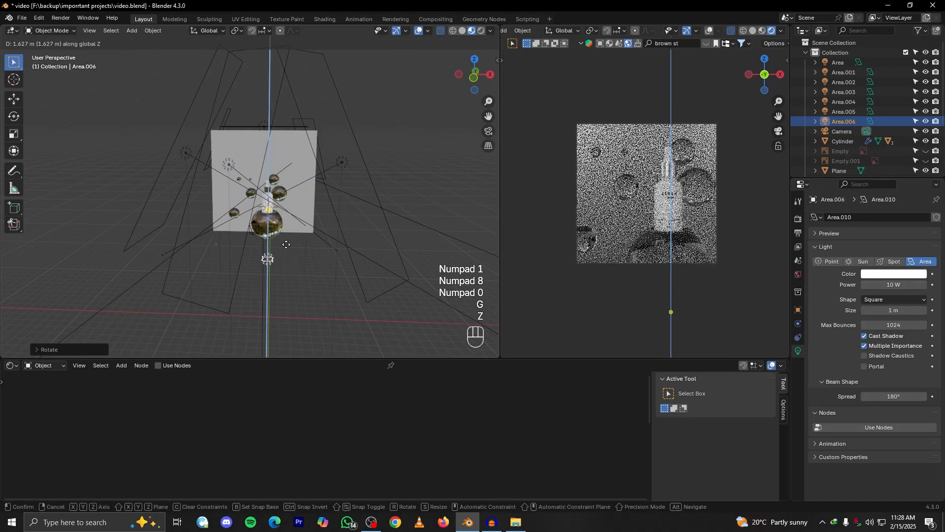
left_click(286, 240)
key("s")
key("x")
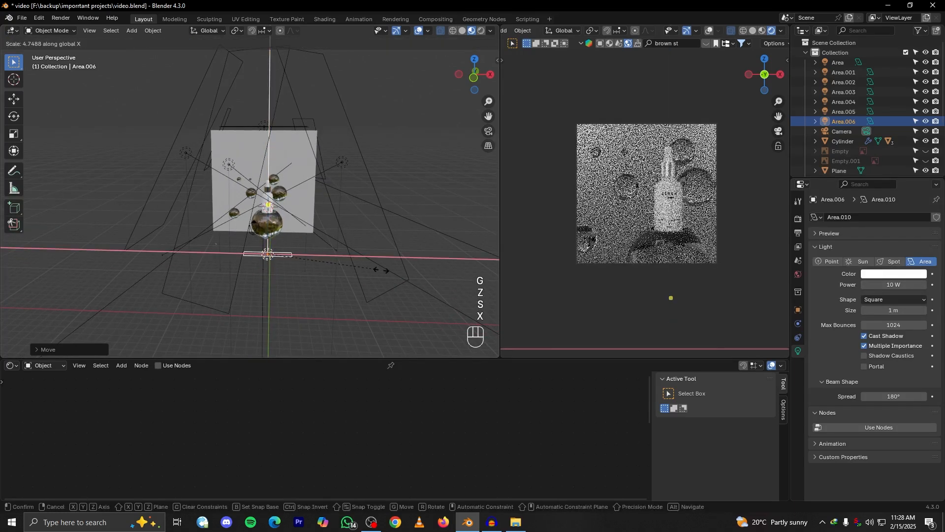
left_click(436, 280)
middle_click_drag(436, 279, 386, 299)
key("s")
key("y")
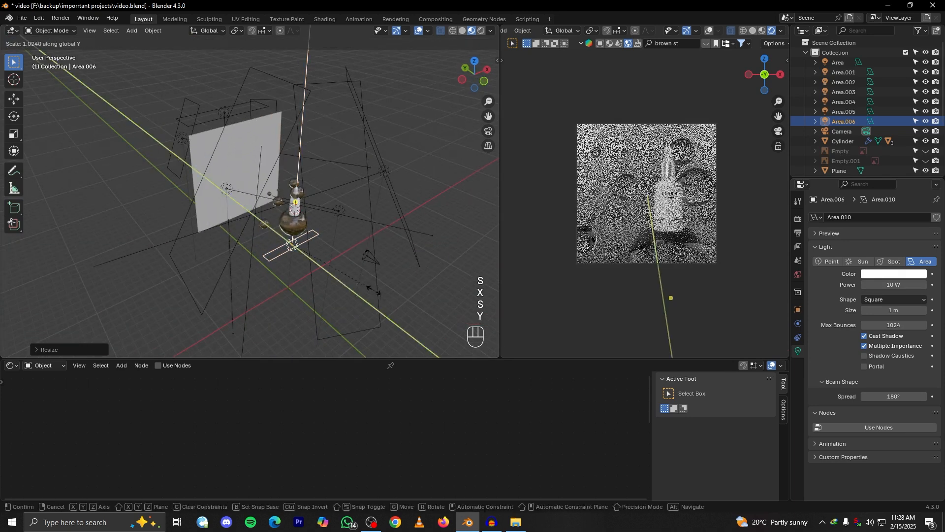
left_click(299, 181)
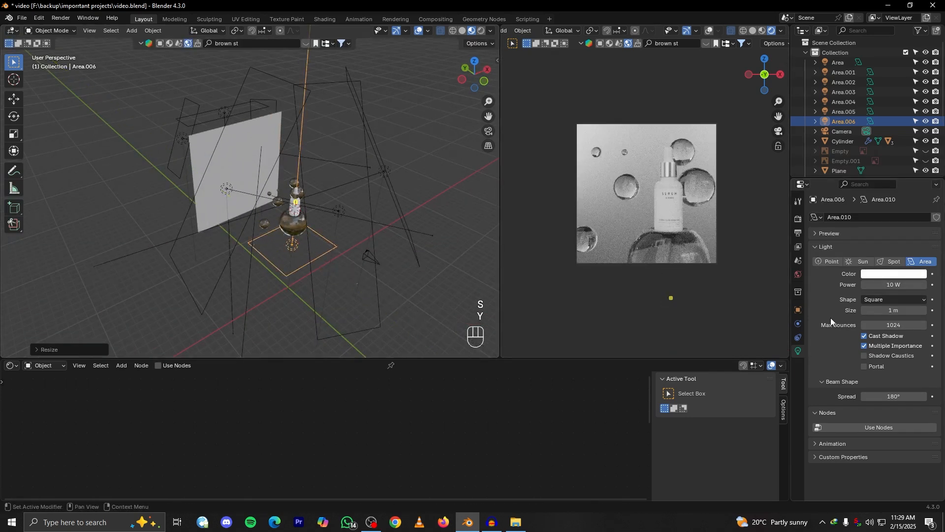
Try a power of 100 W on the area light beneath the glass sphere
left_click(883, 288)
type("100")
key("Return")
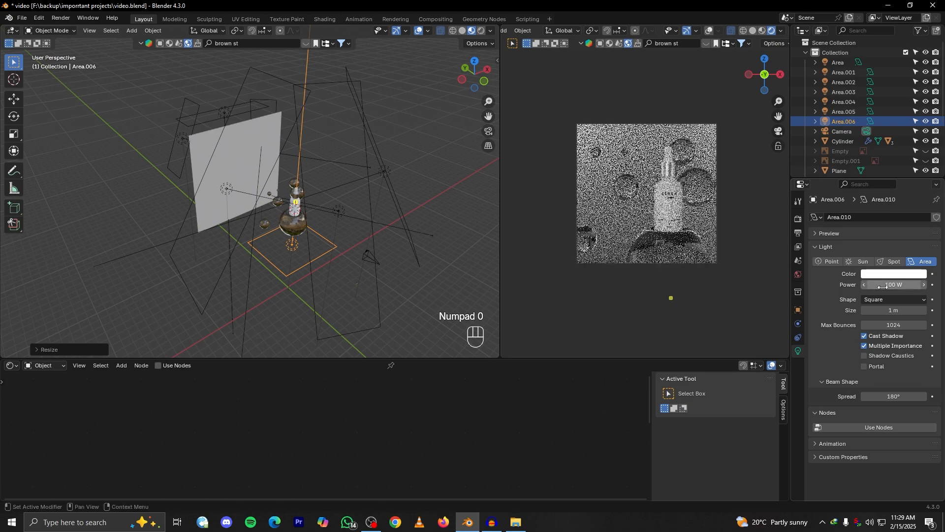
Hide and restore the light beneath the sphere twice to compare its effect on the render
key("h")
key("ctrl+z")
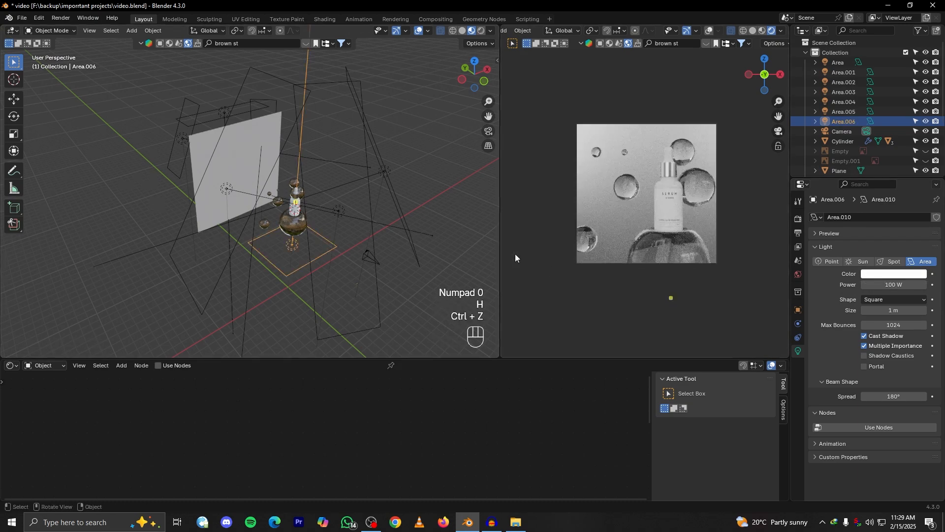
key("h")
scroll(373, 235, "up", 3)
key("ctrl+z")
scroll(649, 268, "up", 2)
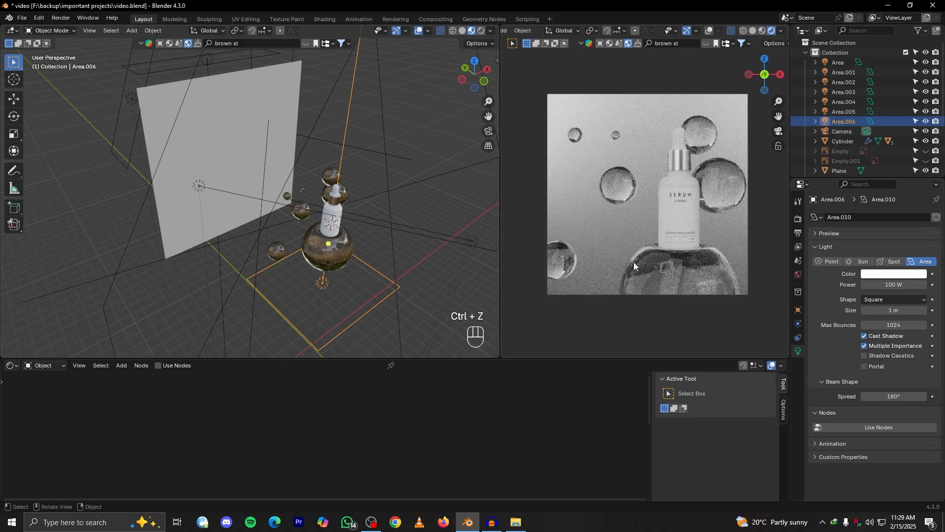
Undo the power change on the light beneath the sphere and compare the render with that light hidden and restored
key("ctrl+z")
key("h")
key("ctrl+z")
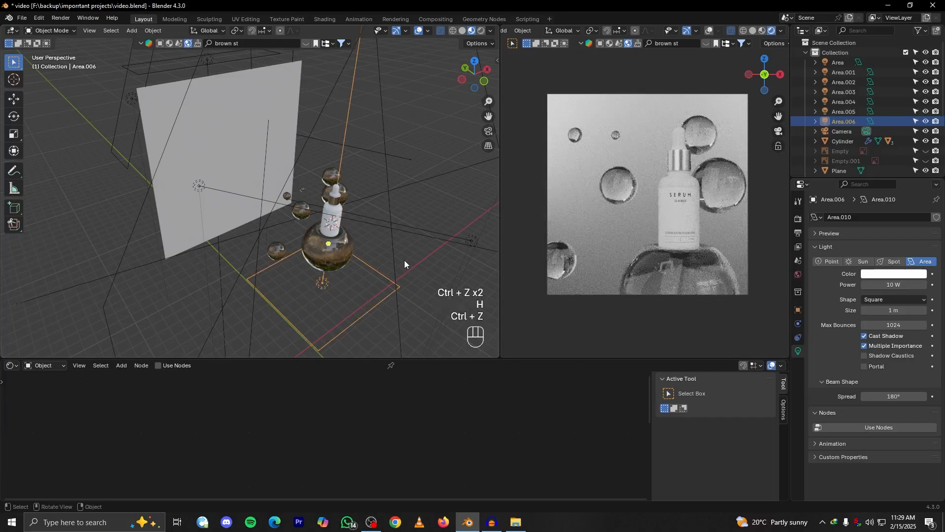
Examine the light arrangement and the rendered camera view of the bottle and glass spheres
scroll(704, 235, "down", 1)
middle_click_drag(417, 258, 325, 239, "alt")
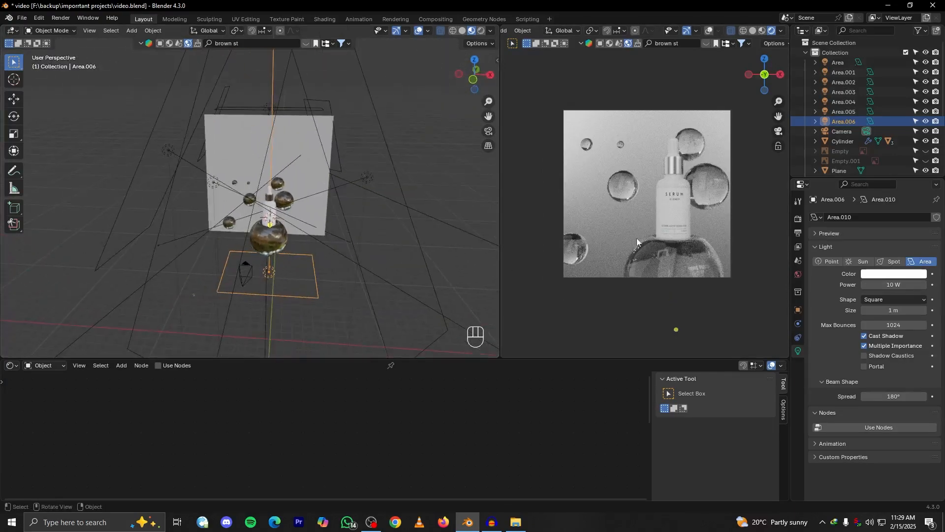
scroll(656, 238, "down", 2)
scroll(656, 239, "up", 1)
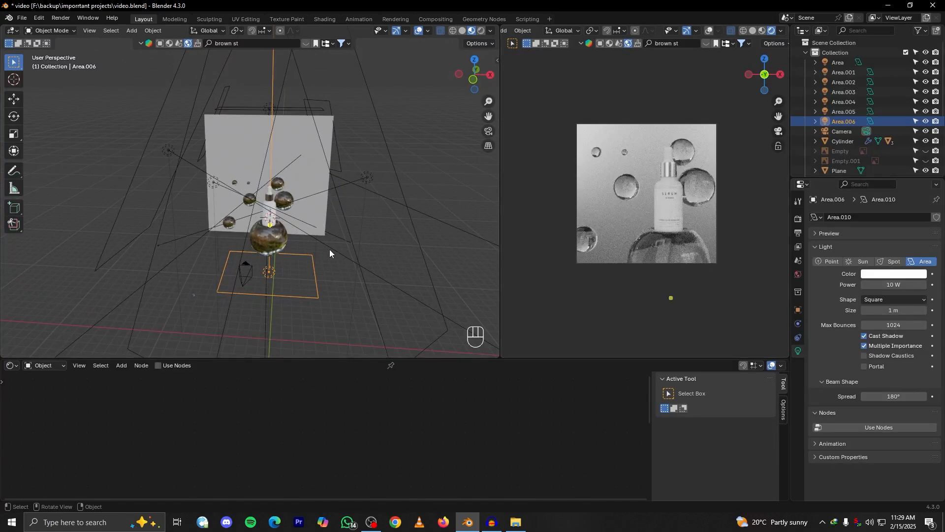
scroll(236, 257, "down", 1)
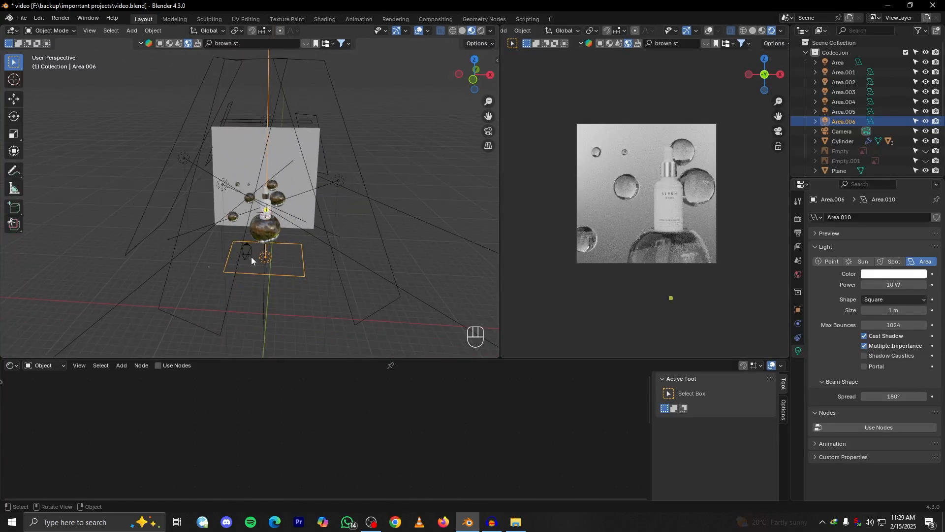
scroll(591, 264, "up", 1)
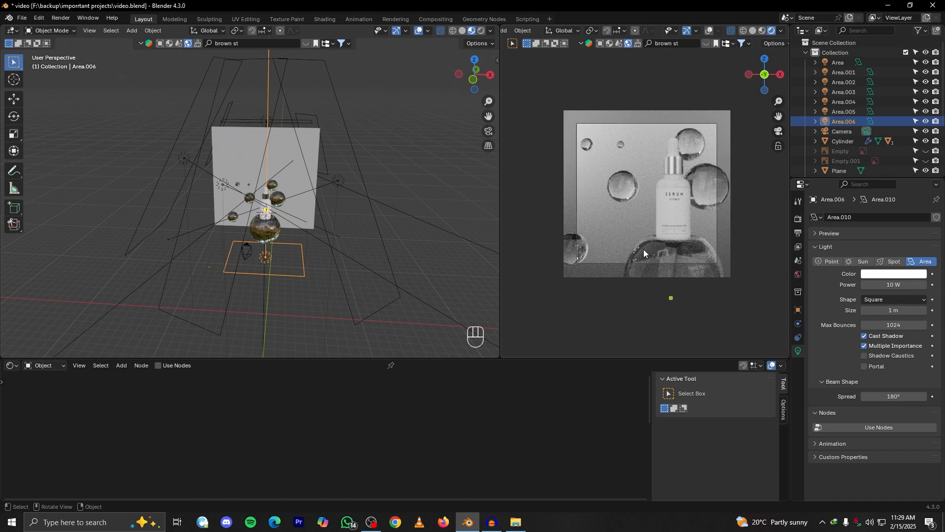
scroll(642, 249, "down", 1)
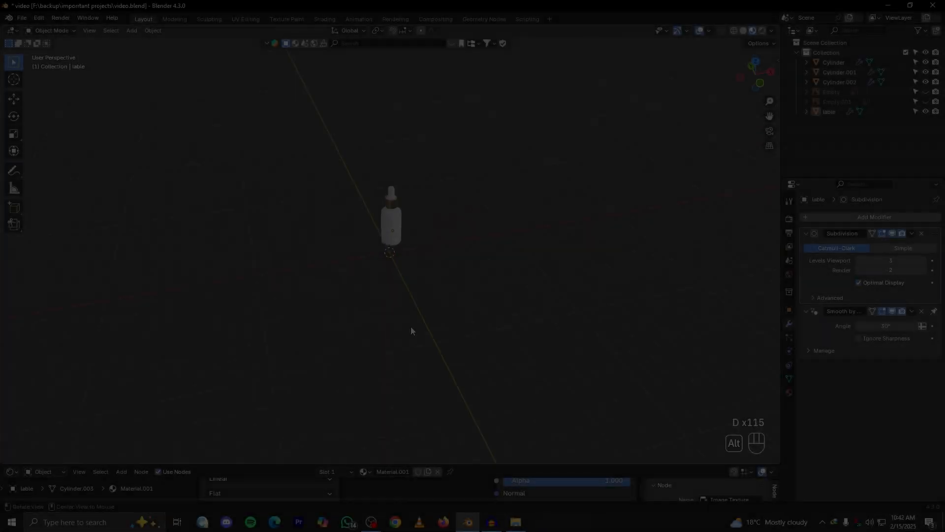
Add a smooth-shaded sphere, scale it up and position it beneath the serum bottle
scroll(411, 331, "up", 6)
key("shift+a")
left_click(447, 296)
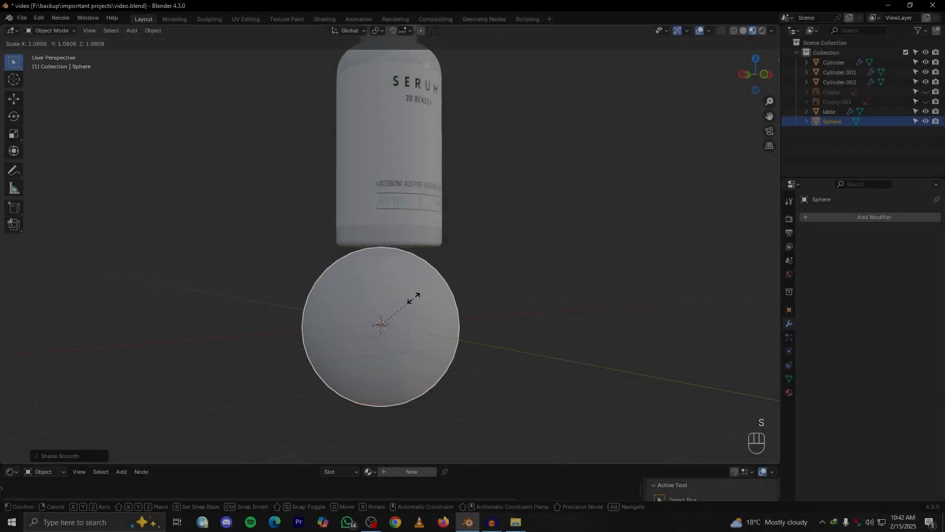
key("KP_1")
key("g")
key("z")
Edit the sphere's mesh in vertex mode and move its top vertex along Z
key("g")
key("x")
left_click(433, 310)
middle_click_drag(433, 310, 552, 295)
key("Tab")
key("1")
scroll(407, 245, "up", 5)
left_click(407, 245)
key("g")
key("z")
scroll(433, 276, "down", 6)
Enable proportional editing and try moving the sphere's top vertices with different influence sizes, undoing the last move
key("g")
key("z")
key("o")
scroll(417, 296, "up", 4)
middle_click_drag(417, 296, 435, 301)
key("g")
right_click(418, 276)
key("o")
key("g")
scroll(361, 331, "up", 15)
right_click(394, 285)
key("g")
scroll(433, 241, "down", 16)
scroll(434, 241, "up", 10)
left_click(435, 256)
Sink the sphere's top centre about 0.35 m along Z with proportional editing to form a hollow below the bottle
key("g")
key("z")
key("ctrl+z")
left_click(402, 273)
key("g")
key("z")
scroll(405, 291, "down", 8)
scroll(405, 295, "up", 2)
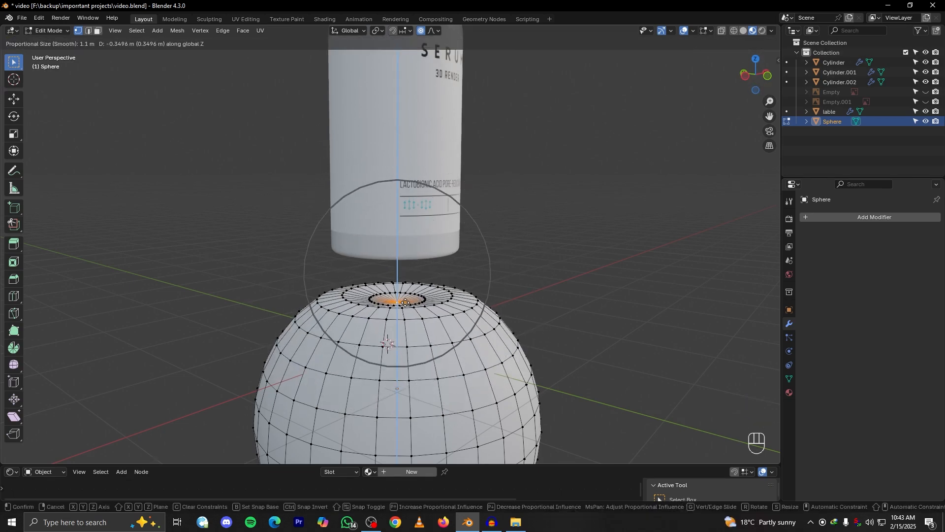
left_click(405, 301)
Apply smooth shading to the sphere and bevel the selected edges of its mesh
key("Tab")
right_click(367, 318)
left_click(367, 319)
key("Tab")
left_click(460, 320, "alt")
key("ctrl+b")
key("Tab")
Lower the selected bottle parts about 0.63 m along Z onto the top of the sphere
left_click(392, 226)
key("g")
key("z")
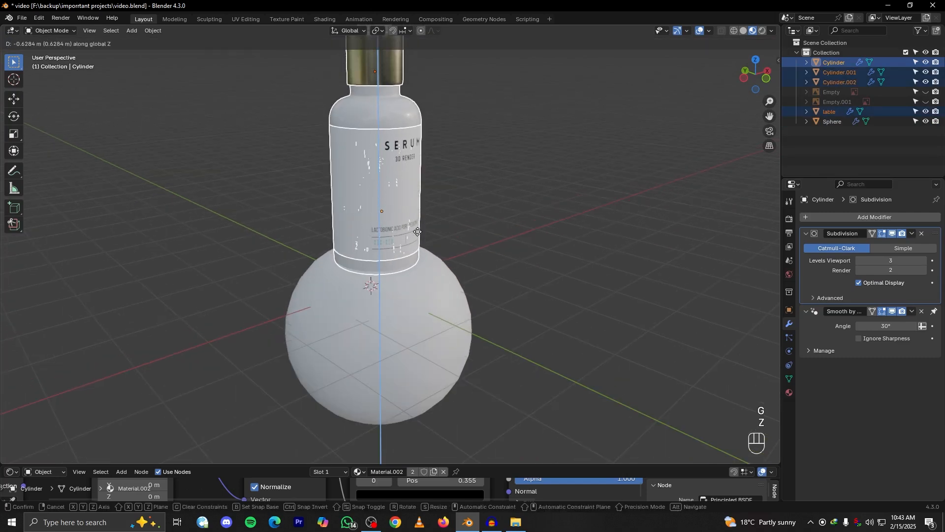
left_click(388, 344)
Edit the sphere's mesh and move its selected top vertices along Z to fit beneath the bottle's base
key("Tab")
key("Tab")
key("Tab")
left_click(722, 30)
left_click(362, 285)
key("g")
key("z")
left_click(360, 298)
Add a Subdivision modifier with 2 viewport levels to the sphere and check its mesh at the bottle's base
key("Tab")
left_click(576, 270)
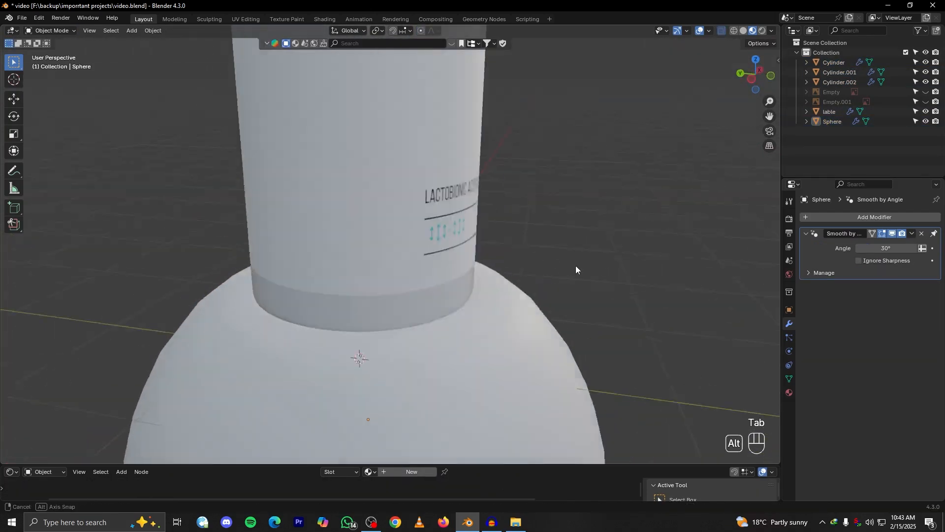
middle_click_drag(576, 270, 493, 266)
left_click(874, 217)
left_click(923, 260)
scroll(471, 321, "down", 4)
scroll(470, 316, "up", 4)
key("Tab")
left_click(394, 275, "alt")
key("Tab")
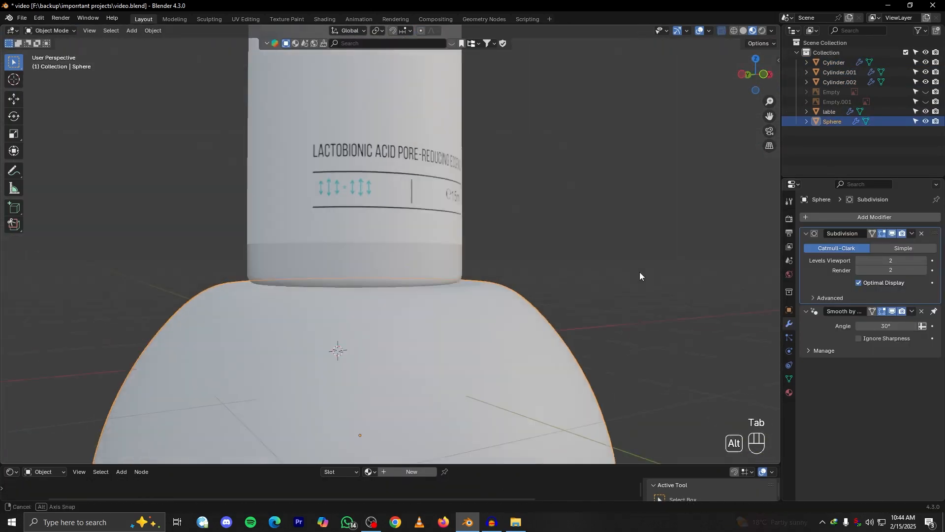
Select all the bottle parts and parent the dropper, collar and label to the bottle body
scroll(639, 271, "down", 8)
left_click(381, 246)
left_click_drag(477, 119, 325, 246)
middle_click_drag(424, 315, 438, 294)
scroll(438, 294, "up", 3)
left_click(418, 311)
scroll(418, 305, "up", 2)
left_click(388, 67, "shift")
left_click(392, 128, "shift")
left_click(399, 206, "shift")
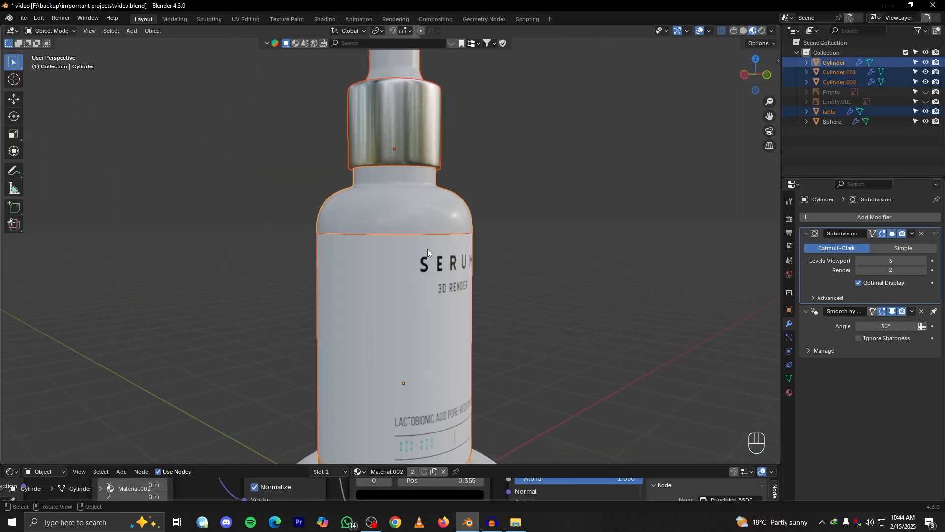
scroll(428, 250, "down", 1)
middle_click_drag(444, 208, 421, 209)
key("ctrl+p")
left_click(421, 212)
Scale the parented bottle and move it along Z so its base rests in the sphere's hollow
key("s")
key("s")
left_click(421, 207)
key("grave")
middle_click_drag(453, 364, 454, 261, "shift")
key("g")
key("z")
left_click(454, 261)
key("grave")
key("grave")
scroll(398, 336, "up", 3)
left_click(452, 293)
key("Tab")
left_click_drag(453, 294, 414, 246, "alt")
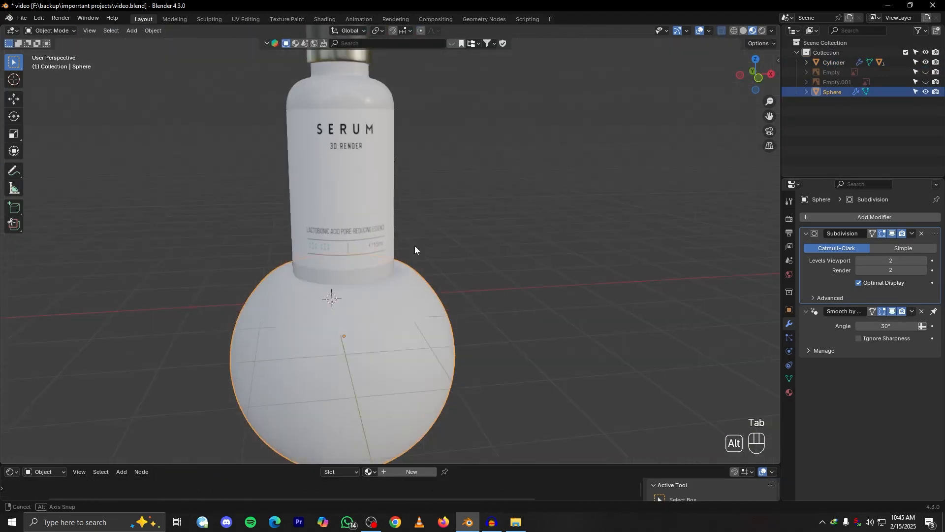
Add a second sphere mesh and move it along X and Y beside the bottle
key("shift+a")
left_click(474, 236)
key("g")
key("x")
left_click(449, 253)
Scale the new sphere smaller than the base sphere and adjust its height and depth beside the bottle
key("g")
key("y")
left_click(471, 238)
key("KP_1")
key("s")
key("s")
key("g")
key("z")
Duplicate the side sphere, shrink the copy and place it higher up next to the dropper
key("g")
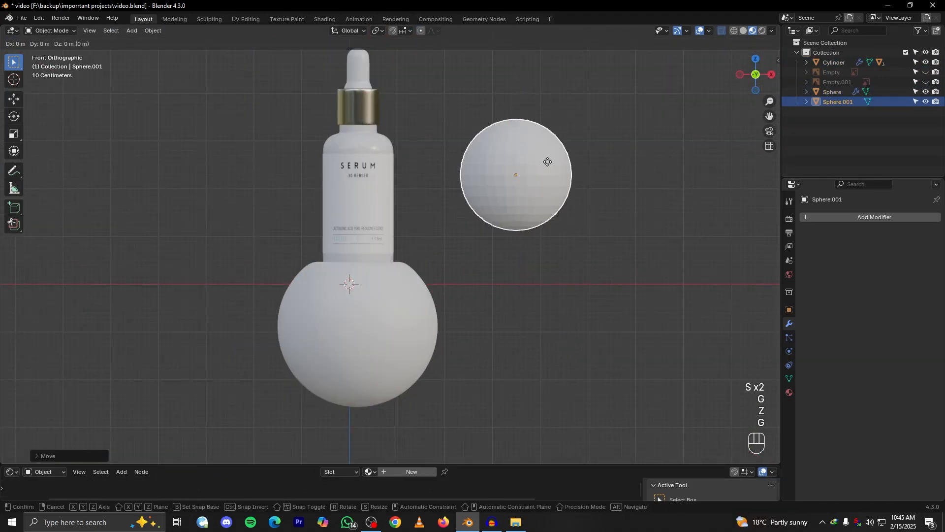
middle_click_drag(547, 162, 479, 184)
key("g")
key("y")
left_click(478, 185)
key("shift+d")
key("g")
key("z")
key("s")
key("g")
key("x")
key("z")
left_click(477, 138)
middle_click_drag(485, 143, 515, 160)
scroll(514, 160, "down", 2)
left_click(555, 162)
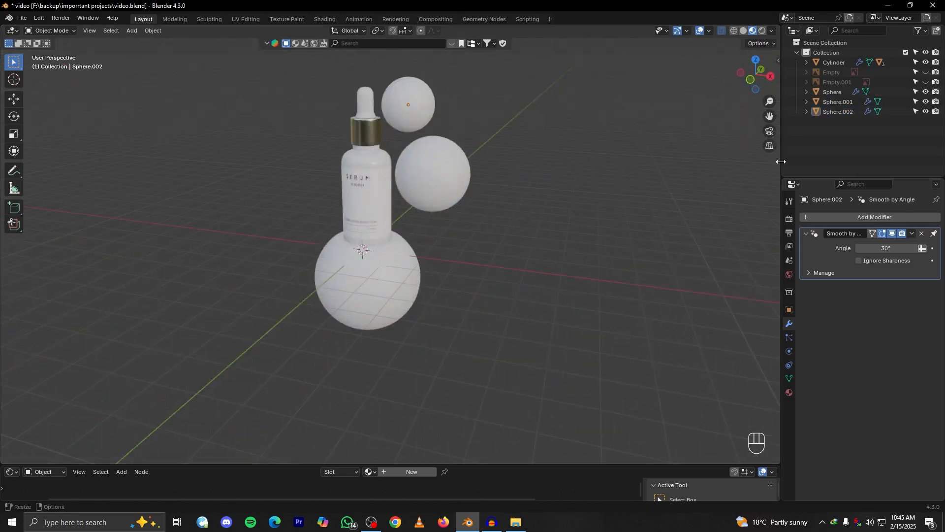
Split the 3D viewport into two side-by-side views and hide the toolbar in the new one
left_click_drag(781, 162, 790, 155)
right_click(790, 142)
left_click(787, 140)
left_click(500, 124)
key("t")
key("t")
key("t")
scroll(640, 229, "up", 2)
Turn off the overlays in the second viewport and set it to the front view
left_click_drag(625, 229, 657, 226, "alt")
key("d")
key("d")
key("d")
key("d")
key("d")
key("d")
key("d")
left_click(761, 31)
key("KP_1")
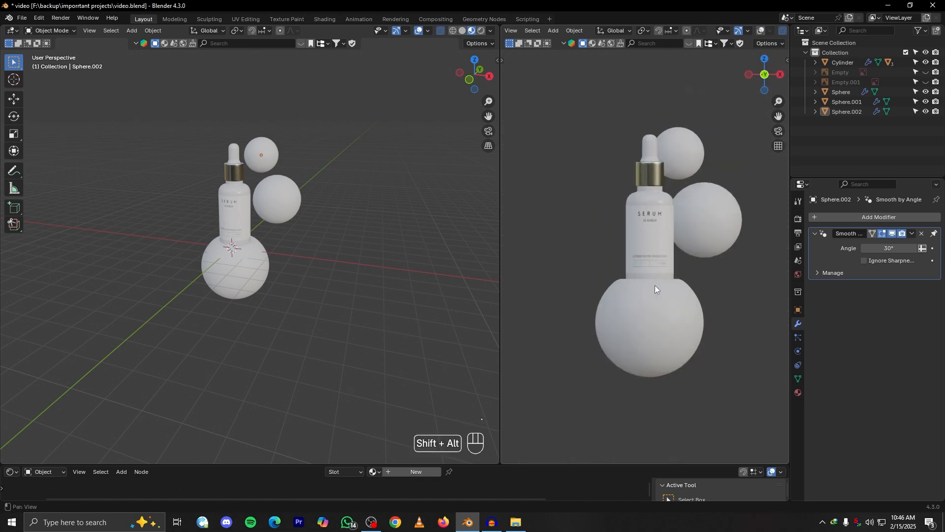
Add a camera and try aligning it to the front view of the bottle scene
key("KP_1")
scroll(300, 281, "up", 3)
key("shift+a")
left_click(271, 409)
key("KP_0")
scroll(285, 242, "down", 1)
key("ctrl+alt+KP_0")
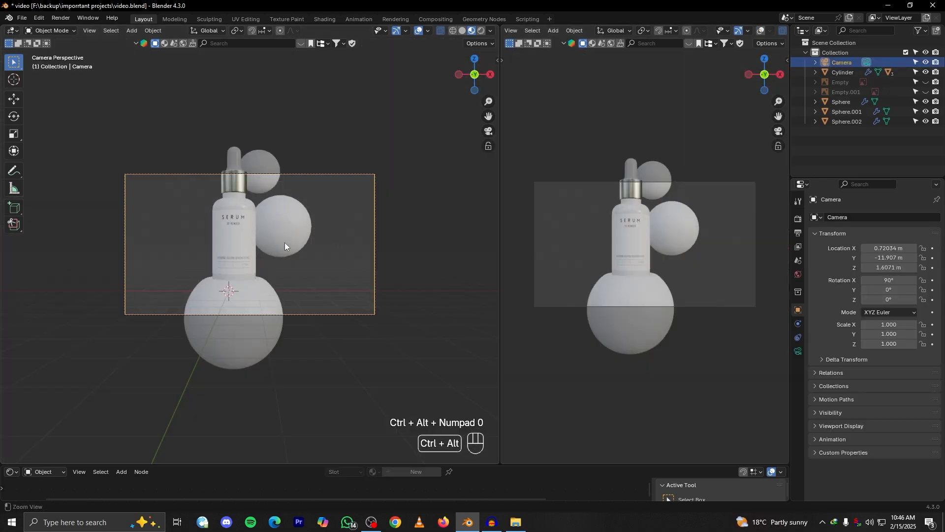
Undo the last camera change and lock the camera to the view in the main viewport
key("ctrl+z")
key("n")
key("ctrl+z")
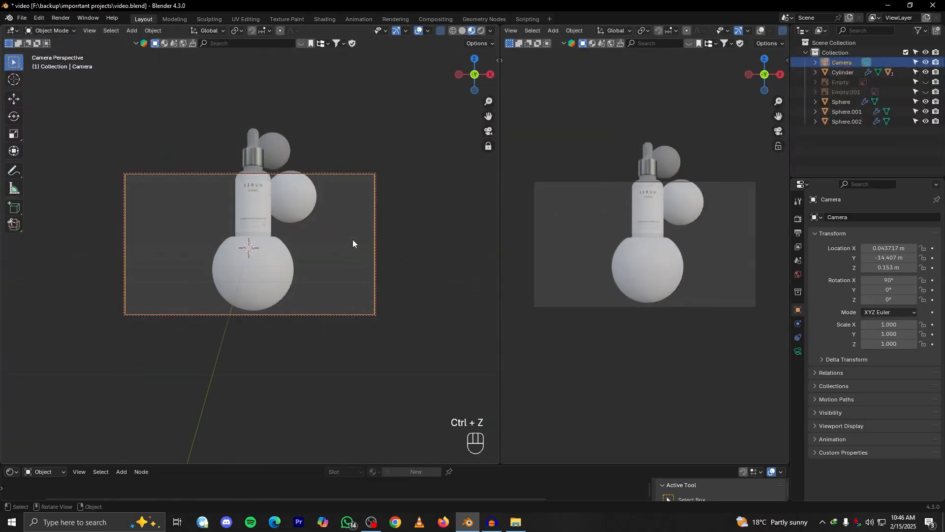
Step back through the earlier camera edits and add a fresh camera at the world origin
key("ctrl+z")
key("ctrl+shift+z")
key("ctrl+shift+z")
key("ctrl+shift+z")
key("shift+a")
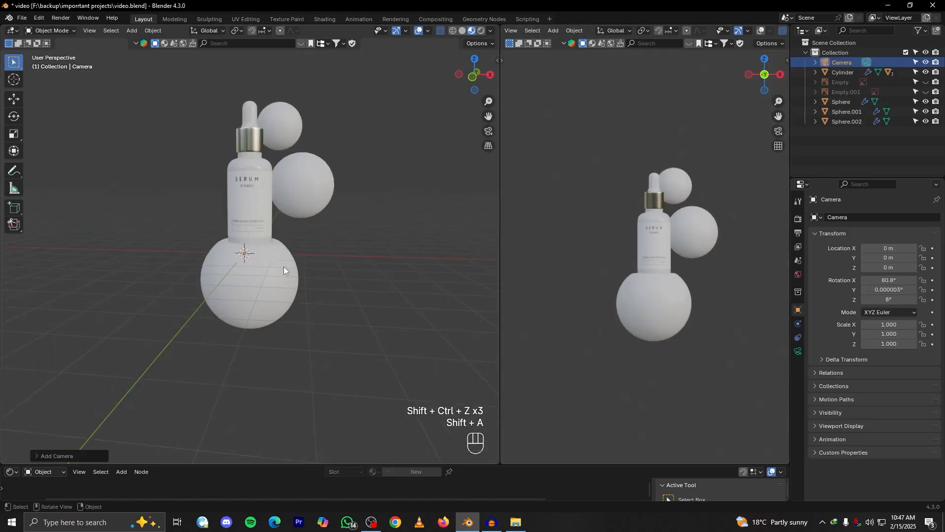